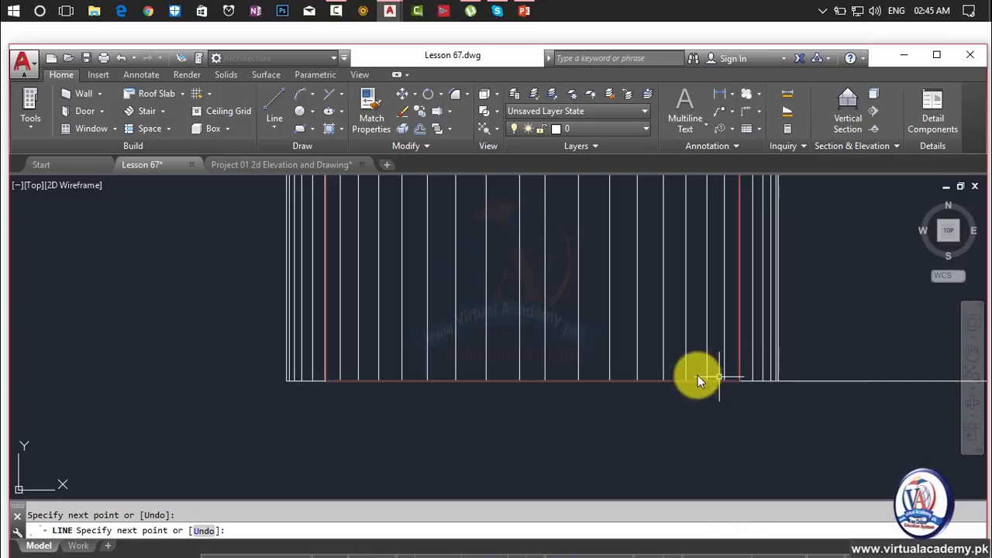
Draw a horizontal line across the top of the fluted column, between its two red vertical lines
key("Return")
key("Return")
scroll(629, 388, "down", 2)
scroll(587, 316, "up", 4)
middle_click_drag(587, 317, 593, 320)
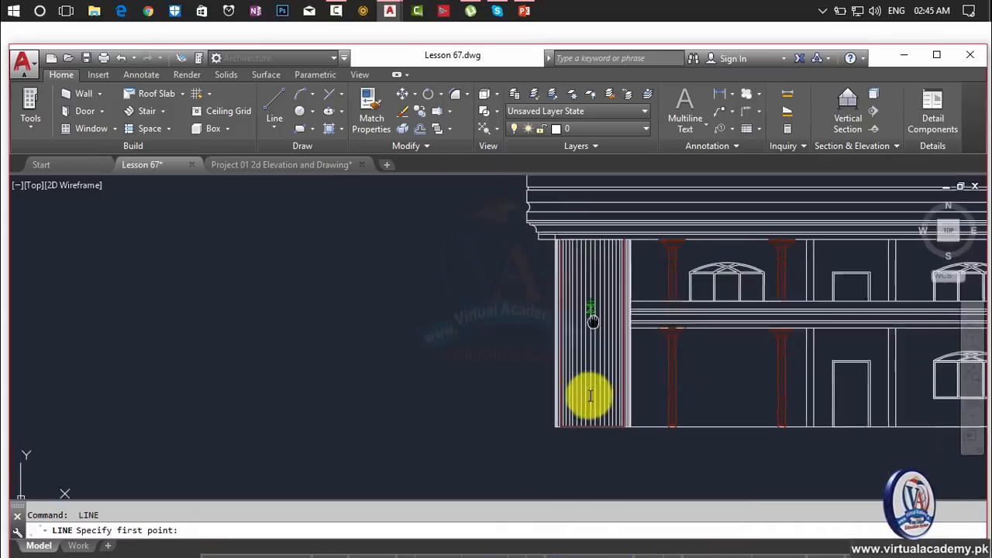
scroll(589, 395, "up", 5)
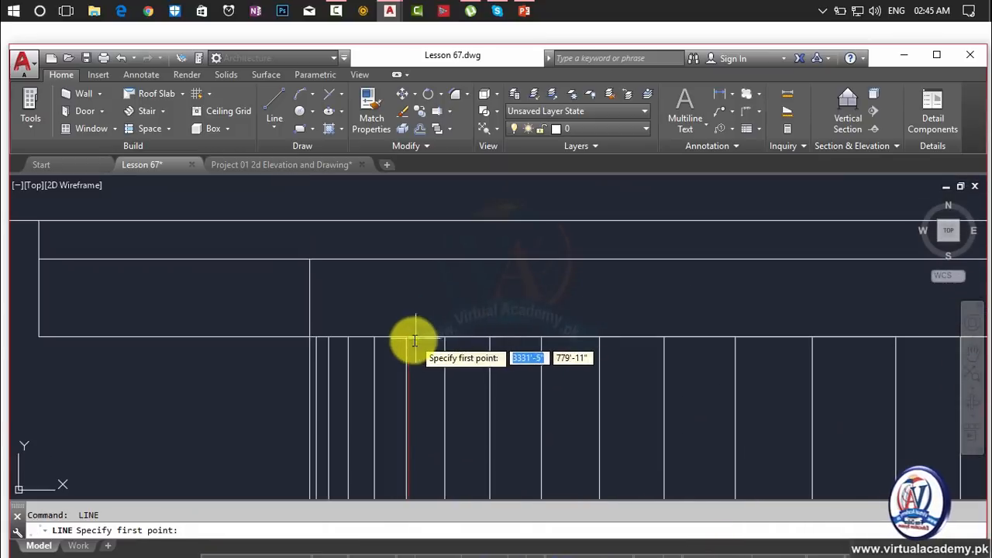
scroll(411, 339, "up", 2)
left_click(405, 338)
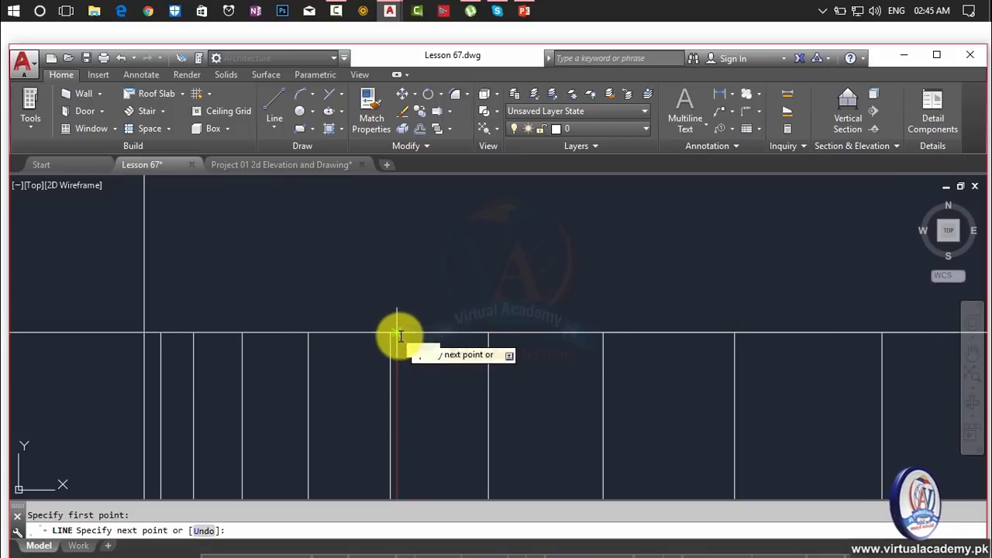
key("Escape")
key("space")
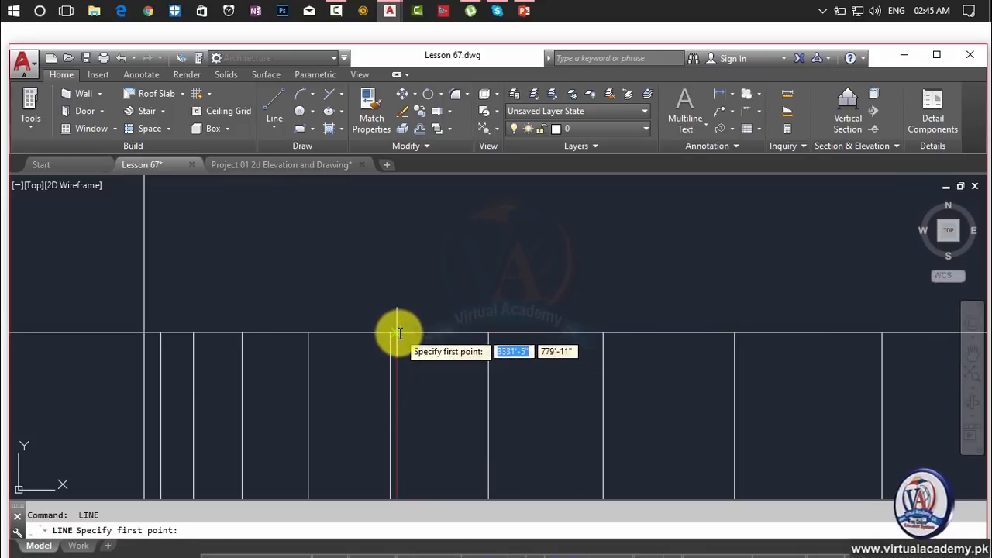
left_click(397, 334)
scroll(393, 348, "down", 2)
middle_click_drag(392, 348, 453, 325)
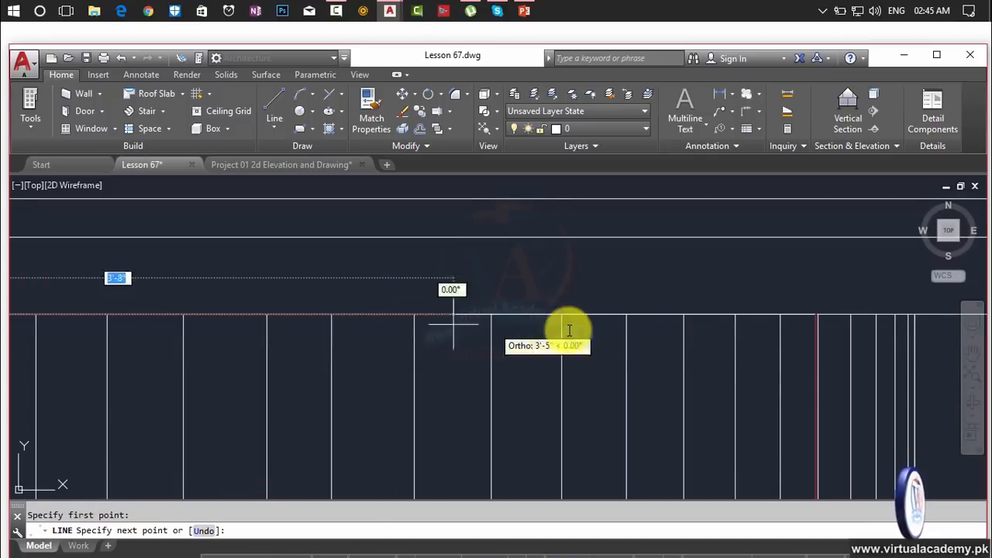
left_click(814, 318)
key("space")
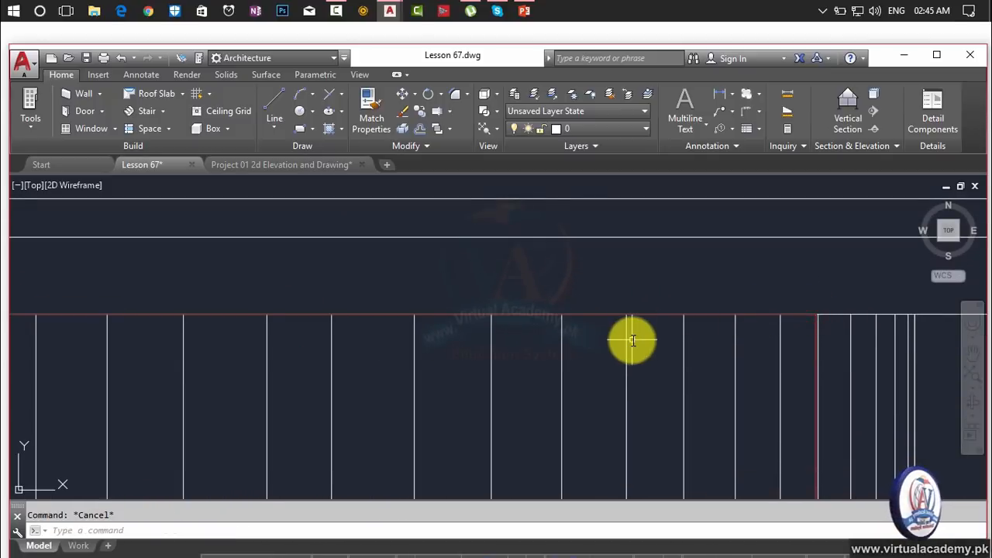
type("O2")
key("Return")
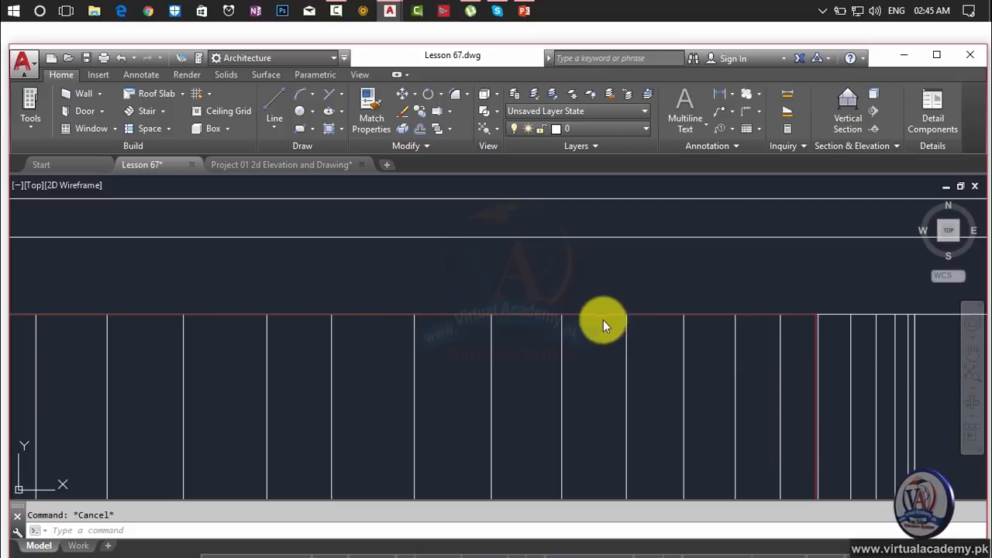
key("Escape")
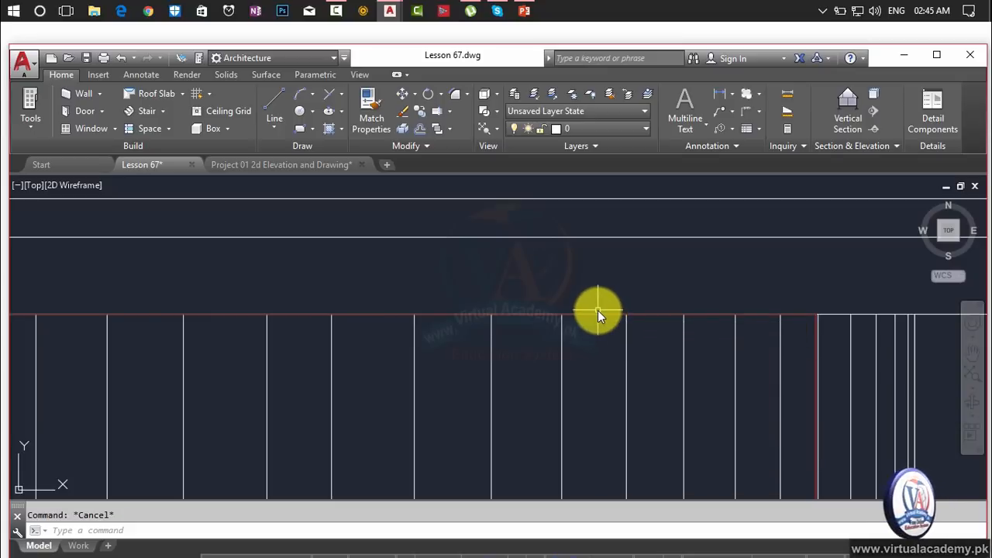
Offset the horizontal line at the column's top 2' downward
type("o")
key("Return")
type("2'")
key("Return")
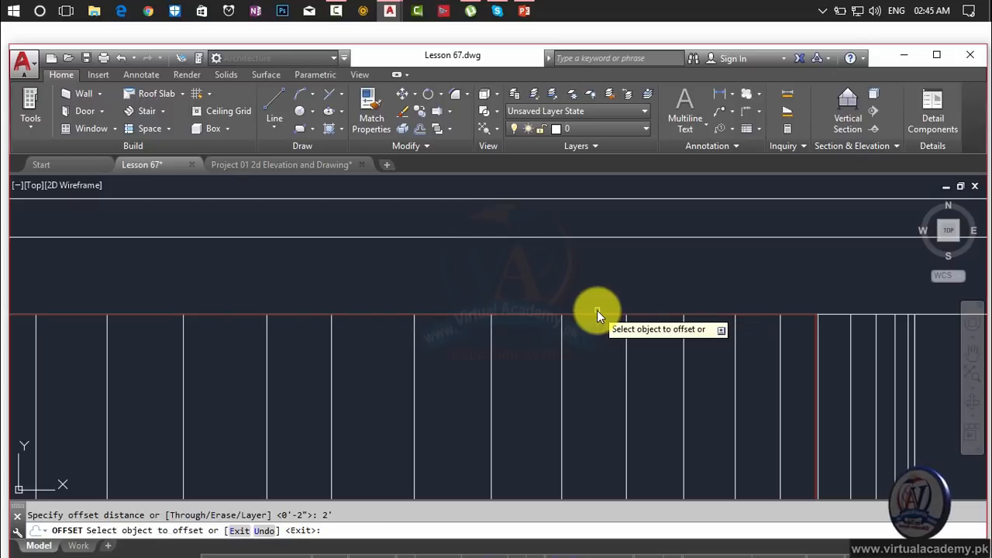
left_click(594, 314)
left_click(592, 396)
Offset the horizontal line at the column's base 2' upward and end the Offset command
scroll(591, 395, "down", 5)
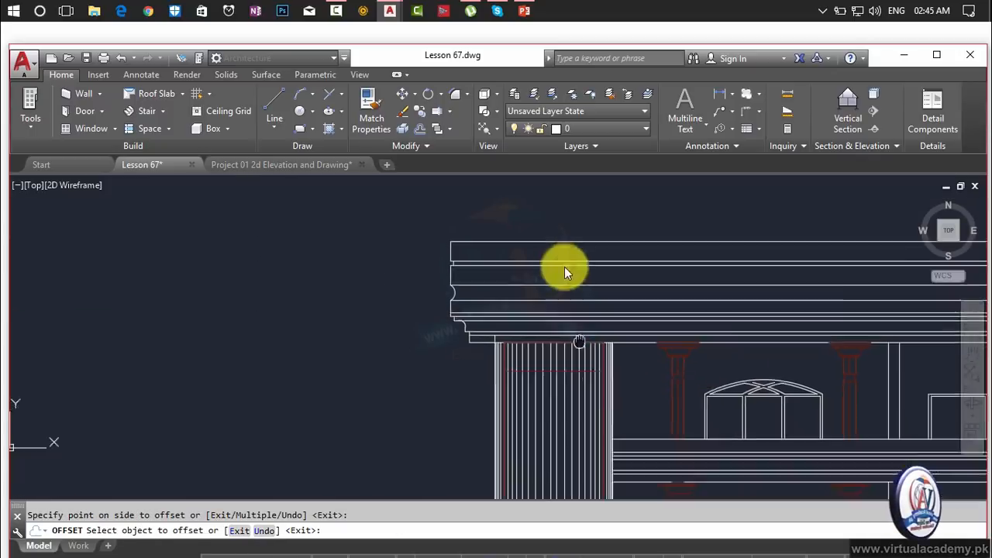
scroll(542, 464, "up", 6)
left_click(537, 468)
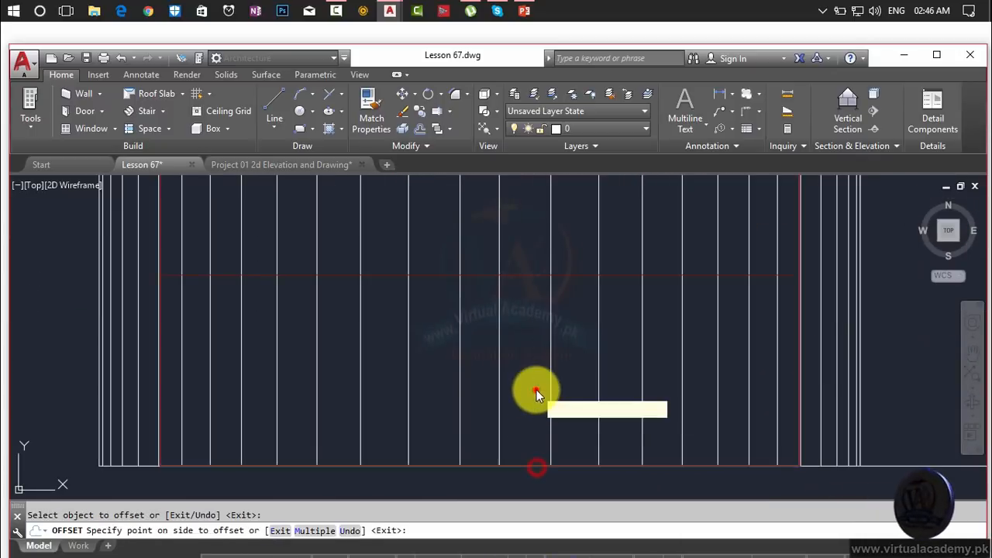
left_click(537, 389)
key("Escape")
Trim the column's flute lines between the balcony level and the lower offset line, using all objects as cutting edges
scroll(555, 357, "down", 6)
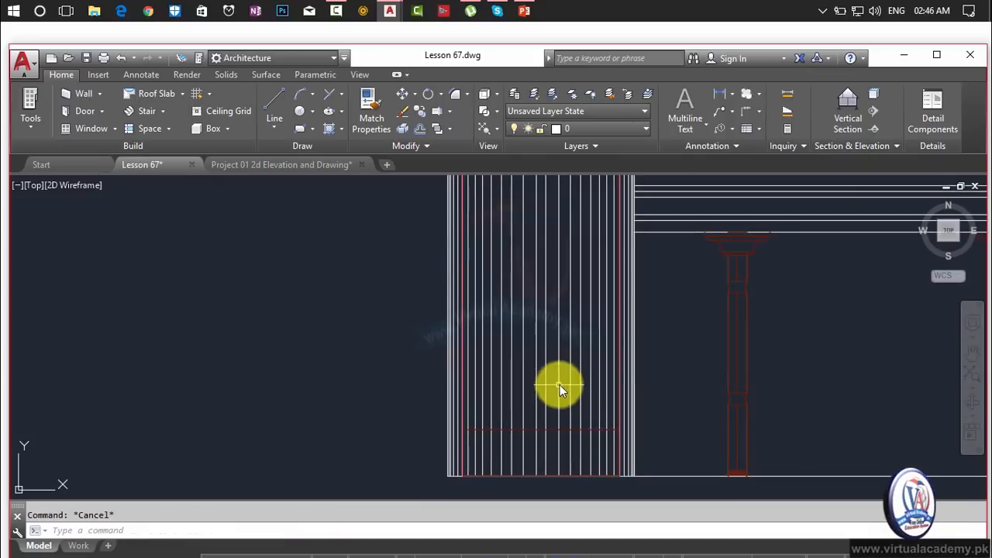
type("tr")
key("Return")
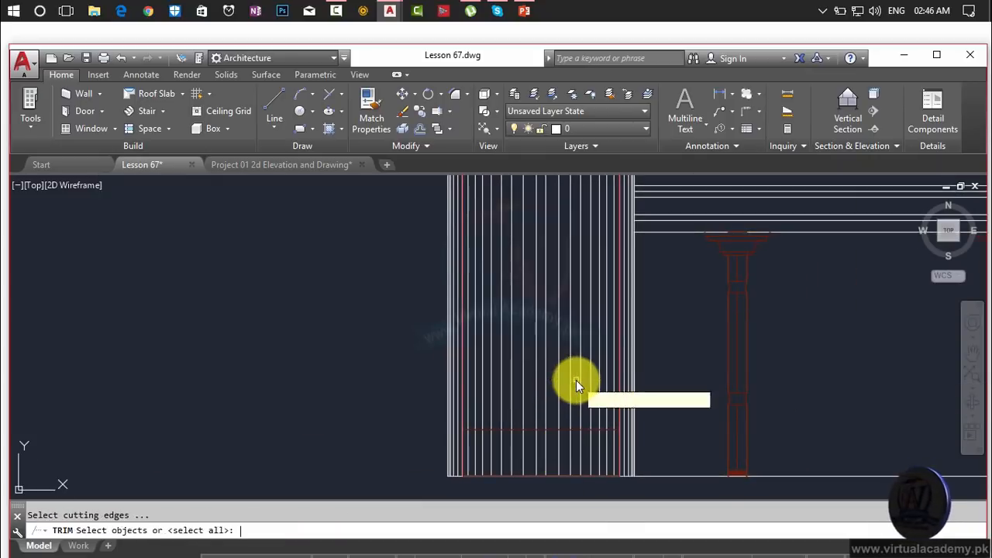
key("Return")
scroll(613, 397, "up", 8)
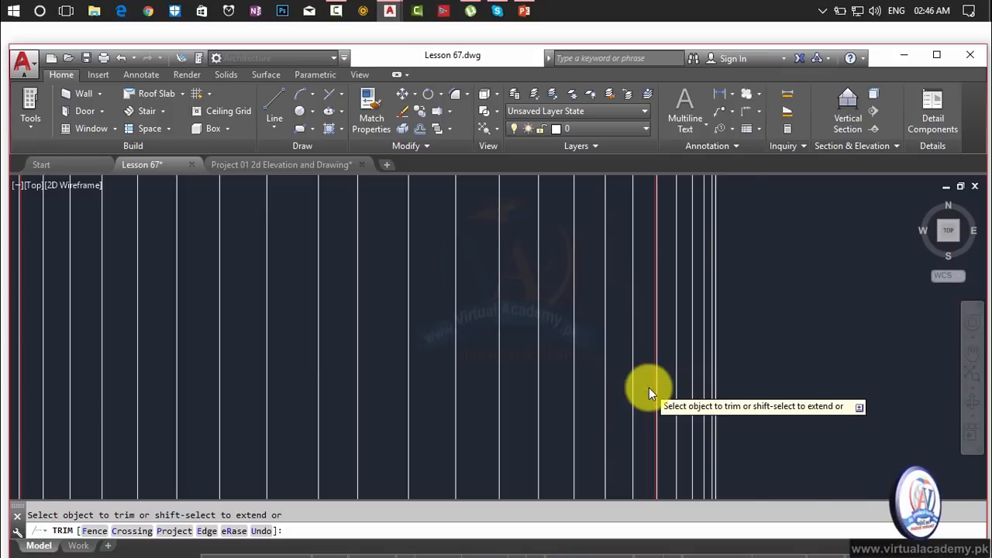
left_click(651, 385)
scroll(473, 389, "down", 3)
scroll(719, 262, "down", 3)
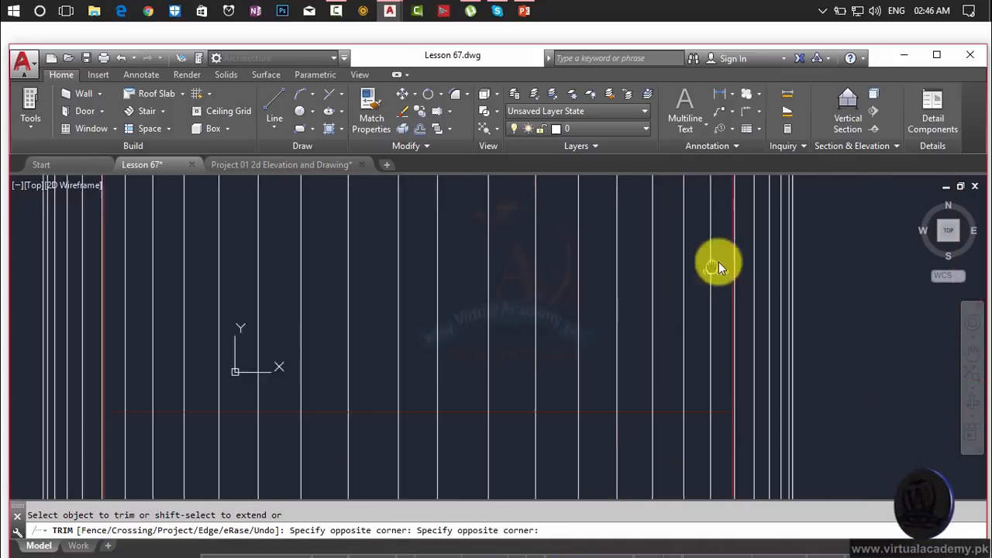
left_click(138, 364)
scroll(259, 283, "down", 6)
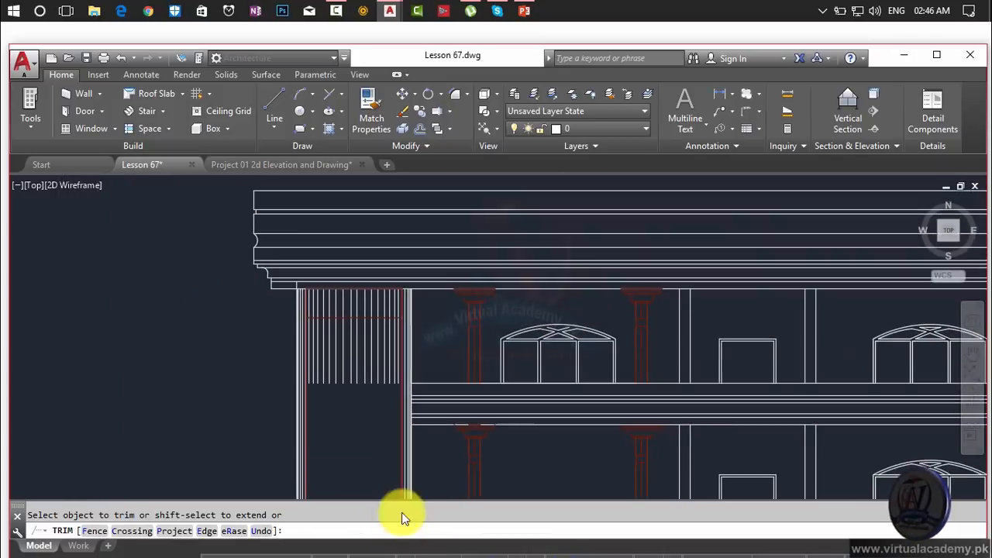
Trim most of the remaining flute segments below the upper offset line, working across to the column's left red line
scroll(383, 370, "up", 5)
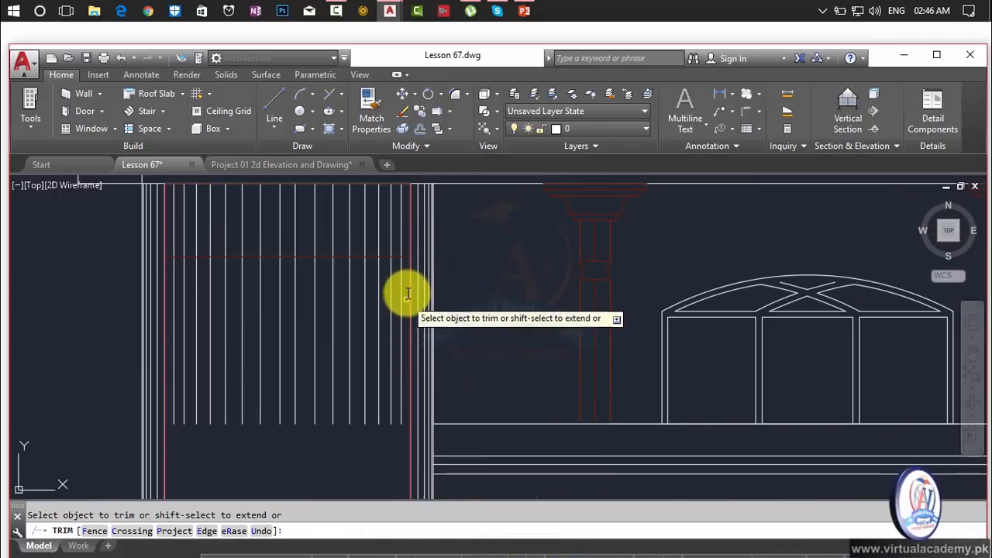
left_click(388, 261)
scroll(224, 310, "down", 3)
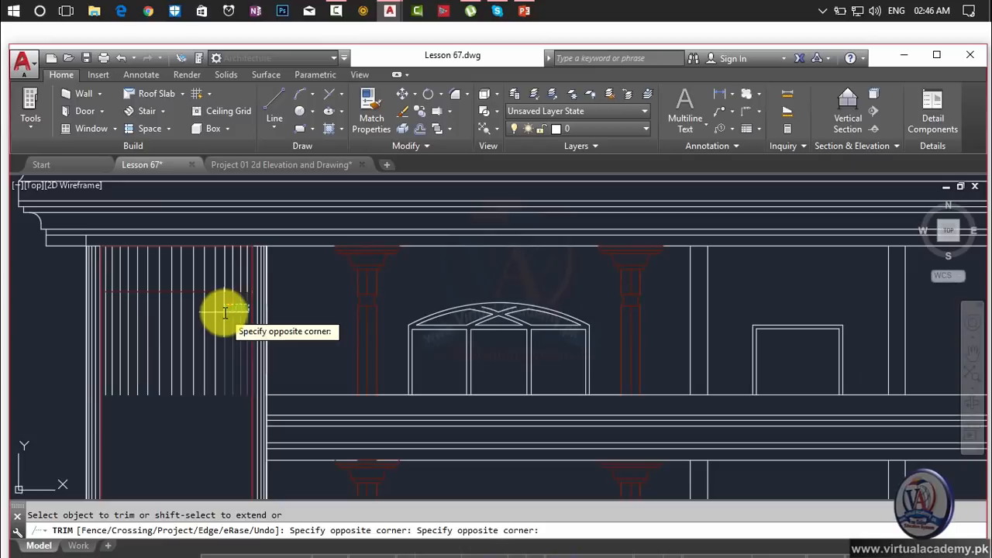
scroll(372, 341, "up", 2)
scroll(496, 360, "up", 1)
scroll(488, 373, "up", 3)
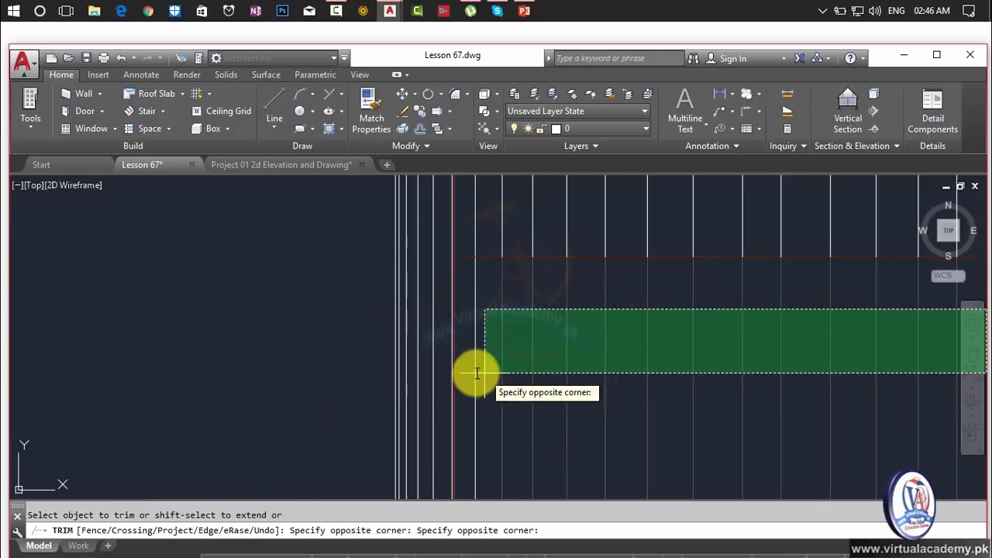
left_click(467, 371)
scroll(501, 367, "down", 3)
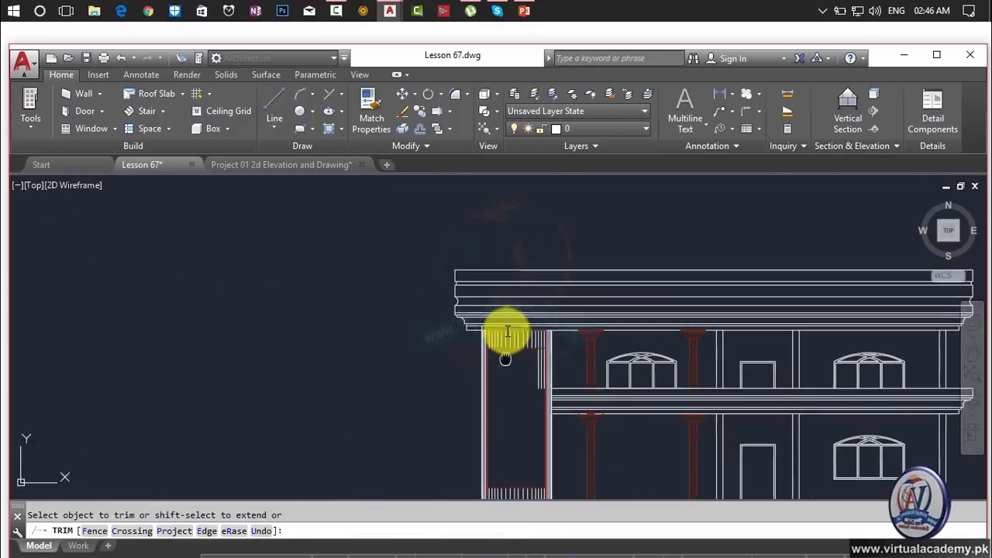
Trim the last flute segments below the upper offset line beside the column's right red line, and end the Trim command
scroll(535, 324, "up", 3)
scroll(543, 331, "up", 1)
left_click(611, 305)
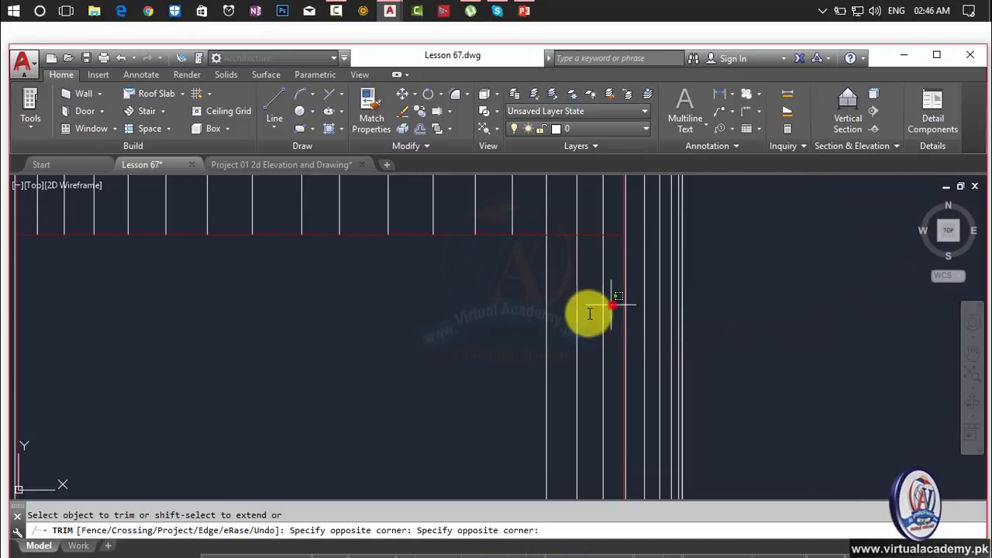
left_click(527, 334)
scroll(526, 334, "down", 3)
scroll(576, 259, "up", 2)
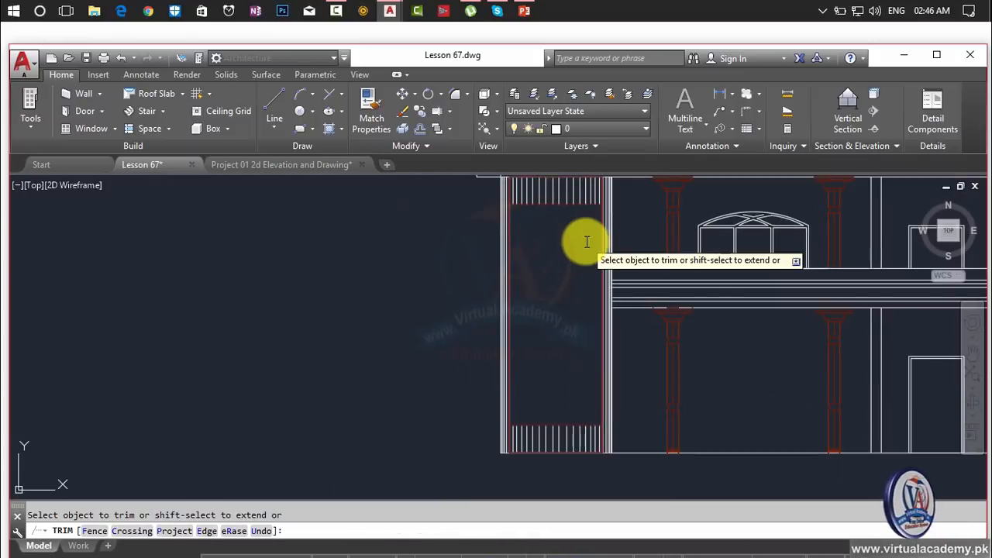
key("Escape")
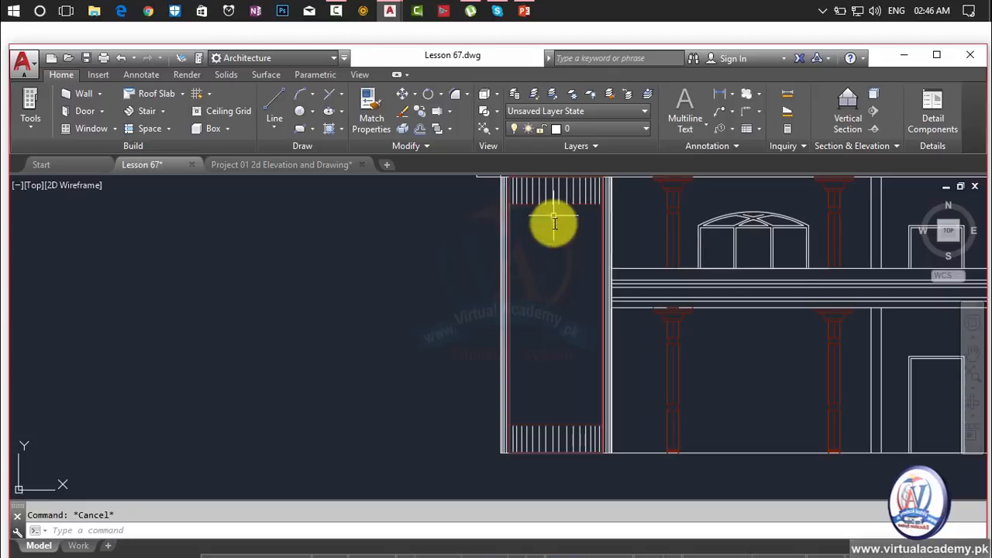
Draw a vertical line down the middle of the column's cleared panel, from the upper offset line to the lower one
scroll(549, 254, "up", 5)
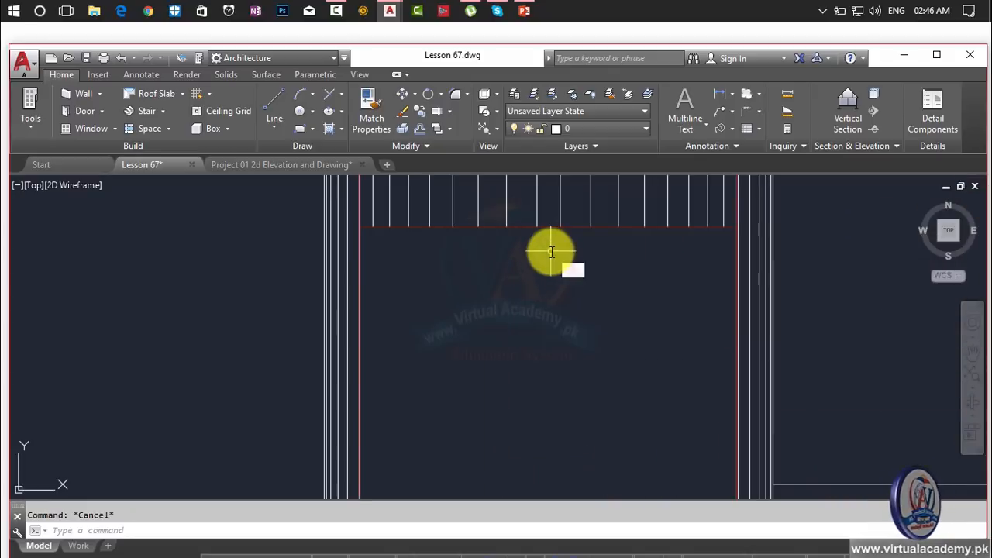
type("l")
key("Return")
left_click(551, 230)
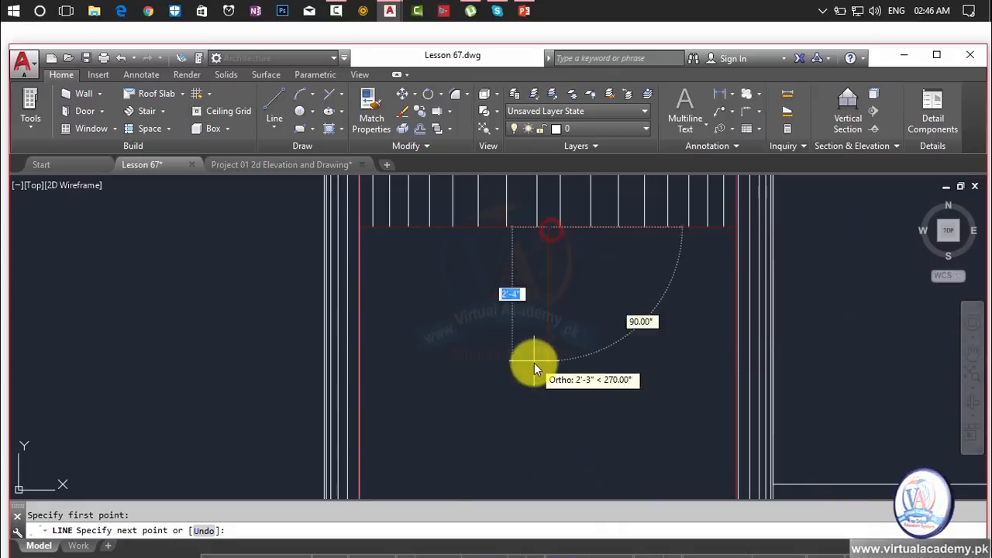
scroll(534, 362, "down", 3)
middle_click_drag(527, 231, 524, 348)
scroll(523, 348, "up", 4)
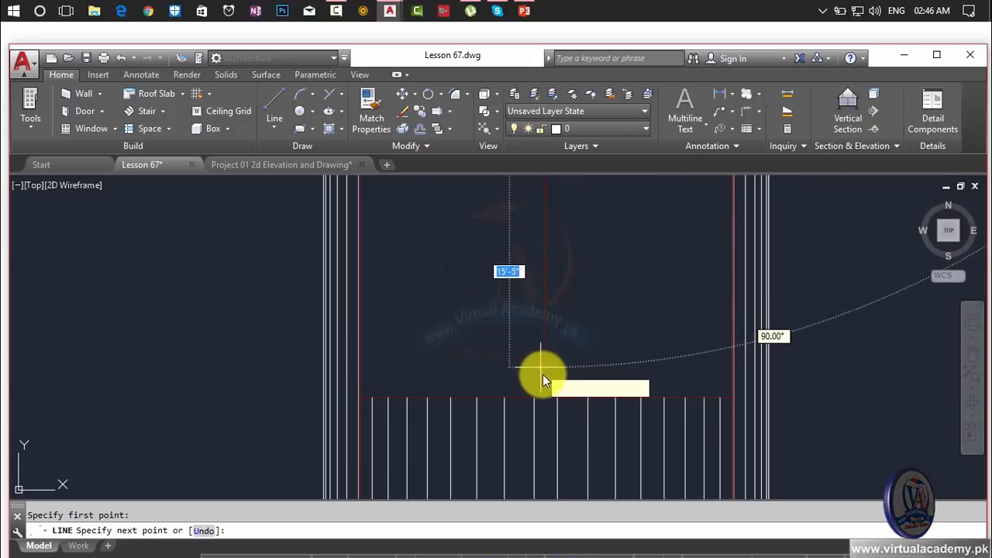
left_click(547, 395)
key("Return")
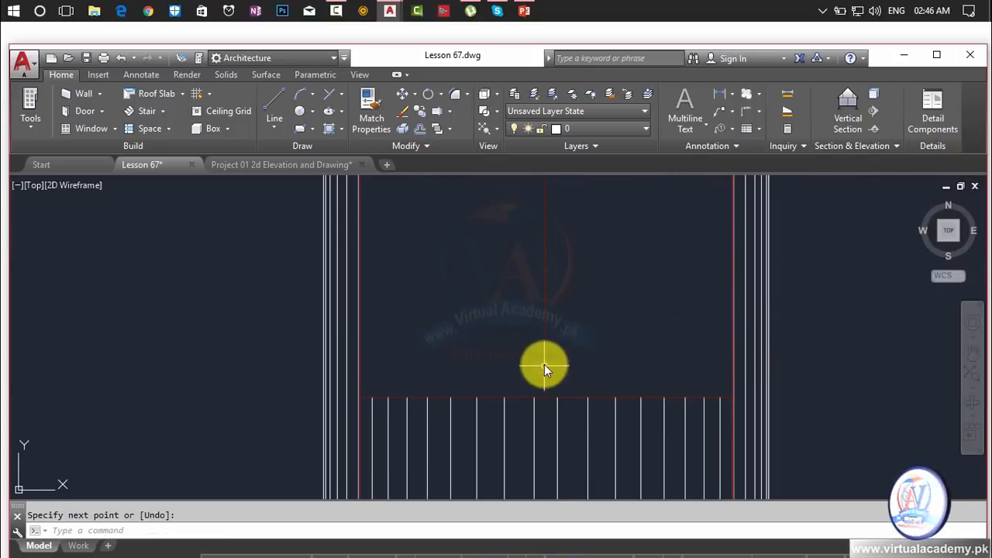
left_click(544, 364)
scroll(549, 353, "down", 4)
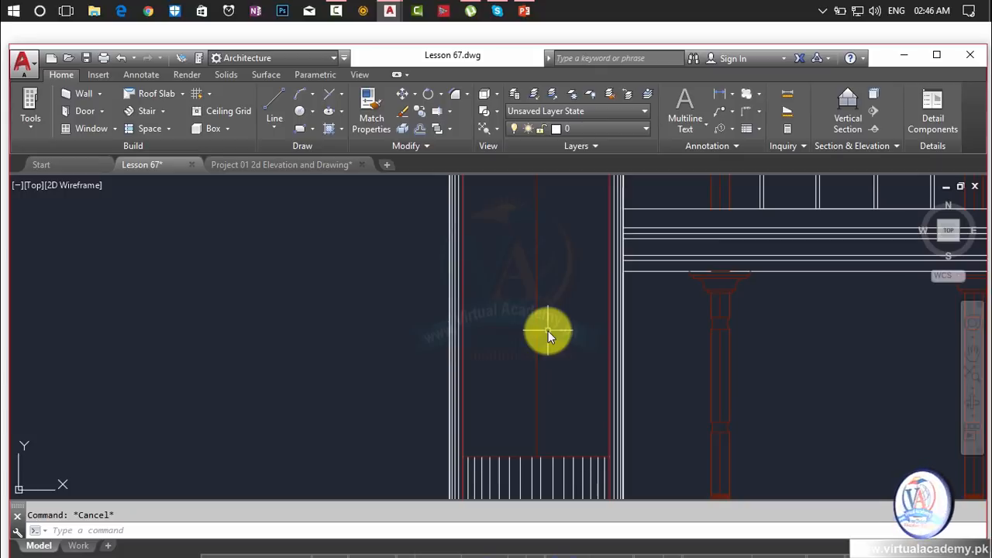
type("DIV")
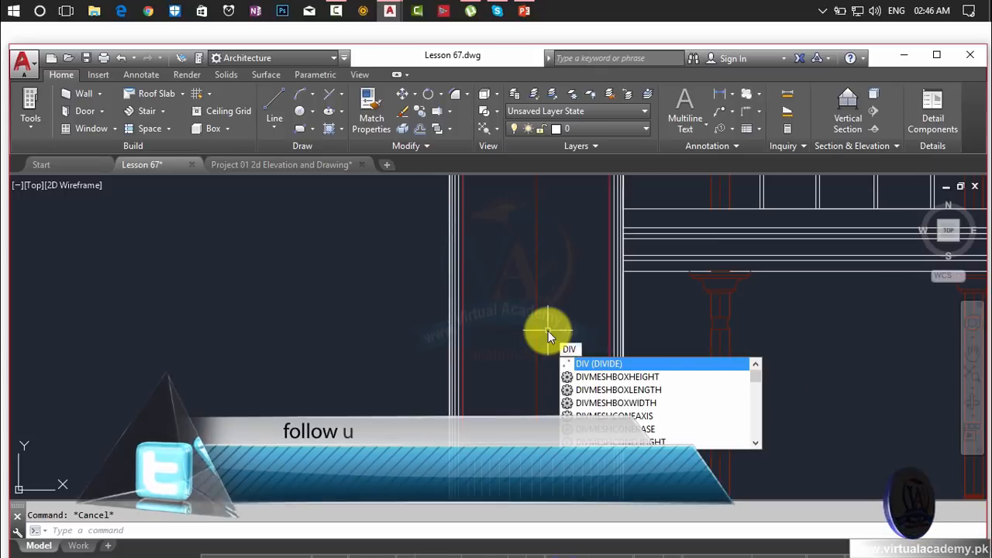
key("Return")
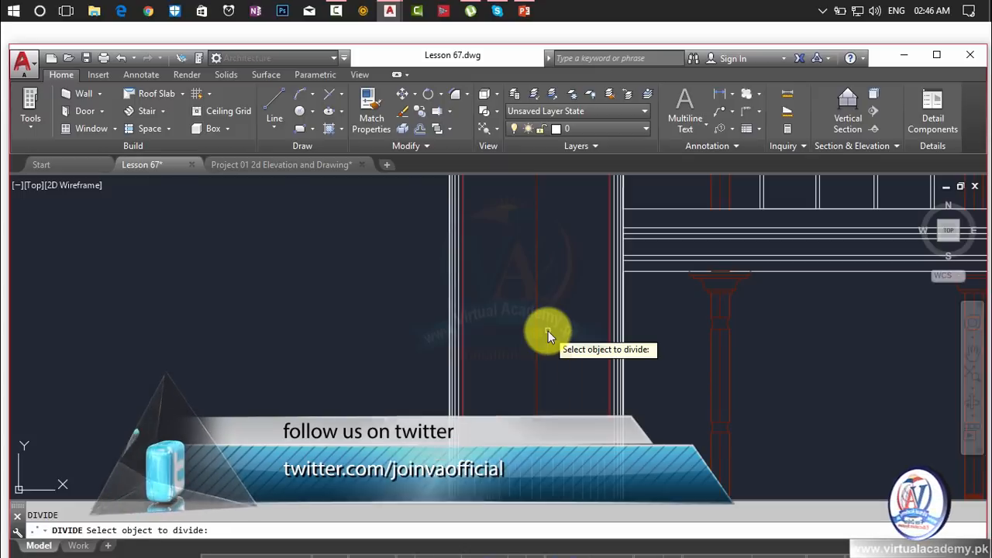
type("5")
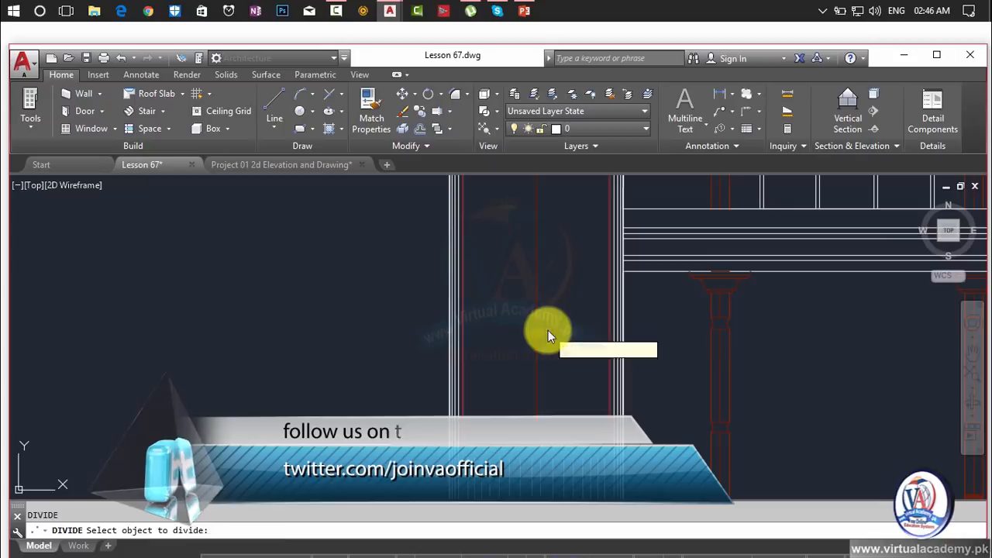
left_click(542, 331)
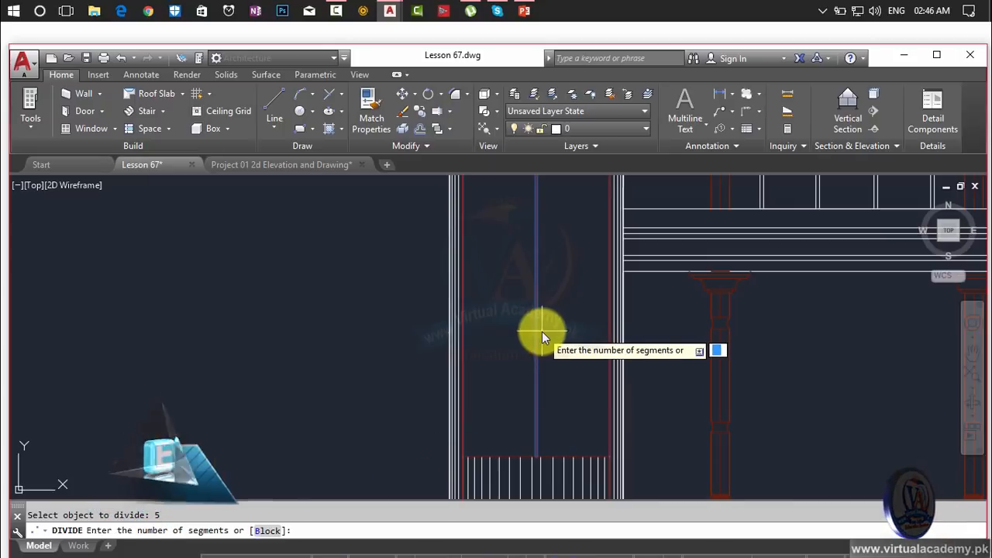
key("Escape")
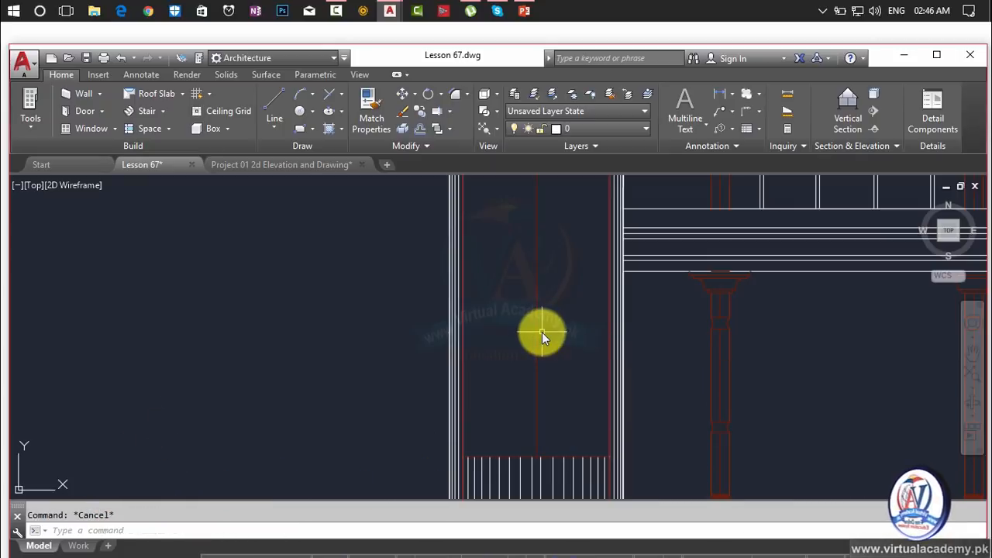
Divide the vertical centre line of the column's panel into 5 equal segments
type("DIV")
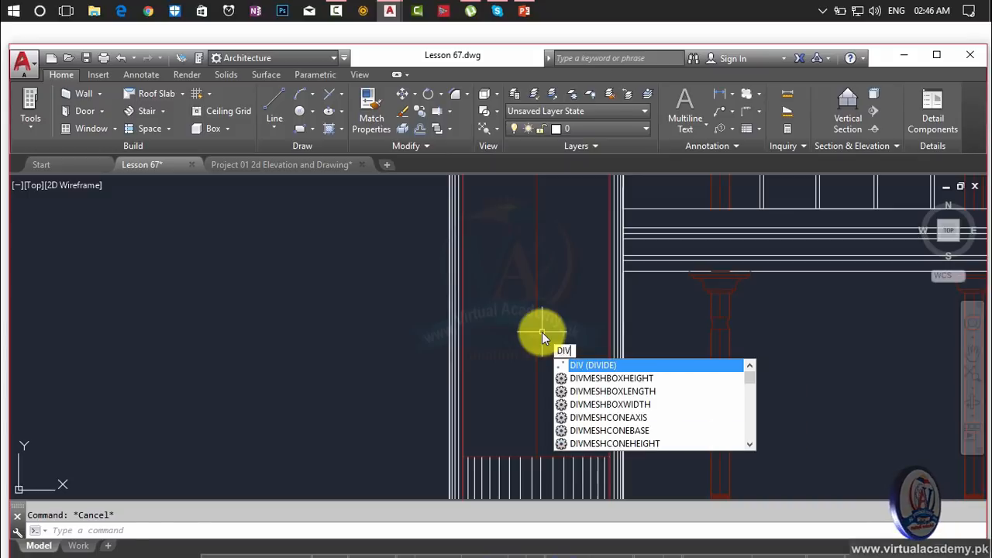
key("Return")
left_click(534, 335)
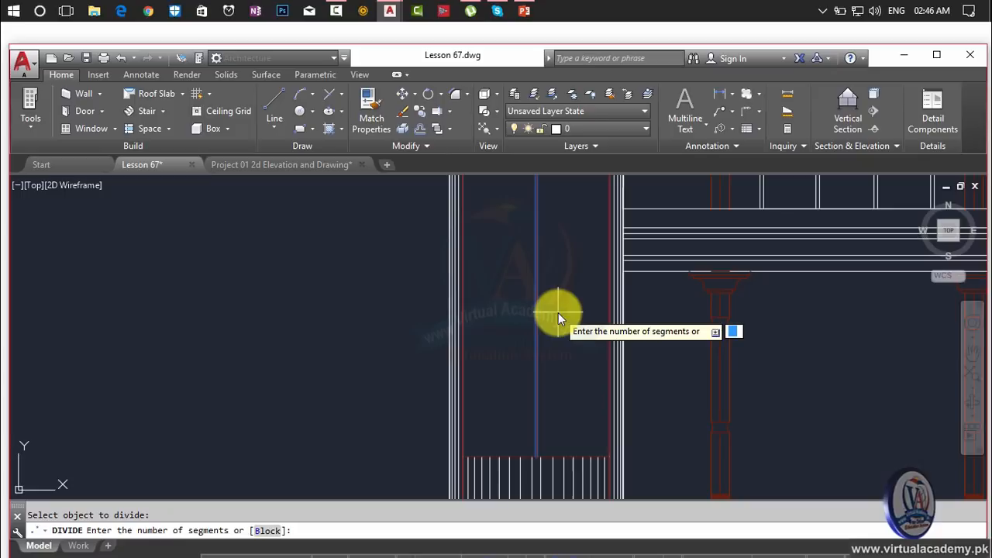
key("Return")
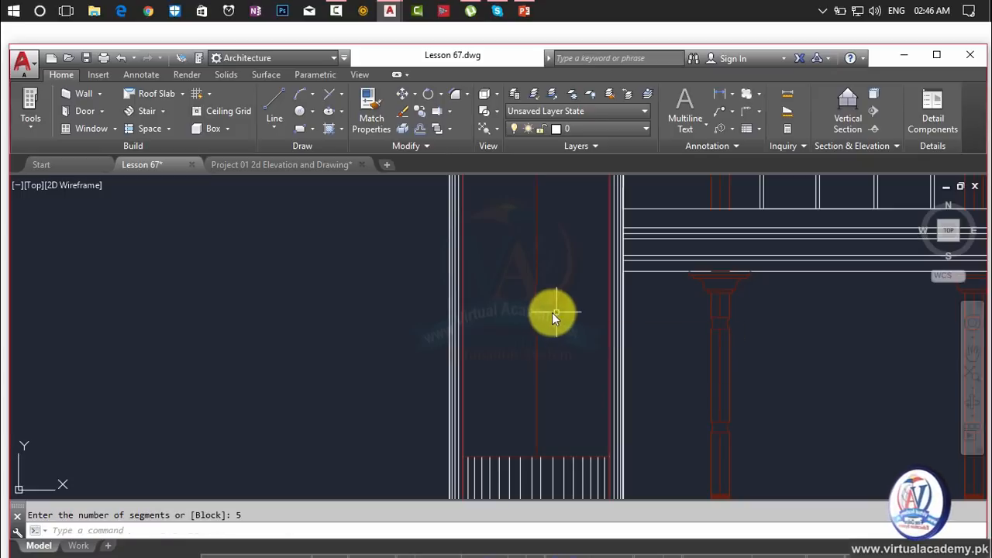
Erase the vertical centre line from the column's panel, keeping its division points
left_click(537, 320)
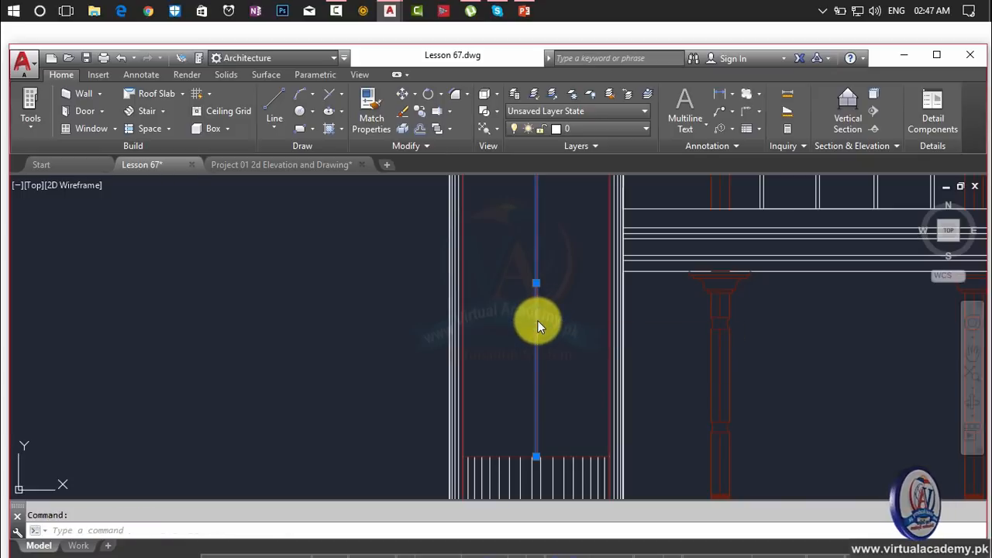
key("Delete")
middle_click_drag(536, 306, 542, 411)
scroll(538, 266, "up", 5)
scroll(538, 266, "down", 5)
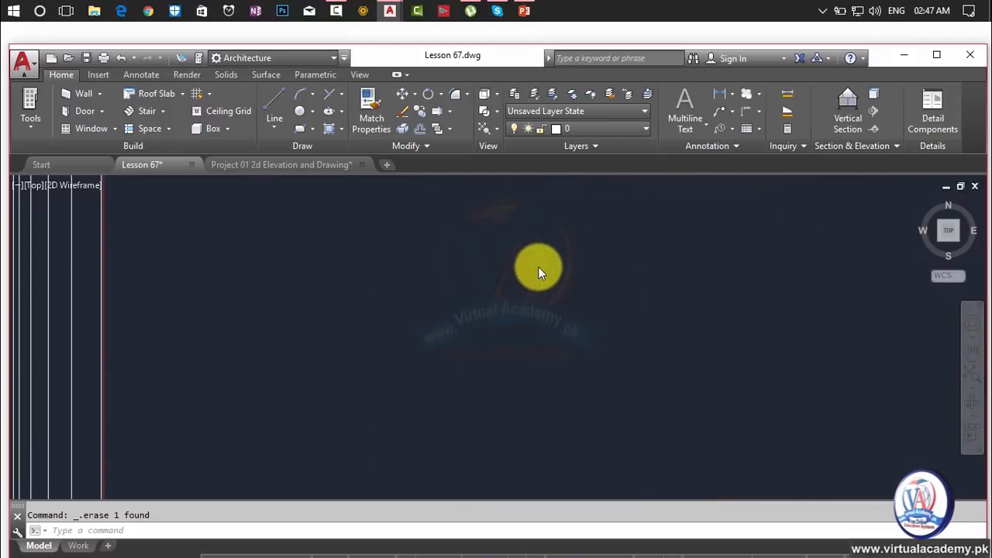
Examine where the division points sit along the column's panel by selecting them from the upper band down to the lower one
left_click(539, 265)
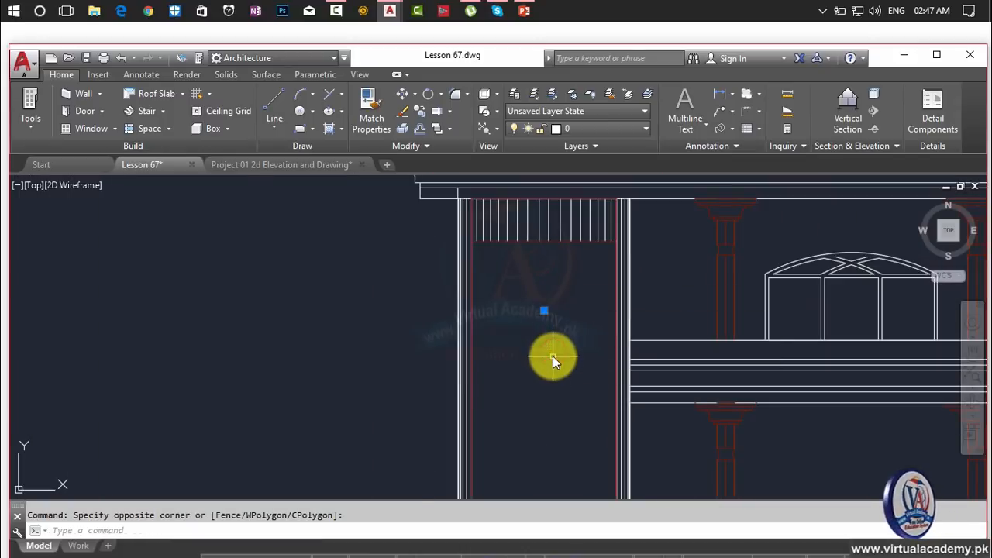
key("Escape")
left_click(551, 317)
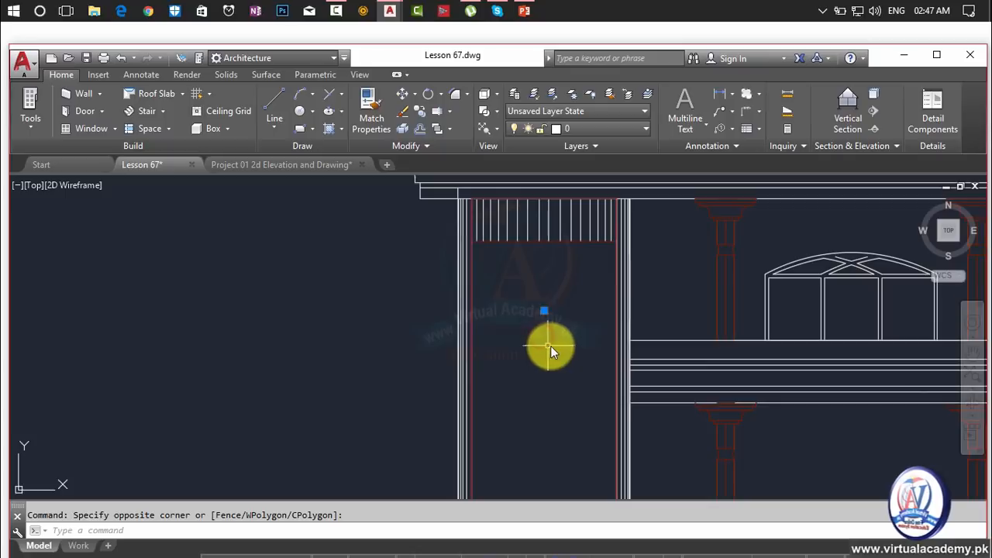
left_click(559, 341)
left_click(527, 422)
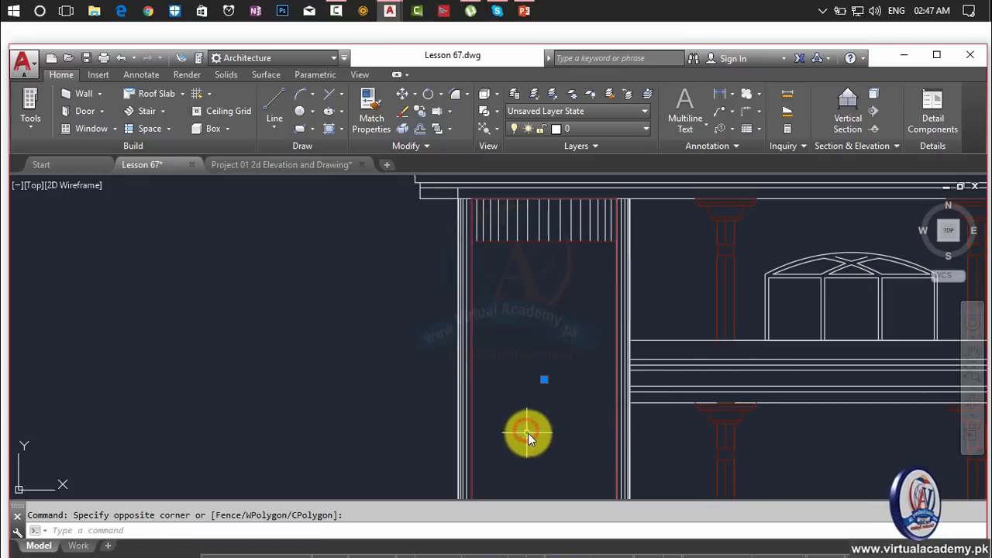
key("Escape")
left_click(558, 420)
left_click(525, 492)
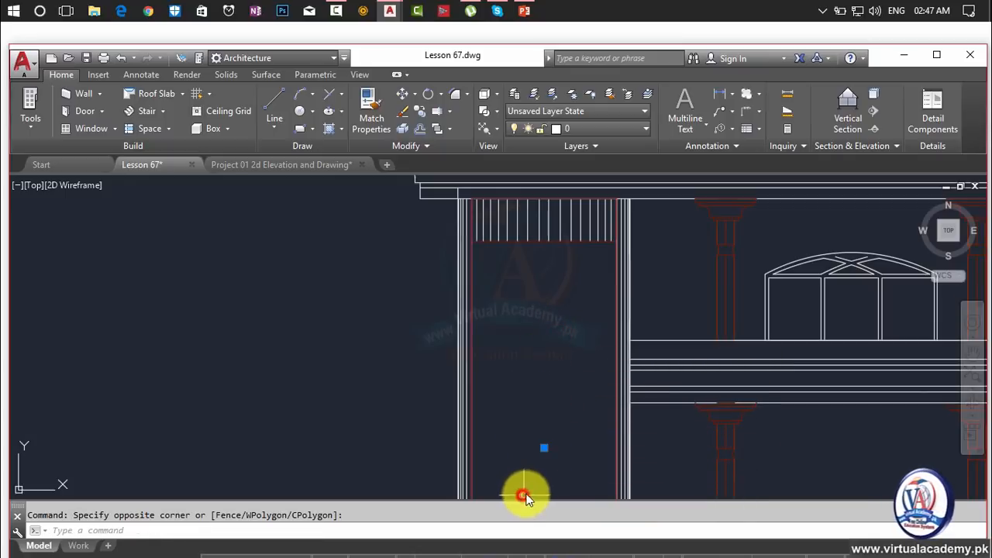
middle_click_drag(543, 464, 582, 277)
left_click(582, 281)
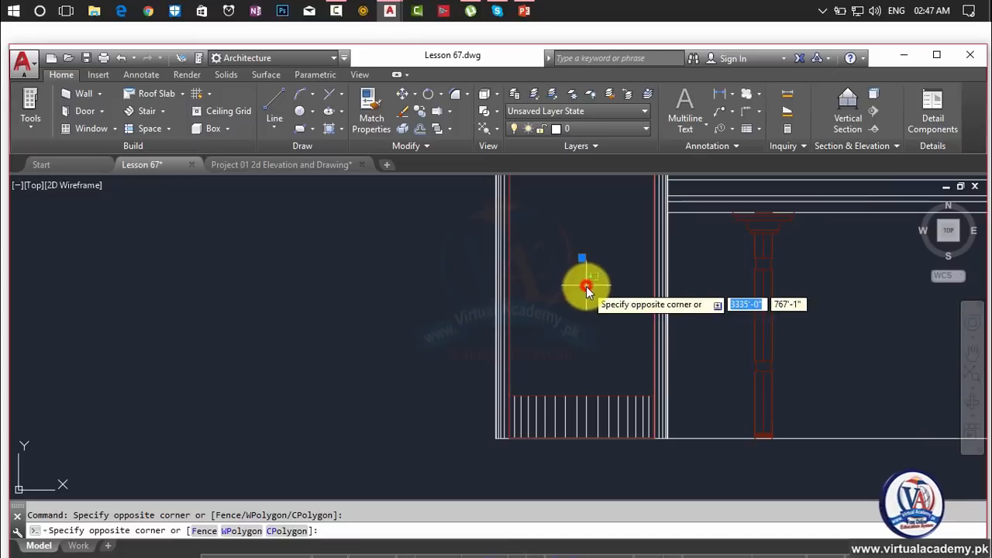
left_click(573, 358)
key("Escape")
scroll(563, 395, "up", 4)
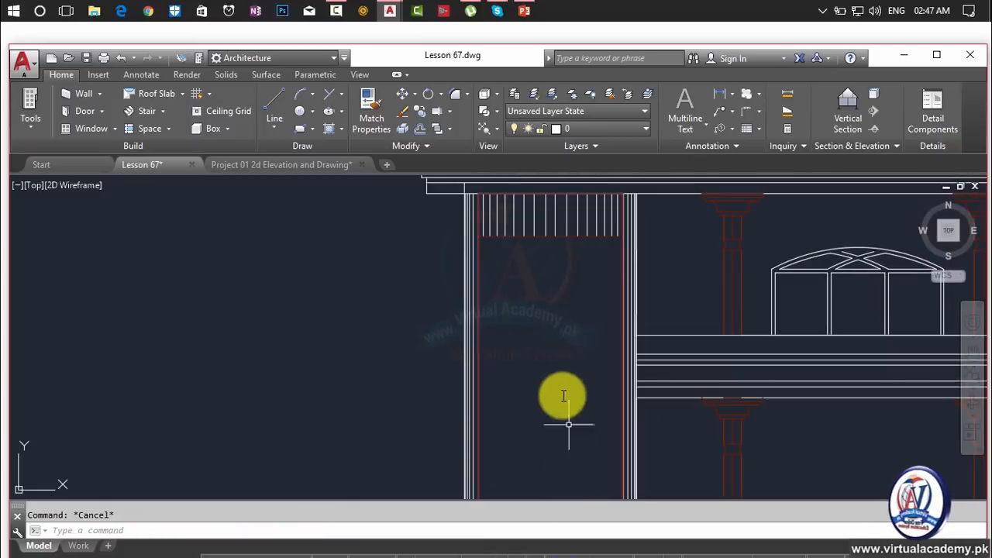
scroll(557, 295, "down", 4)
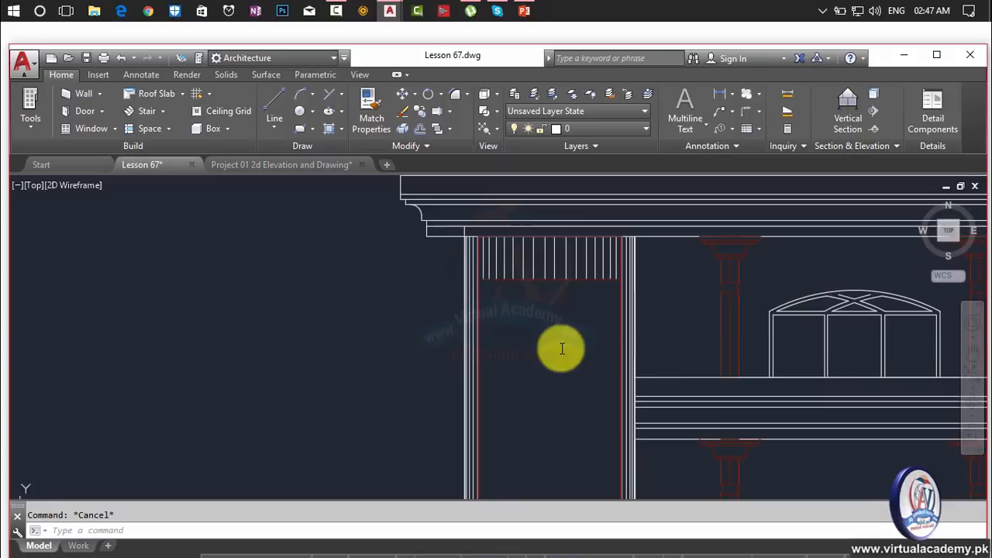
left_click(578, 312)
left_click(524, 357)
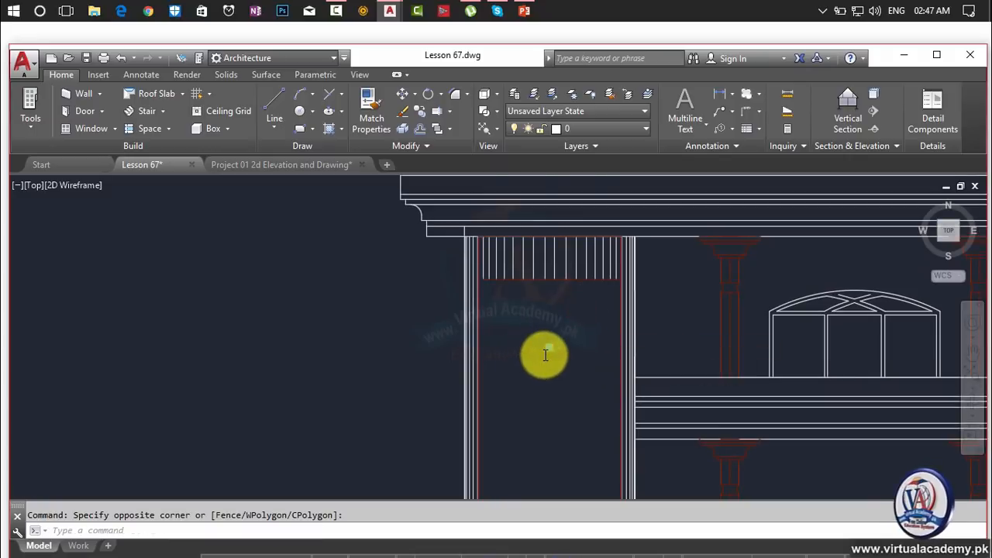
scroll(545, 355, "up", 4)
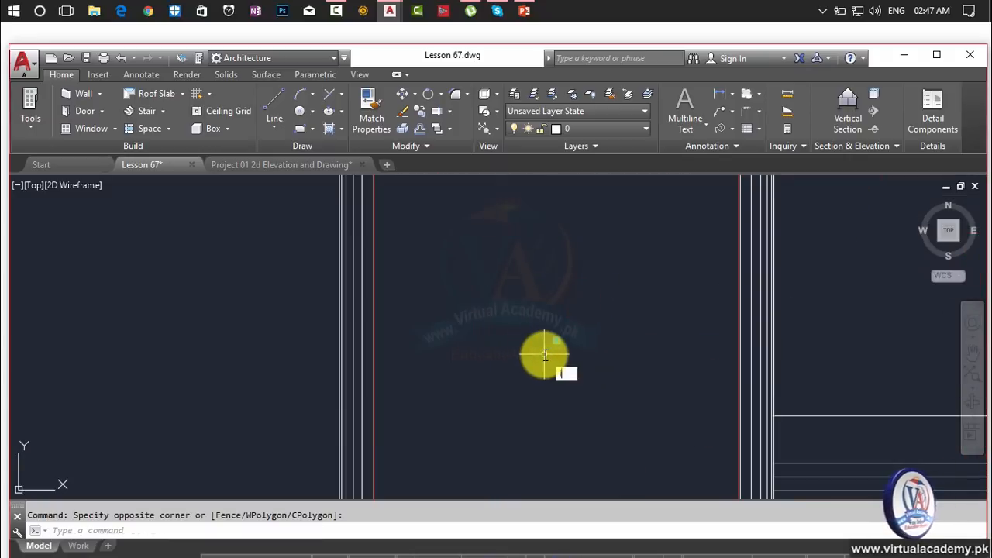
type("L")
scroll(545, 355, "down", 5)
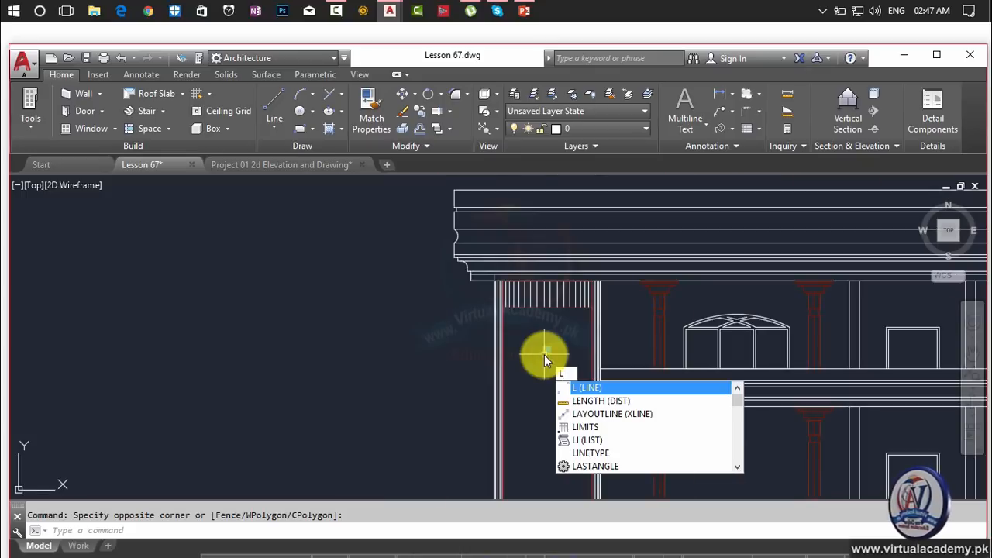
key("Escape")
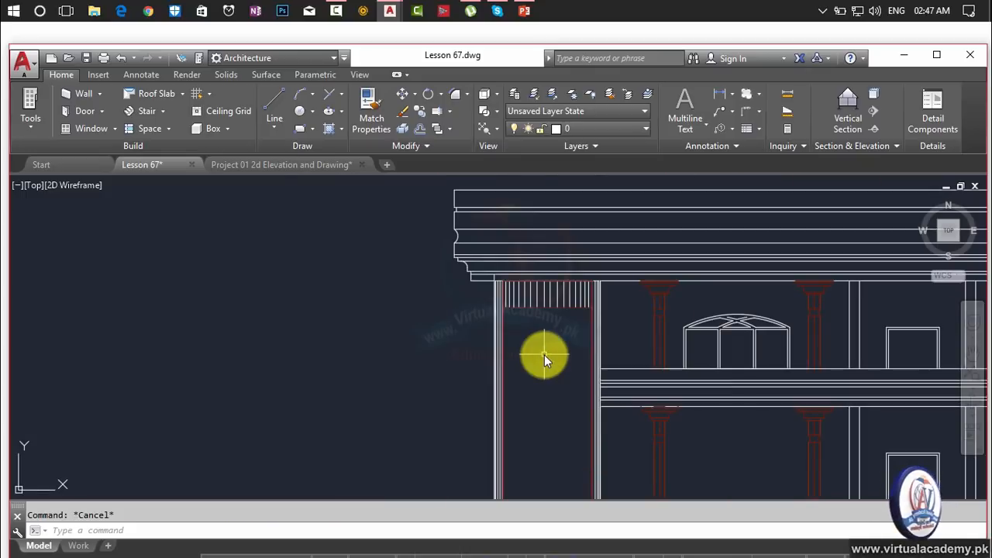
Undo the erasing of the column's vertical centre line and check the line against the upper band
scroll(544, 355, "up", 3)
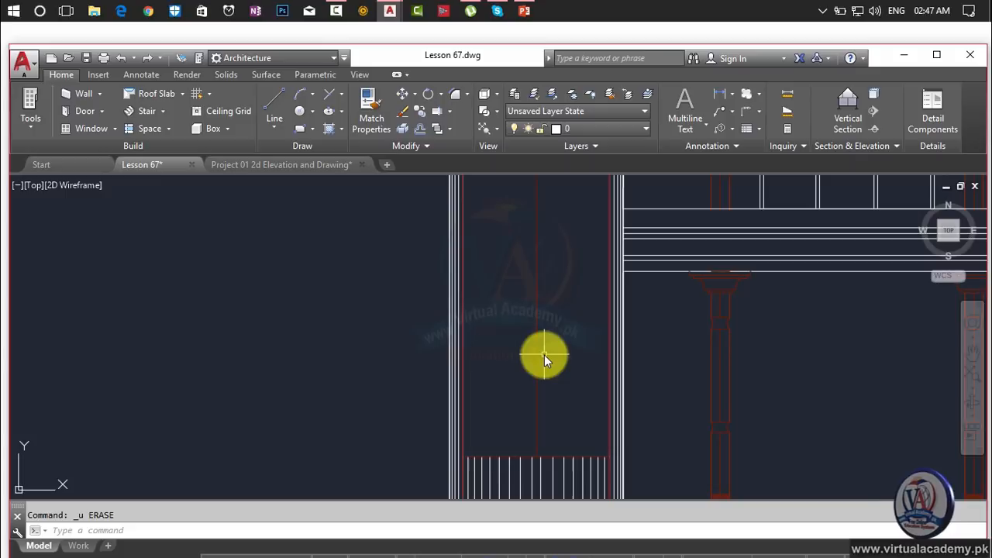
middle_click_drag(544, 359, 560, 494)
left_click(553, 325)
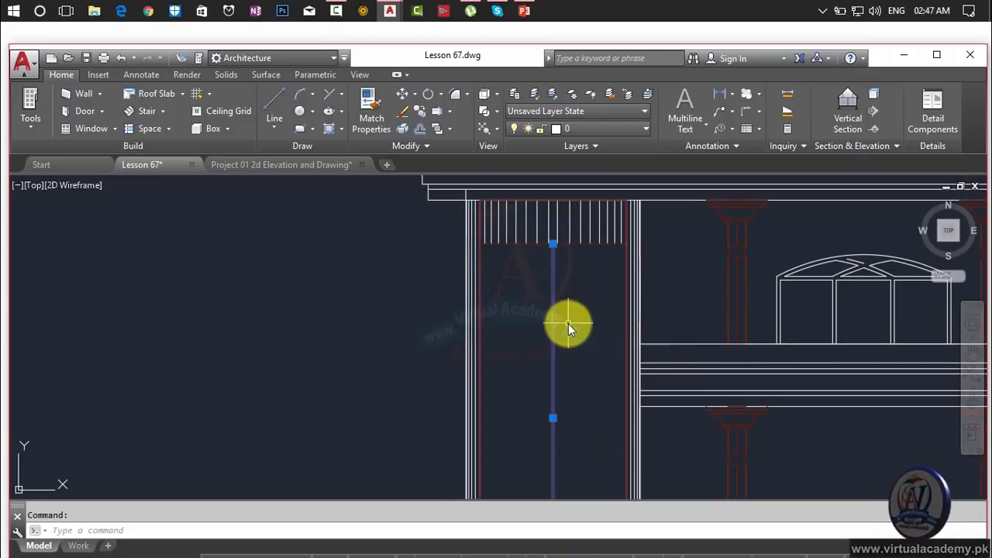
key("Escape")
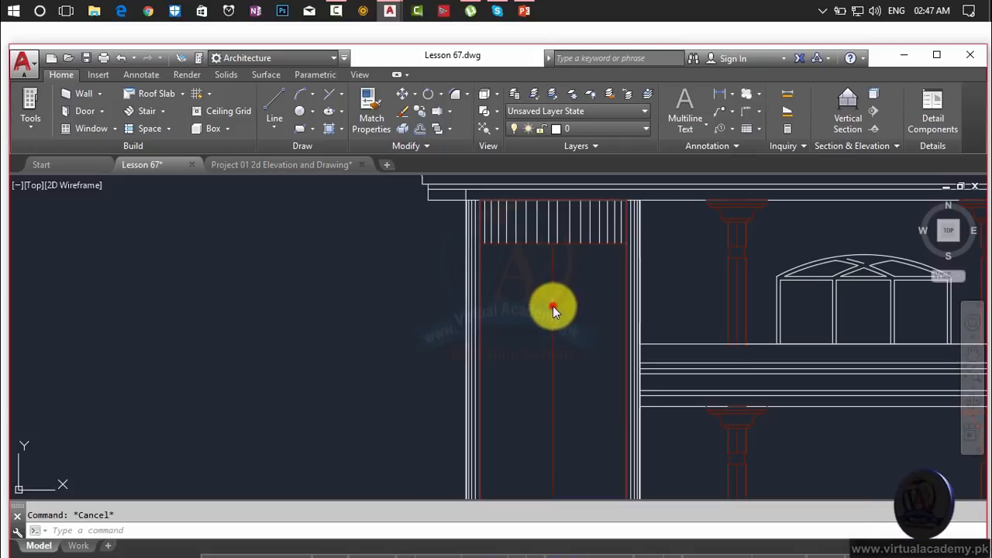
Erase the column's vertical centre line and all the division points down the middle of the panel
left_click(554, 309)
key("Delete")
left_click(577, 289)
left_click(515, 418)
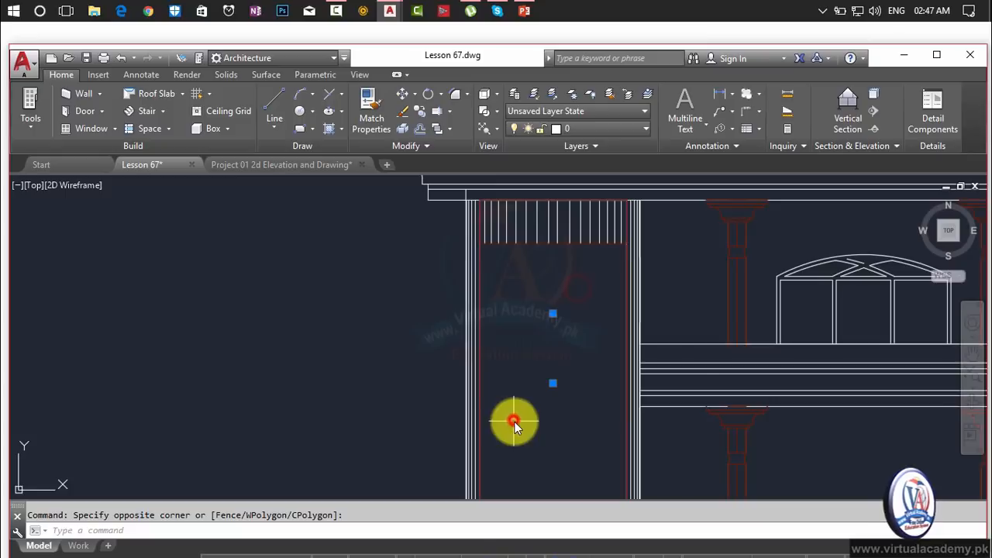
scroll(515, 419, "down", 2)
middle_click_drag(522, 405, 562, 189)
middle_click_drag(561, 243, 577, 269)
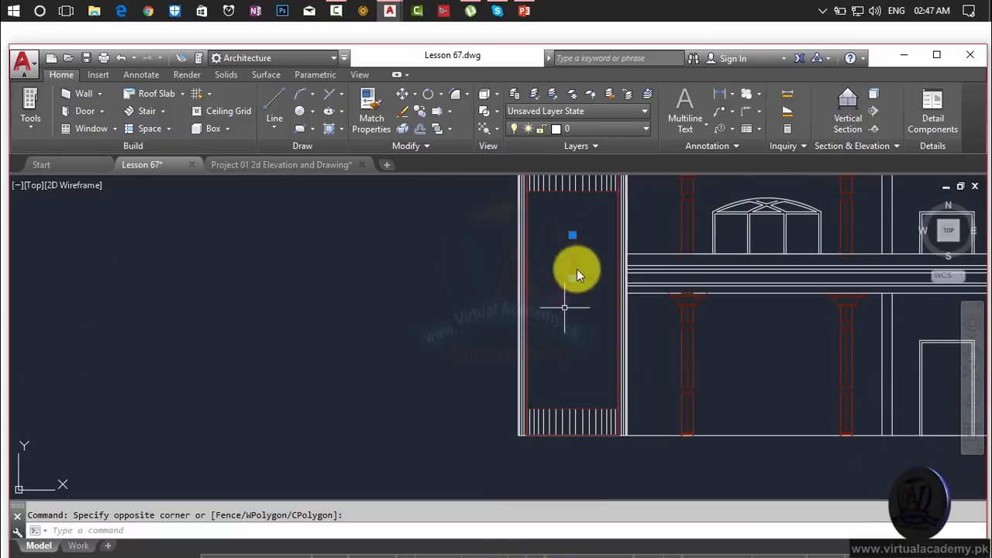
left_click(550, 392)
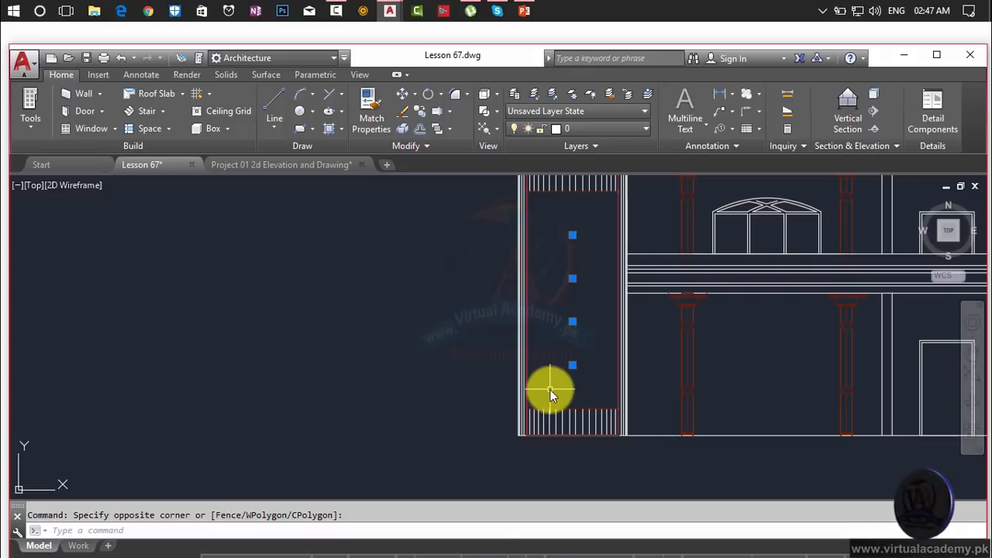
key("Delete")
scroll(552, 378, "up", 4)
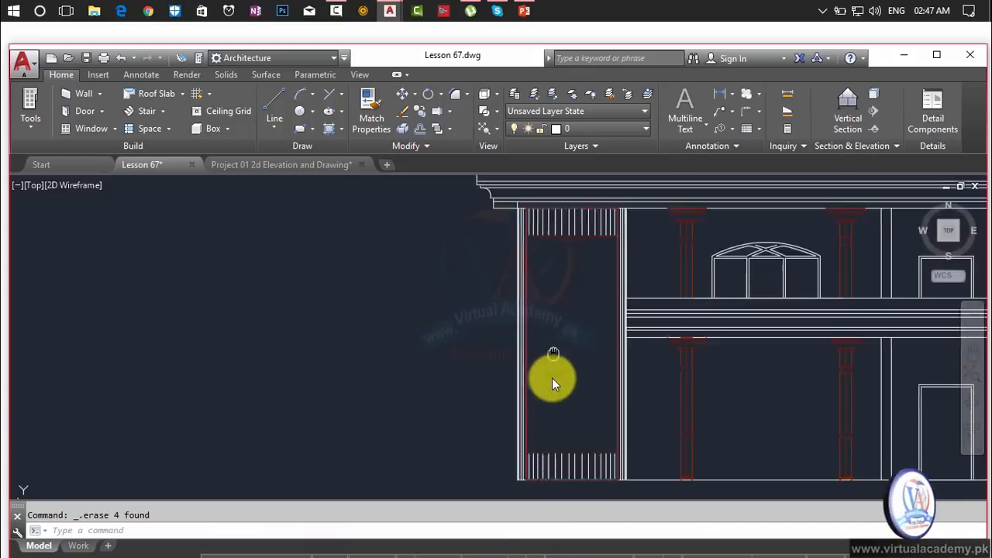
mouse_move(529, 293)
middle_mouse_down()
mouse_move(504, 308)
mouse_move(518, 330)
middle_mouse_up()
scroll(518, 331, "up", 2)
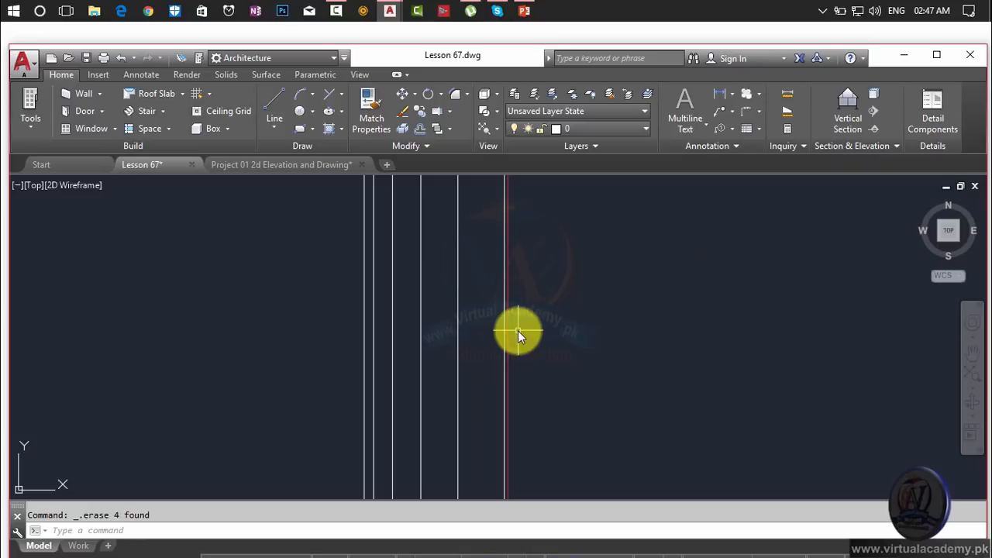
type("DIM")
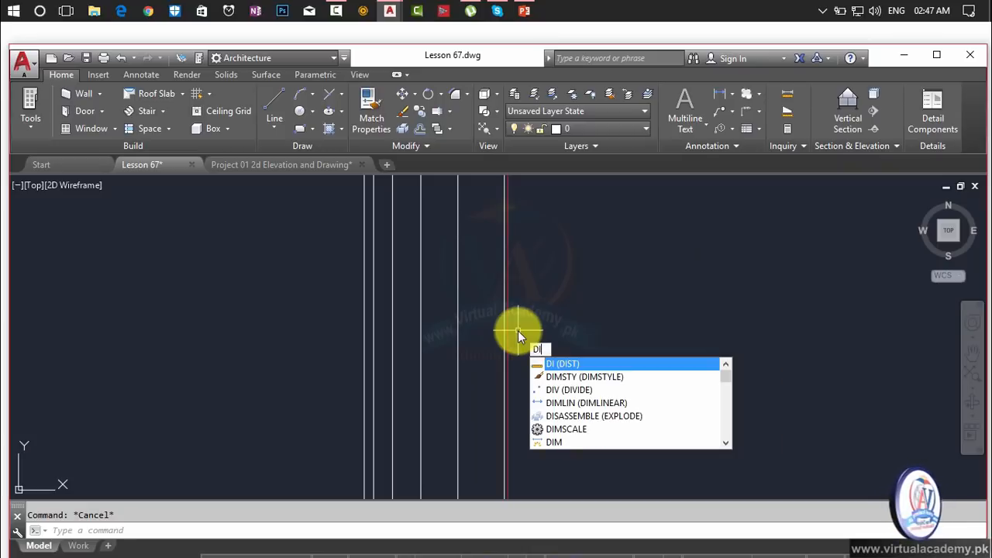
key("Return")
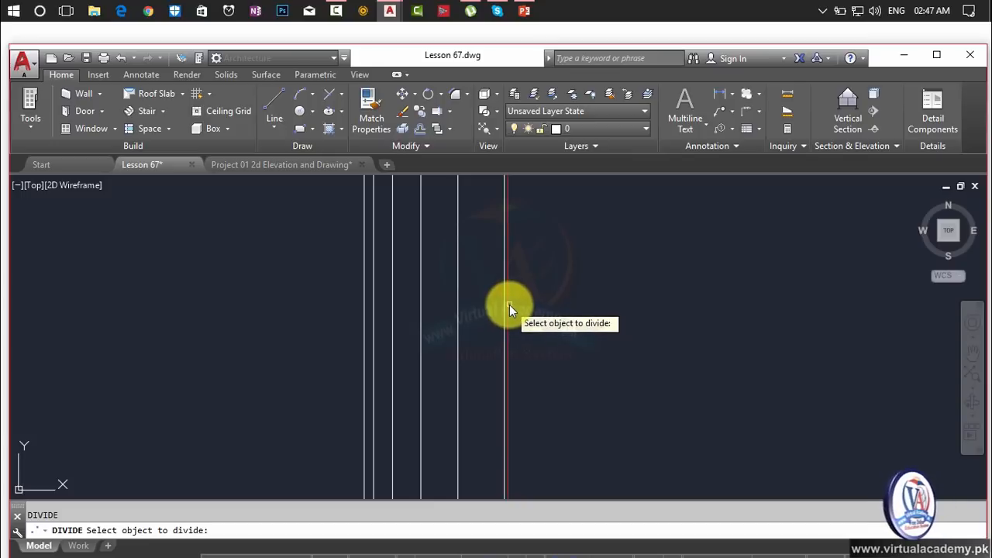
key("Escape")
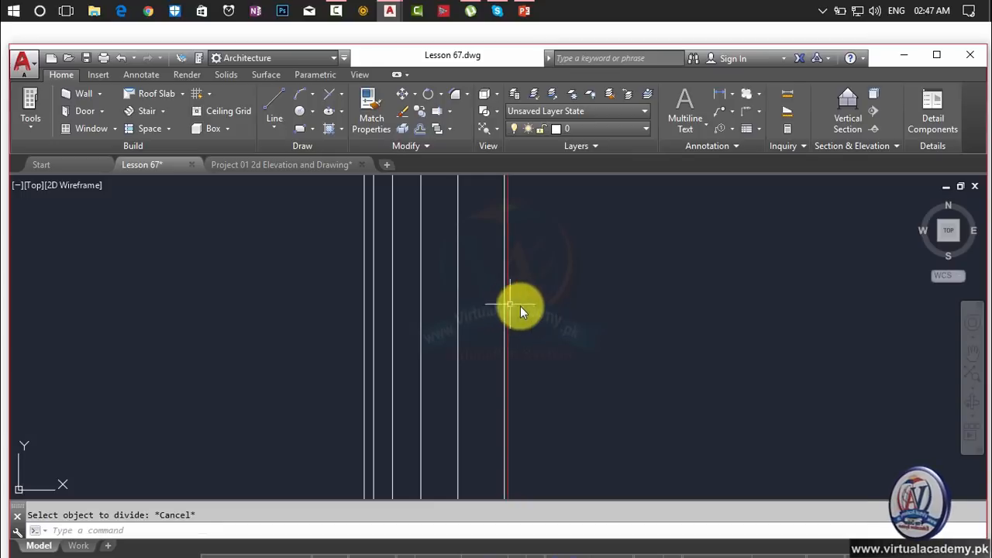
scroll(523, 309, "down", 5)
scroll(558, 249, "down", 3)
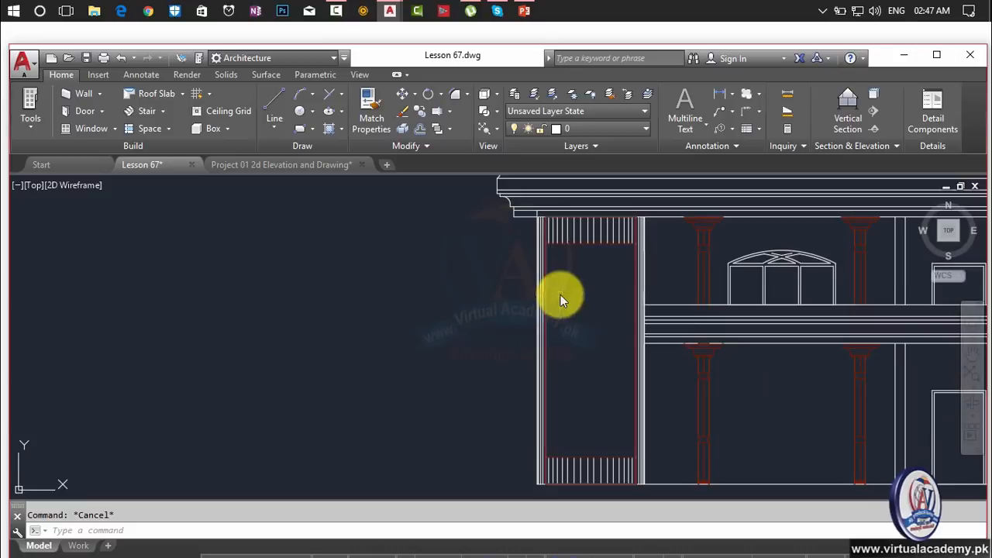
type("l")
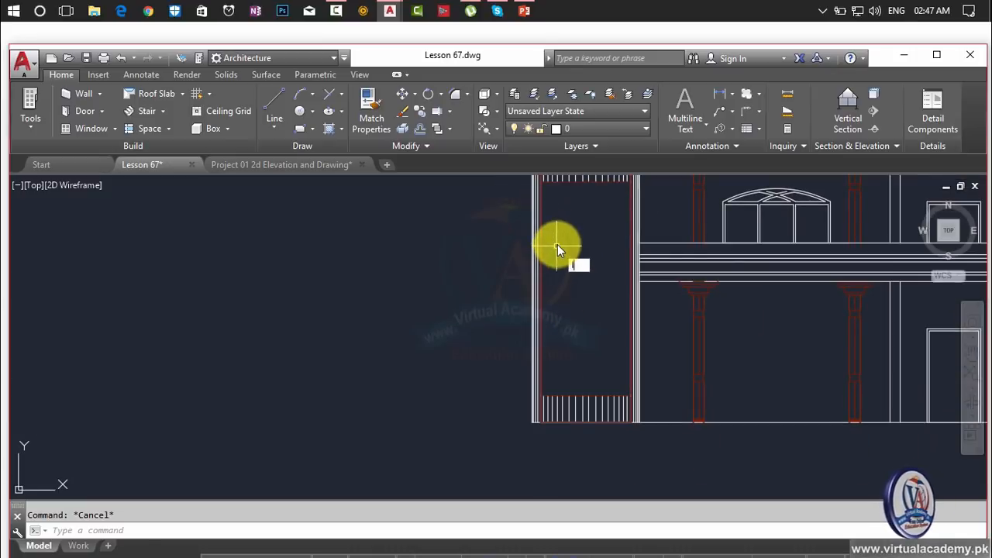
key("Return")
scroll(612, 258, "up", 4)
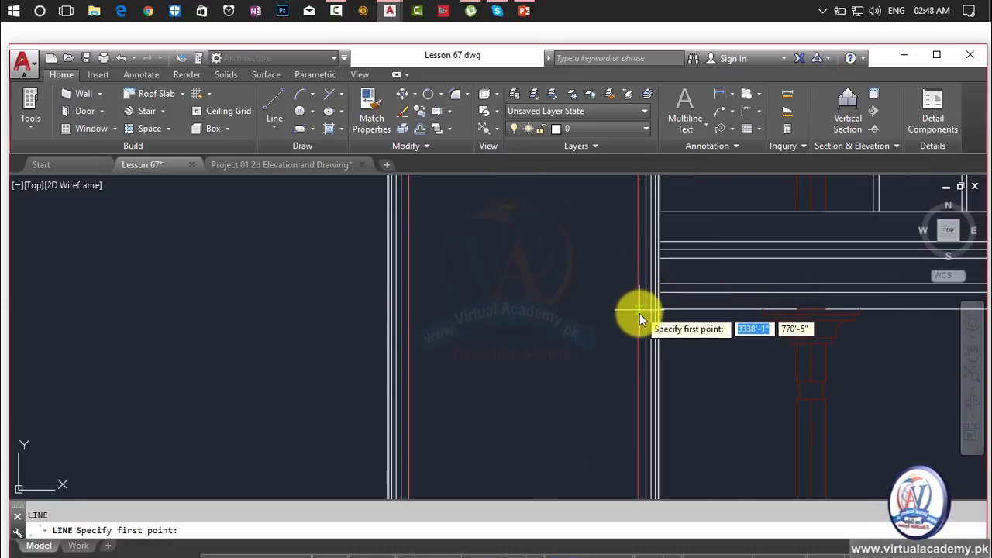
scroll(638, 373, "down", 3)
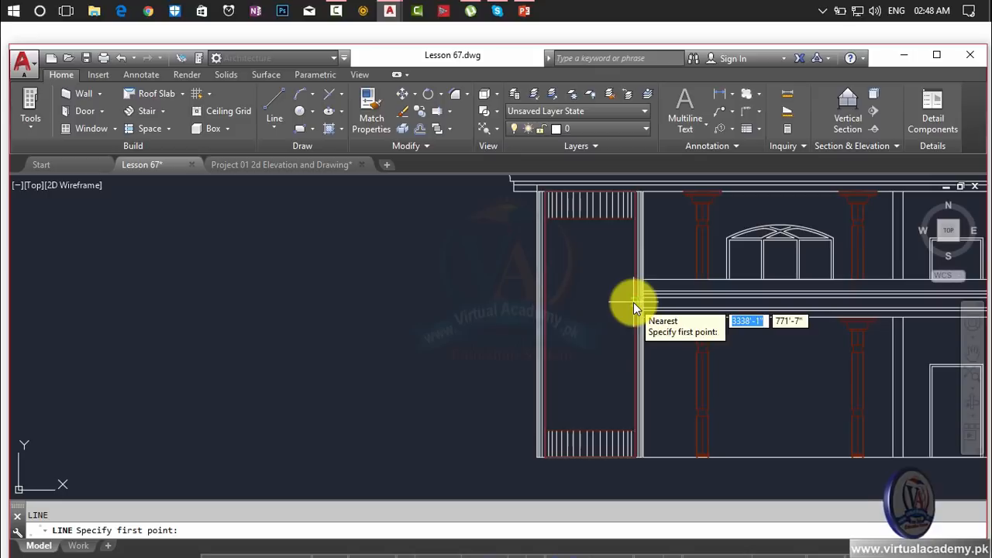
key("Escape")
Draw a vertical line down the column panel's right edge, from the top of the upper band to the column's base
scroll(590, 275, "up", 4)
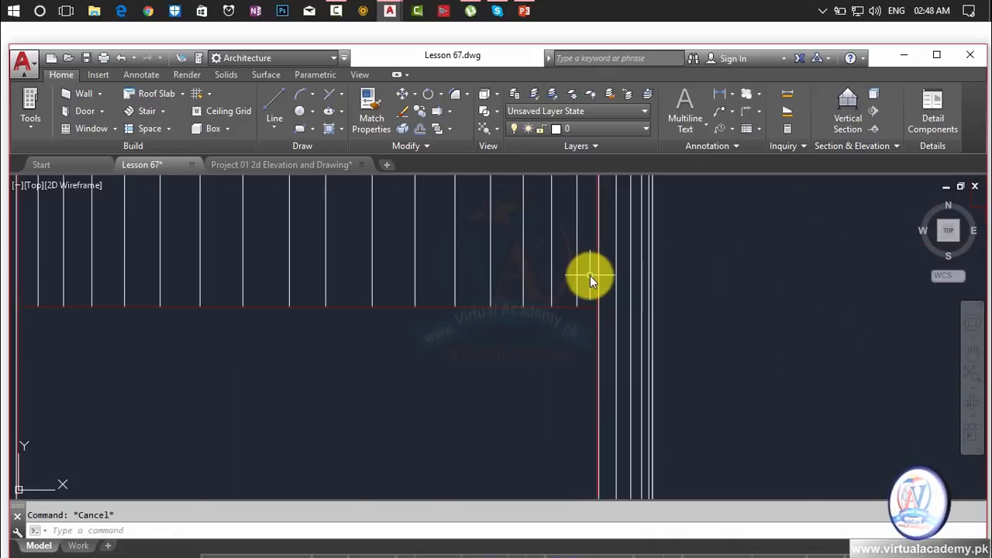
type("l")
key("Return")
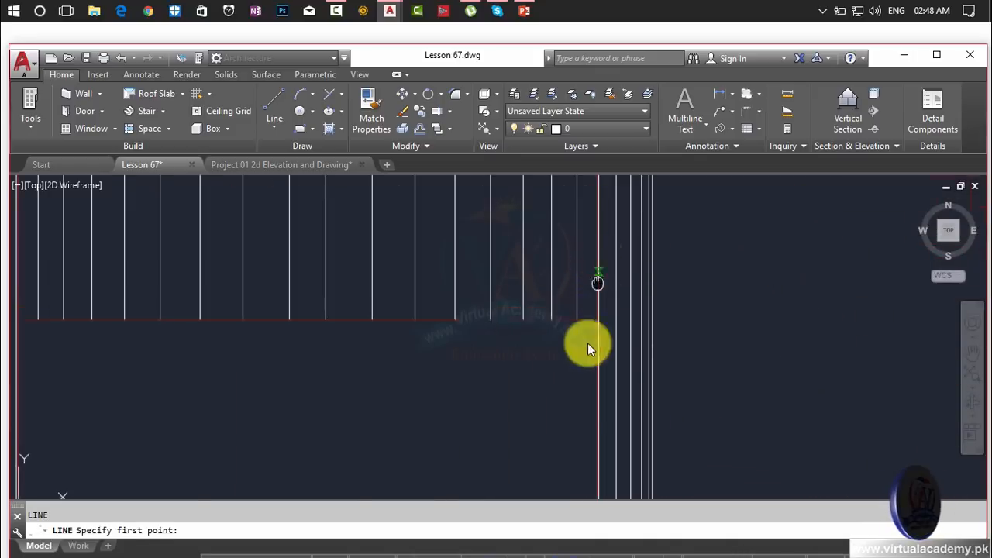
scroll(588, 342, "up", 4)
left_click(574, 238)
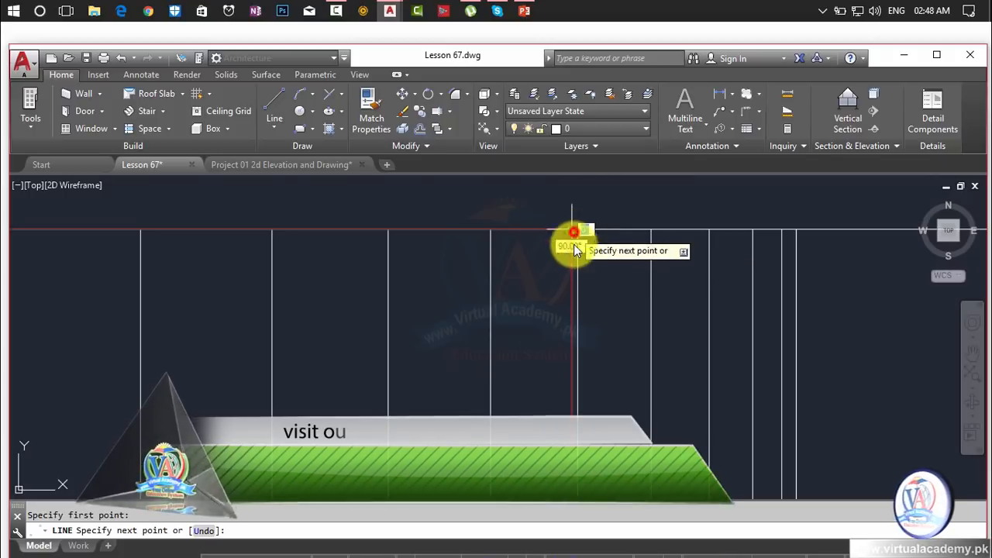
scroll(573, 403, "down", 3)
scroll(567, 238, "up", 6)
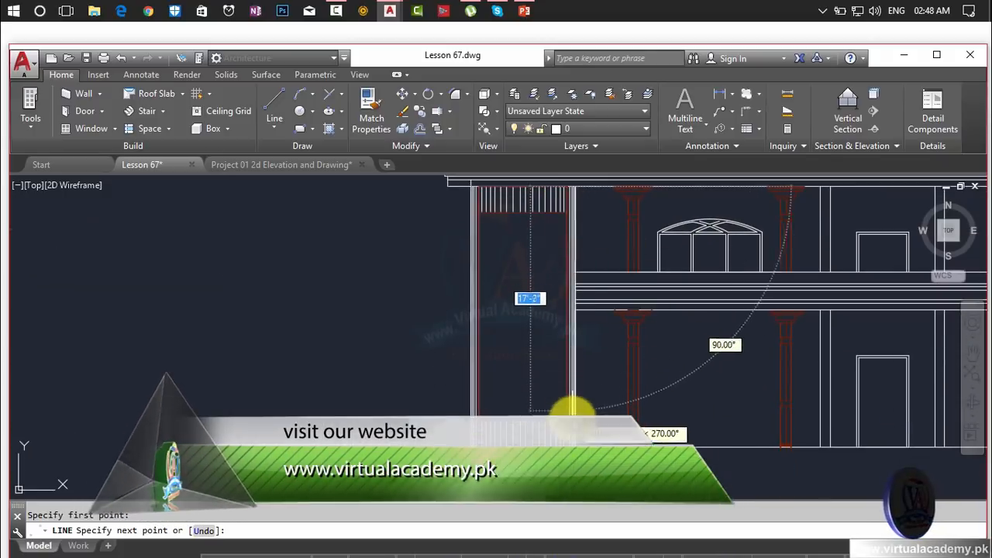
scroll(535, 380, "up", 3)
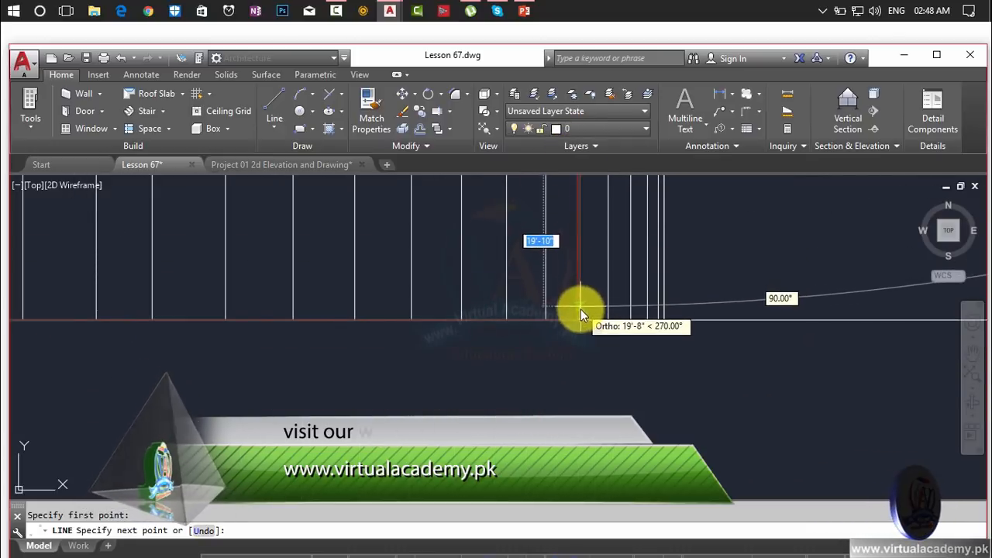
scroll(575, 314, "up", 2)
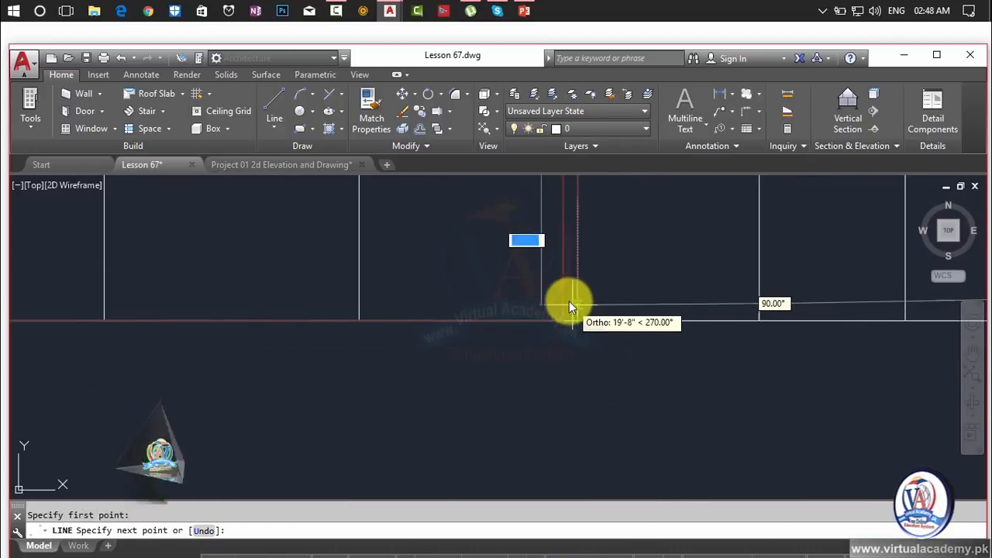
left_click(564, 319)
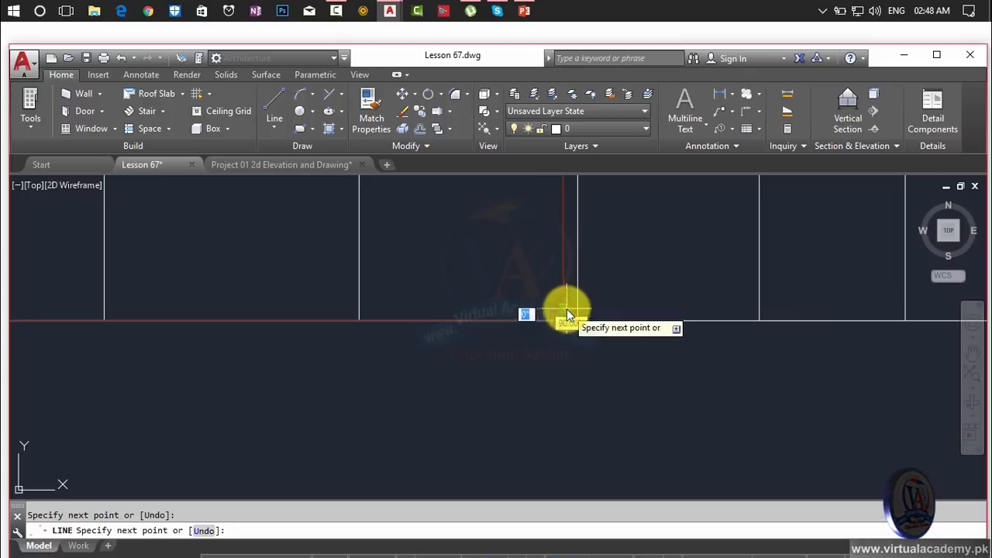
key("Return")
Draw a horizontal line across the column's panel at mid-height, from the midpoint of the right edge line to the left edge
scroll(572, 277, "down", 2)
scroll(552, 317, "down", 3)
middle_click_drag(552, 317, 568, 404)
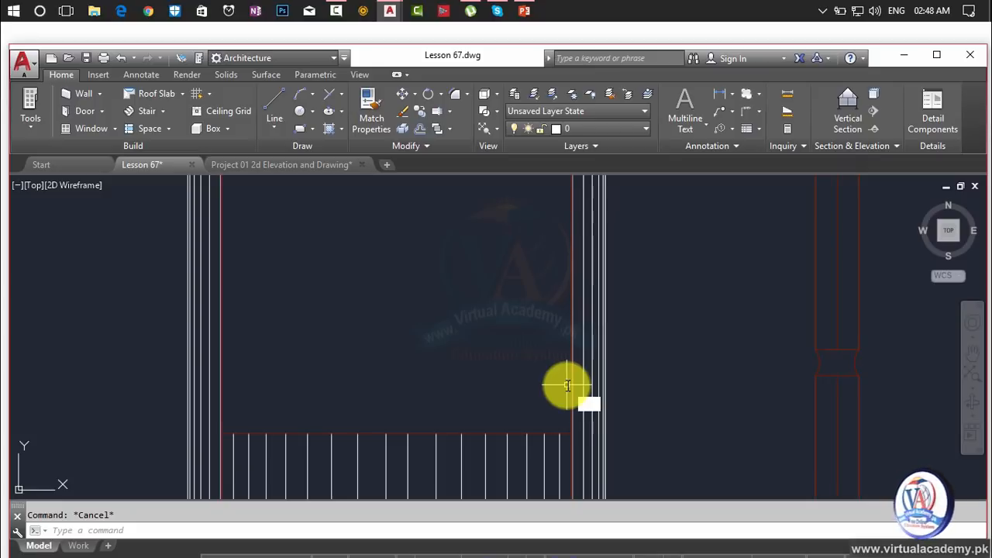
key("Return")
scroll(566, 457, "down", 3)
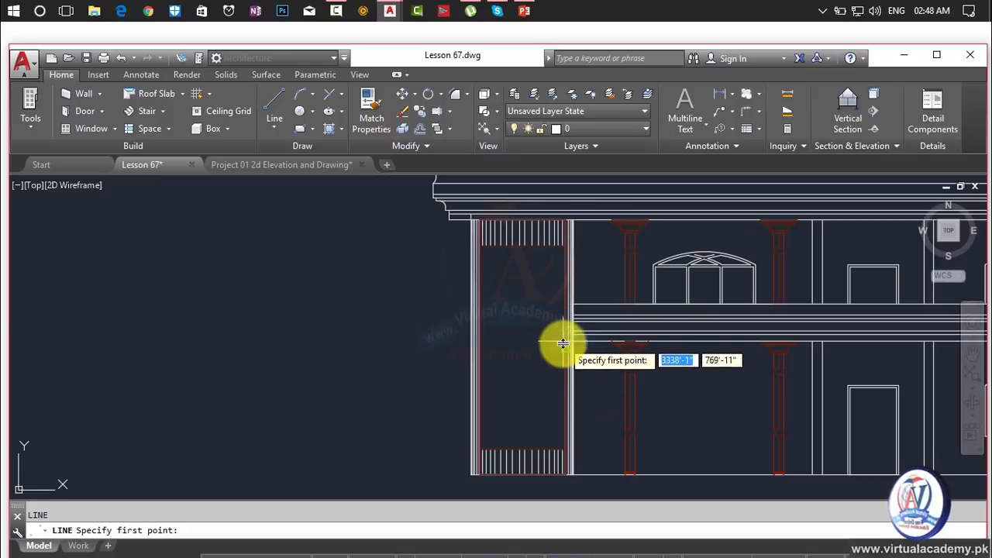
scroll(563, 345, "up", 4)
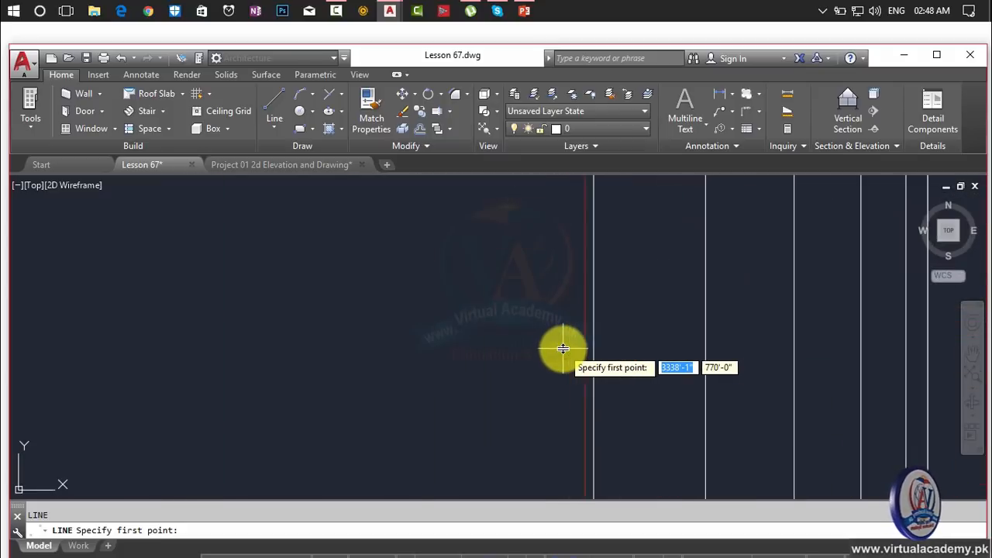
scroll(563, 349, "up", 2)
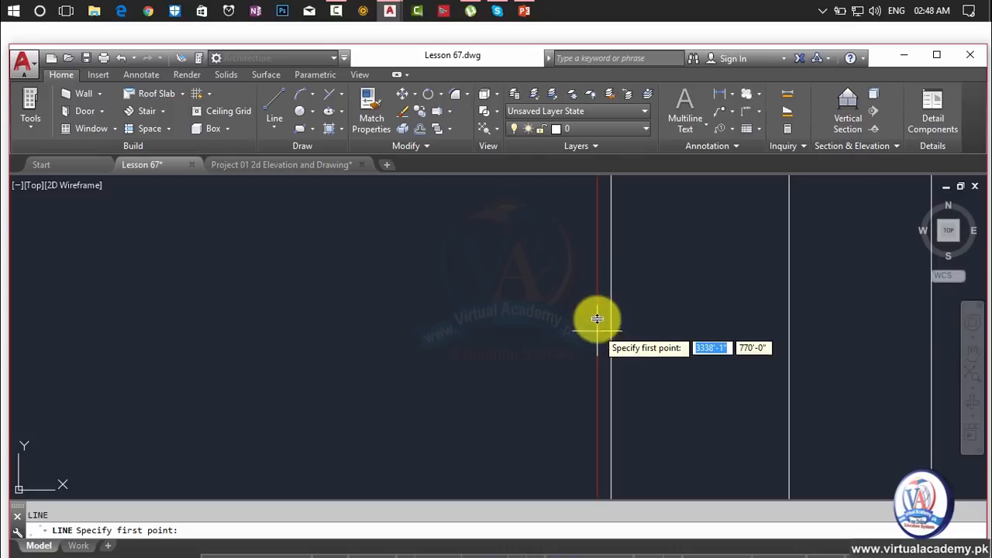
scroll(597, 382, "down", 3)
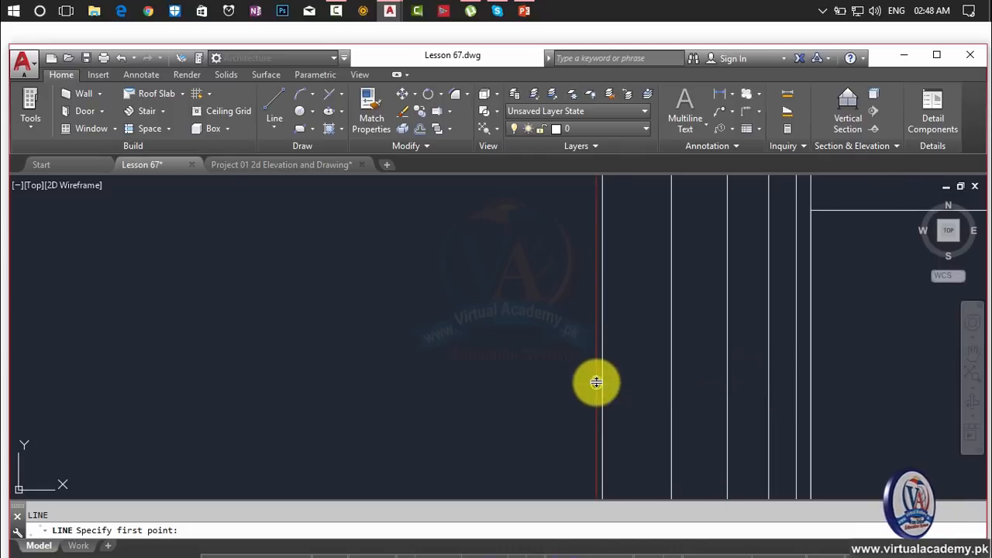
middle_click_drag(596, 382, 588, 438)
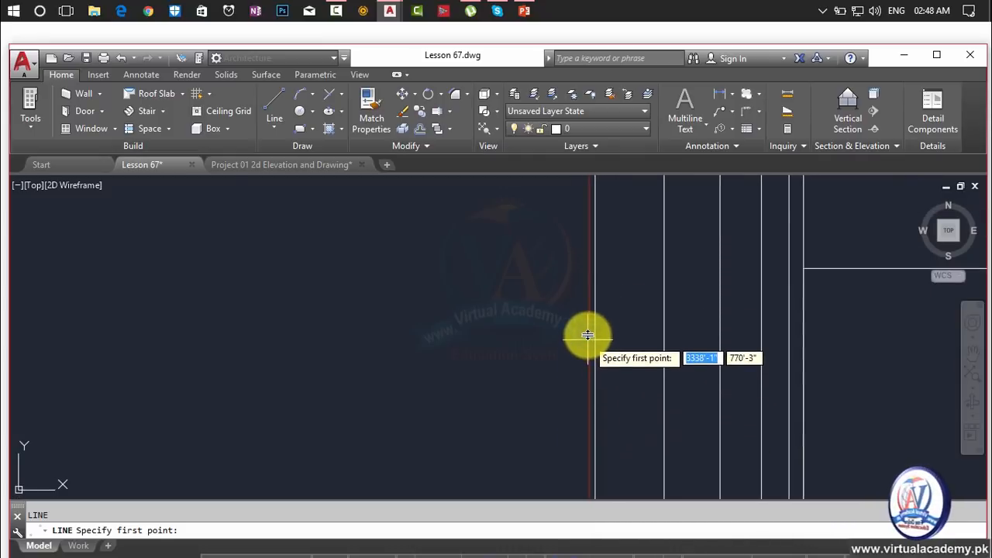
scroll(587, 284, "down", 3)
scroll(590, 287, "up", 2)
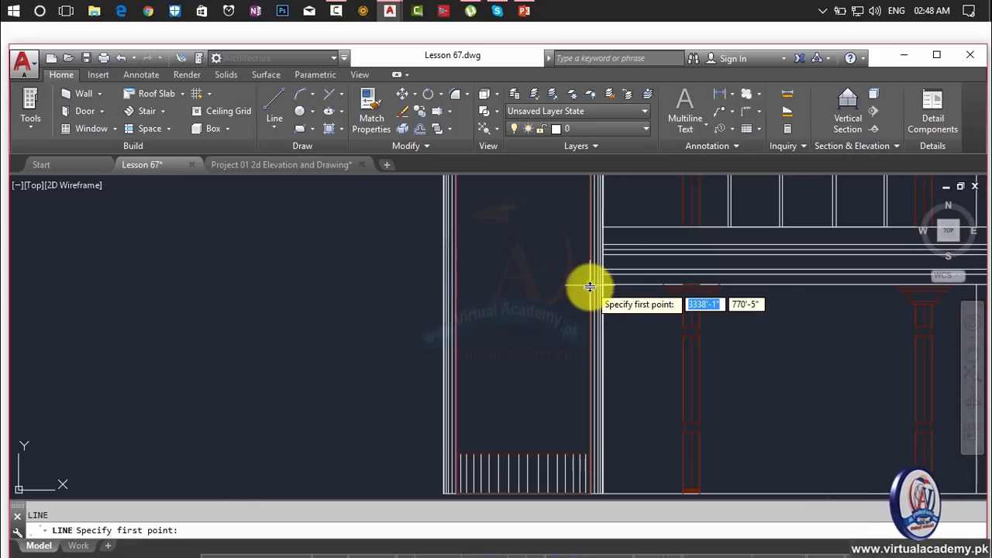
mouse_move(589, 287)
middle_mouse_down()
mouse_move(593, 439)
mouse_move(602, 358)
middle_mouse_up()
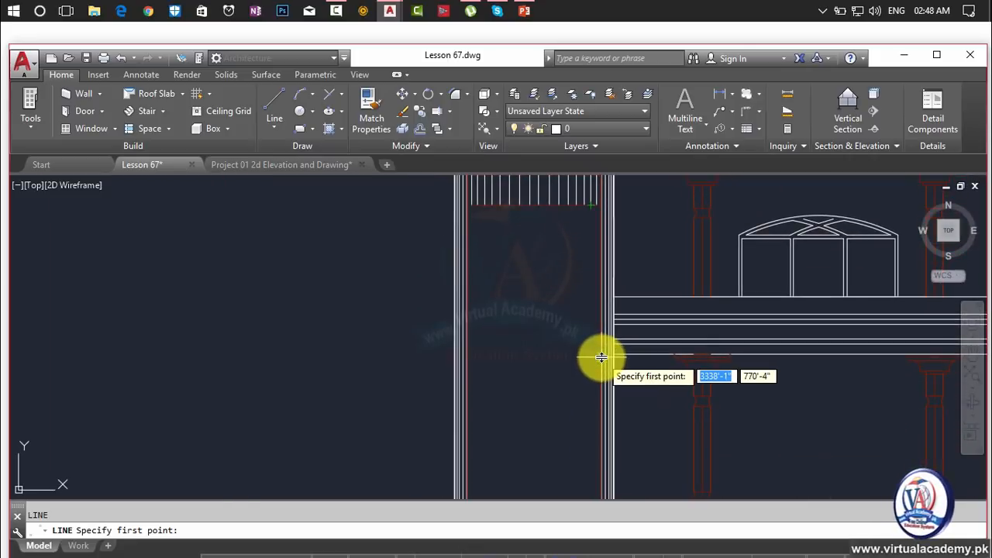
left_click(602, 362)
scroll(535, 365, "down", 3)
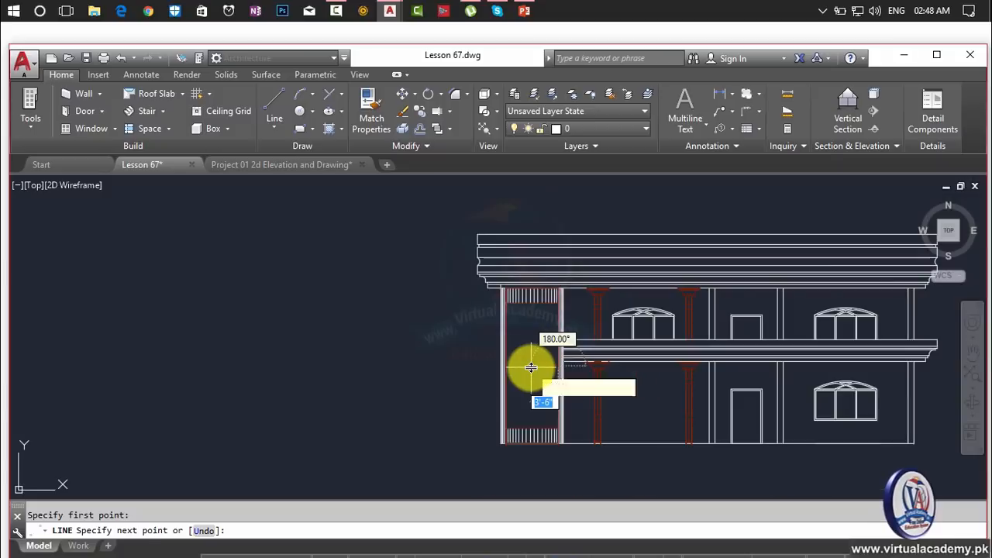
scroll(531, 367, "up", 5)
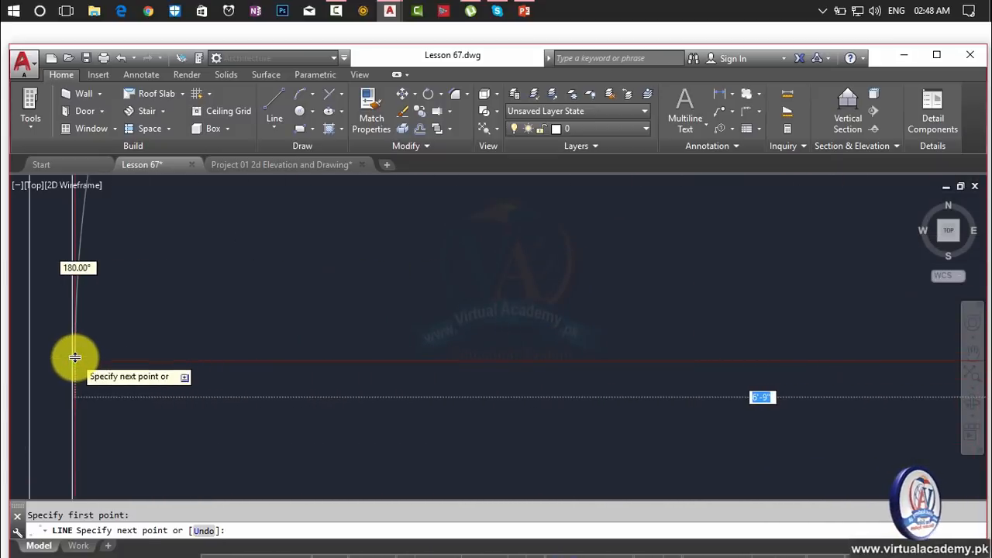
scroll(75, 357, "down", 3)
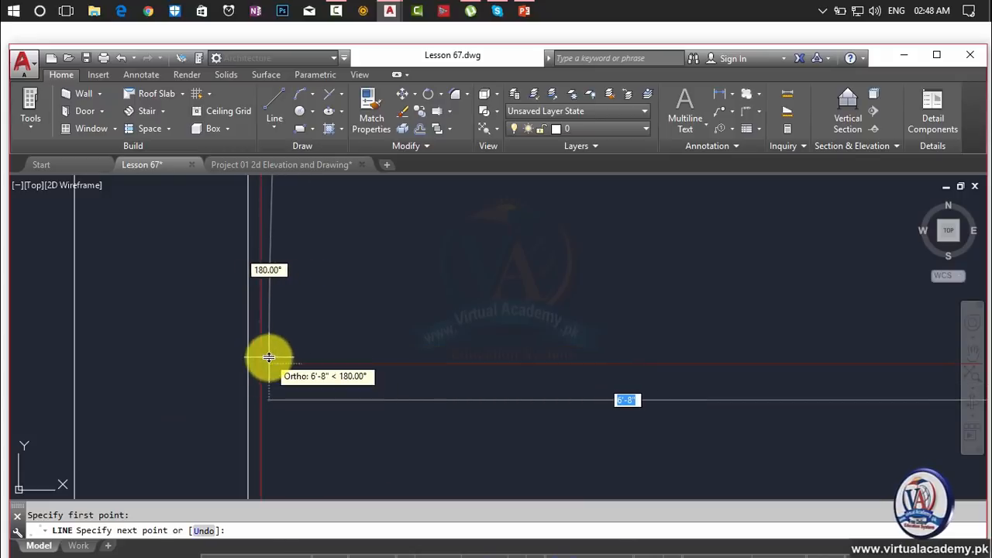
left_click(259, 362)
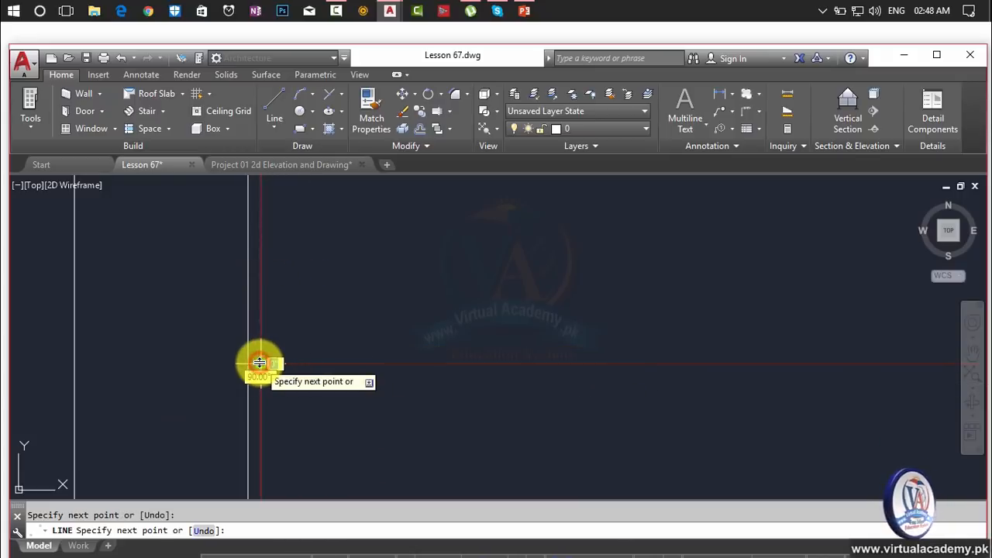
key("Return")
Draw a vertical line along the panel's left edge, from the underside of the upper band to the mid-height line
scroll(594, 327, "down", 3)
mouse_move(628, 335)
middle_mouse_down()
mouse_move(594, 348)
mouse_move(604, 350)
mouse_move(519, 350)
mouse_move(627, 427)
mouse_move(465, 383)
mouse_move(703, 351)
middle_mouse_up()
scroll(636, 425, "down", 3)
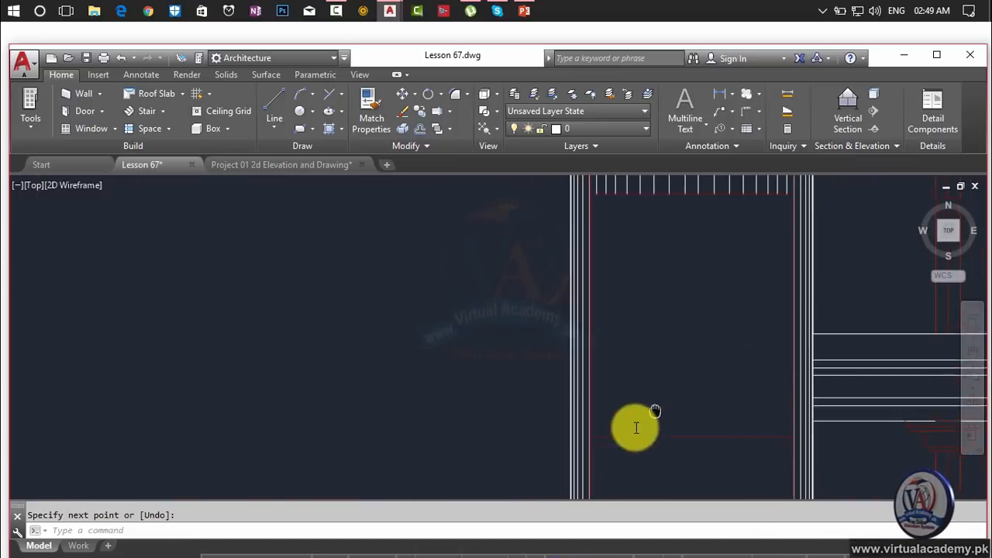
middle_click_drag(636, 426, 571, 277)
scroll(565, 252, "up", 3)
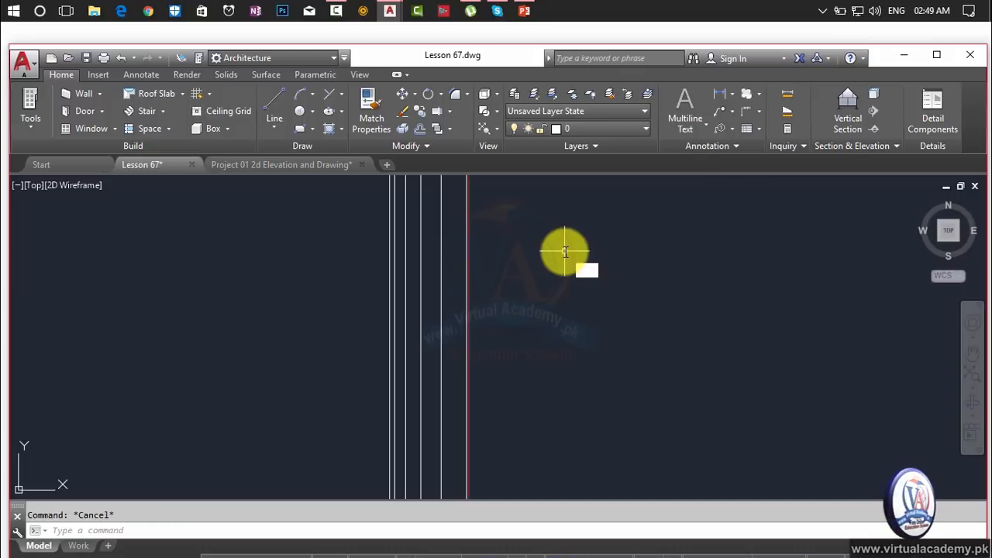
key("Return")
scroll(565, 250, "down", 2)
scroll(527, 364, "up", 2)
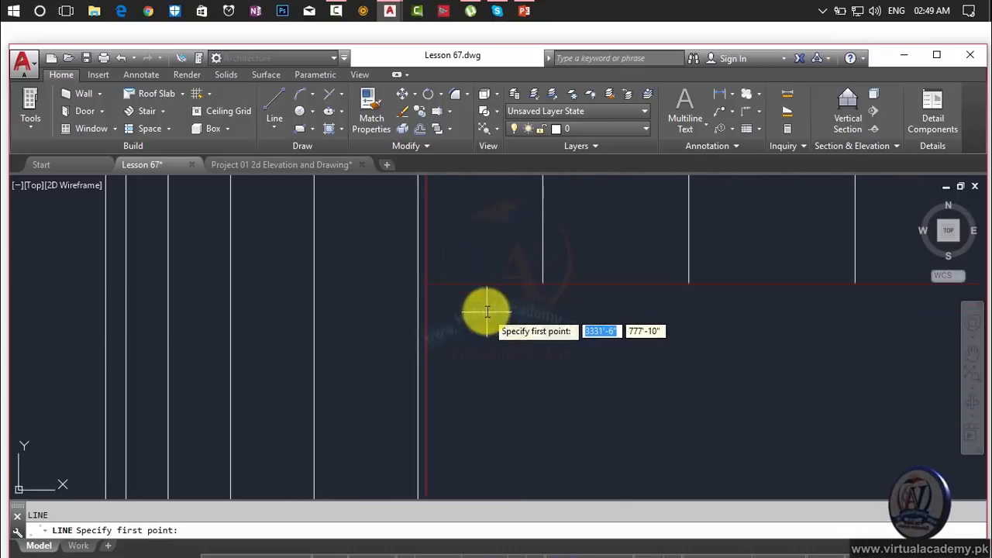
left_click(428, 287)
mouse_move(428, 287)
middle_mouse_down()
mouse_move(428, 421)
mouse_move(450, 343)
mouse_move(499, 282)
middle_mouse_up()
scroll(456, 360, "up", 3)
scroll(492, 421, "down", 2)
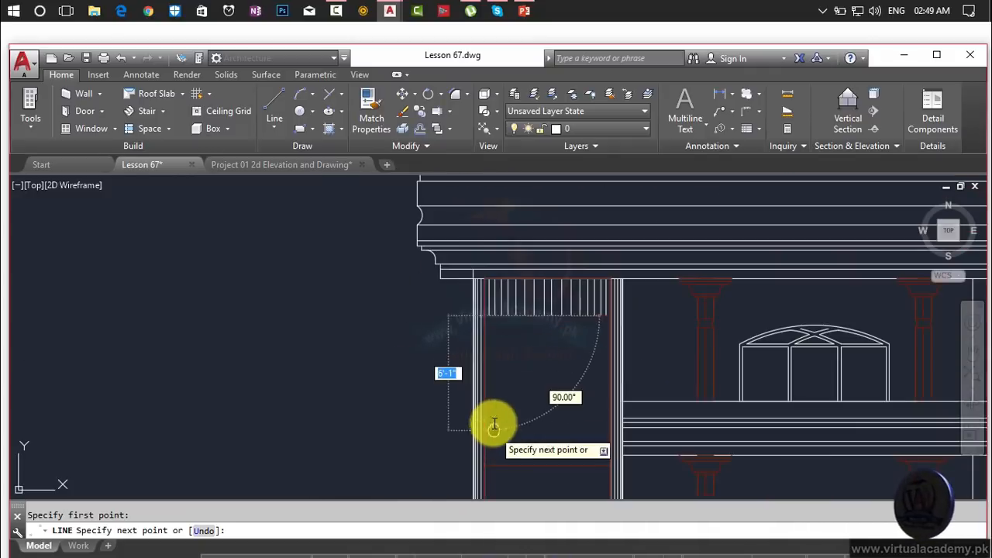
middle_click_drag(491, 421, 487, 302)
scroll(487, 302, "up", 5)
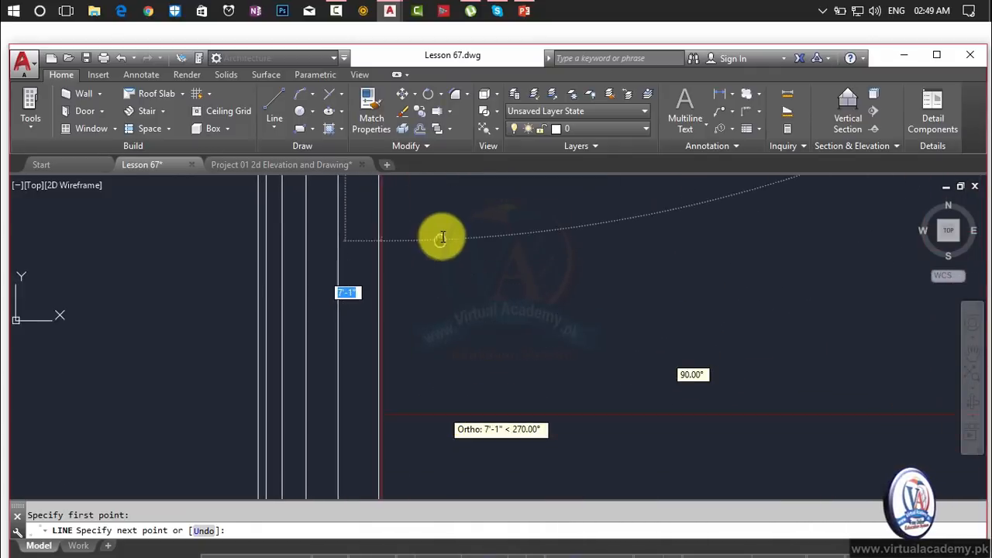
mouse_move(473, 186)
middle_mouse_down()
mouse_move(446, 283)
mouse_move(377, 384)
mouse_move(409, 169)
middle_mouse_up()
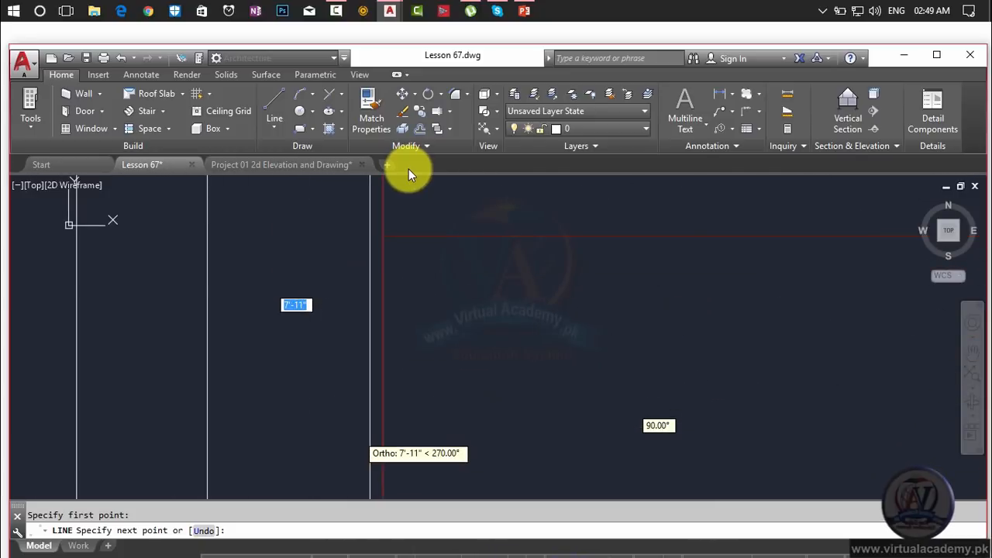
left_click(385, 238)
key("Return")
Divide the left edge line between the upper band and the mid-height line into 2 segments
mouse_move(386, 236)
middle_mouse_down()
mouse_move(405, 217)
mouse_move(427, 345)
middle_mouse_up()
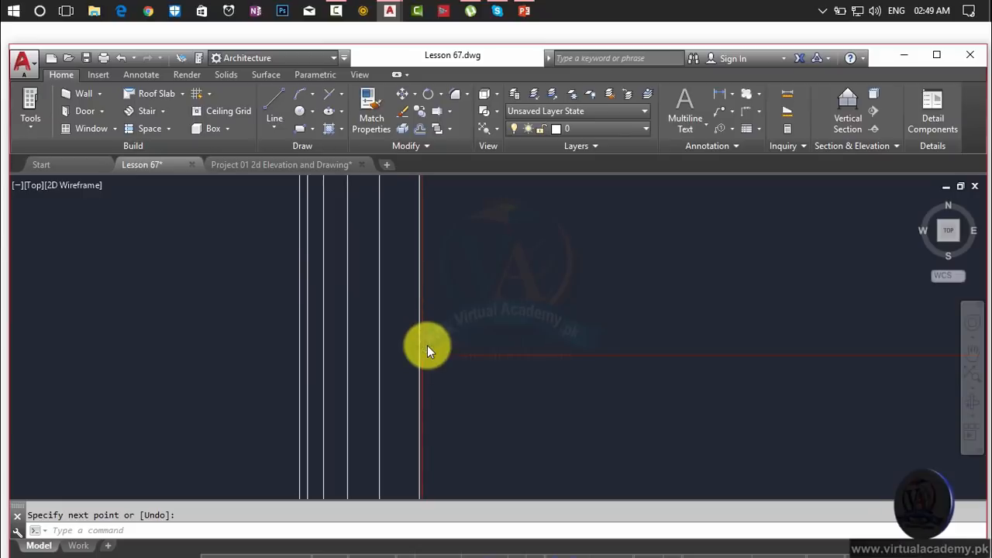
type("DIV")
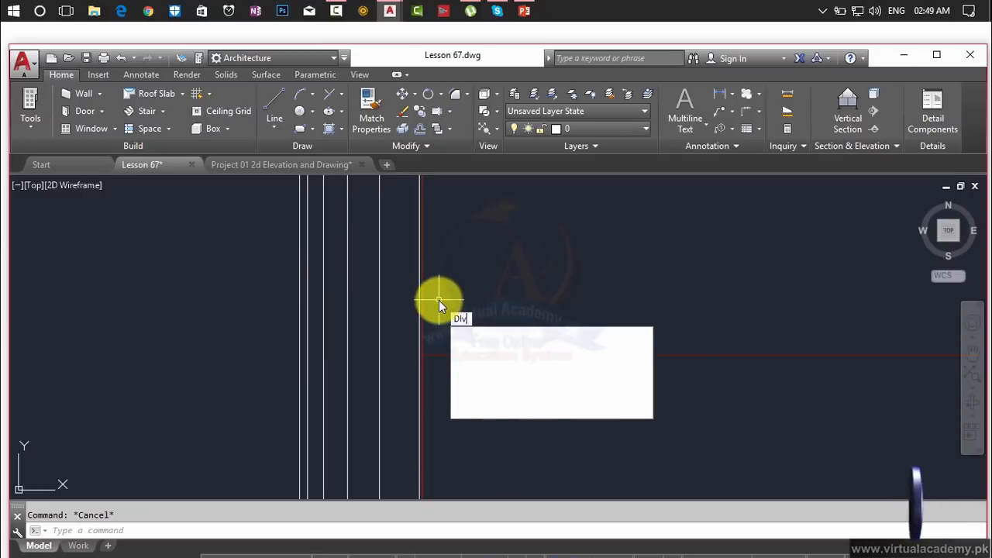
key("Return")
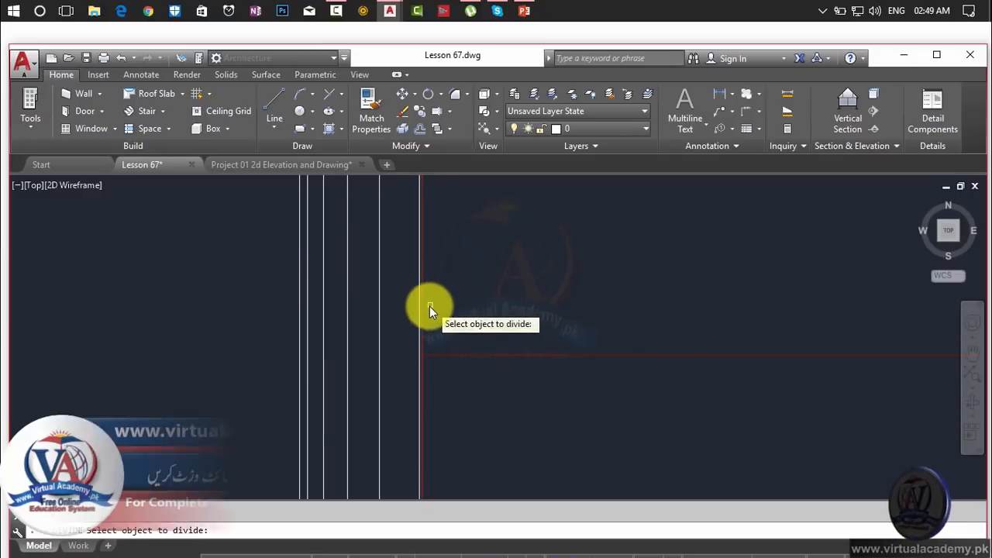
left_click(422, 311)
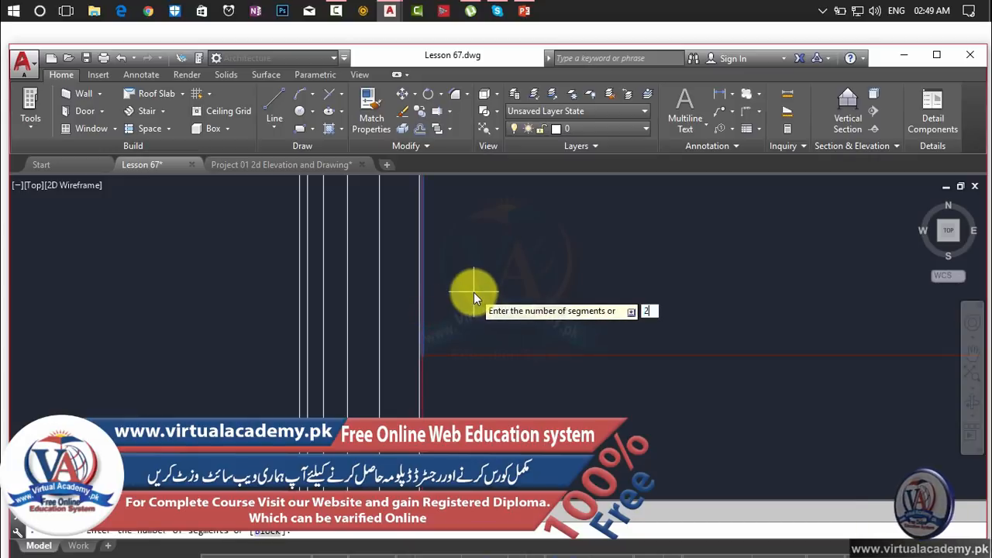
type("2")
key("Return")
Draw a horizontal line across the column panel a short distance below the upper band, from the left edge to the right edge
scroll(477, 279, "down", 2)
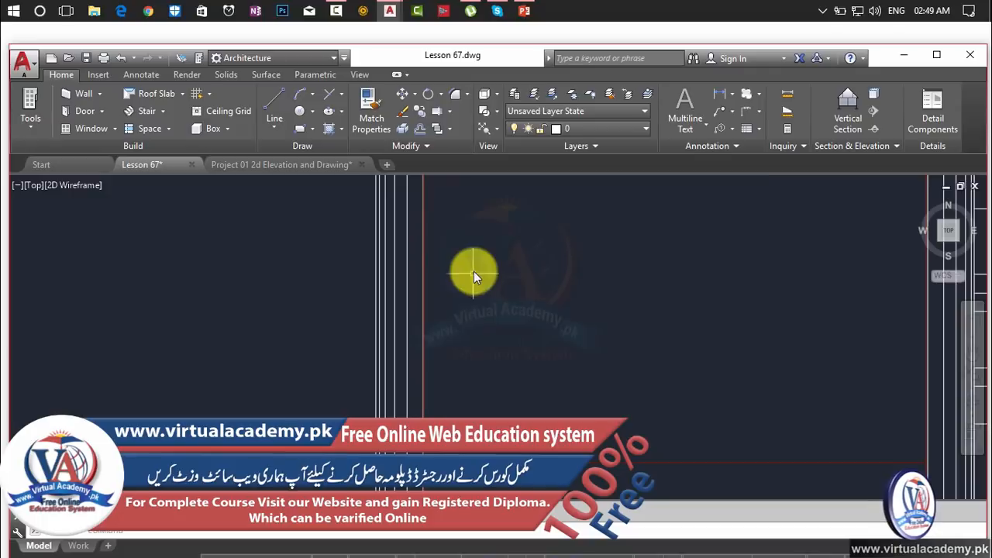
scroll(474, 273, "down", 2)
scroll(427, 331, "up", 2)
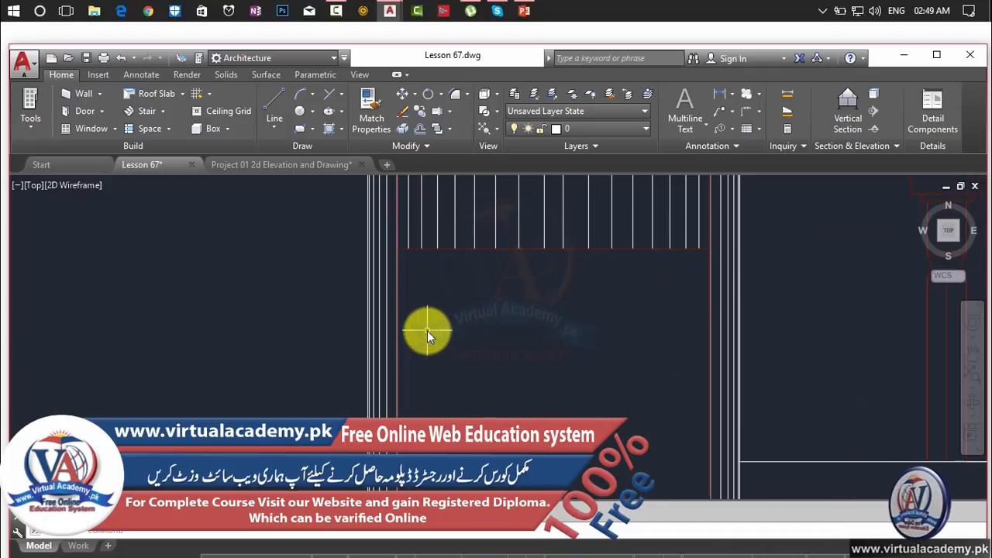
type("l")
key("Return")
scroll(411, 277, "up", 2)
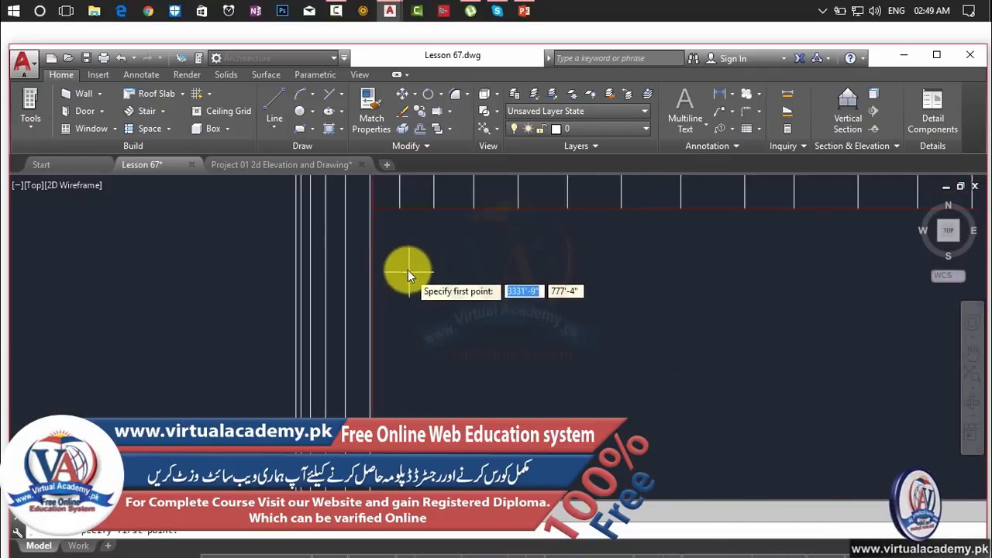
scroll(395, 264, "up", 2)
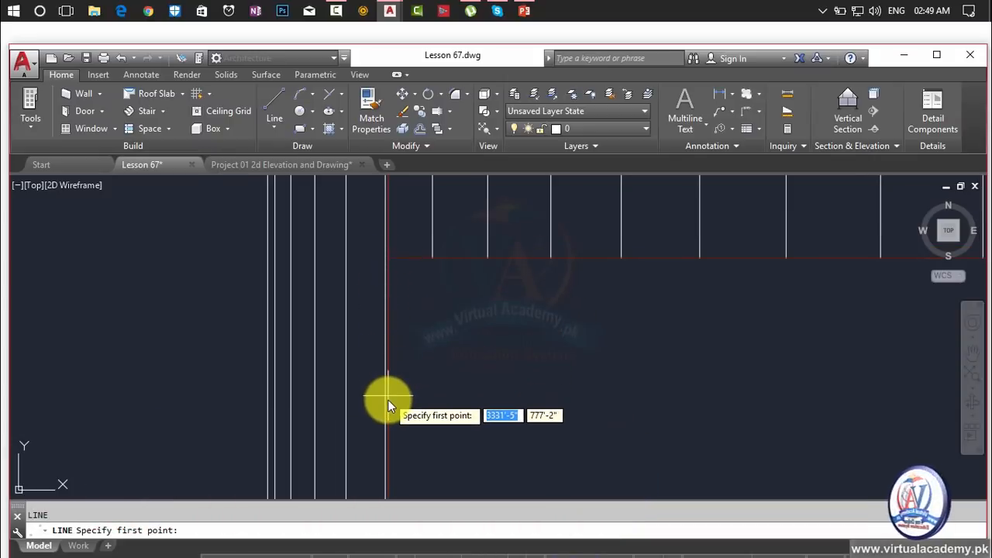
middle_click_drag(400, 363, 415, 226)
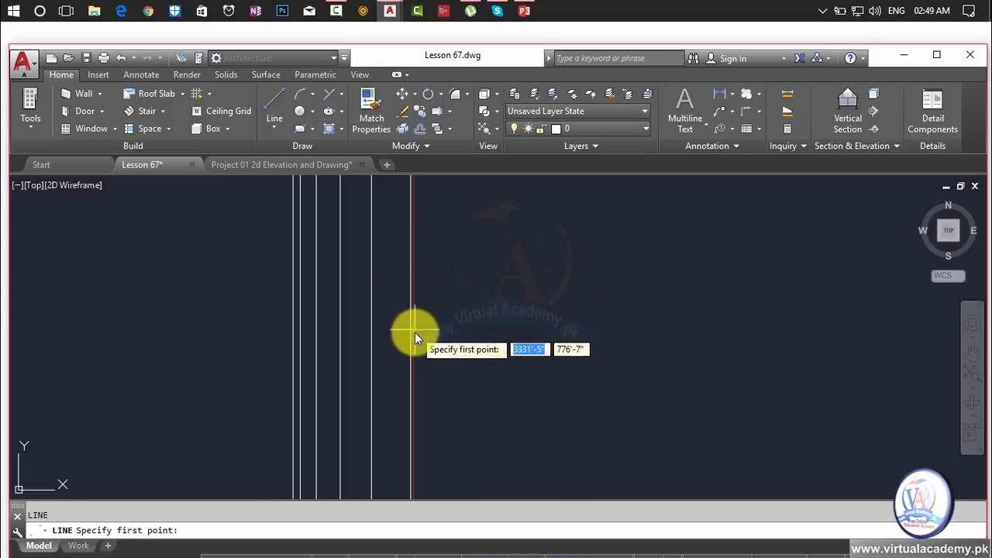
mouse_move(415, 333)
middle_mouse_down()
mouse_move(440, 214)
mouse_move(443, 337)
middle_mouse_up()
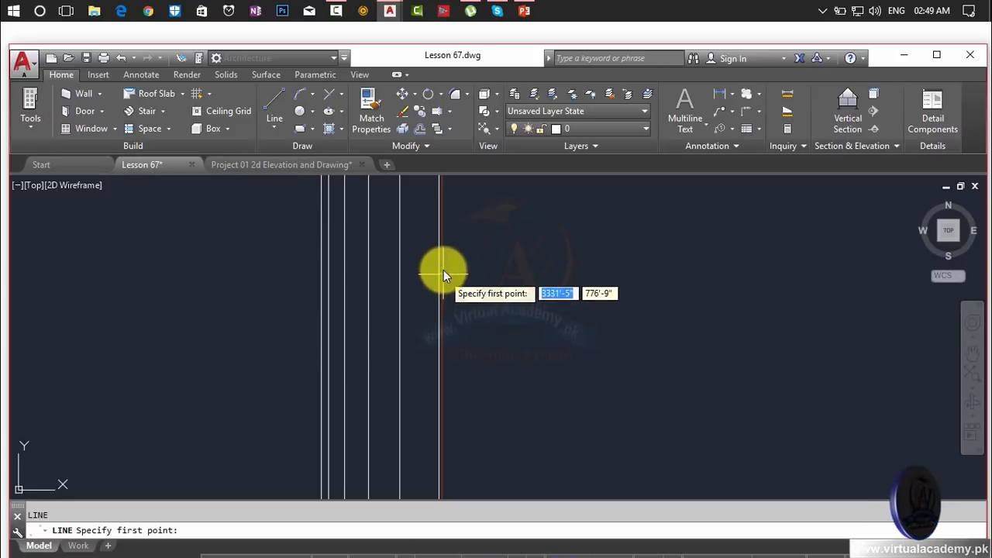
middle_click_drag(444, 275, 434, 411)
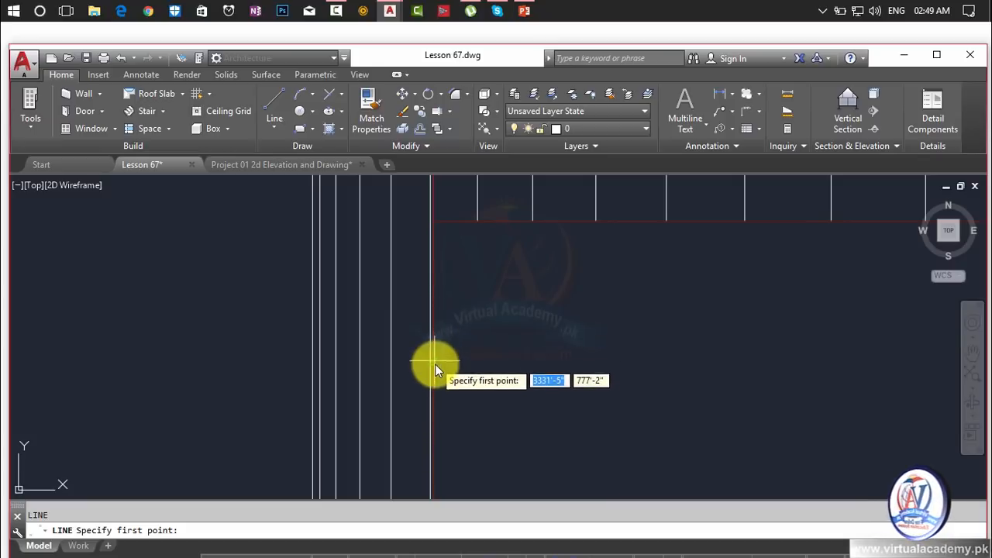
middle_click_drag(434, 371, 474, 190)
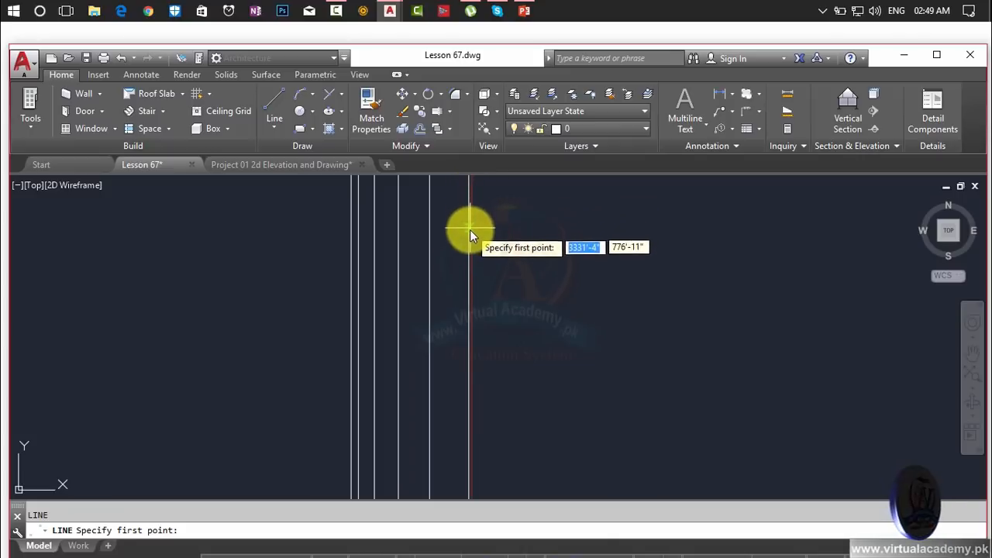
left_click(472, 293)
middle_click_drag(473, 295, 643, 306)
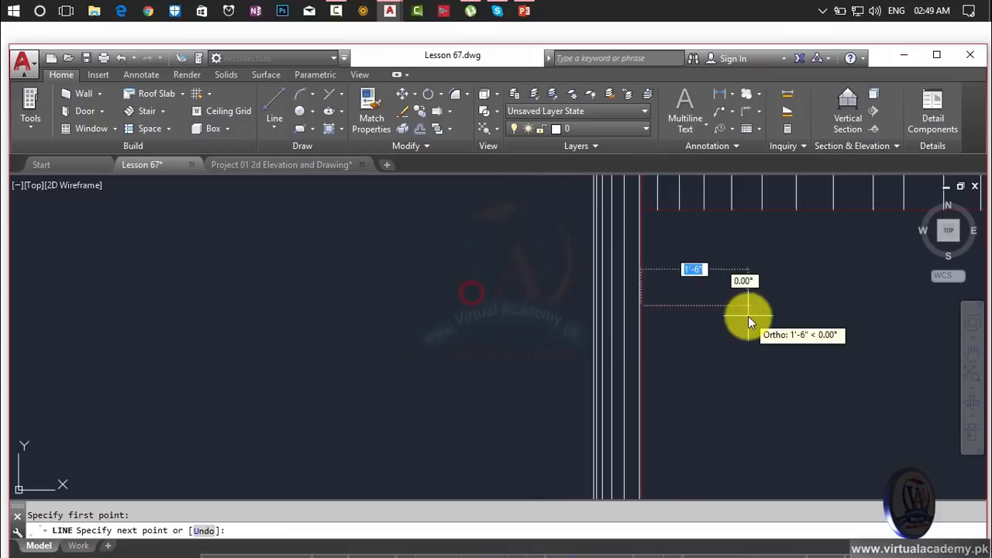
middle_click_drag(748, 317, 450, 319)
scroll(624, 312, "up", 4)
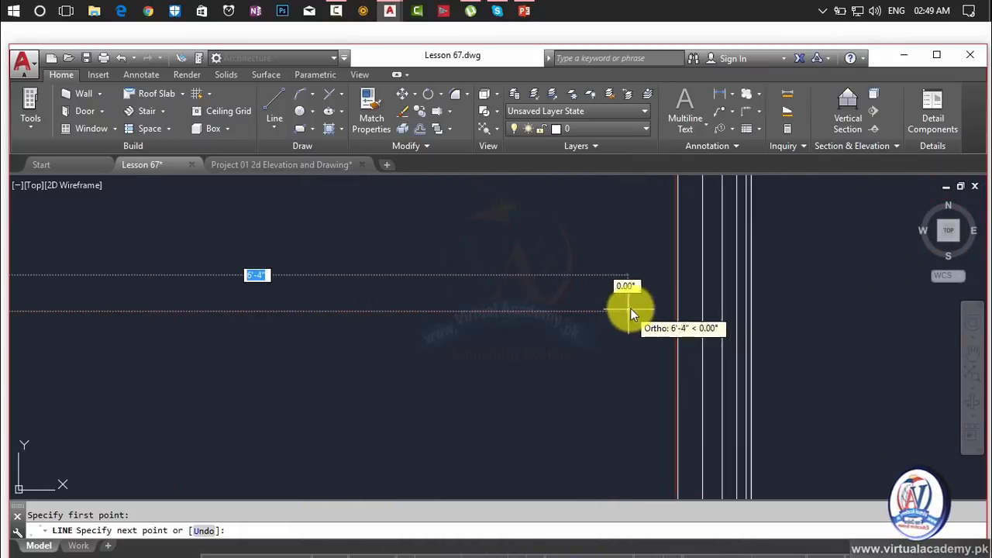
left_click(674, 314)
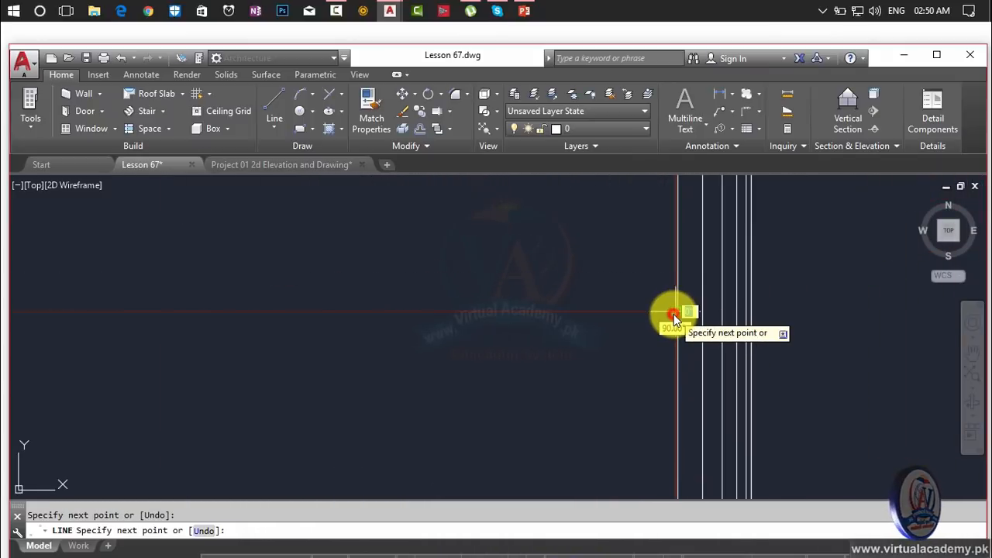
key("Return")
middle_click_drag(472, 316, 801, 307)
scroll(801, 308, "down", 3)
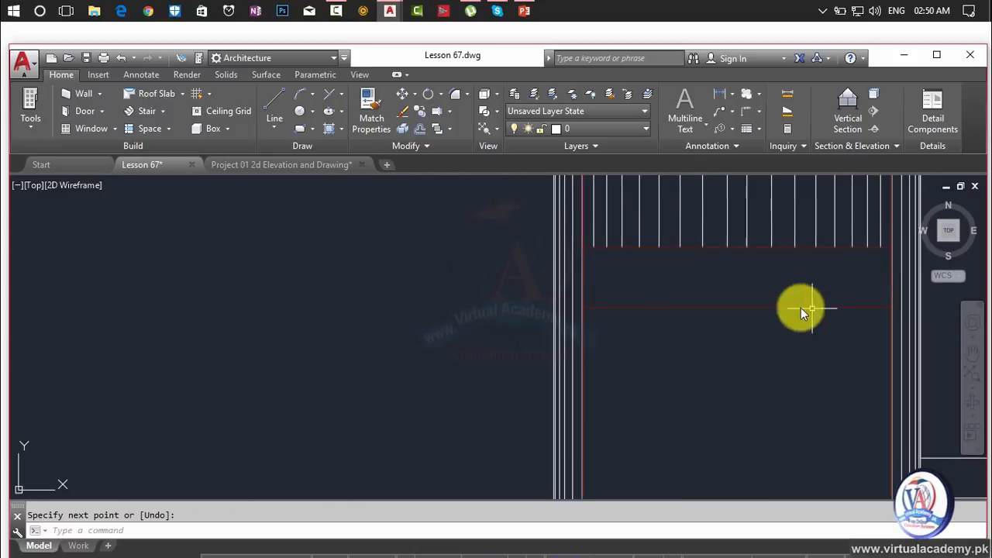
scroll(609, 314, "up", 3)
key("Return")
scroll(530, 303, "up", 3)
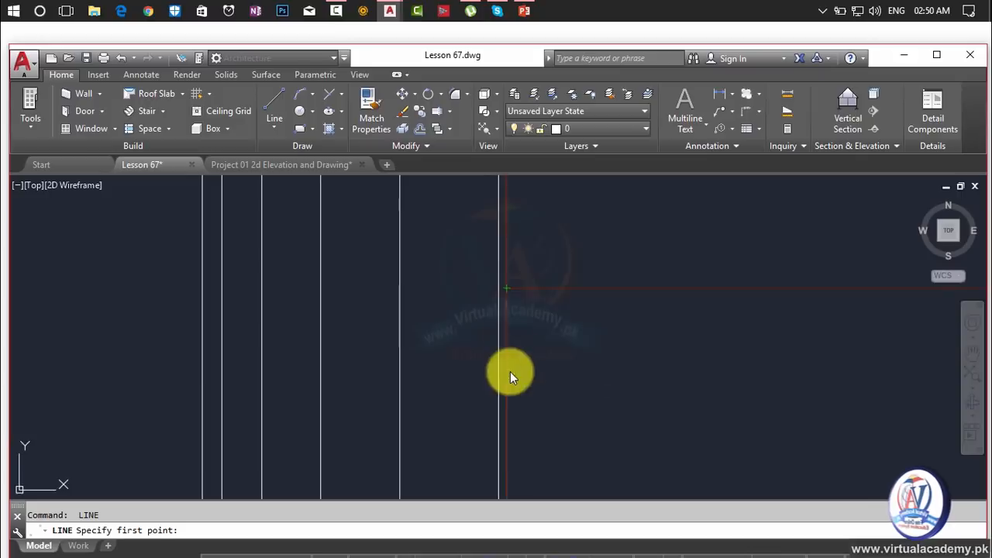
middle_click_drag(510, 372, 516, 242)
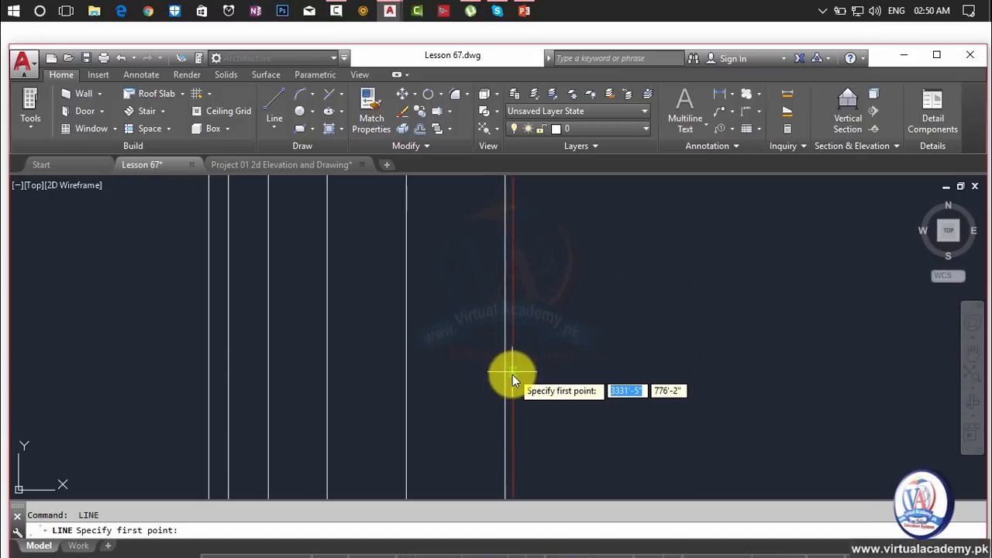
middle_click_drag(514, 356, 531, 245)
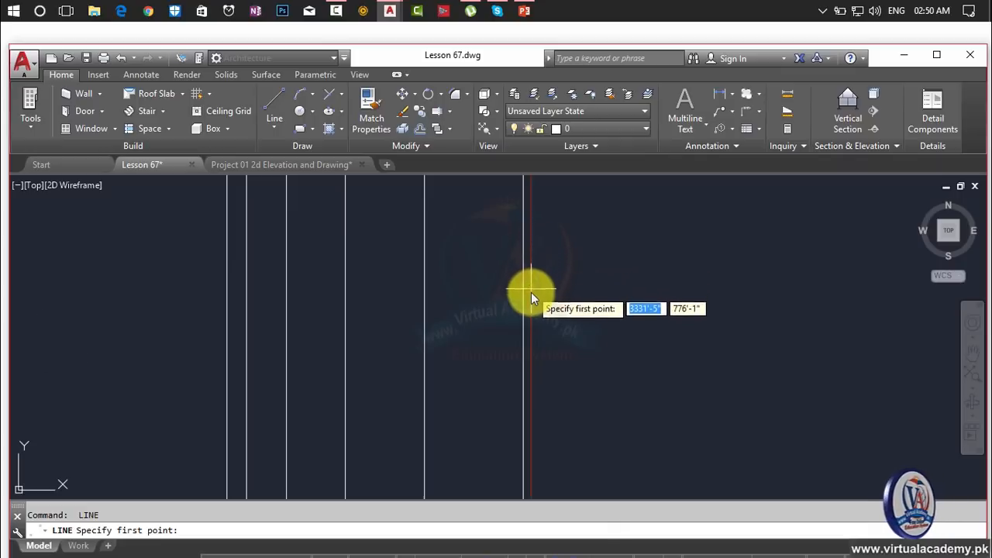
double_click(532, 342)
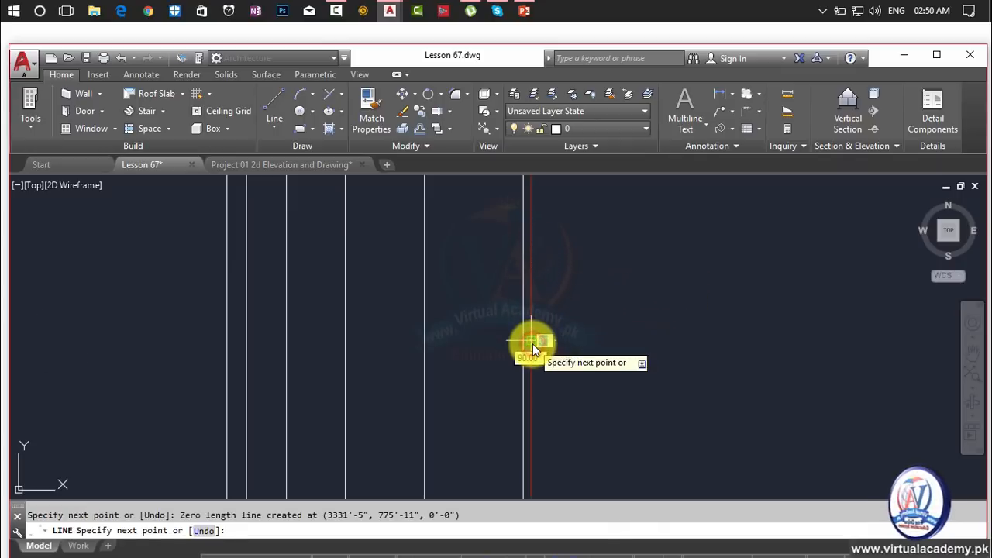
key("Escape")
middle_click_drag(535, 324, 532, 273)
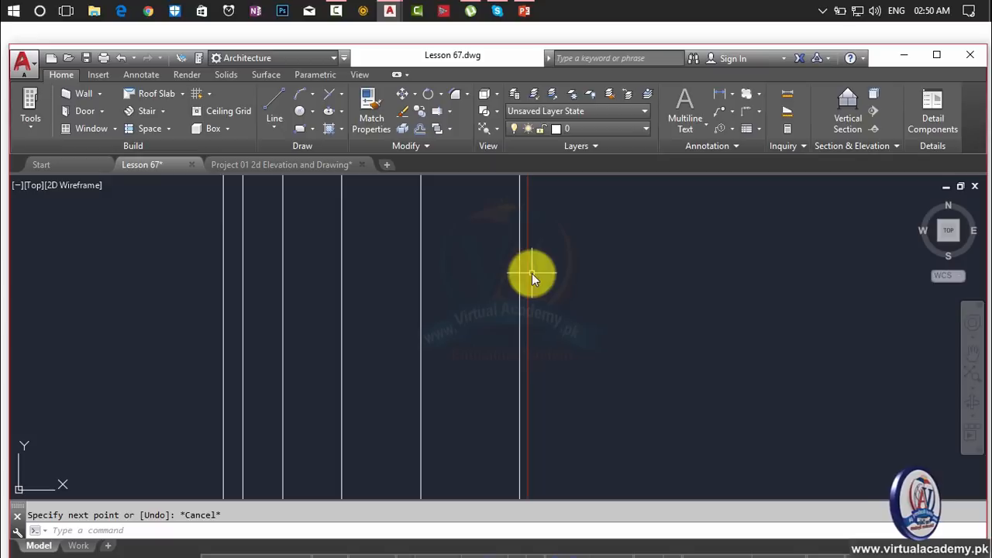
Draw a horizontal line across the panel halfway between the upper band and the mid-height line, from the left edge to the right edge
key("l")
key("Return")
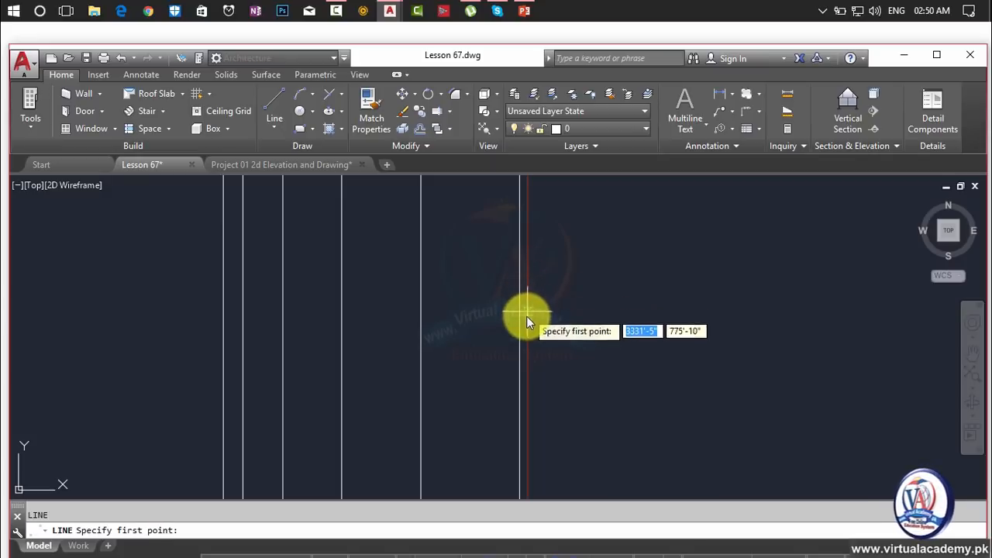
mouse_move(528, 344)
middle_mouse_down()
mouse_move(538, 198)
mouse_move(538, 211)
middle_mouse_up()
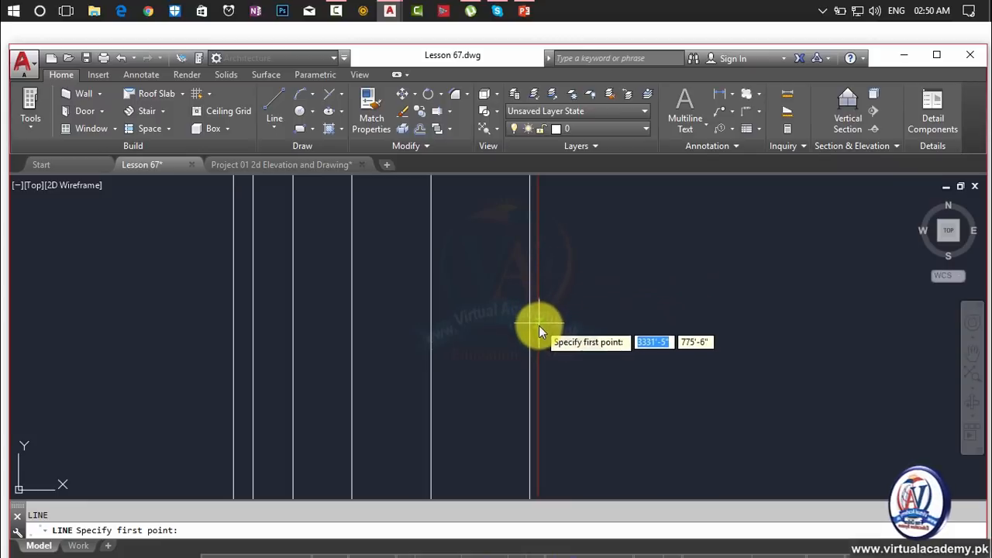
middle_click_drag(539, 326, 536, 196)
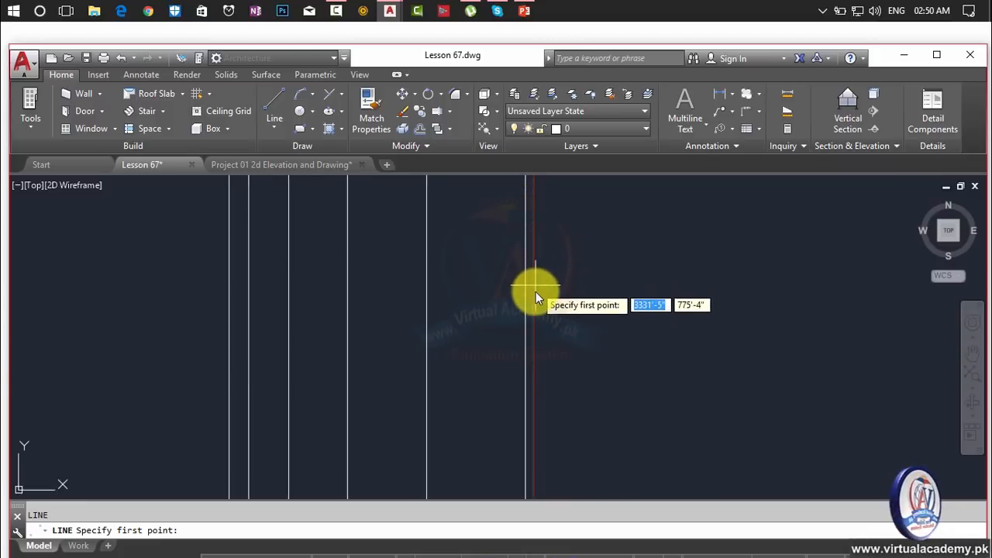
middle_click_drag(533, 344, 546, 167)
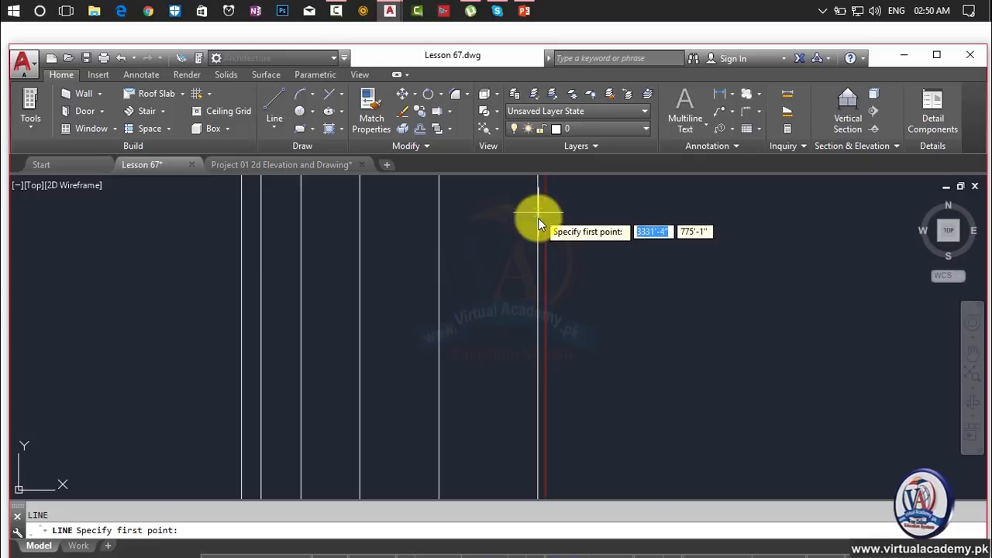
scroll(543, 357, "down", 4)
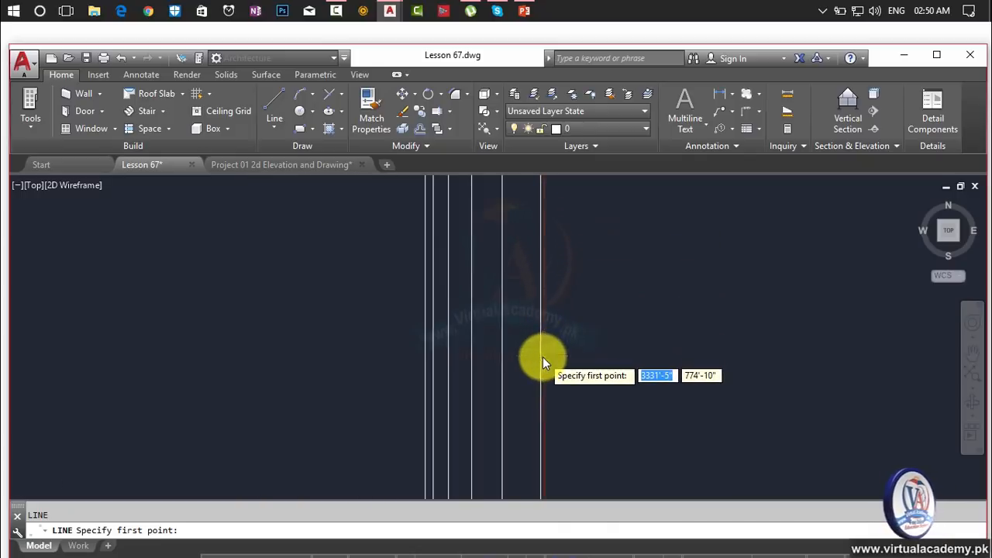
scroll(543, 356, "down", 3)
scroll(543, 357, "up", 1)
middle_click_drag(543, 357, 530, 267)
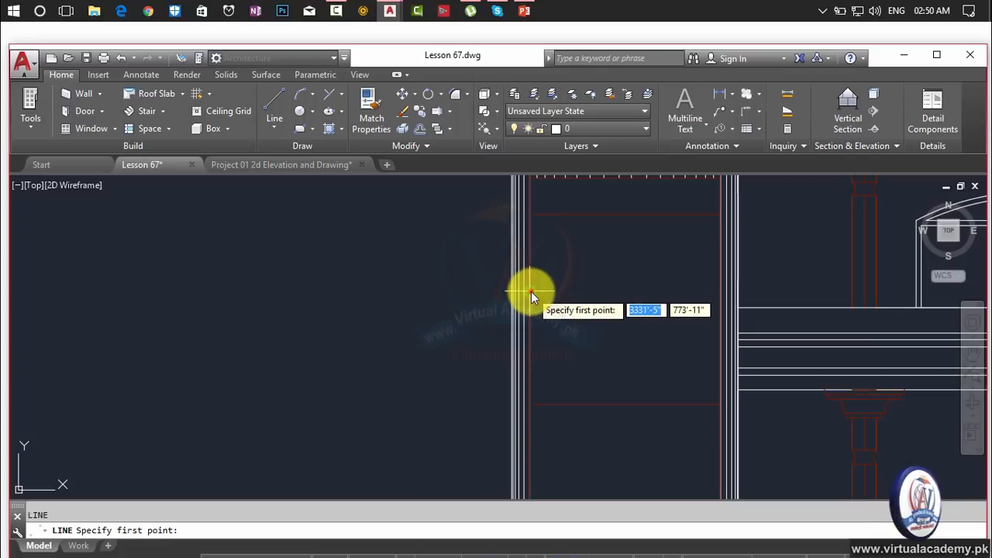
left_click(531, 292)
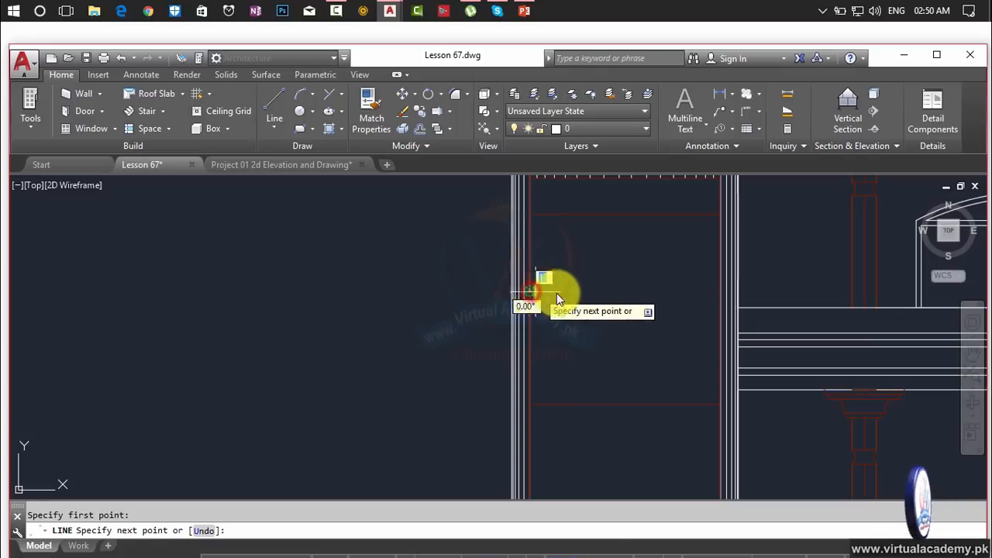
left_click(718, 295)
key("Return")
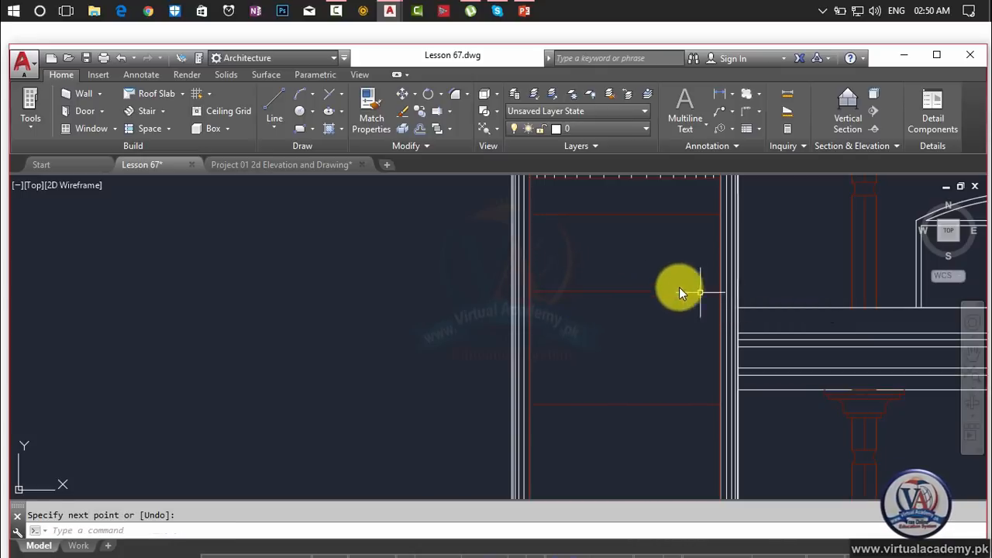
Erase the misplaced horizontal line just below the column's upper band
left_click(644, 216)
key("Delete")
scroll(640, 240, "down", 2)
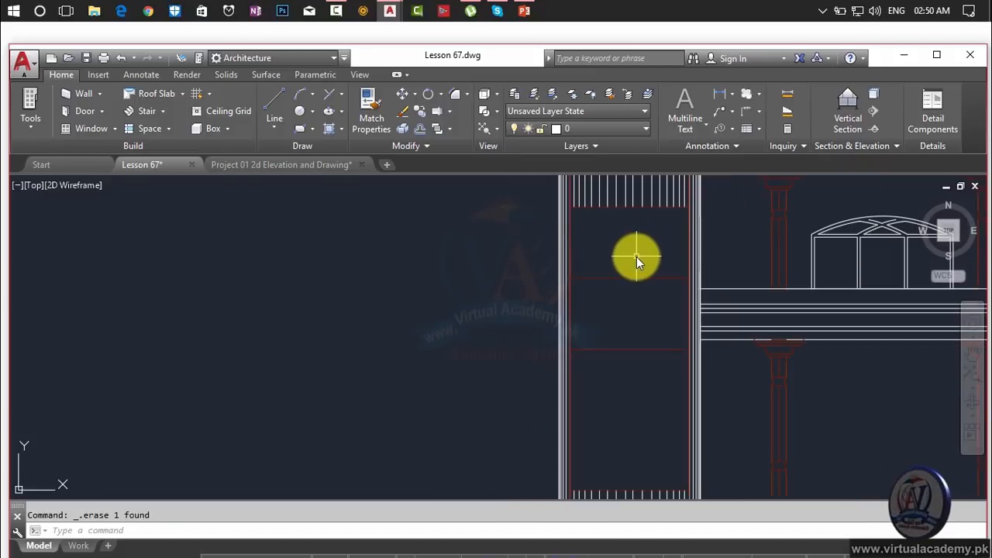
scroll(635, 256, "up", 2)
scroll(636, 258, "down", 2)
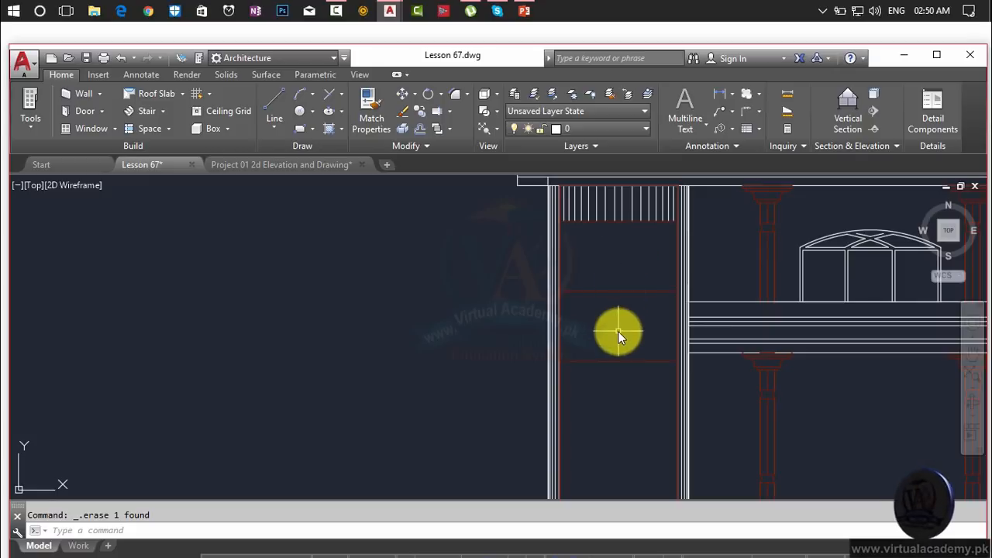
mouse_move(618, 329)
middle_mouse_down()
mouse_move(603, 263)
mouse_move(595, 374)
mouse_move(580, 294)
middle_mouse_up()
scroll(593, 348, "down", 2)
scroll(581, 295, "up", 2)
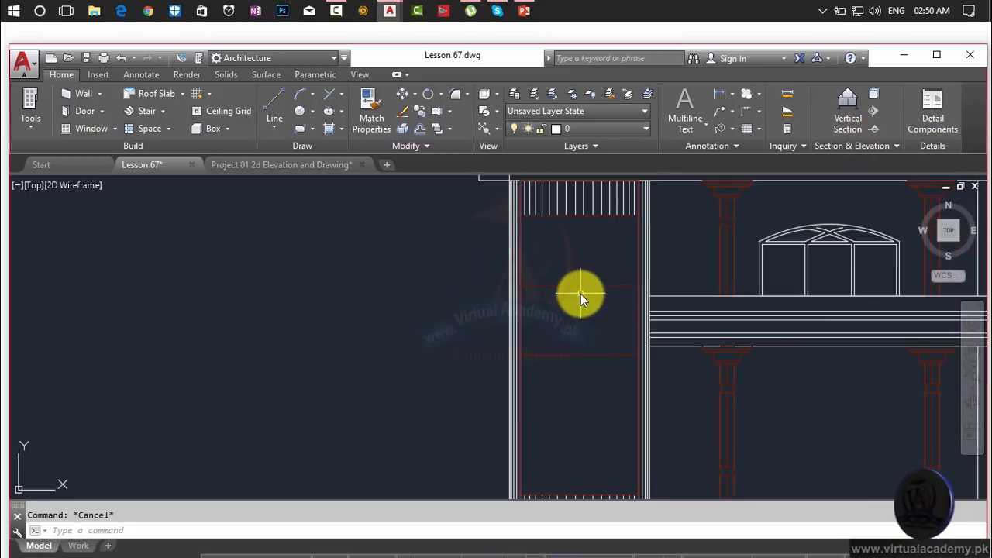
type("o")
key("Return")
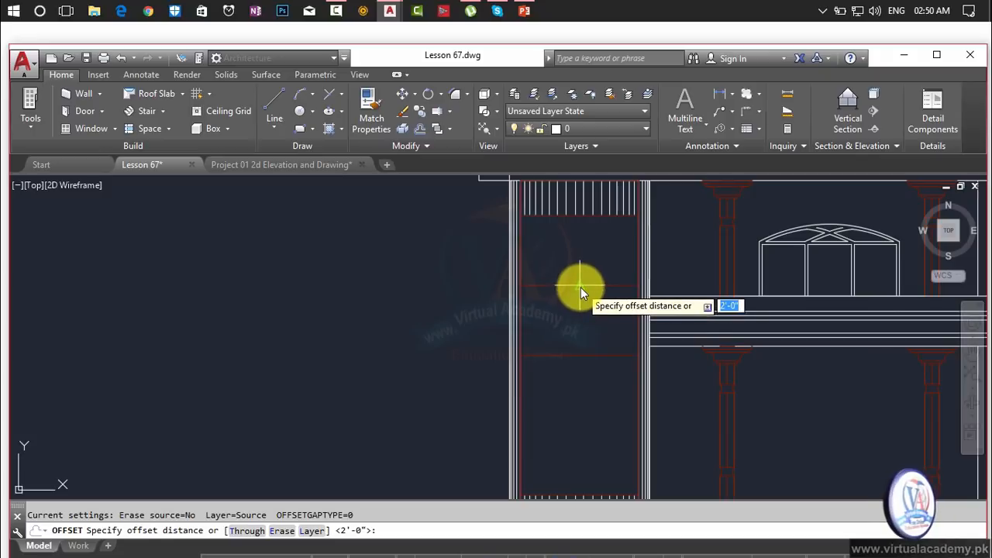
key("Escape")
Mirror the upper dividing line about the panel's mid-height line into the lower half, keeping the source line
left_click(580, 287)
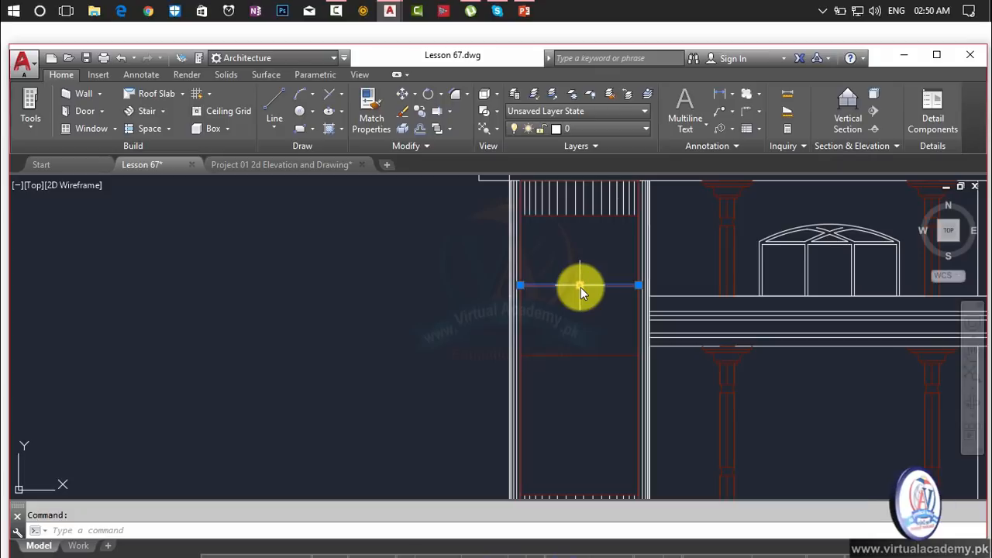
type("mi")
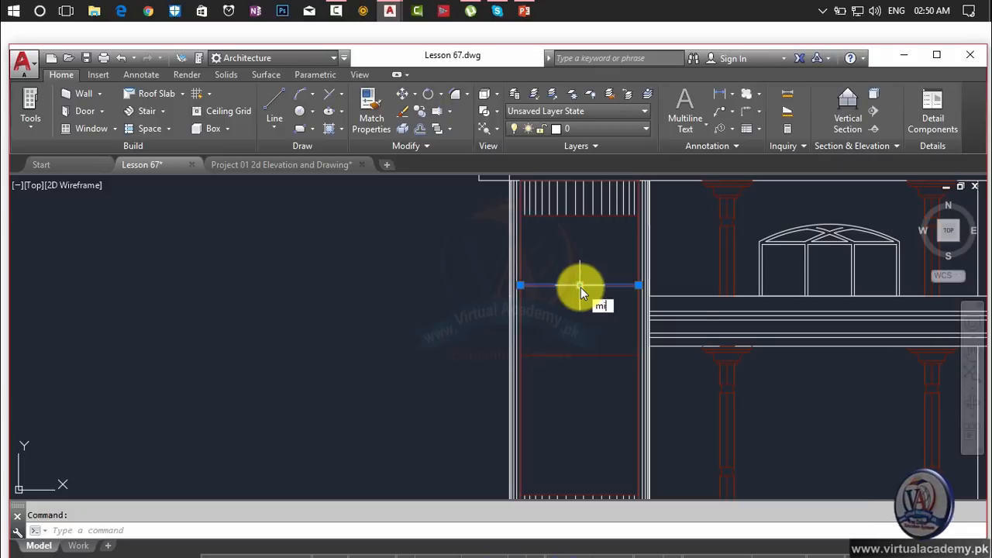
key("Return")
scroll(534, 363, "up", 3)
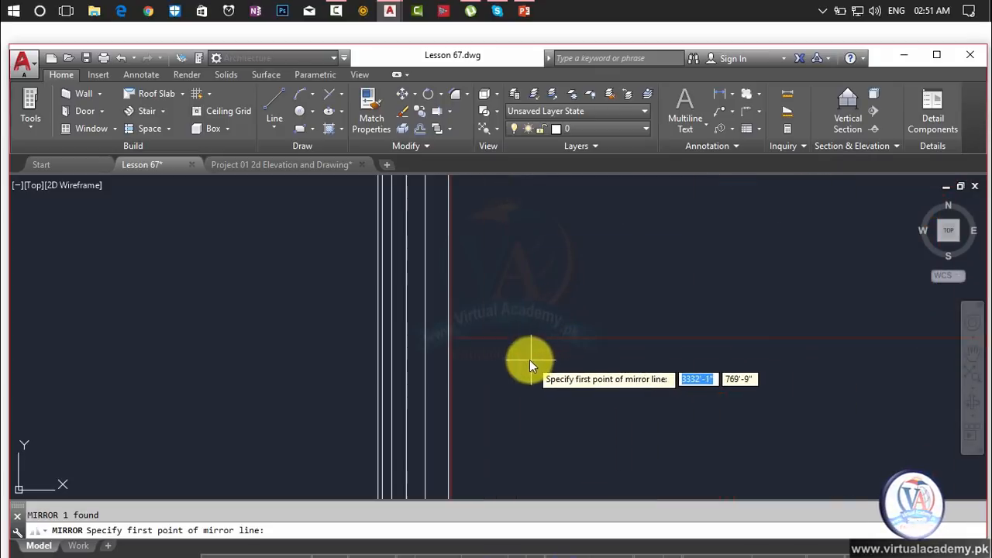
left_click(454, 340)
mouse_move(468, 339)
middle_mouse_down()
mouse_move(729, 337)
mouse_move(422, 300)
mouse_move(635, 304)
middle_mouse_up()
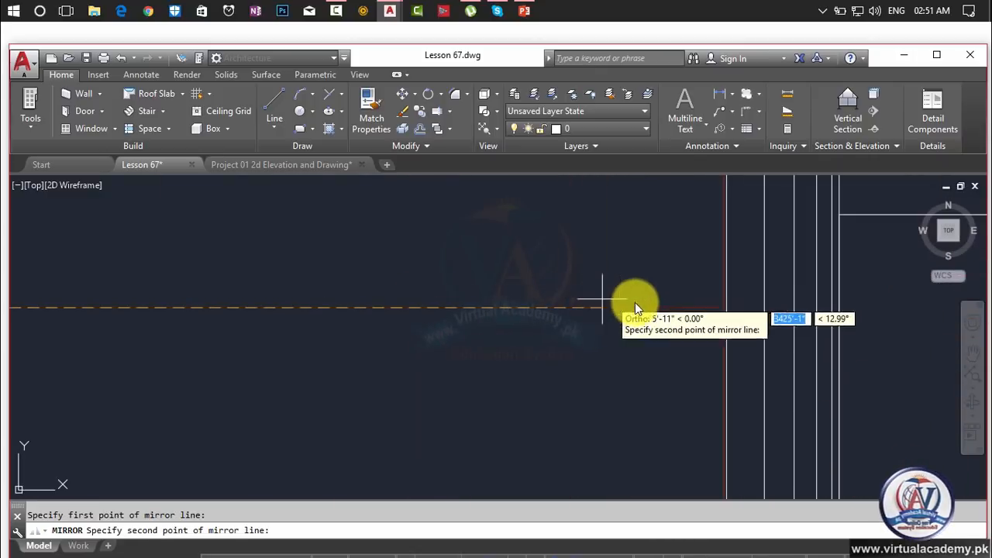
left_click(722, 308)
key("Return")
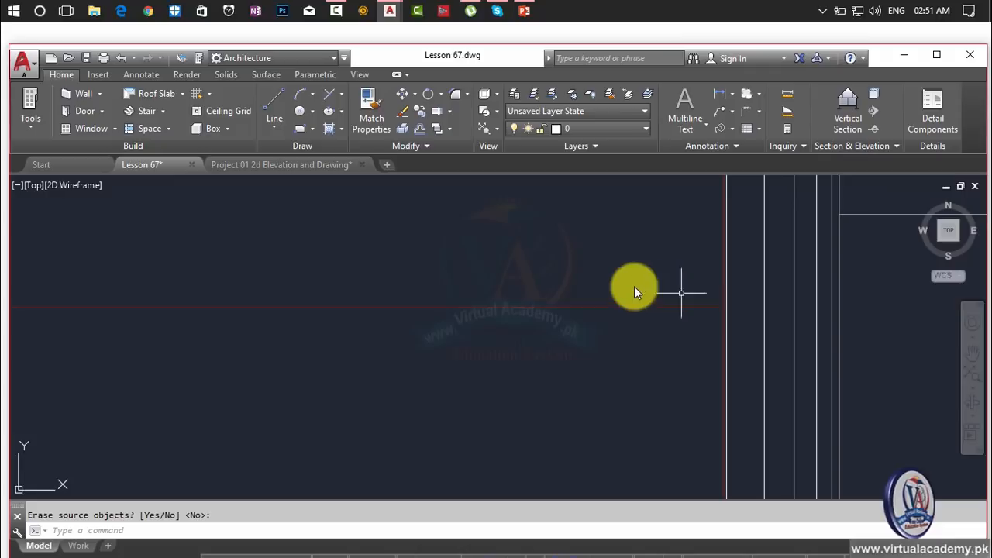
scroll(628, 285, "down", 4)
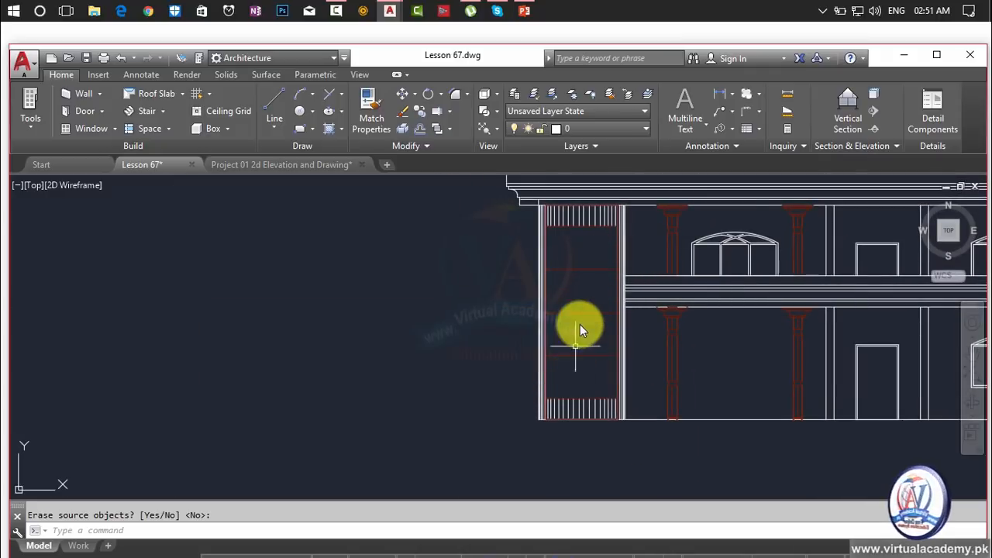
Draw a vertical line from the midpoint of the panel's upper dividing line up to the lower edge of the column's top band
scroll(579, 324, "up", 6)
key("Escape")
middle_click_drag(566, 400, 532, 334)
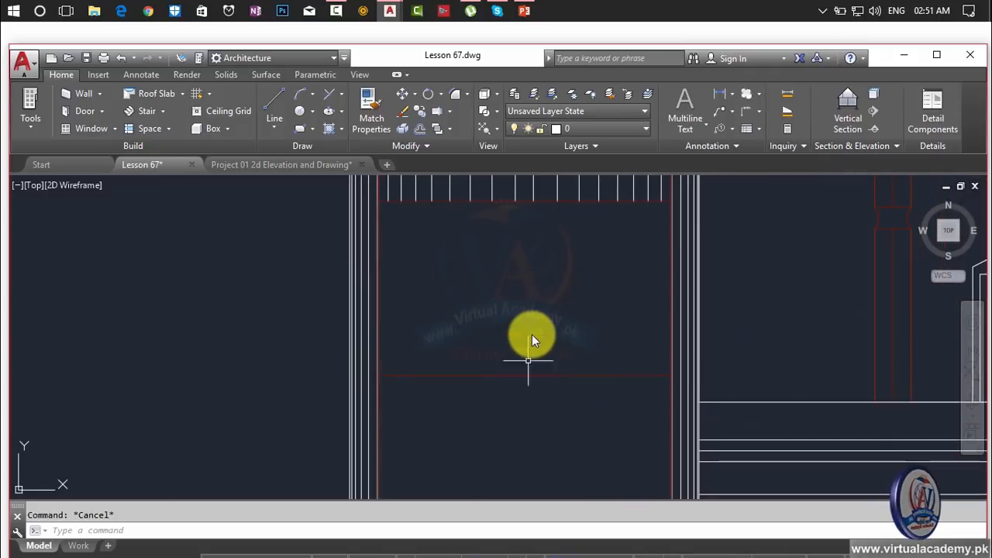
type("l")
key("Return")
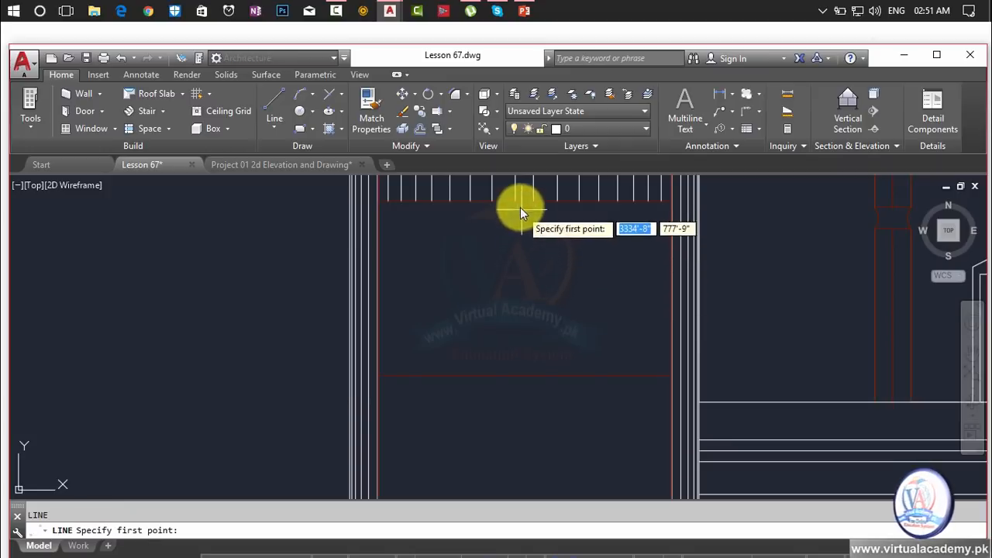
scroll(514, 201, "up", 8)
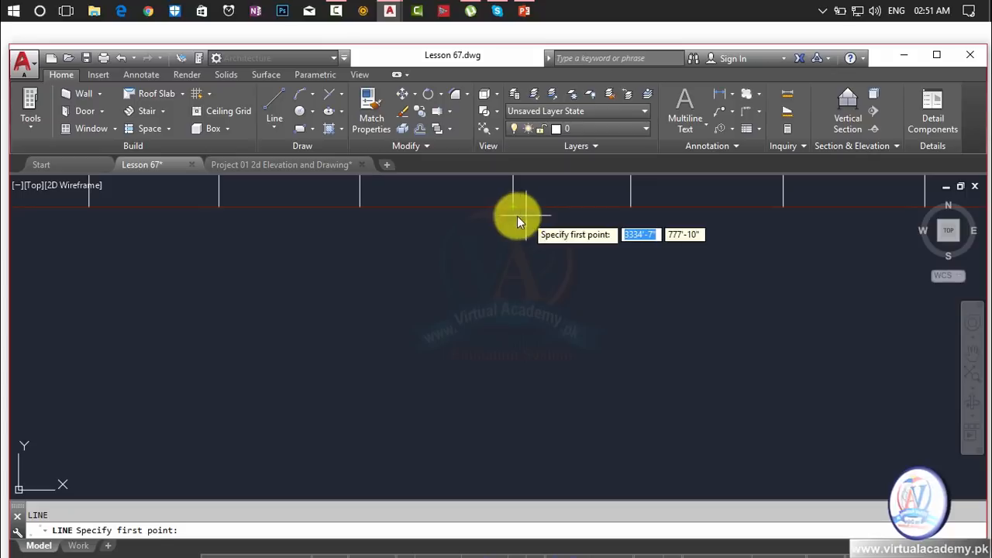
scroll(514, 224, "down", 6)
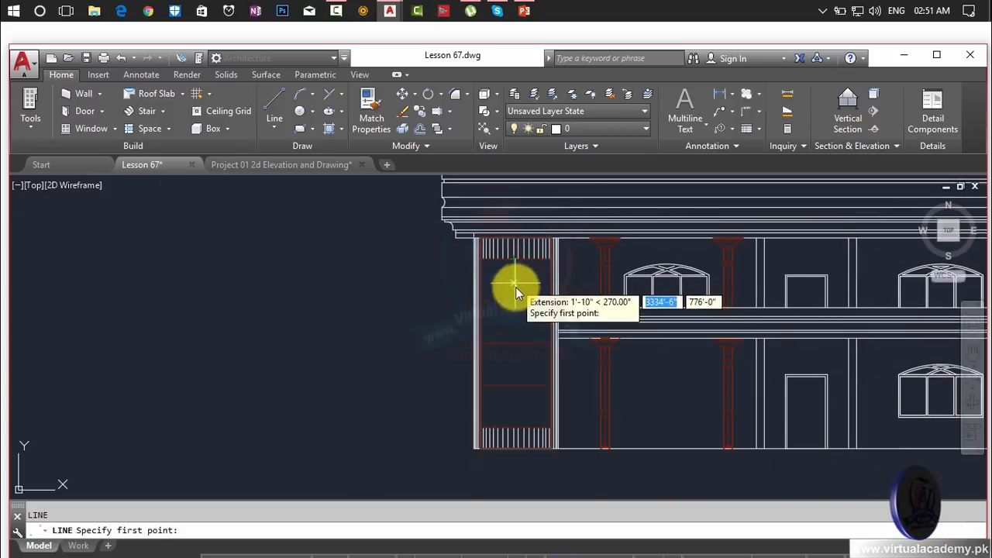
left_click(520, 303)
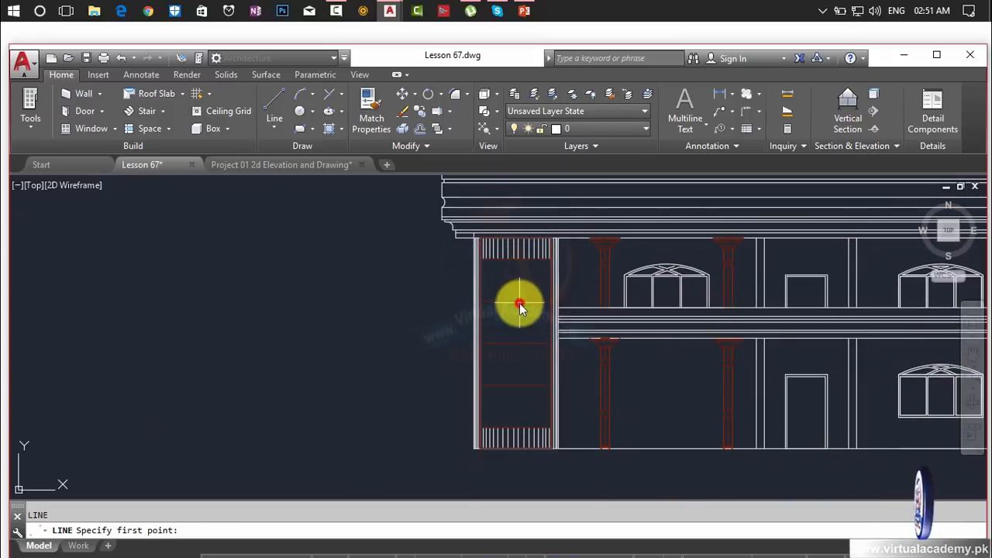
left_click(516, 263)
key("Return")
Extend the panel's centre division with a vertical line from the upper dividing line's midpoint down to the upper edge of the bottom band
scroll(518, 298, "up", 3)
scroll(517, 298, "up", 2)
key("Return")
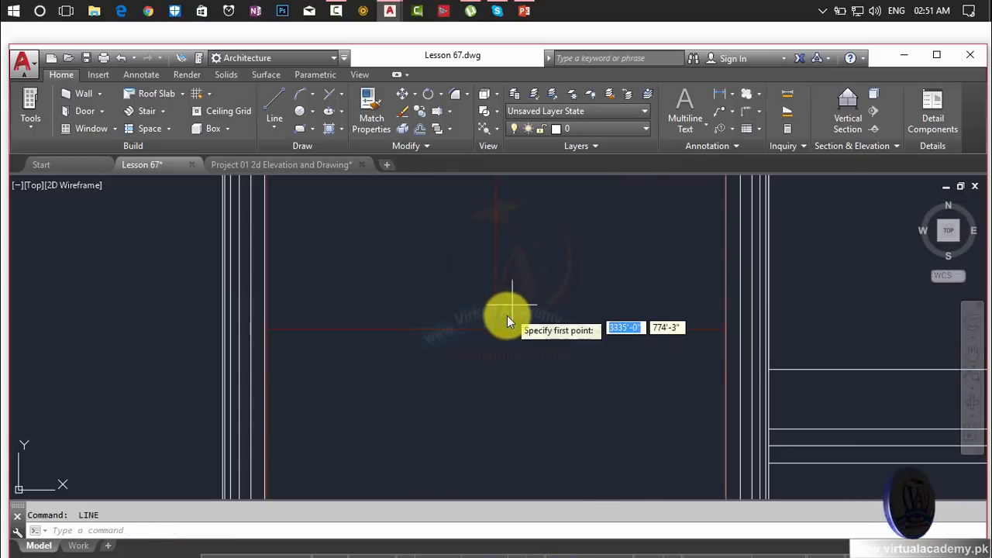
left_click(494, 330)
scroll(510, 423, "down", 6)
scroll(509, 423, "down", 3)
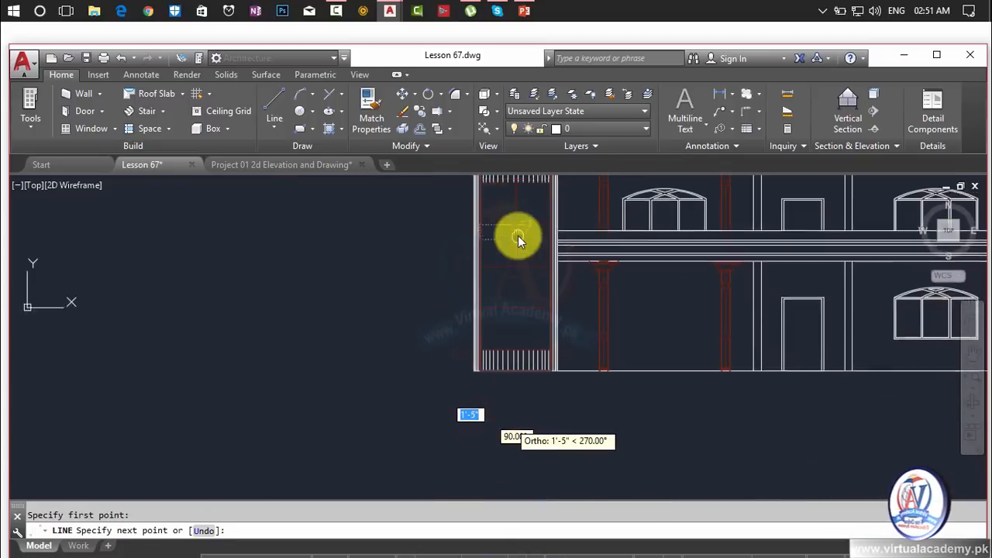
scroll(512, 337, "up", 7)
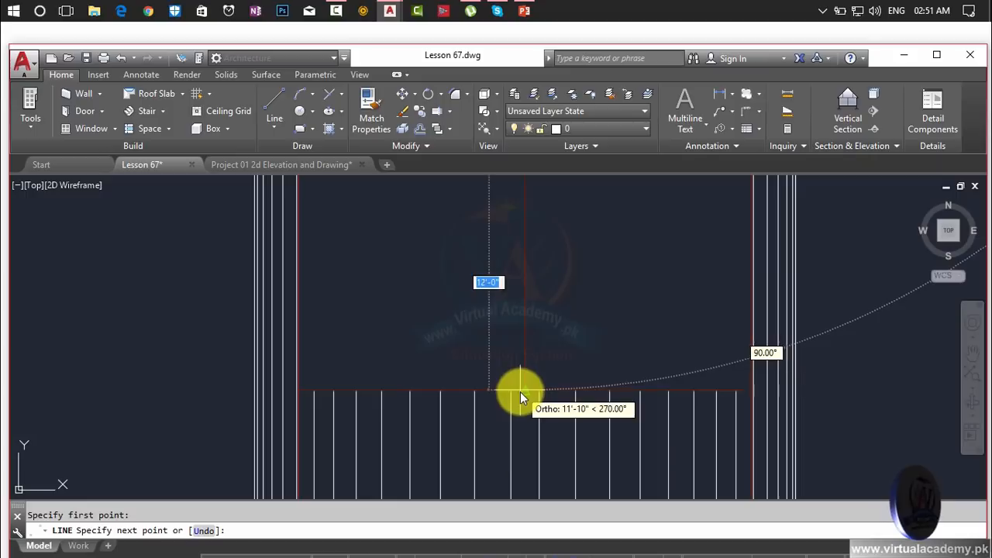
left_click(523, 394)
key("Return")
scroll(525, 414, "down", 5)
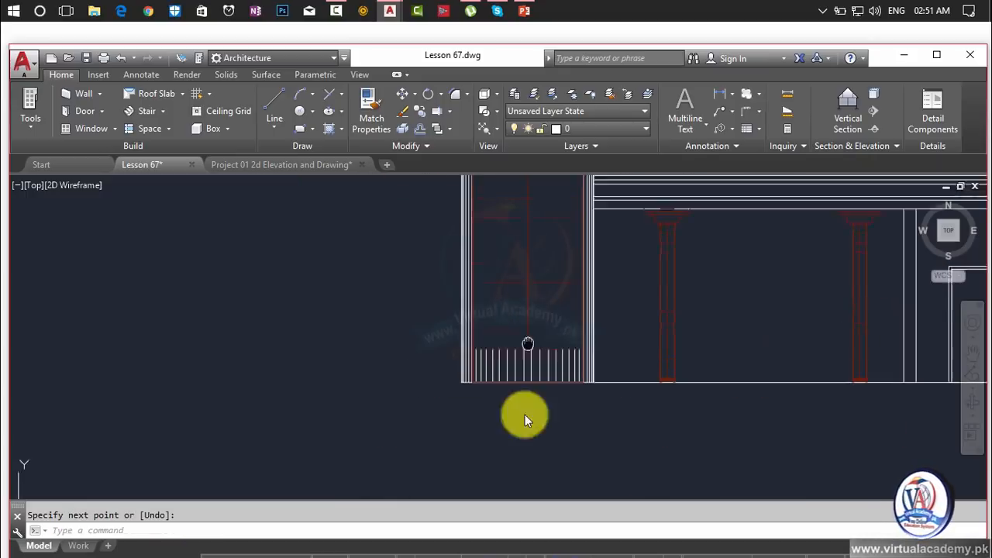
middle_click_drag(525, 414, 525, 259)
scroll(526, 240, "up", 2)
scroll(527, 238, "up", 1)
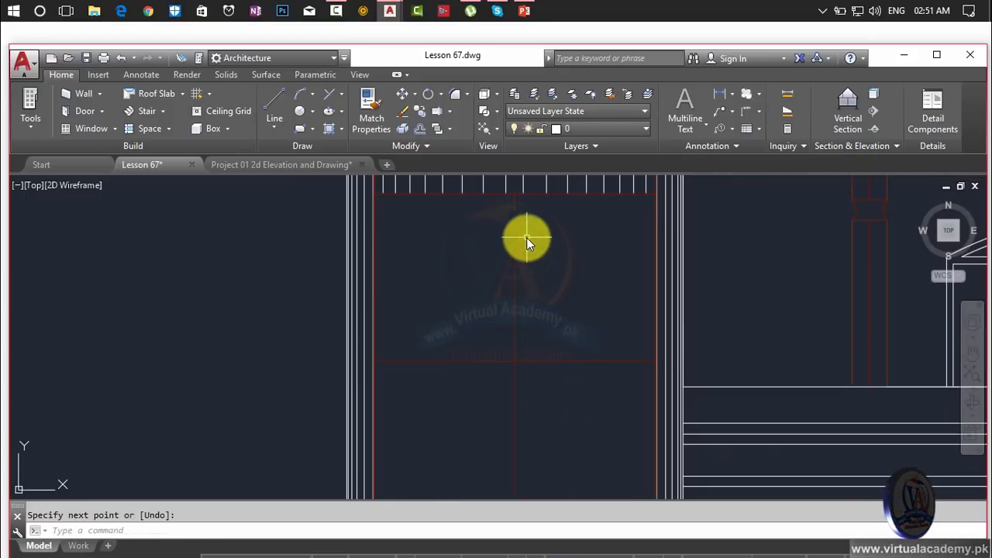
scroll(531, 263, "down", 3)
middle_click_drag(536, 292, 533, 275)
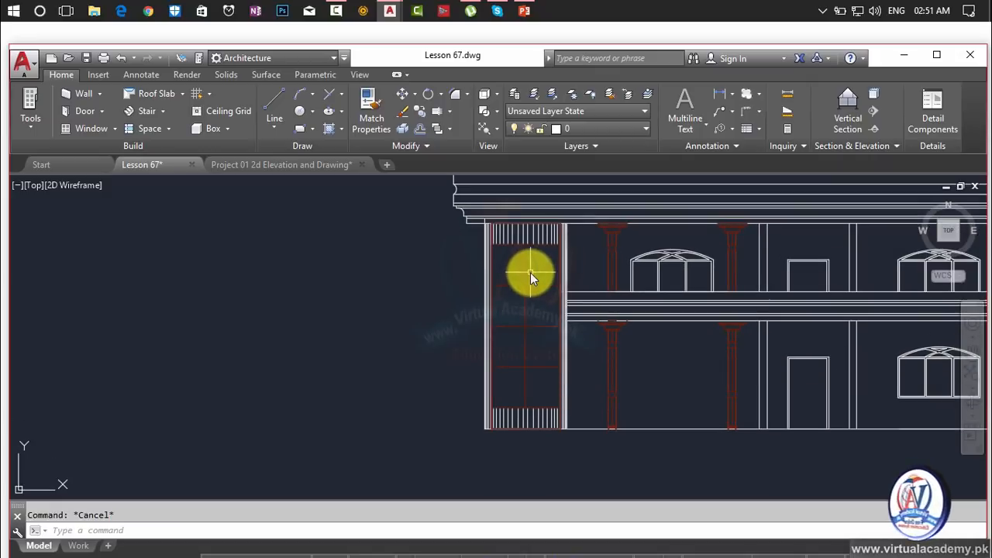
type("o")
key("Return")
type("2")
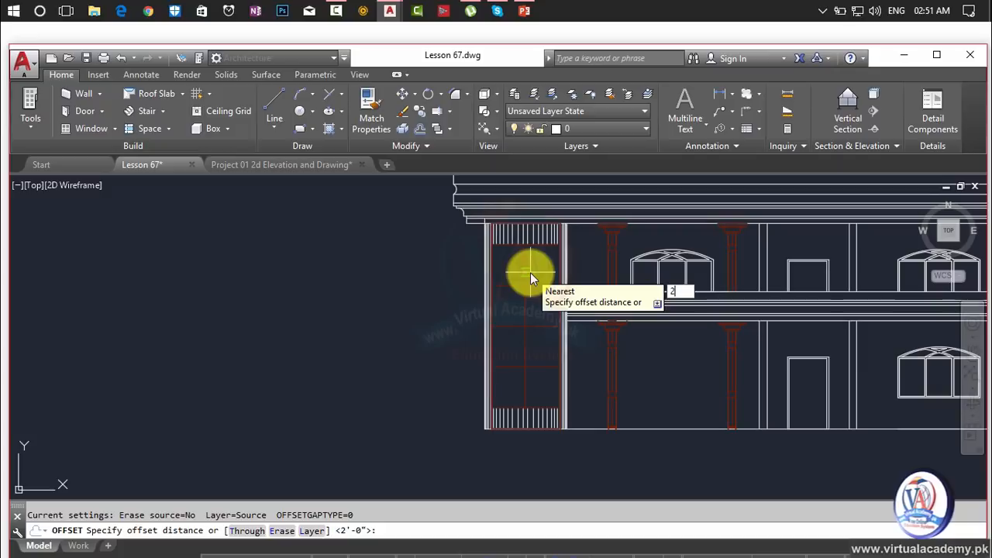
key("Return")
scroll(523, 270, "up", 3)
scroll(513, 264, "down", 2)
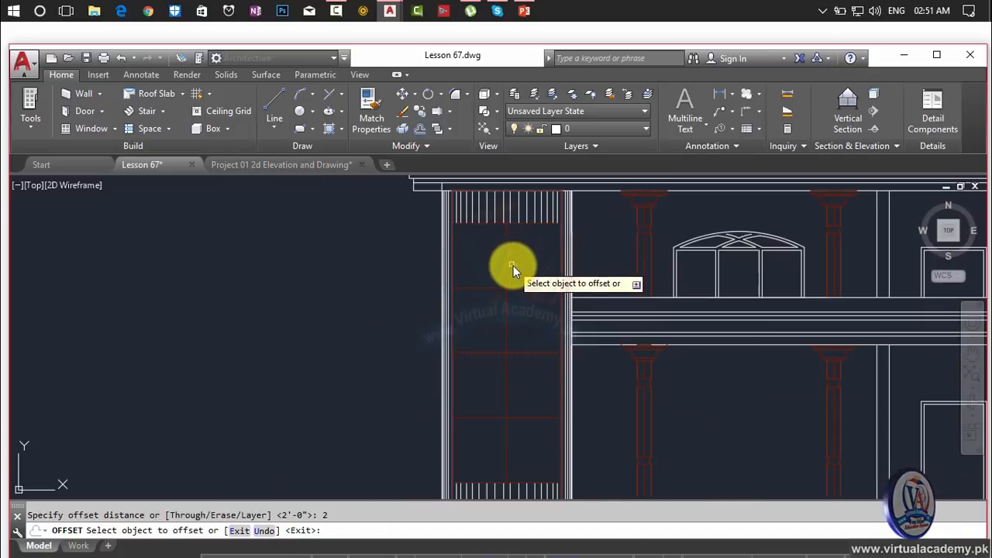
key("Escape")
middle_click_drag(515, 266, 518, 308)
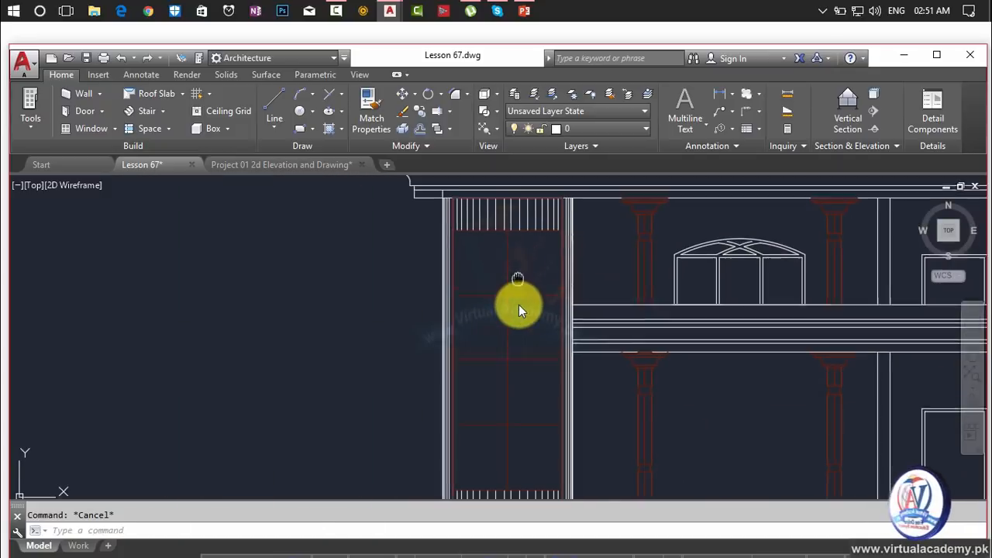
Offset the top band's lower edge 2" downward into the column panel
type("o")
key("Return")
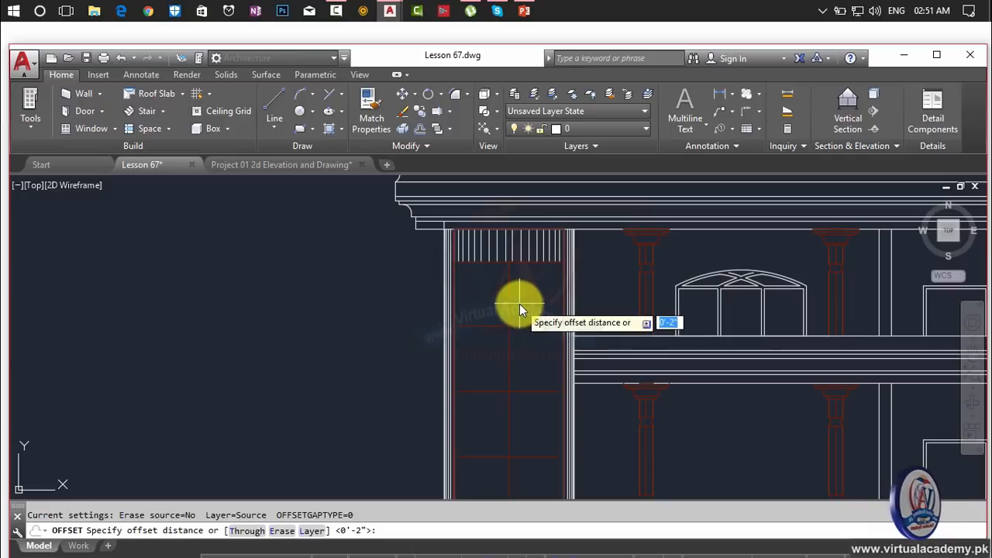
type("2")
key("Return")
scroll(520, 293, "up", 5)
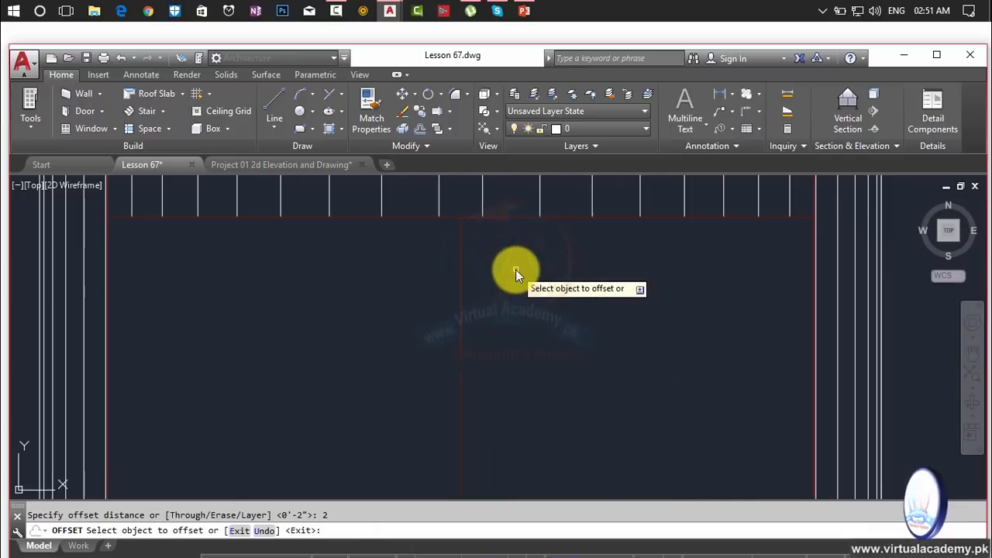
left_click(515, 218)
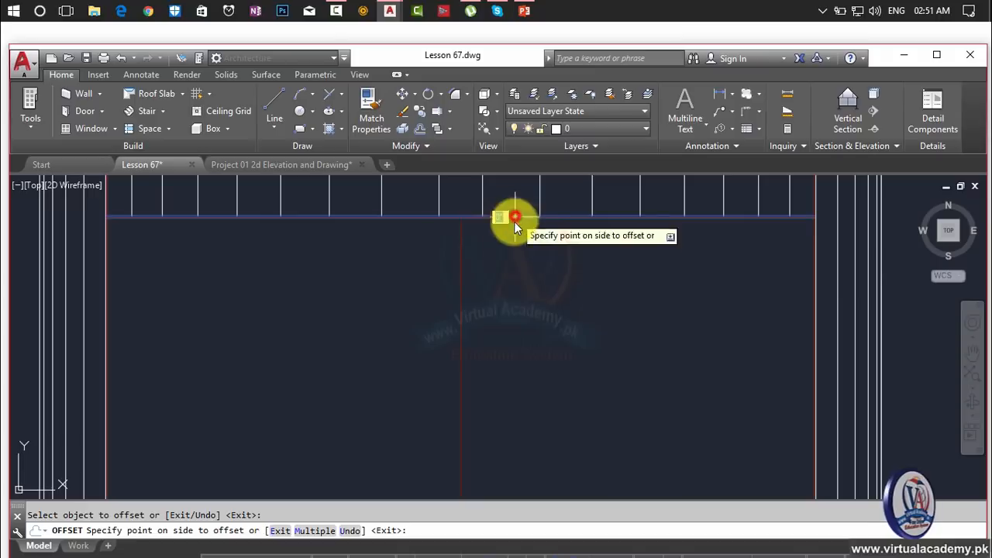
left_click(527, 327)
Offset the panel's right edge 2" inward
scroll(807, 290, "up", 4)
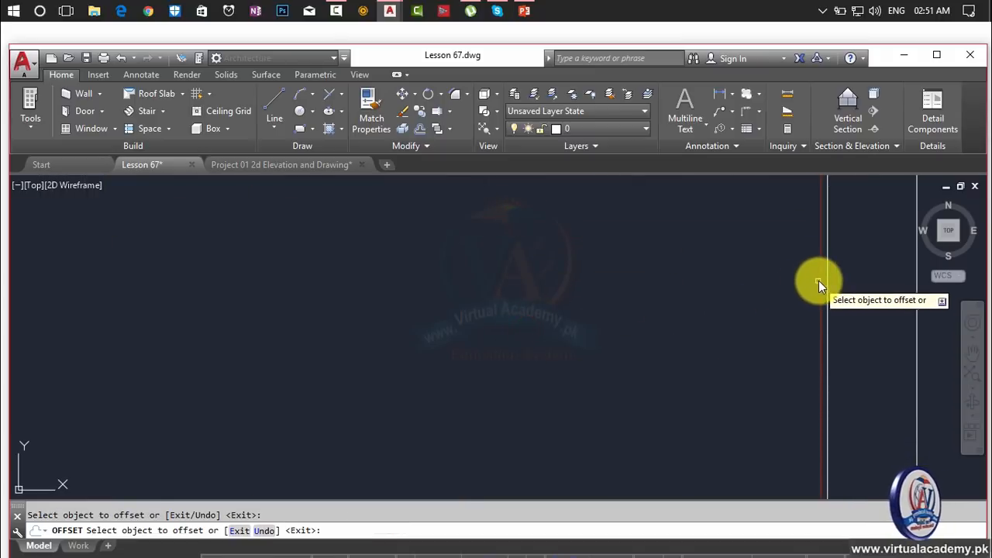
left_click(820, 282)
left_click(522, 310)
scroll(527, 314, "down", 3)
scroll(830, 236, "up", 2)
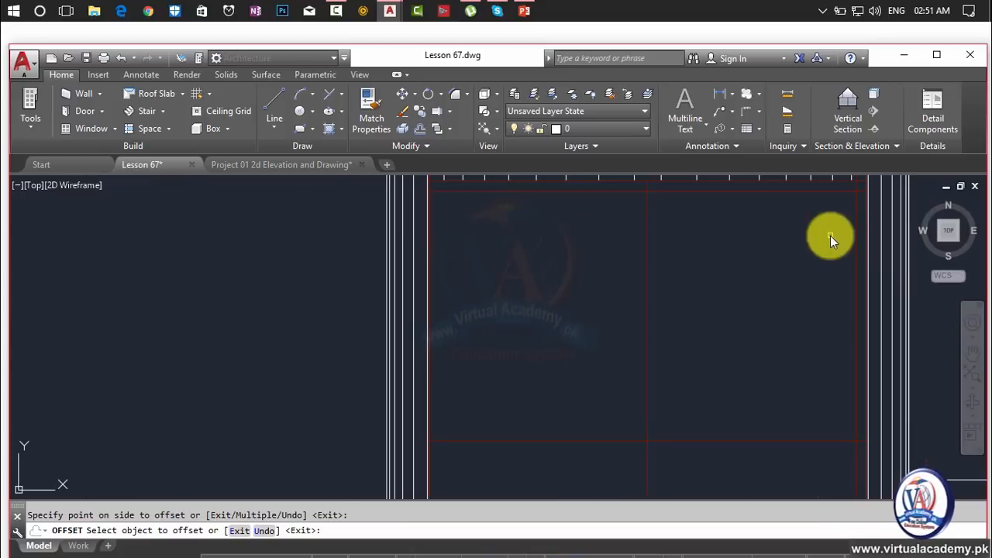
Offset the panel's left edge 2" inward
scroll(419, 271, "up", 2)
scroll(364, 272, "up", 1)
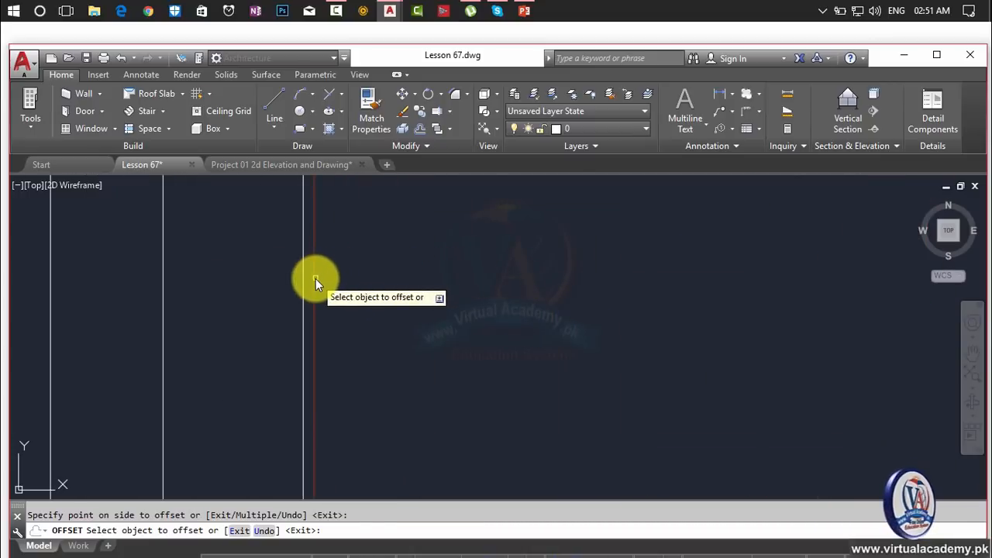
left_click(316, 281)
left_click(438, 298)
scroll(465, 326, "down", 1)
scroll(480, 331, "down", 1)
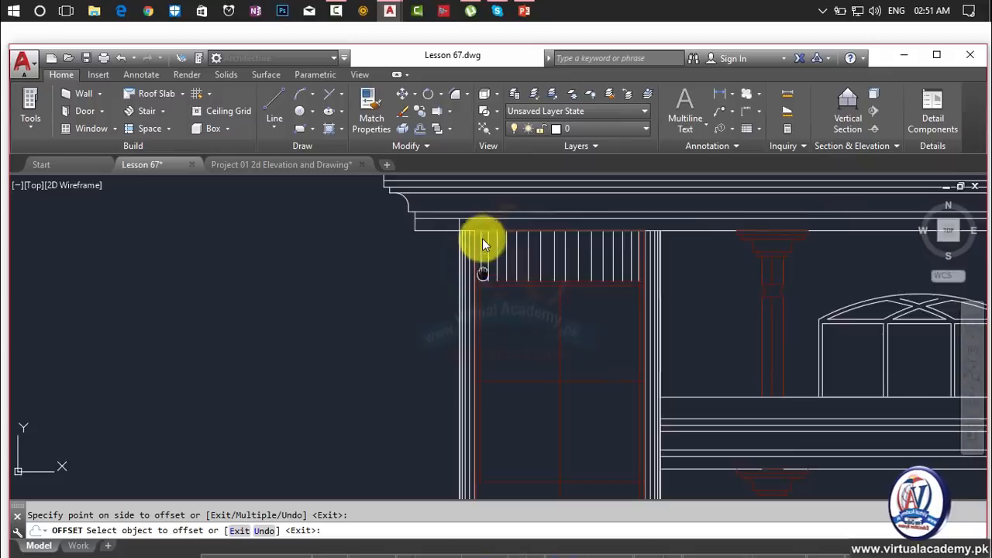
mouse_move(481, 232)
middle_mouse_down()
mouse_move(499, 338)
mouse_move(503, 261)
middle_mouse_up()
scroll(498, 267, "up", 3)
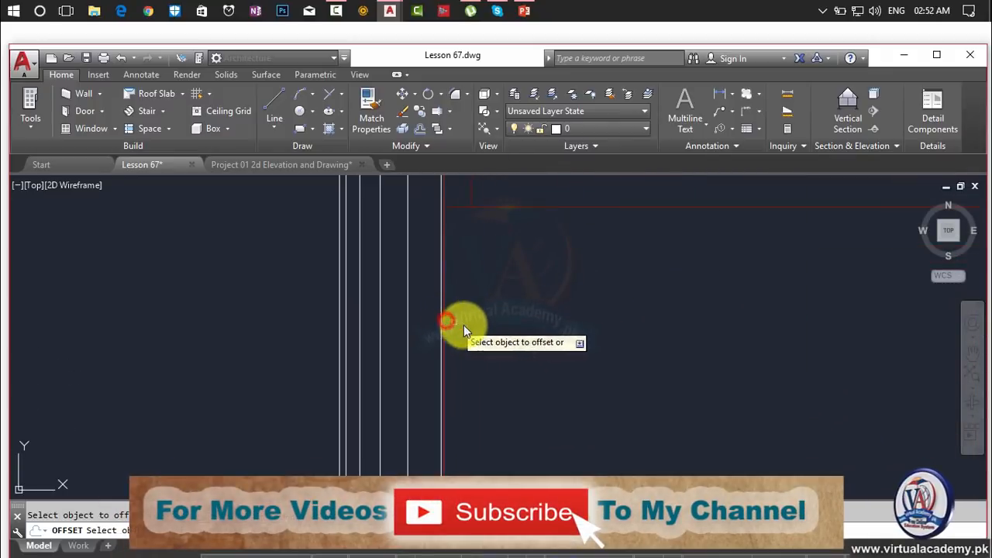
left_click(443, 329)
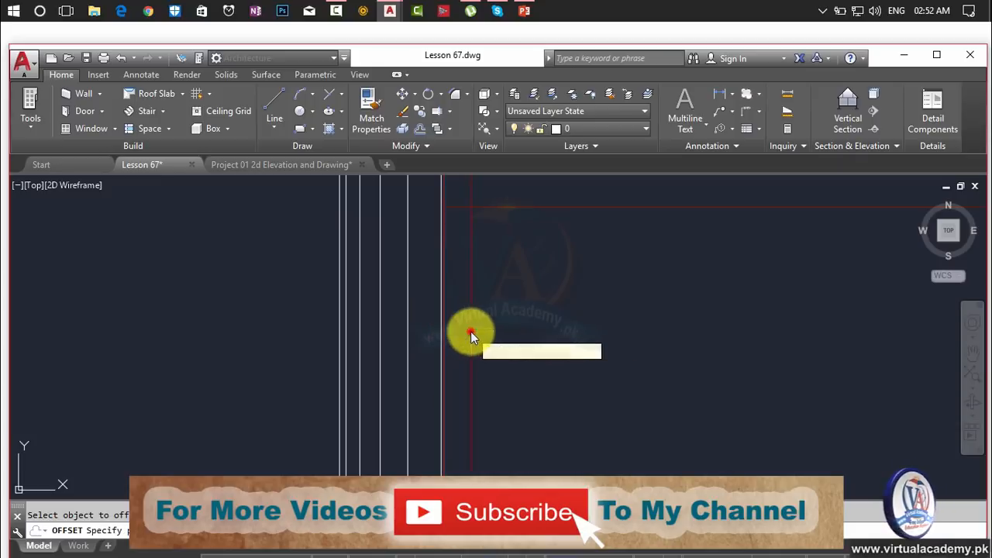
scroll(496, 349, "down", 2)
middle_click_drag(530, 372, 514, 282)
left_click(515, 282)
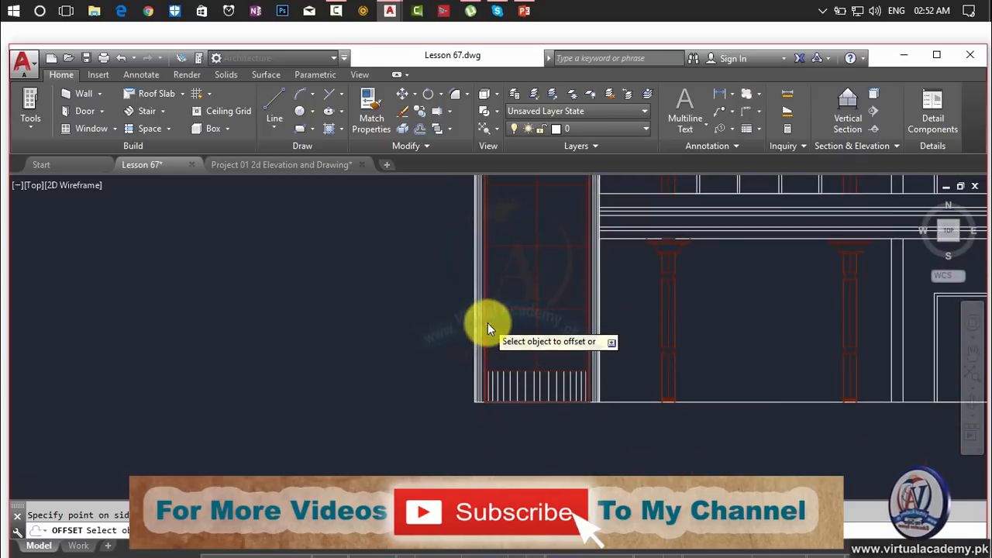
Offset the bottom band's upper edge 2" upward into the panel and finish offsetting
scroll(496, 327, "up", 2)
middle_click_drag(569, 421, 512, 351)
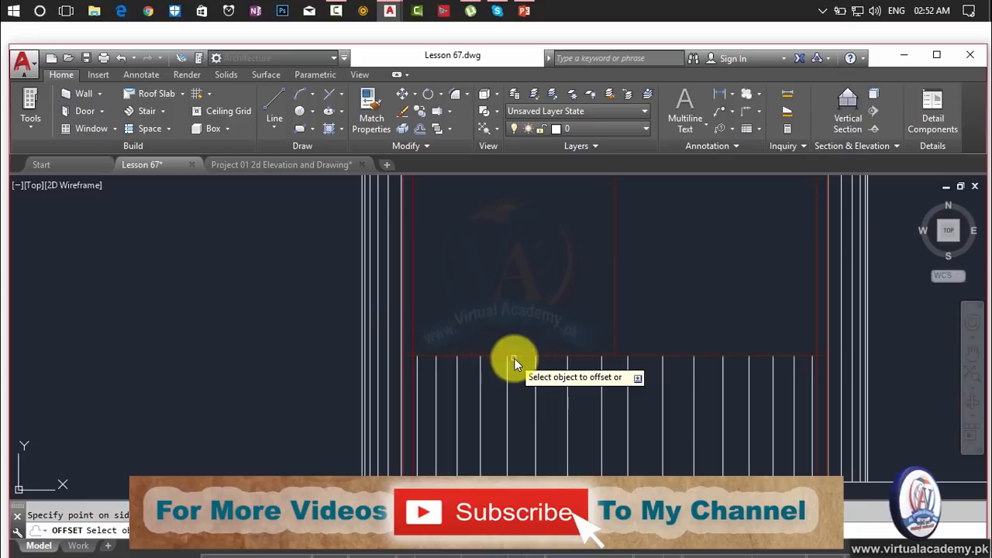
scroll(405, 352, "up", 3)
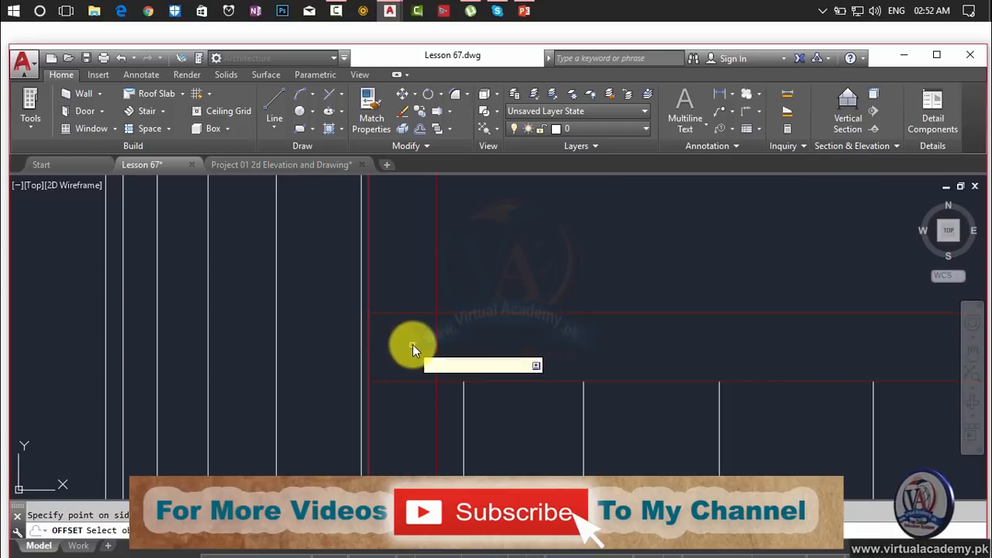
key("Escape")
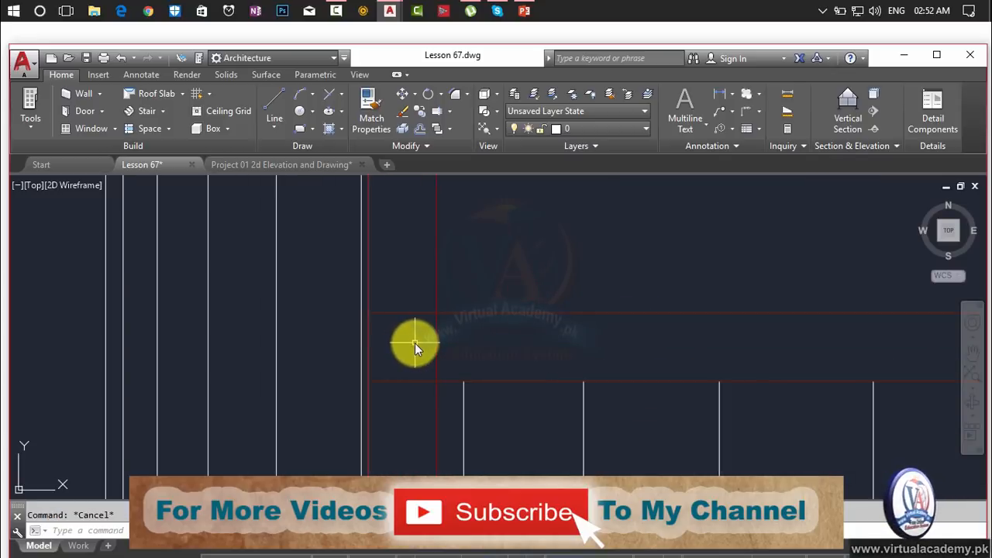
Fillet the left and bottom inner offset lines with radius 0 into a sharp lower-left corner
type("f")
key("Return")
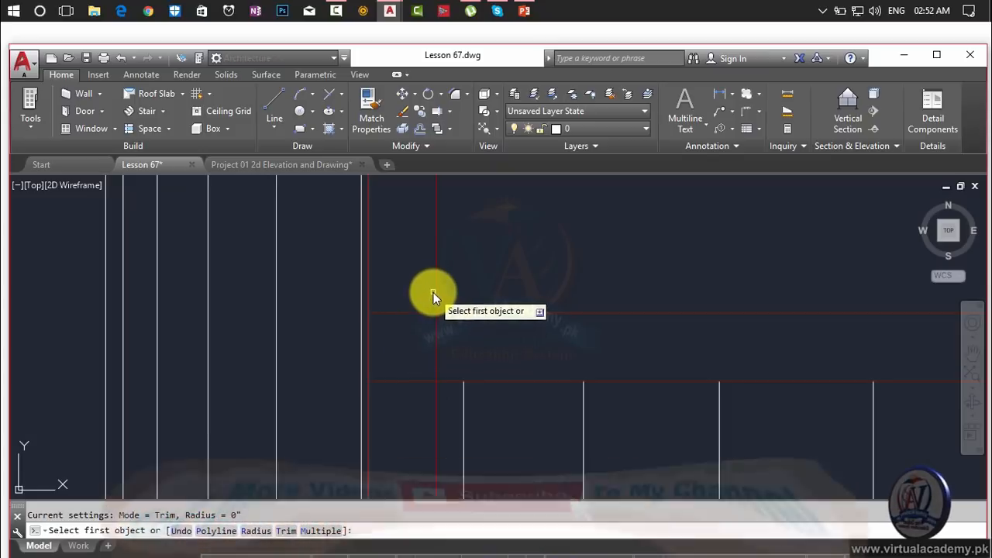
left_click(433, 292)
left_click(437, 292)
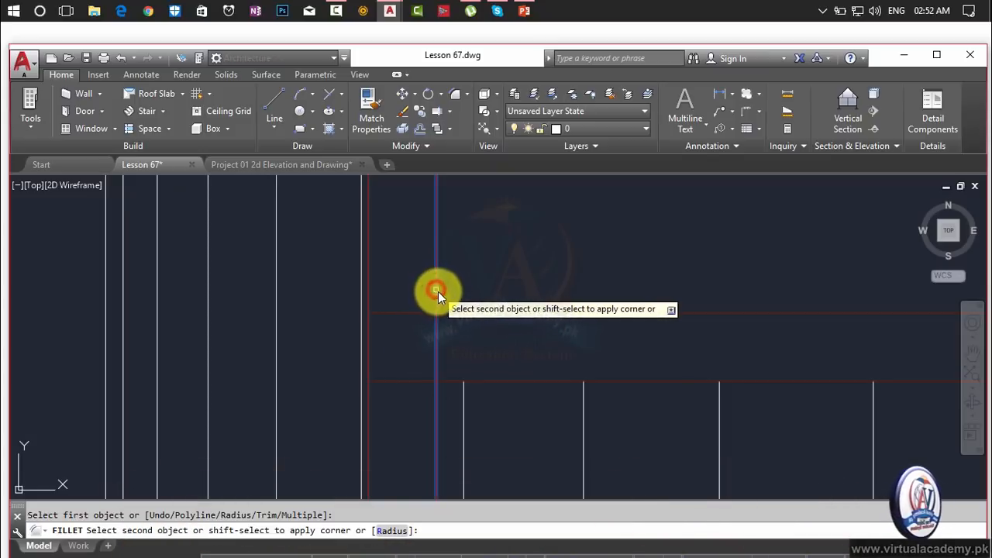
left_click(465, 312)
Fillet the right and bottom inner offset lines with radius 0 into a sharp lower-right corner
mouse_move(587, 318)
middle_mouse_down()
mouse_move(50, 310)
mouse_move(468, 287)
mouse_move(459, 324)
middle_mouse_up()
scroll(492, 314, "up", 1)
key("Return")
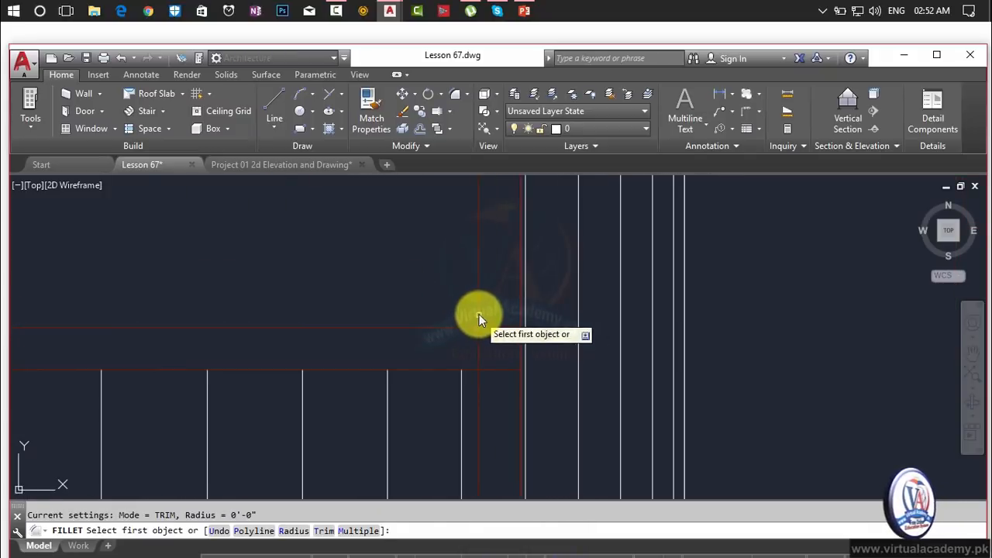
left_click(480, 314)
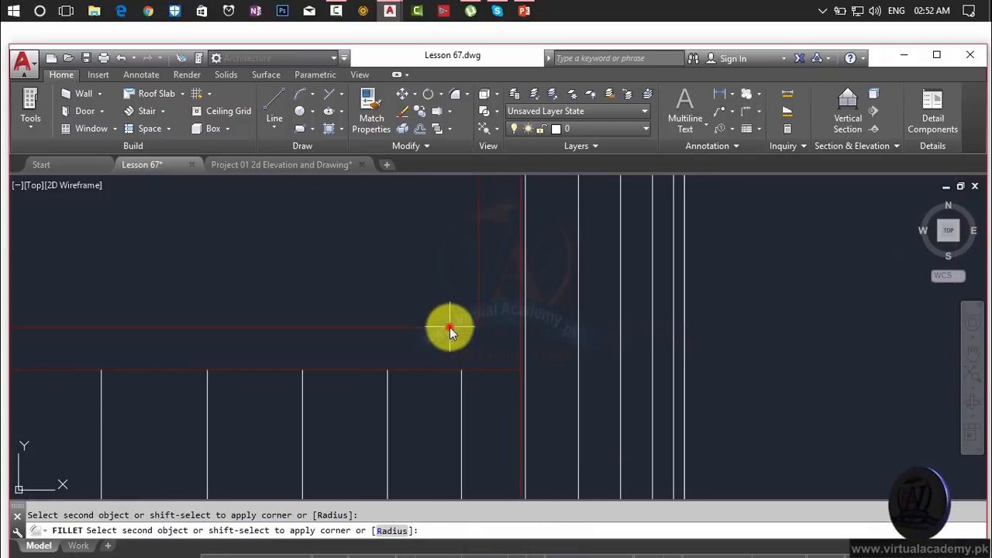
left_click(452, 326)
Fillet the right and top inner offset lines with radius 0 into a sharp upper-right corner
scroll(472, 294, "down", 2)
scroll(482, 327, "down", 1)
middle_click_drag(482, 327, 502, 552)
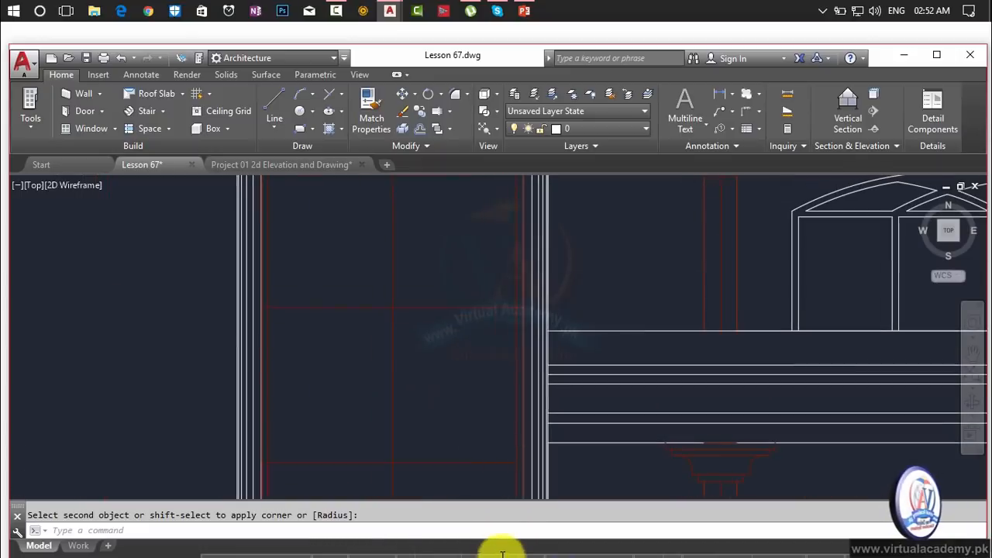
middle_click_drag(488, 294, 504, 499)
scroll(505, 465, "up", 3)
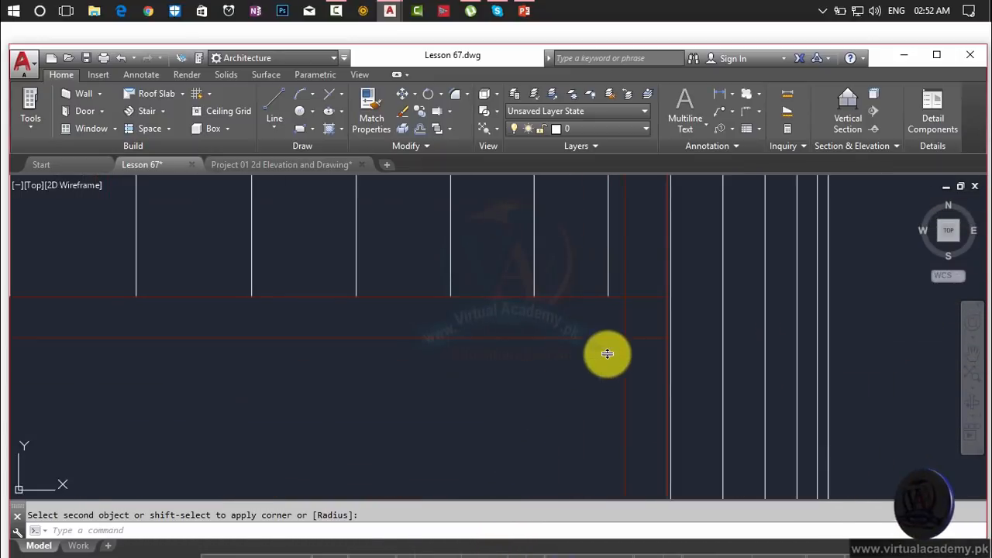
key("Return")
left_click(623, 348)
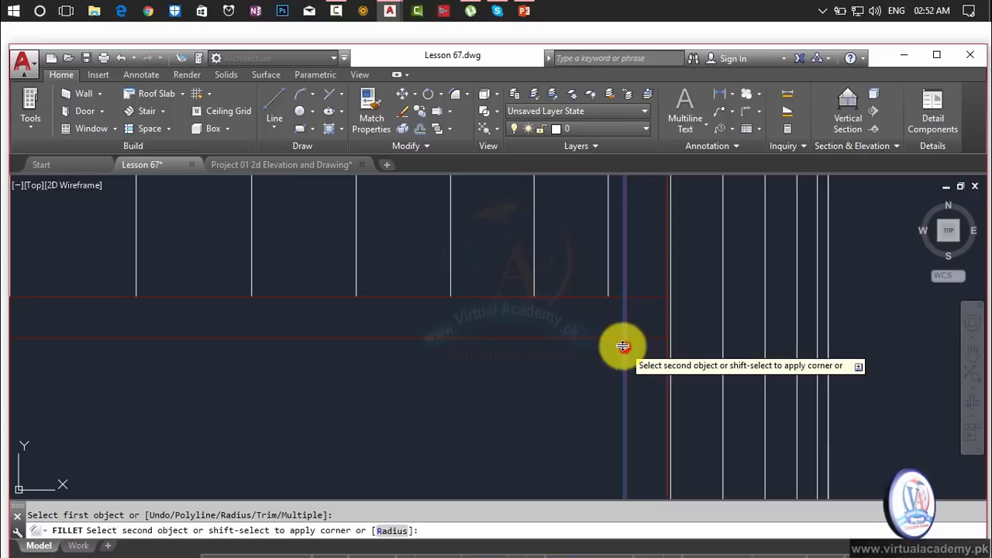
scroll(581, 336, "down", 3)
middle_click_drag(508, 349, 892, 349)
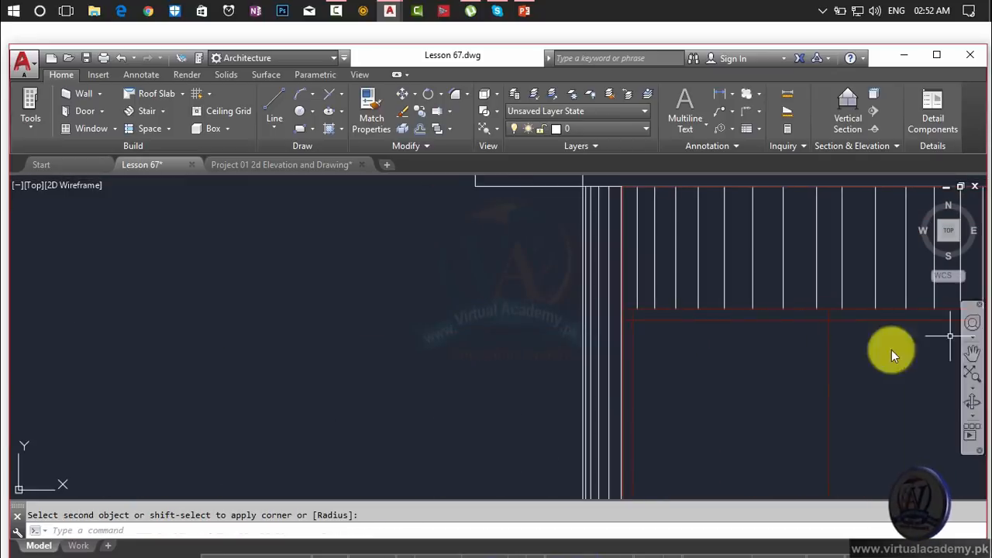
Fillet the left and top inner offset lines with radius 0 into a sharp upper-left corner
scroll(891, 350, "up", 2)
middle_click_drag(637, 340, 534, 310)
key("Escape")
key("Return")
left_click(524, 304)
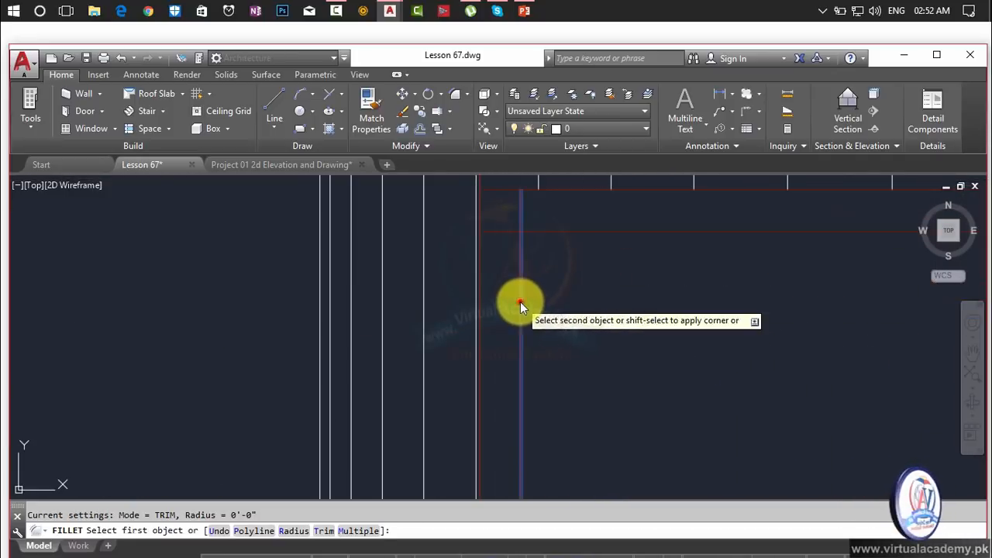
left_click(538, 232)
scroll(593, 305, "down", 5)
scroll(653, 286, "down", 2)
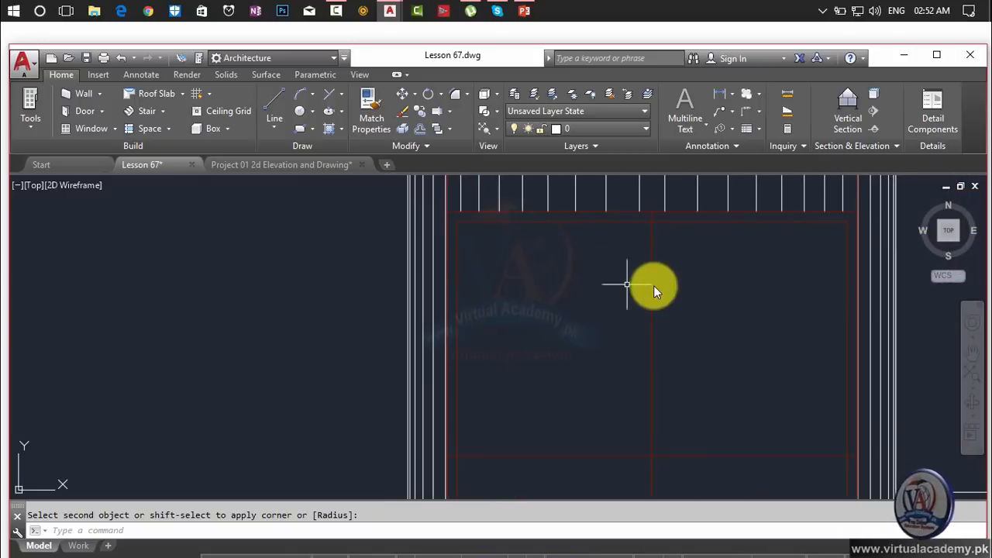
key("Escape")
Offset the vertical centre line above the upper horizontal divider 1" to both sides
scroll(655, 287, "down", 3)
middle_click_drag(654, 287, 555, 239)
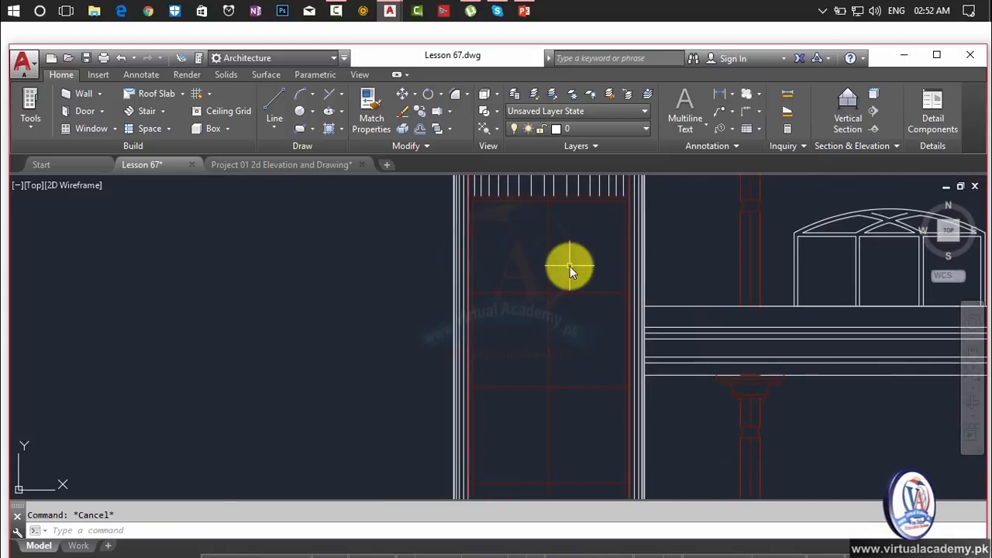
type("o")
key("Return")
type("1")
key("Return")
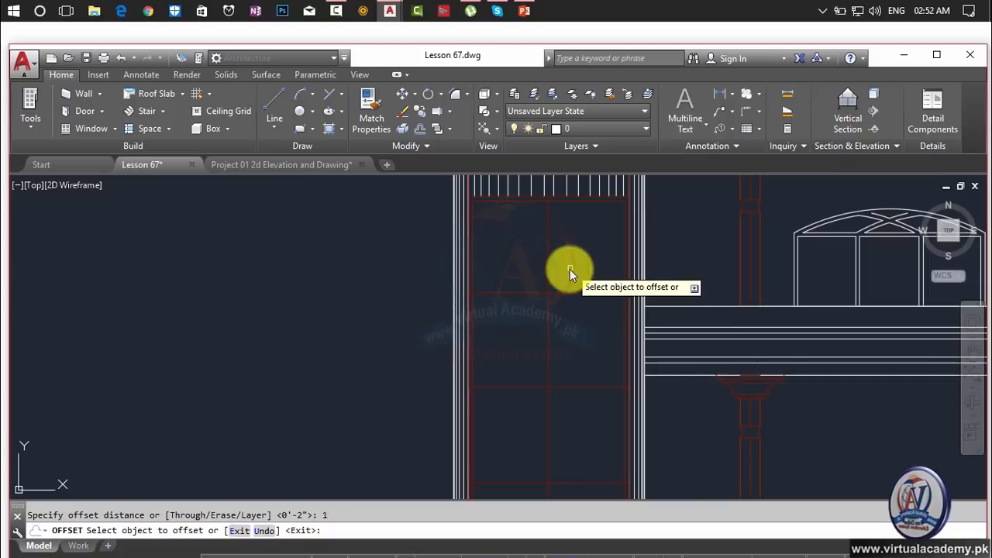
scroll(562, 267, "up", 4)
left_click(531, 261)
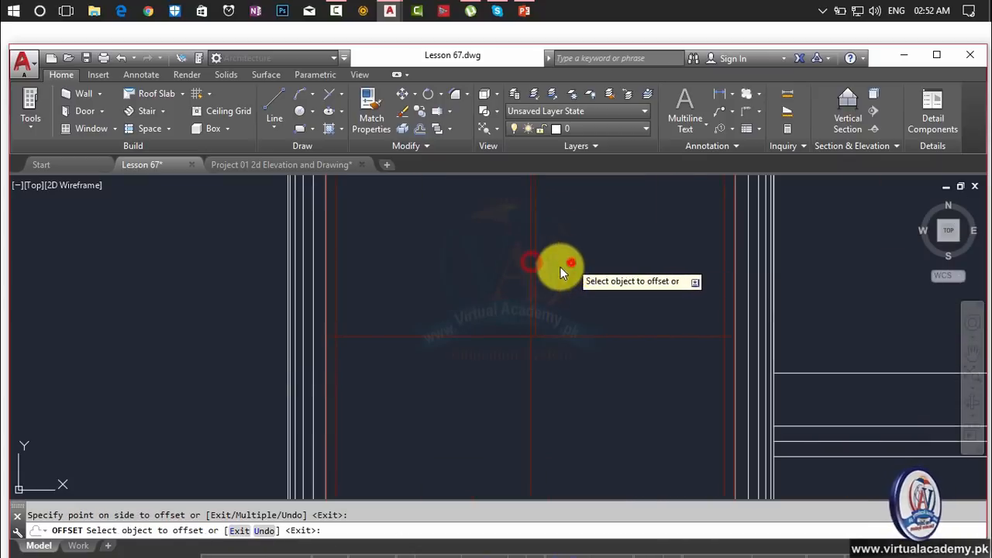
scroll(523, 273, "up", 3)
left_click(519, 273)
left_click(437, 282)
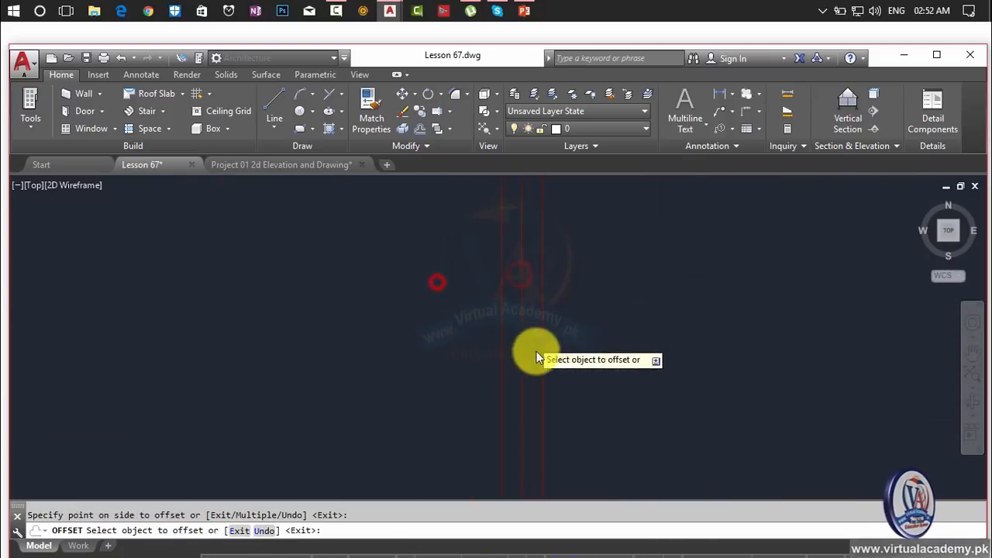
Offset the vertical centre line below the upper divider 1" to both sides
scroll(543, 326, "down", 3)
left_click(539, 376)
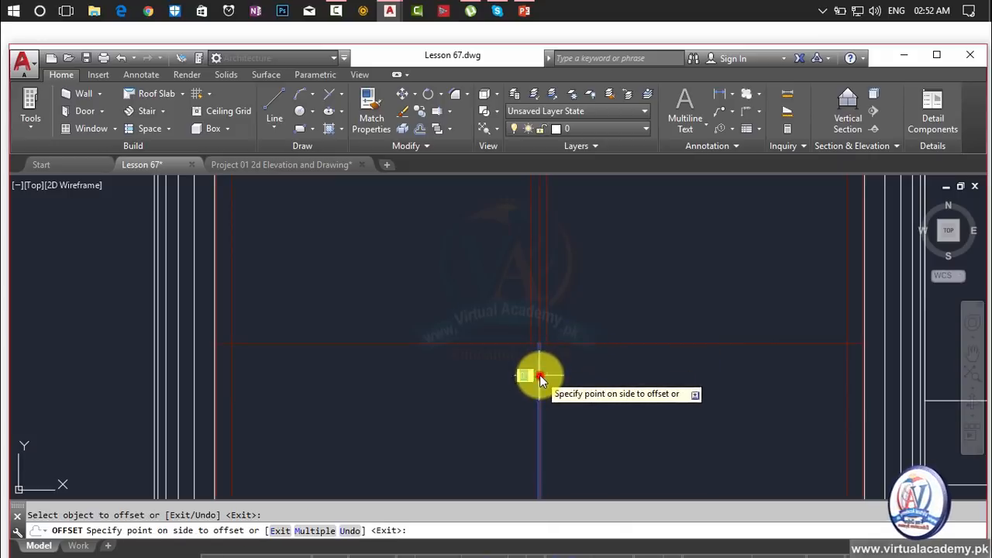
left_click(545, 387)
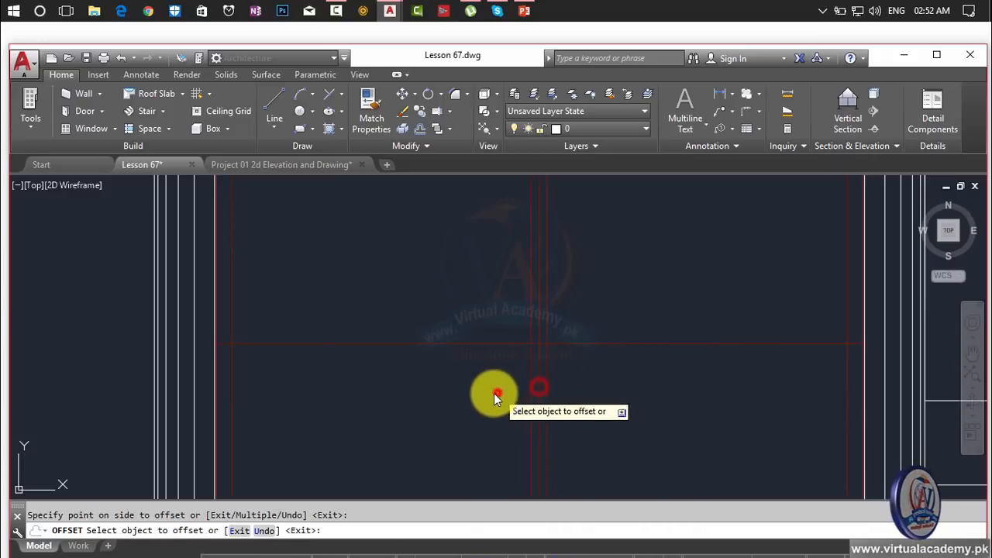
Offset the upper and middle horizontal dividers 1" above and below themselves
left_click(601, 343)
left_click(606, 269)
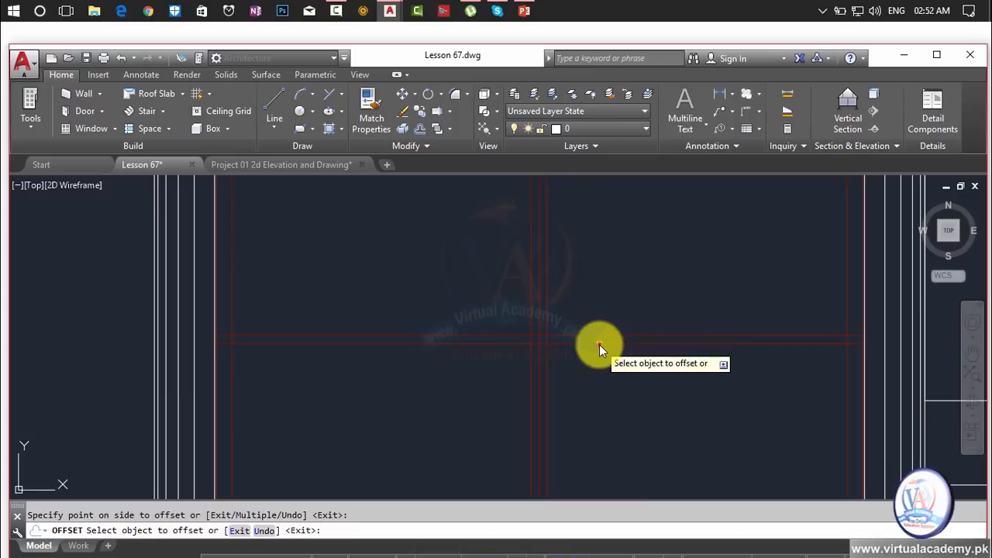
scroll(604, 399, "down", 5)
middle_click_drag(604, 399, 598, 233)
scroll(607, 321, "up", 2)
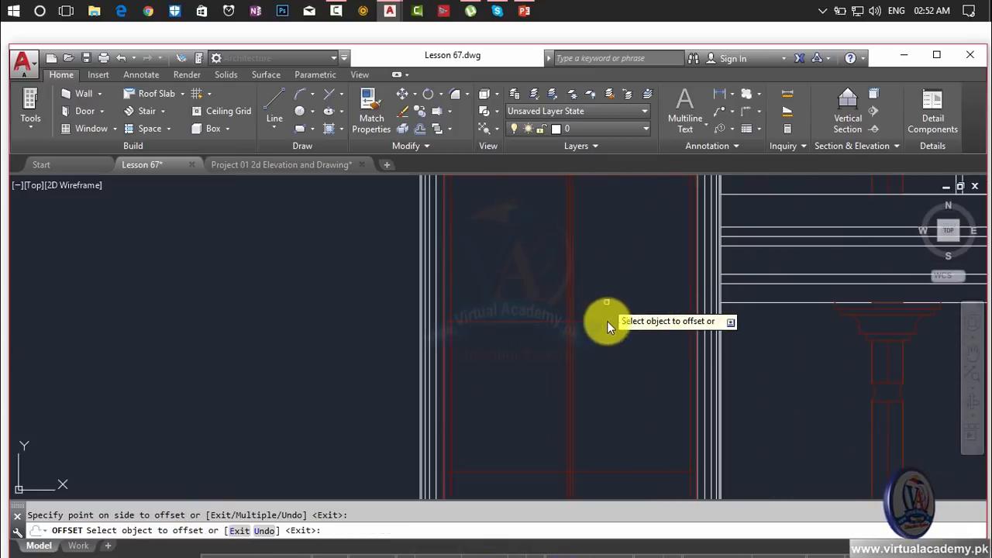
left_click(607, 323)
left_click(607, 283)
scroll(598, 324, "up", 3)
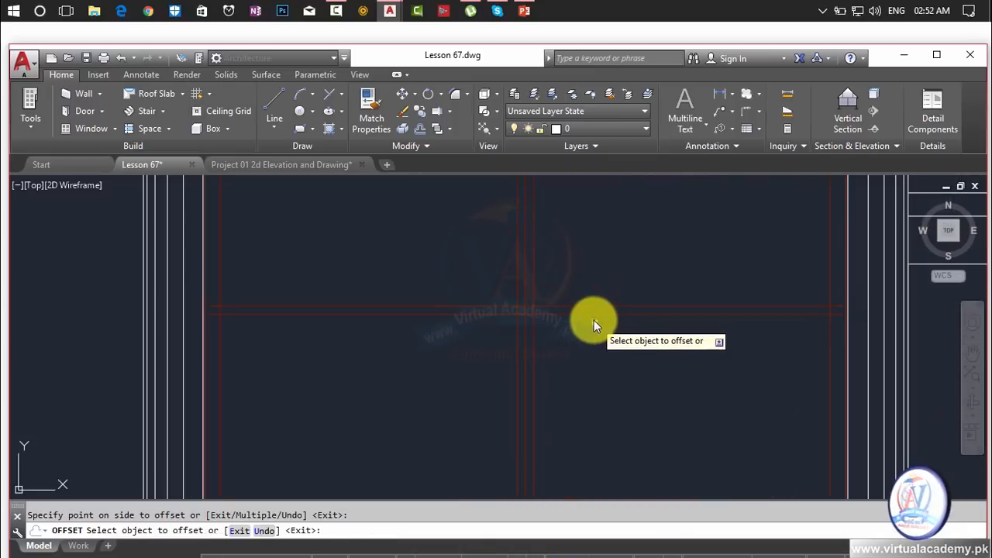
left_click(594, 317)
left_click(603, 359)
Offset the lowest horizontal divider 1" upward and downward, and finish offsetting
scroll(587, 291, "down", 5)
scroll(583, 290, "up", 3)
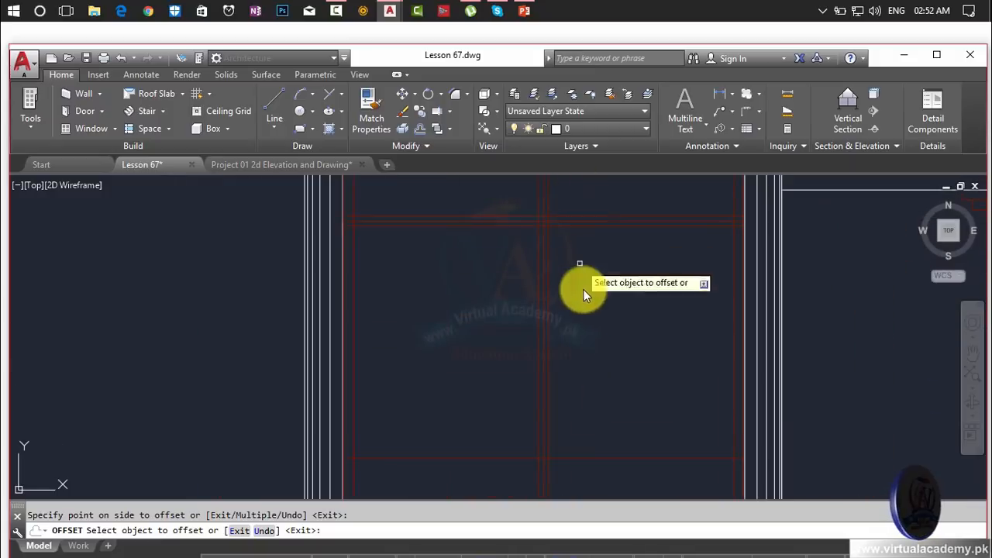
scroll(553, 287, "up", 3)
left_click(557, 264)
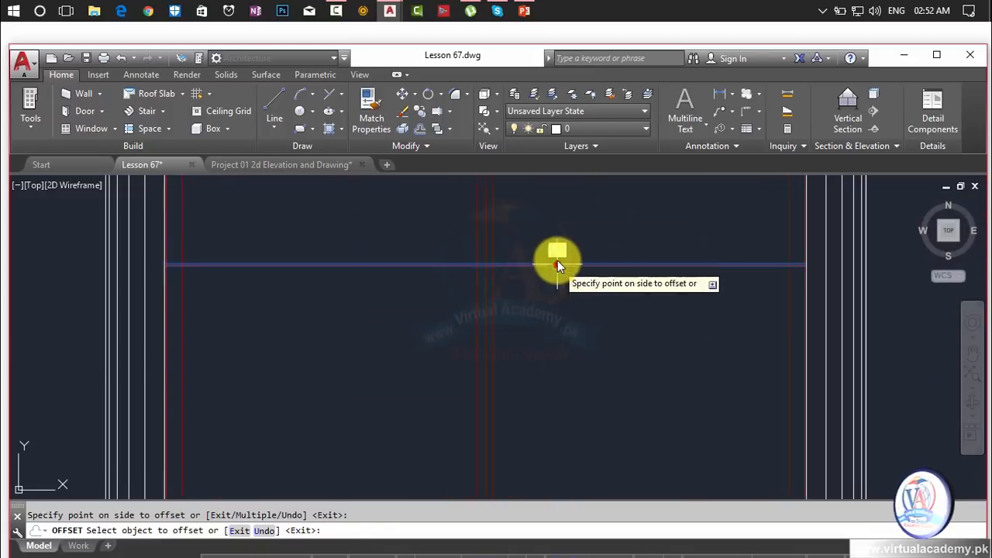
left_click(558, 258)
left_click(570, 338)
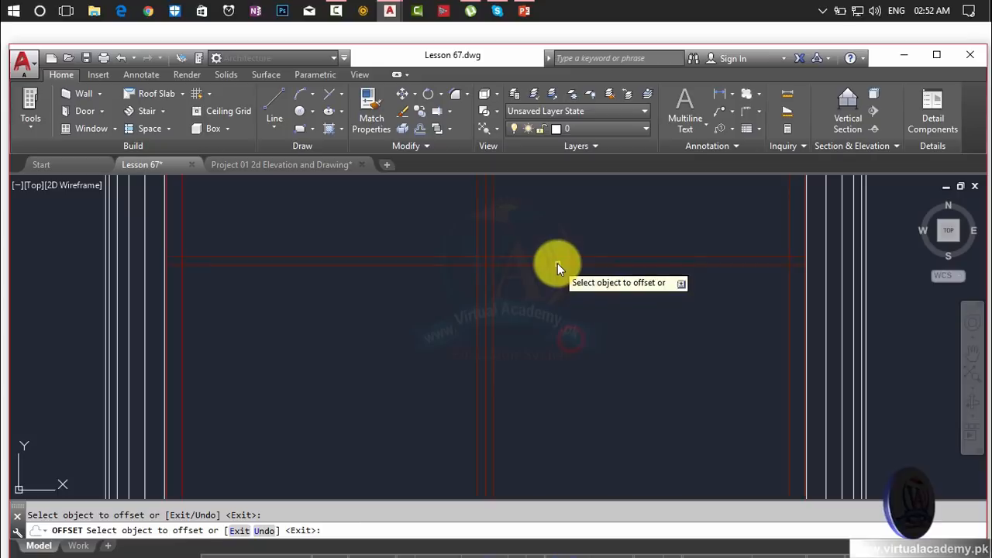
left_click(557, 263)
left_click(565, 331)
scroll(573, 348, "down", 3)
middle_click_drag(572, 348, 590, 270)
key("Escape")
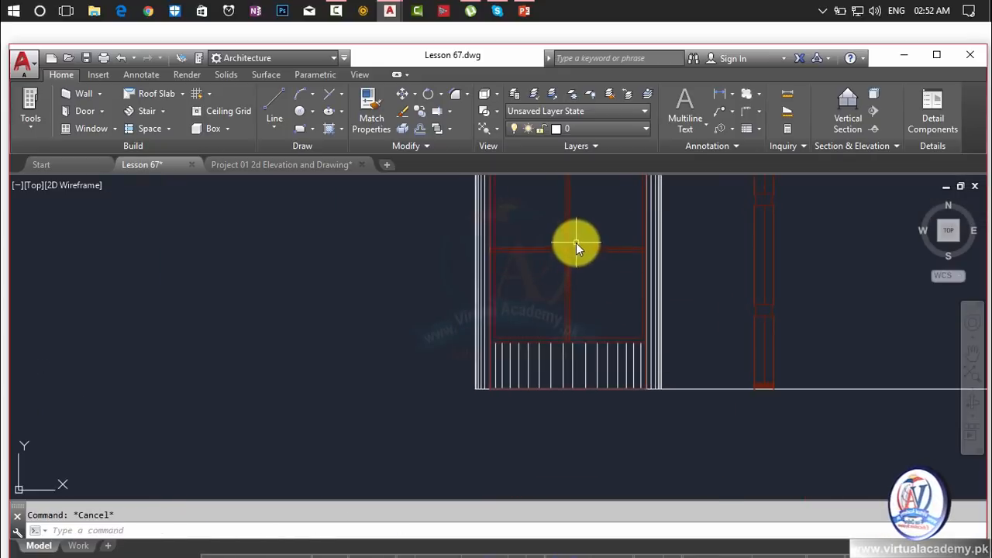
Erase the original vertical centre lines and the upper divider's original line, keeping only their 1" offsets
scroll(576, 243, "up", 4)
left_click(564, 276)
key("Delete")
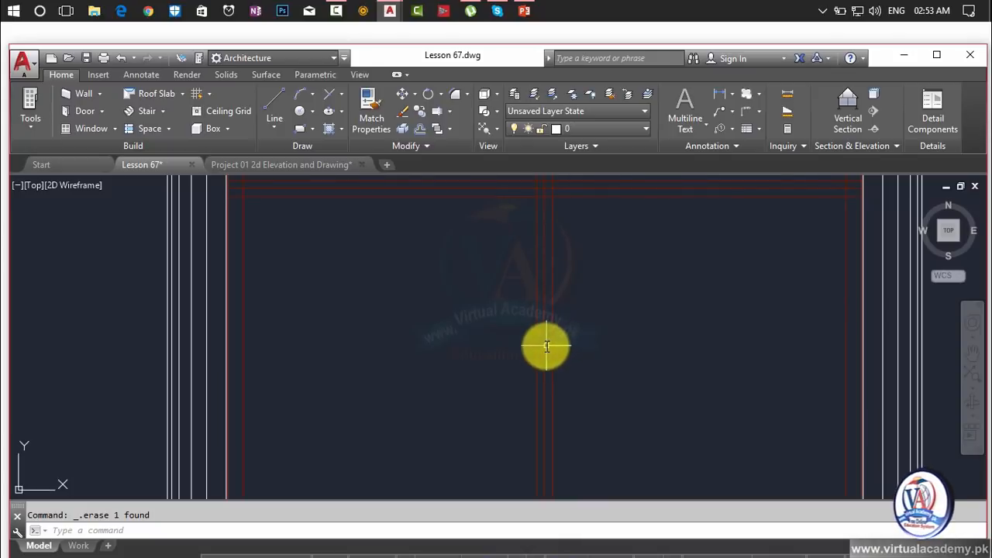
key("Delete")
scroll(580, 341, "down", 5)
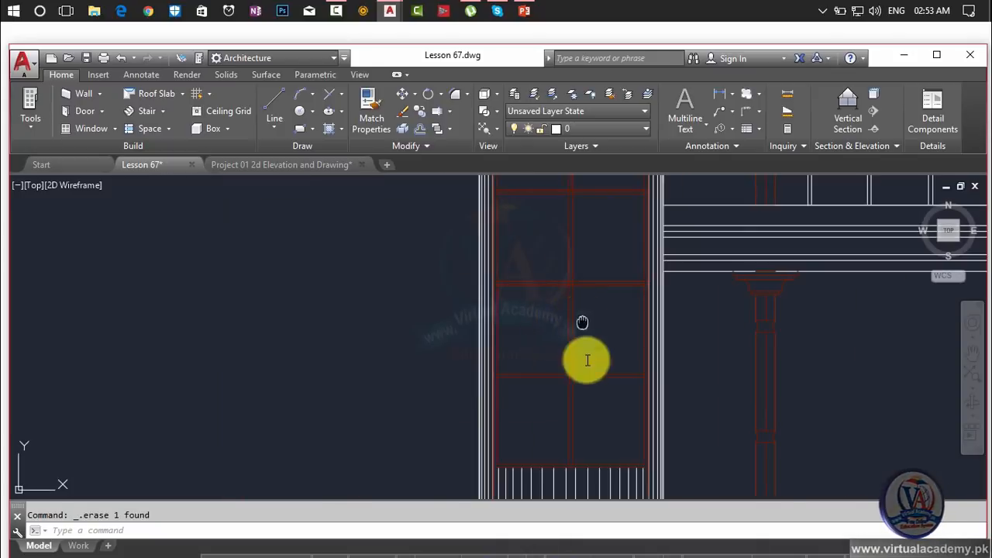
scroll(576, 345, "up", 5)
left_click(571, 374)
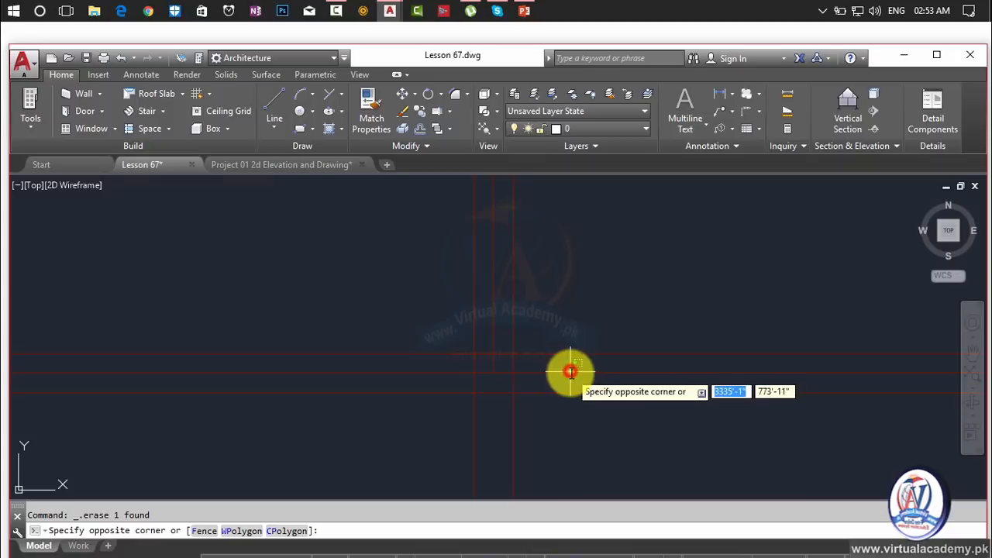
key("Delete")
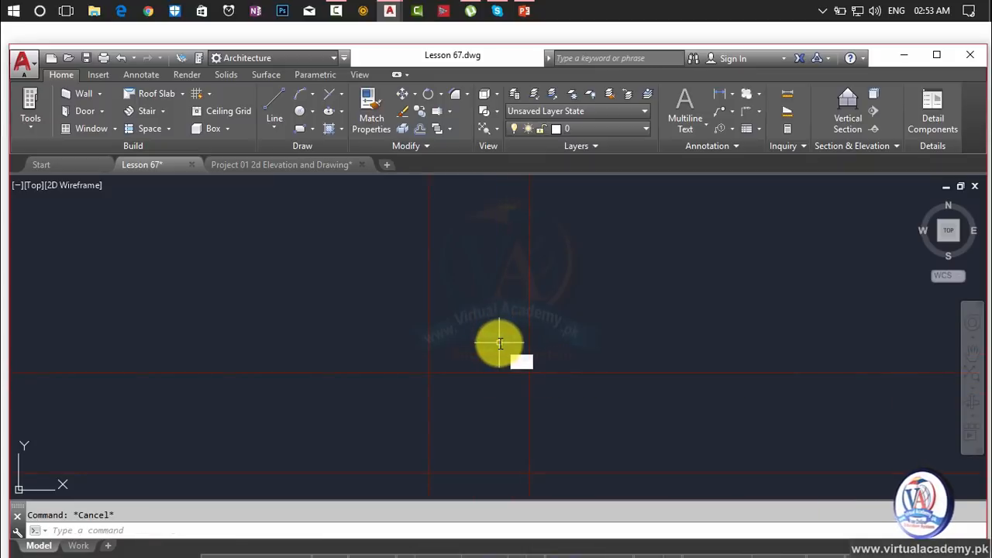
Trim the offset line pieces inside the crossing of the centre strip and the upper divider
key("Return")
left_click(501, 334)
left_click(471, 485)
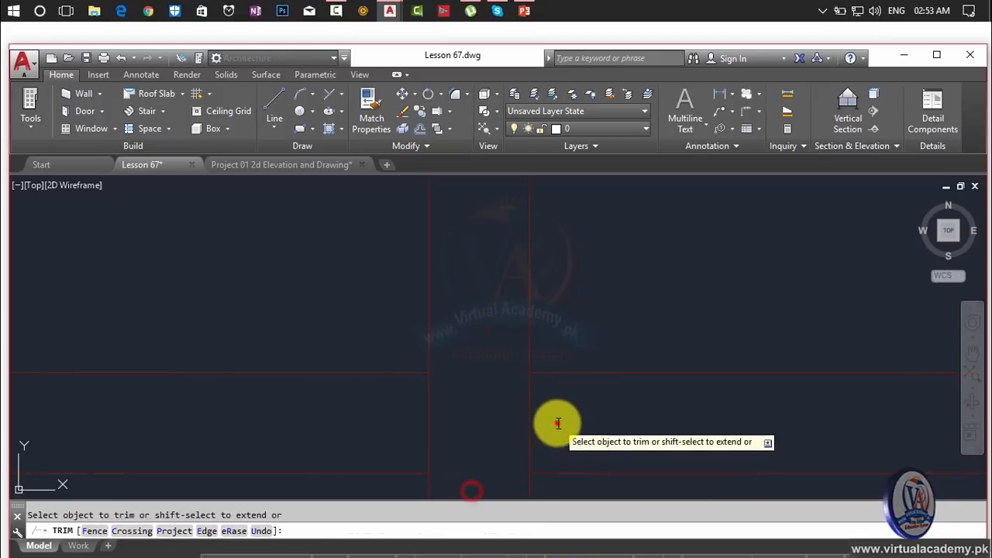
left_click(556, 422)
Trim the upper divider's line ends past the left inner border and the border piece between them
scroll(352, 432, "down", 3)
middle_click_drag(434, 418, 690, 411)
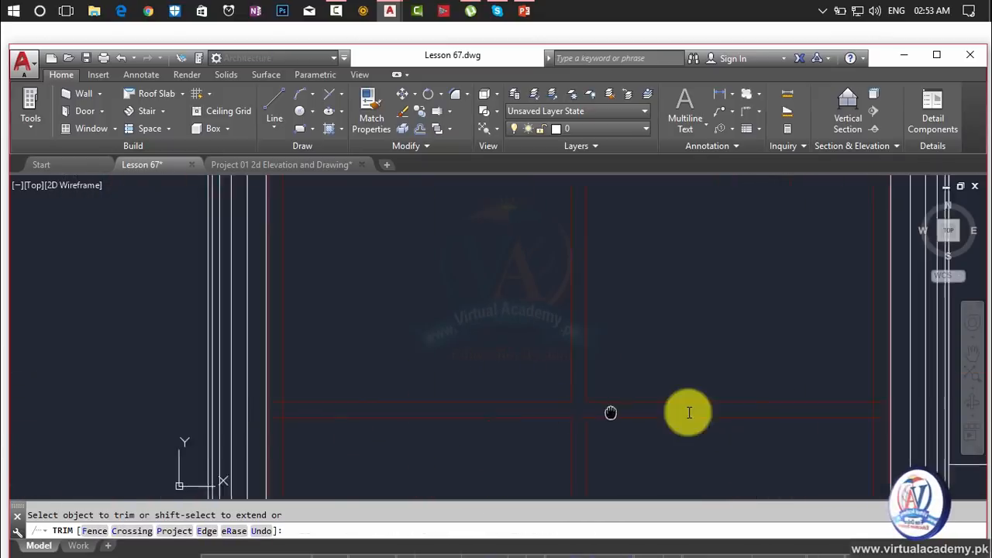
scroll(393, 425, "up", 5)
left_click(485, 317)
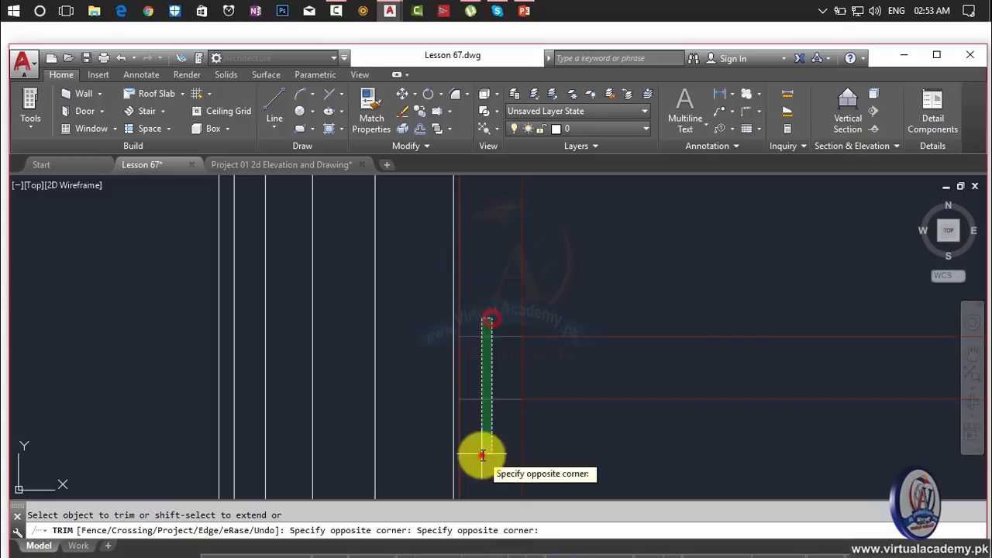
left_click(481, 456)
left_click(545, 361)
Trim the centre strip's line ends above the top inner border and the border piece between them
scroll(527, 478, "down", 5)
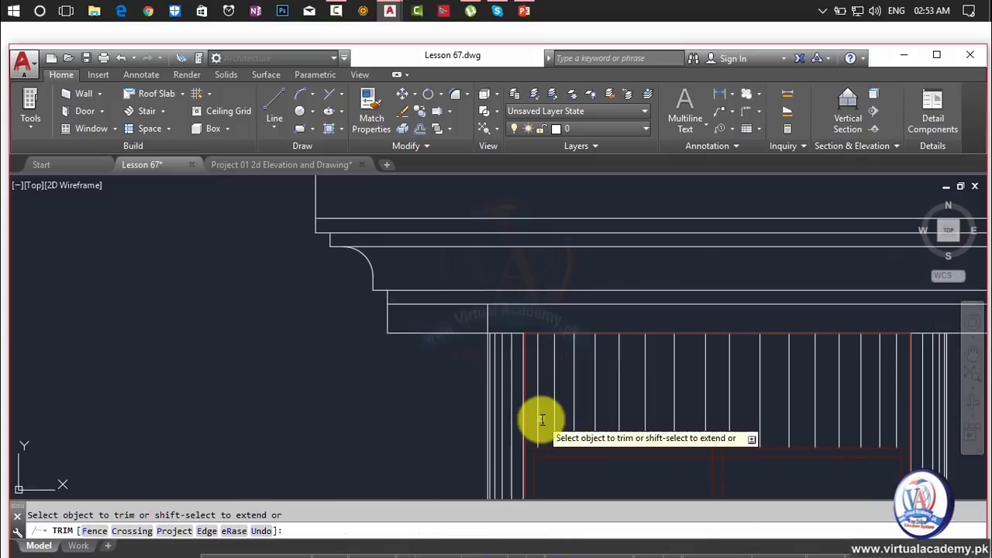
scroll(530, 462, "up", 4)
scroll(664, 476, "down", 4)
scroll(492, 377, "up", 5)
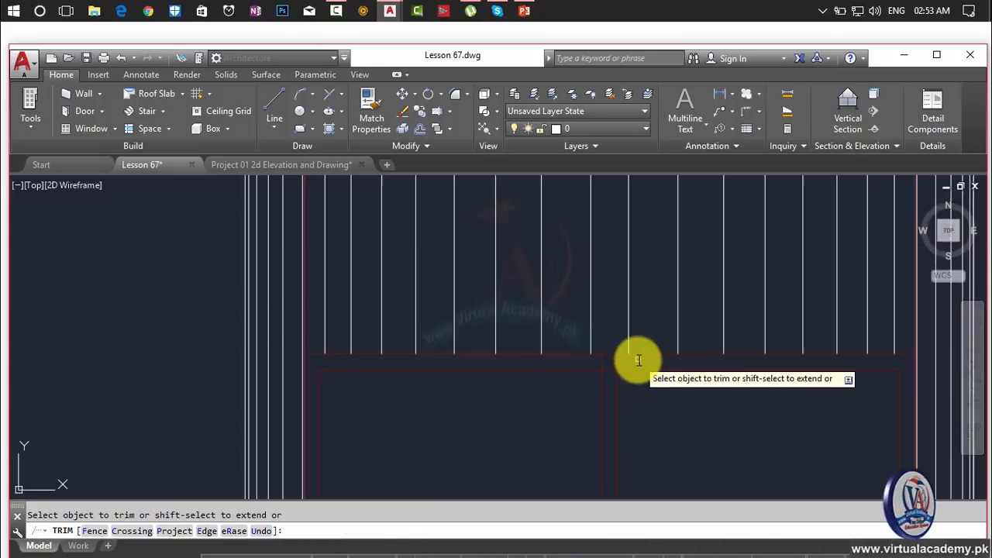
left_click(631, 362)
left_click(492, 365)
left_click(565, 370)
left_click(558, 432)
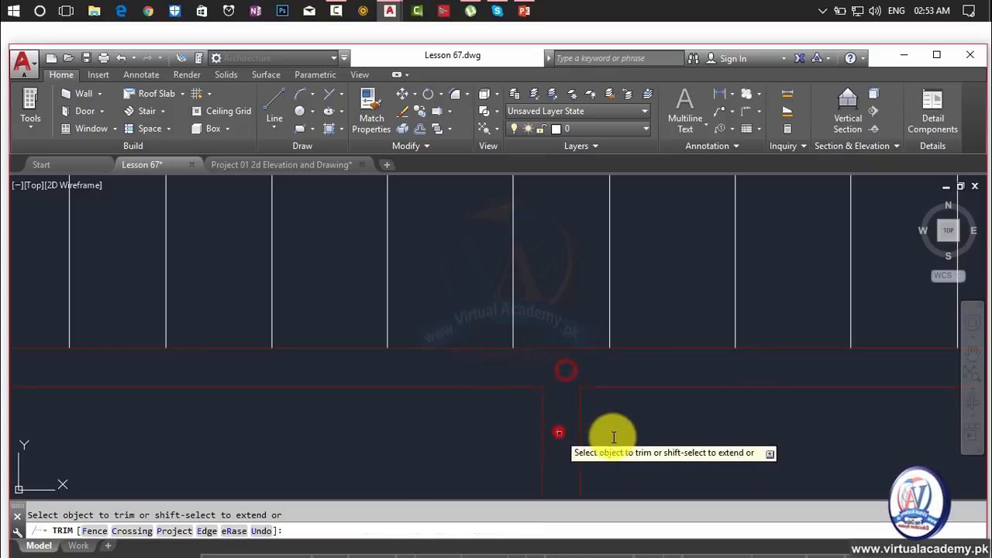
Trim the upper divider's line ends past the right inner border and the border piece between them
scroll(663, 452, "down", 3)
scroll(620, 221, "up", 5)
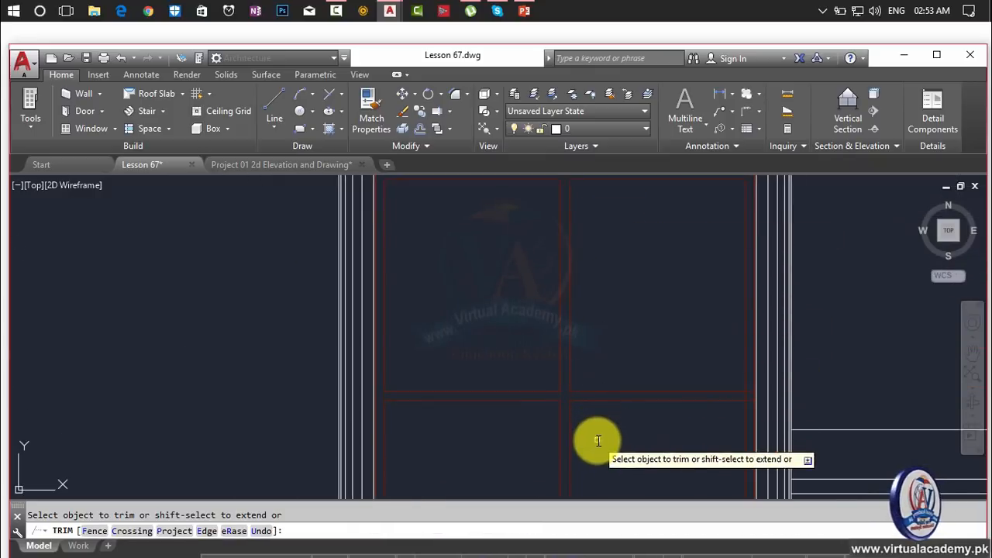
middle_click_drag(593, 439, 416, 381)
scroll(547, 322, "up", 4)
left_click(537, 284)
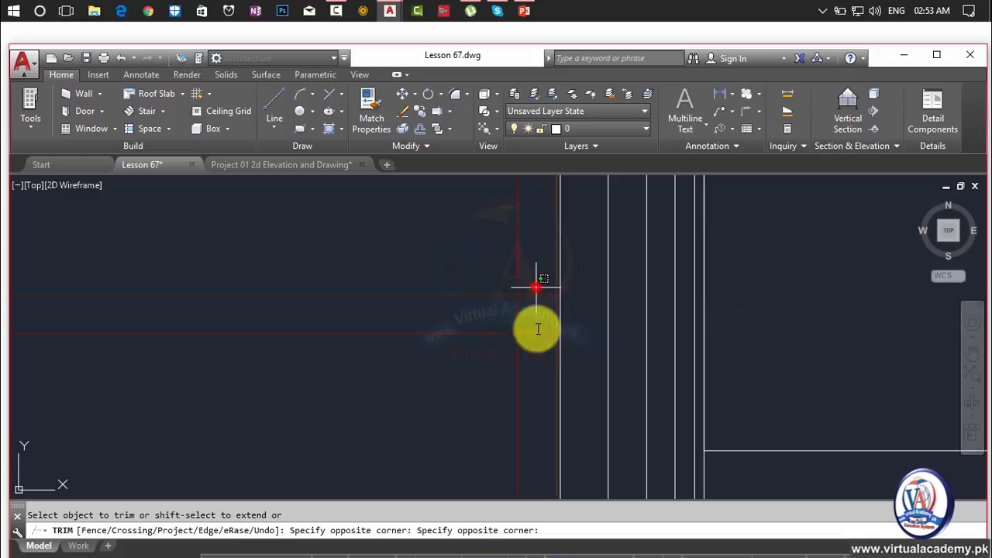
left_click(536, 379)
left_click(537, 315)
left_click(458, 321)
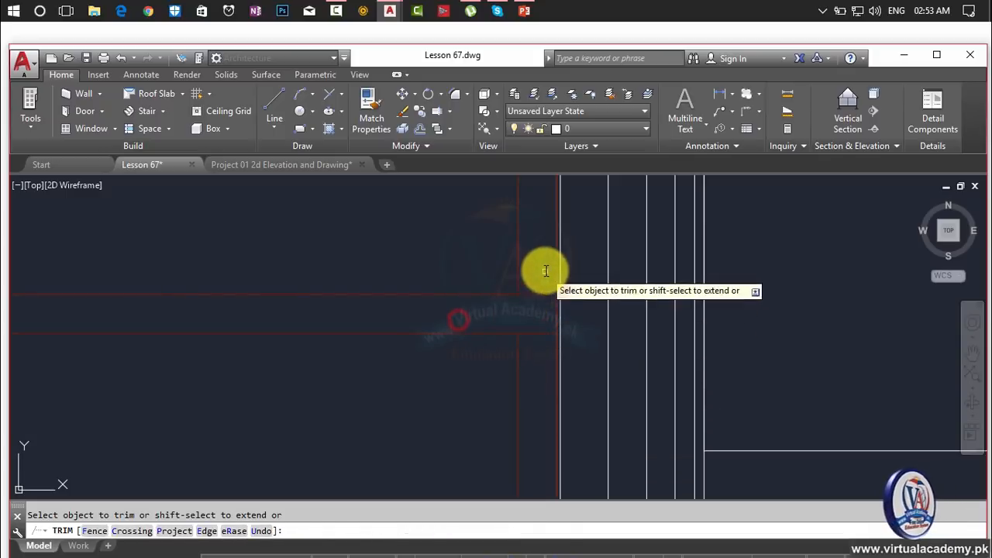
left_click(545, 270)
left_click(517, 389)
Leave trimming and erase the middle divider's original line from between its two 1" offsets
scroll(521, 389, "down", 5)
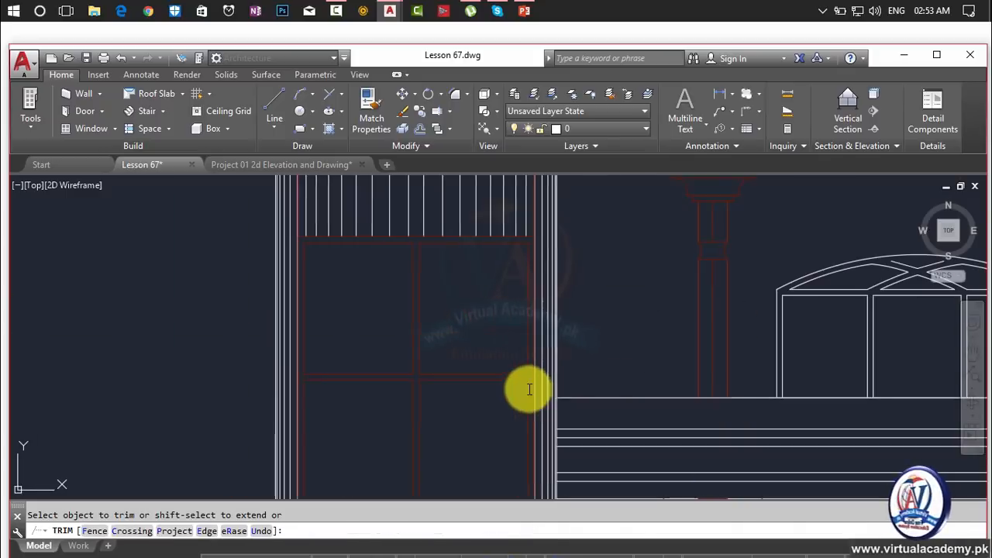
scroll(573, 308, "up", 5)
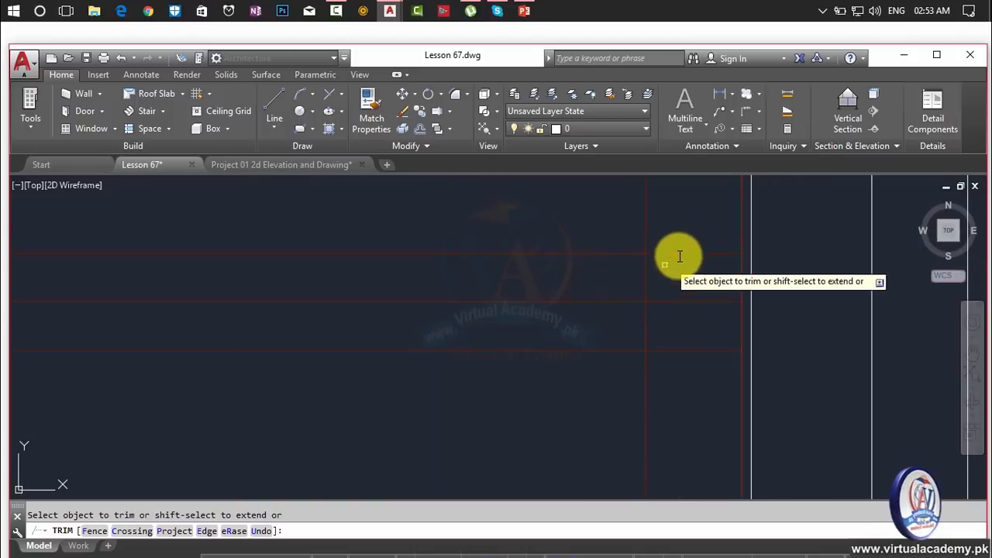
left_click(690, 238)
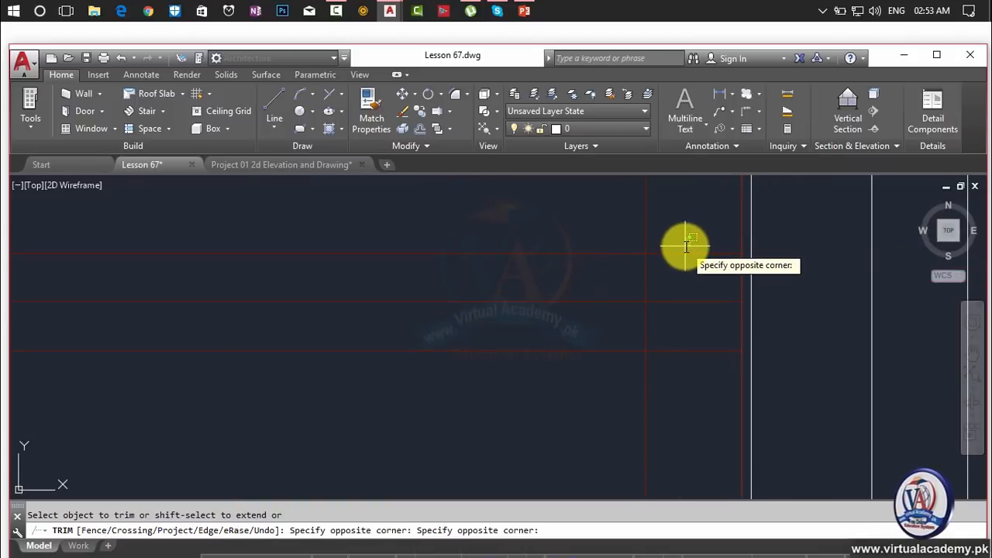
key("Escape")
left_click(600, 301)
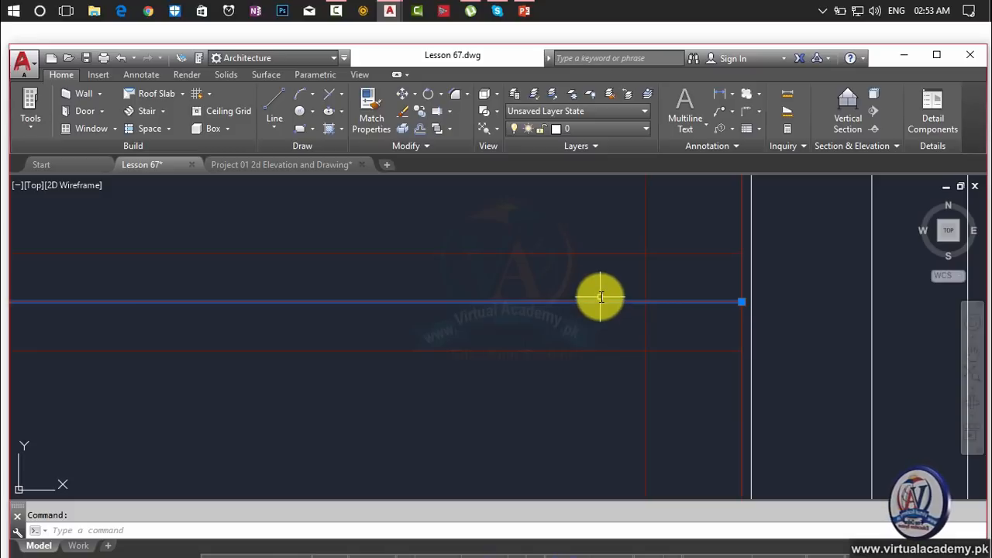
key("Delete")
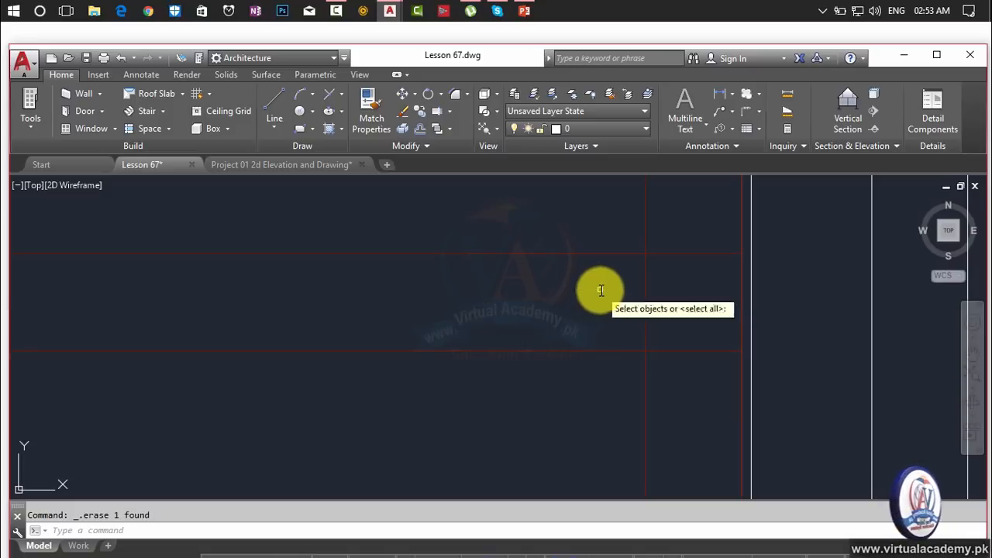
Trim the middle divider's line ends past the right inner border and the border piece between them
key("Return")
left_click(680, 235)
left_click(676, 416)
left_click(668, 298)
scroll(516, 316, "down", 3)
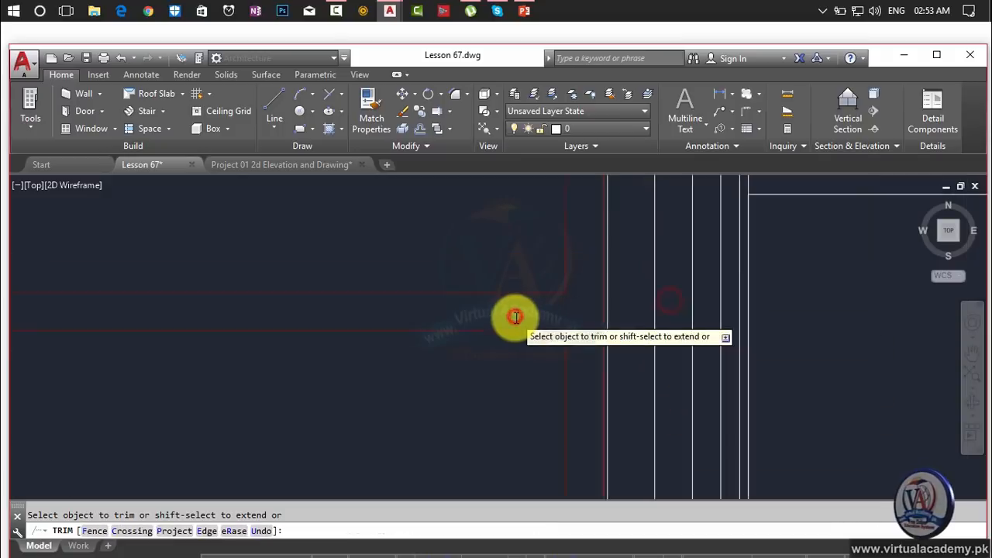
scroll(515, 316, "down", 3)
mouse_move(635, 344)
middle_mouse_down()
mouse_move(892, 326)
mouse_move(663, 378)
middle_mouse_up()
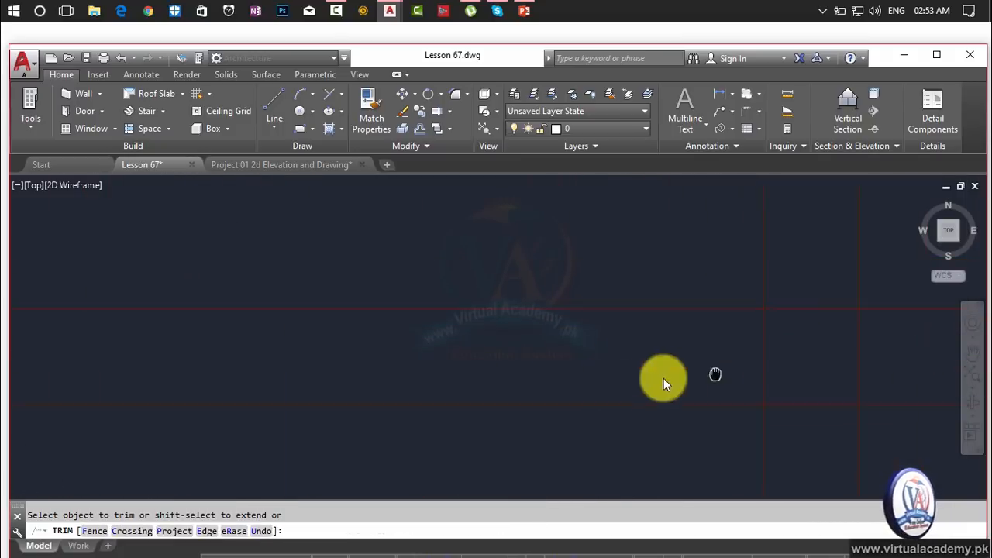
Trim the middle divider and centre strip lines inside their intersection so the crossing is open
left_click(738, 361)
left_click(476, 365)
left_click(602, 266)
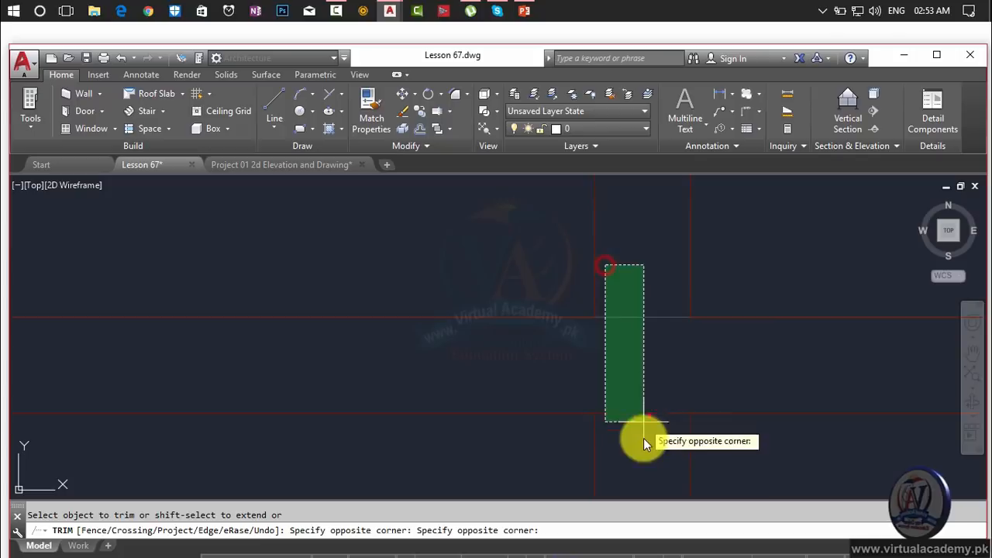
left_click(645, 456)
Trim the middle divider's line ends past the left inner border and the border piece between them
scroll(470, 365, "up", 6)
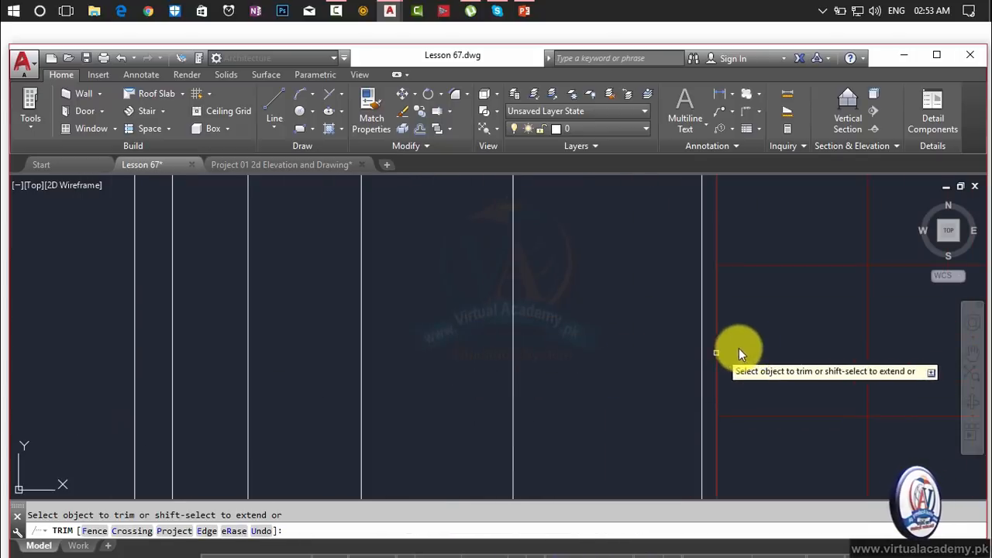
left_click(893, 329)
left_click(833, 359)
left_click(812, 251)
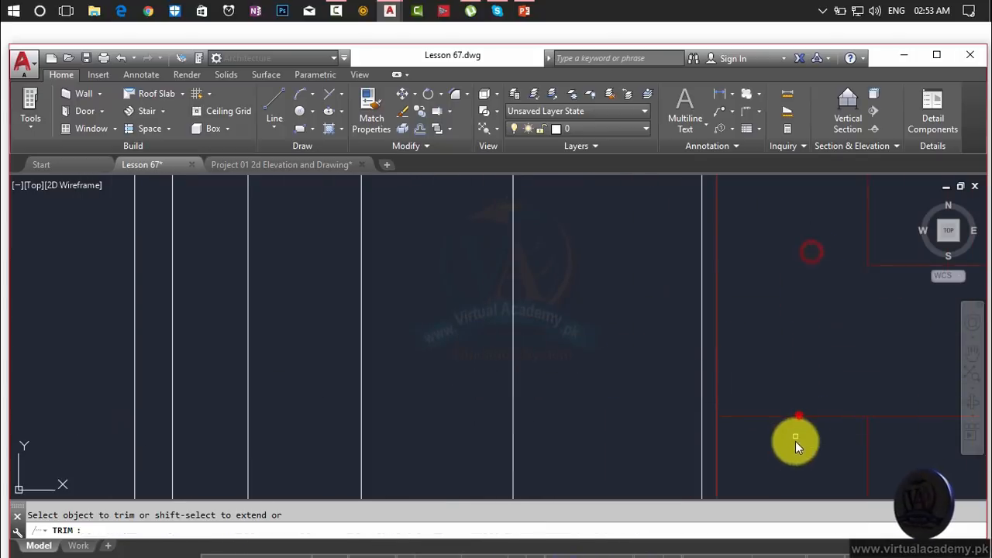
left_click(792, 417)
left_click(768, 473)
Trim the lower divider and centre strip lines inside their intersection so the crossing is open
scroll(769, 473, "down", 3)
middle_click_drag(769, 473, 472, 217)
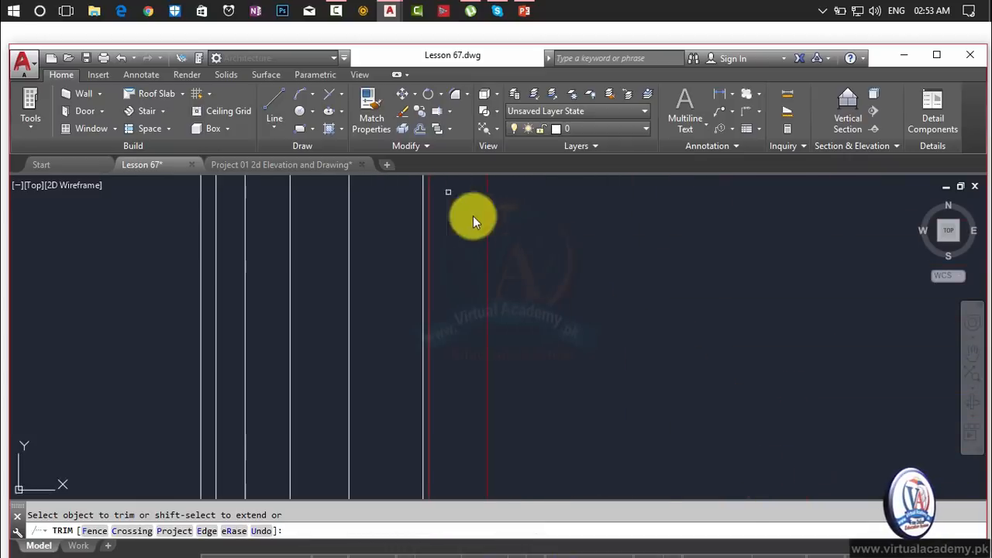
scroll(472, 217, "down", 2)
scroll(635, 402, "down", 1)
middle_click_drag(636, 403, 501, 230)
scroll(563, 303, "up", 3)
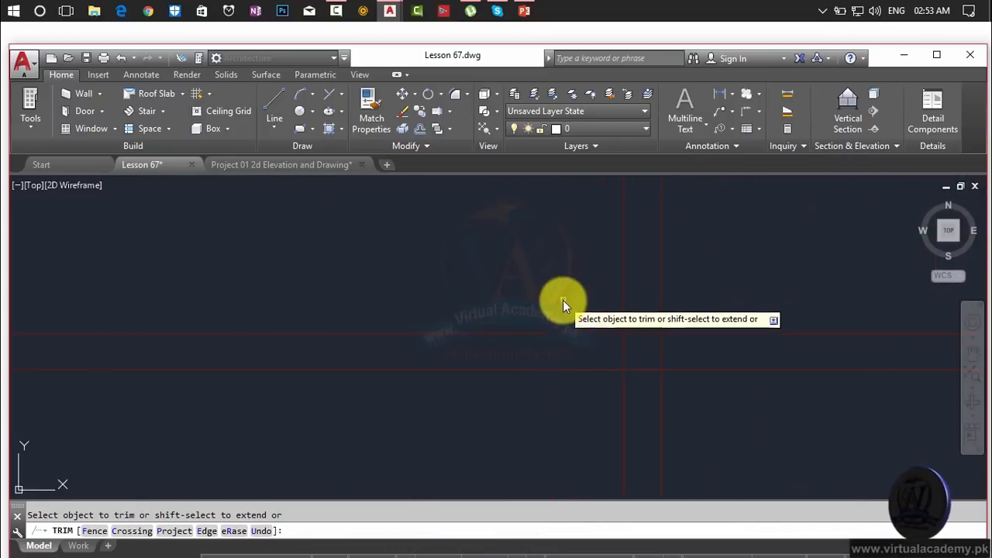
scroll(626, 318, "up", 2)
left_click(636, 329)
left_click(631, 462)
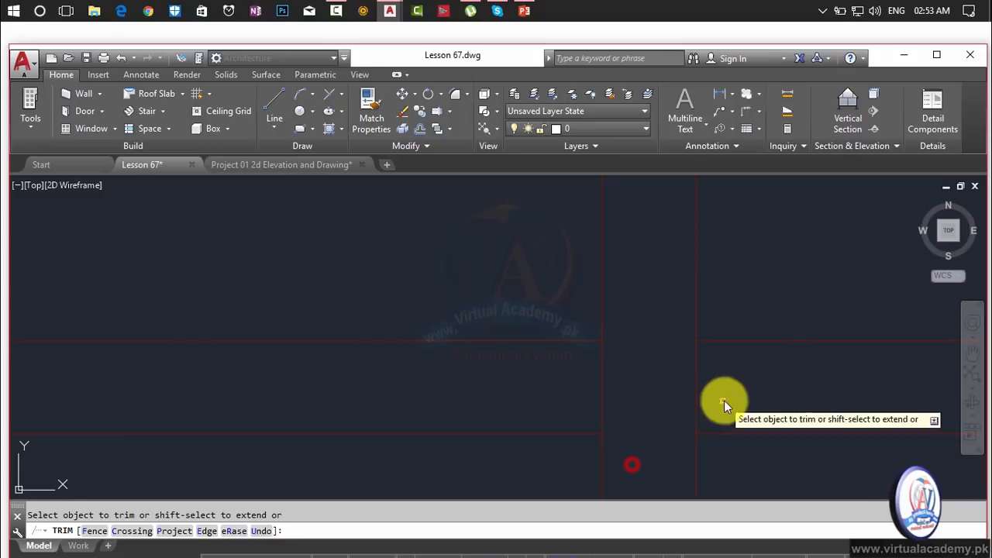
left_click(724, 400)
left_click(522, 392)
Trim the lower divider's line ends past the left inner border and the border piece between them
scroll(522, 392, "down", 2)
middle_click_drag(522, 392, 562, 360)
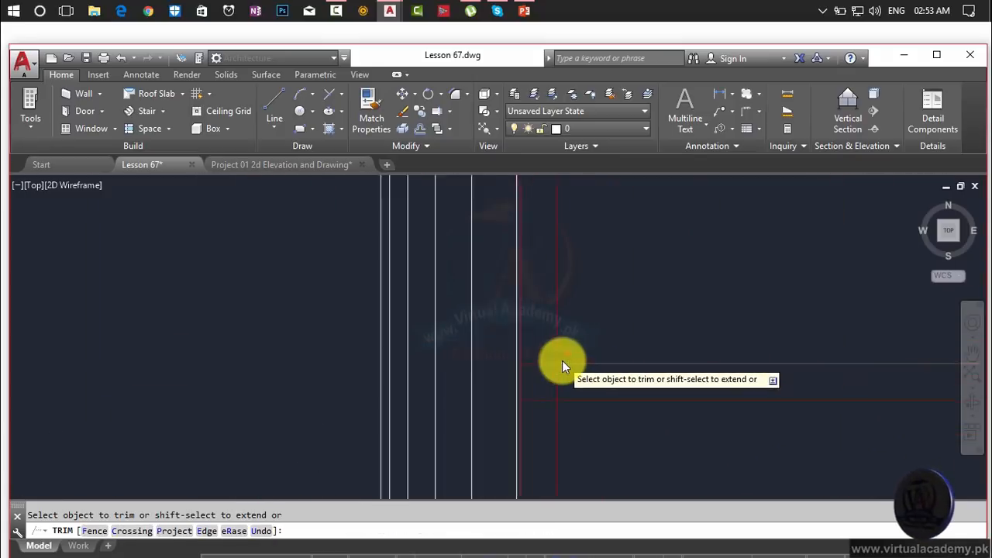
scroll(514, 353, "up", 2)
left_click(514, 353)
left_click(524, 450)
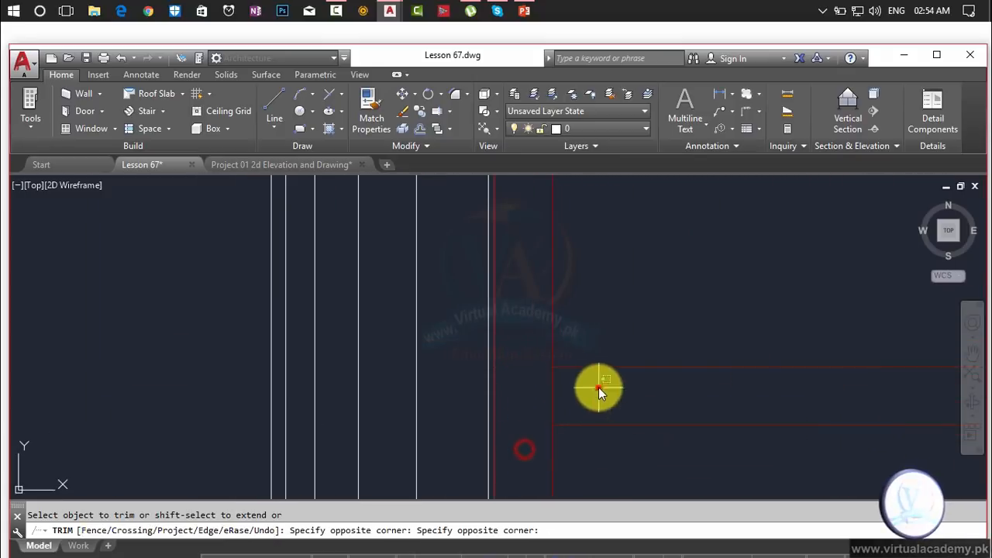
left_click(527, 396)
Trim the lower divider's line ends past the right inner border
mouse_move(527, 395)
middle_mouse_down()
mouse_move(765, 393)
mouse_move(340, 334)
mouse_move(48, 273)
middle_mouse_up()
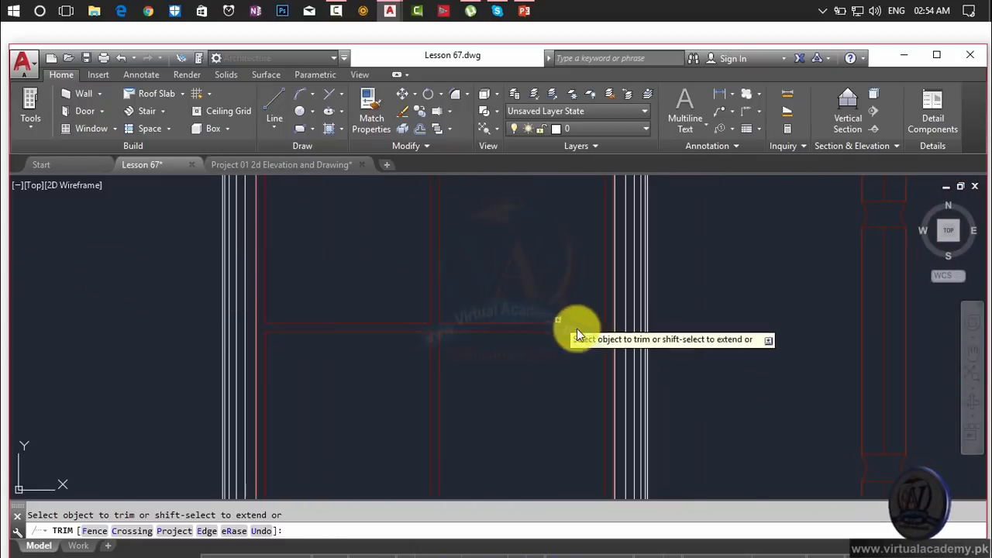
mouse_move(577, 335)
middle_mouse_down()
mouse_move(675, 336)
mouse_move(458, 325)
middle_mouse_up()
scroll(459, 316, "up", 2)
left_click(465, 274)
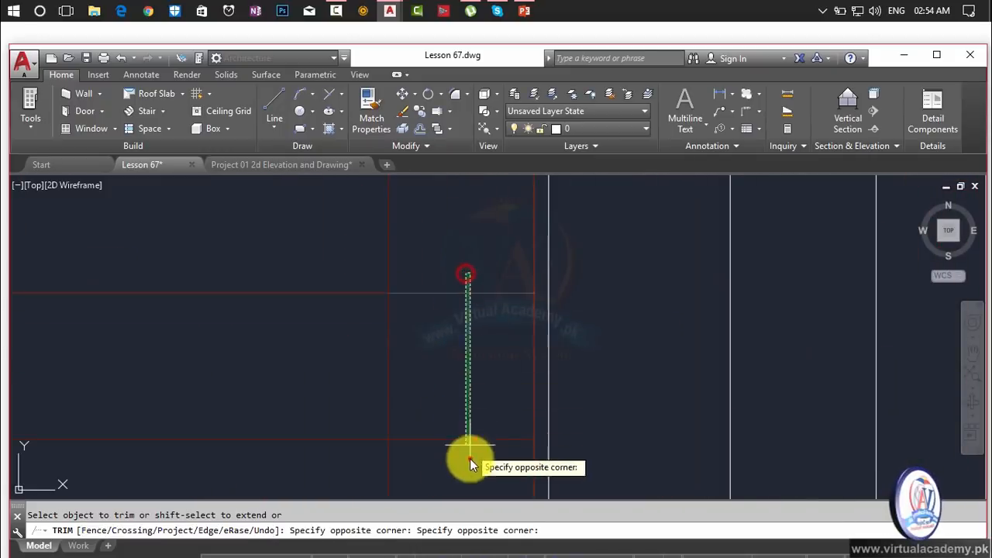
left_click(470, 458)
Trim the centre strip's line ends below the bottom inner border and the border piece between them
scroll(304, 378, "down", 2)
middle_click_drag(469, 218, 504, 314)
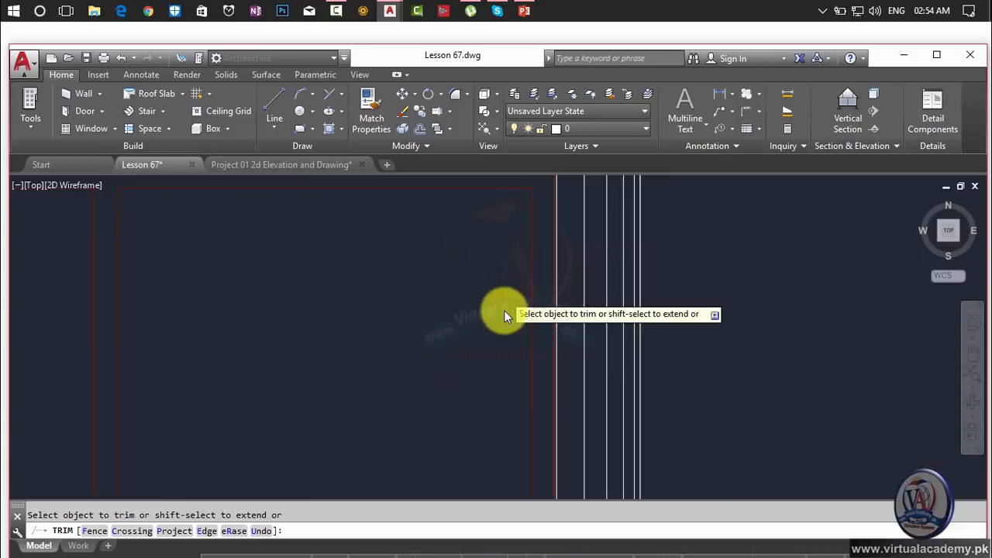
scroll(504, 314, "down", 2)
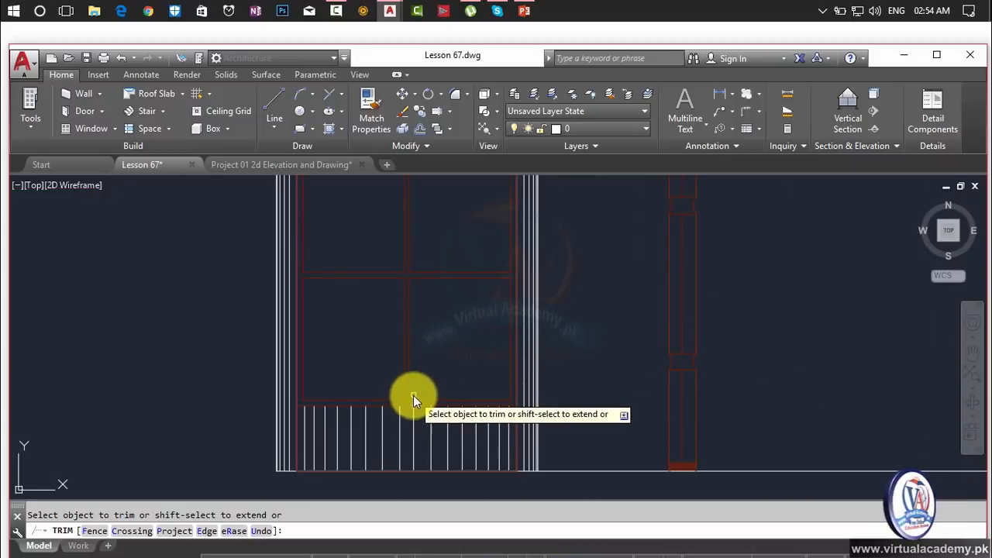
scroll(412, 401, "up", 5)
left_click(234, 327)
left_click(249, 265)
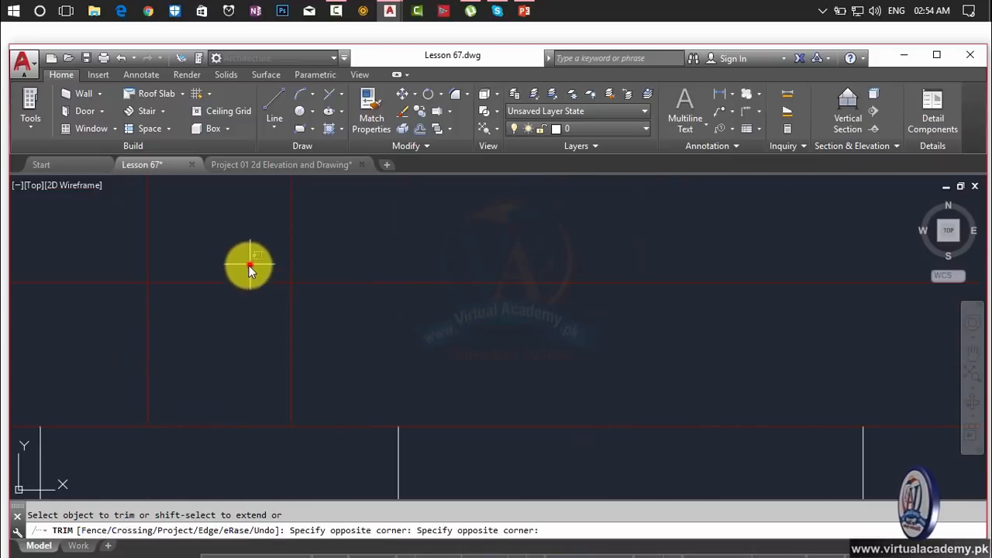
left_click(361, 348)
left_click(79, 348)
Leave trimming and erase the leftover outline edges along the outer ends of the fluted bands
scroll(261, 348, "down", 5)
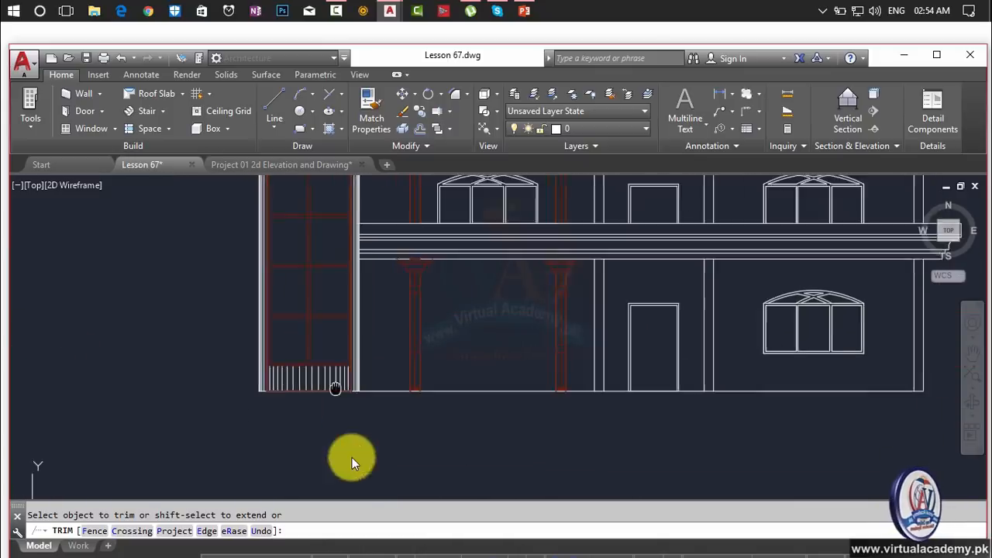
middle_click_drag(377, 336, 408, 467)
key("Escape")
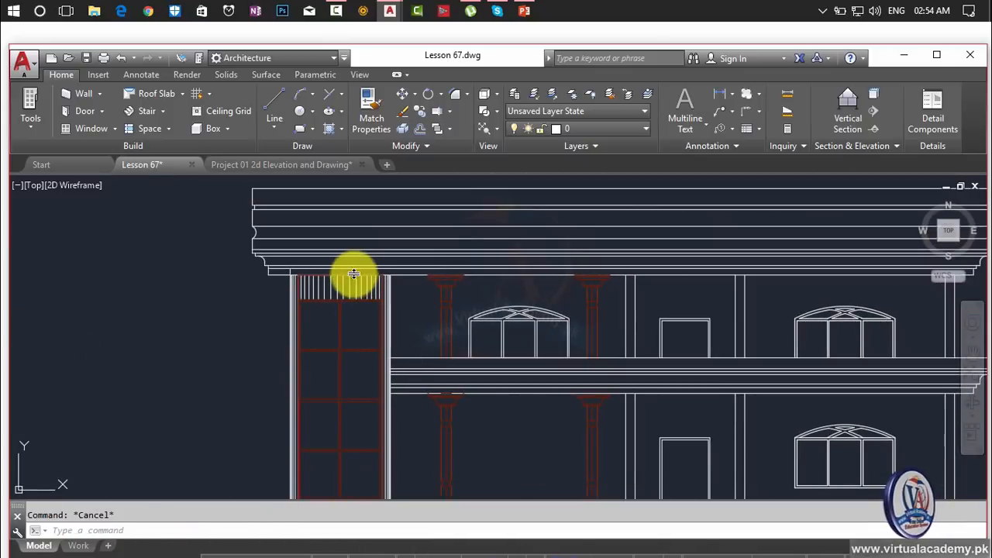
scroll(352, 288, "down", 5)
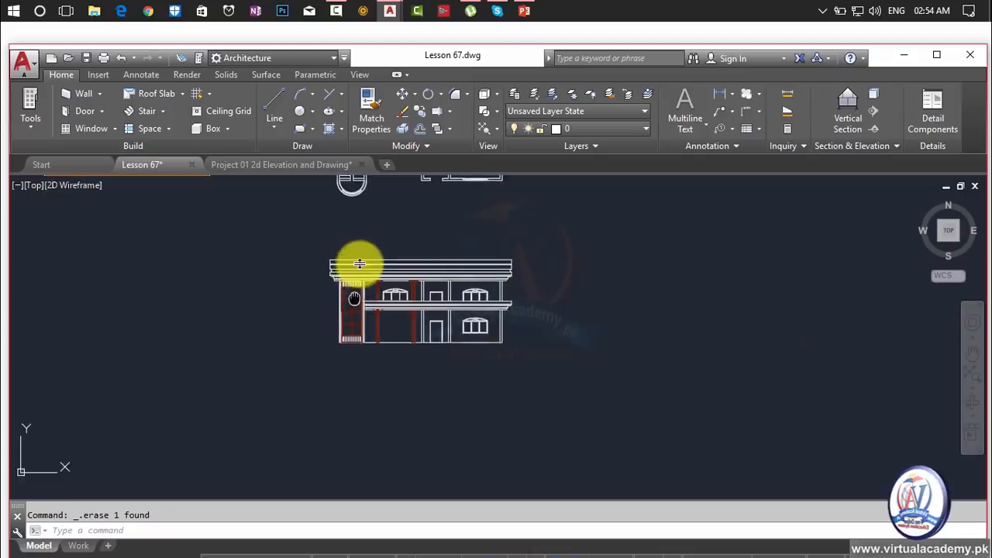
scroll(349, 290, "up", 8)
key("Delete")
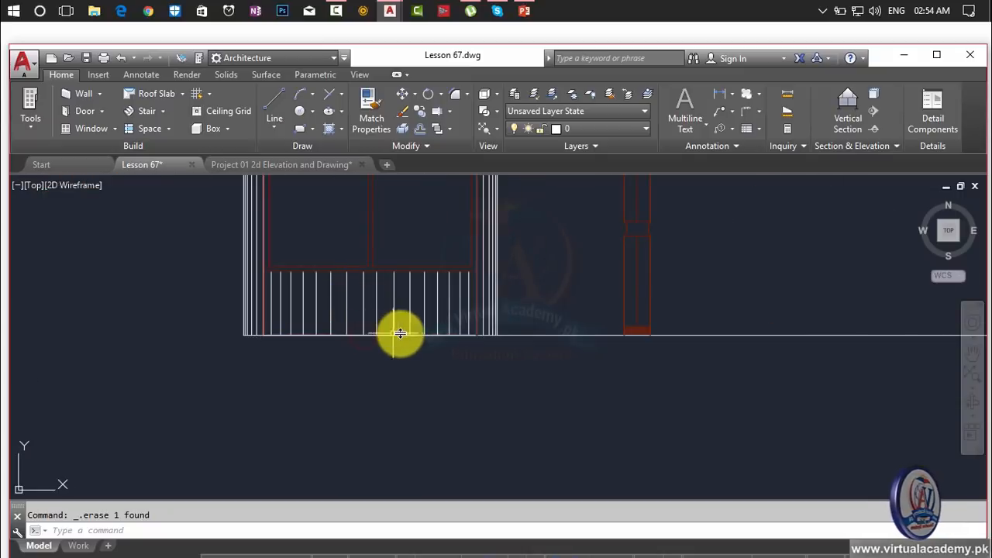
Offset the elevation's ground line 2" downward
scroll(349, 325, "down", 5)
scroll(492, 321, "down", 3)
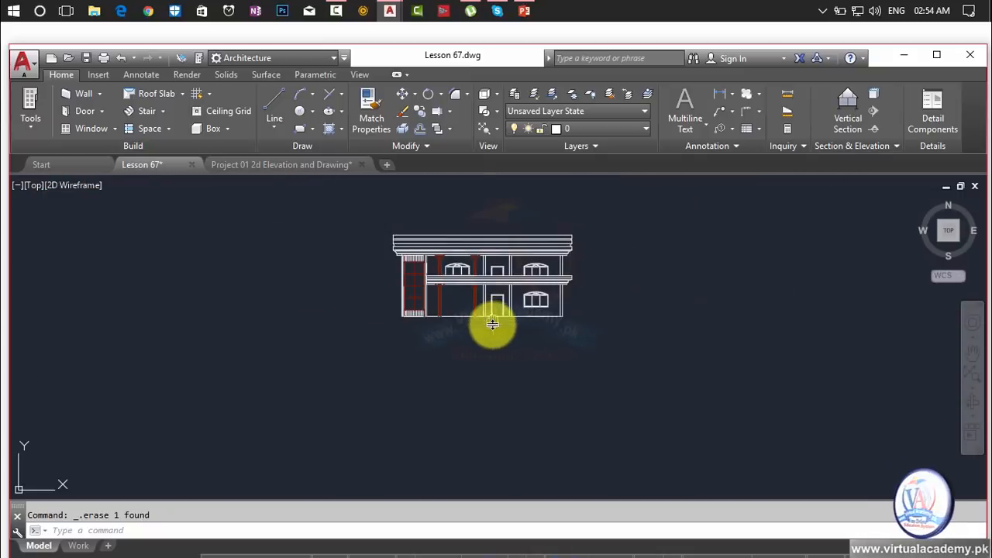
middle_click_drag(490, 321, 491, 357)
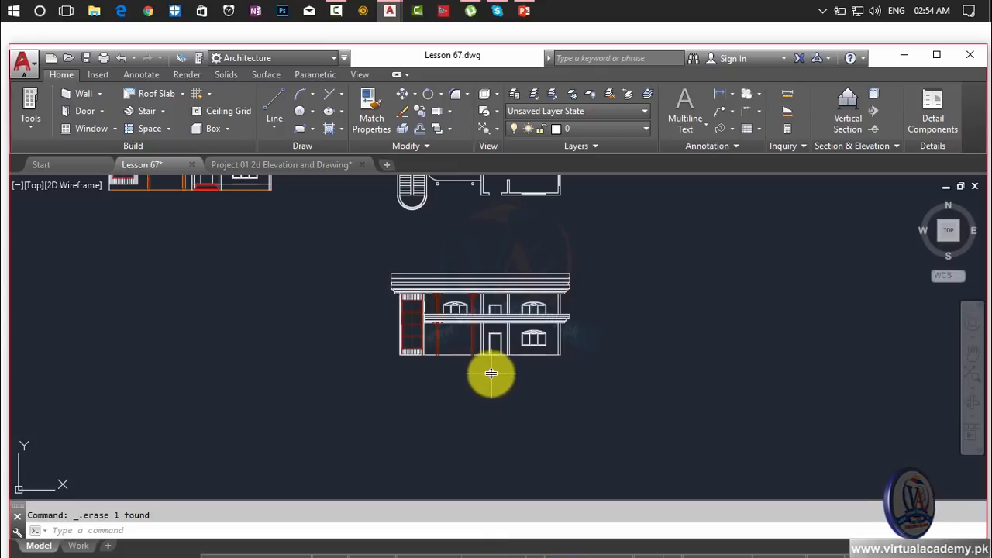
scroll(486, 368, "up", 6)
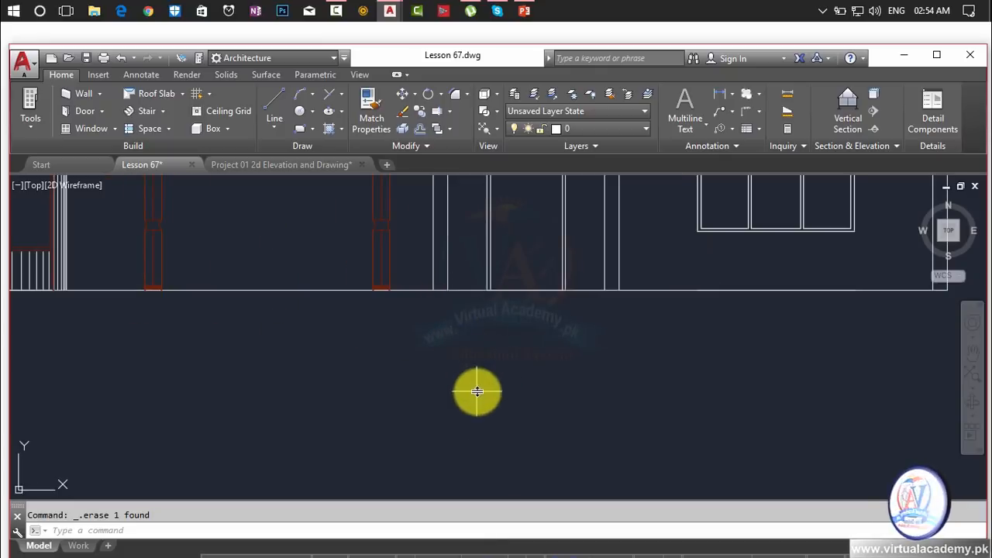
scroll(551, 344, "down", 4)
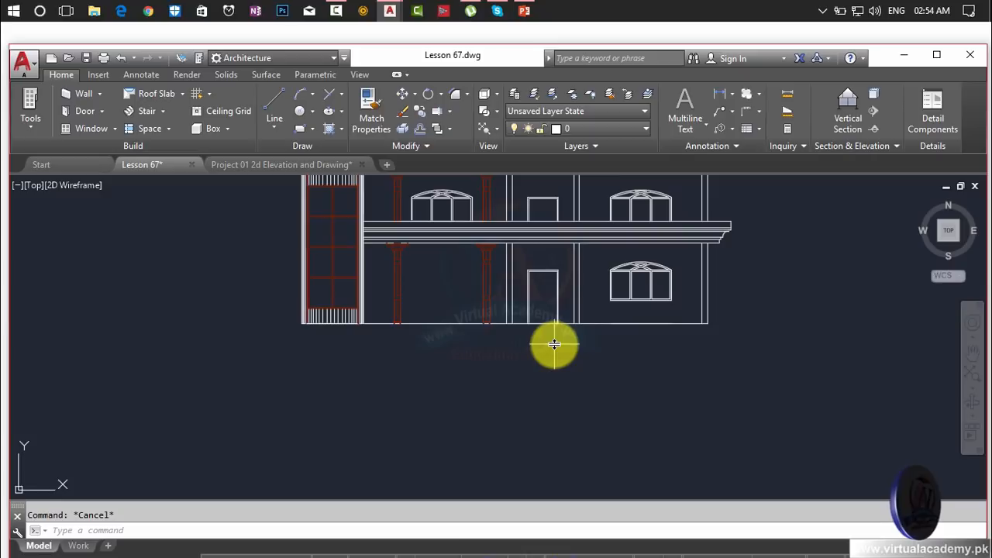
type("o")
key("Return")
type("2")
key("Return")
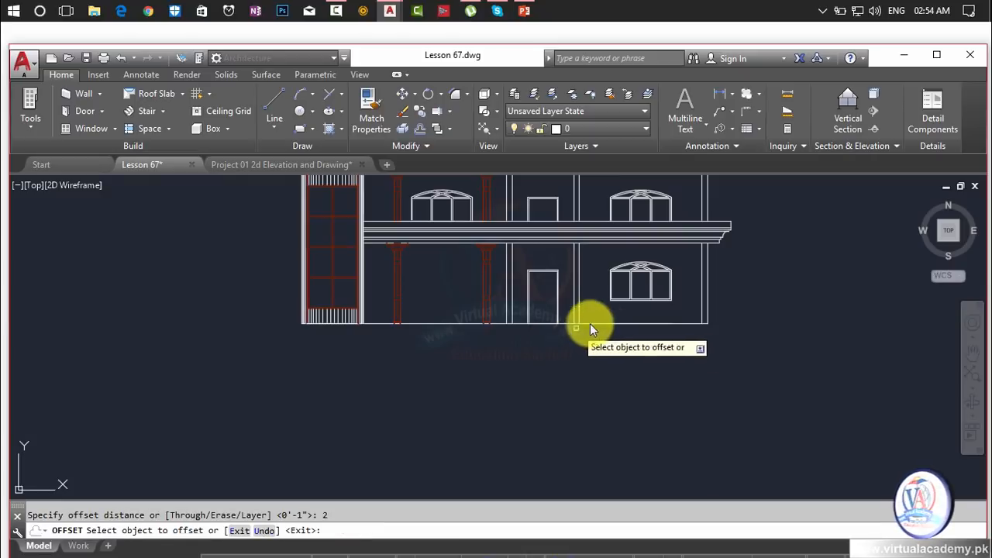
left_click(605, 324)
left_click(599, 390)
key("Escape")
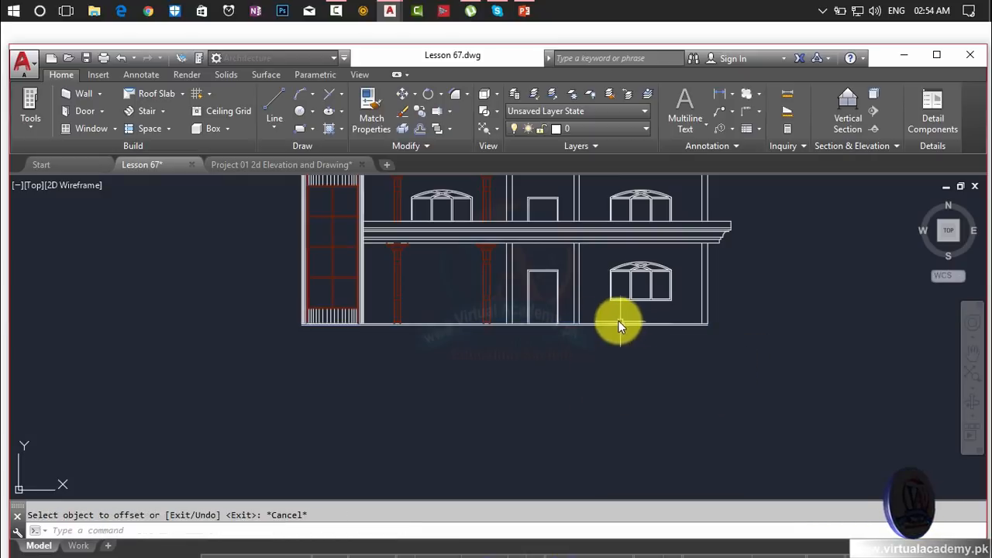
Erase the 2" offset copy of the ground line
scroll(619, 321, "up", 4)
left_click(600, 345)
left_click(601, 342)
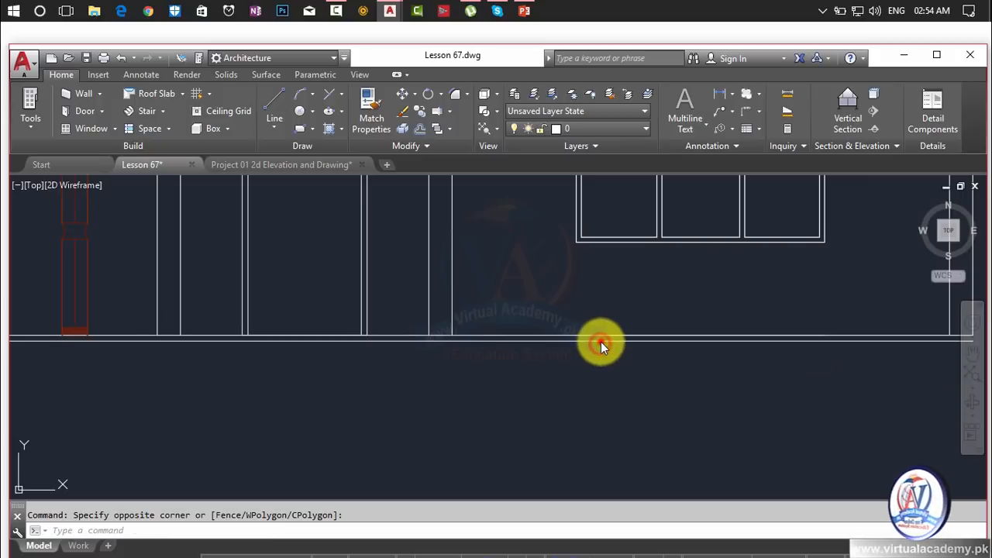
key("Delete")
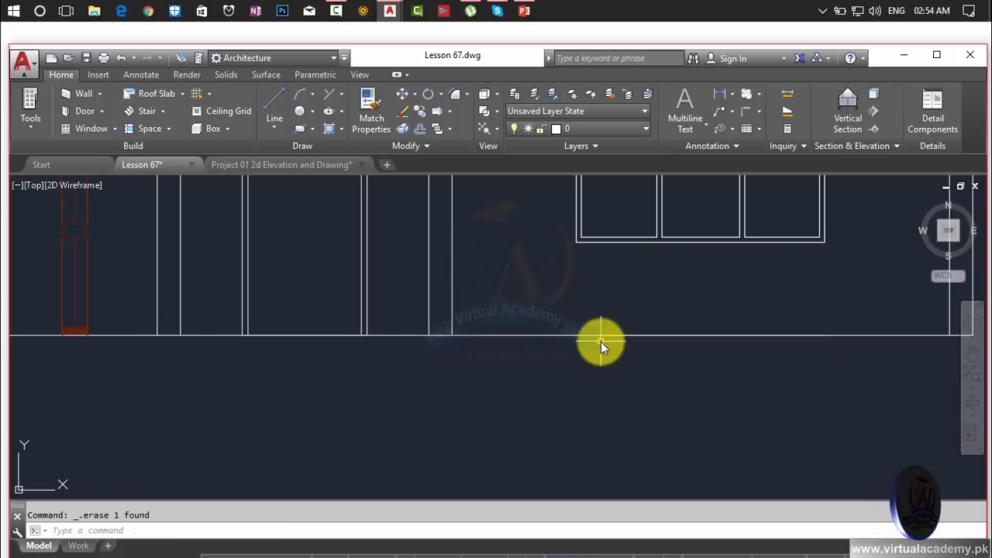
Offset the elevation's ground line 2' downward, including the separate segment below the ground-floor window
type("o")
key("Return")
type("2'")
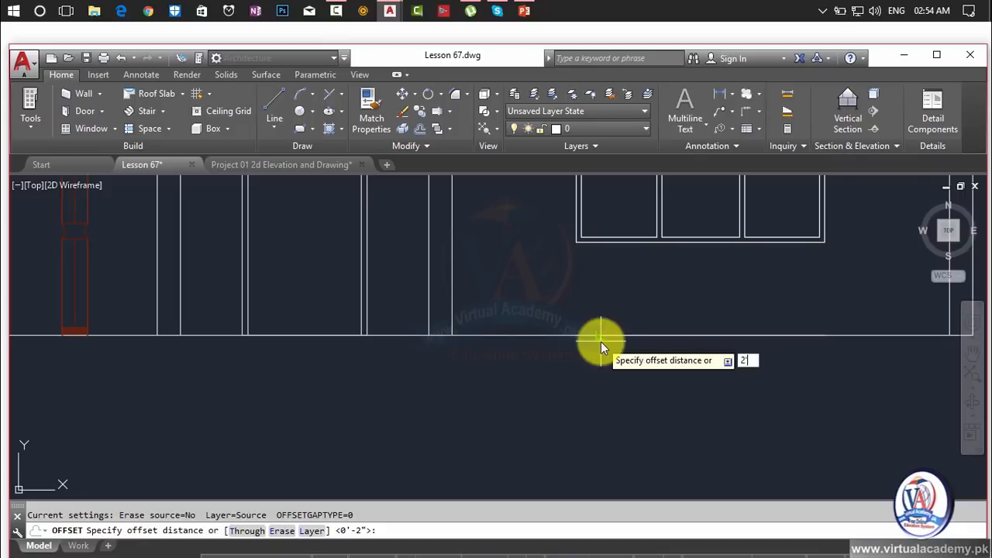
key("Return")
left_click(600, 337)
left_click(602, 406)
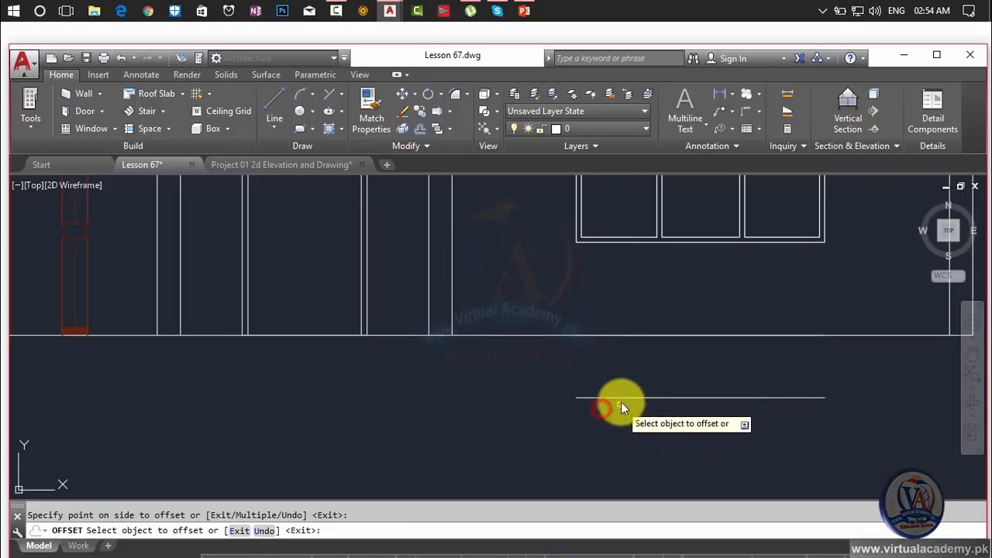
left_click(513, 341)
left_click(506, 418)
scroll(623, 417, "up", 5)
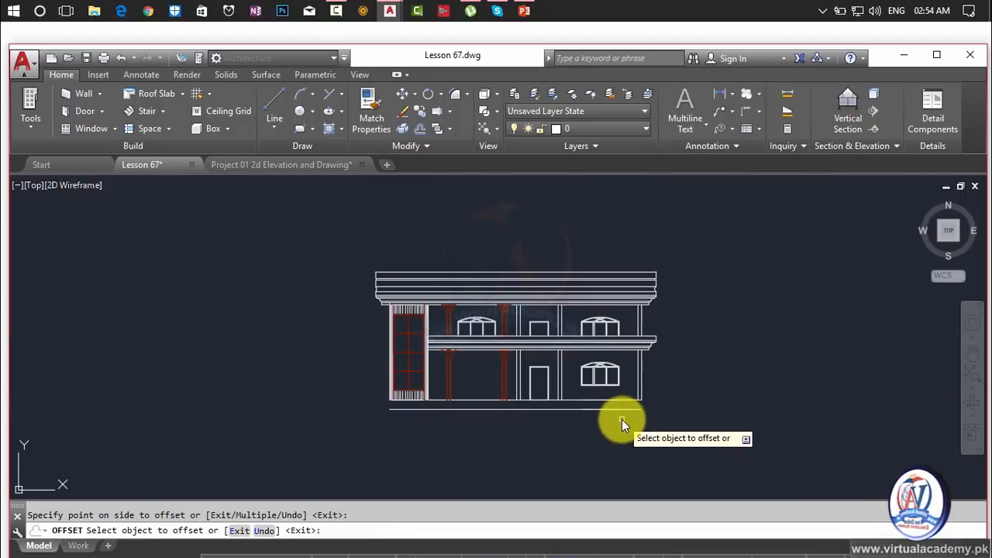
key("Escape")
scroll(640, 406, "up", 10)
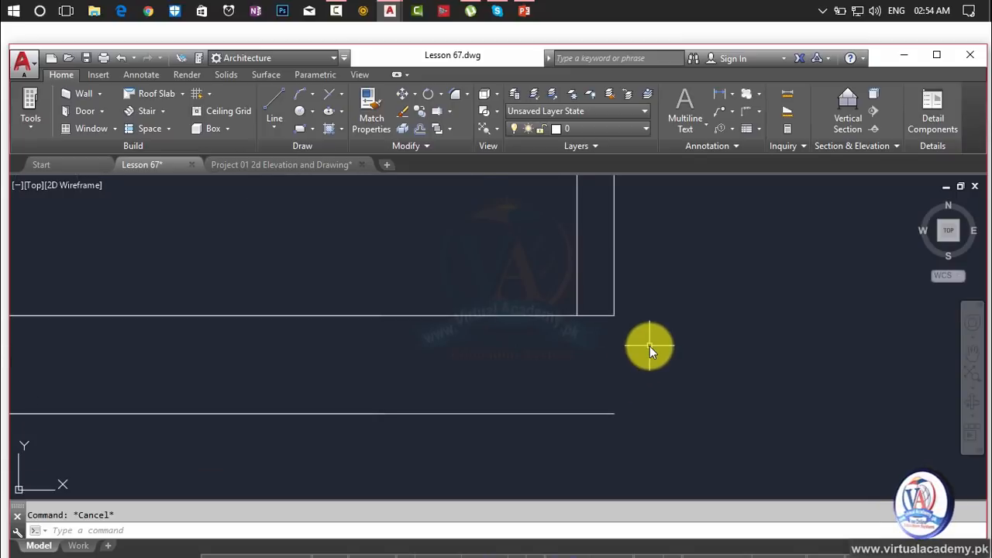
type("ex")
key("Return")
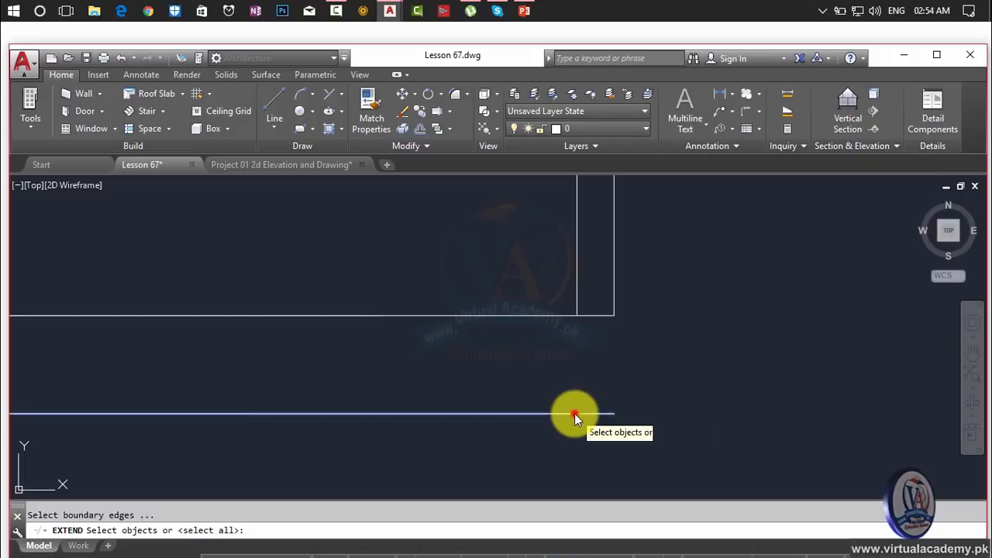
left_click(576, 414)
left_click(655, 283)
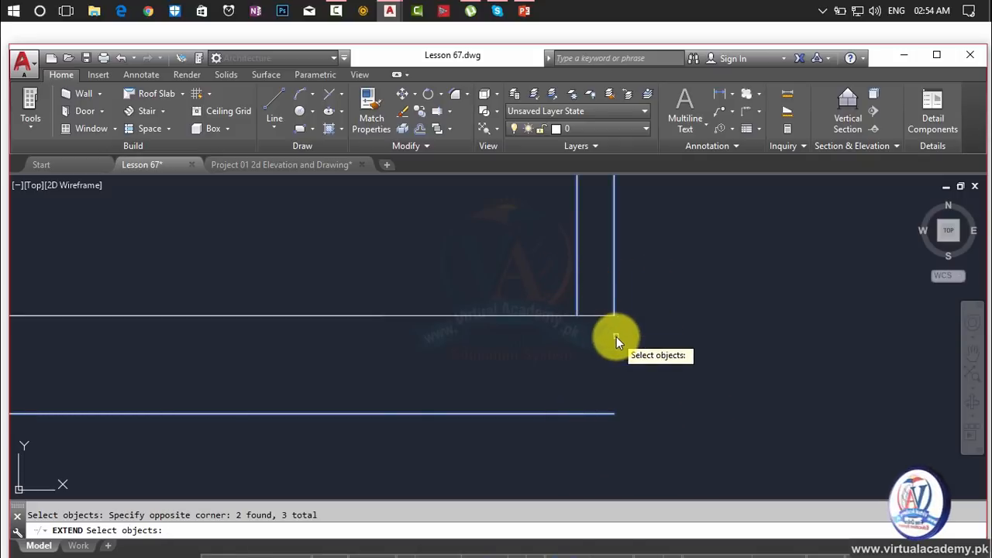
key("Escape")
Extend the two vertical lines at the building's right end down to the offset base line
type("ex")
key("Return")
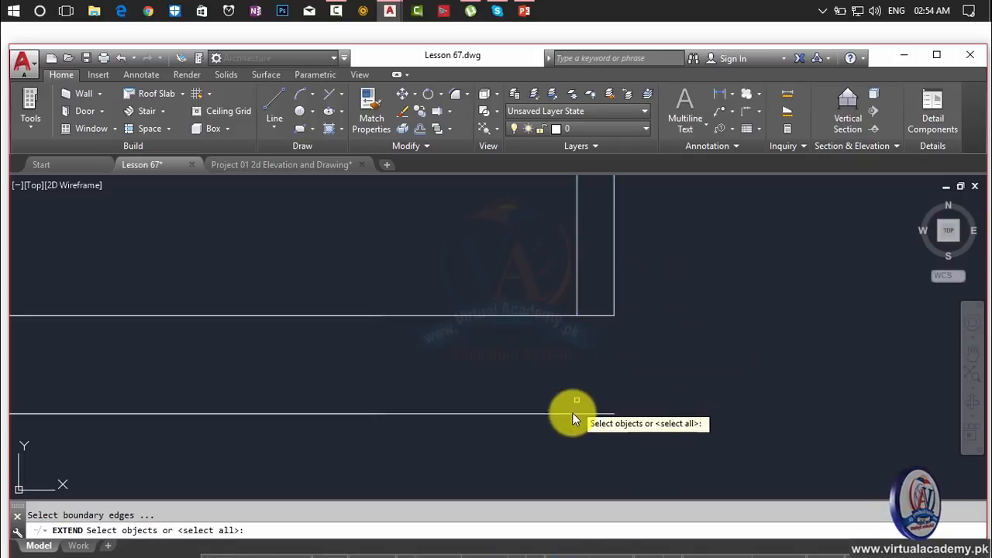
key("Return")
left_click(538, 279)
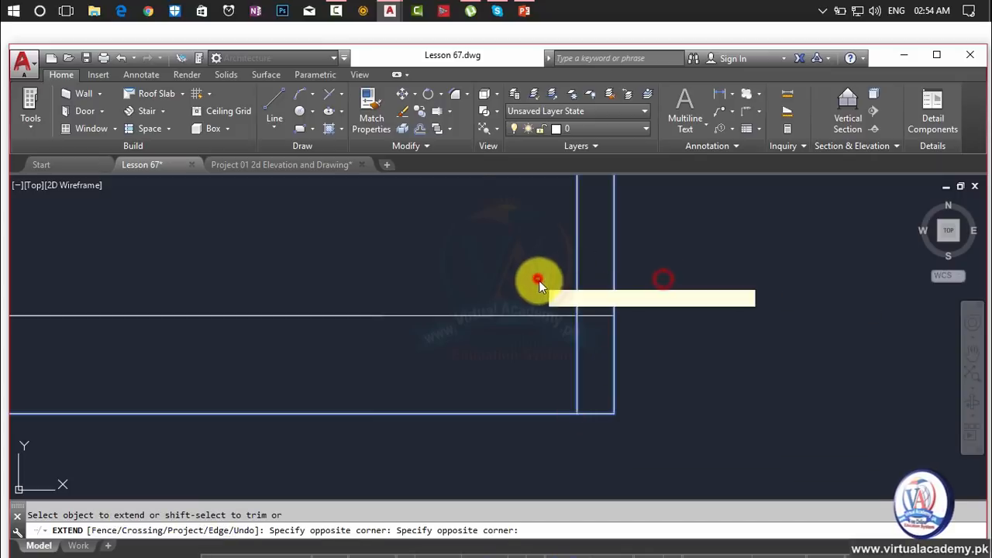
Extend the two vertical lines of the pillar between the door and window down to the offset base line
scroll(556, 298, "down", 3)
middle_click_drag(556, 297, 840, 337)
scroll(738, 309, "up", 5)
left_click(729, 310)
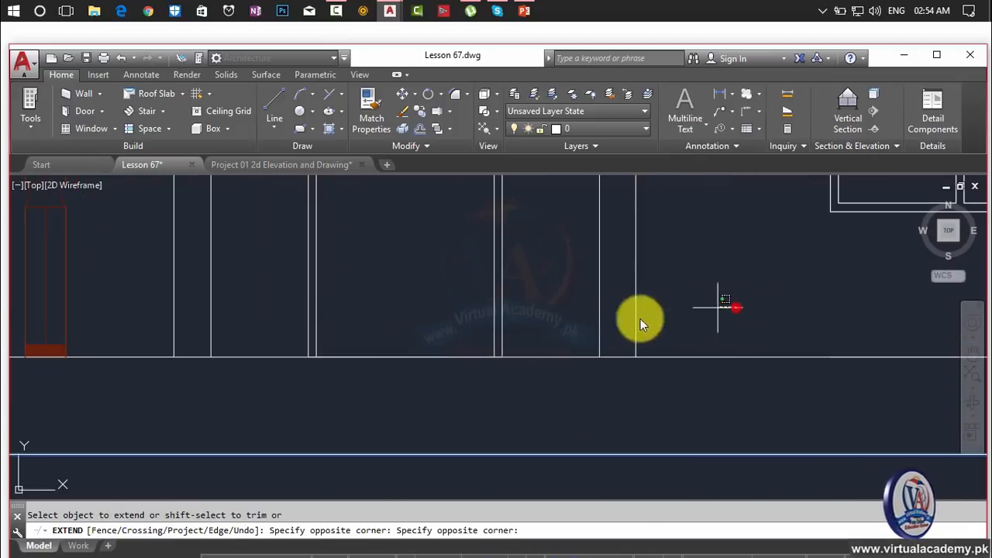
left_click(594, 338)
scroll(731, 343, "down", 3)
scroll(744, 345, "up", 6)
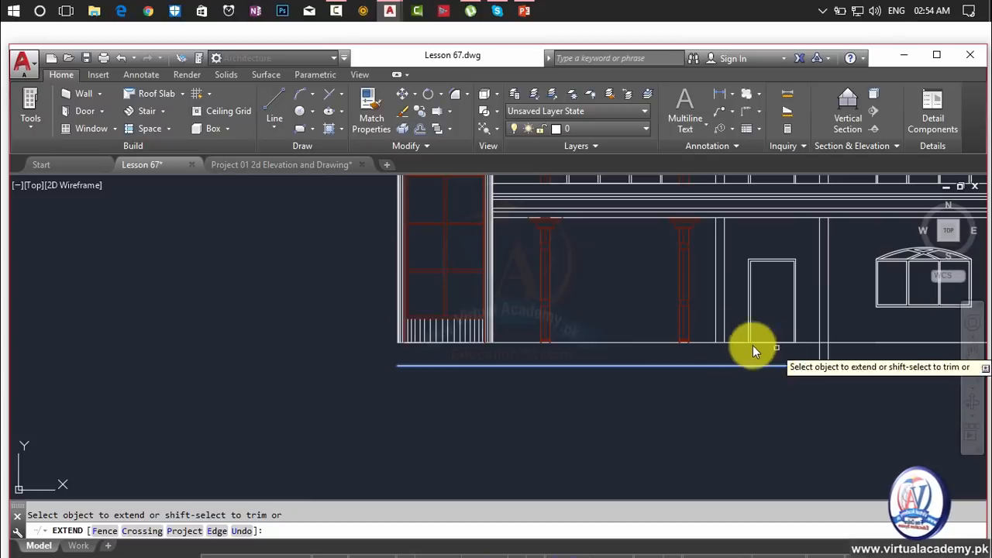
Extend the two vertical lines of the pillar between the red columns and the door down to the offset base line
left_click(738, 327)
left_click(693, 328)
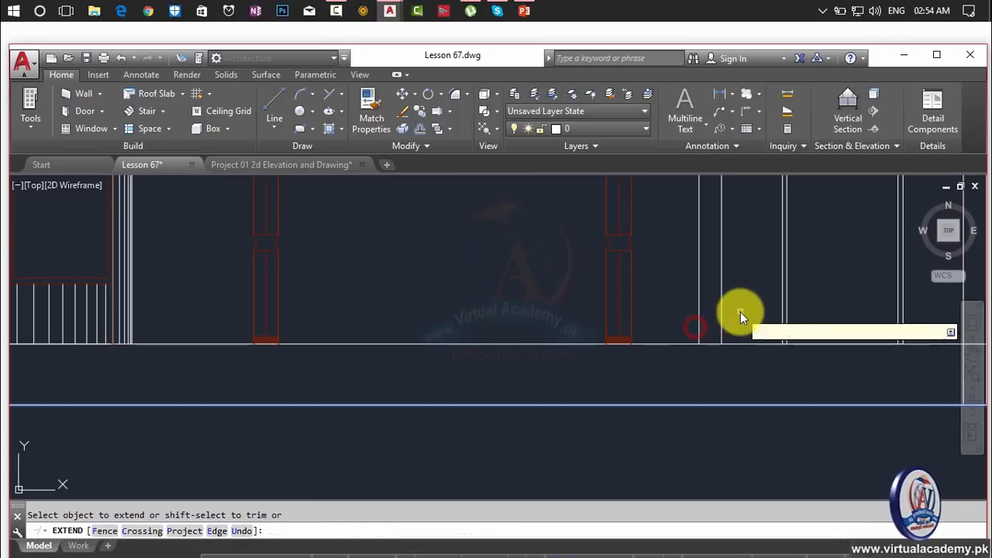
left_click(743, 311)
left_click(687, 328)
scroll(714, 359, "down", 3)
Extend the vertical shaft lines of both ground-floor red columns down to the offset base line
scroll(742, 380, "up", 5)
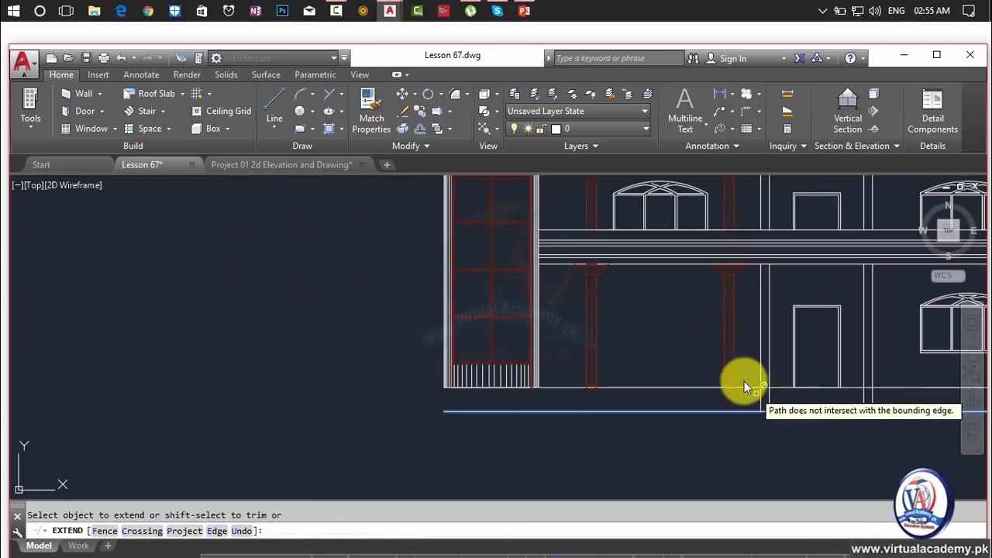
left_click(739, 362)
left_click(591, 386)
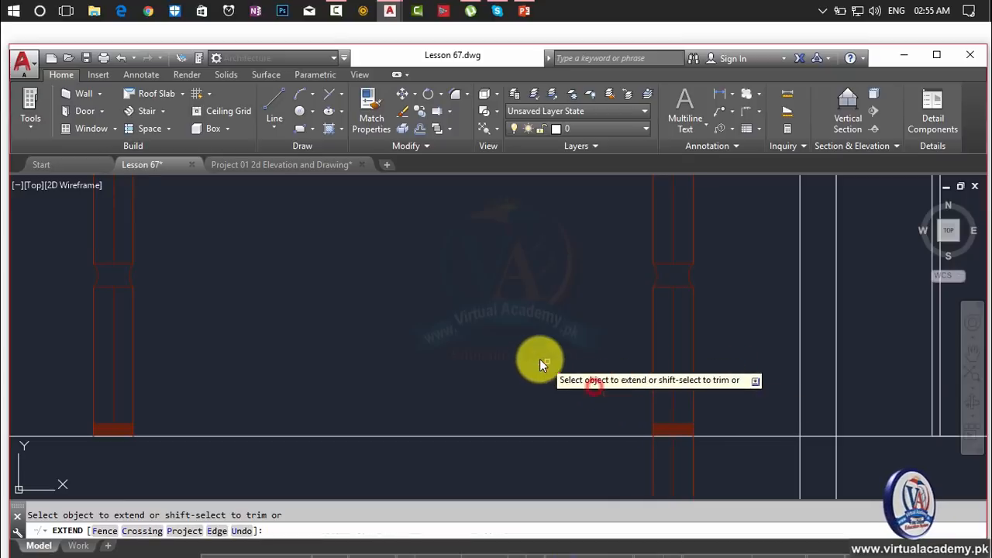
scroll(717, 357, "down", 3)
scroll(586, 370, "up", 2)
scroll(616, 361, "up", 3)
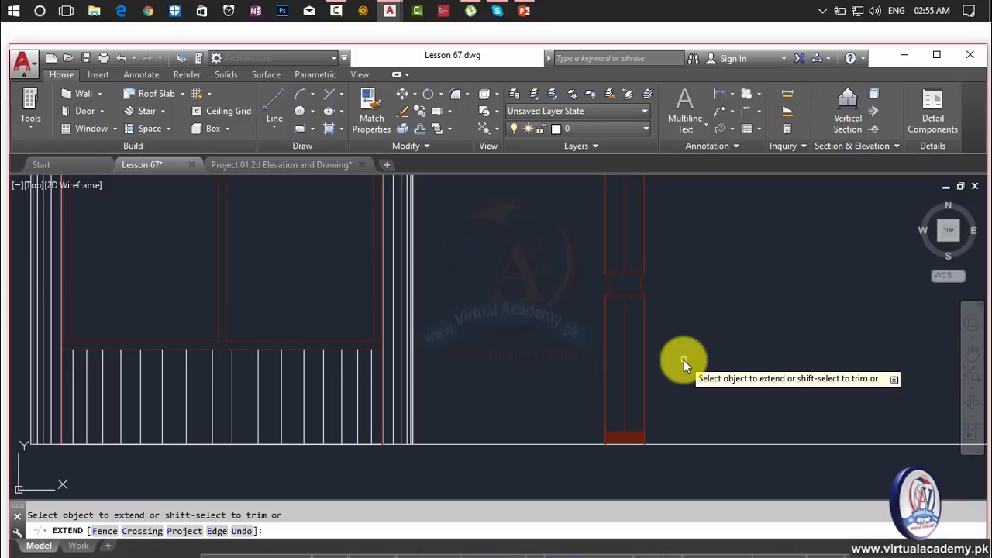
left_click(684, 359)
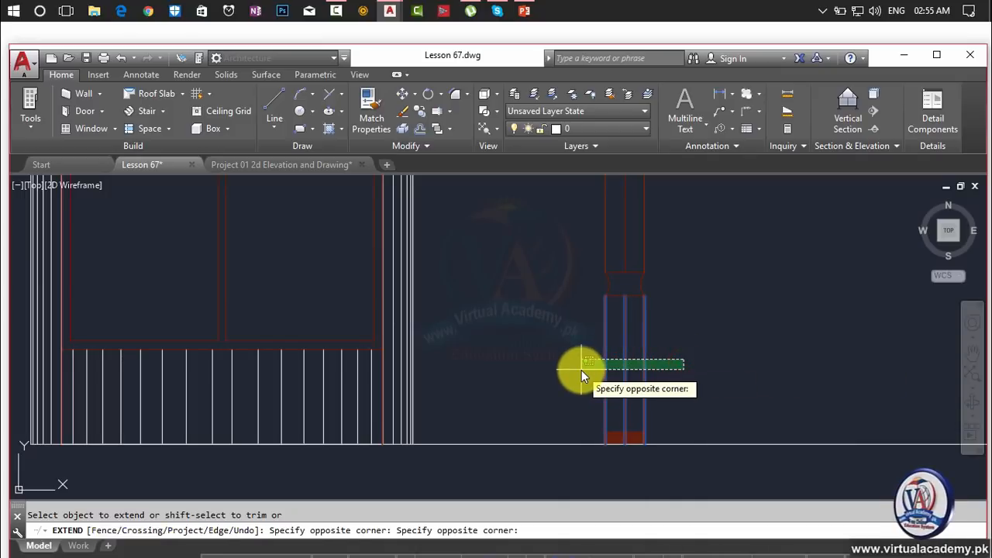
left_click(581, 369)
left_click(655, 389)
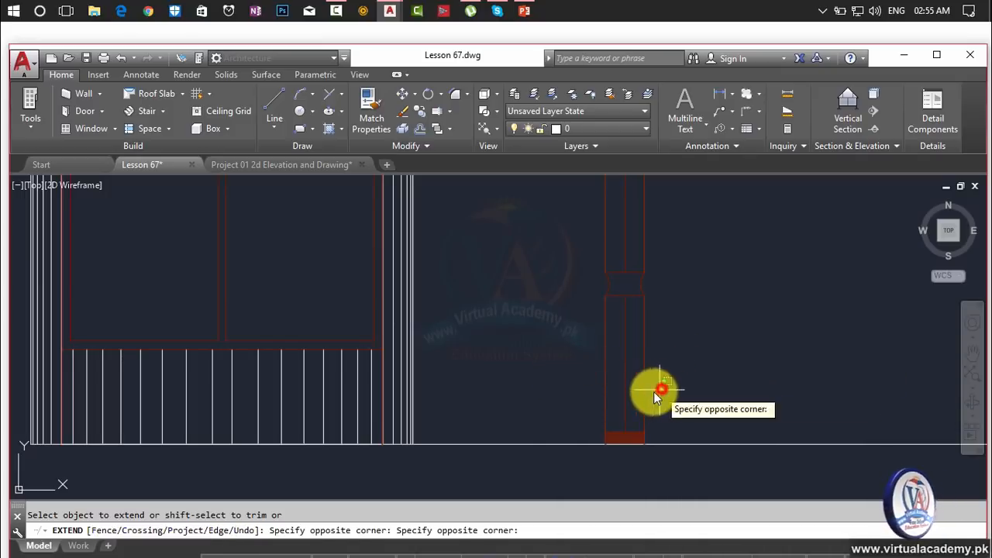
left_click(589, 413)
scroll(678, 399, "down", 3)
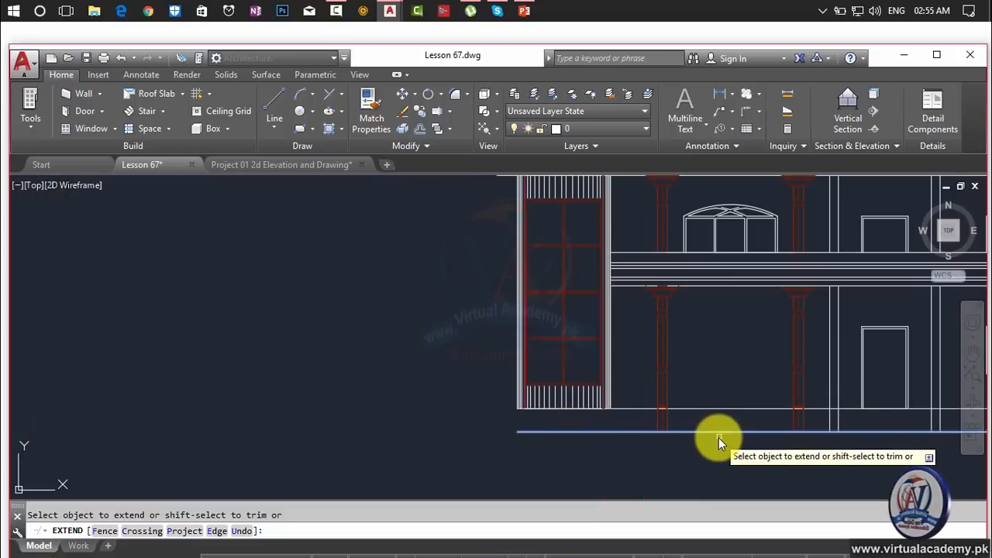
Extend the outermost vertical line of the framed panel column at the building's left end down to the base line
middle_click_drag(739, 421, 551, 365)
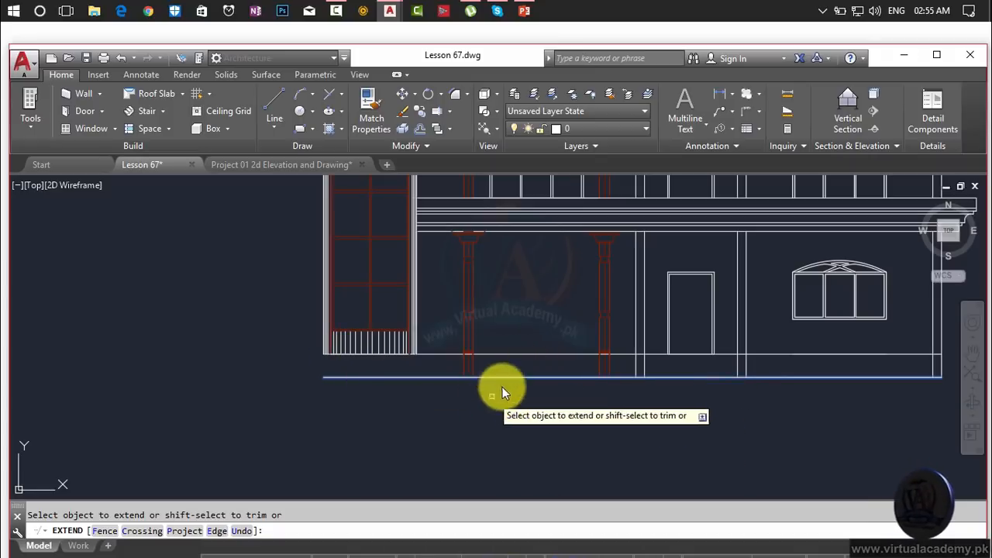
scroll(353, 377, "up", 5)
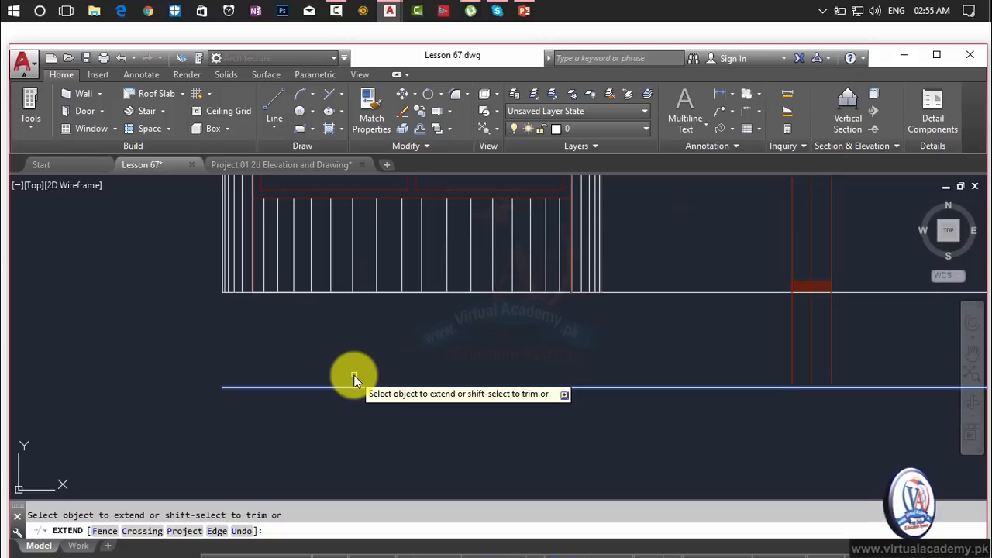
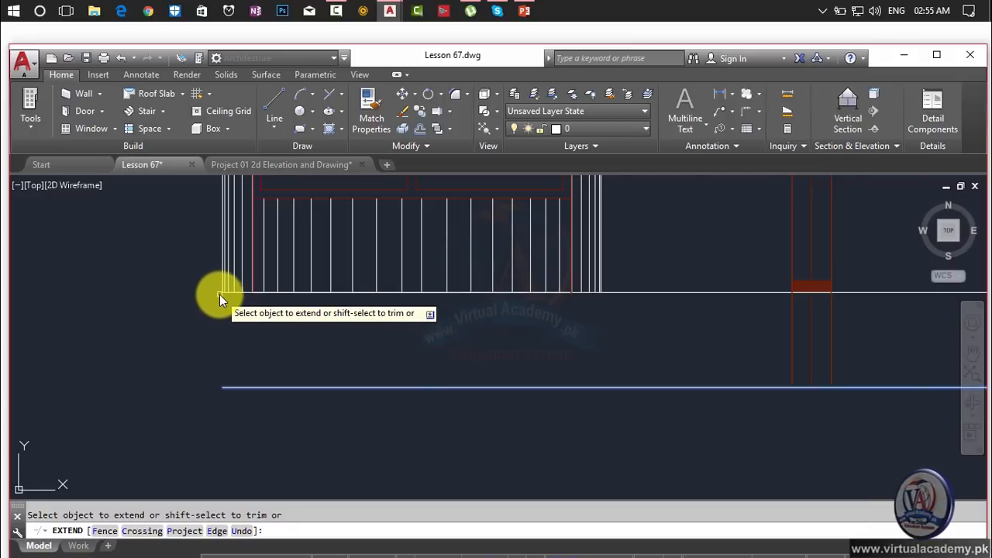
scroll(220, 293, "up", 3)
left_click(226, 253)
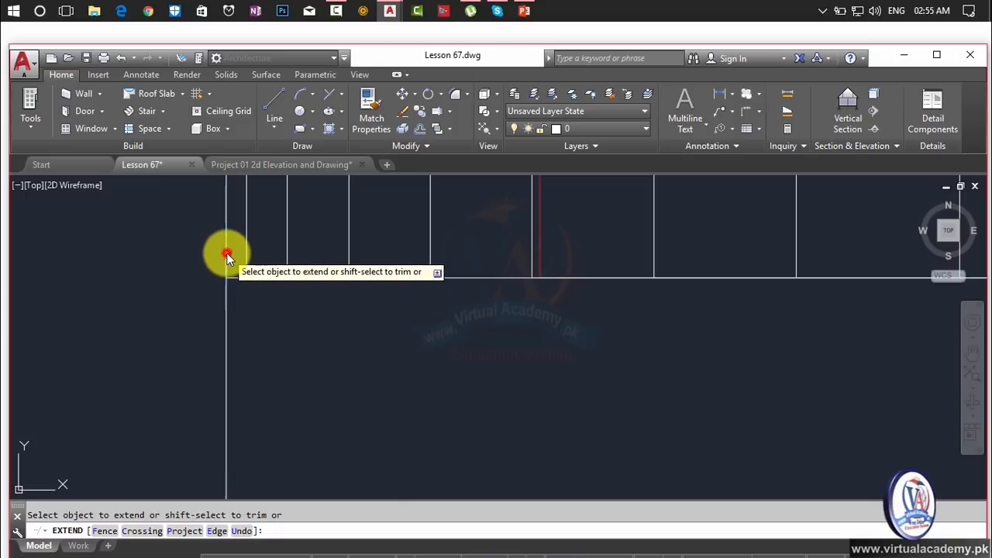
scroll(486, 353, "down", 5)
scroll(486, 353, "down", 3)
middle_click_drag(582, 380, 270, 365)
scroll(271, 365, "up", 5)
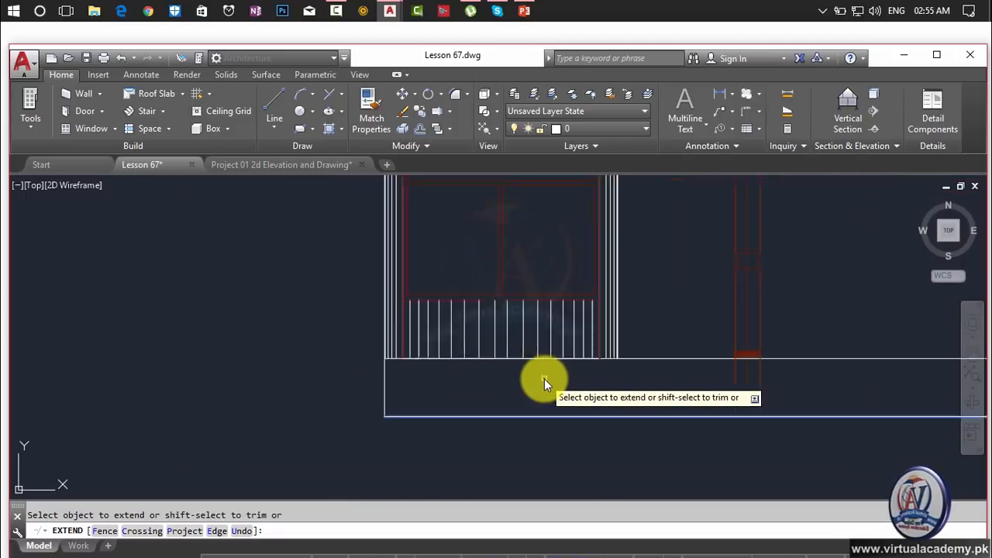
scroll(543, 381, "down", 2)
middle_click_drag(617, 388, 341, 390)
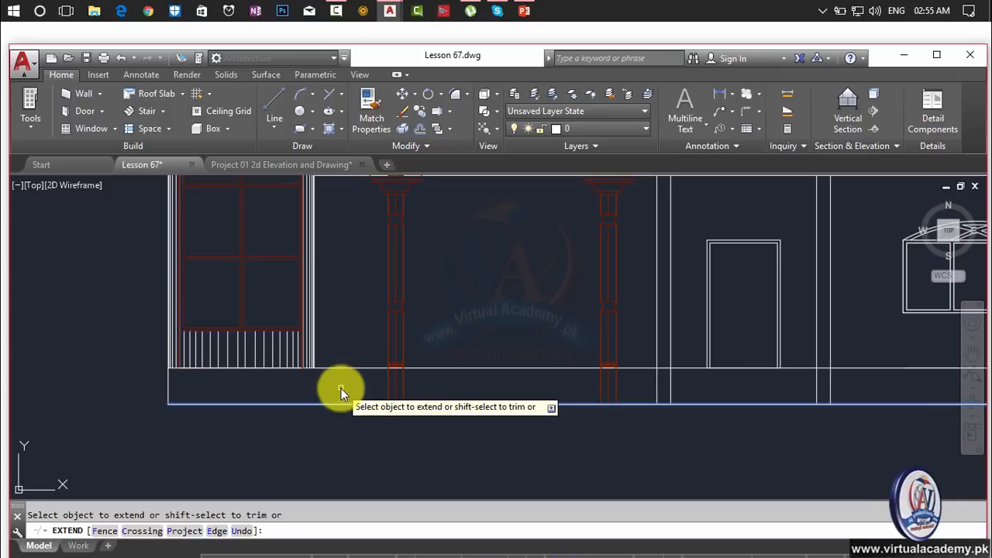
key("Escape")
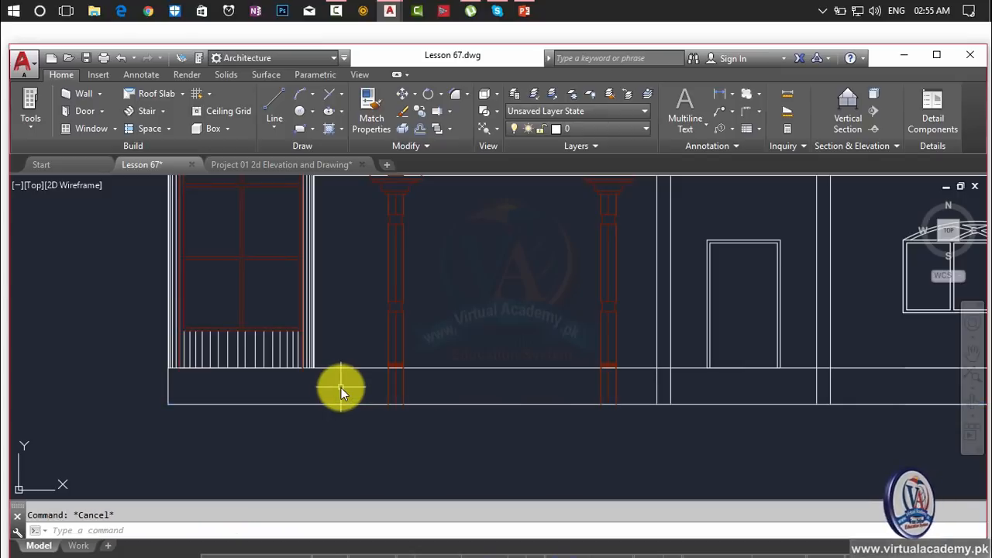
Trim the upper ground line between the framed panel column and the door-side pillar, in the gaps around the two red columns
type("tr")
key("Return")
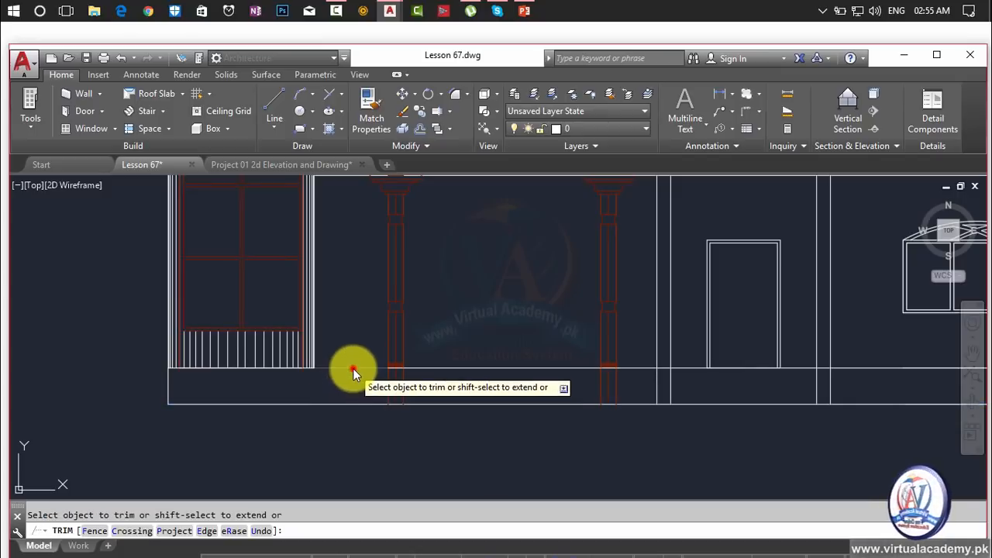
left_click(353, 369)
left_click(506, 332)
left_click(490, 379)
scroll(520, 367, "down", 2)
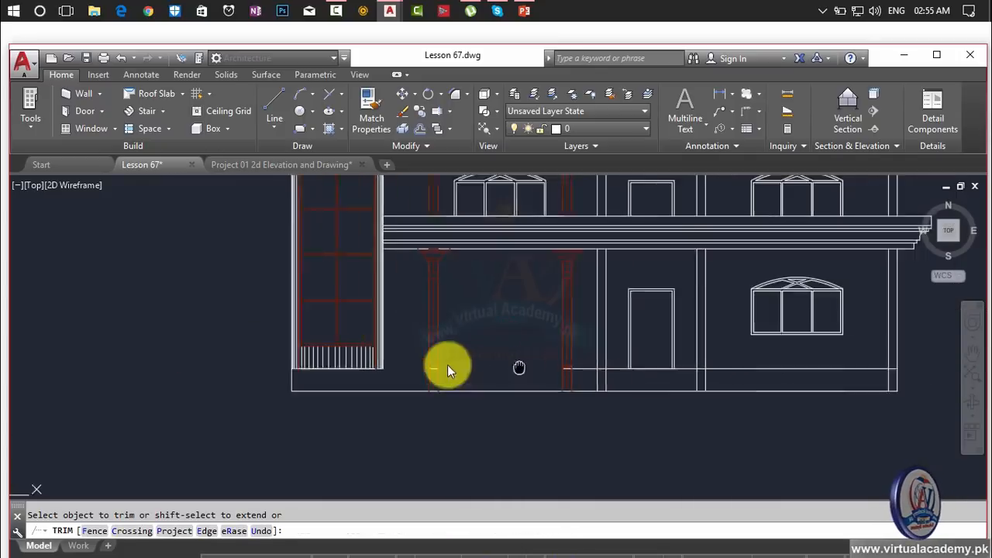
scroll(438, 365, "up", 3)
left_click(433, 325)
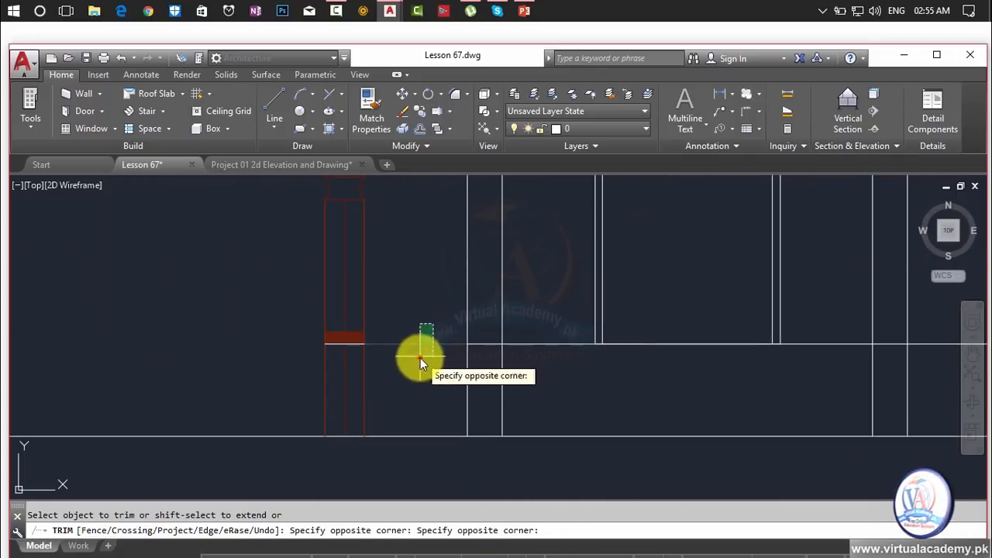
left_click(420, 358)
scroll(423, 368, "down", 3)
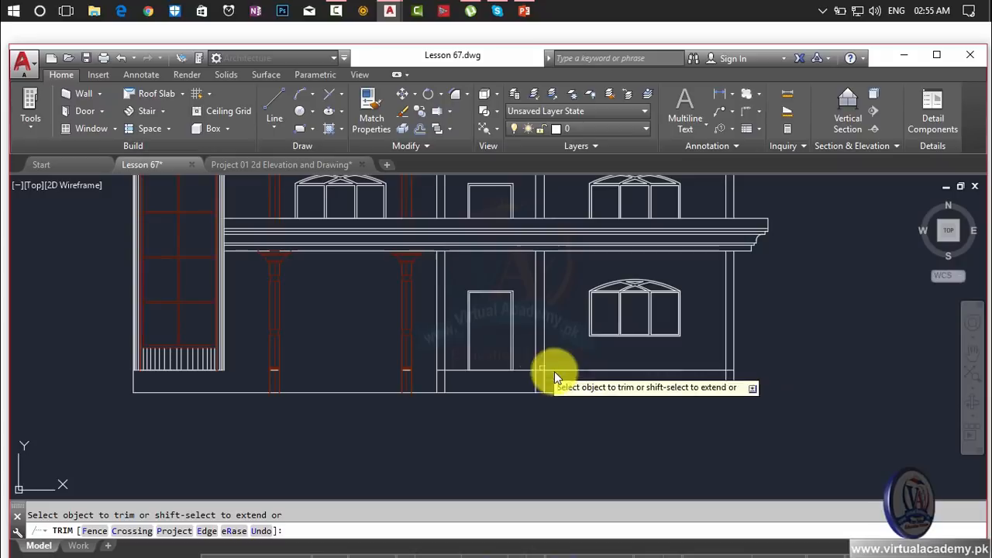
scroll(541, 384, "up", 3)
key("Escape")
Erase the leftover ground-line segments crossing the two red columns
scroll(594, 375, "down", 5)
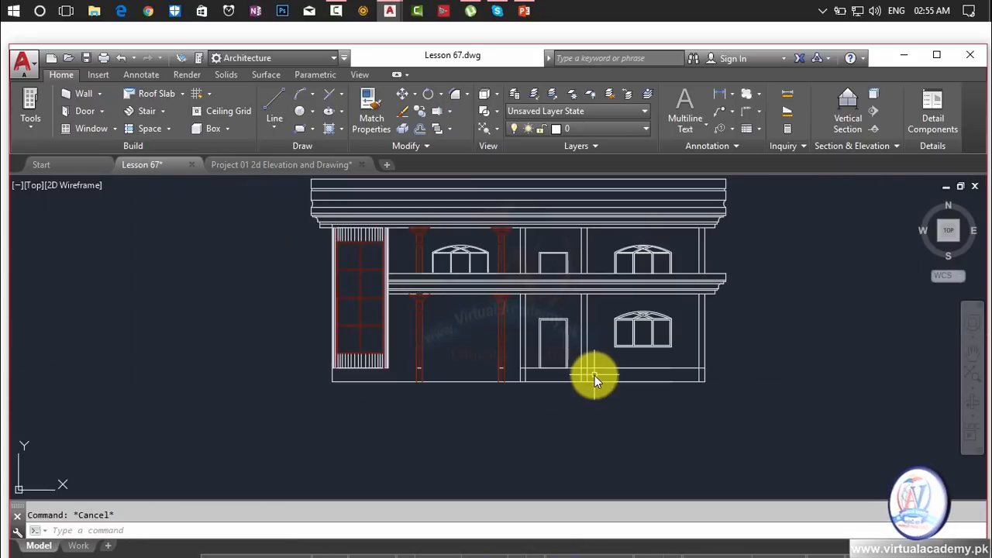
middle_click_drag(594, 375, 407, 367)
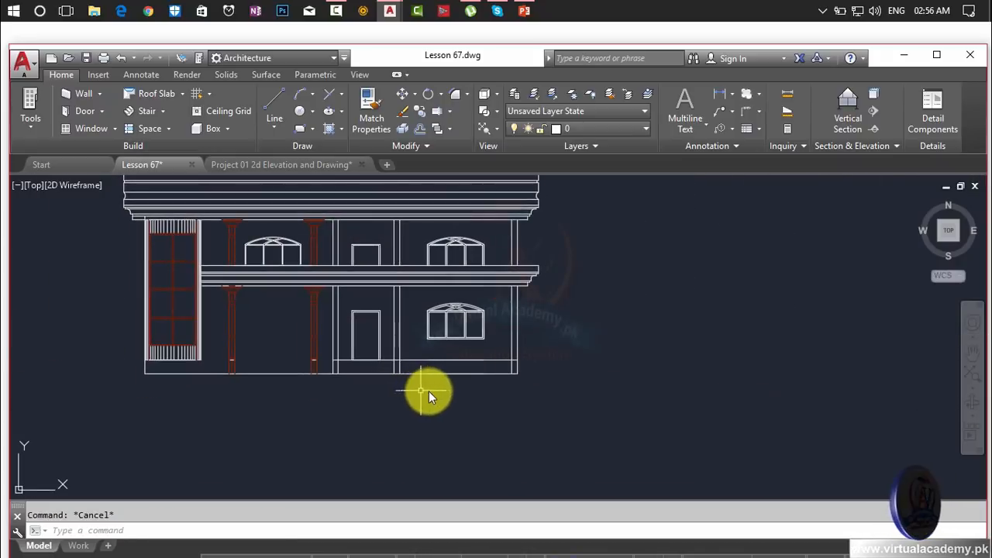
scroll(302, 370, "up", 8)
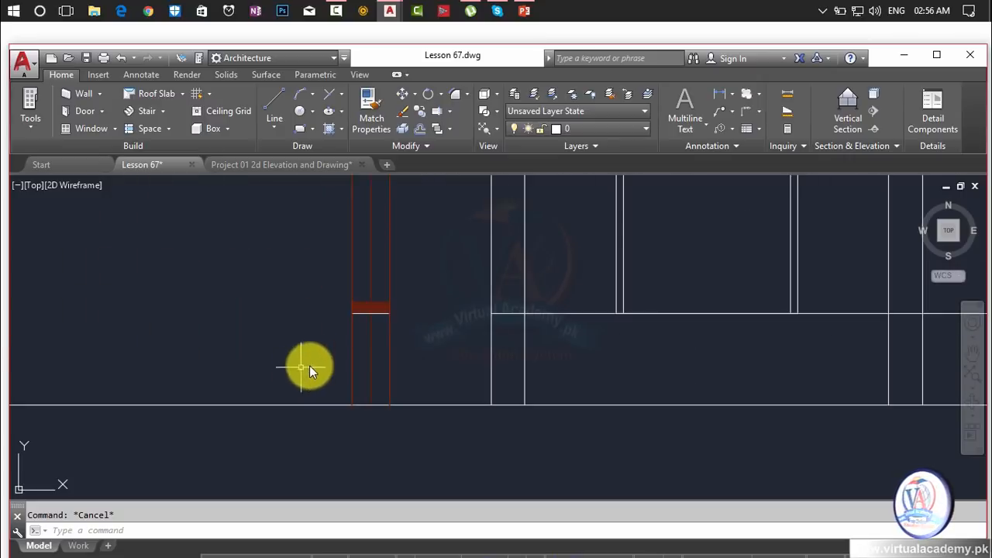
left_click(420, 198)
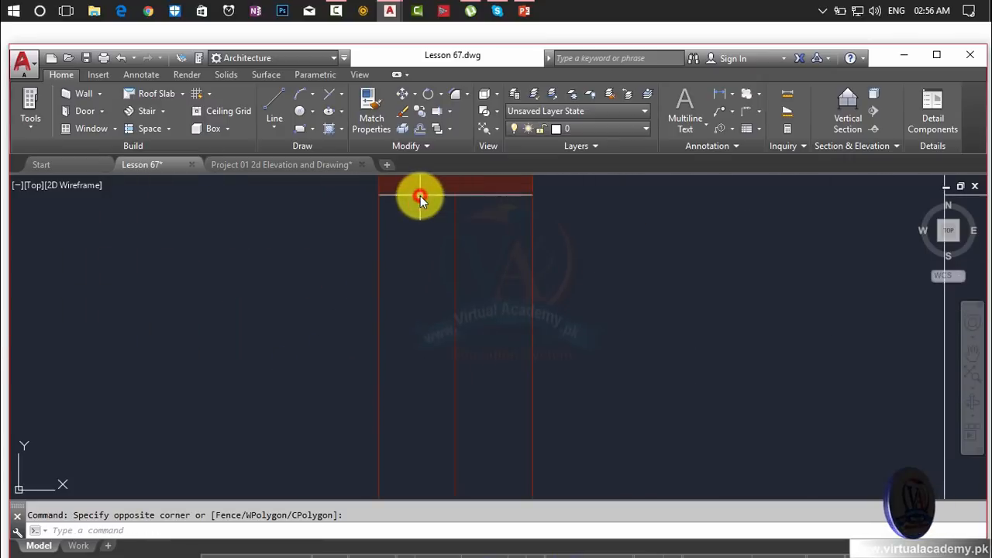
left_click(421, 195)
key("Delete")
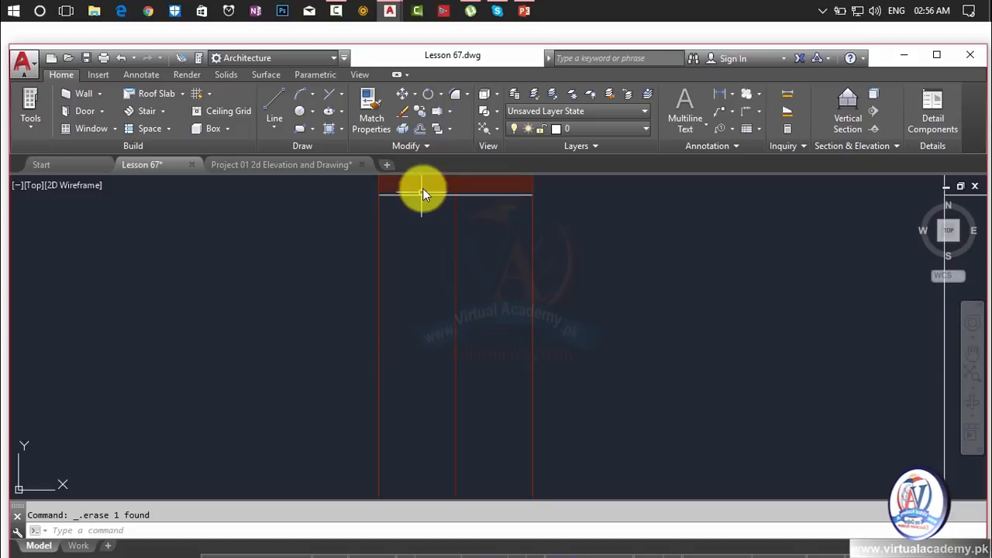
left_click(422, 197)
key("Delete")
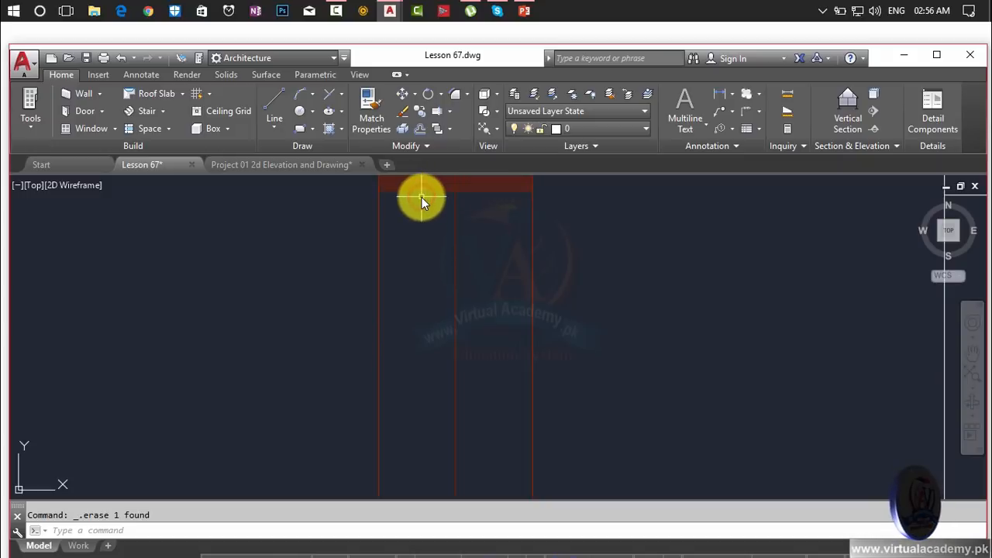
scroll(422, 197, "down", 5)
scroll(281, 201, "up", 5)
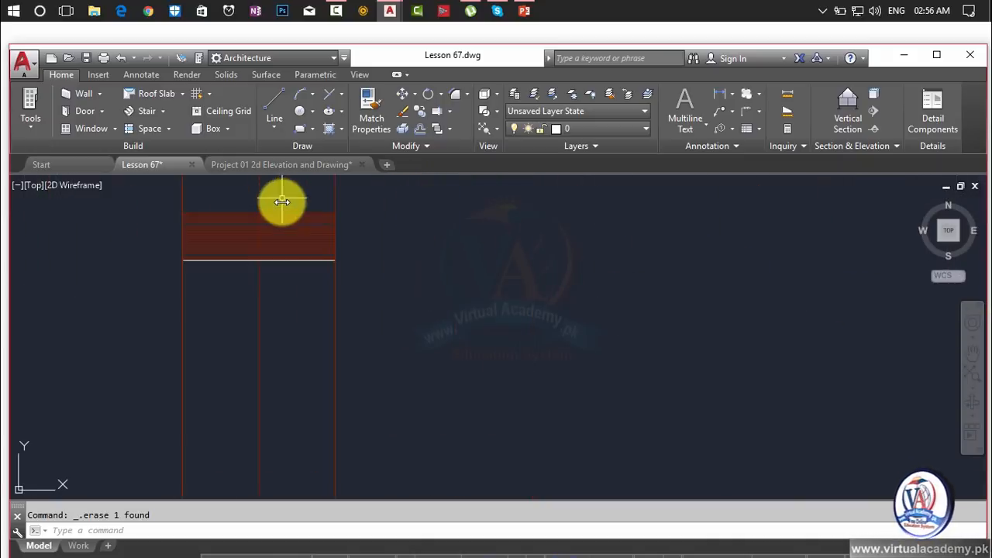
left_click(261, 321)
key("Delete")
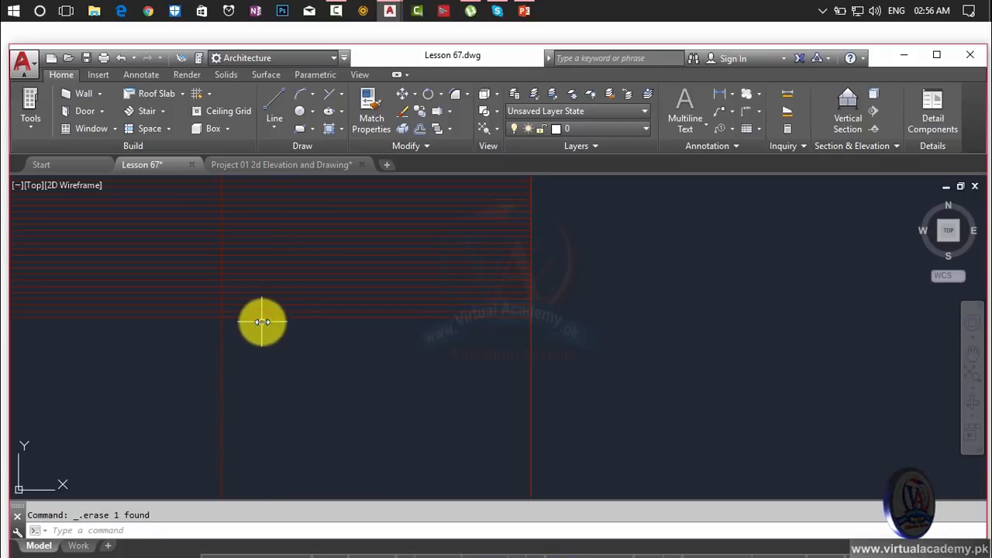
Examine the new base and compare it with the entrance steps below the door in the reference elevation
scroll(261, 324, "down", 5)
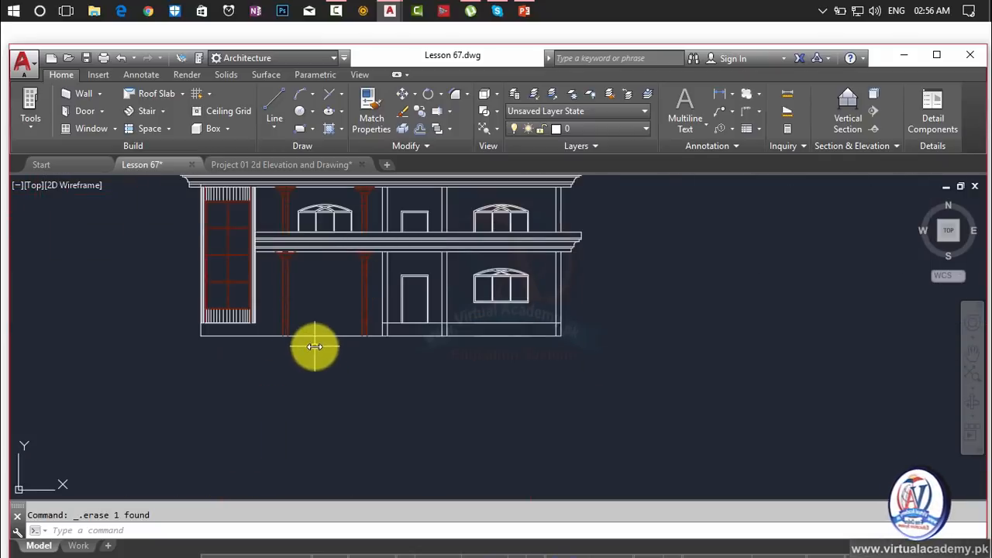
scroll(287, 335, "up", 5)
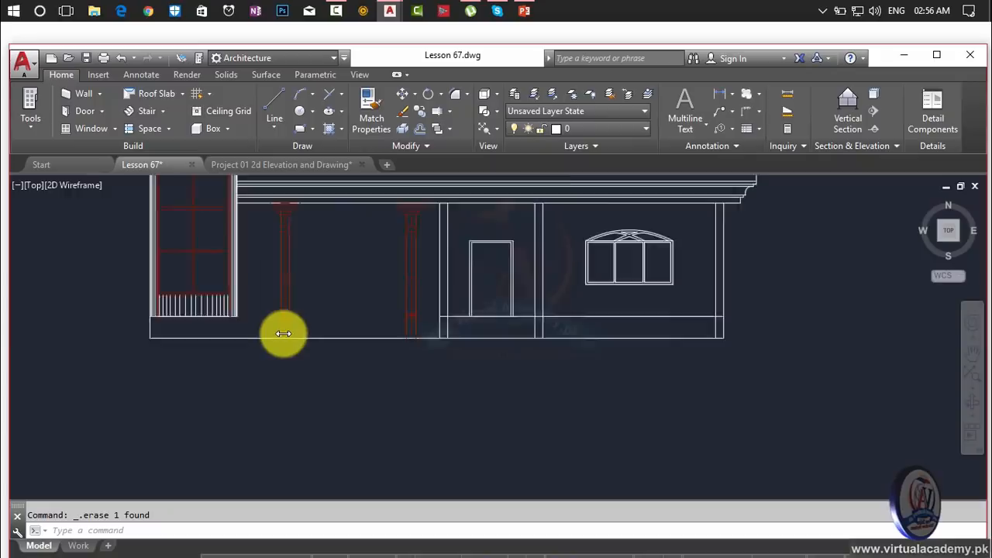
scroll(280, 265, "down", 5)
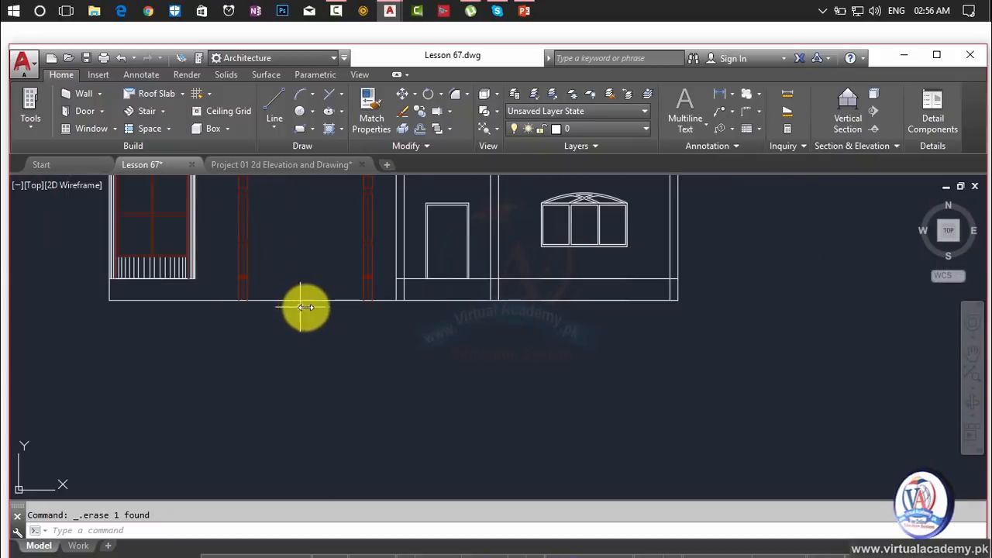
scroll(339, 308, "down", 2)
scroll(403, 324, "down", 2)
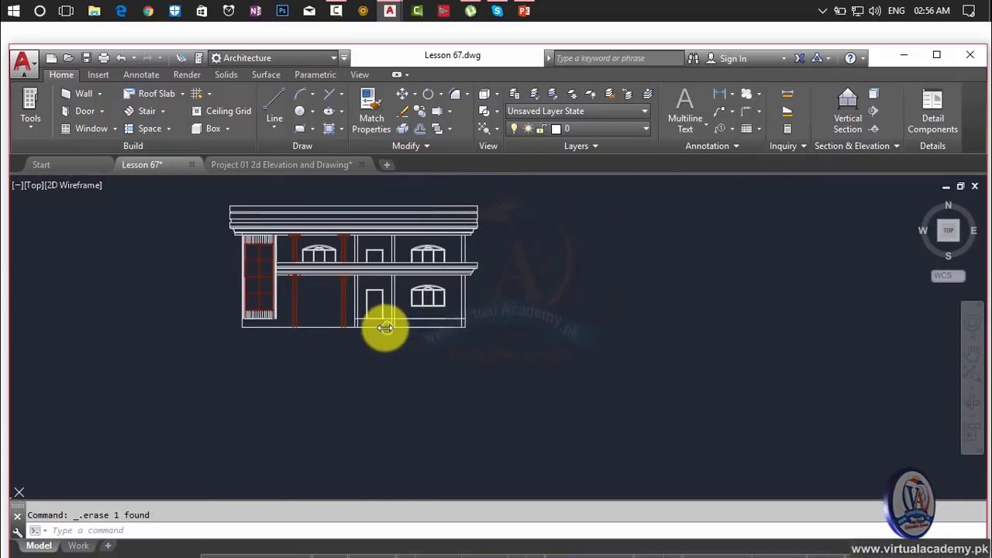
scroll(372, 325, "up", 5)
scroll(372, 314, "down", 2)
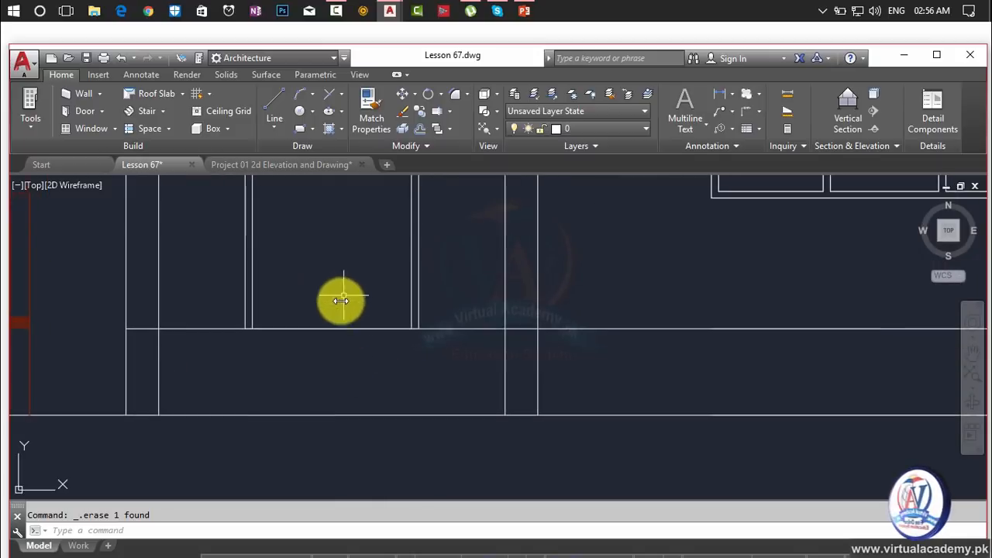
key("Escape")
scroll(388, 322, "down", 3)
middle_click_drag(411, 334, 587, 351)
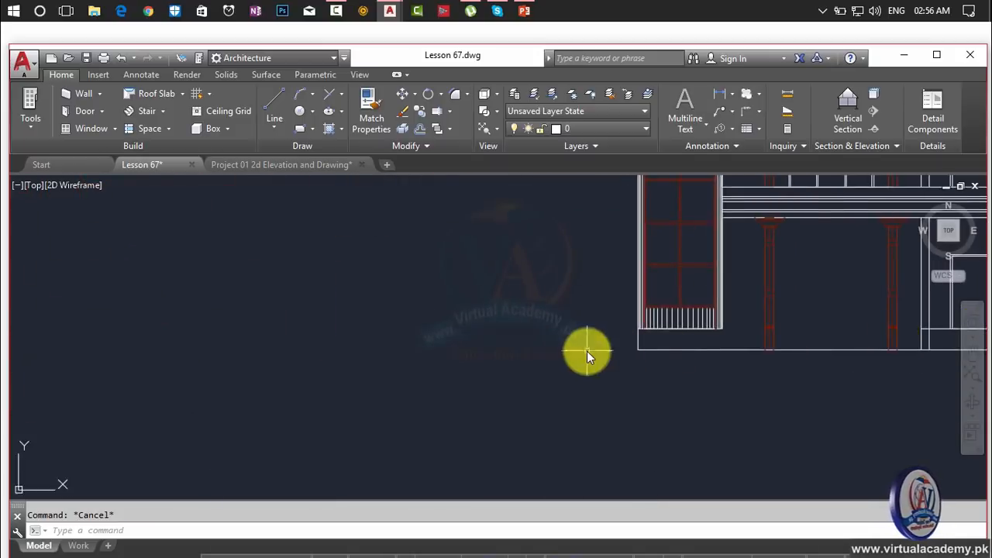
scroll(631, 414, "down", 4)
scroll(514, 310, "up", 6)
scroll(480, 330, "up", 1)
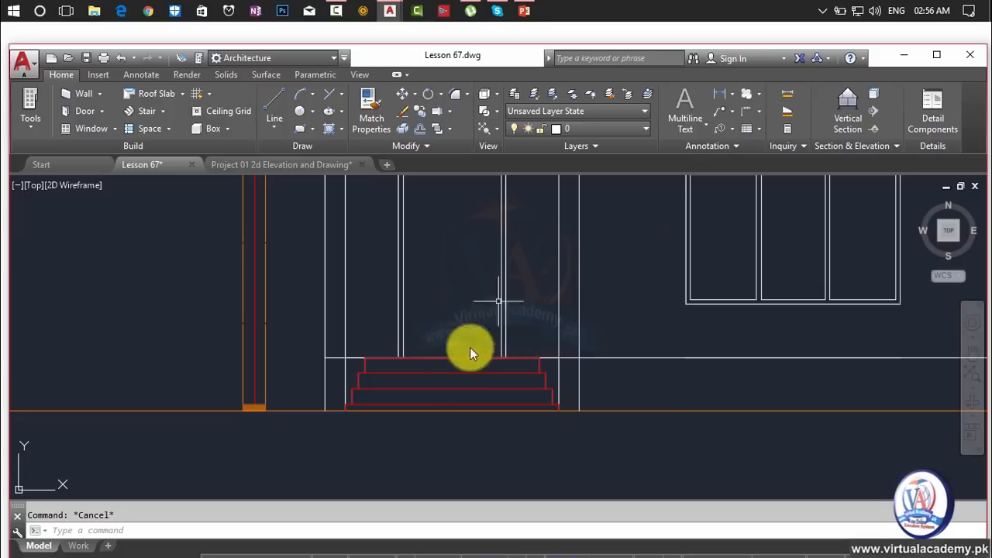
scroll(446, 378, "down", 5)
middle_click_drag(637, 436, 372, 257)
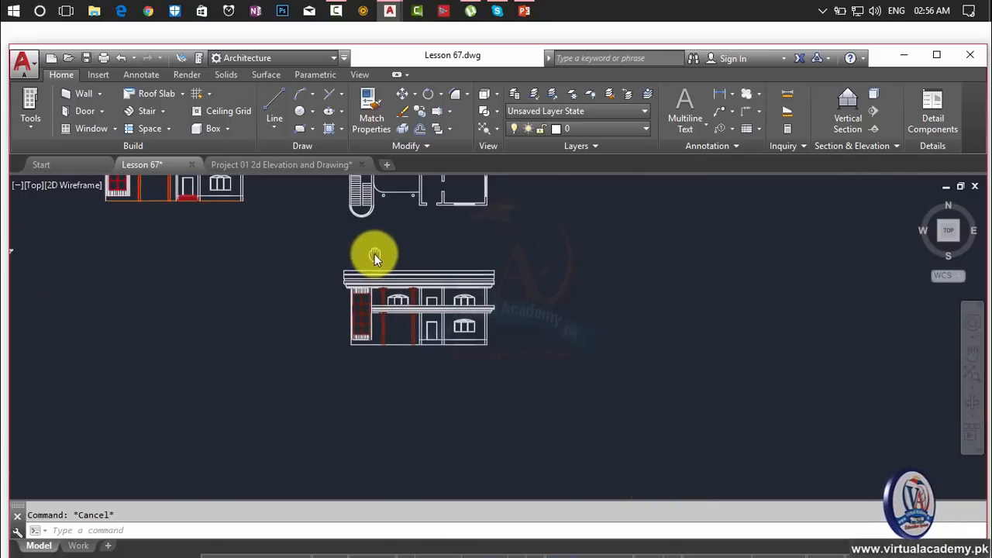
scroll(415, 339, "up", 6)
scroll(458, 345, "up", 3)
middle_click_drag(431, 329, 408, 360)
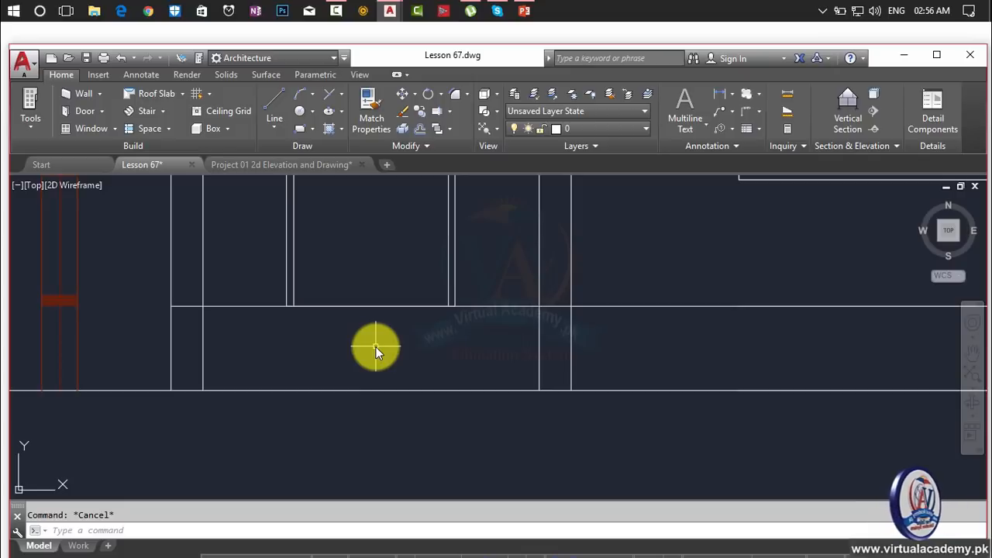
Draw two vertical lines from the upper ground line to the base line, along the inner edges of the pillars flanking the door
type("l")
key("Return")
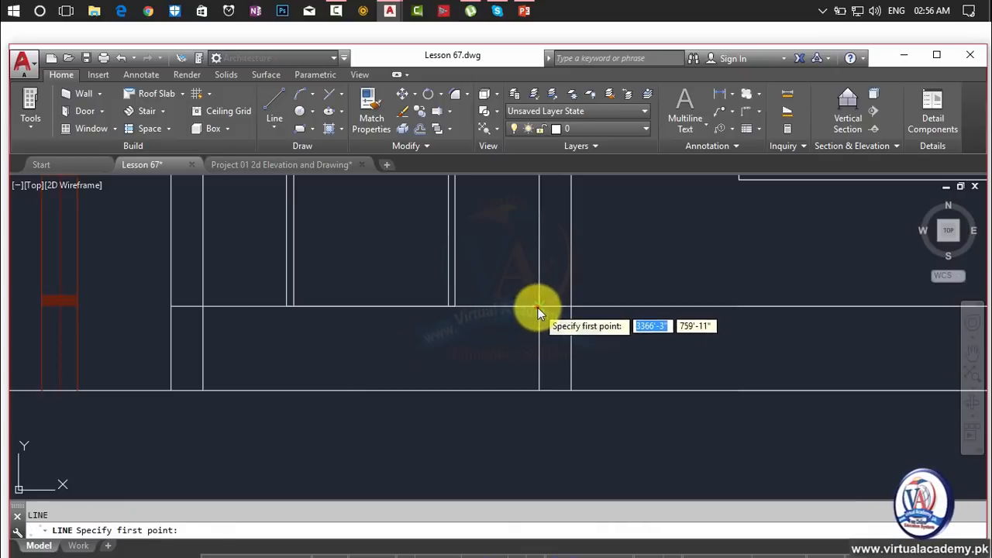
left_click(538, 308)
left_click(540, 390)
key("Return")
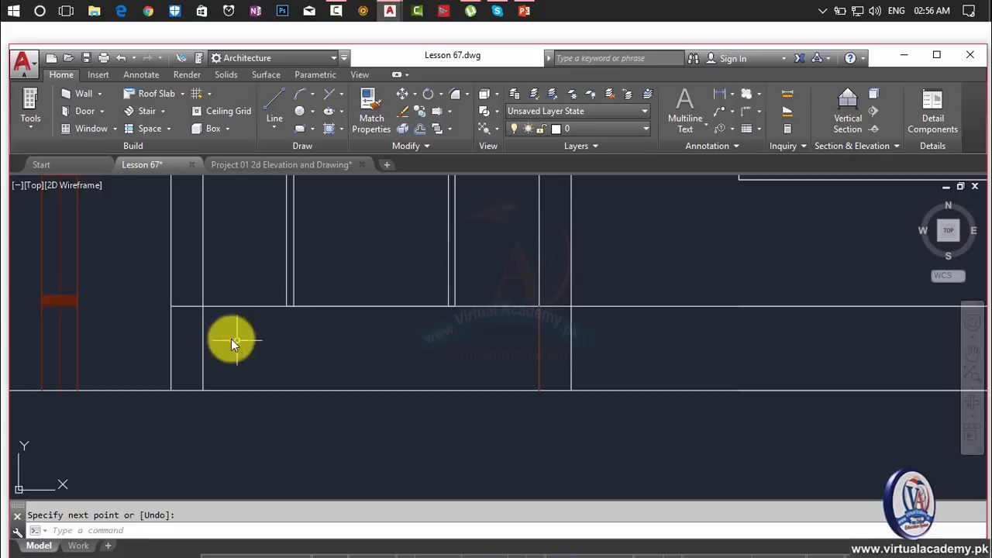
key("Return")
left_click(203, 307)
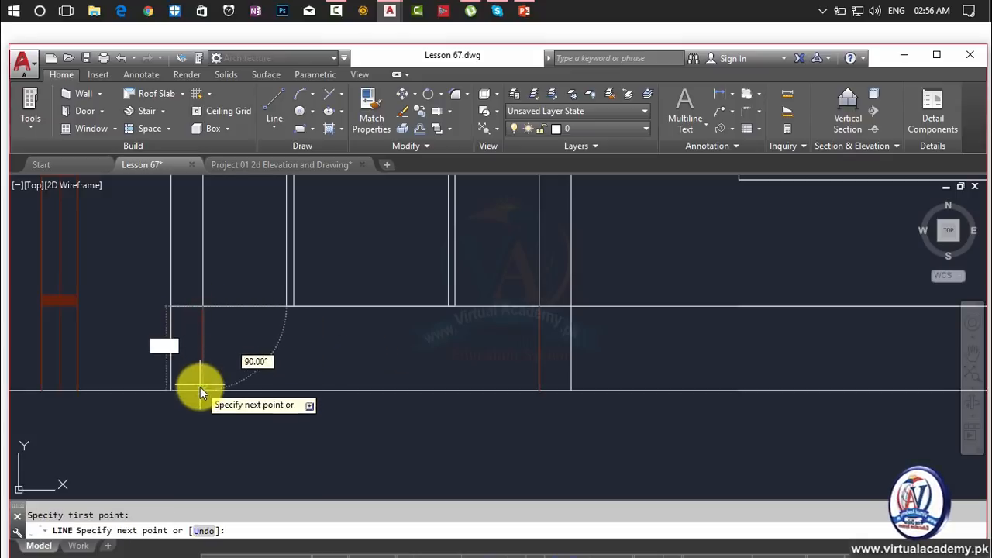
left_click(200, 388)
key("Return")
middle_click_drag(393, 334, 483, 357)
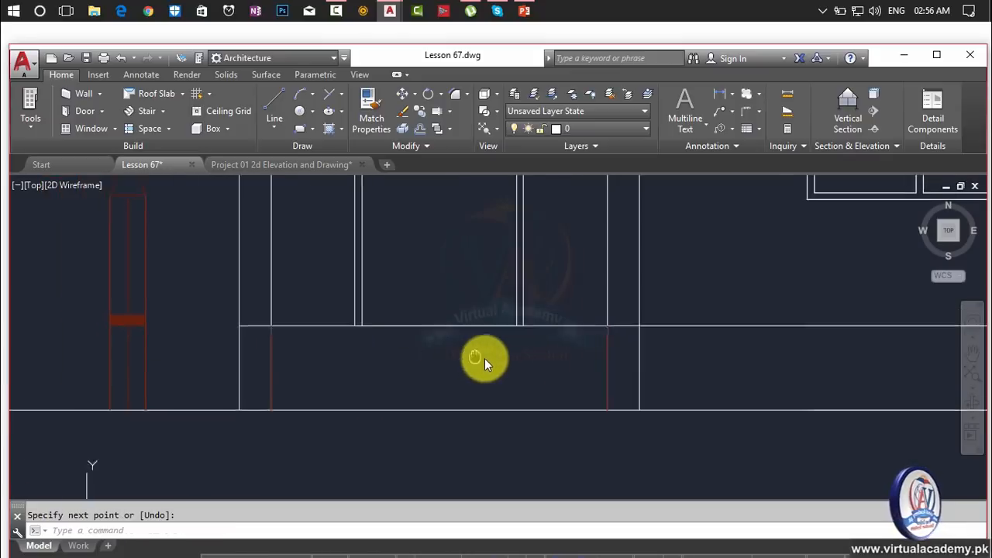
key("Escape")
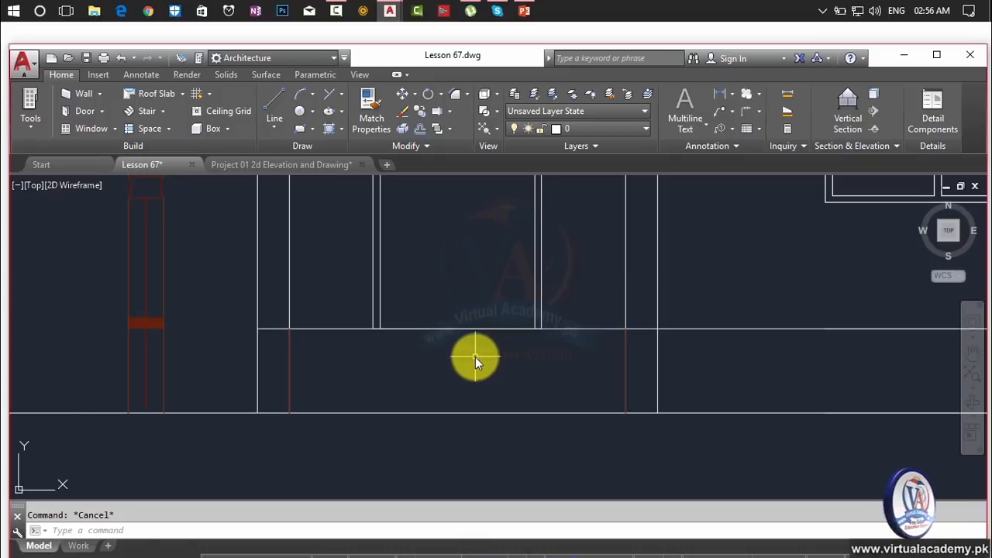
Draw a horizontal line below the door joining the top ends of the two new vertical lines
key("Return")
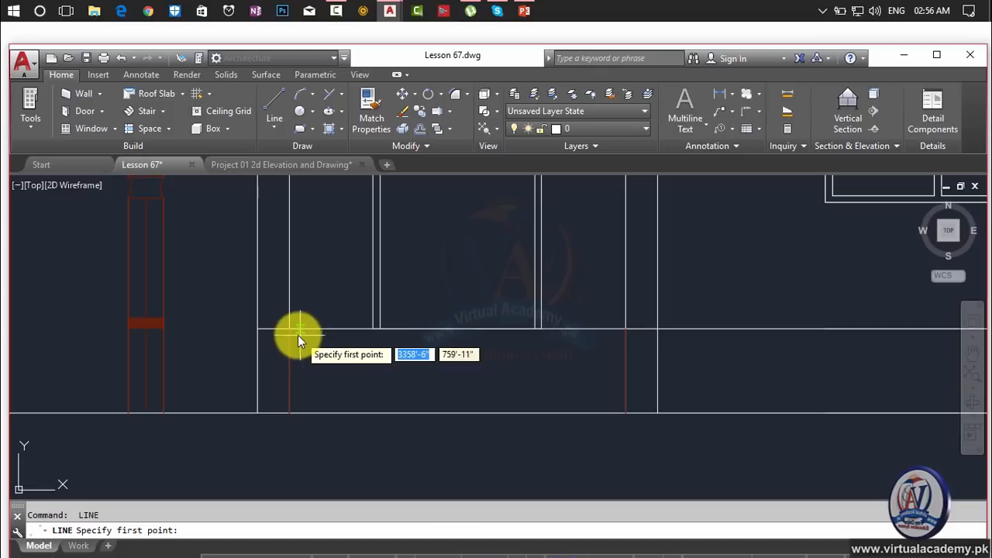
left_click(290, 331)
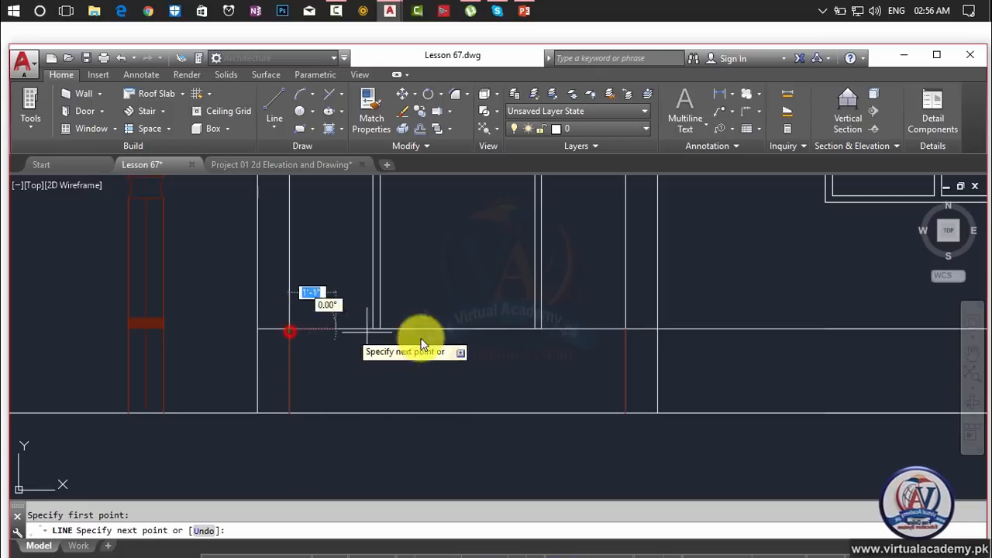
left_click(626, 330)
key("Return")
middle_click_drag(571, 383, 584, 369)
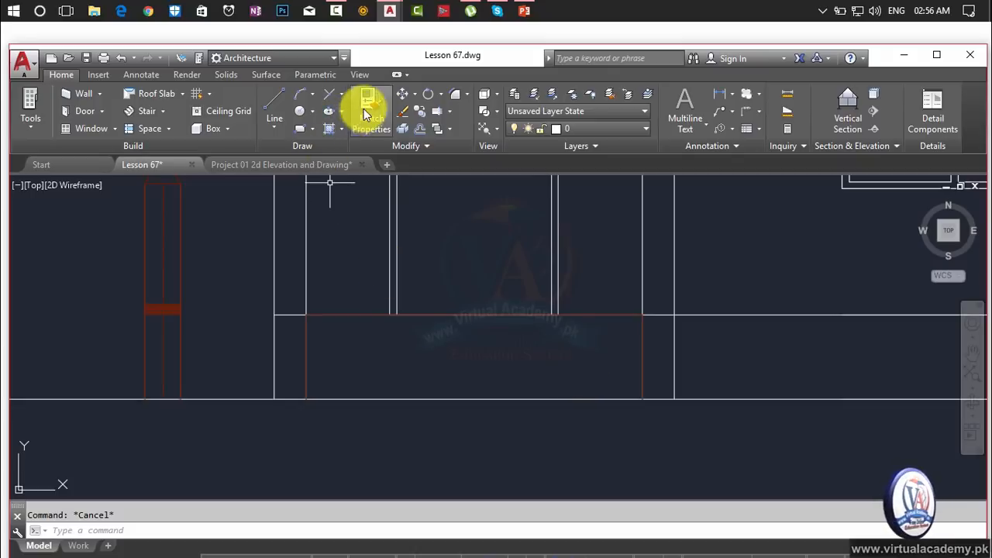
Match the properties of the door frame's white vertical line onto the new red lines outlining the entrance steps, starting with the horizontal one
left_click(304, 266)
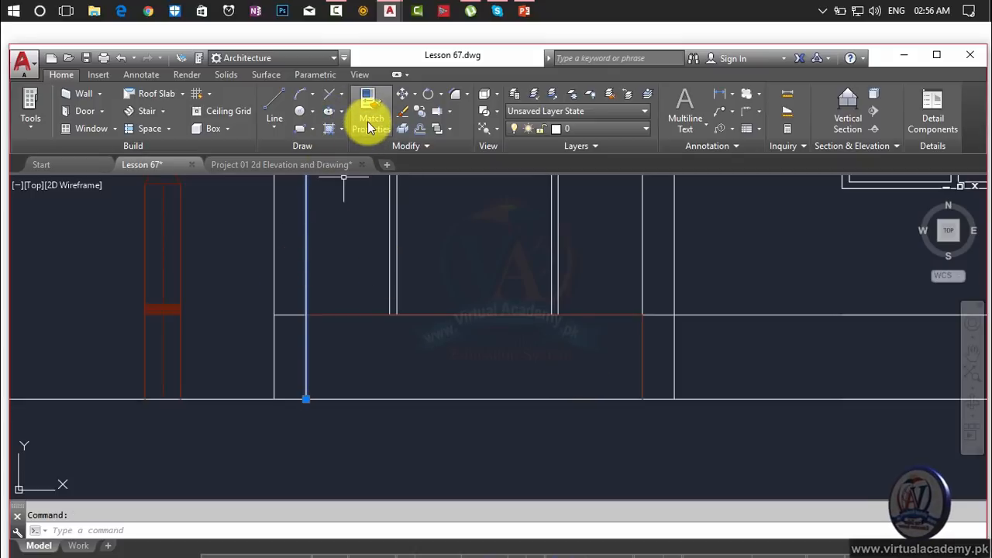
key("Escape")
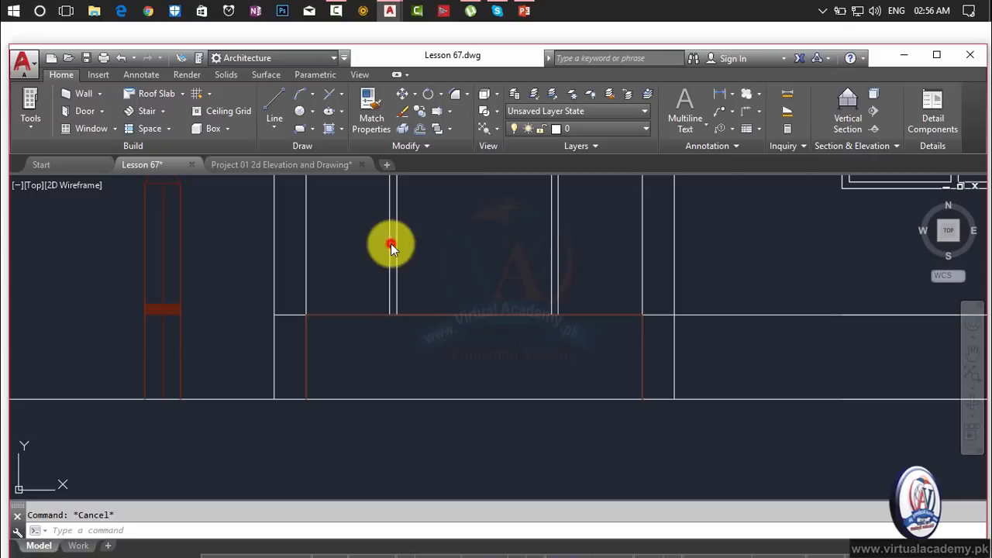
left_click(391, 247)
left_click(371, 112)
left_click(347, 307)
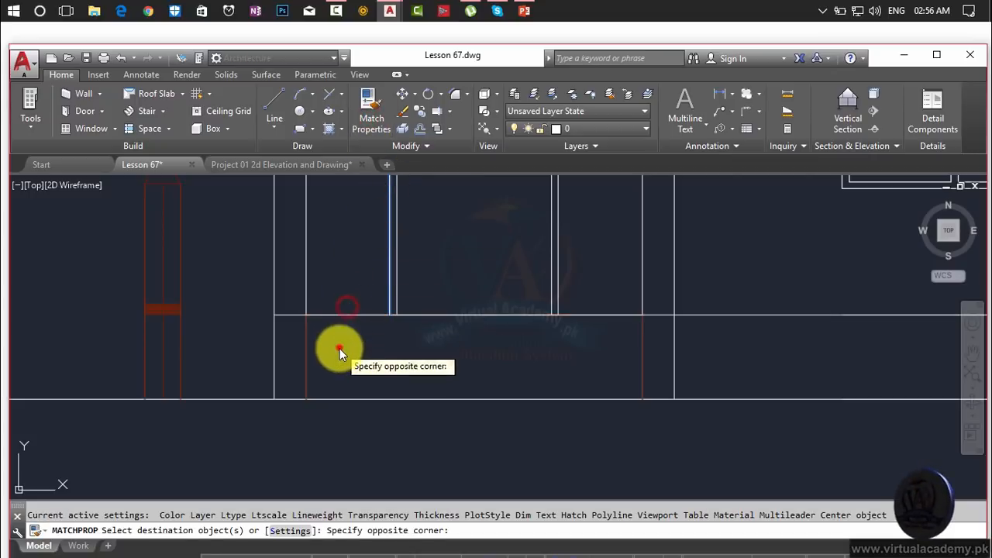
Match the two red vertical lines below the floor line at the door to the white door line's properties
left_click(289, 378)
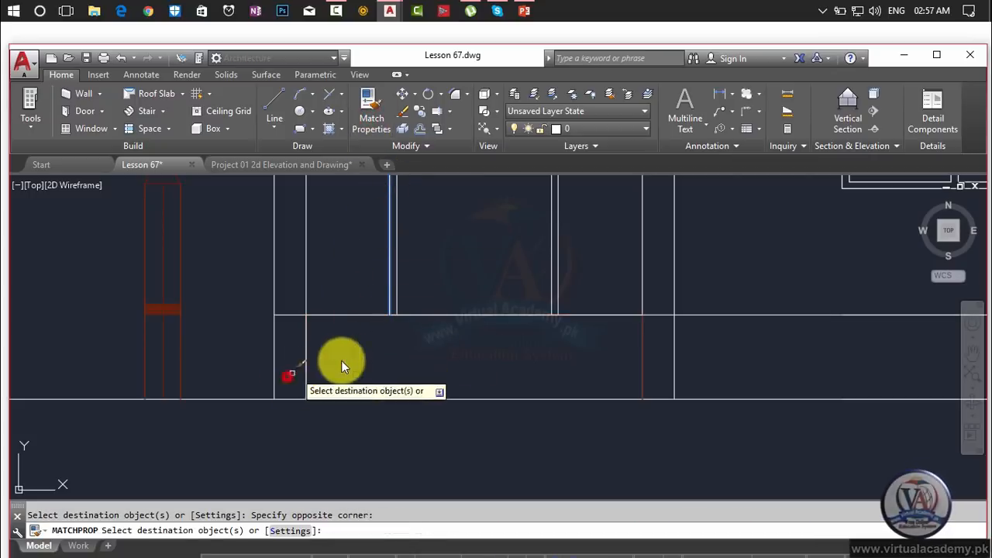
left_click(654, 353)
left_click(613, 369)
key("Escape")
Offset the floor line below the door downward three times at 7" spacing to lay out the stair treads
key("o")
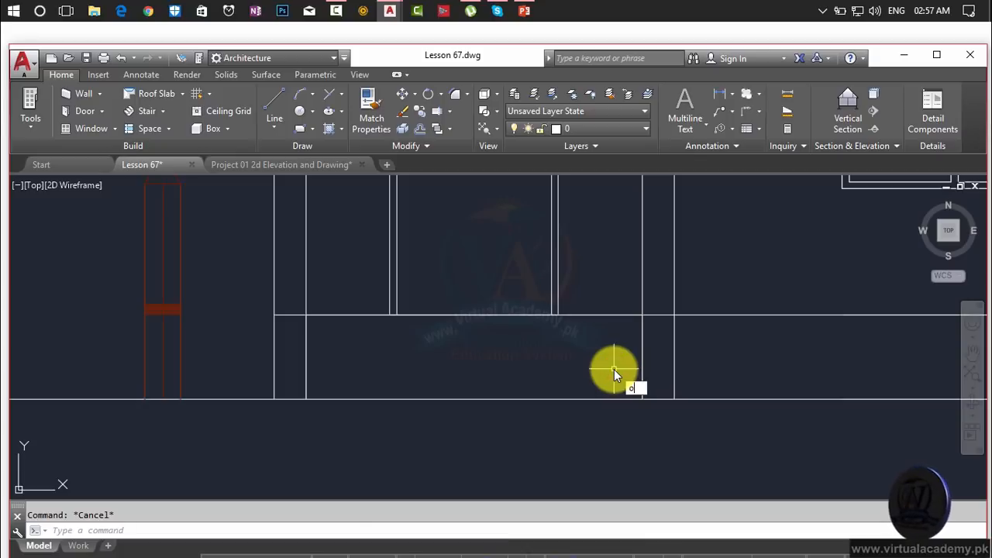
key("Return")
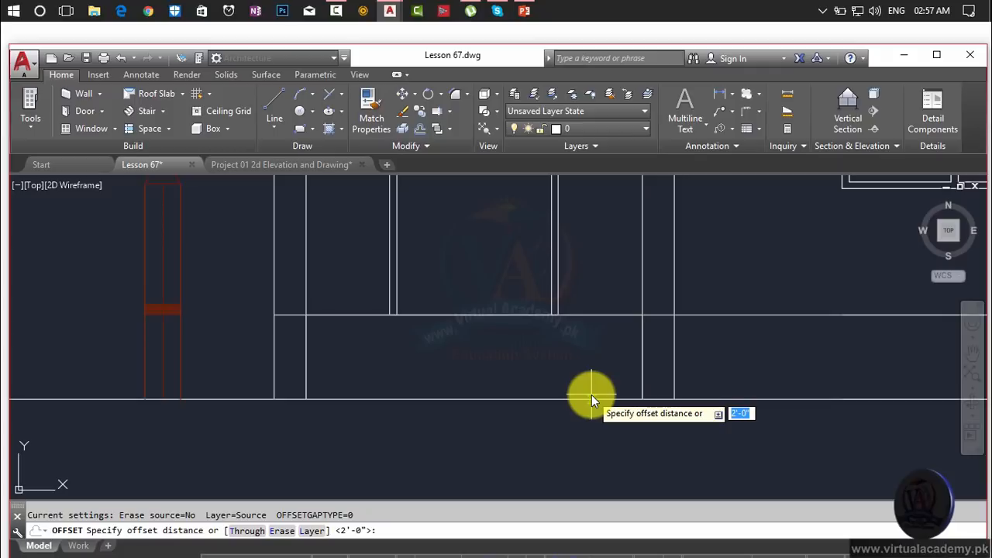
type("7")
key("Return")
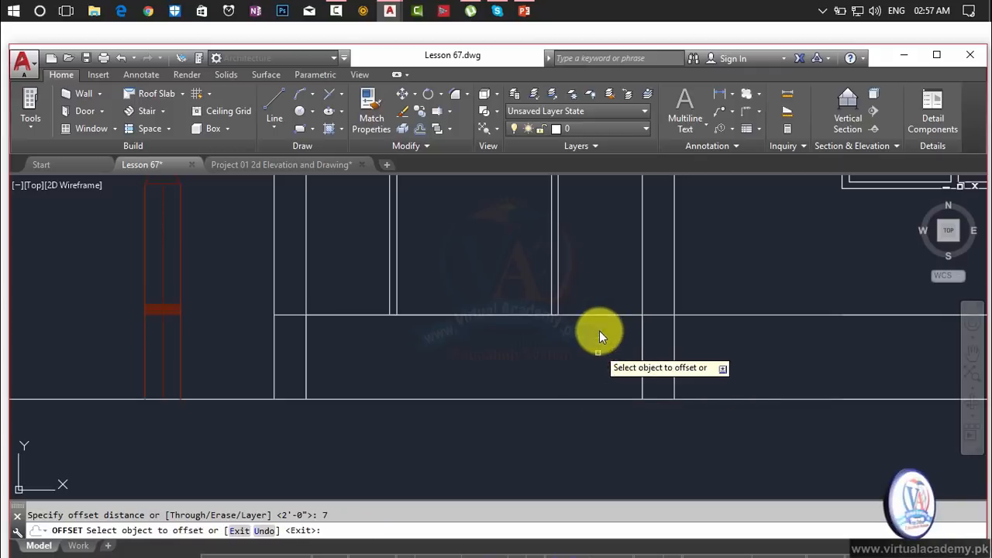
left_click(592, 316)
left_click(583, 363)
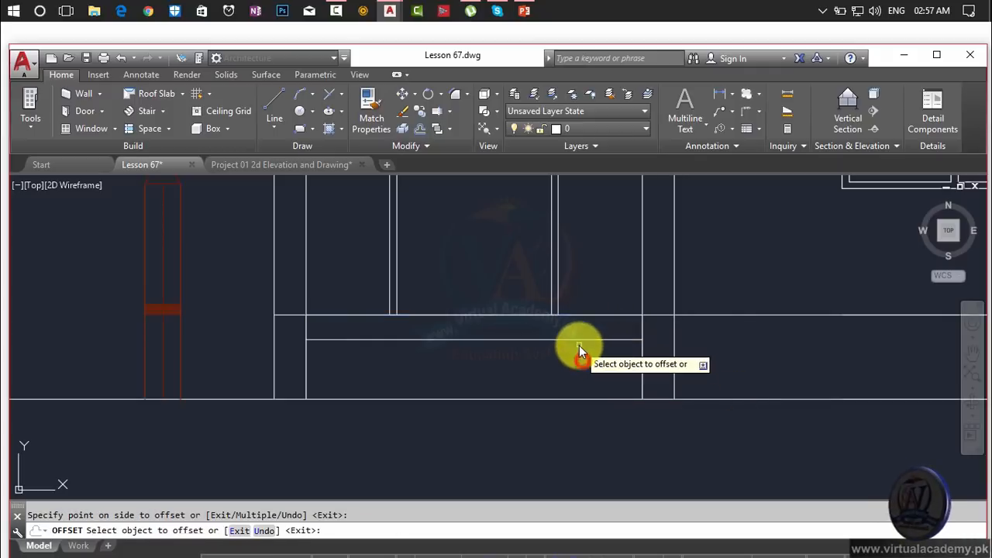
left_click(579, 341)
left_click(578, 372)
left_click(578, 366)
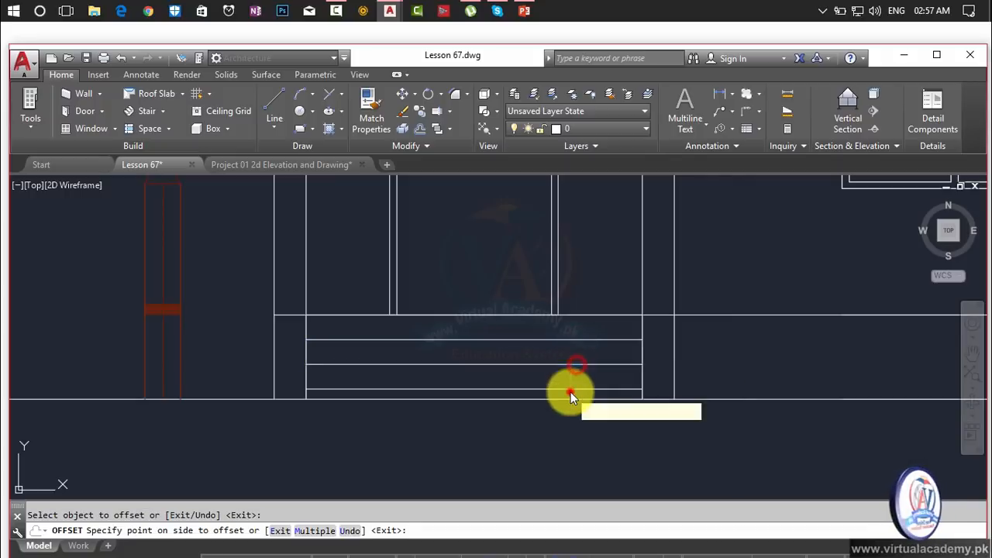
left_click(571, 411)
key("Escape")
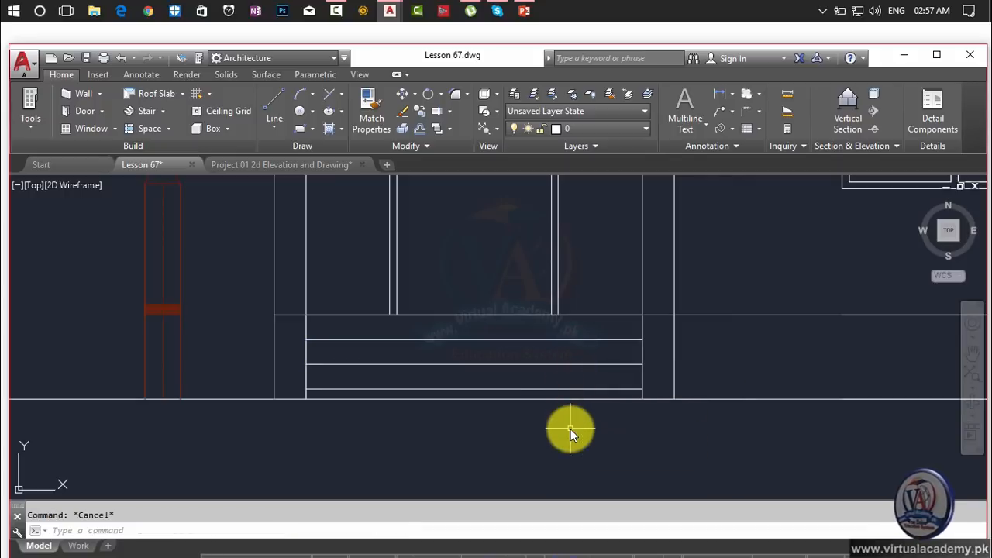
Offset both vertical side lines of the stair area inward three times each at 3" spacing
type("o")
key("Return")
type("3")
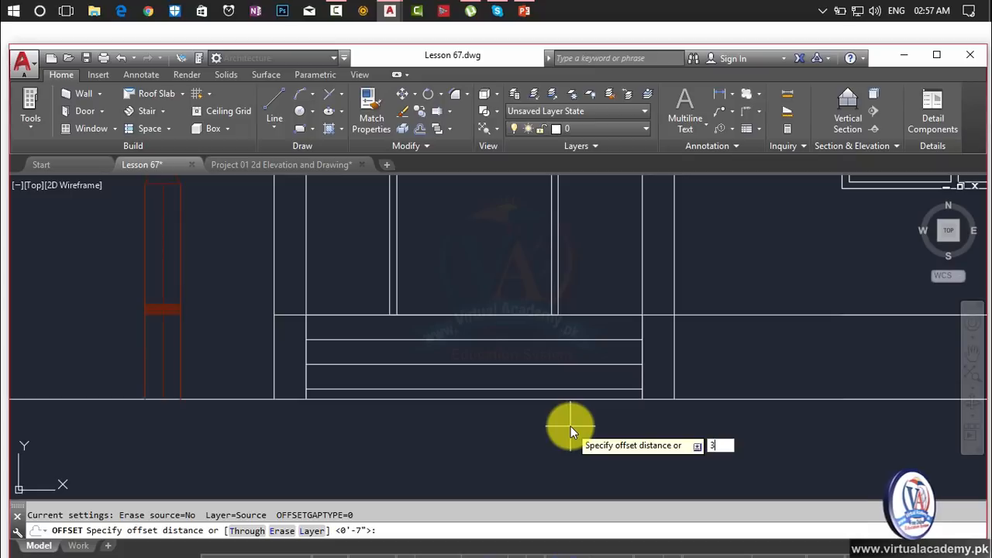
key("Return")
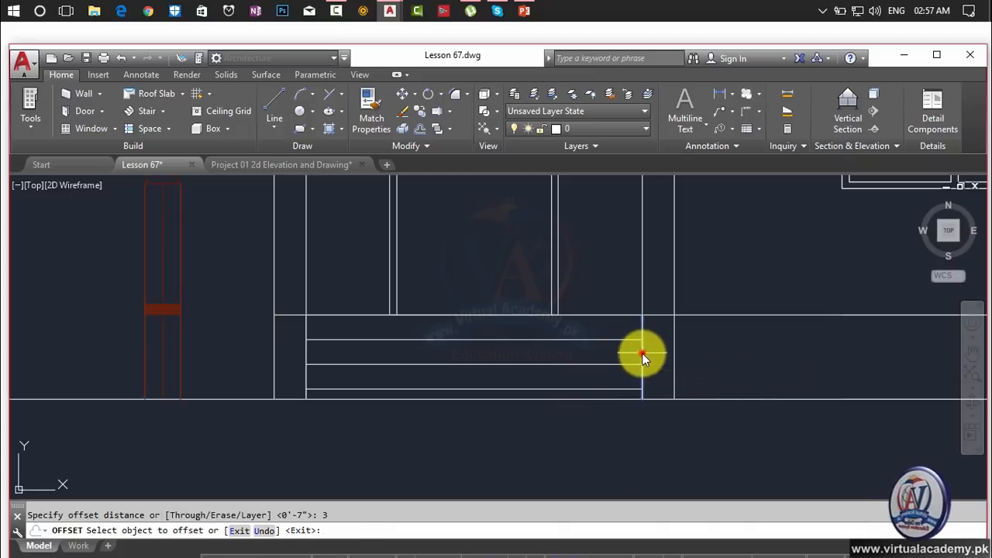
left_click(642, 353)
left_click(556, 355)
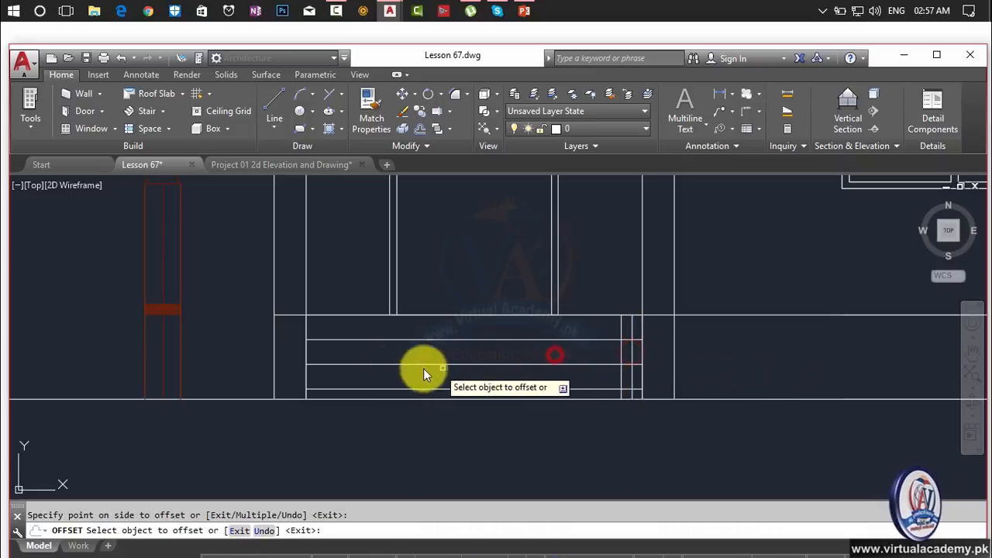
left_click(306, 352)
left_click(323, 355)
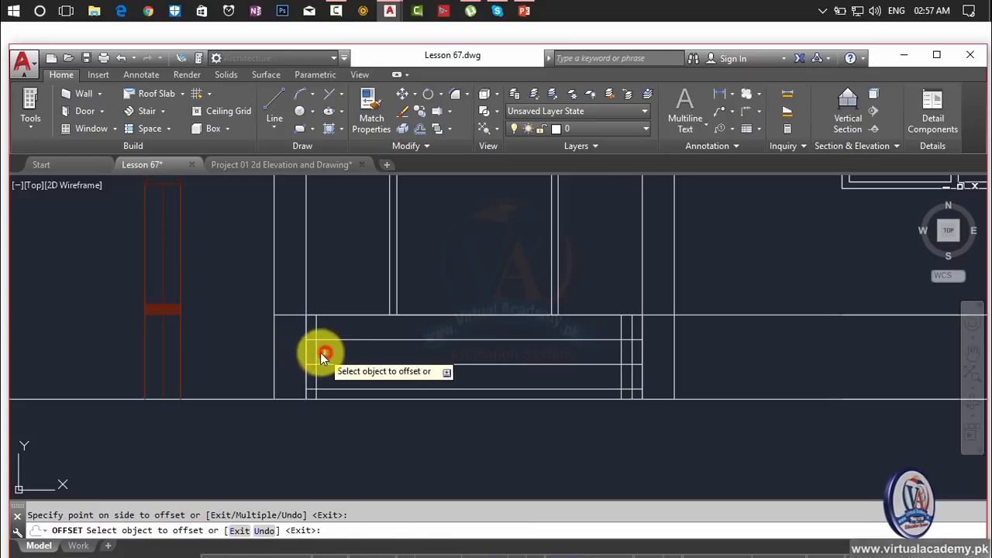
left_click(317, 354)
left_click(338, 356)
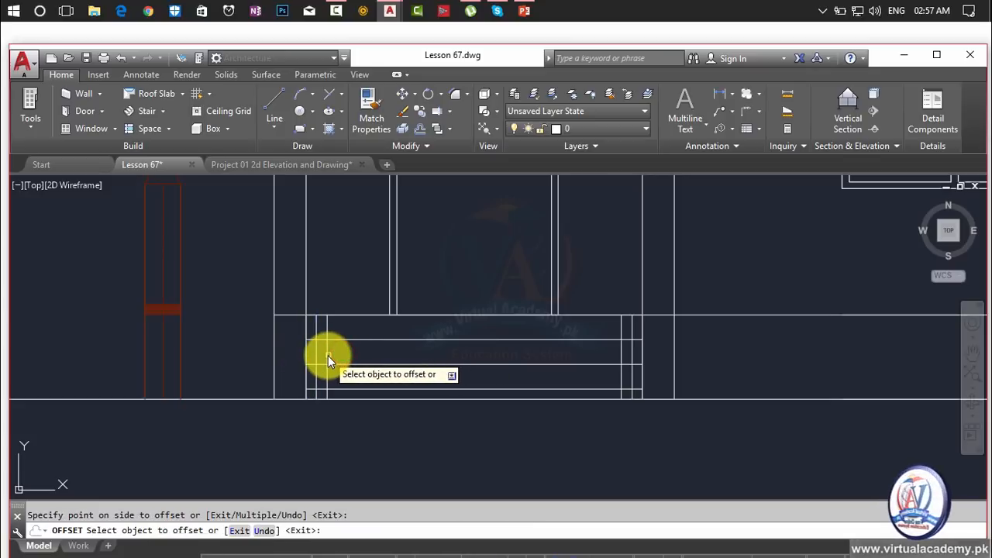
left_click(328, 356)
left_click(347, 355)
left_click(621, 357)
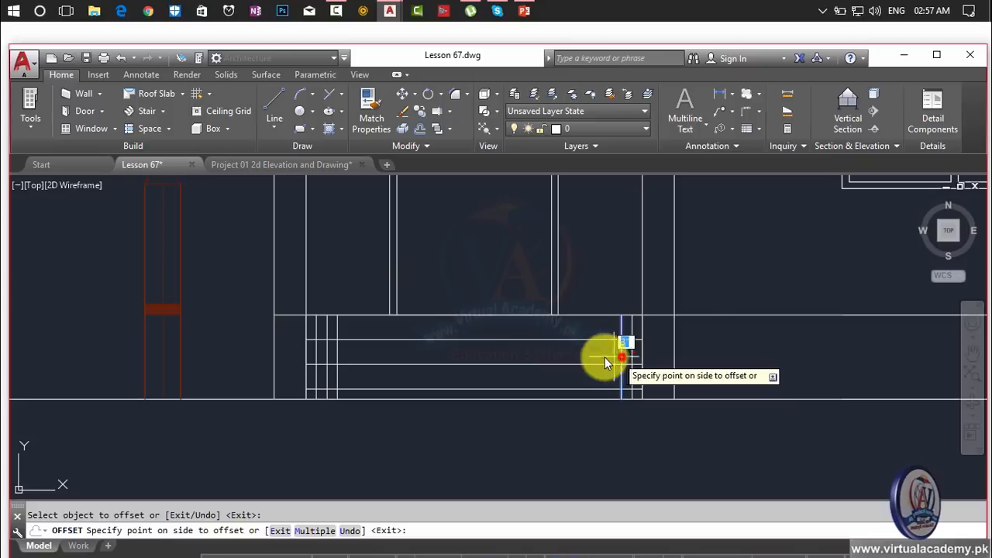
left_click(593, 363)
key("Escape")
Draw a stepped polyline through the grid intersections on the stair's left side, from the ground line up to the floor line
scroll(320, 400, "up", 5)
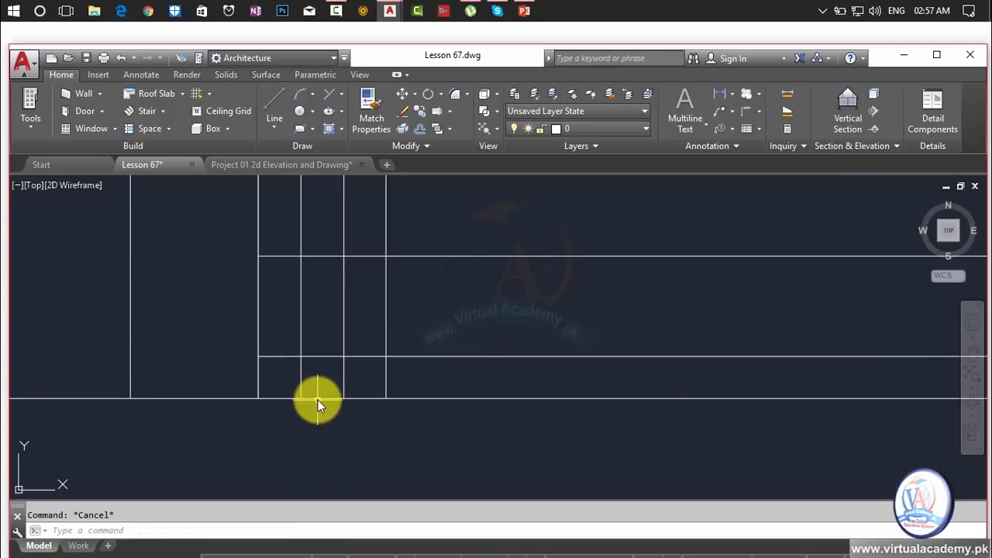
type("pl")
key("Return")
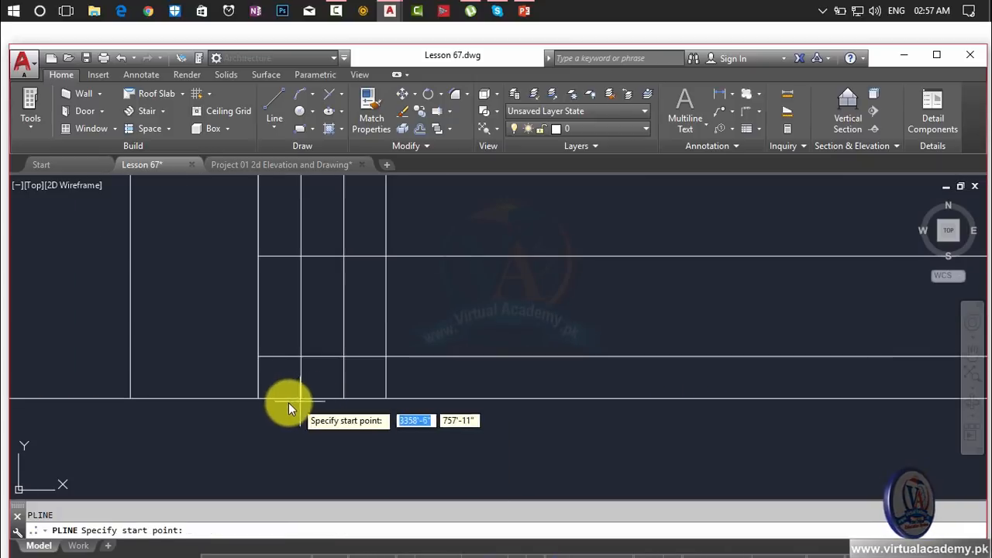
left_click(259, 399)
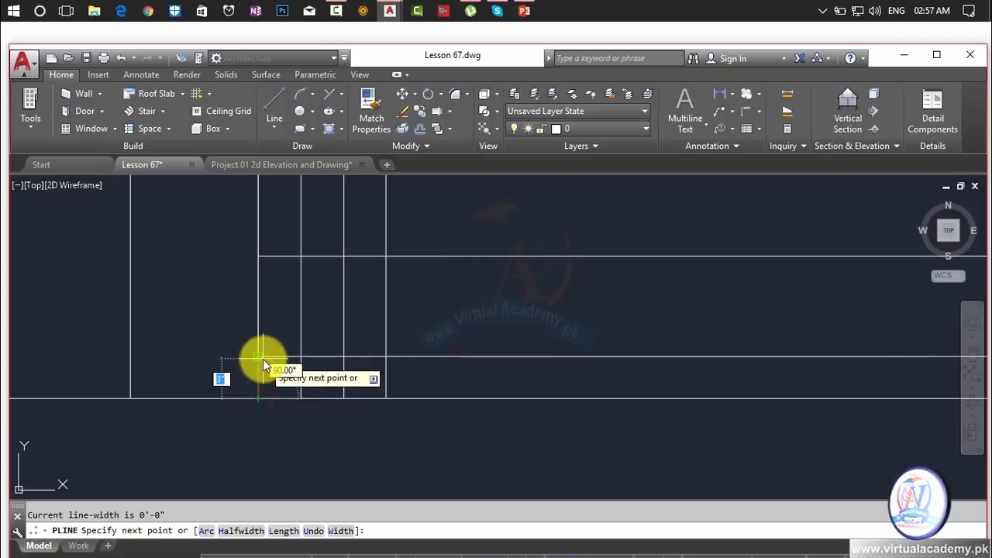
left_click(259, 357)
left_click(303, 358)
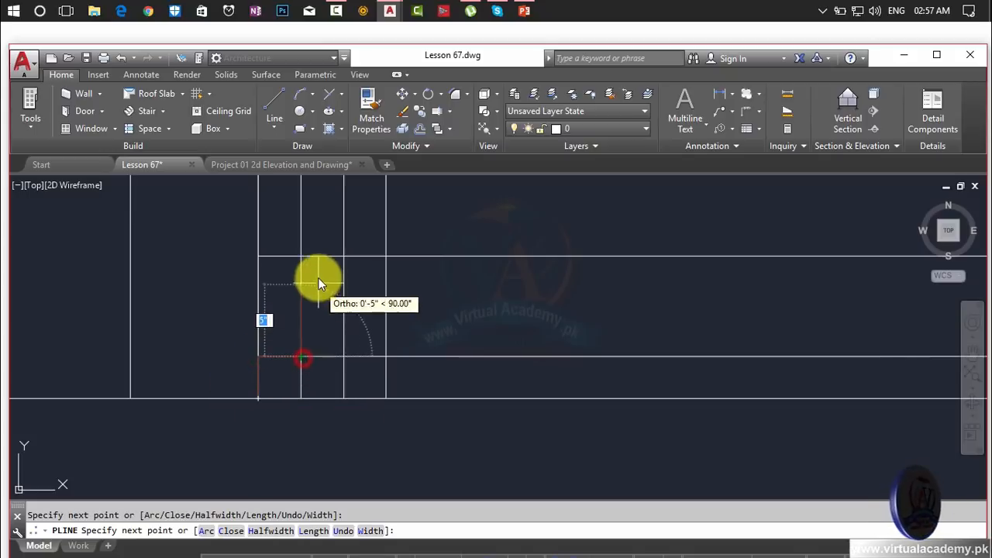
middle_click_drag(301, 260, 341, 453)
left_click(356, 353)
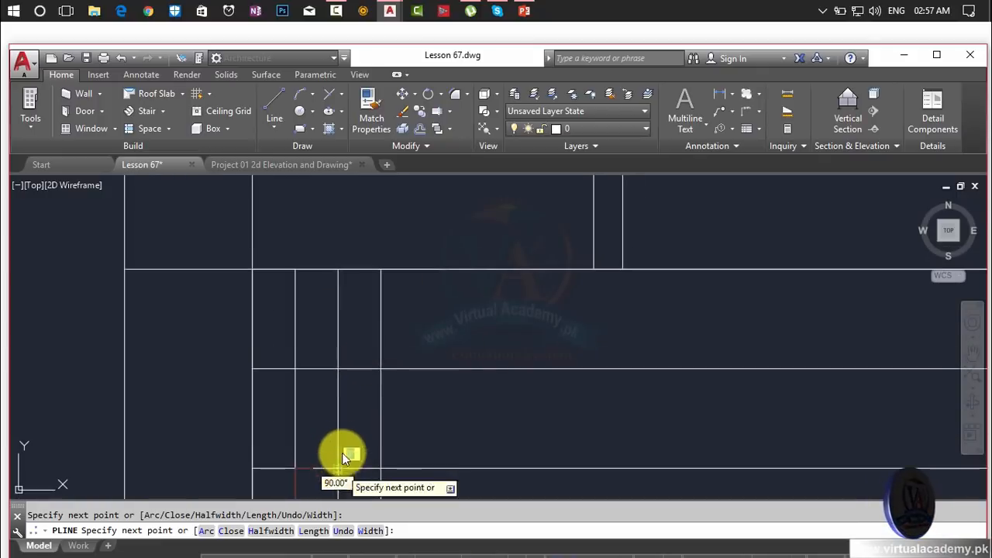
left_click(338, 369)
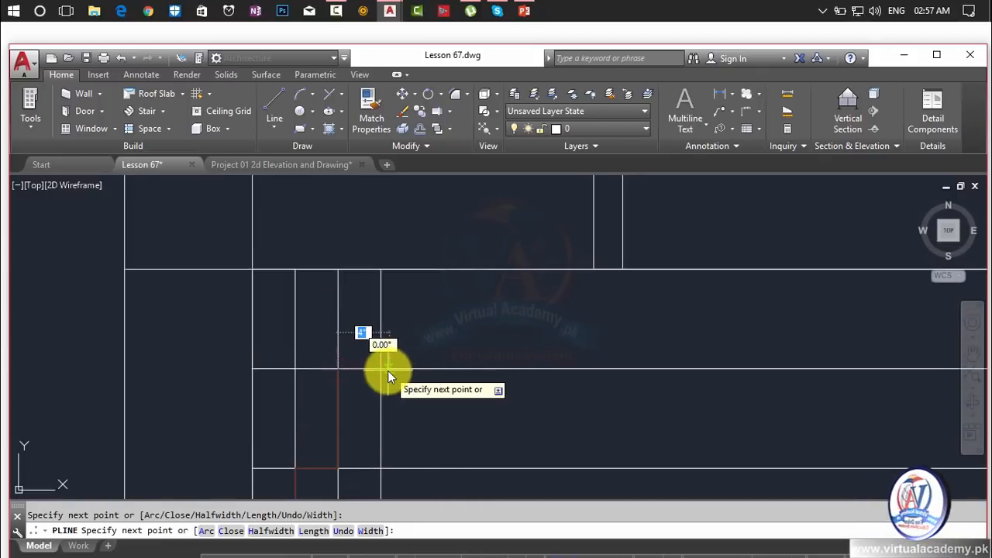
left_click(383, 370)
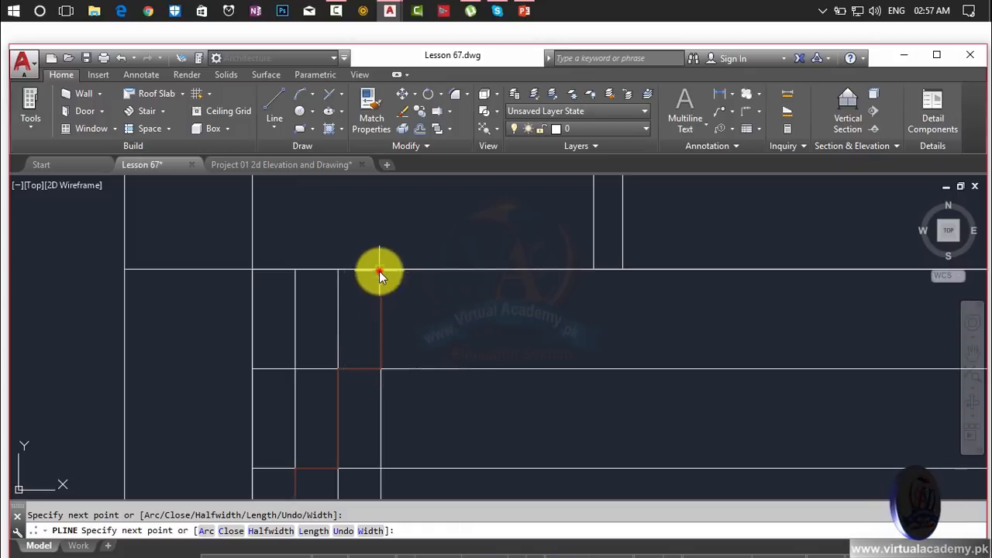
left_click(379, 270)
key("Return")
Mirror the stepped polyline about the stair's vertical centre line, keeping the original
type("mi")
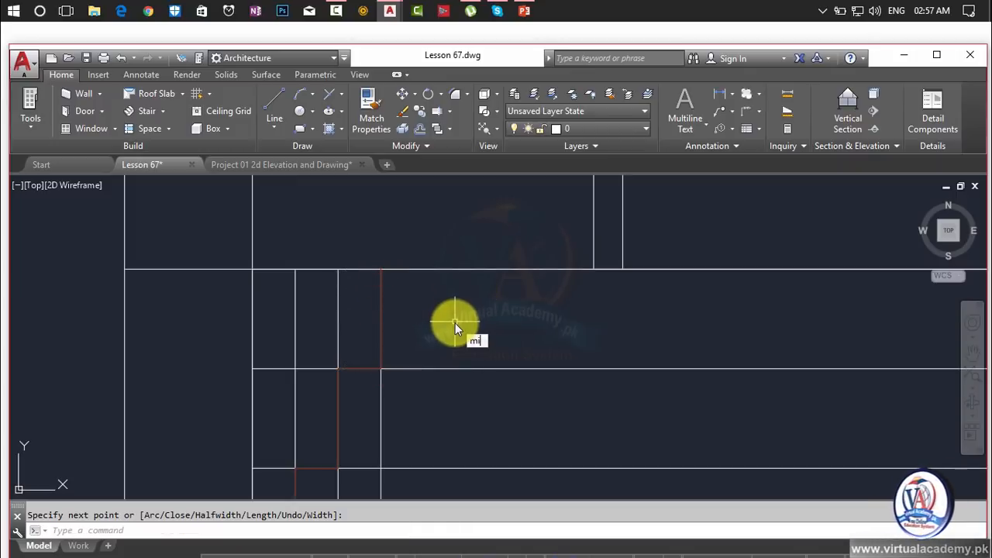
key("Return")
left_click(381, 332)
key("Return")
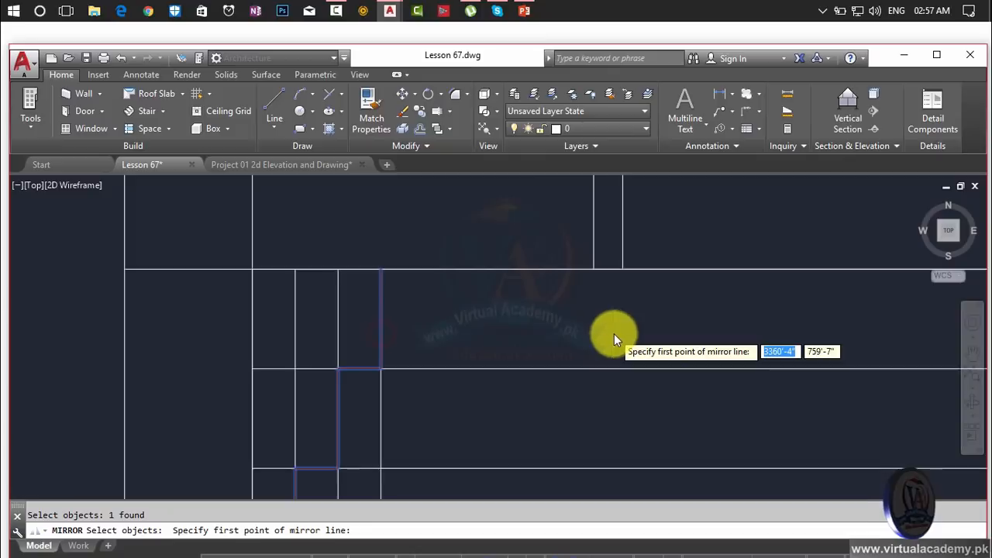
scroll(614, 334, "down", 3)
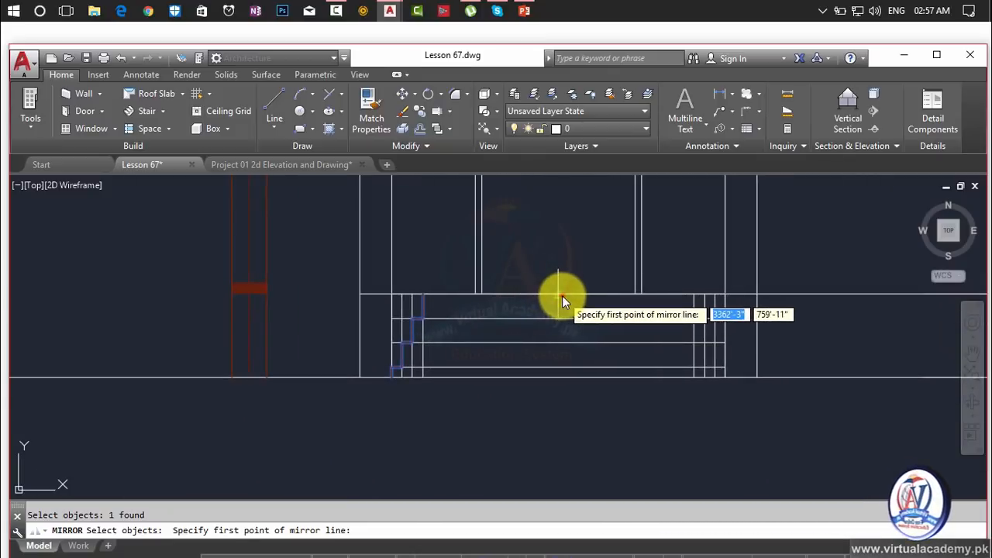
left_click(560, 296)
left_click(560, 437)
key("Return")
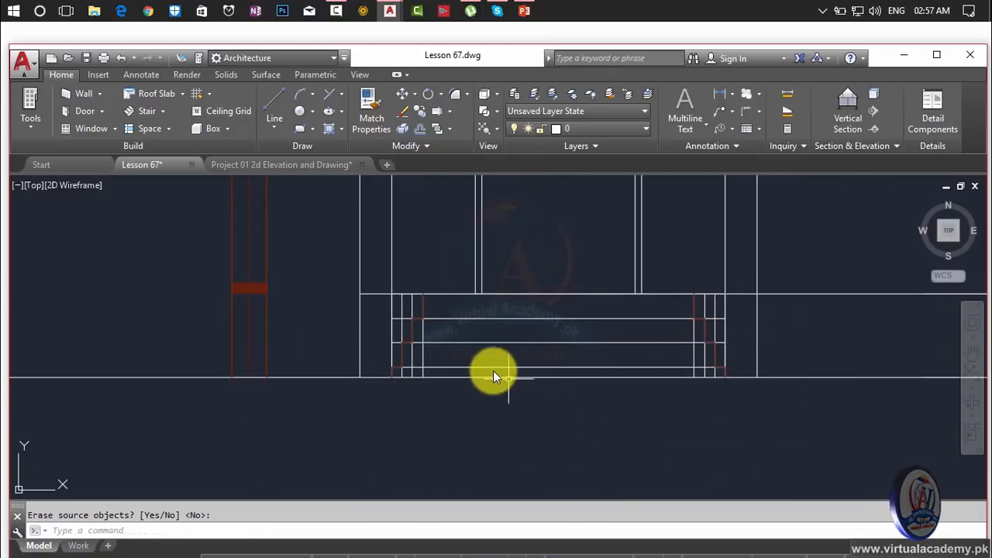
Trim the vertical guide lines on the inner side of the left stepped profile
scroll(493, 376, "up", 3)
middle_click_drag(465, 361, 555, 335)
type("tr")
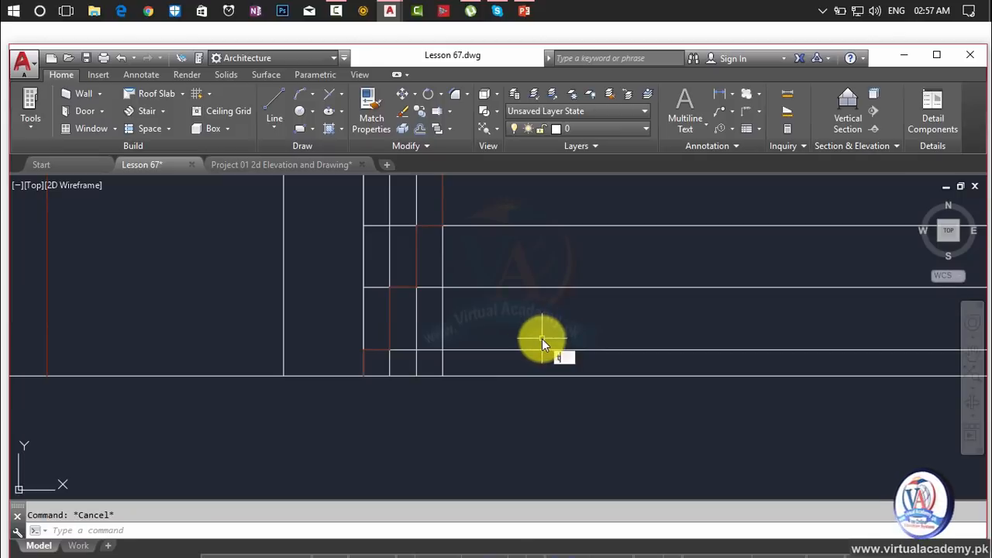
key("Return")
scroll(466, 359, "up", 3)
scroll(463, 358, "up", 3)
left_click(463, 359)
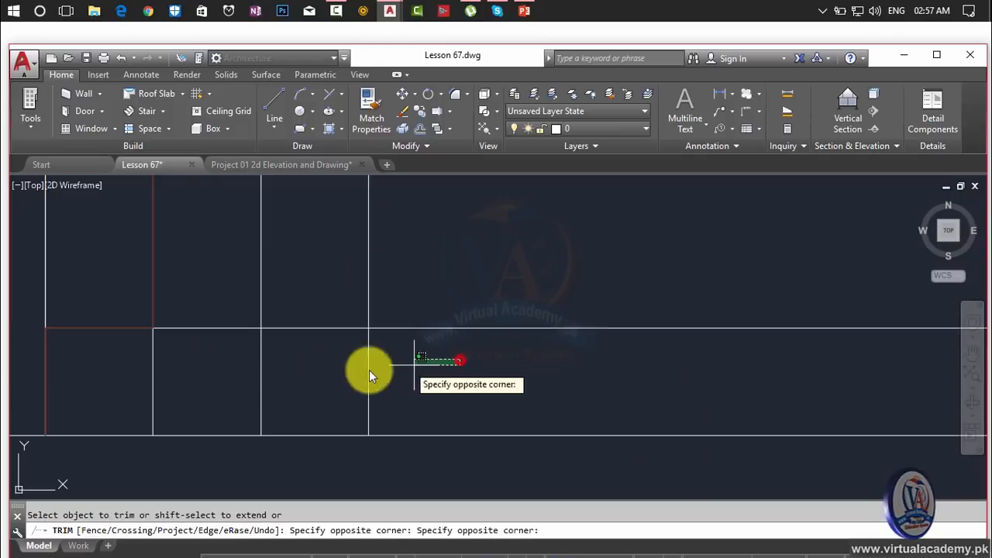
left_click(252, 392)
scroll(256, 390, "down", 4)
mouse_move(308, 418)
middle_mouse_down()
mouse_move(427, 482)
mouse_move(398, 455)
middle_mouse_up()
left_click(449, 382)
left_click(374, 391)
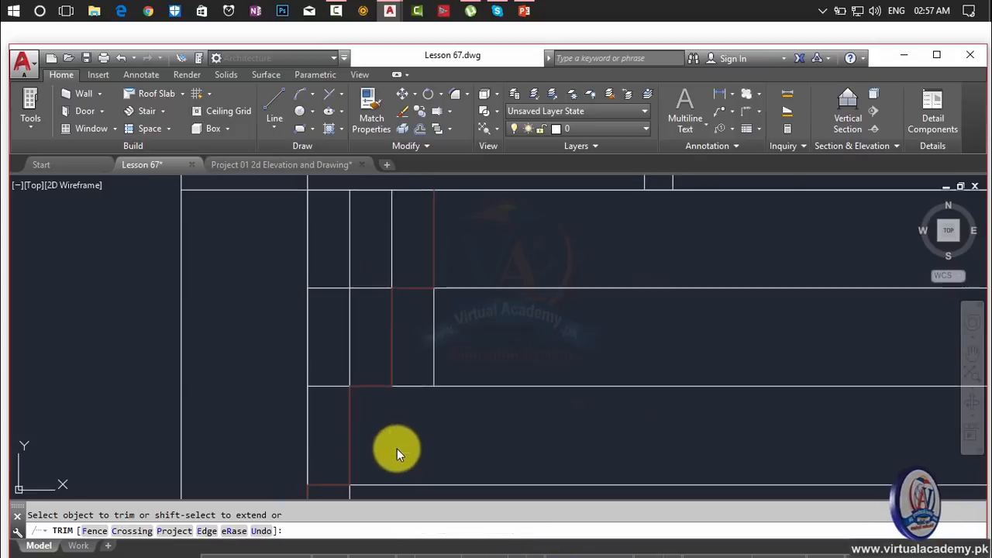
left_click(447, 343)
left_click(421, 350)
Trim the vertical and horizontal guide lines on the outer side of the left stepped profile's upper steps
middle_click_drag(455, 362, 455, 417)
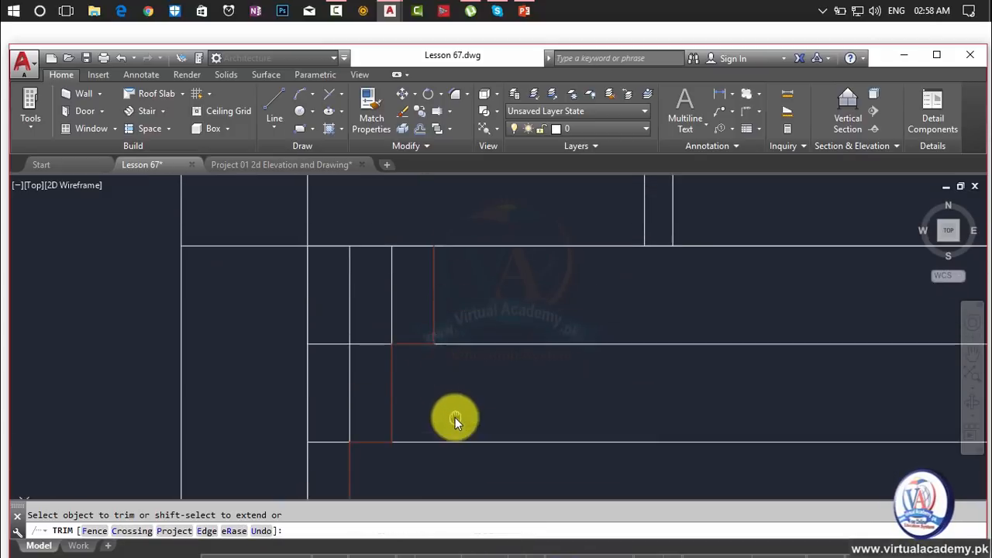
left_click(410, 306)
left_click(337, 314)
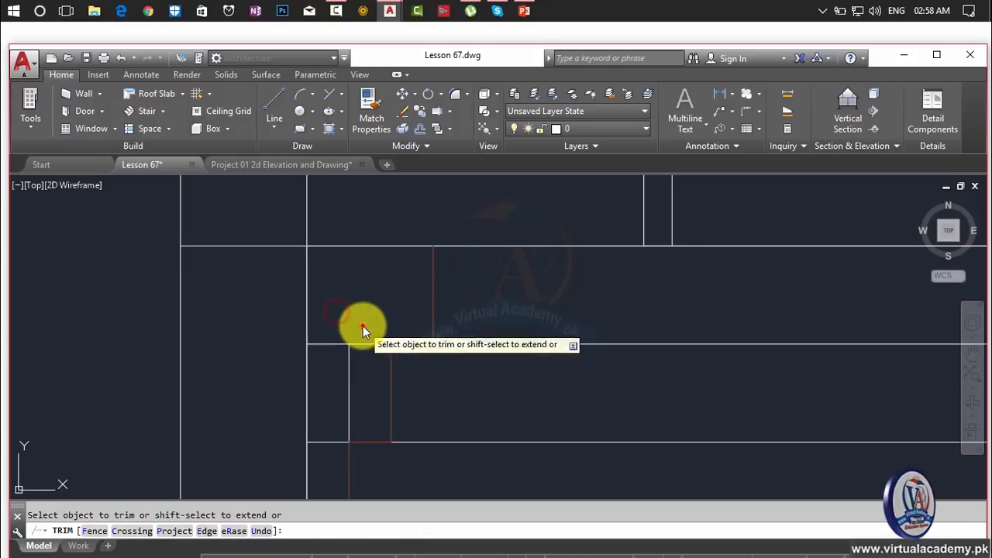
left_click(363, 326)
left_click(347, 360)
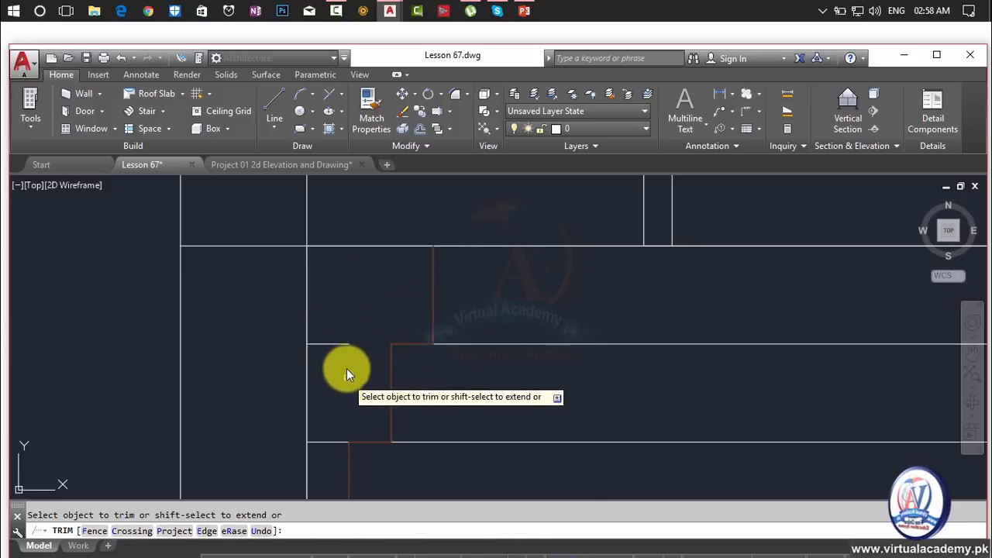
left_click(344, 366)
left_click(333, 358)
middle_click_drag(336, 296, 376, 313)
left_click(372, 330)
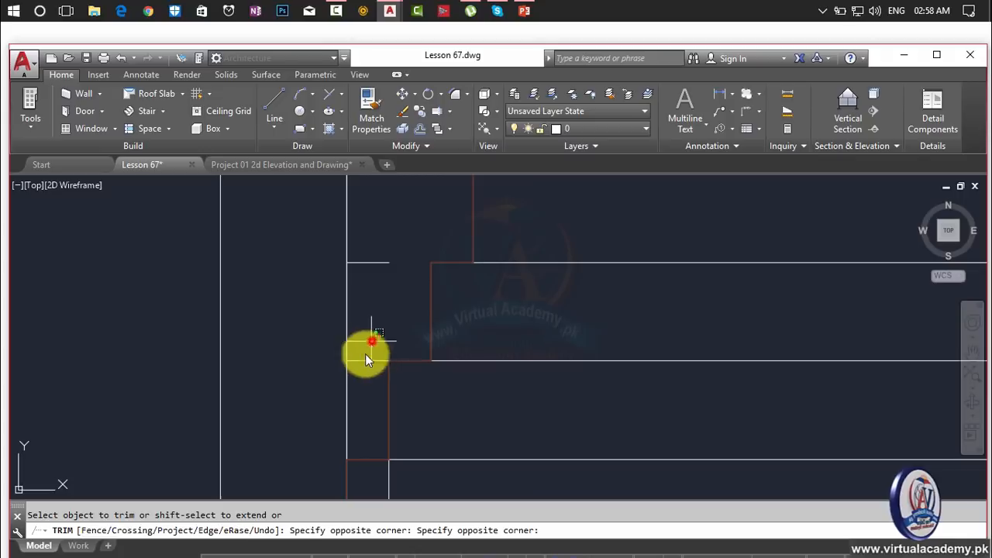
left_click(362, 387)
Trim the bottom tread line overlapping the left stepped profile and erase the leftover short horizontal segment beside the upper step
scroll(377, 399, "down", 2)
middle_click_drag(377, 400, 380, 331)
scroll(381, 331, "up", 1)
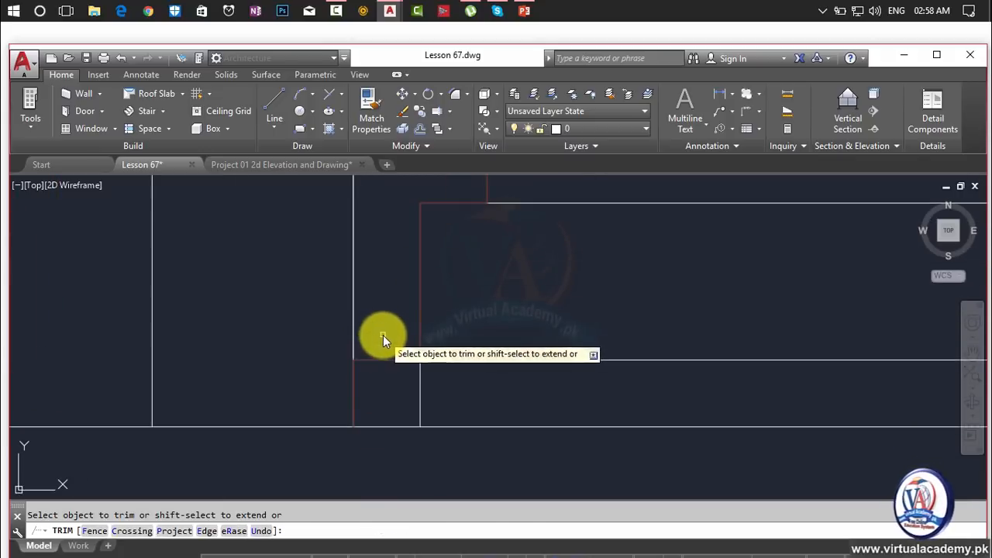
left_click(380, 333)
left_click(385, 395)
scroll(385, 375, "down", 1)
middle_click_drag(384, 375, 385, 482)
key("Escape")
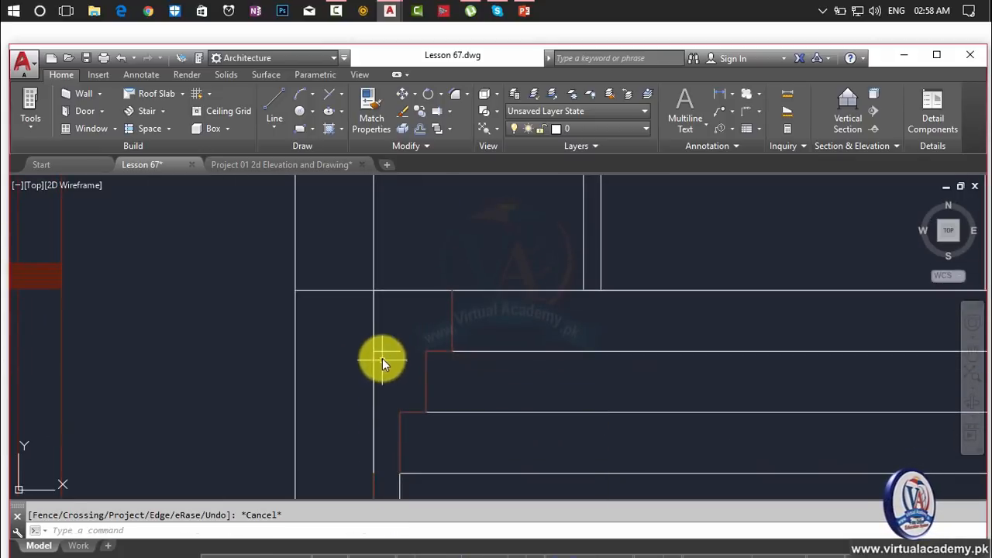
left_click(385, 348)
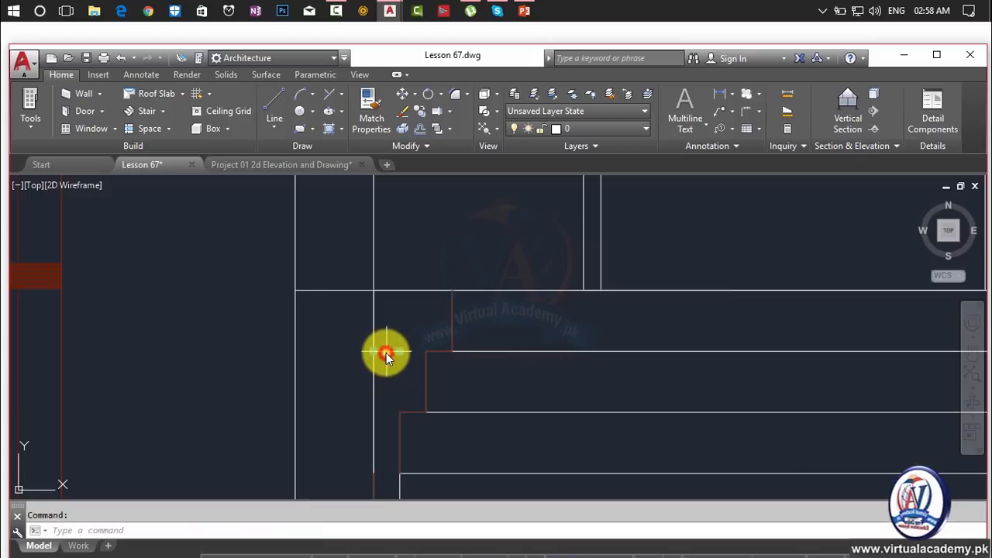
key("Delete")
scroll(387, 352, "down", 4)
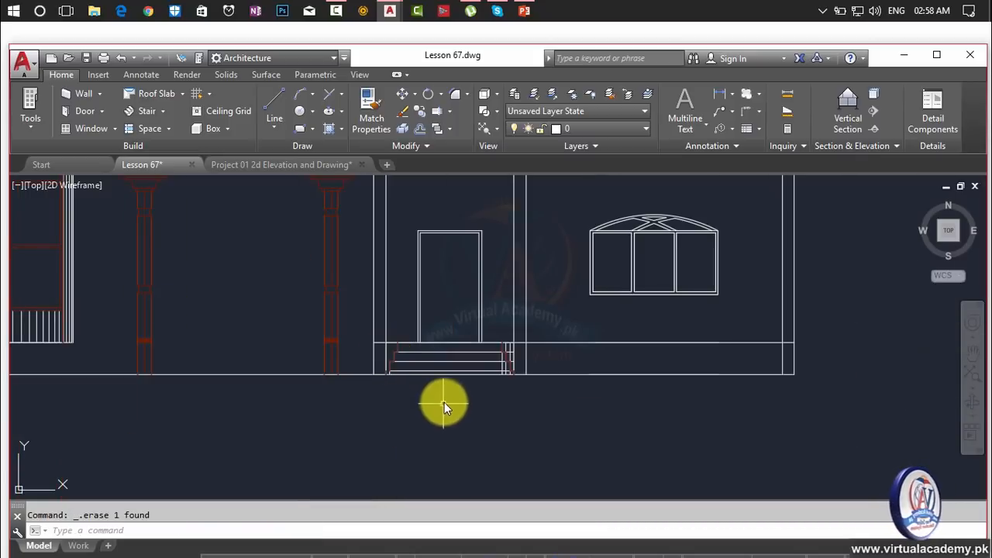
Fillet the left profile's lowest riser with the bottom tread line so they meet in a corner
scroll(404, 387, "up", 3)
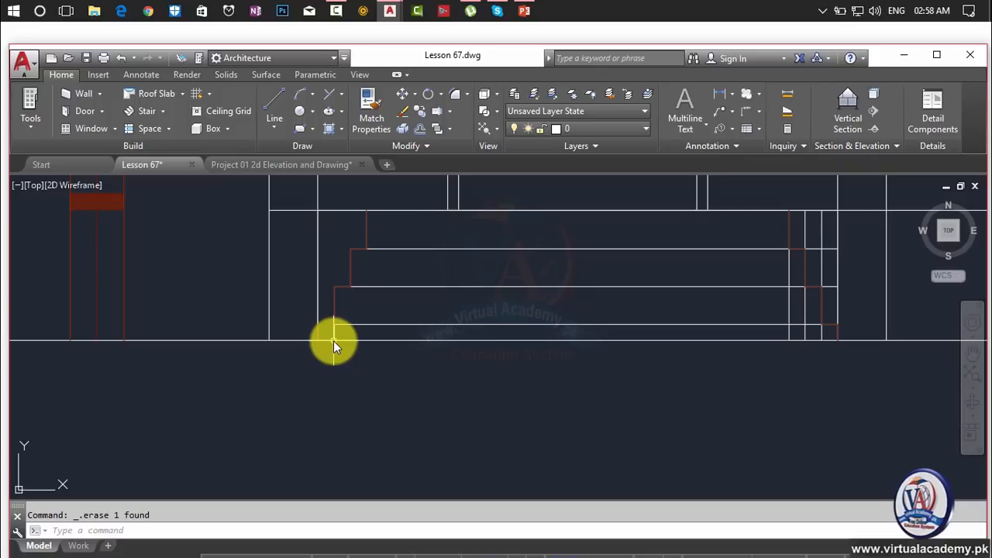
scroll(334, 341, "up", 2)
scroll(333, 342, "down", 2)
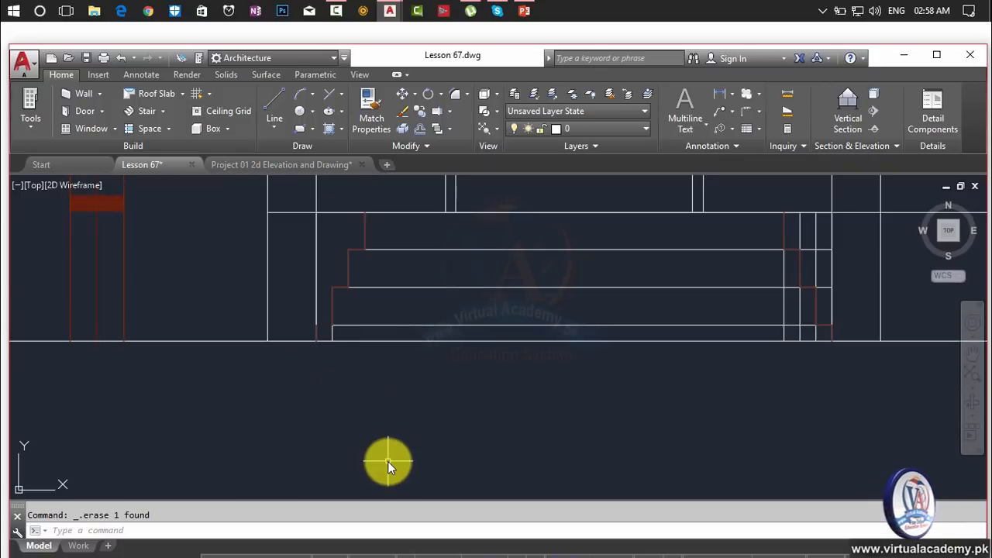
scroll(328, 342, "up", 4)
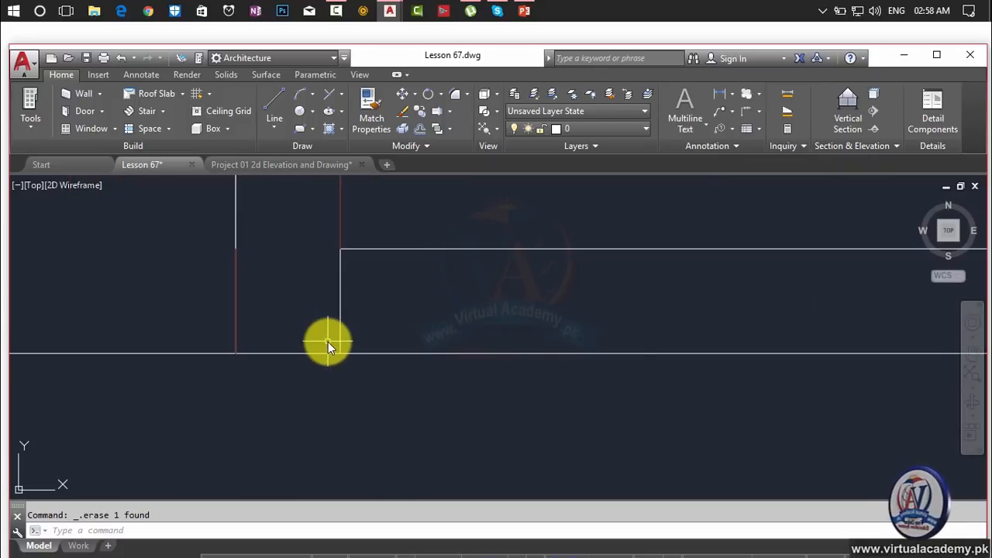
type("f")
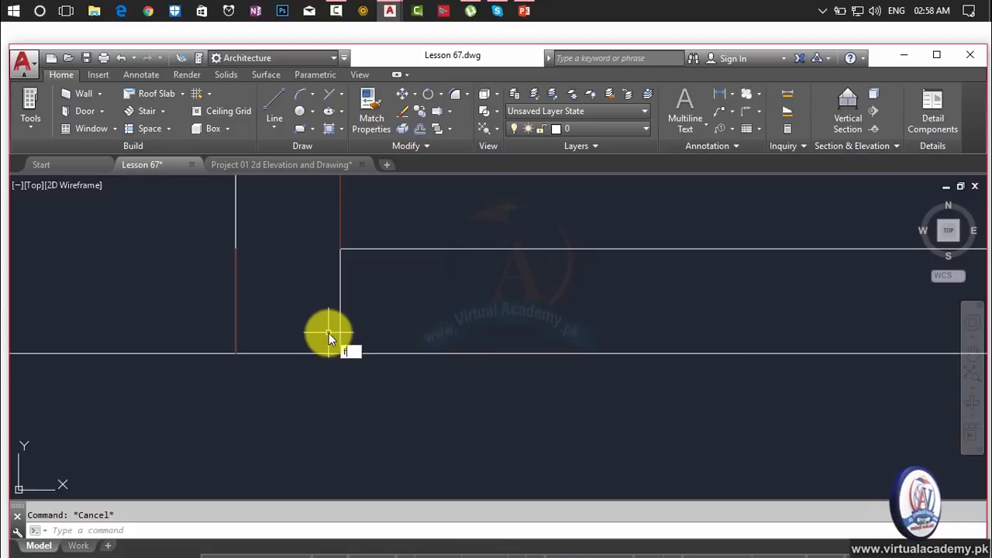
key("Return")
left_click(236, 308)
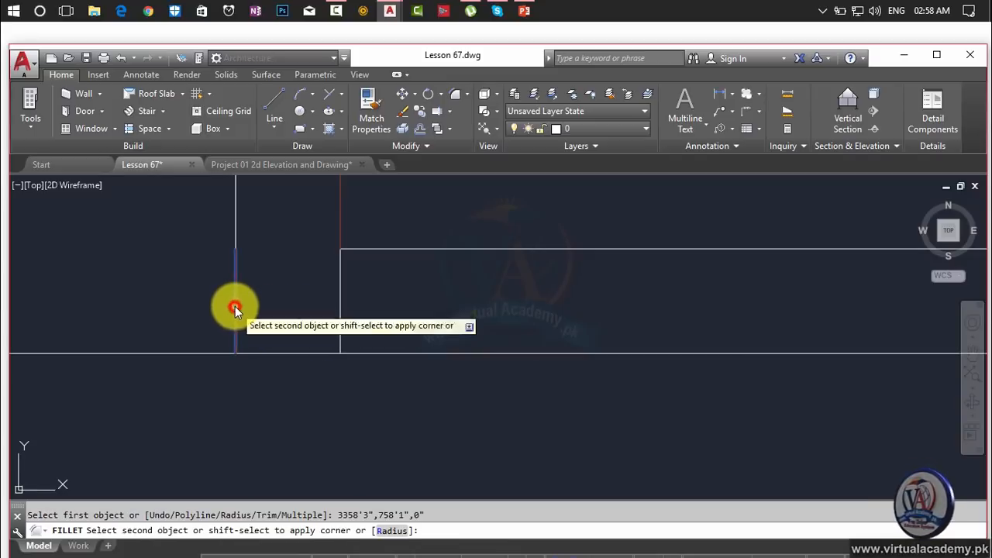
left_click(358, 249)
scroll(362, 320, "down", 4)
key("Escape")
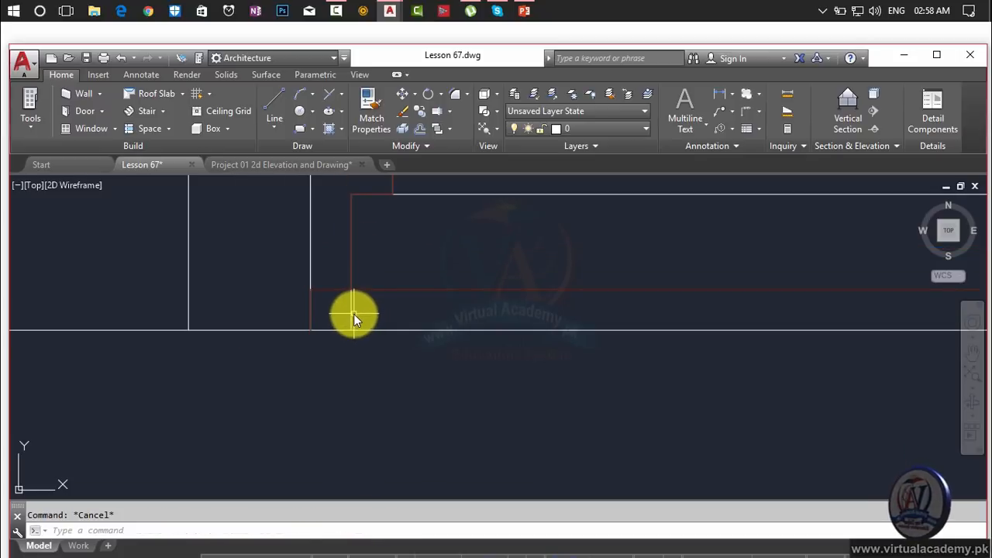
Trim the short vertical guide line below the bottom tread on the left side of the stair
left_click(353, 314)
left_click(352, 314)
type("tr")
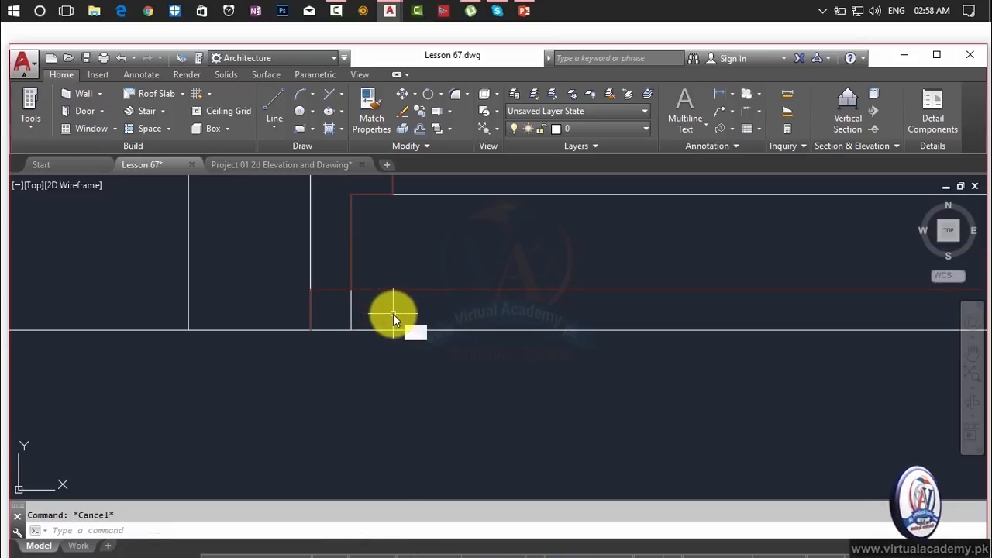
key("Return")
key("Return")
left_click(365, 305)
left_click(340, 314)
scroll(383, 325, "down", 3)
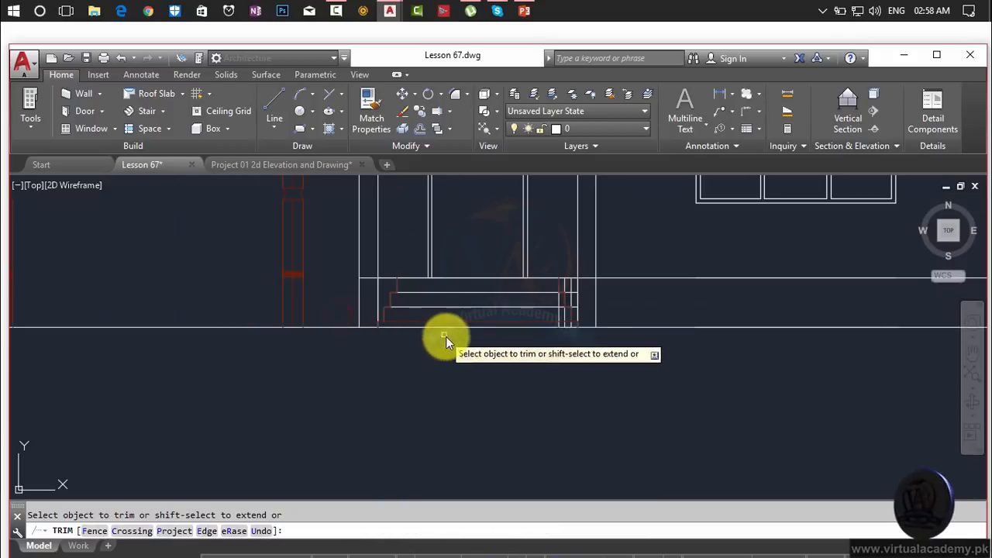
Trim the vertical guide lines between the bottom tread and the ground line at the stair's right side
scroll(479, 345, "up", 5)
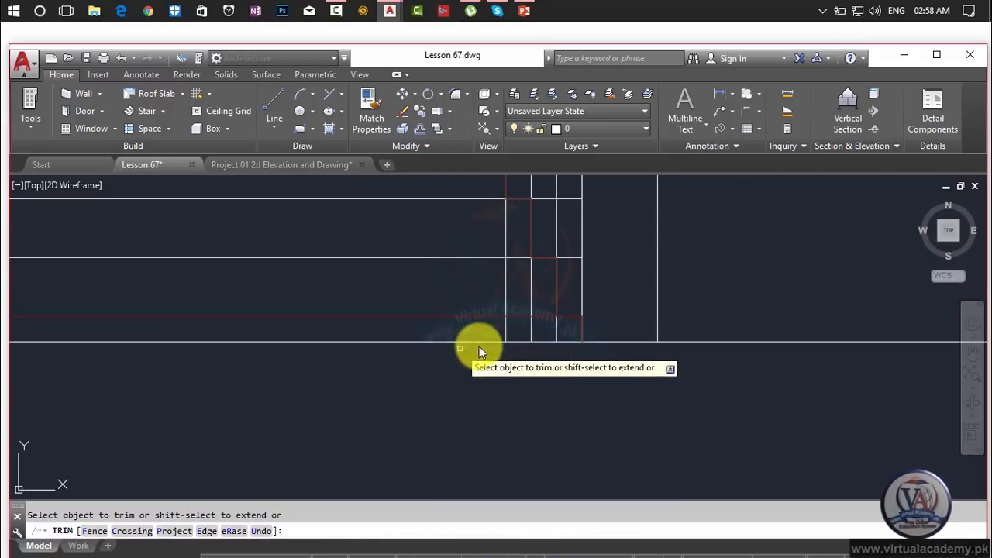
left_click(671, 328)
left_click(383, 358)
middle_click_drag(645, 332, 433, 409)
scroll(418, 362, "down", 5)
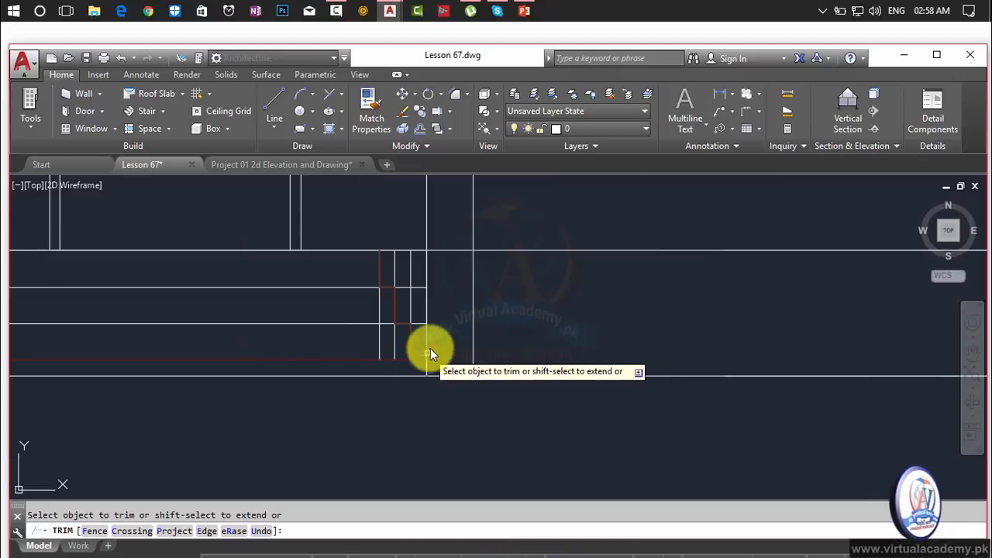
Trim the vertical guide lines on both sides of the right profile's second riser from the ground
left_click(428, 347)
left_click(422, 348)
scroll(397, 346, "up", 4)
left_click(398, 346)
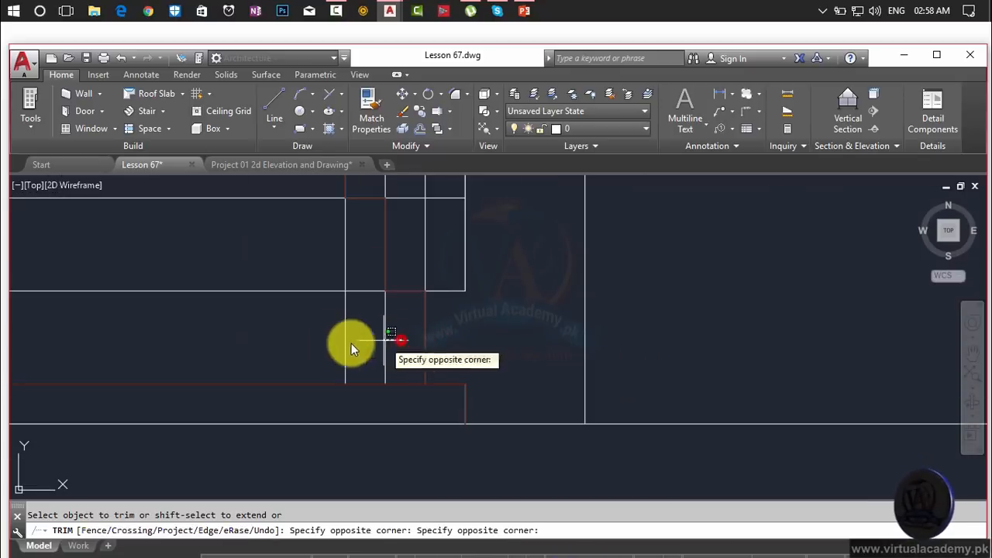
left_click(340, 342)
Trim the vertical guide lines on both sides of the right profile's third riser from the ground
left_click(476, 257)
left_click(420, 263)
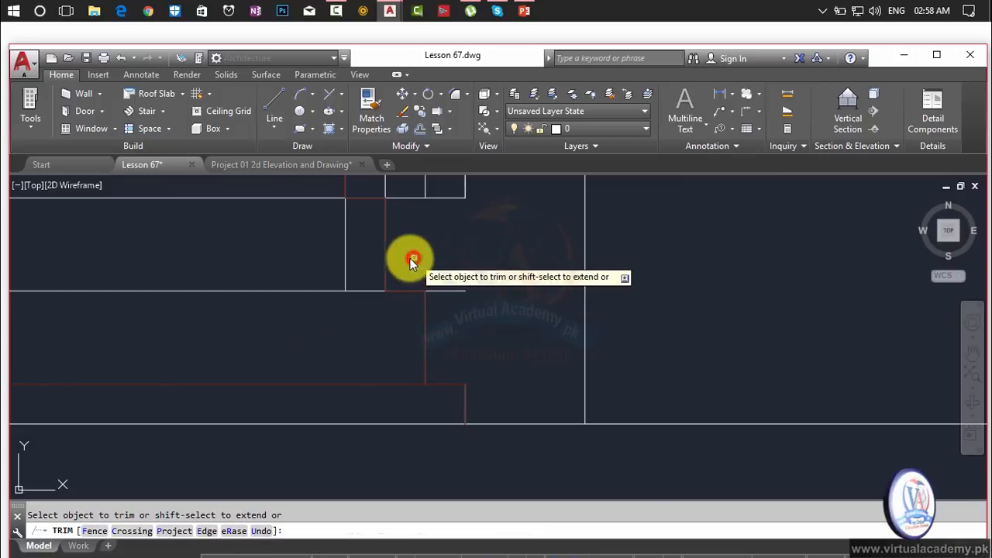
left_click(357, 260)
left_click(320, 260)
Trim the inner vertical guide line beside the right profile's top riser and erase the two remaining vertical segments outside it
middle_click_drag(326, 288, 330, 304)
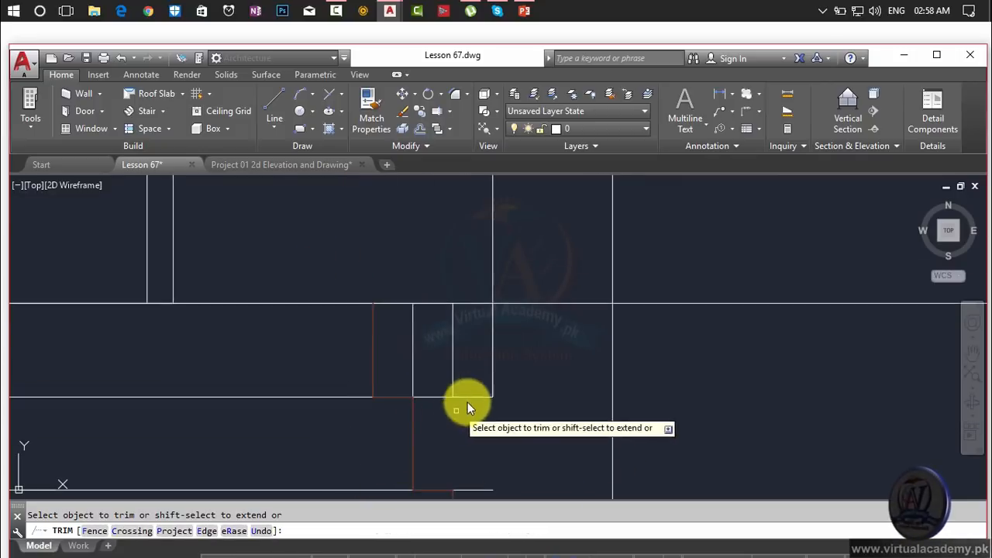
left_click(505, 362)
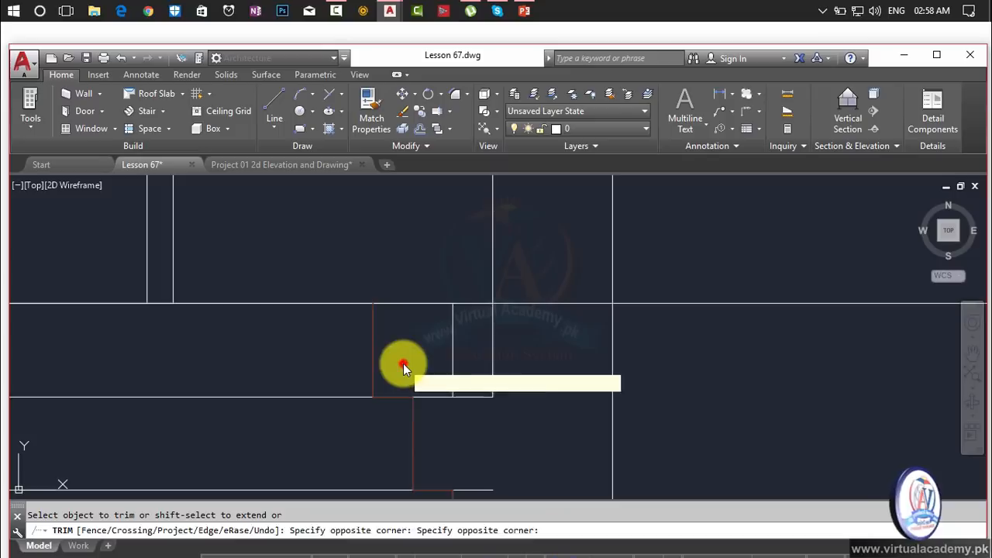
left_click(429, 358)
key("Escape")
left_click(504, 347)
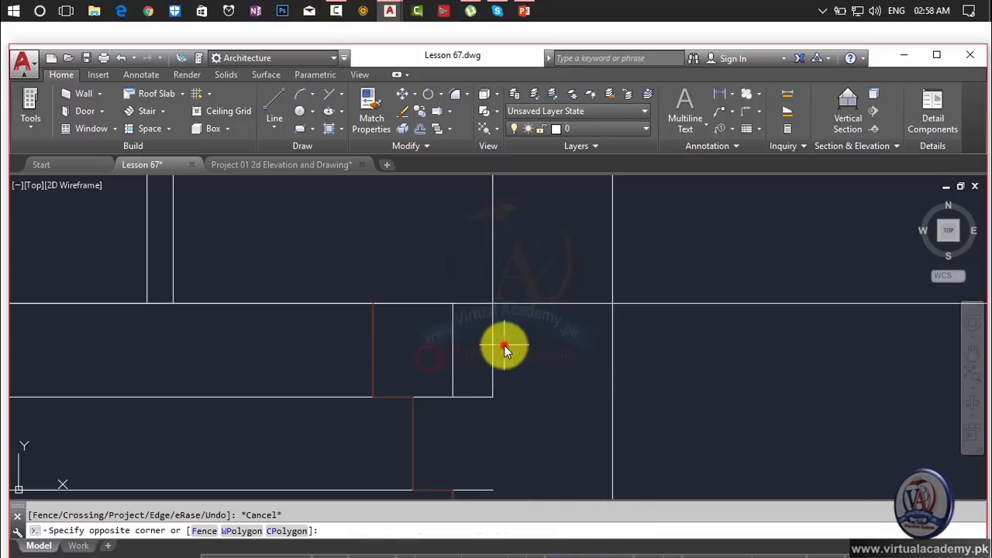
left_click(446, 354)
key("Delete")
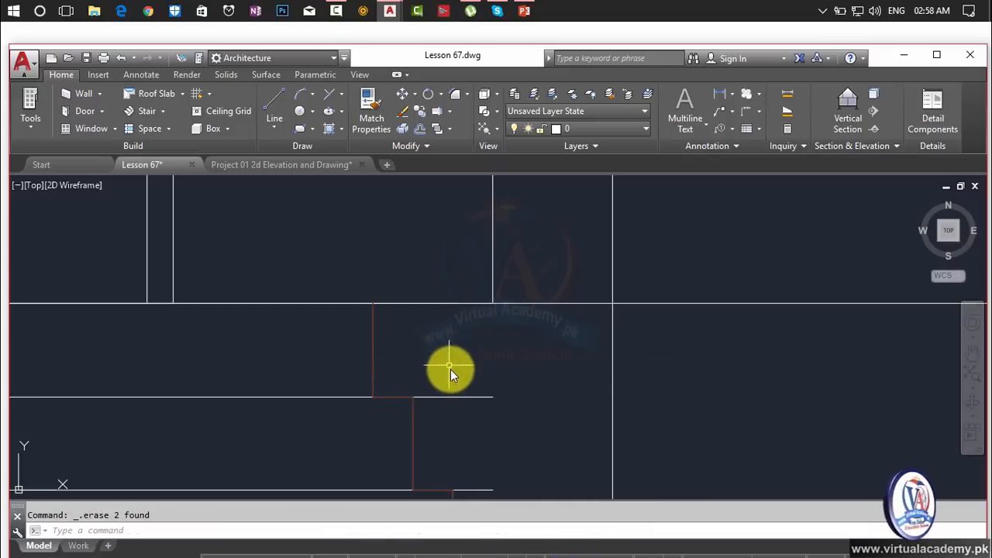
Trim the ends of the two upper tread lines that extend beyond the right stepped profile
type("tr")
key("Return")
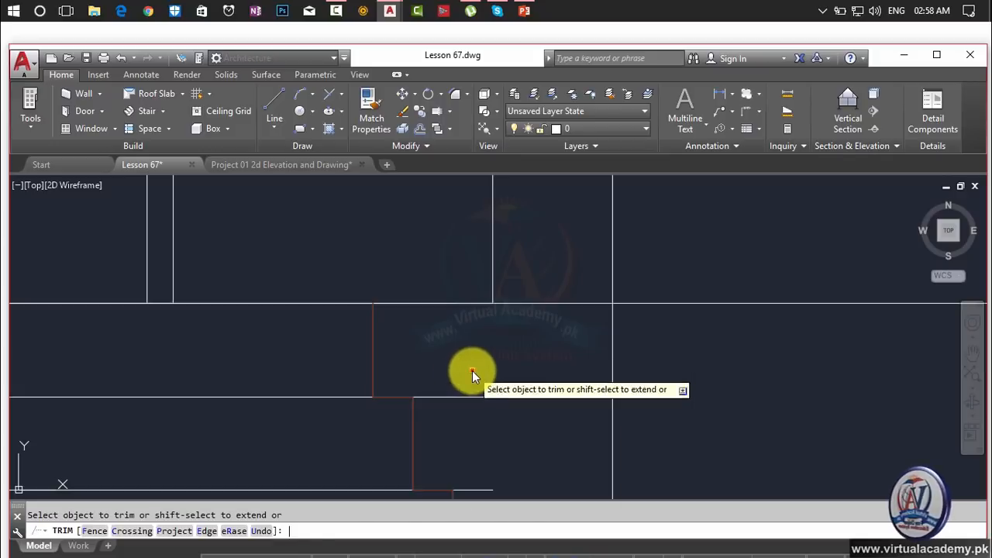
left_click(472, 371)
left_click(455, 417)
scroll(474, 429, "down", 1)
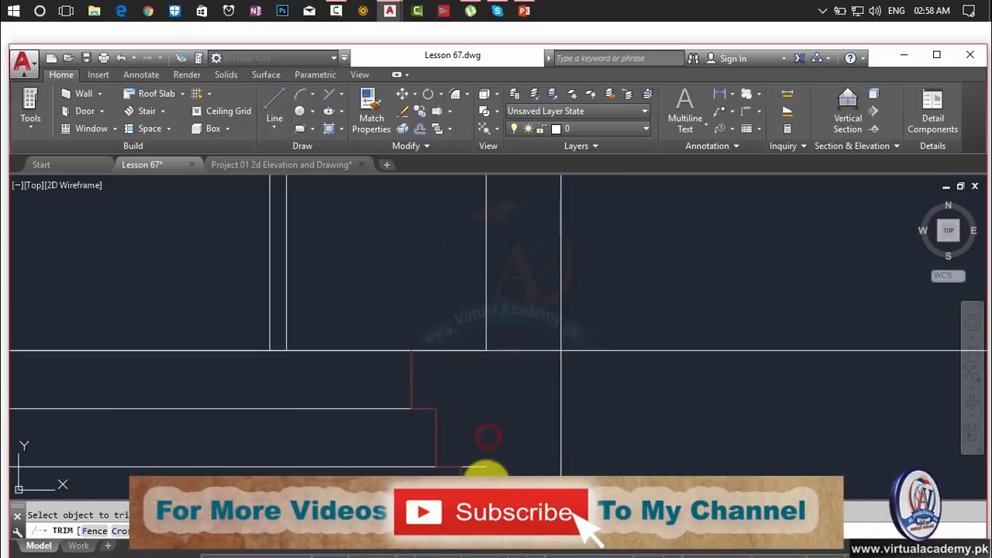
middle_click_drag(478, 468, 495, 426)
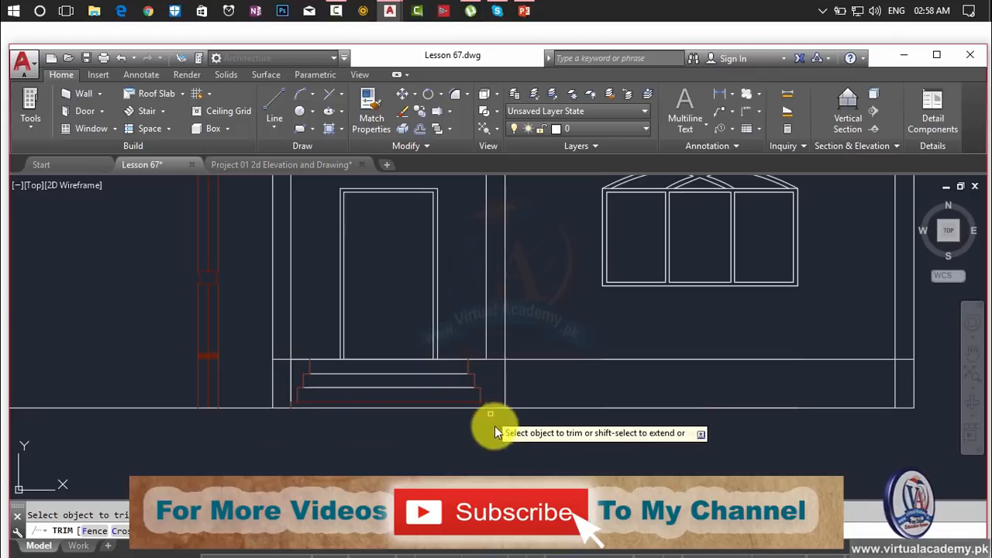
key("Escape")
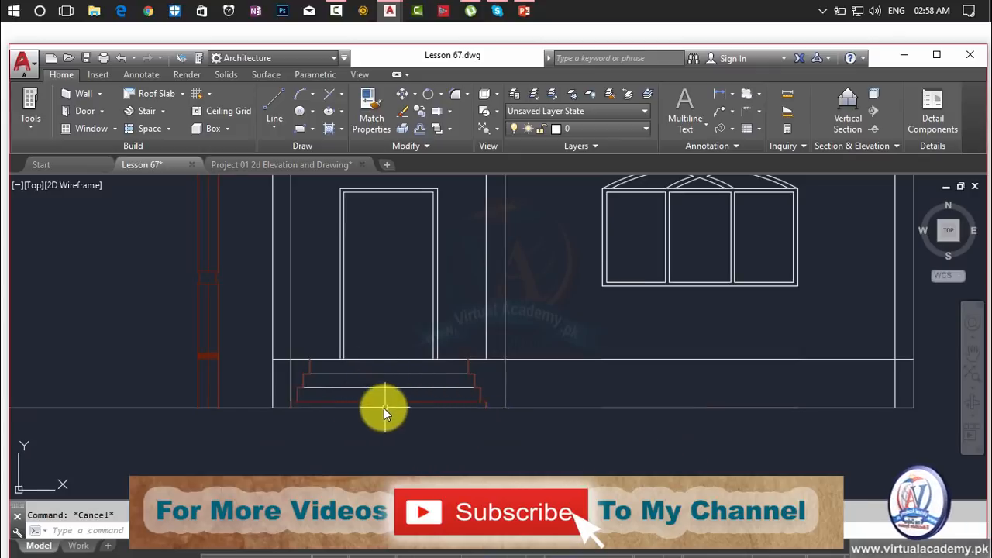
Match the two white tread lines to the properties of the red bottom step outline
scroll(385, 409, "up", 5)
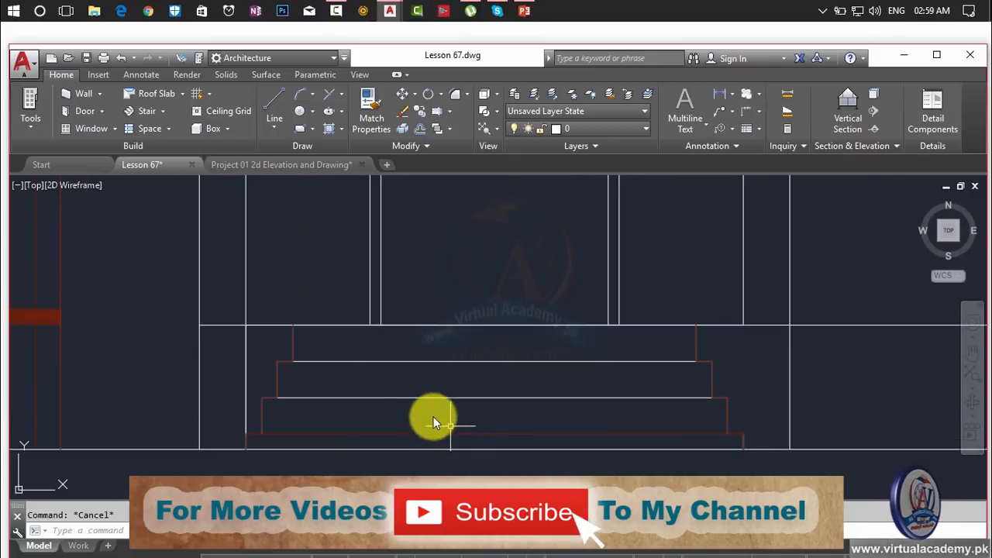
left_click(385, 435)
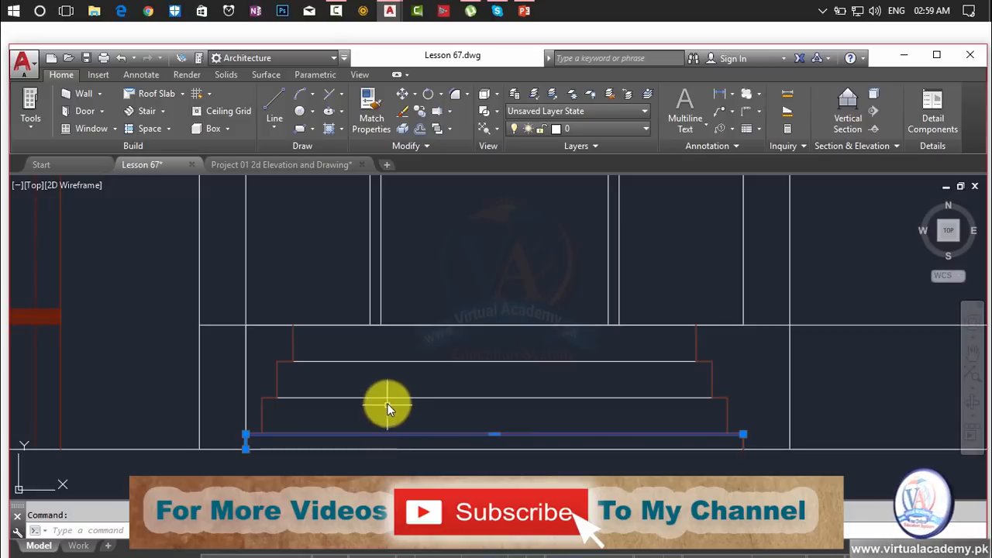
left_click(366, 128)
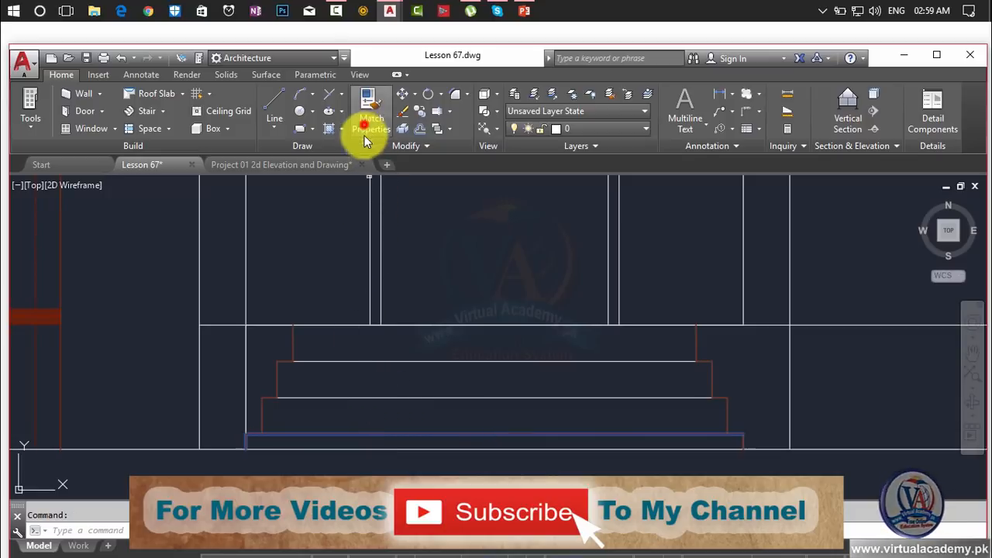
left_click(411, 351)
left_click(410, 414)
left_click(448, 305)
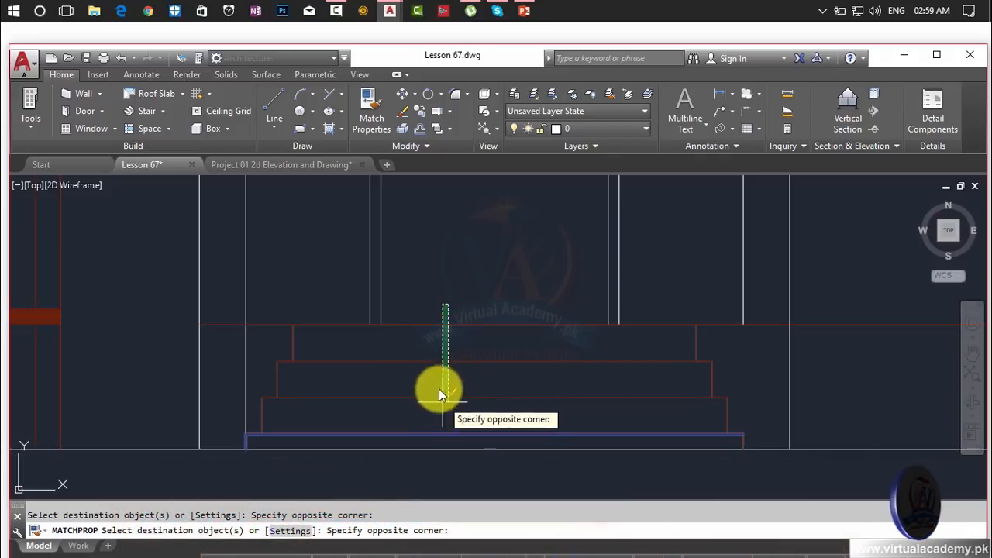
left_click(440, 395)
key("Escape")
Draw a line along the top of the stair between the upper ends of the left and right stepped profiles
type("l")
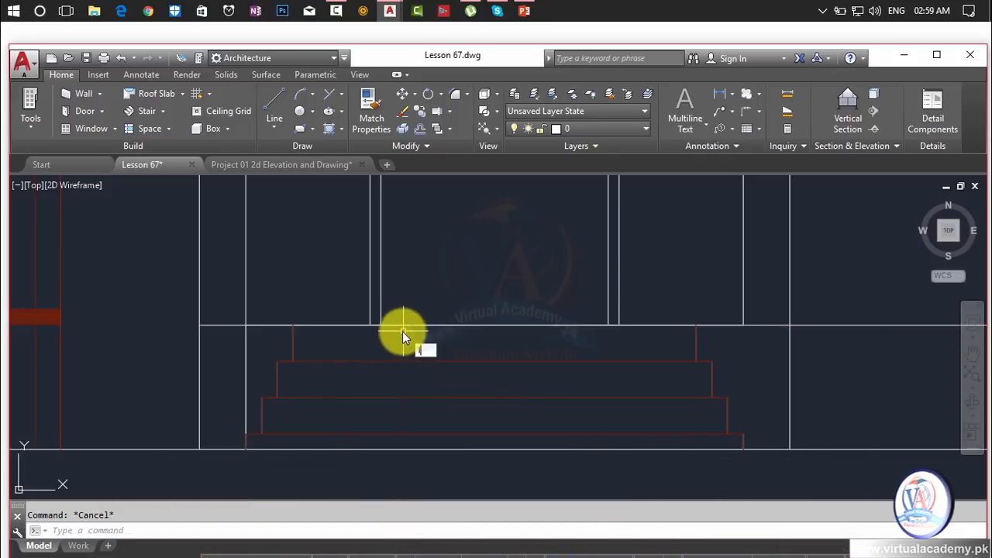
key("Return")
left_click(297, 325)
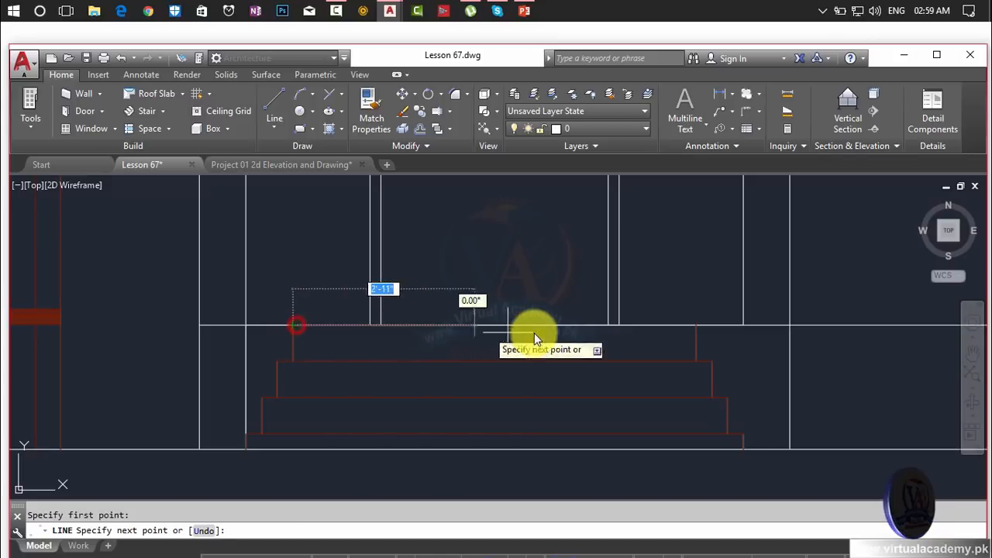
left_click(694, 324)
key("Return")
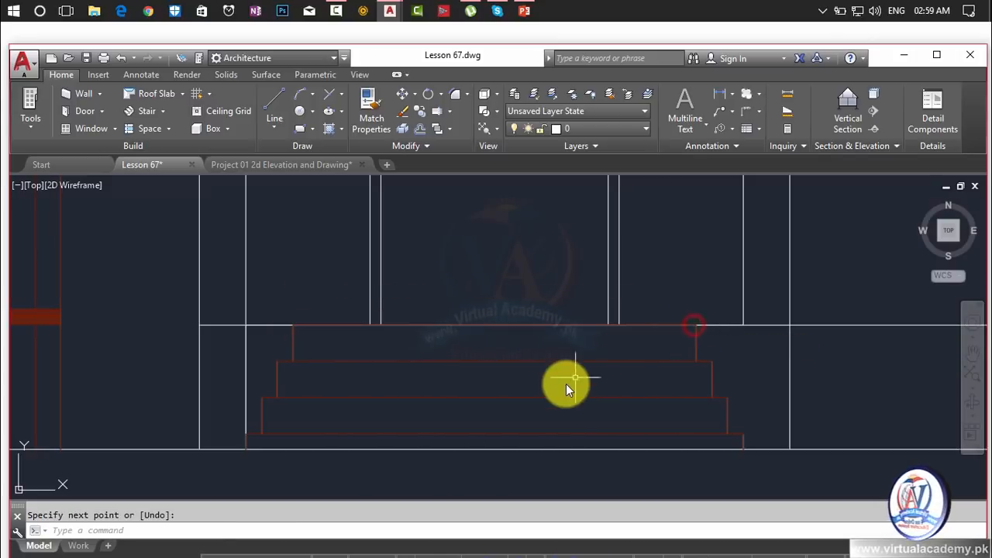
scroll(566, 388, "down", 6)
key("Escape")
scroll(604, 392, "down", 5)
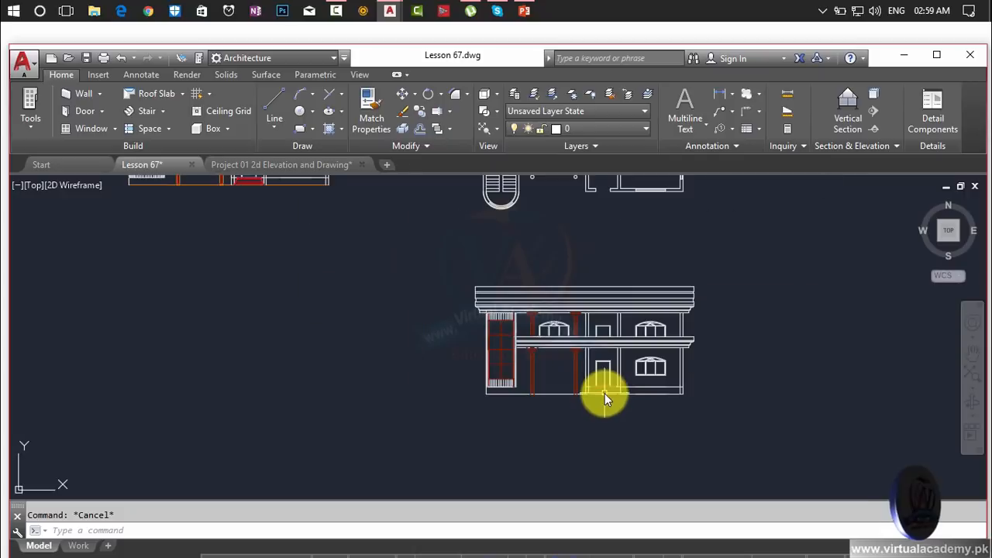
middle_click_drag(604, 393, 505, 403)
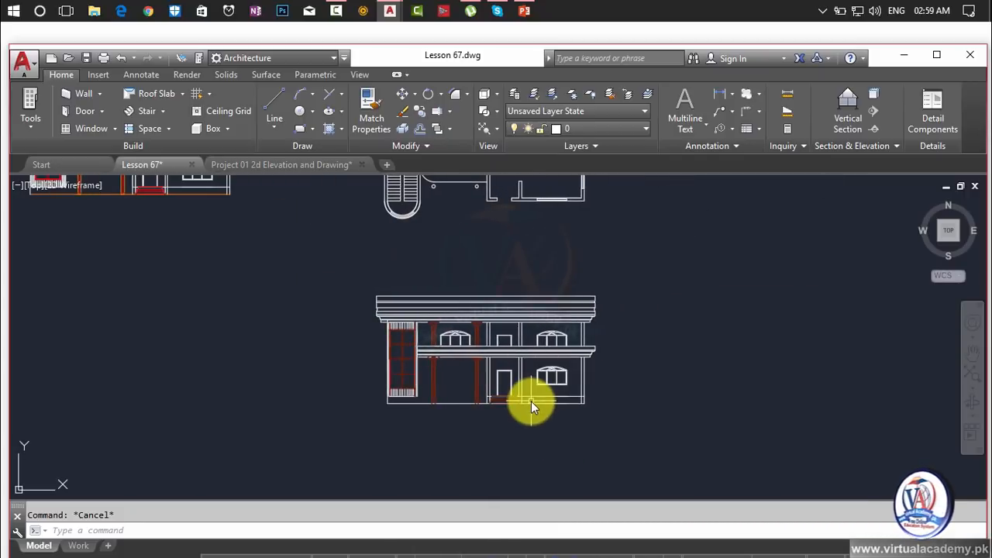
scroll(532, 399, "down", 2)
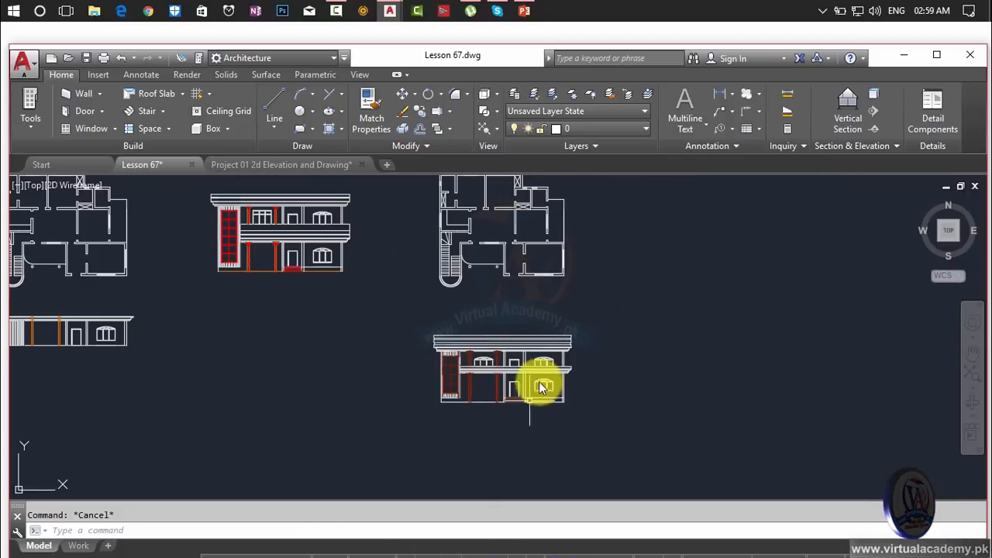
scroll(476, 396, "up", 2)
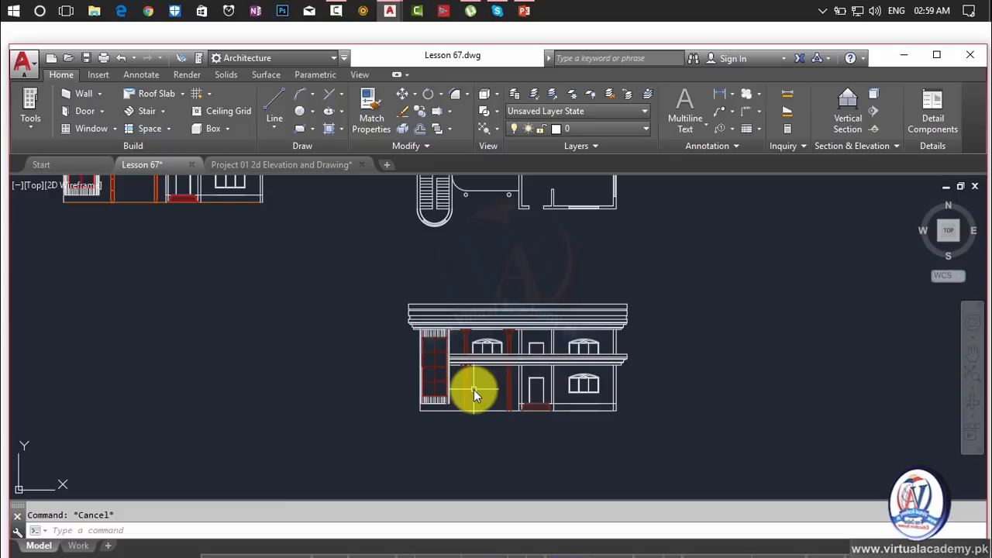
scroll(474, 393, "down", 2)
middle_click_drag(474, 392, 412, 401)
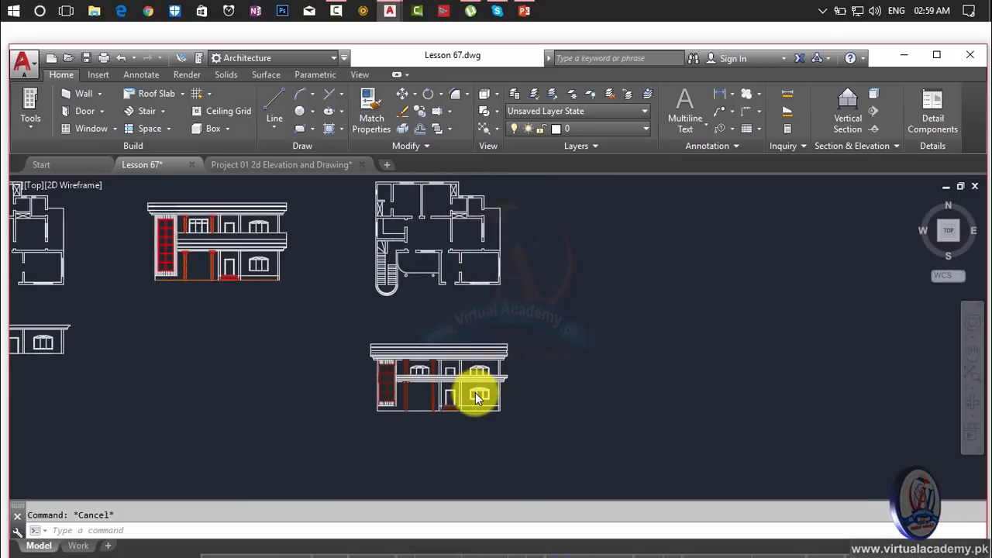
Copy the completed front elevation horizontally to the right along its ground line
scroll(475, 392, "up", 2)
left_click(577, 284)
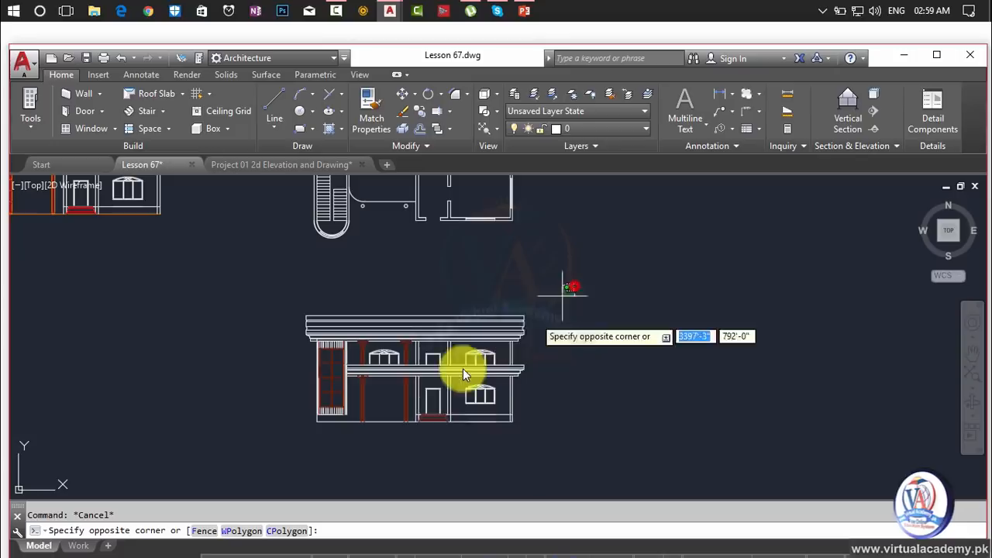
left_click(292, 440)
type("co")
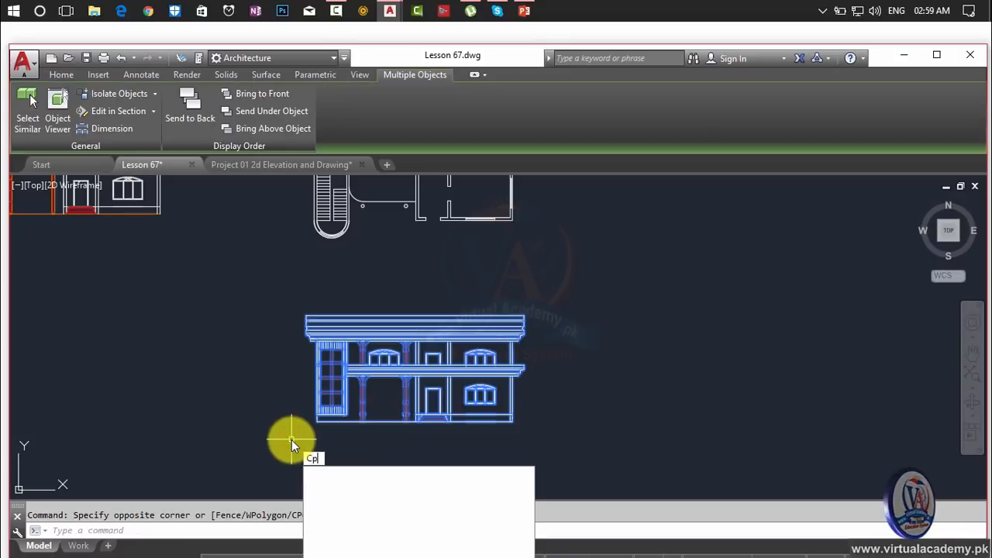
key("Return")
left_click(511, 423)
middle_click_drag(555, 423, 322, 416)
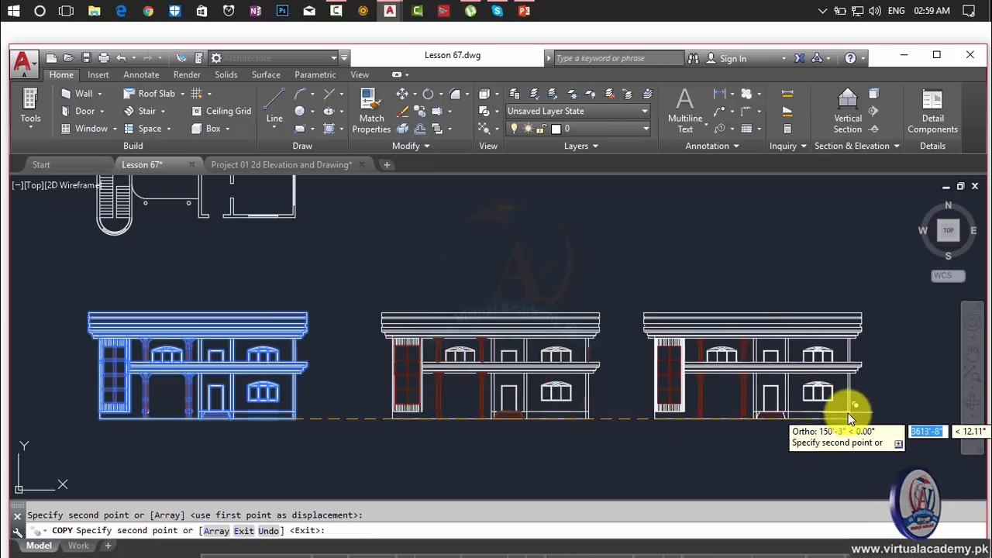
key("Escape")
Erase the parapet band lines and their left end pieces above the roof cornice of the copied elevation
scroll(574, 335, "up", 2)
scroll(574, 341, "up", 2)
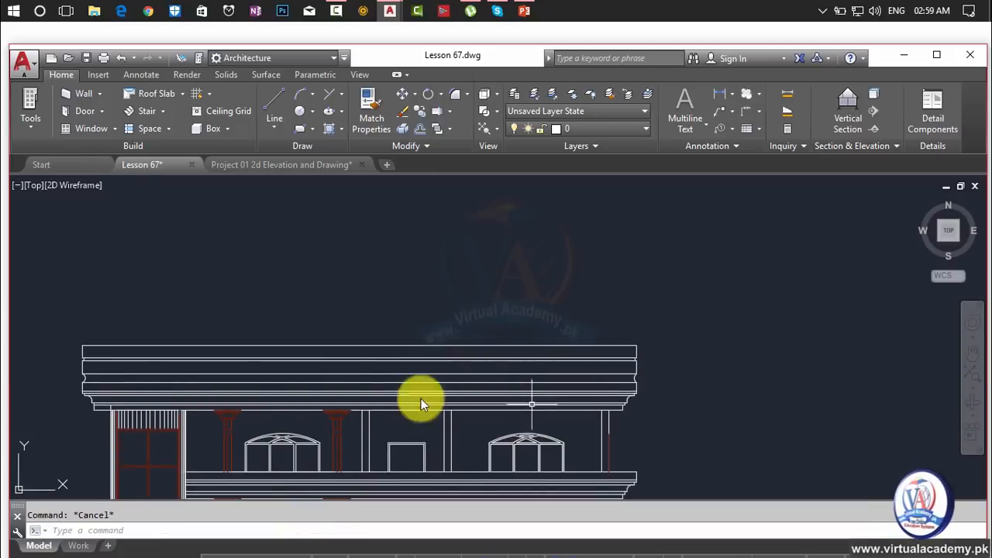
scroll(84, 379, "down", 3)
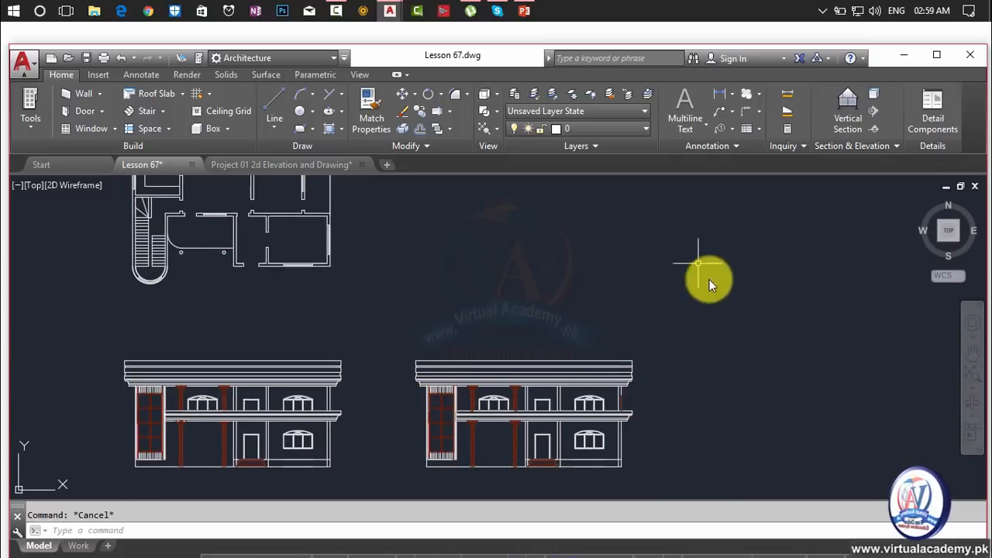
scroll(632, 371, "up", 3)
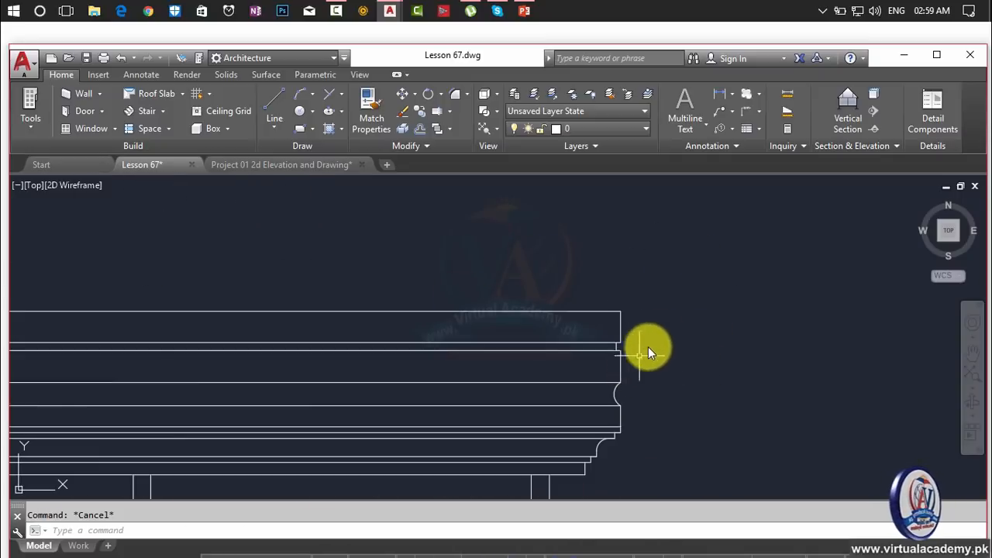
left_click(692, 297)
scroll(524, 391, "down", 4)
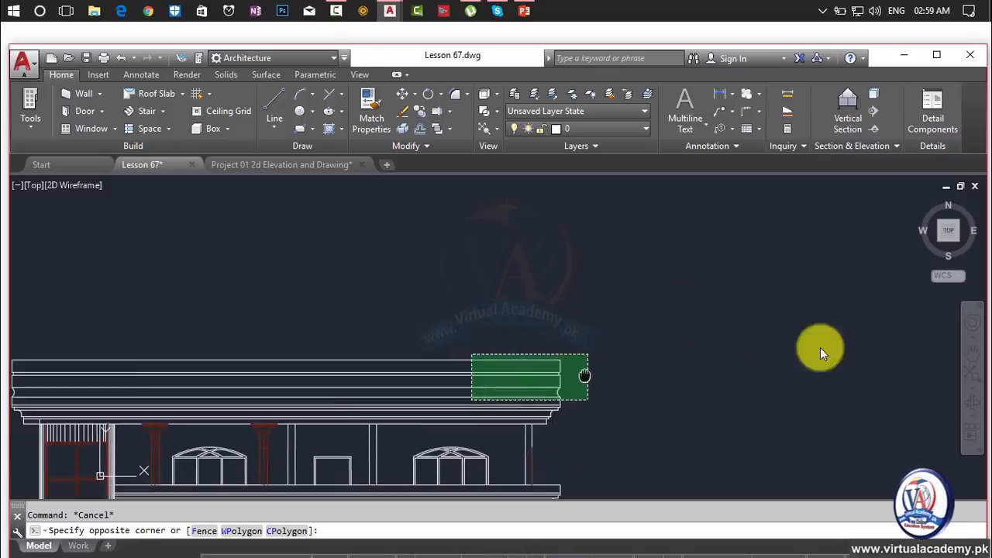
scroll(731, 350, "up", 3)
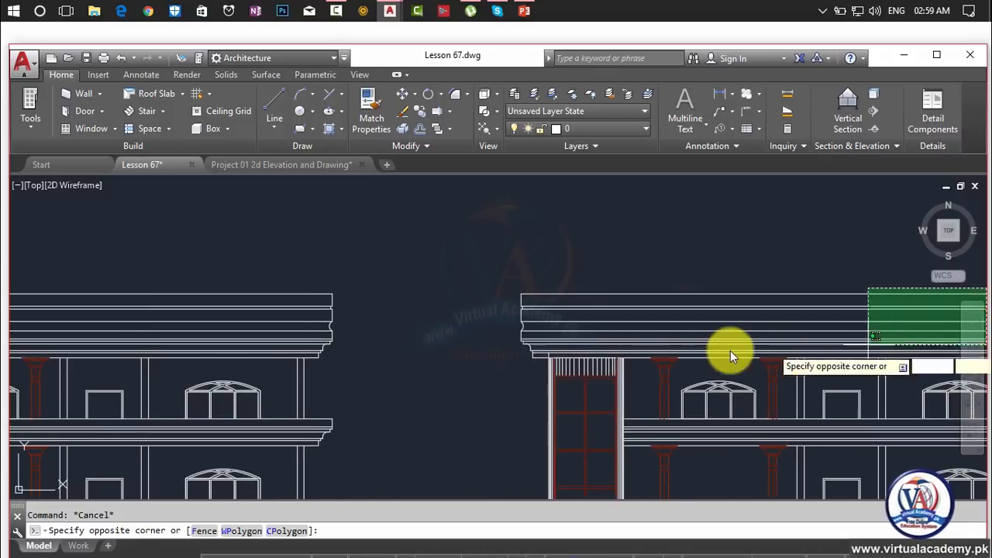
left_click(512, 333)
key("Delete")
Erase the leftover parapet profile segments above the right end of the copied elevation's roof cornice
scroll(518, 333, "up", 5)
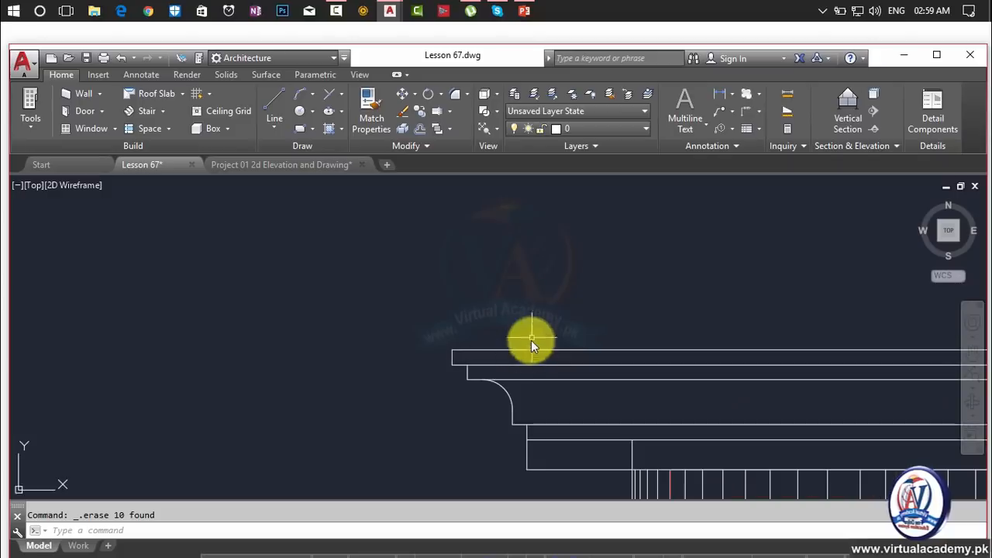
scroll(525, 358, "down", 3)
scroll(543, 368, "up", 2)
scroll(886, 377, "down", 3)
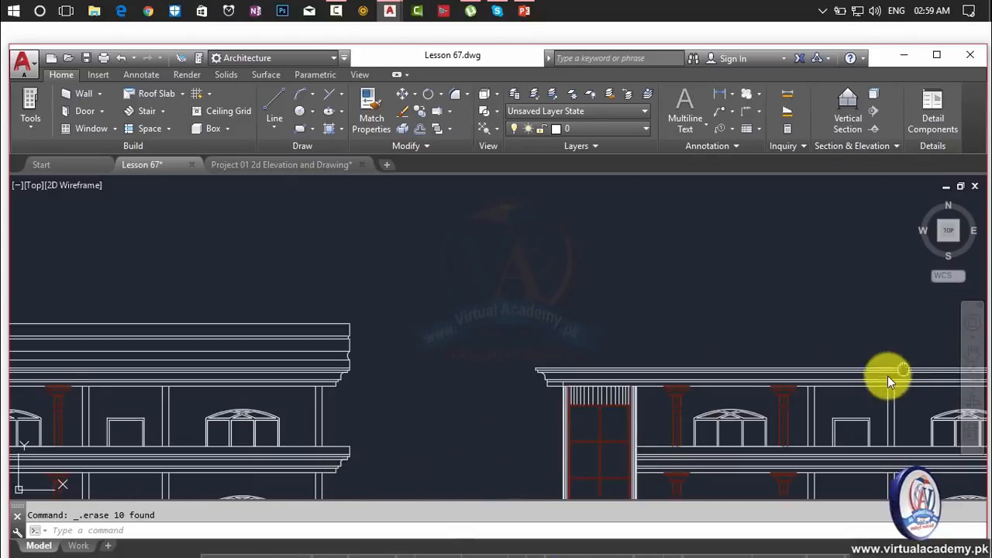
scroll(436, 414, "up", 3)
scroll(576, 388, "up", 2)
left_click(699, 263)
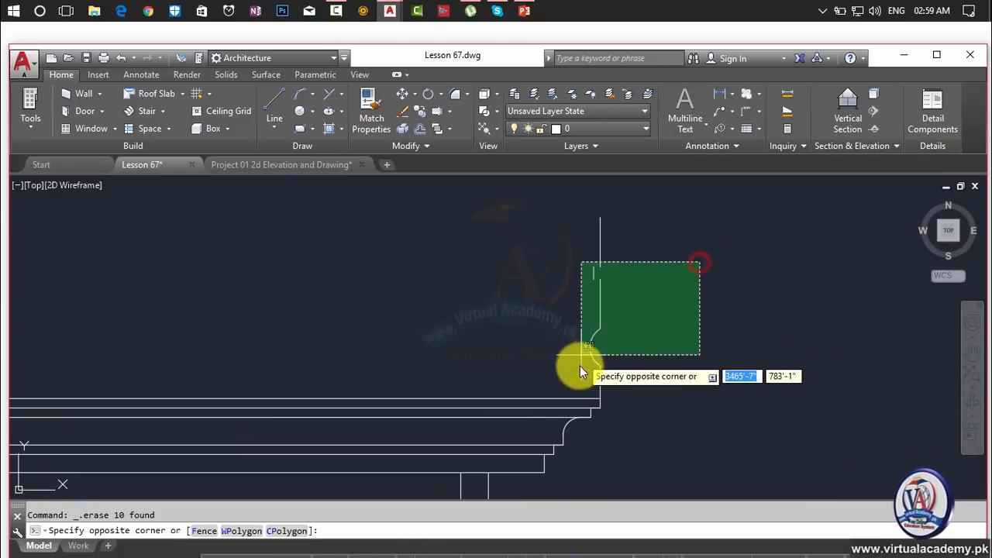
left_click(580, 372)
key("Delete")
scroll(572, 409, "down", 5)
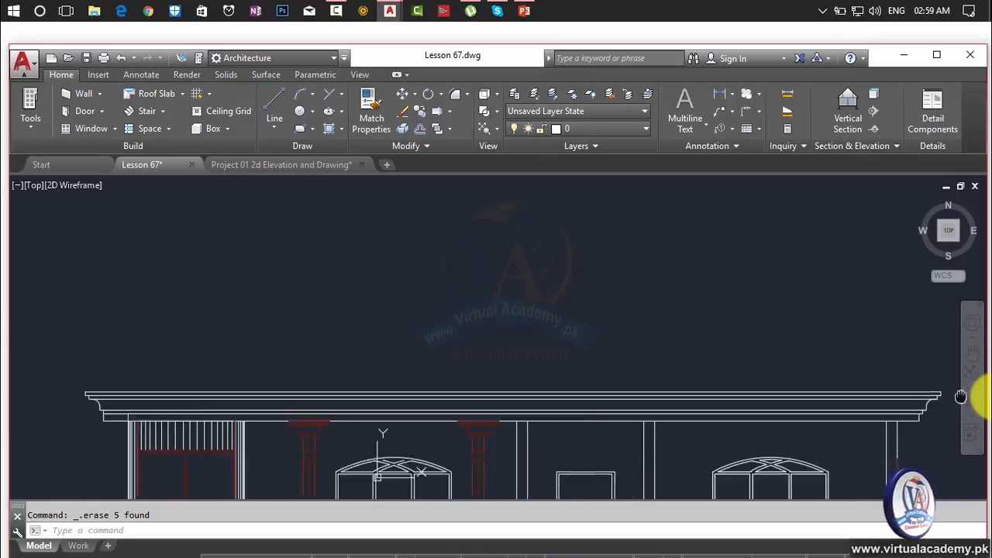
scroll(511, 406, "down", 3)
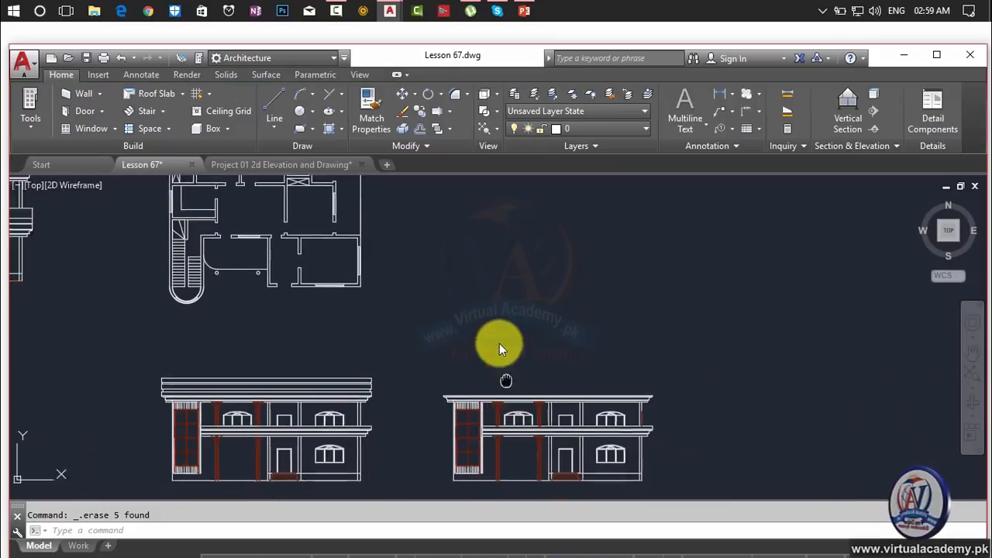
Trim the white plinth line on both sides of the copied elevation's entrance steps back to the adjacent wall lines
scroll(503, 332, "up", 2)
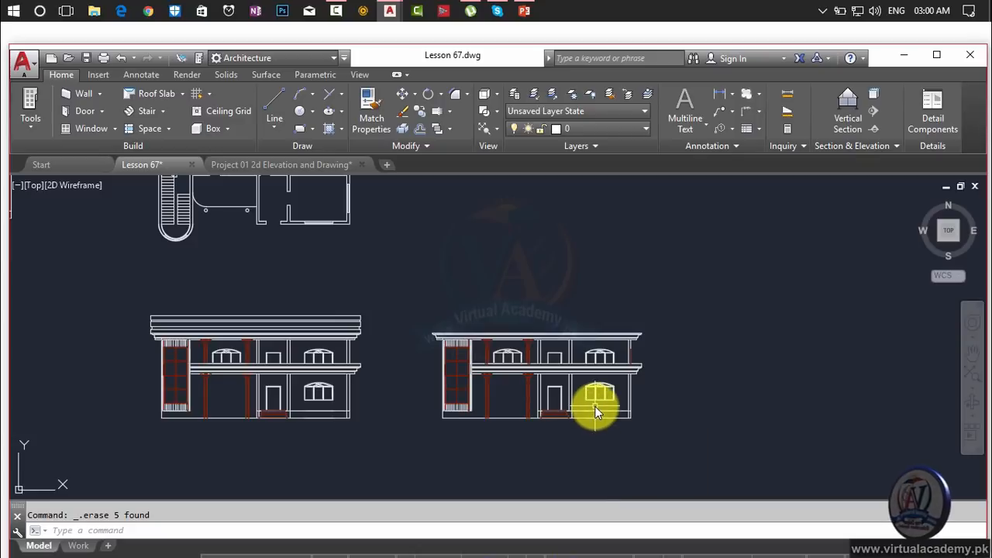
scroll(545, 414, "up", 8)
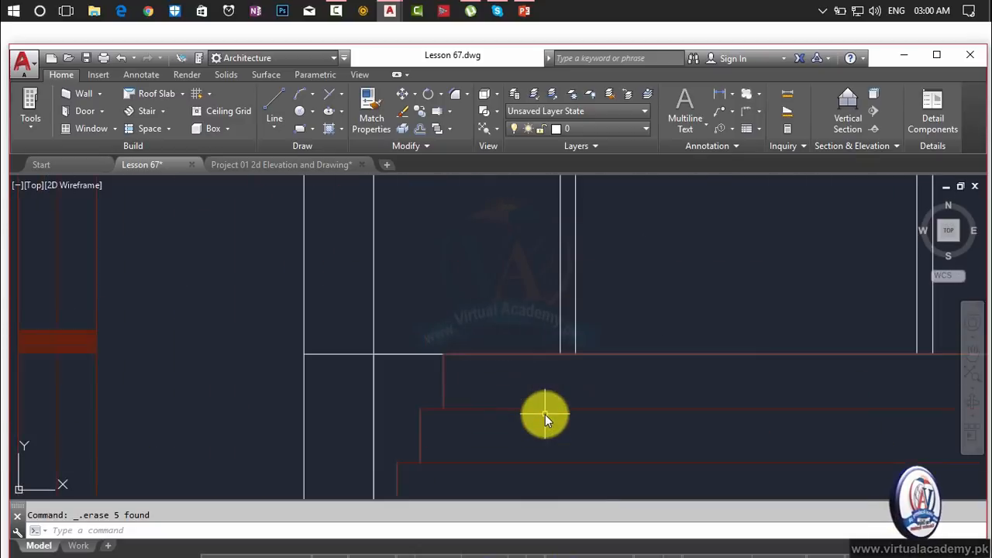
scroll(545, 414, "down", 8)
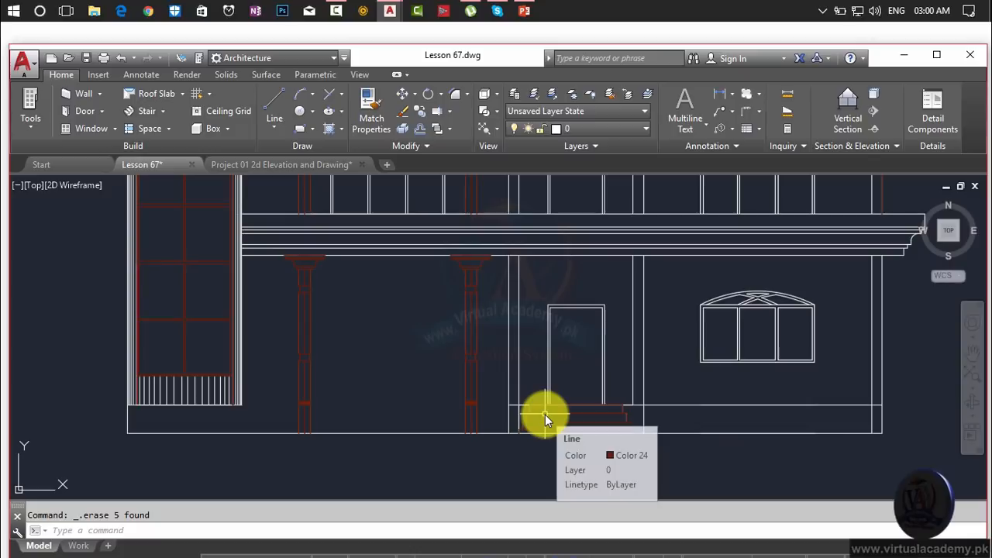
scroll(545, 413, "up", 8)
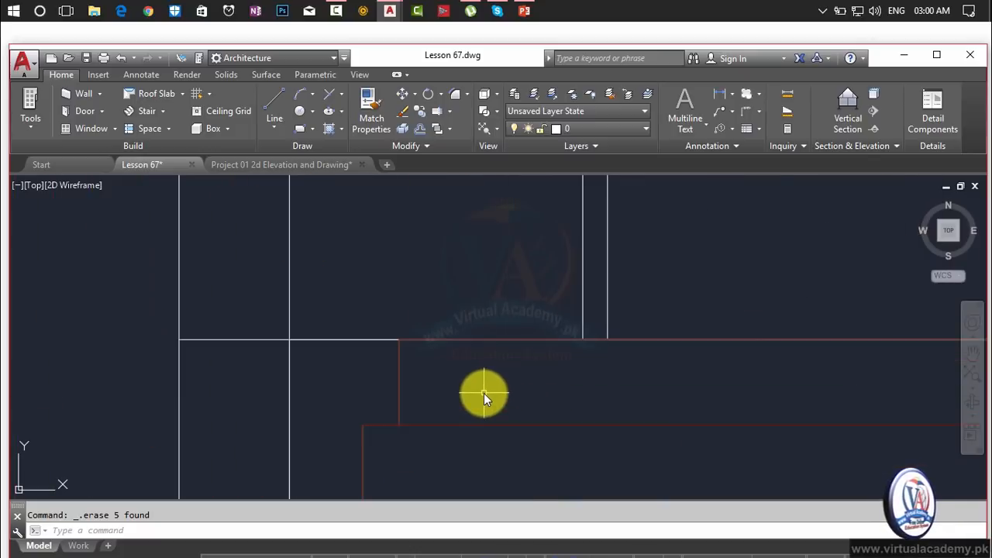
key("Escape")
left_click(359, 335)
key("Escape")
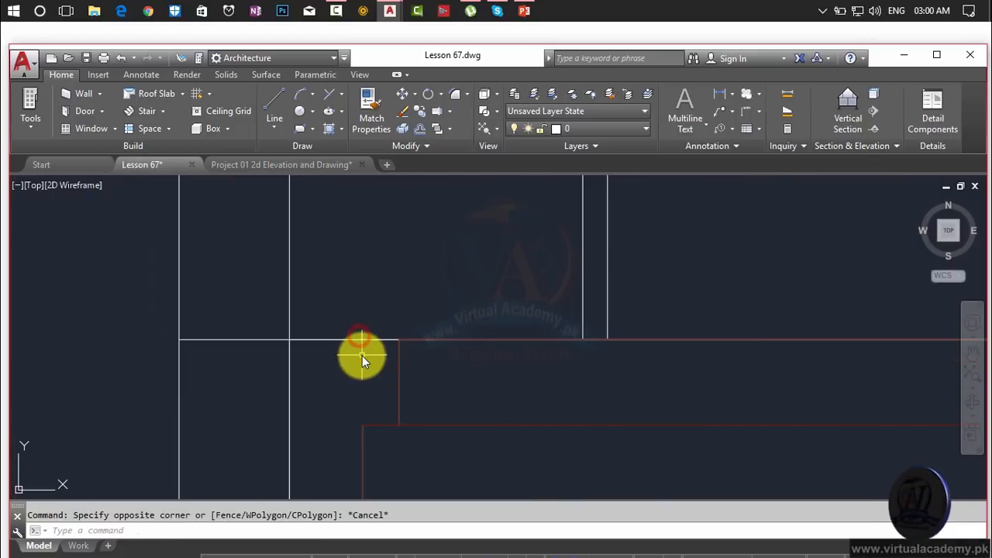
type("tr")
key("Return")
left_click(371, 310)
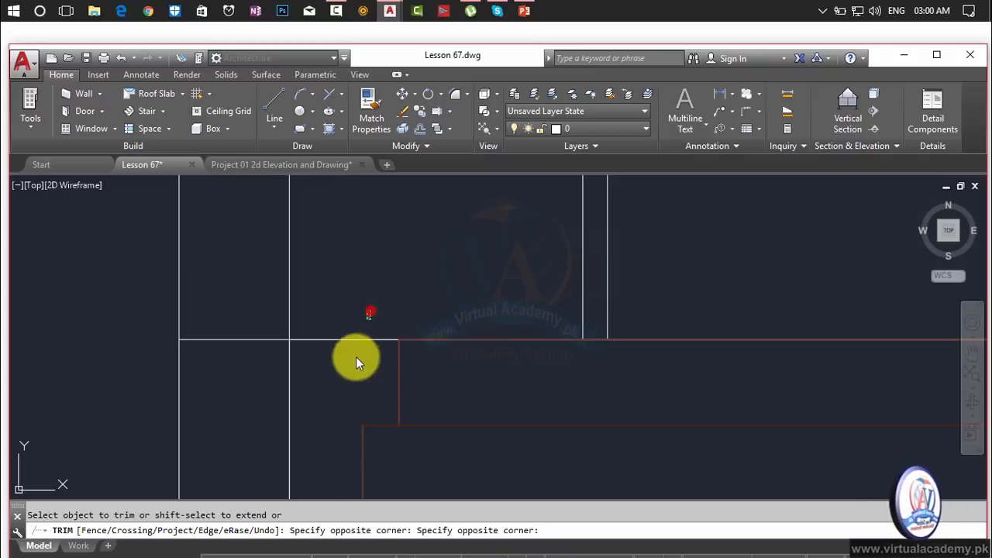
left_click(353, 367)
scroll(657, 342, "down", 4)
scroll(525, 339, "up", 5)
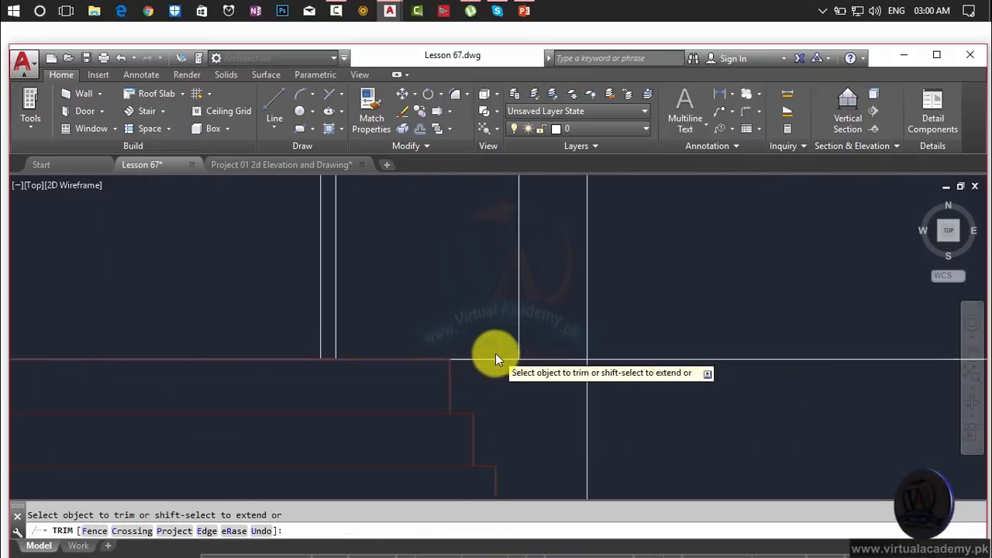
left_click(491, 348)
left_click(486, 393)
scroll(488, 394, "down", 3)
scroll(542, 399, "down", 2)
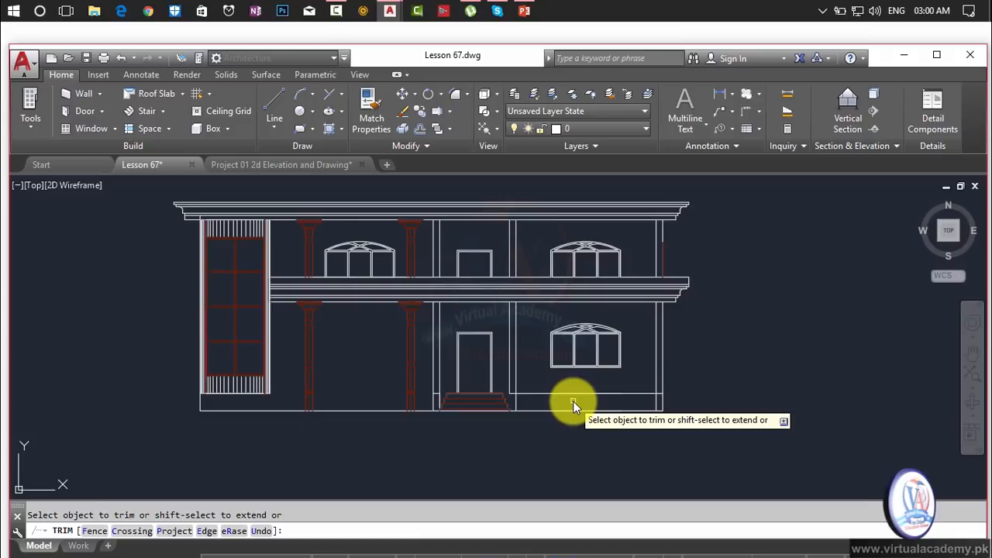
scroll(509, 400, "up", 6)
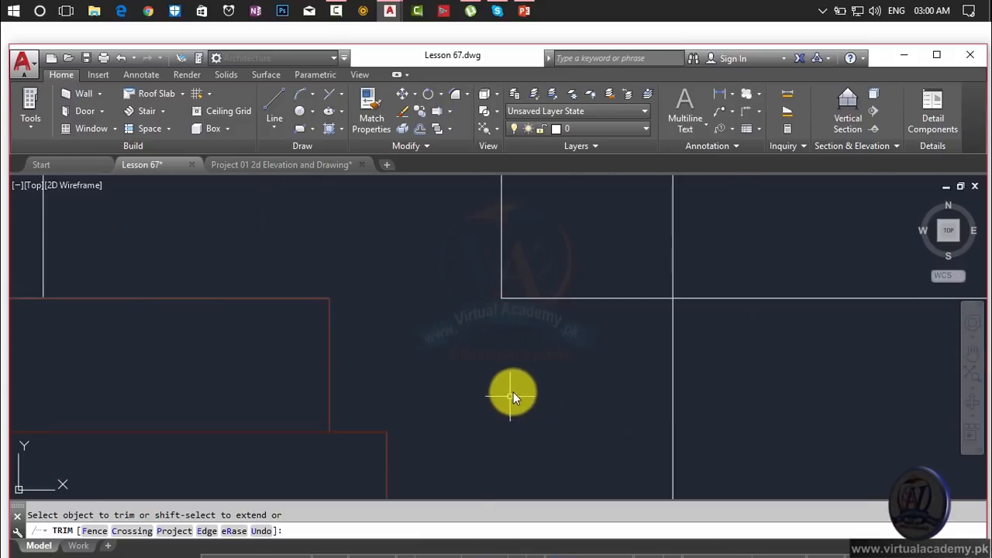
key("Escape")
type("x")
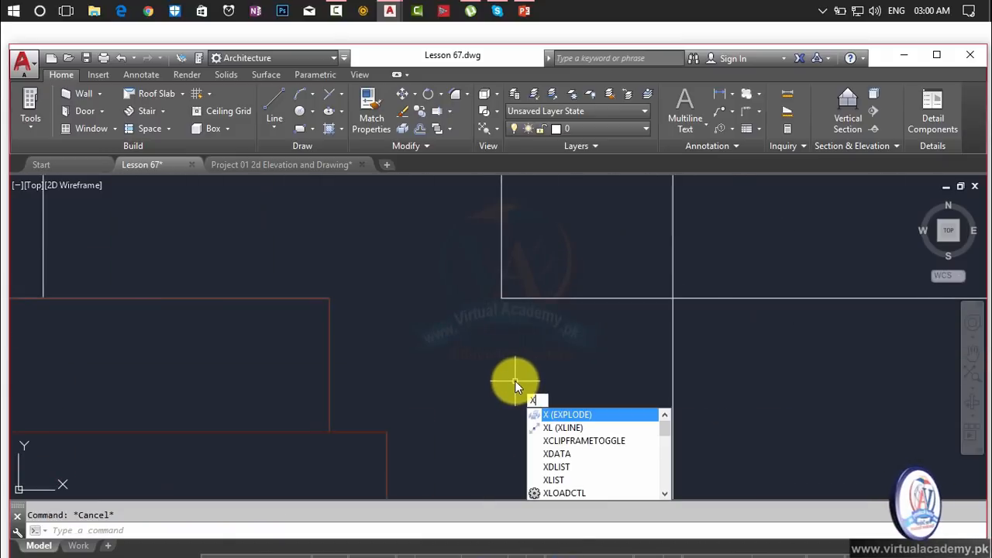
key("BackSpace")
type("ex")
key("Return")
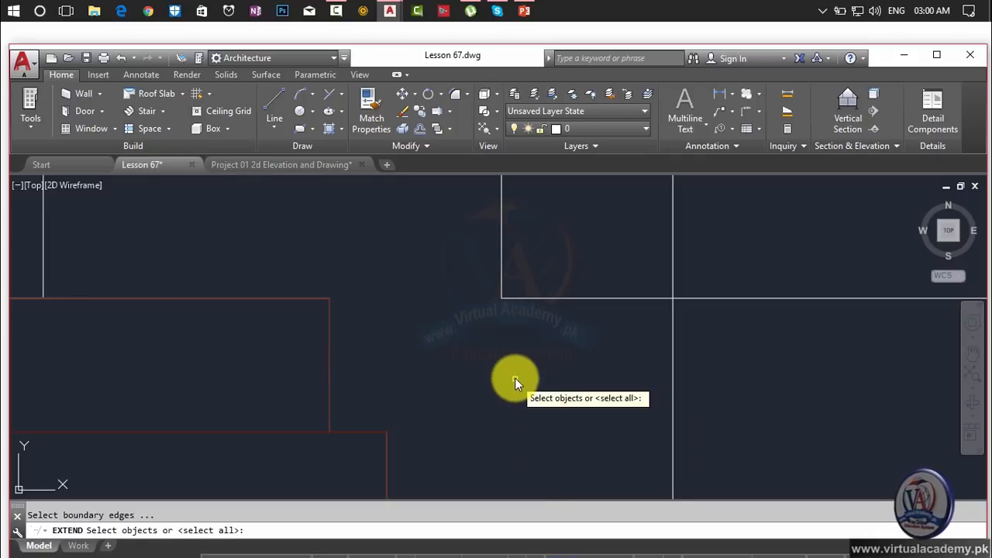
scroll(532, 325, "down", 3)
middle_click_drag(535, 336, 524, 289)
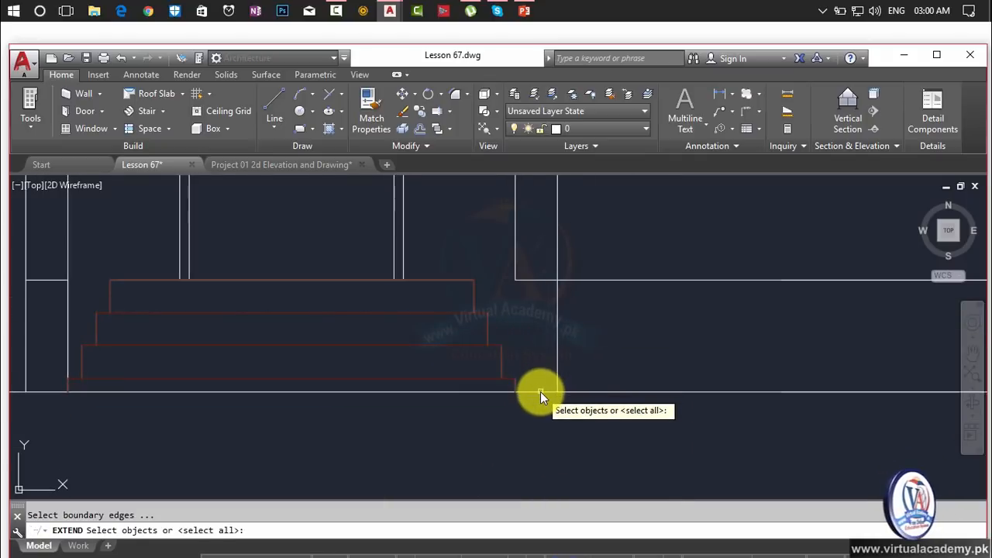
left_click(540, 392)
left_click(514, 251)
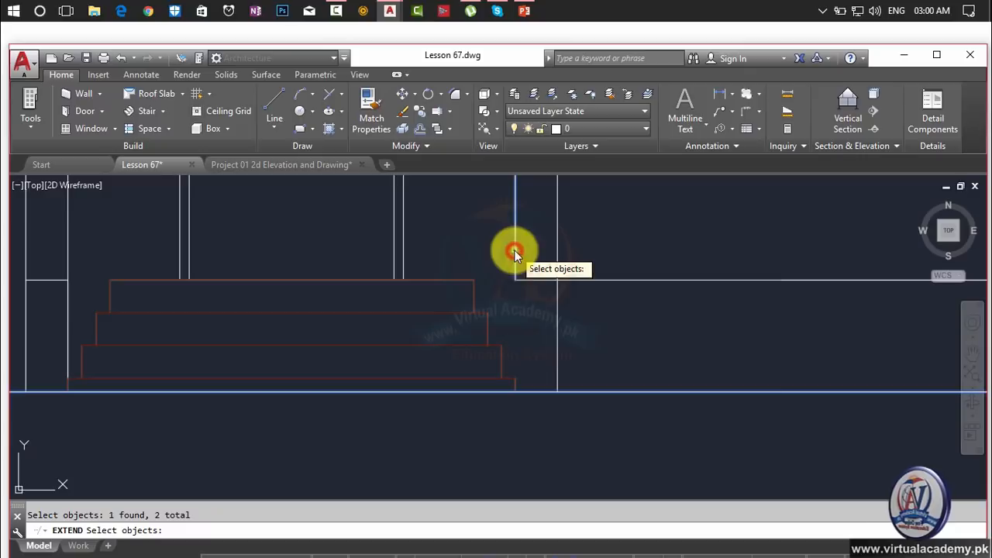
key("Escape")
key("Escape")
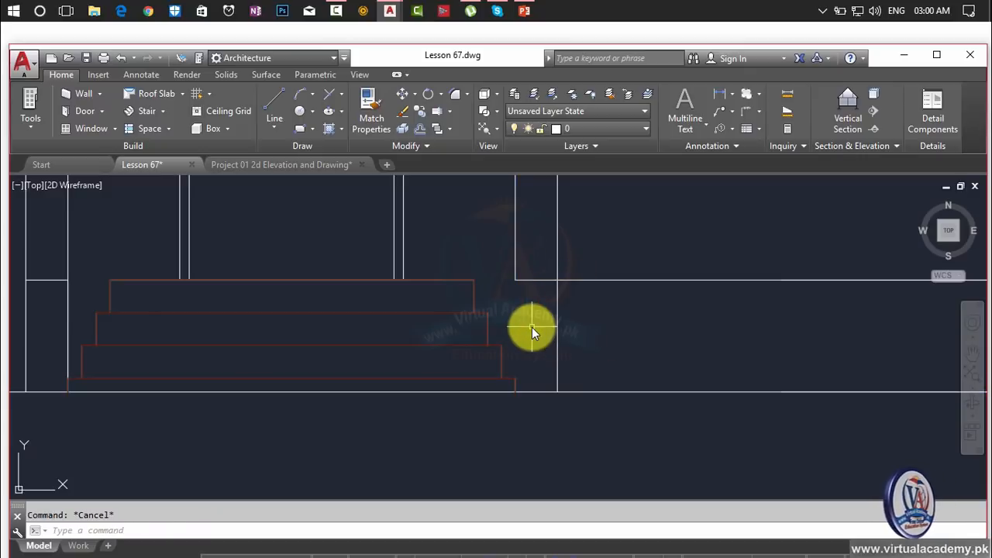
Maximize the program window and extend the vertical wall line right of the entrance steps down to the ground line
left_click(936, 56)
type("EX")
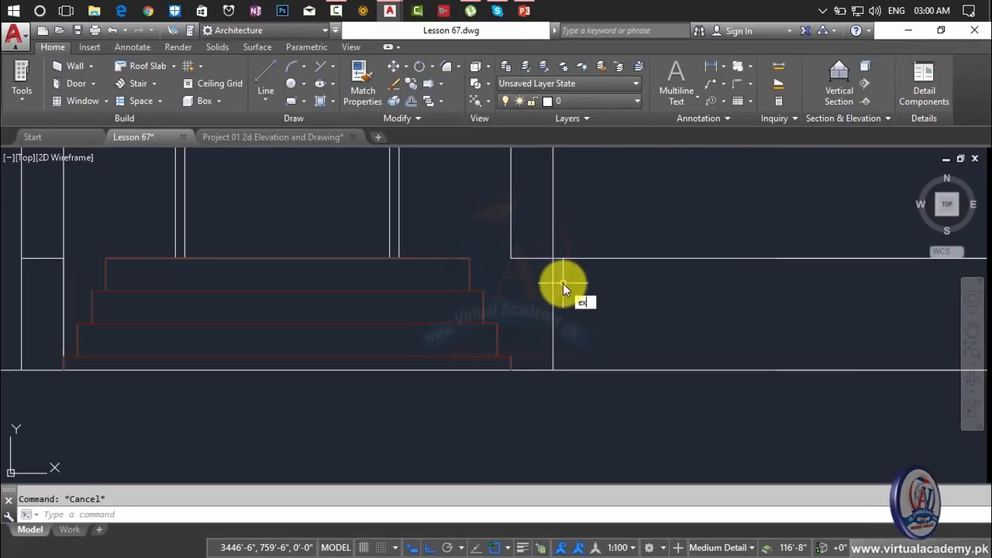
key("Return")
left_click(539, 370)
key("Return")
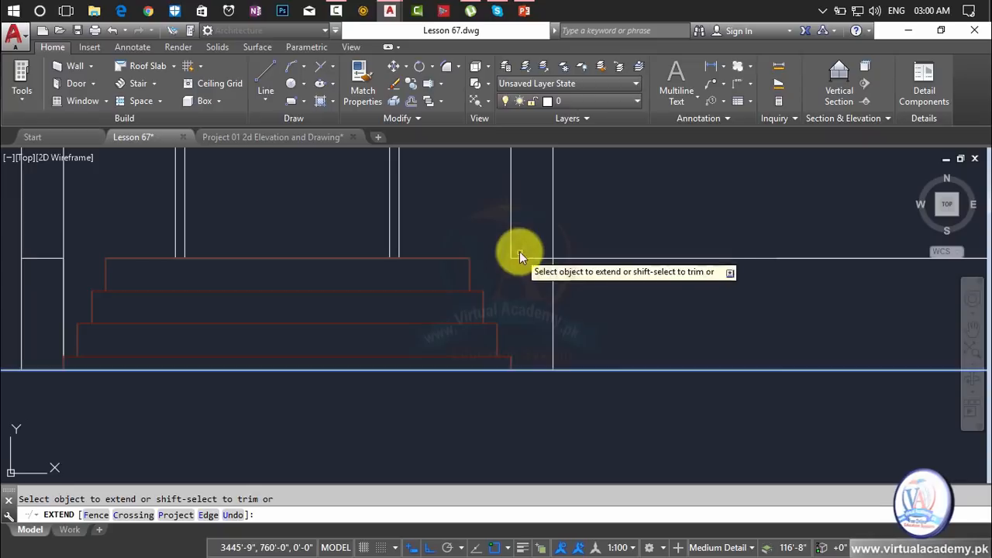
scroll(513, 303, "down", 6)
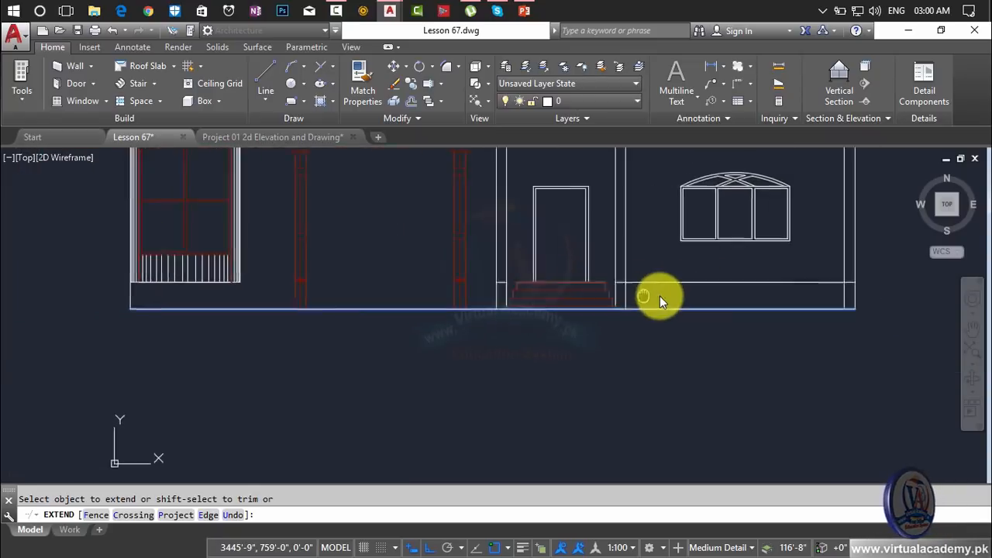
scroll(576, 334, "down", 5)
middle_click_drag(574, 334, 521, 325)
left_click(522, 324)
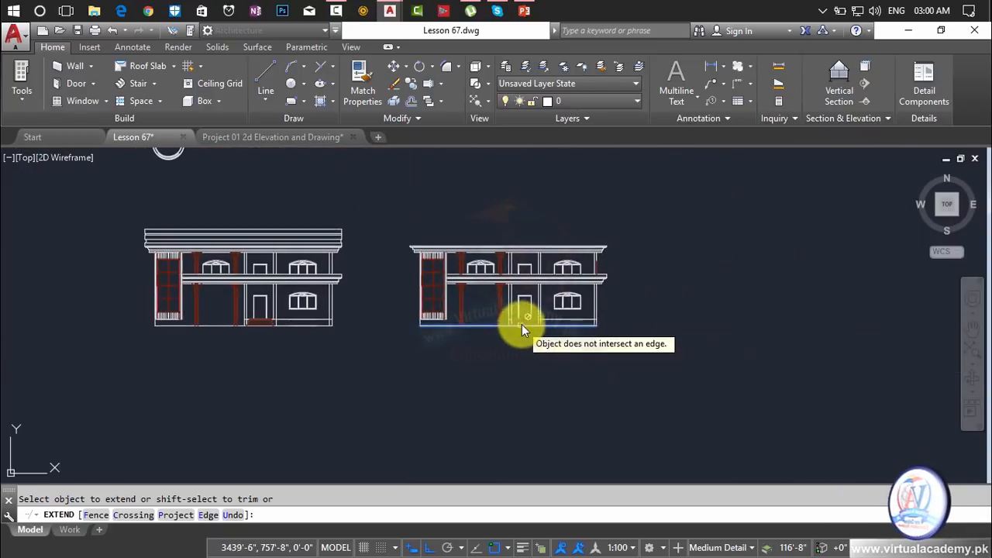
scroll(522, 324, "up", 8)
key("Escape")
key("Escape")
scroll(531, 323, "down", 4)
scroll(552, 324, "up", 5)
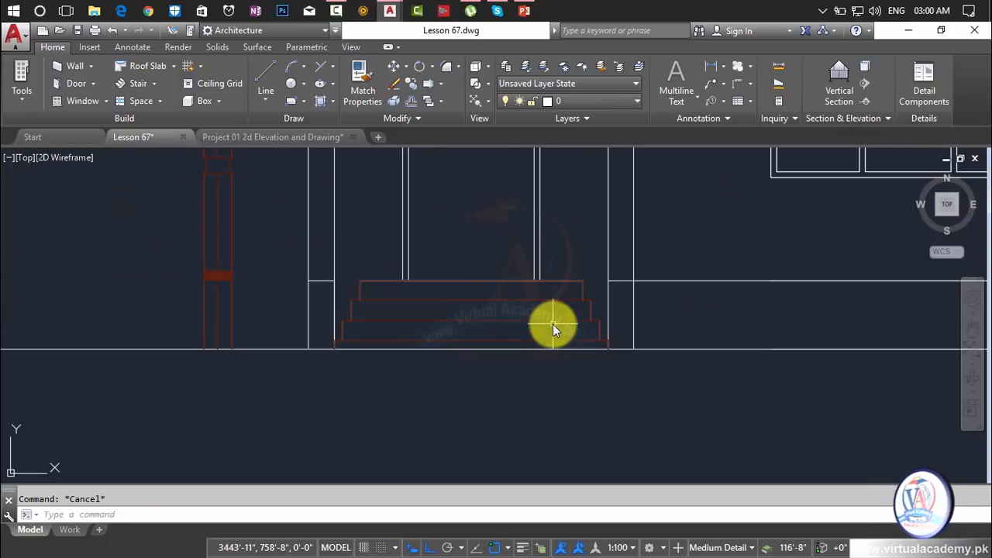
scroll(553, 324, "down", 5)
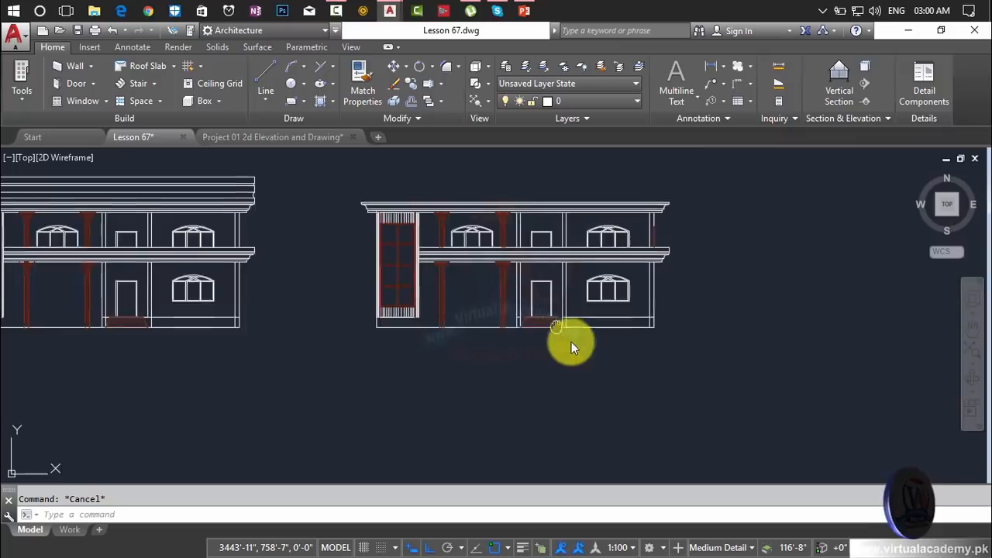
middle_click_drag(572, 342, 594, 427)
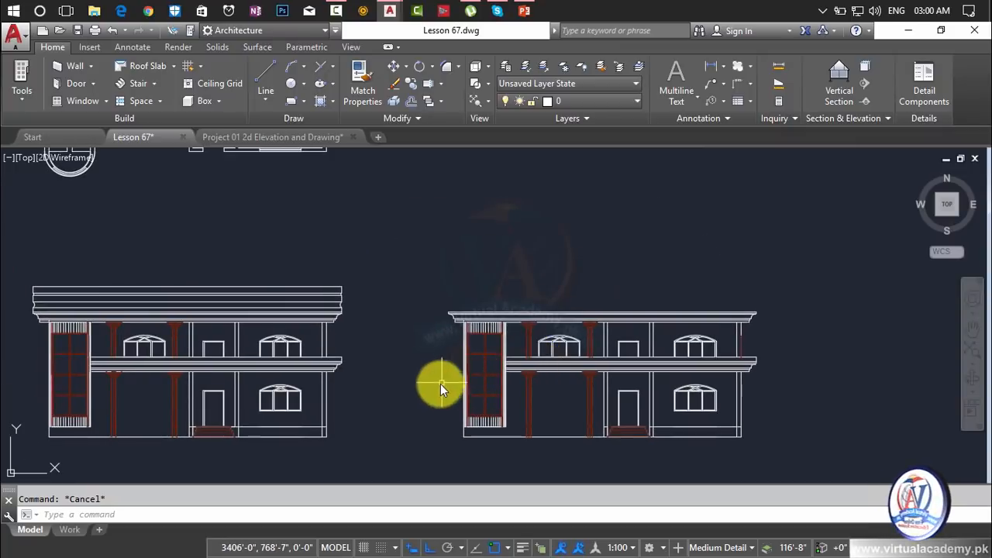
scroll(469, 311, "up", 6)
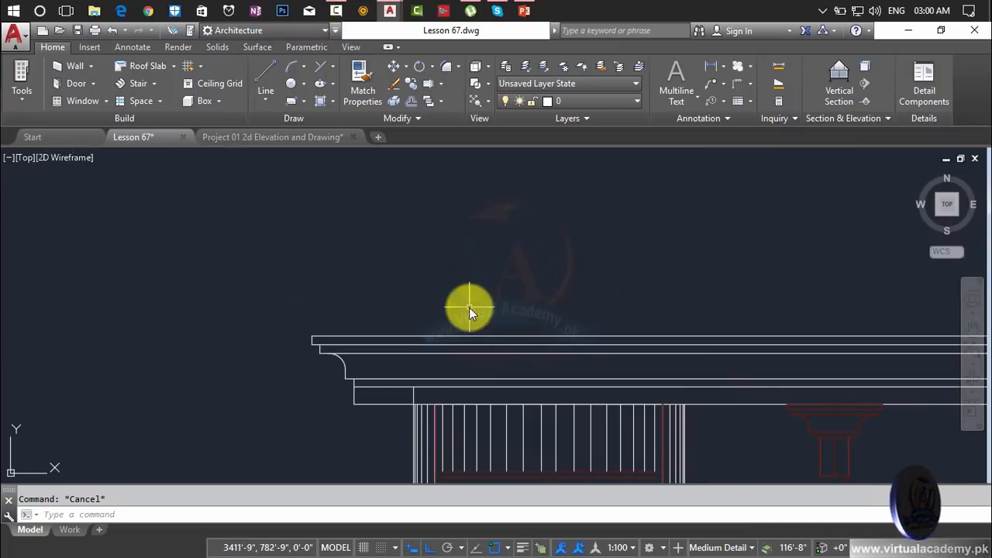
Draw a roof slope line from the left end of the copied elevation's top cornice, rising diagonally inward with Ortho off
type("l")
key("Return")
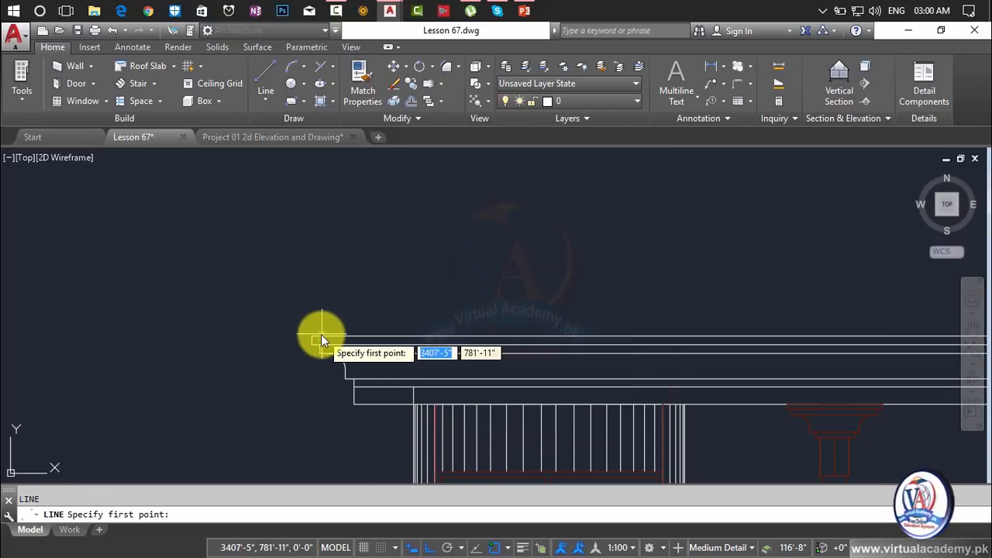
left_click(315, 337)
middle_click_drag(479, 272, 476, 342)
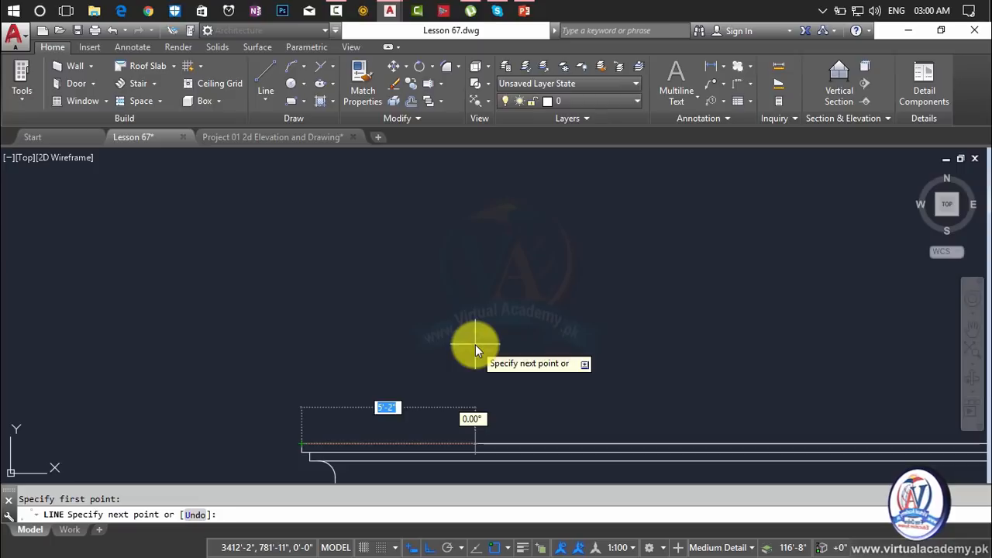
key("F8")
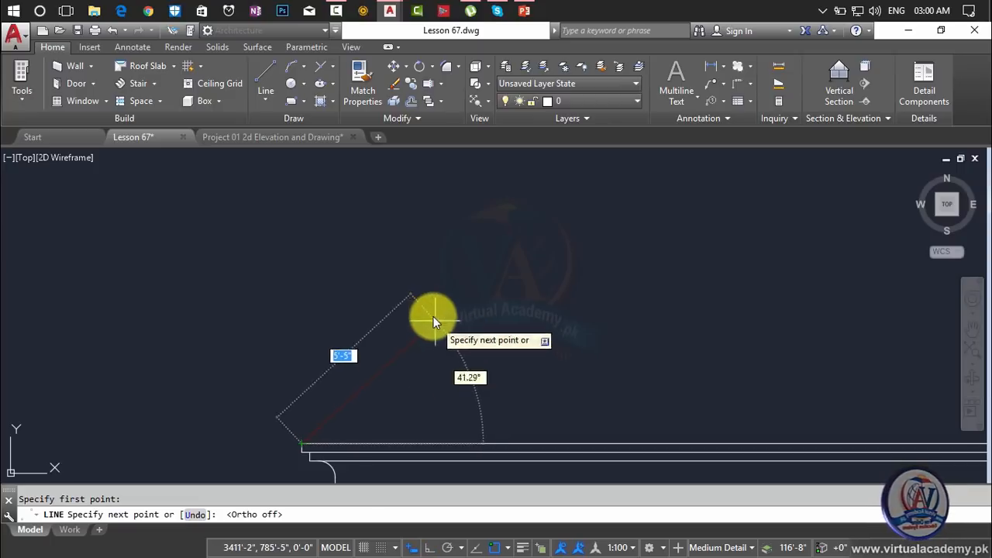
left_click(454, 249)
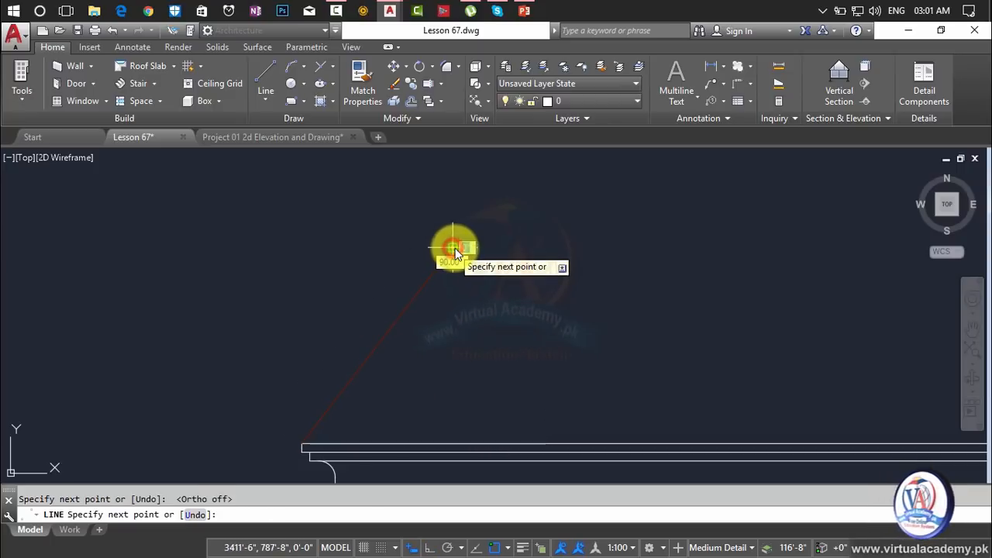
scroll(534, 265, "down", 3)
key("Return")
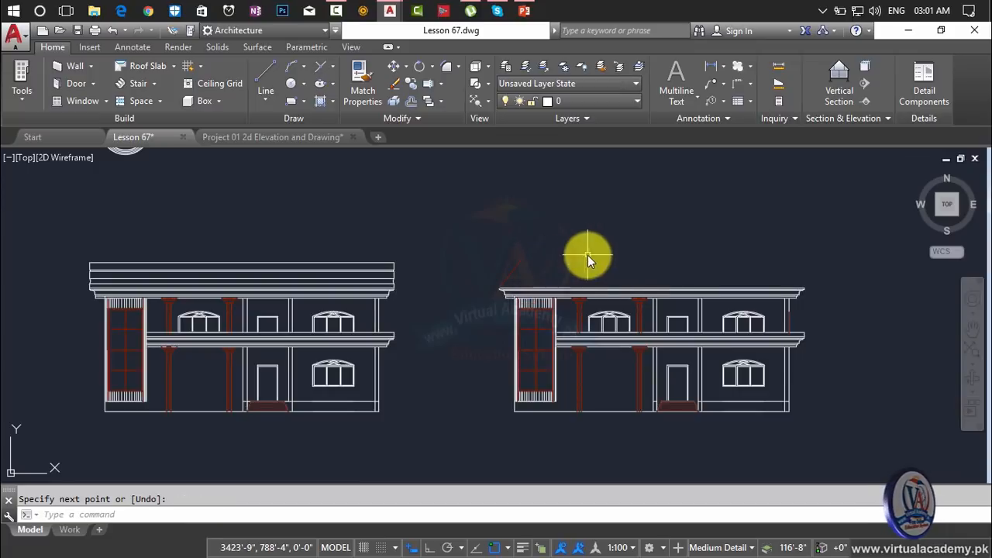
middle_click_drag(585, 255, 398, 259)
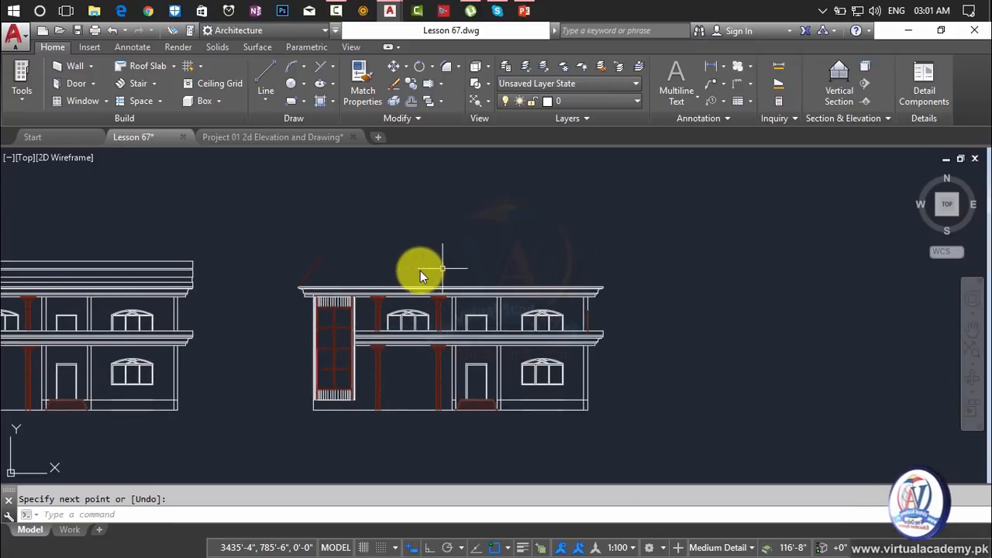
key("Escape")
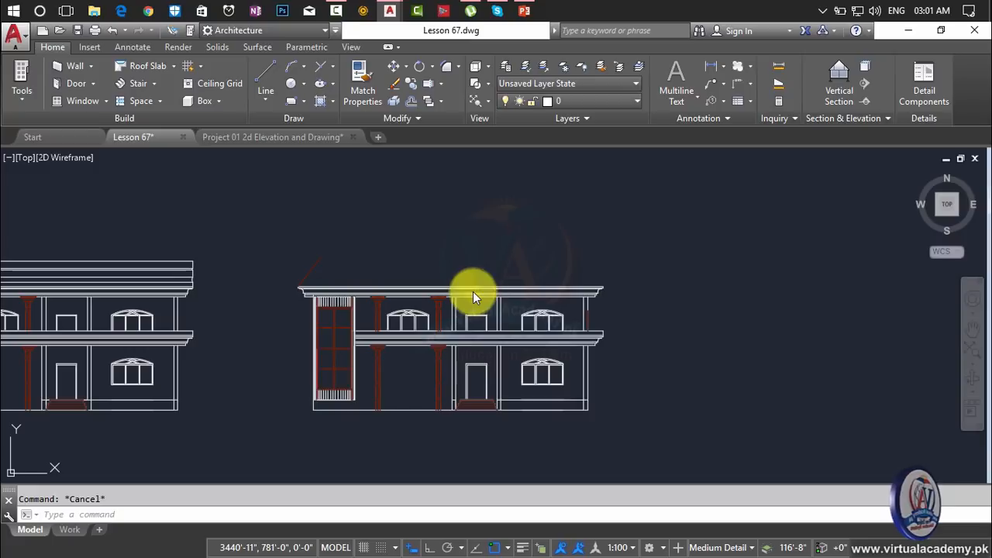
Stretch the upper end of the left roof slope line farther up and inward to lengthen the slope
left_click(317, 261)
scroll(319, 258, "up", 5)
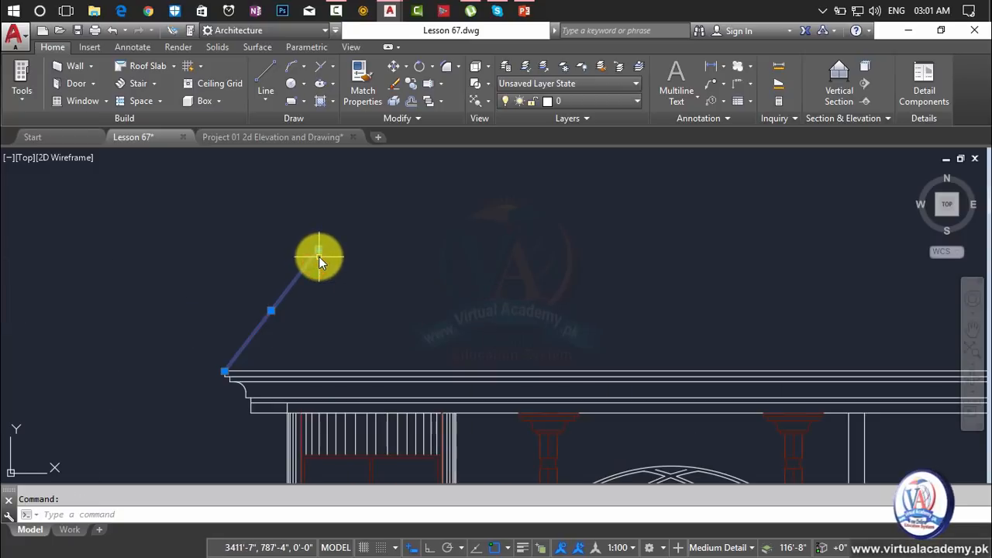
left_click(318, 251)
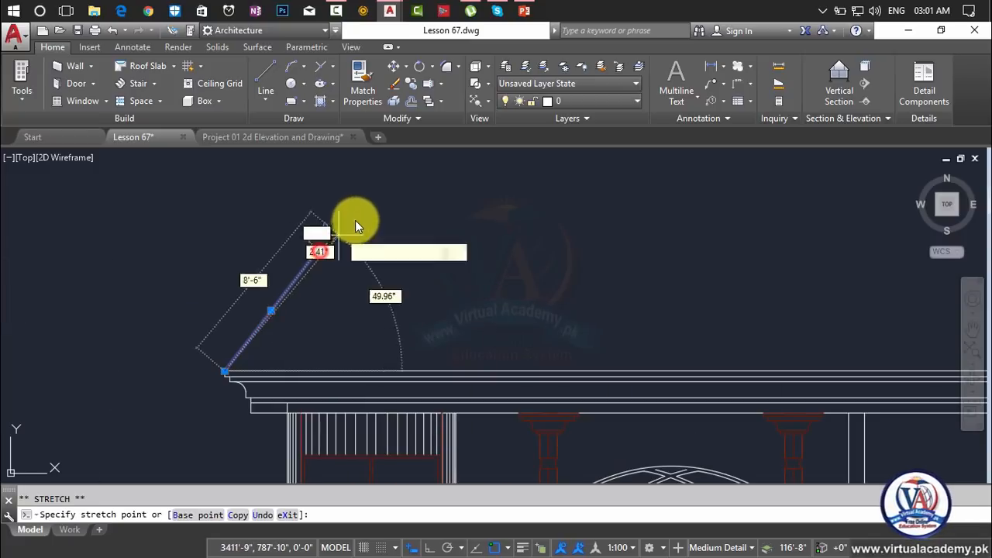
left_click(378, 180)
scroll(428, 255, "down", 5)
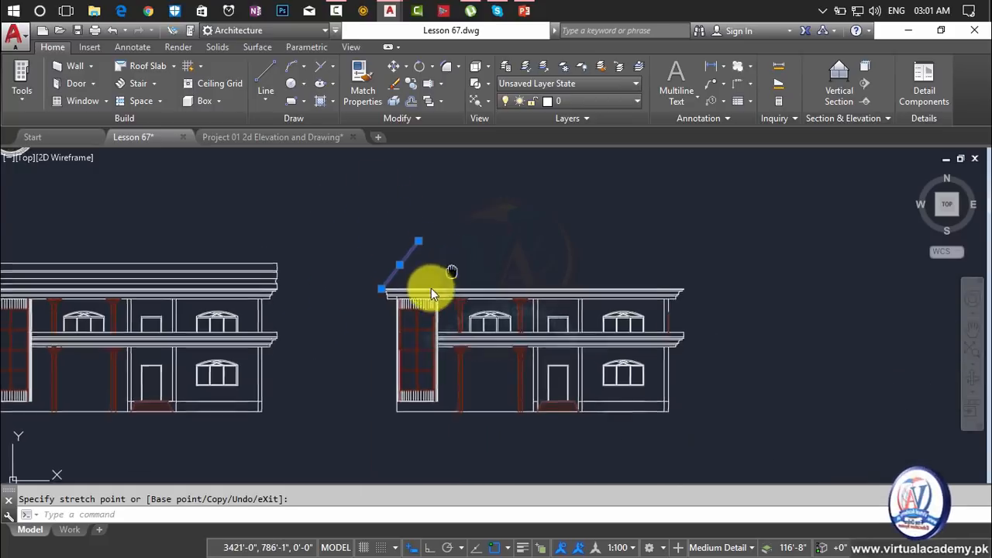
key("Escape")
type("l")
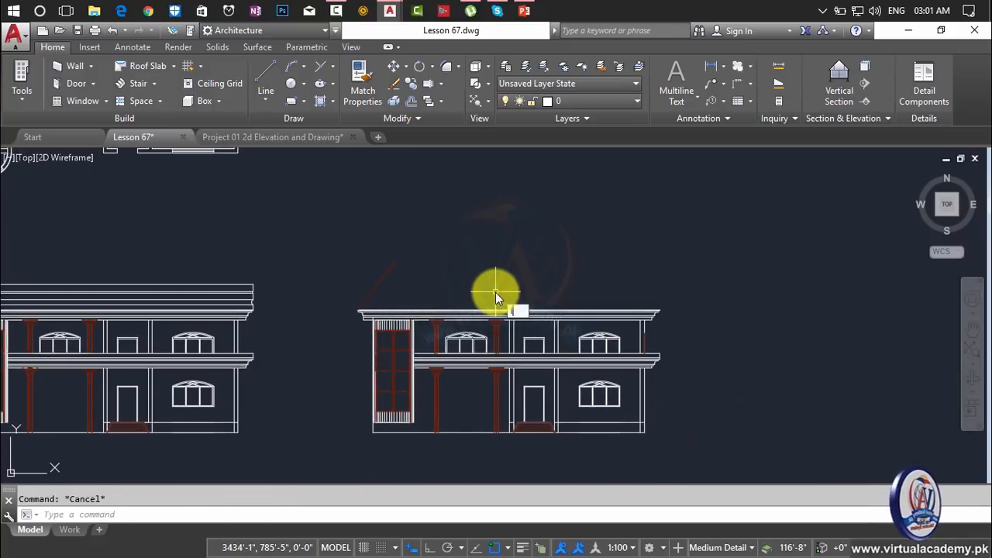
key("Return")
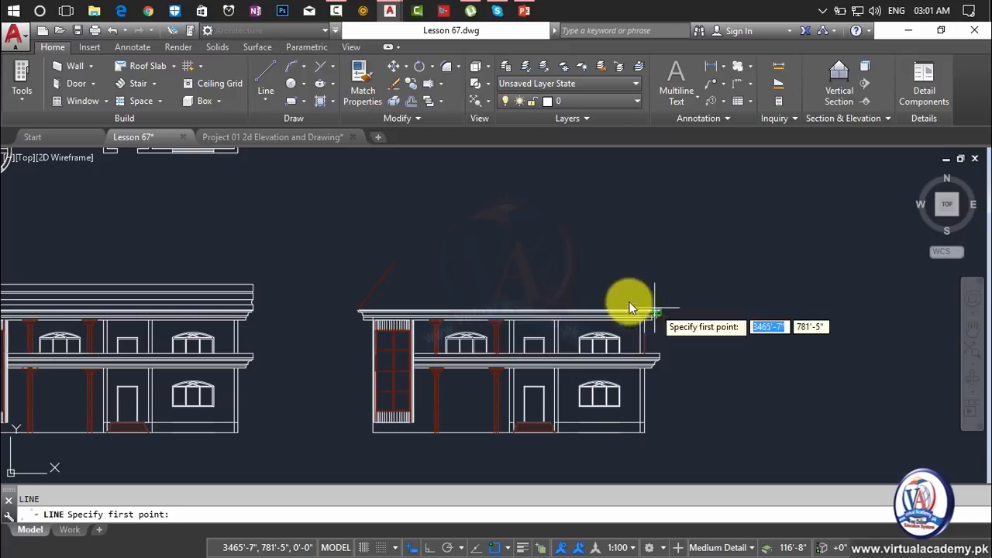
key("Escape")
Mirror the left roof slope line about a vertical axis through the cornice's midpoint, with Ortho on, keeping the original
type("mi")
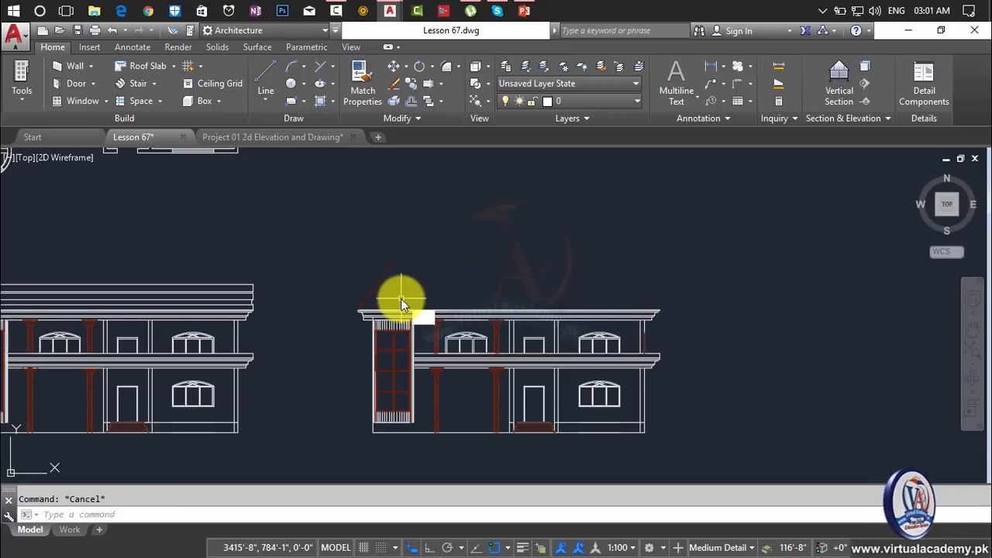
key("Return")
left_click(391, 270)
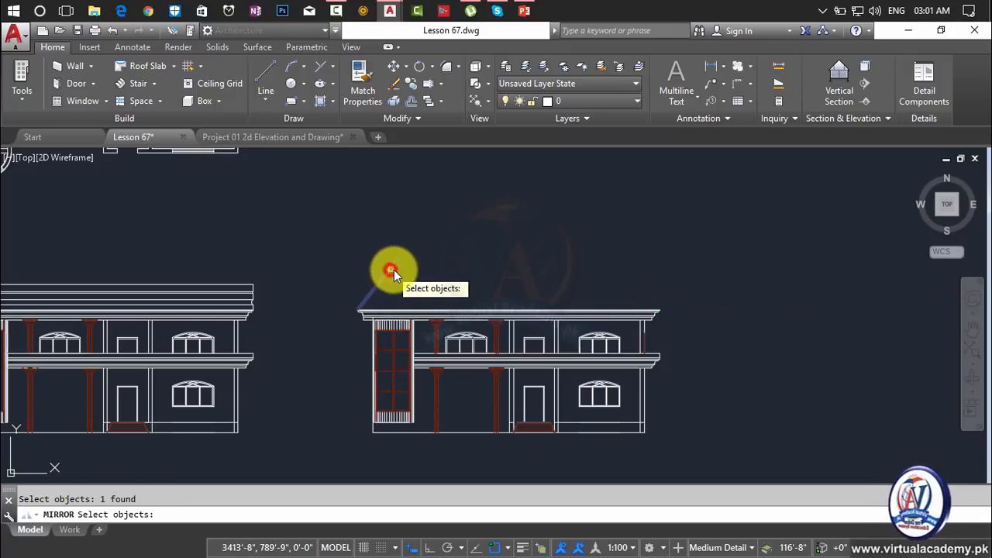
key("Return")
scroll(516, 309, "up", 3)
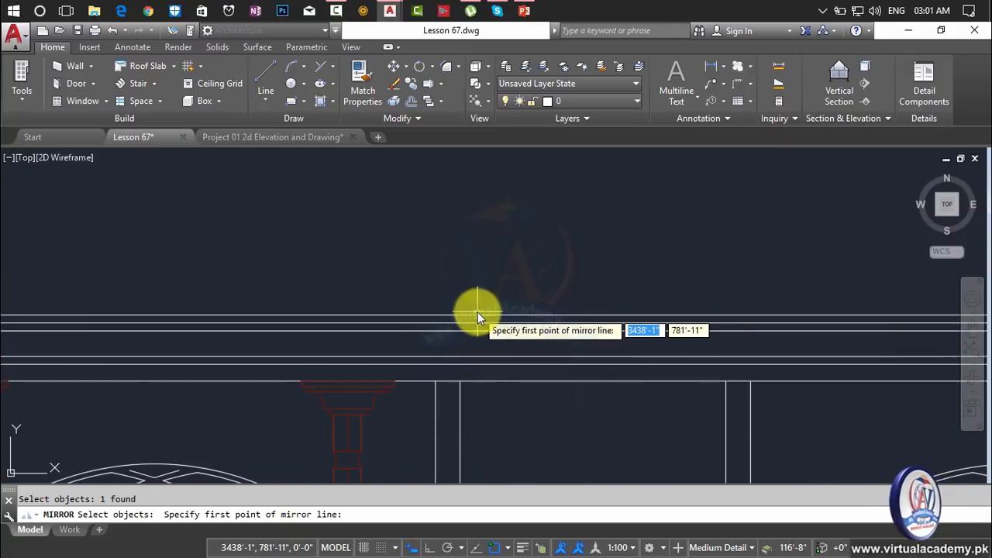
scroll(477, 312, "down", 3)
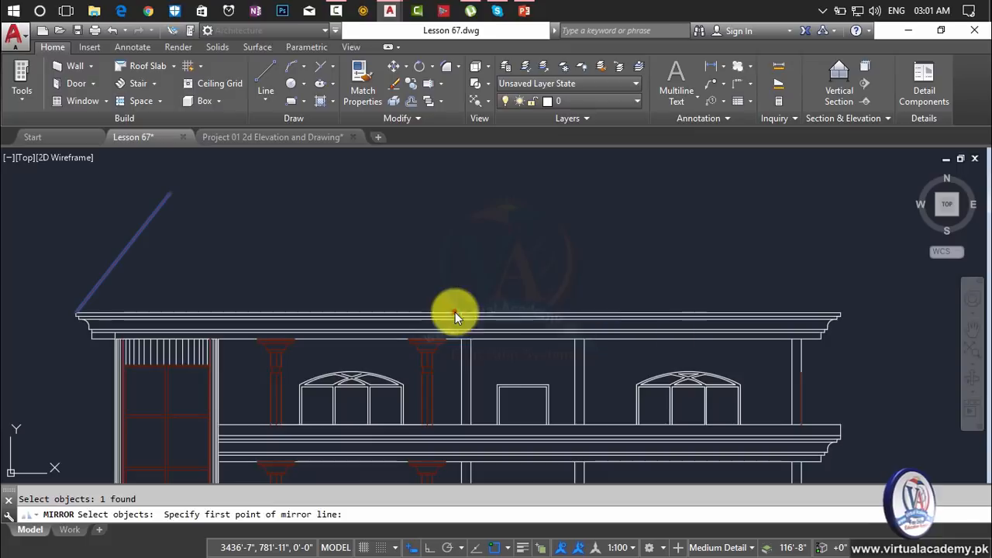
left_click(456, 314)
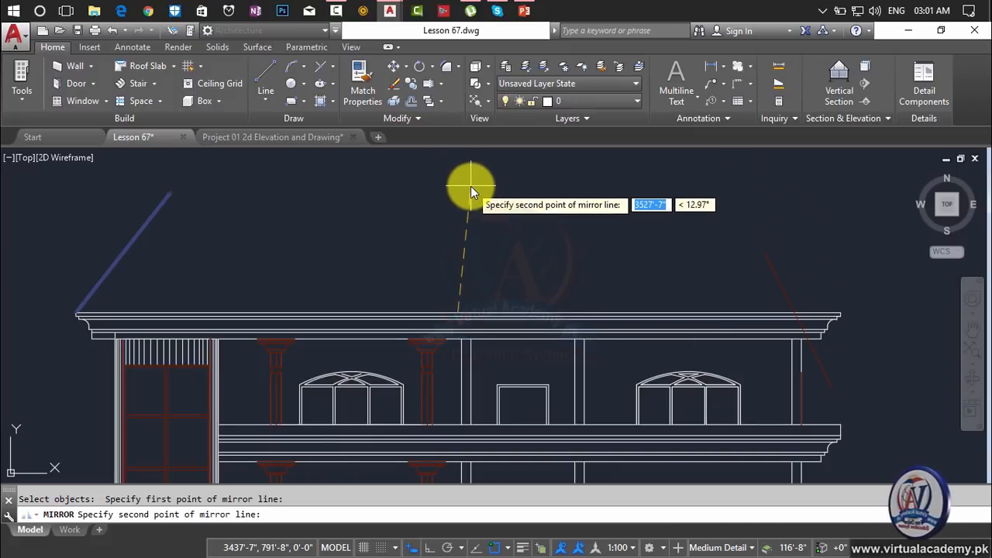
key("F8")
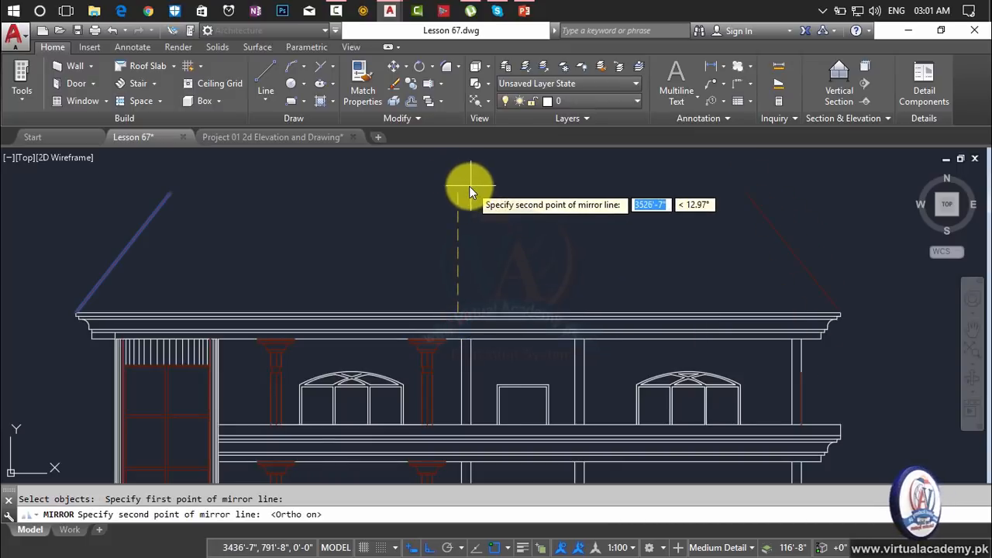
left_click(464, 179)
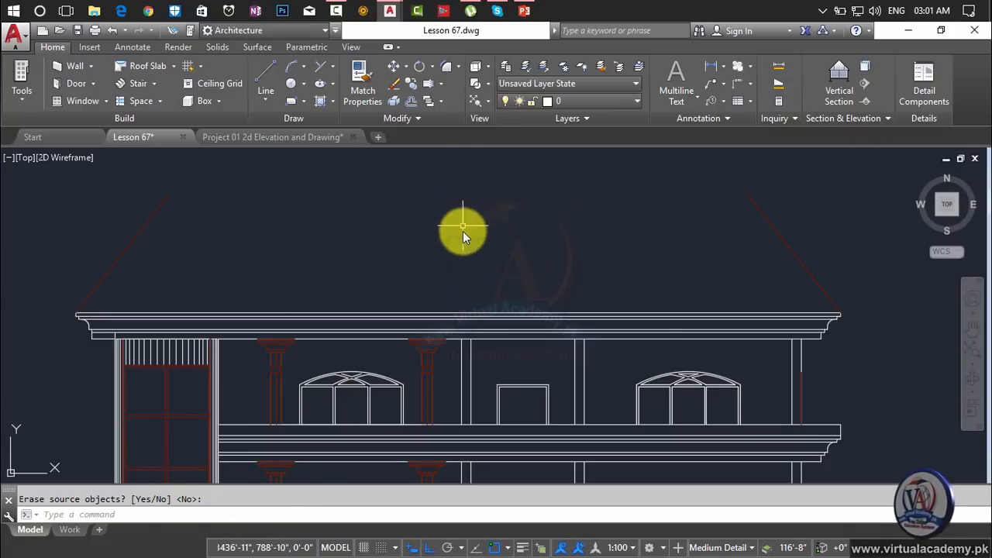
Draw a horizontal ridge line joining the upper ends of the two roof slope lines
scroll(497, 299, "down", 2)
key("Escape")
type("l")
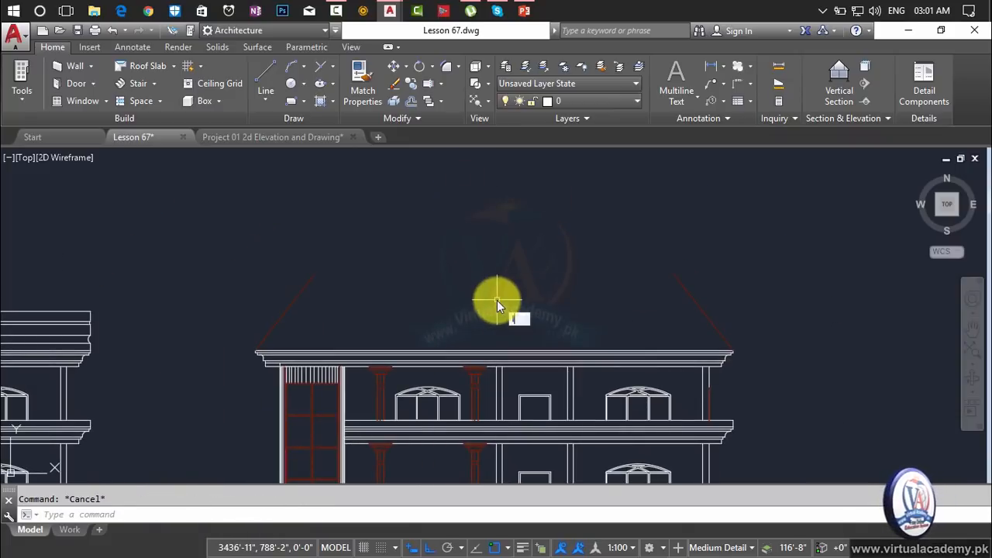
key("Return")
left_click(314, 276)
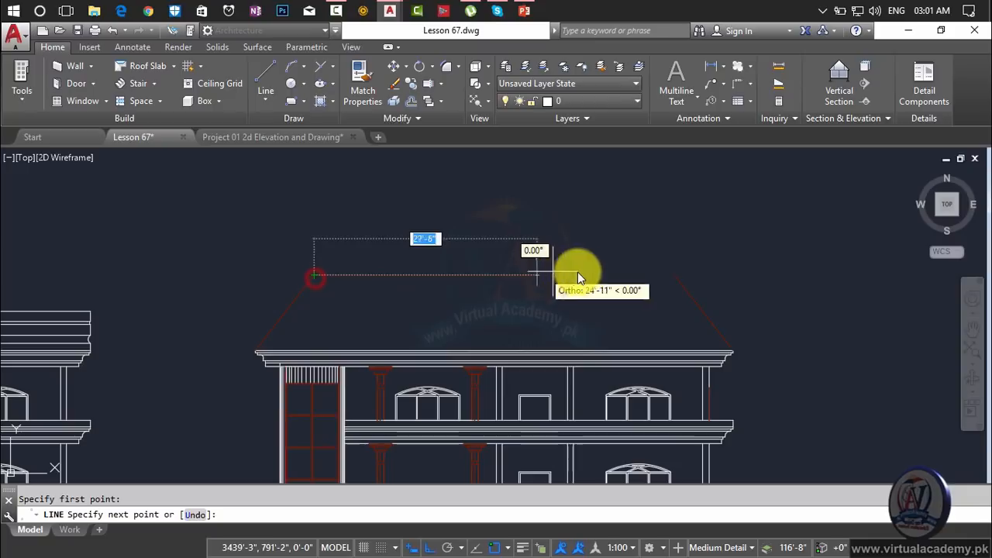
key("Escape")
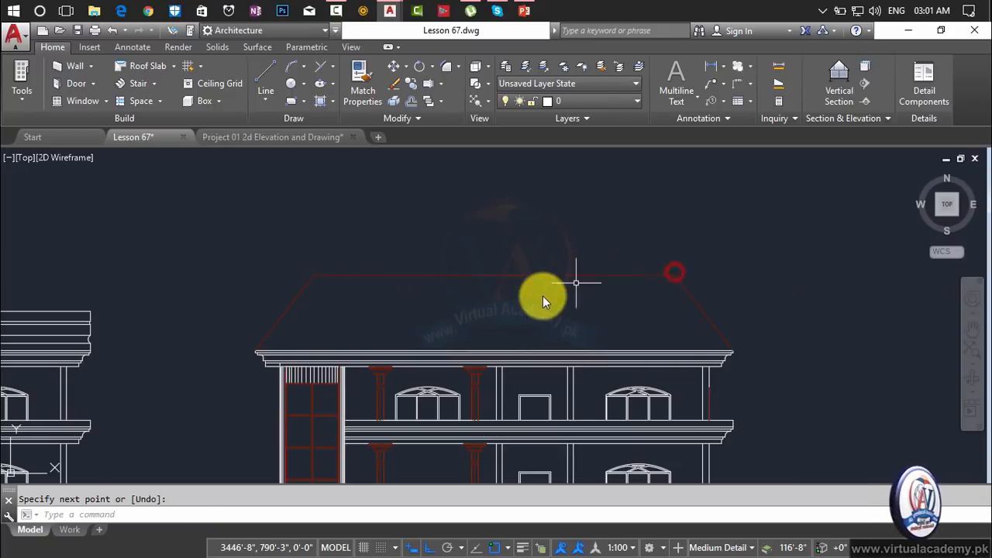
Offset the ridge line and the right roof slope line 2" toward the inside of the roof
scroll(541, 300, "down", 2)
scroll(562, 300, "up", 3)
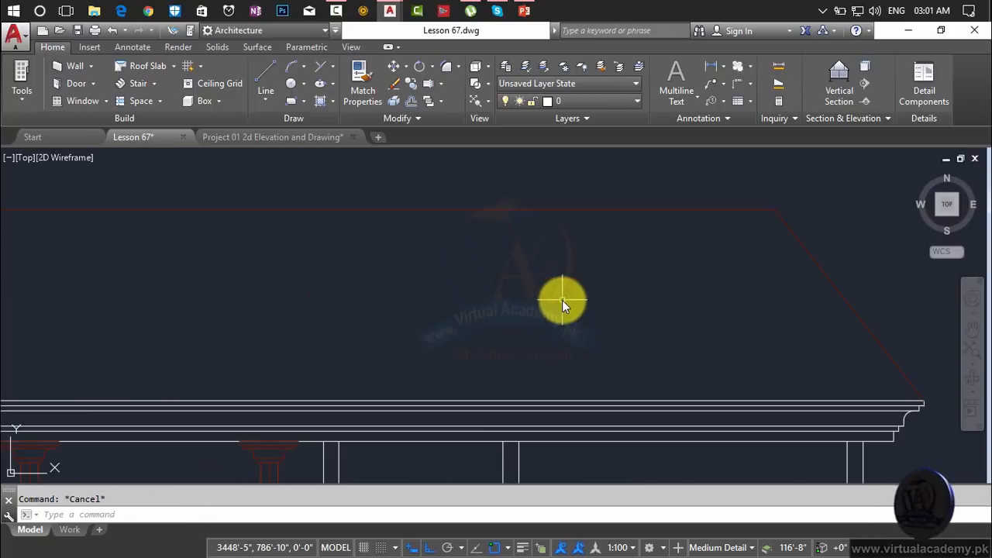
type("o")
key("Return")
type("2")
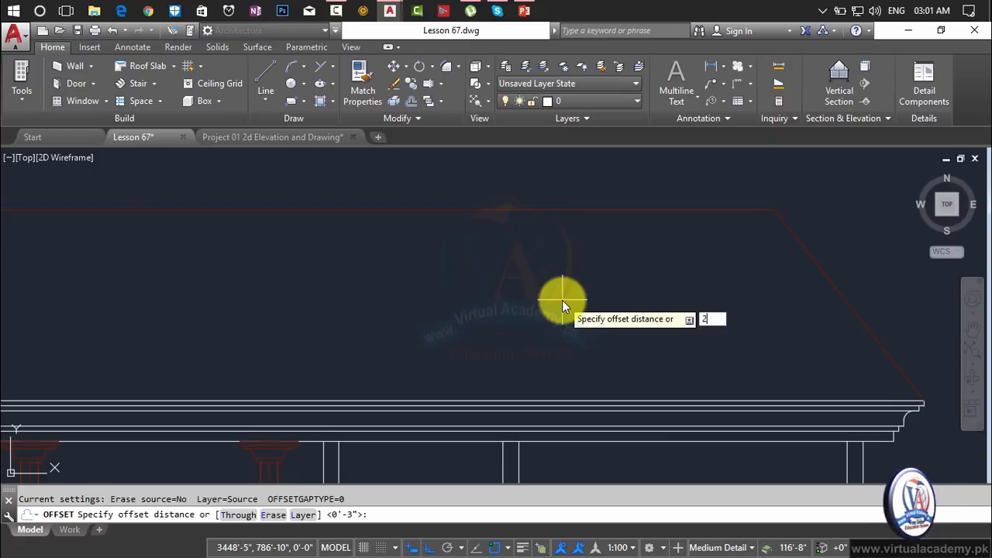
key("Return")
left_click(572, 212)
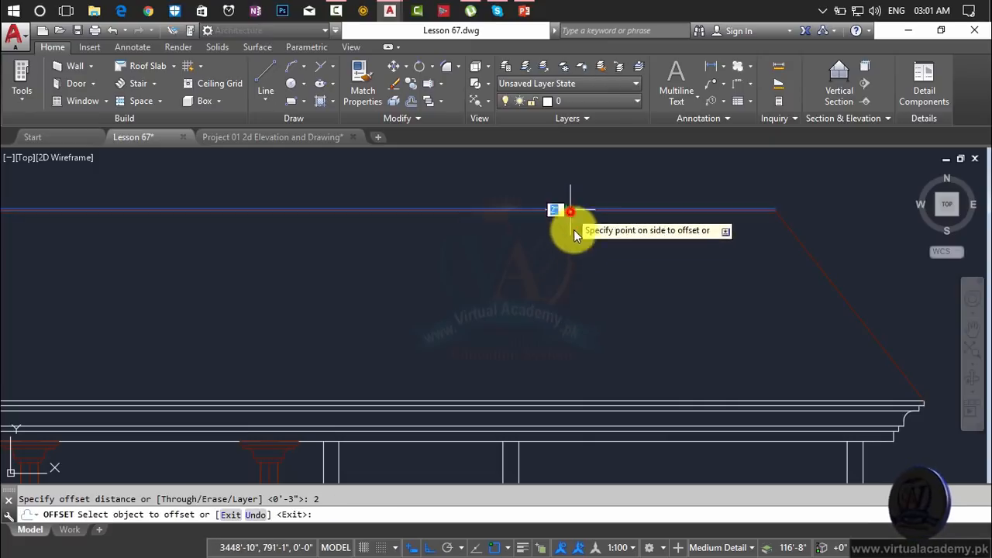
left_click(574, 231)
left_click(843, 297)
left_click(774, 329)
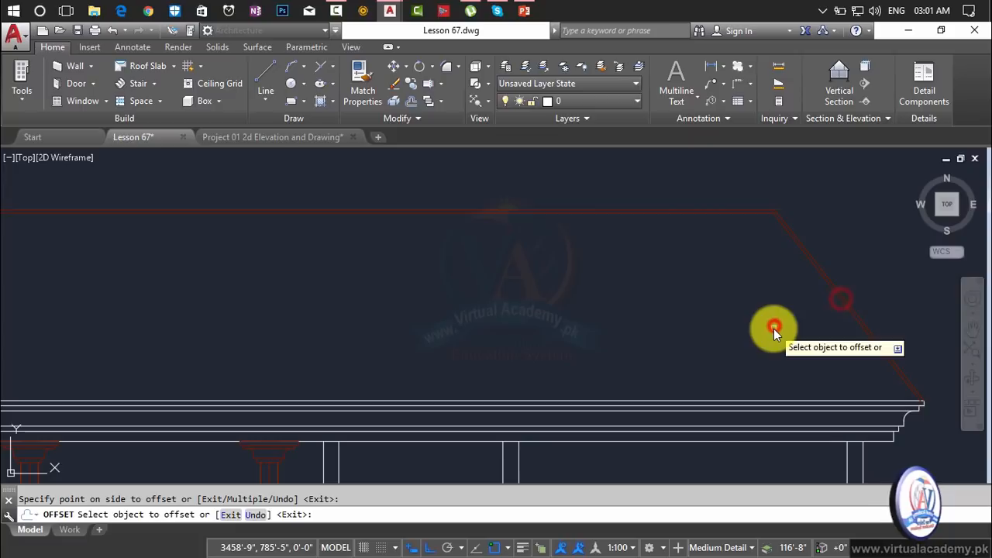
Offset the left roof slope line 2" toward the inside of the roof
scroll(774, 330, "down", 5)
scroll(597, 333, "up", 5)
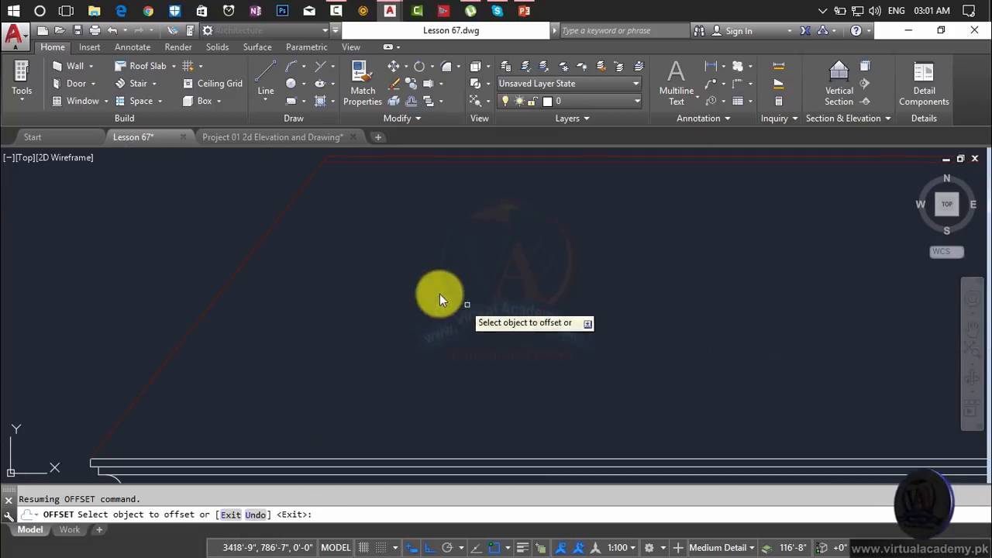
left_click(267, 233)
left_click(318, 277)
scroll(318, 277, "down", 2)
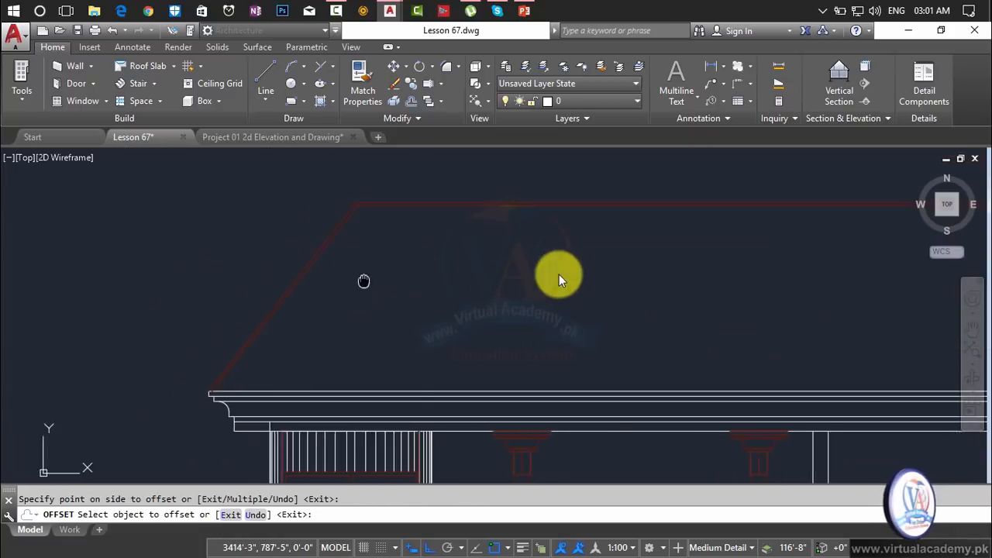
Trim the overlapping ends of the inner offset lines at the roof's upper left corner
scroll(558, 209, "up", 5)
scroll(577, 241, "up", 3)
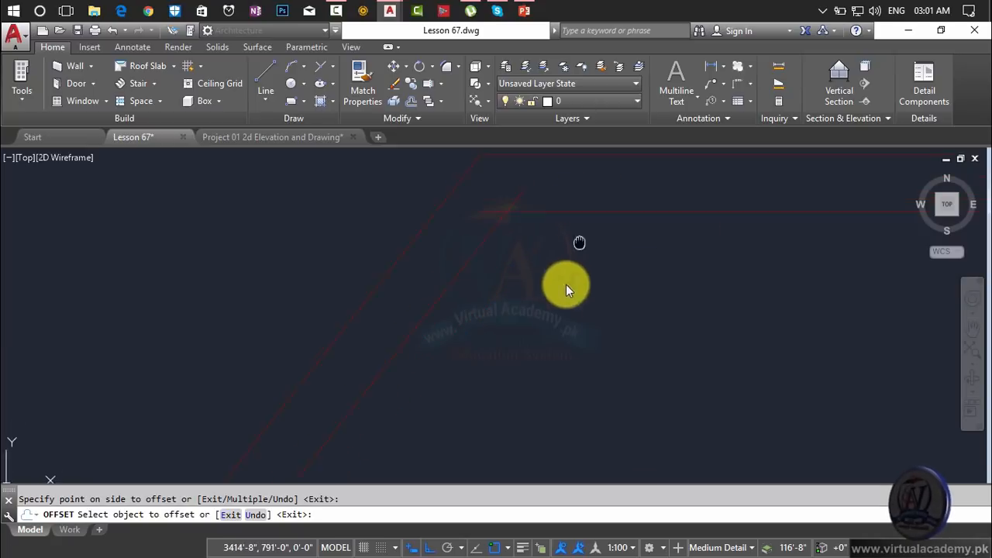
key("Escape")
type("tr")
key("Return")
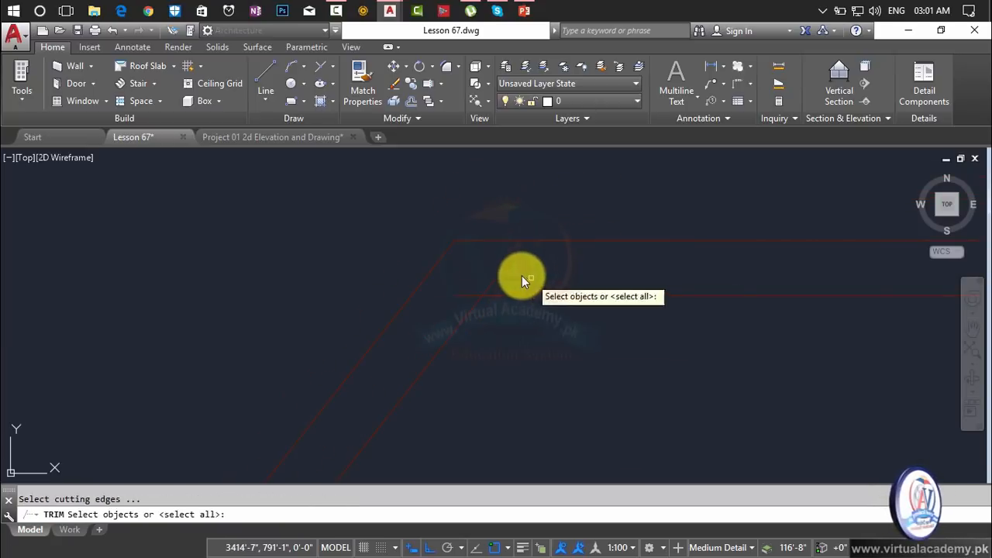
key("Return")
left_click(494, 279)
left_click(481, 283)
left_click(473, 284)
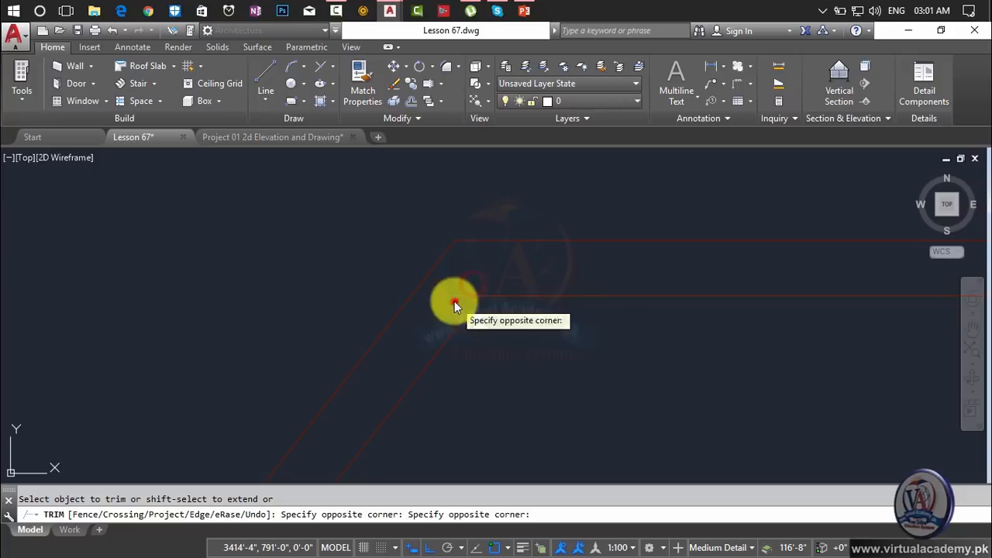
left_click(454, 300)
Trim the overlapping ends of the inner offset lines at the roof's upper right corner and finish trimming
scroll(806, 365, "down", 4)
scroll(712, 273, "up", 5)
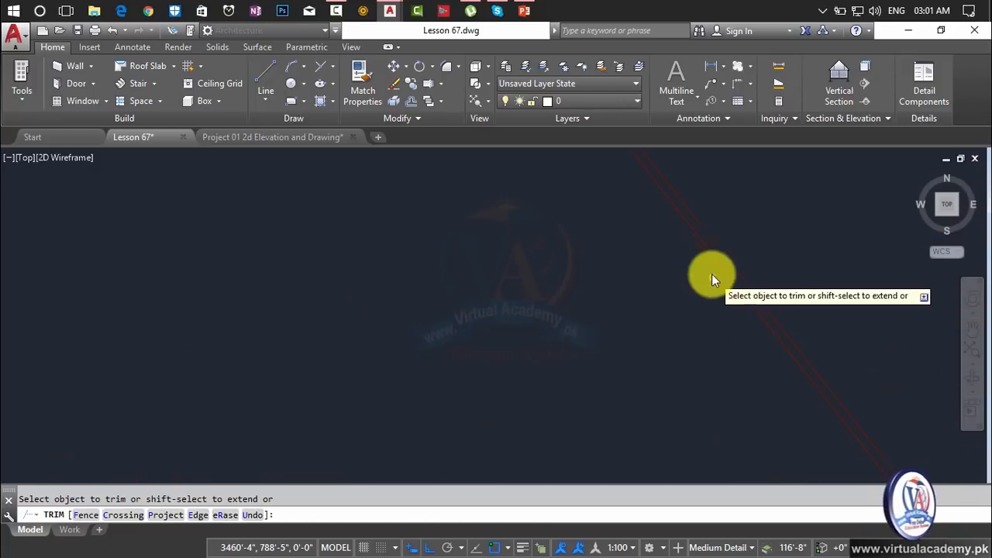
left_click(614, 249)
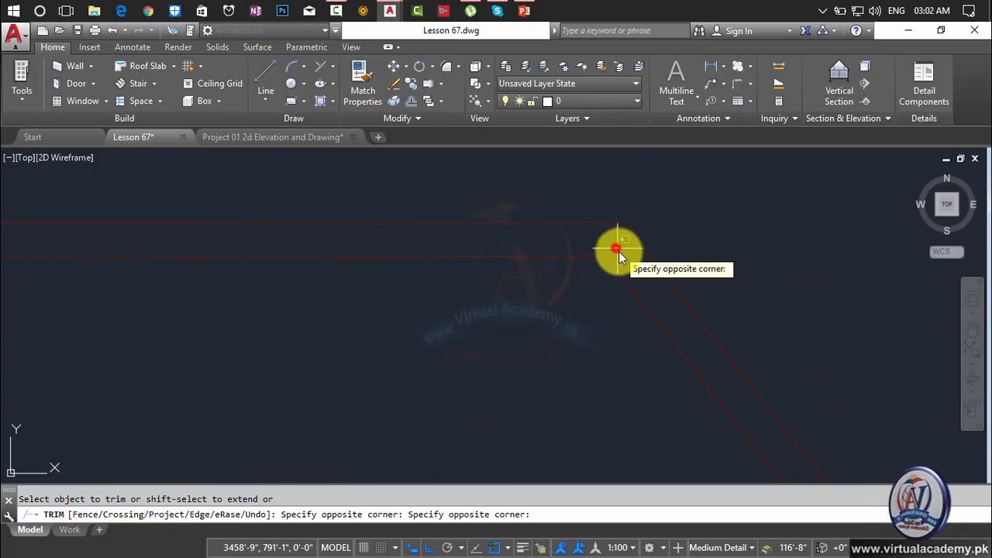
left_click(617, 250)
left_click(616, 248)
left_click(582, 253)
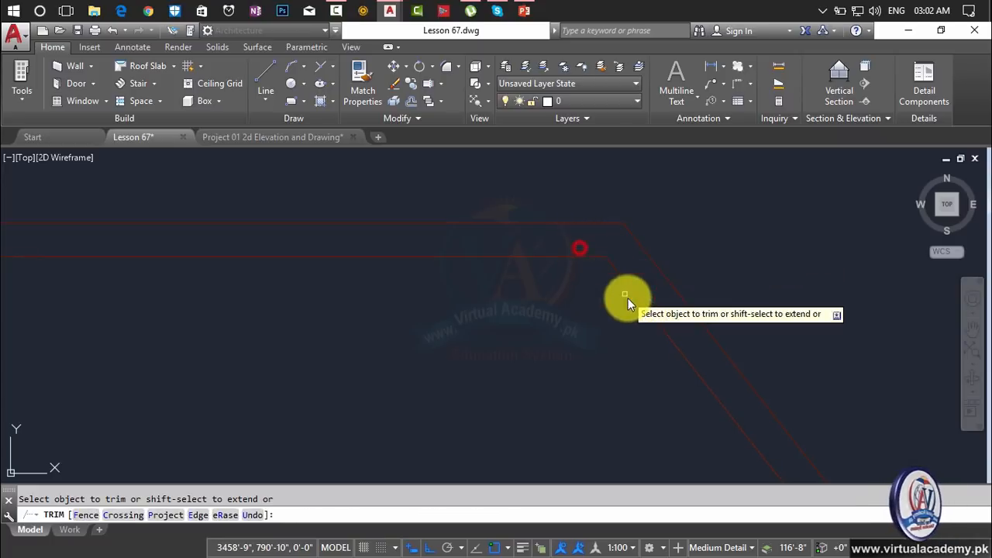
scroll(649, 343, "down", 5)
key("Escape")
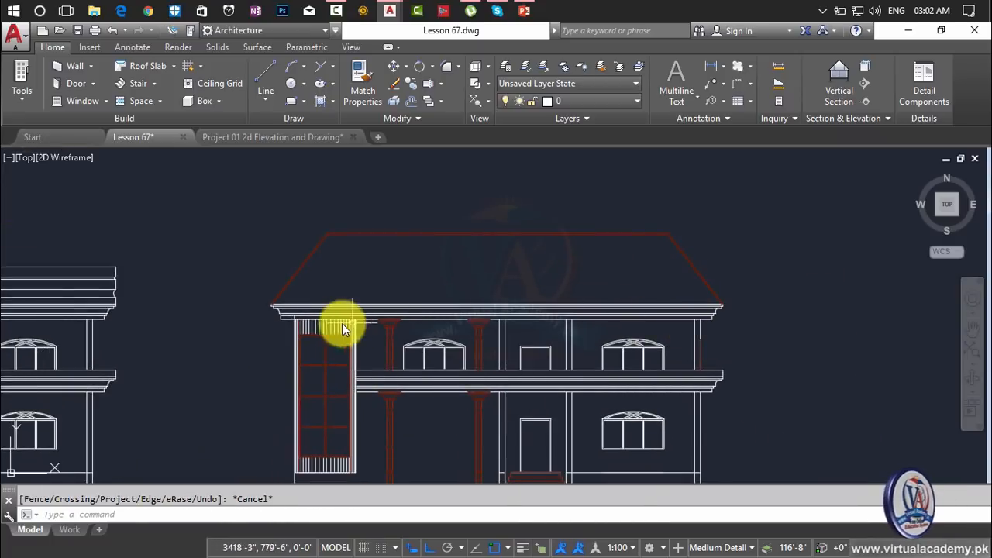
Copy the sloped-roof front elevation horizontally into the empty space to its right as a third design variant
scroll(276, 318, "up", 3)
scroll(276, 317, "down", 2)
scroll(279, 319, "down", 3)
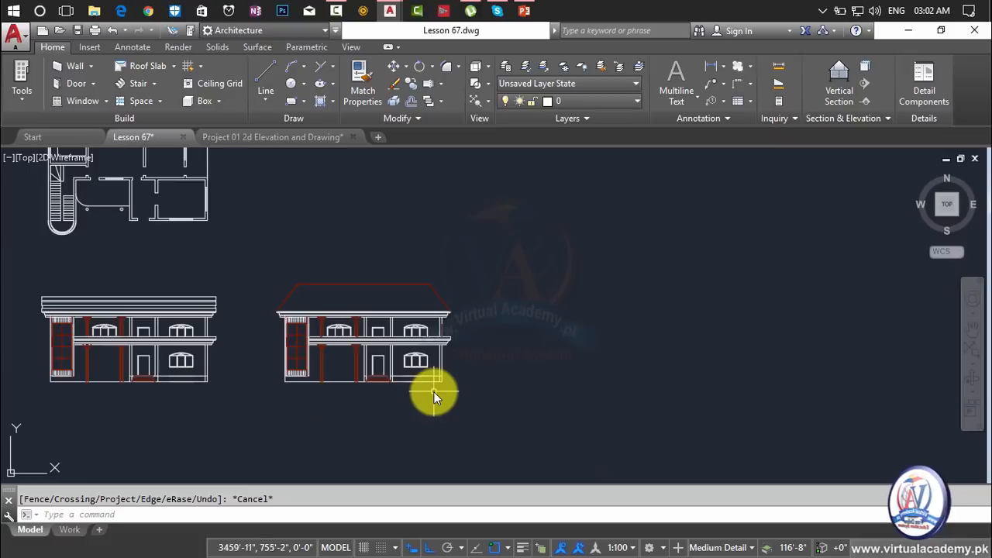
middle_click_drag(440, 391, 517, 388)
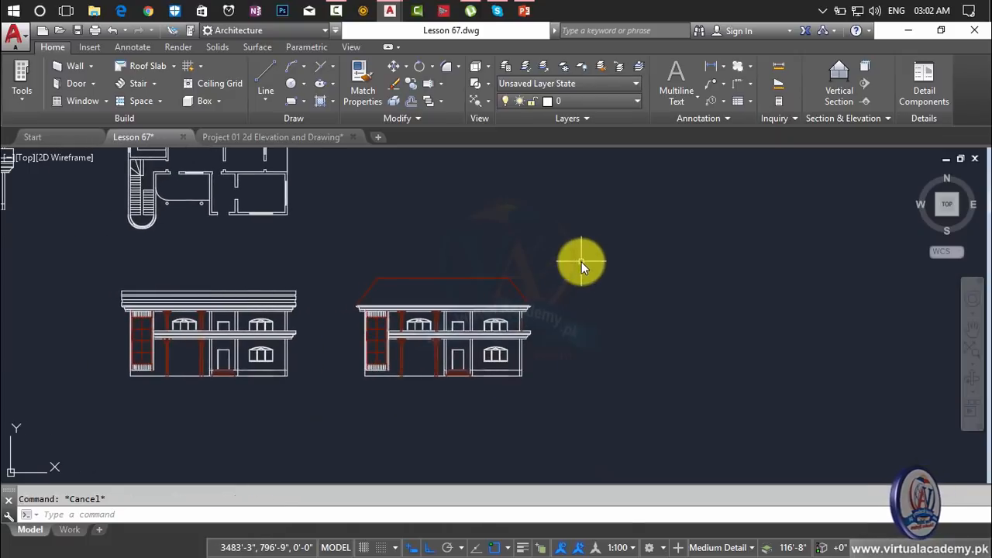
type("CP")
key("Return")
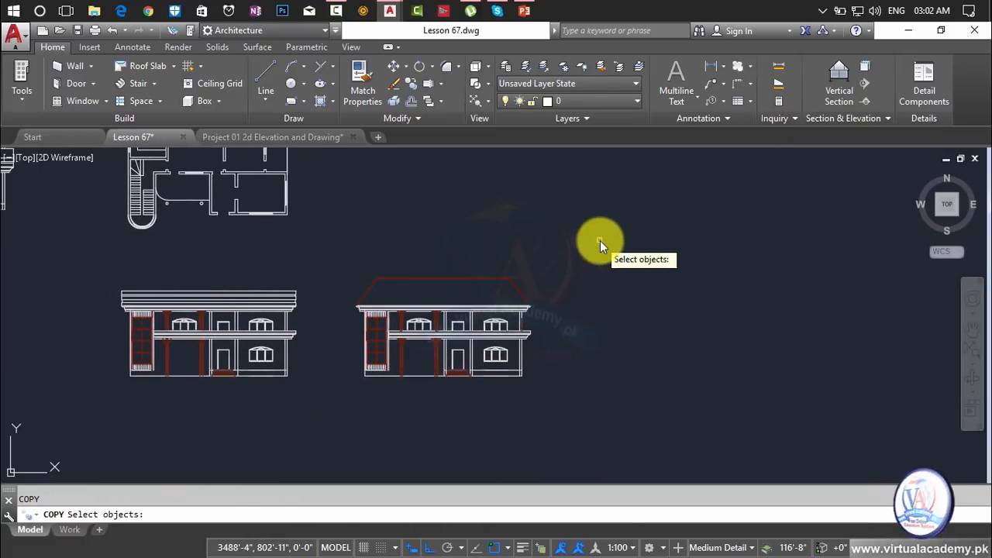
left_click(600, 240)
left_click(351, 392)
key("Return")
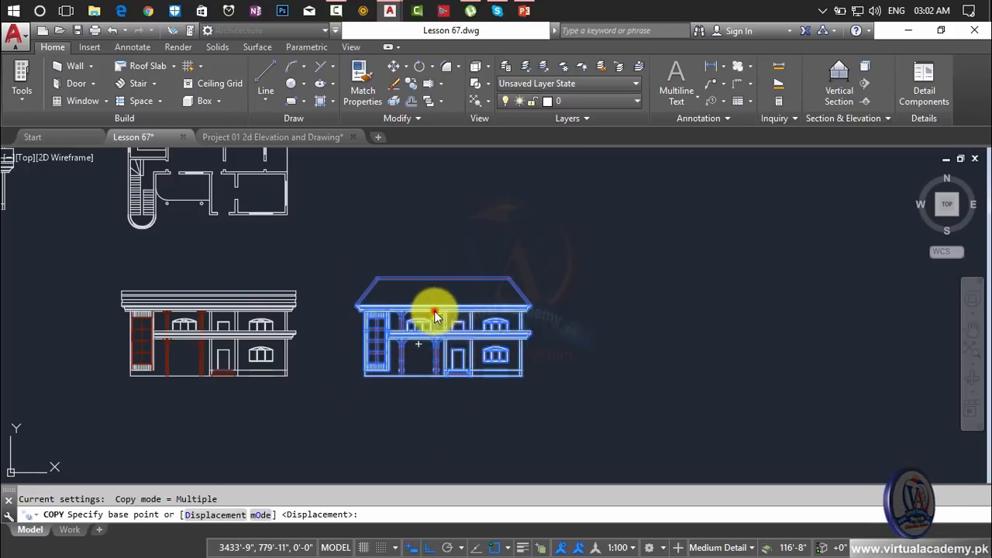
left_click(432, 310)
left_click(713, 310)
key("Escape")
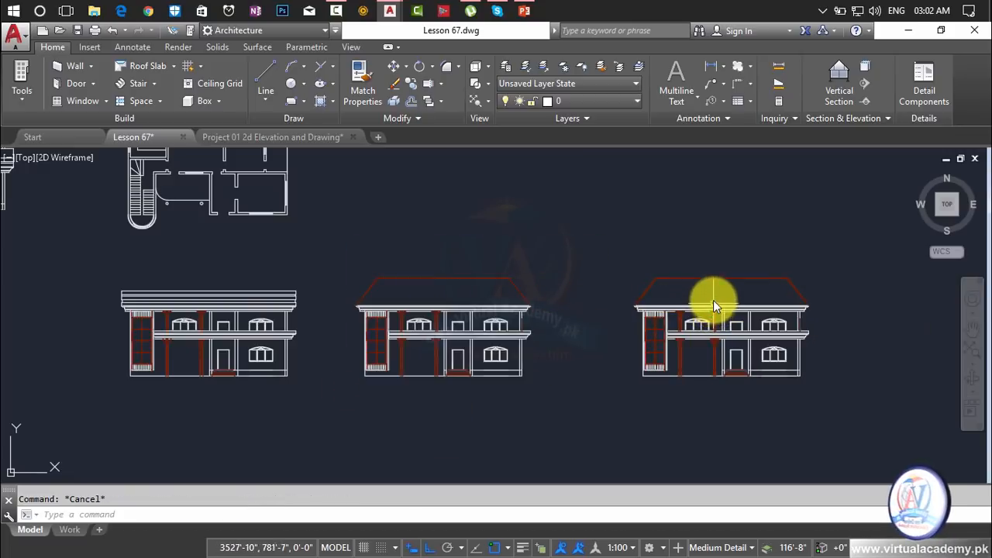
Erase the ridge lines and the left and right roof slope lines from the new elevation copy
scroll(709, 300, "up", 5)
left_click(693, 264)
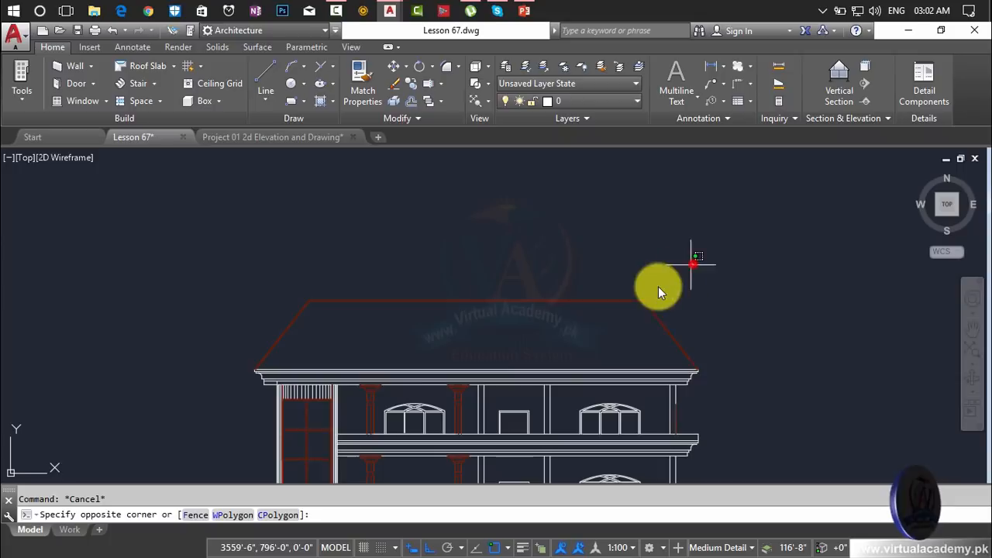
left_click(556, 316)
key("Delete")
left_click(436, 330)
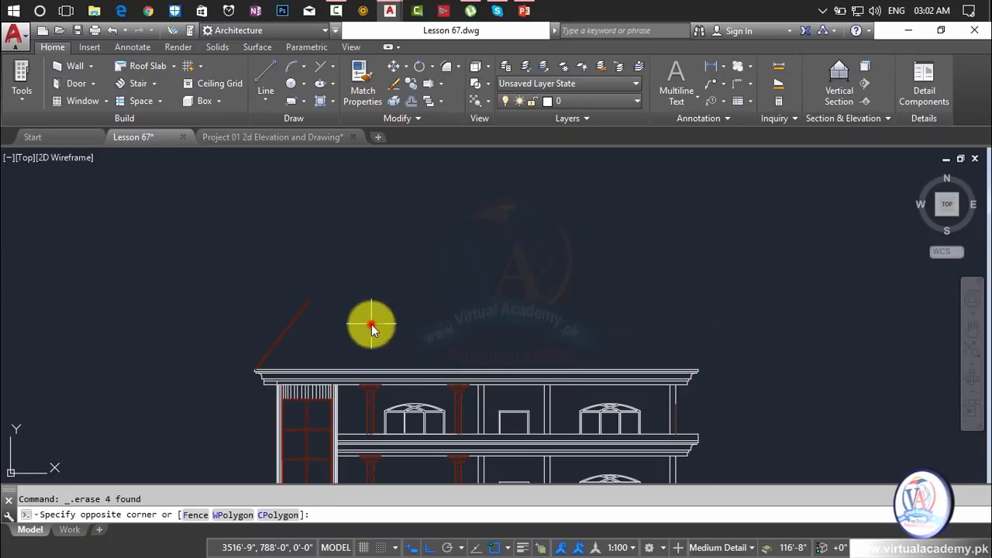
left_click(260, 320)
key("Delete")
Draw a roof slope line from the top cornice's upper left corner up to the right, ending above the tall stair window
scroll(374, 338, "up", 5)
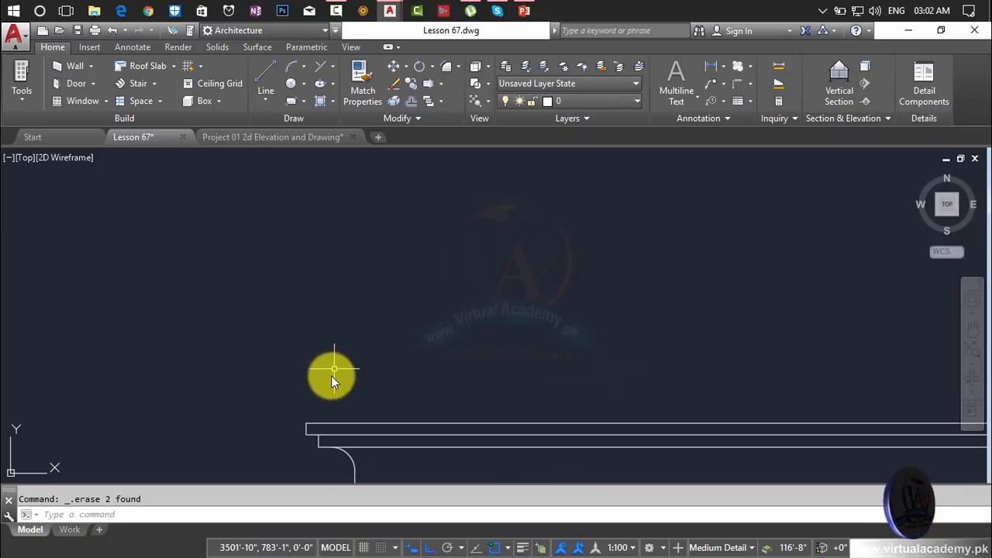
key("Escape")
key("l")
key("Return")
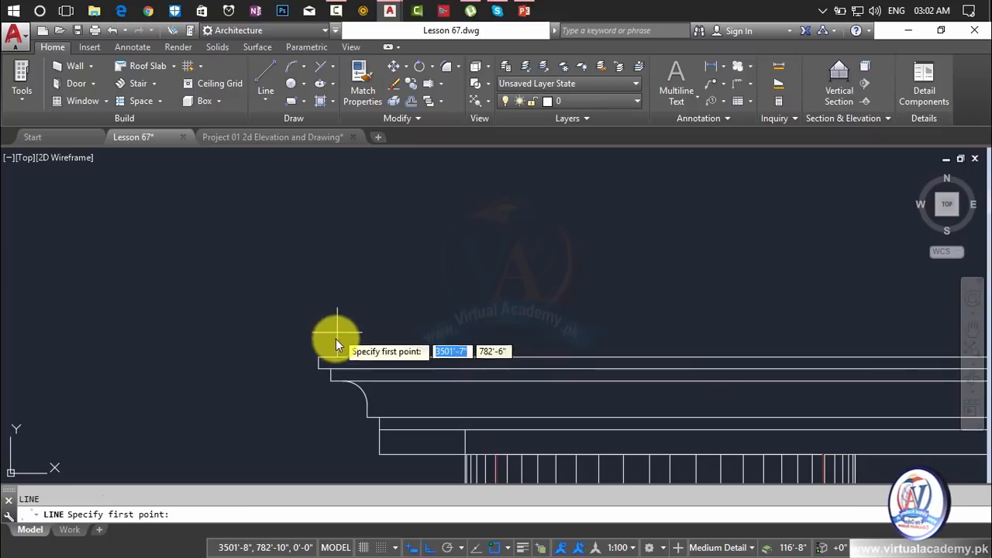
left_click(318, 358)
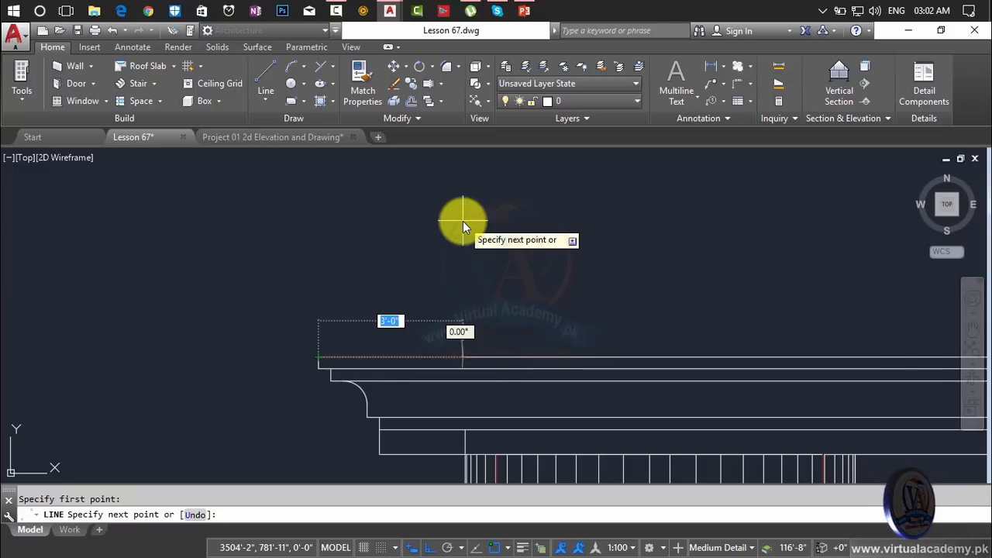
key("F8")
scroll(461, 207, "down", 3)
middle_click_drag(459, 208, 321, 370)
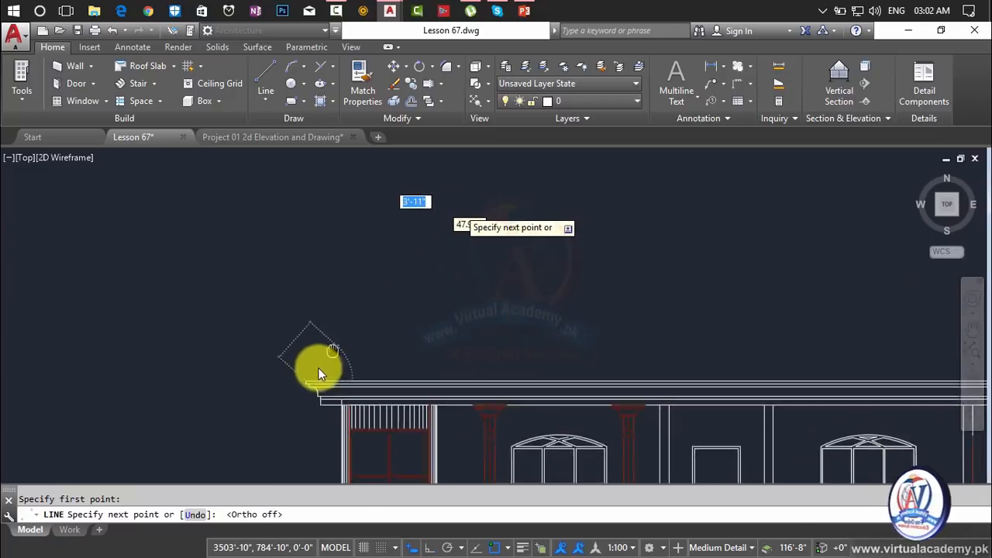
scroll(326, 354, "down", 3)
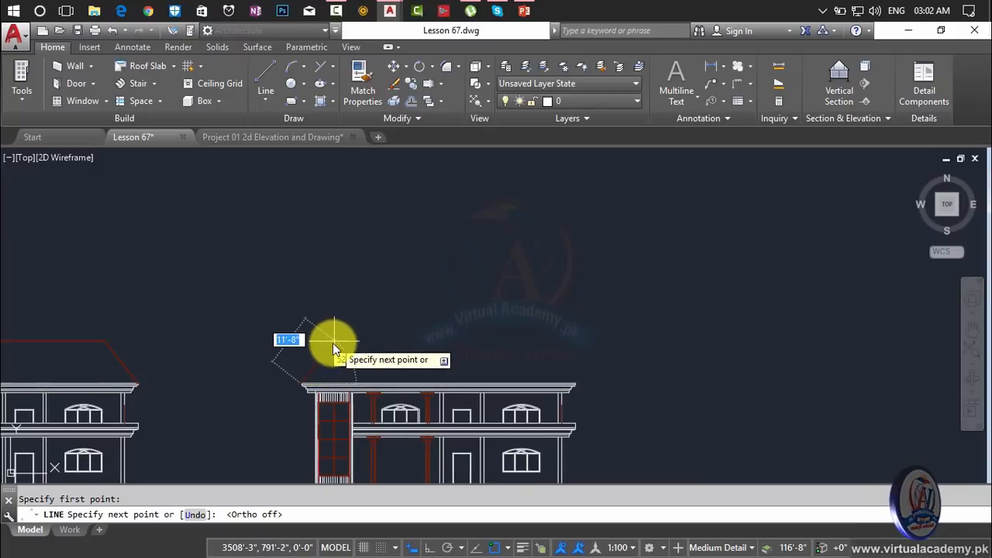
left_click(329, 349)
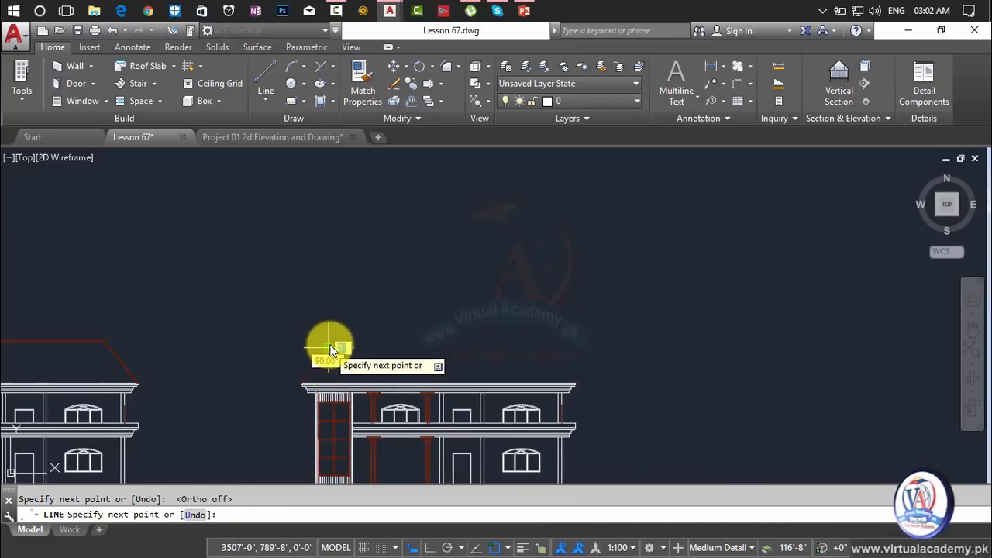
key("Return")
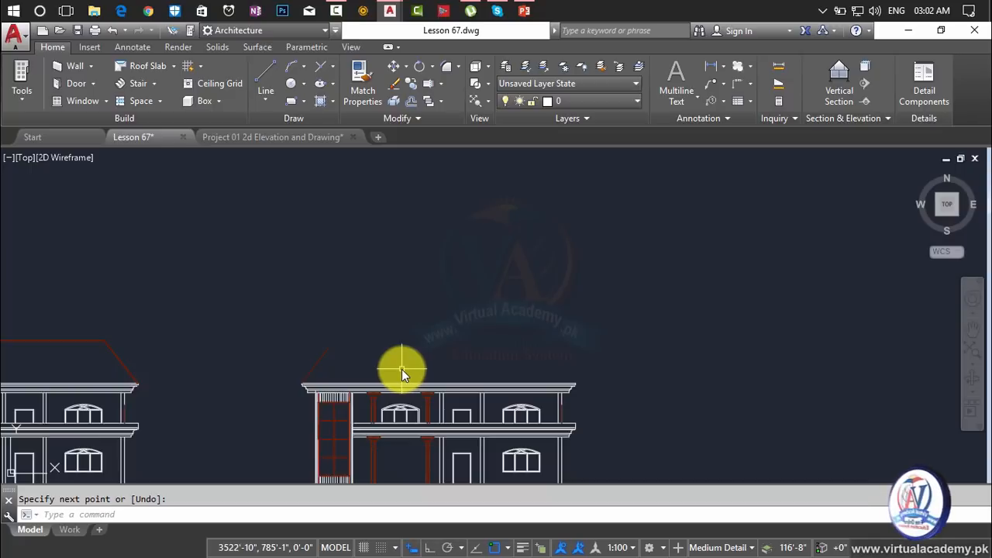
Mirror the left roof slope line about a vertical axis through the midpoint of the top cornice, keeping the original
type("mi")
key("Return")
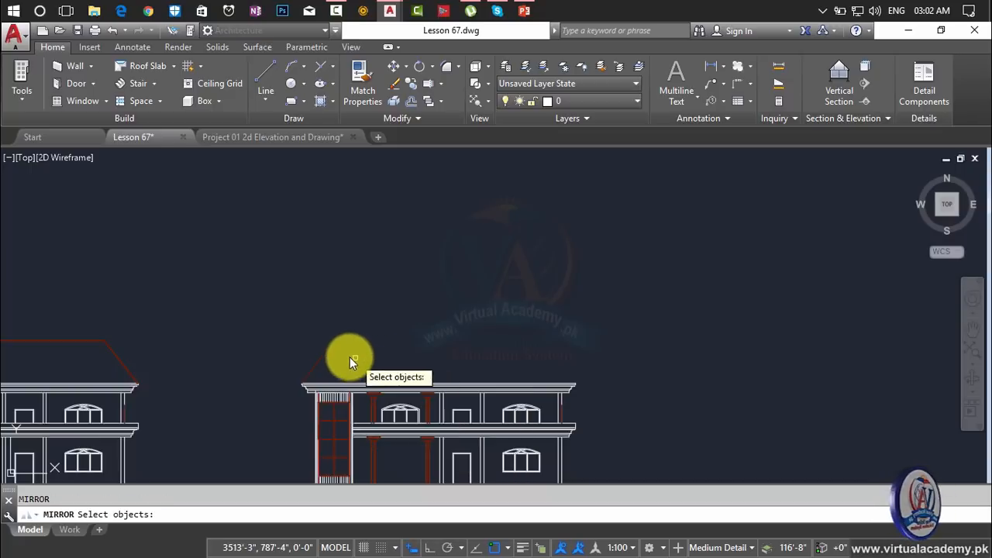
left_click(323, 355)
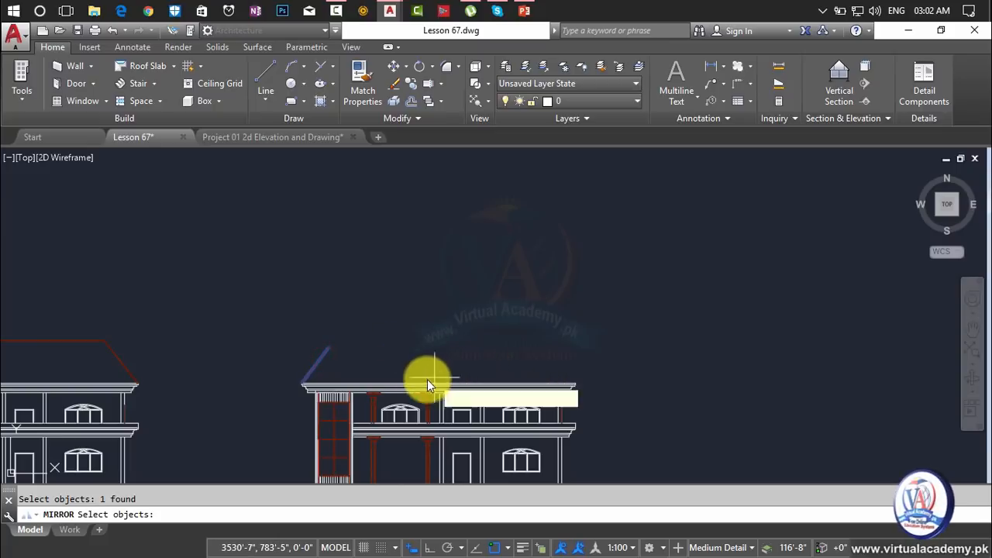
key("Return")
scroll(423, 378, "up", 4)
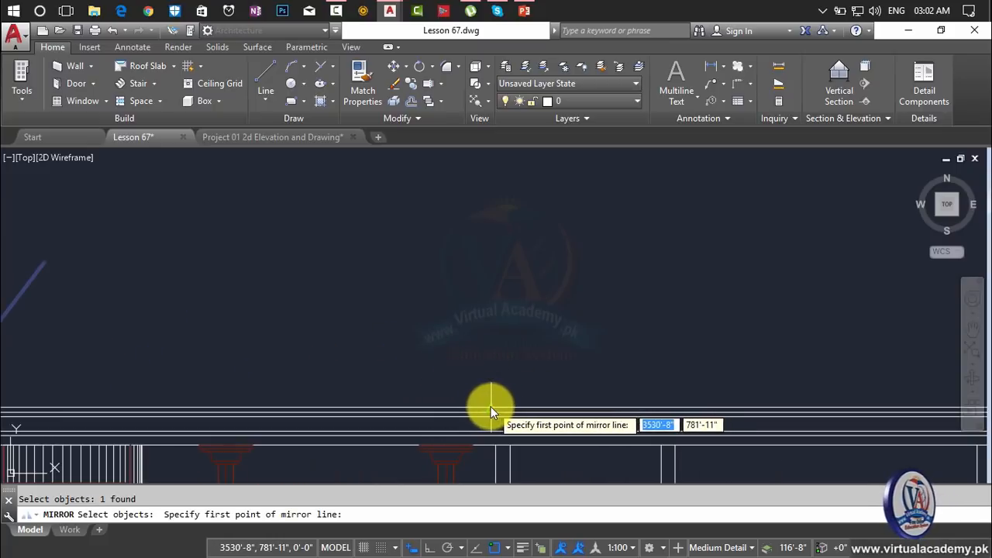
left_click(492, 406)
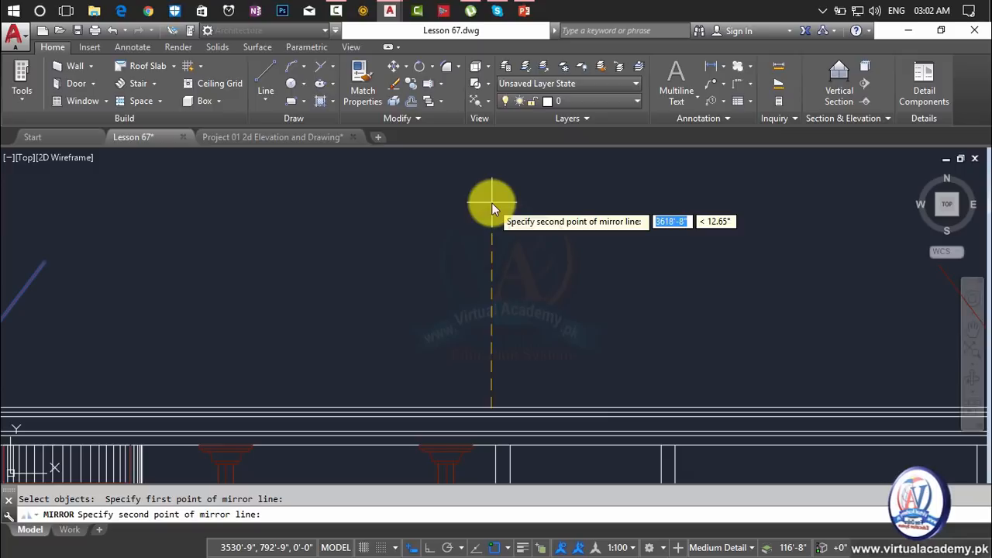
key("F8")
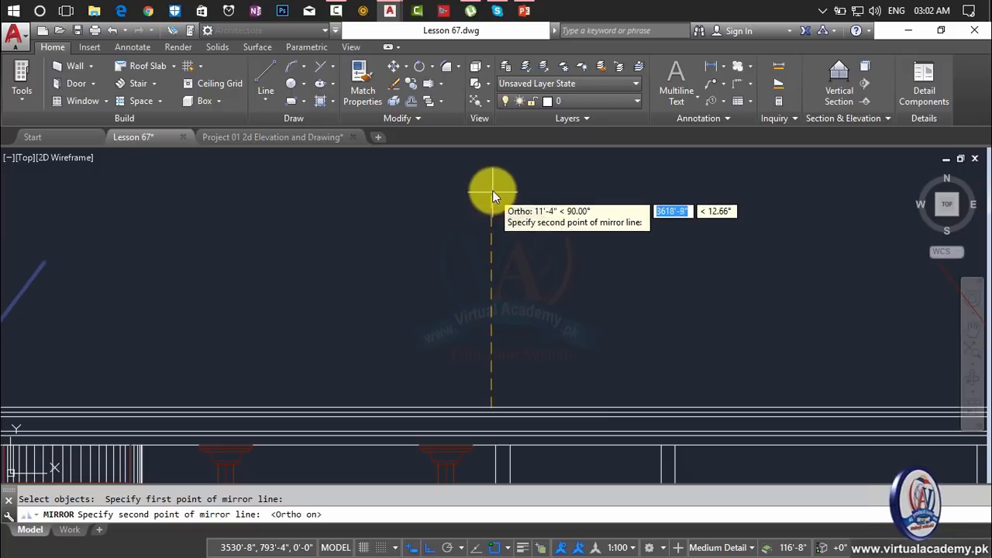
left_click(493, 190)
key("Return")
Draw a vertical line from the upper left corner of the left upper-floor column capital to the cornice's top edge
scroll(523, 350, "down", 3)
scroll(511, 351, "up", 4)
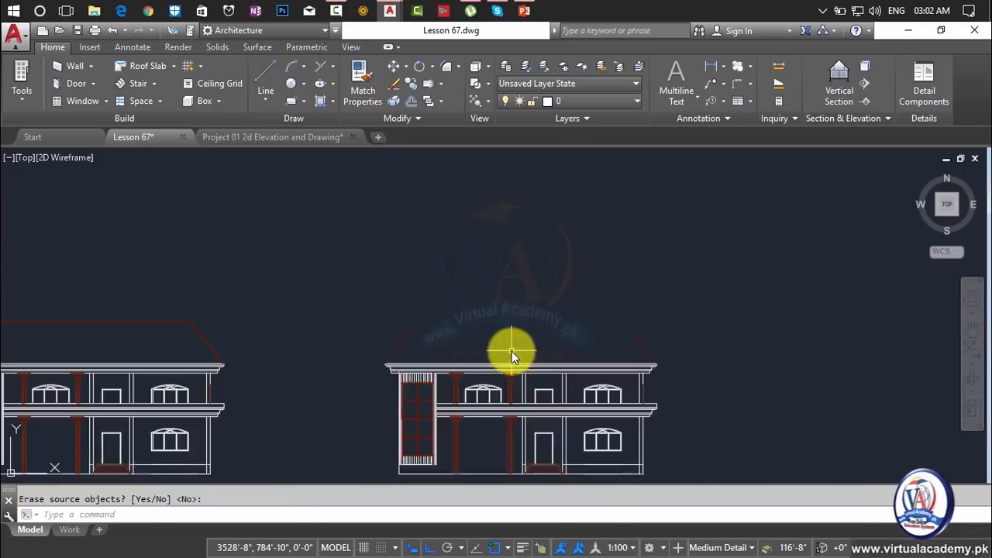
scroll(444, 374, "up", 3)
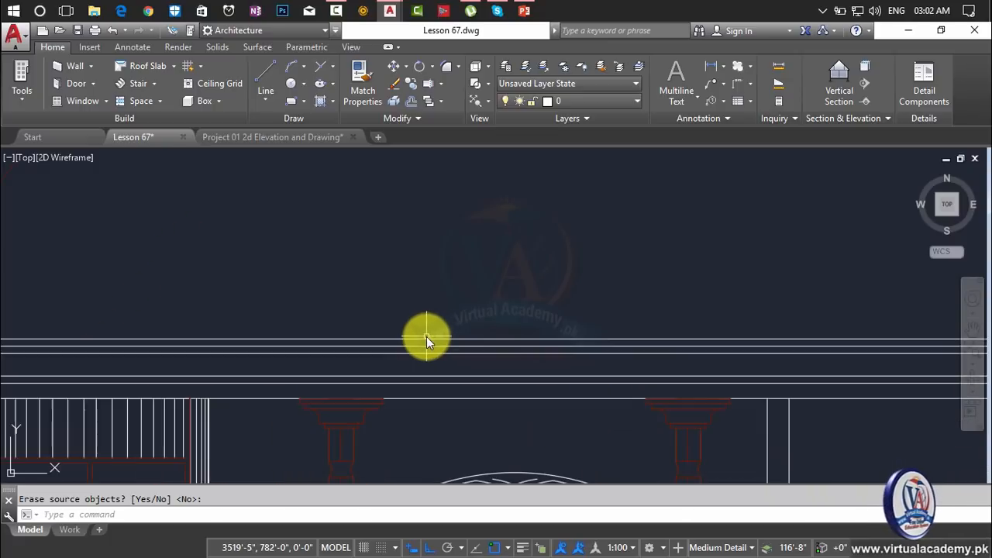
scroll(427, 339, "down", 2)
key("Escape")
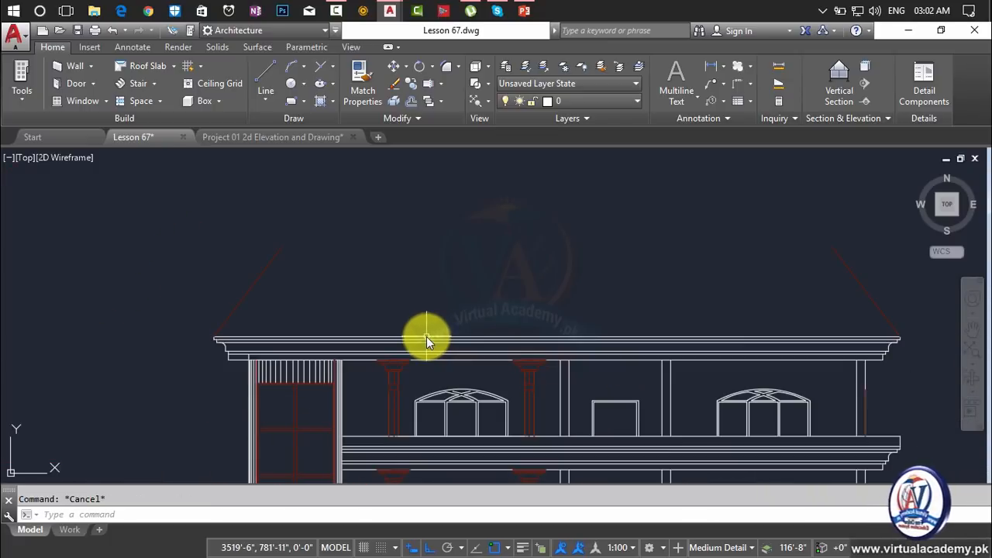
scroll(368, 375, "up", 5)
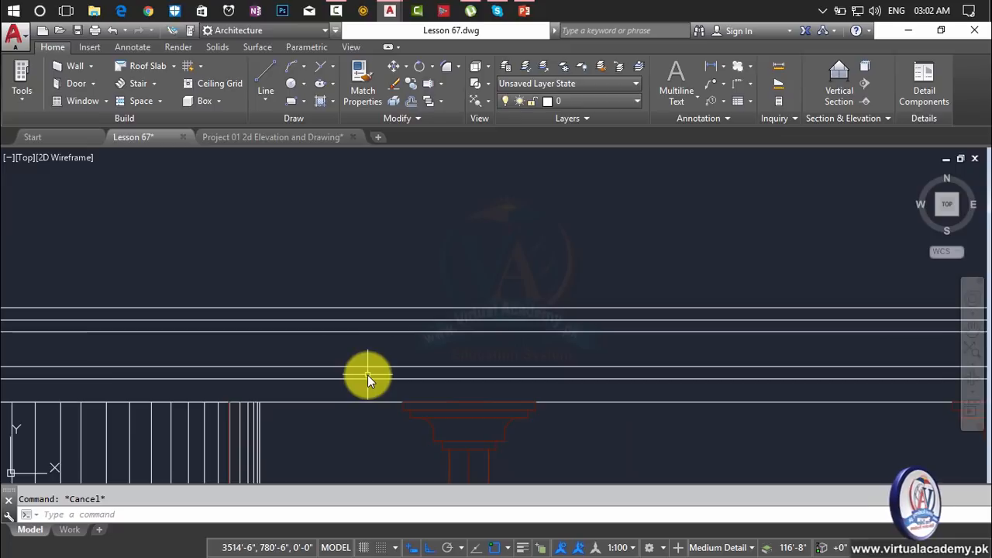
key("l")
key("Return")
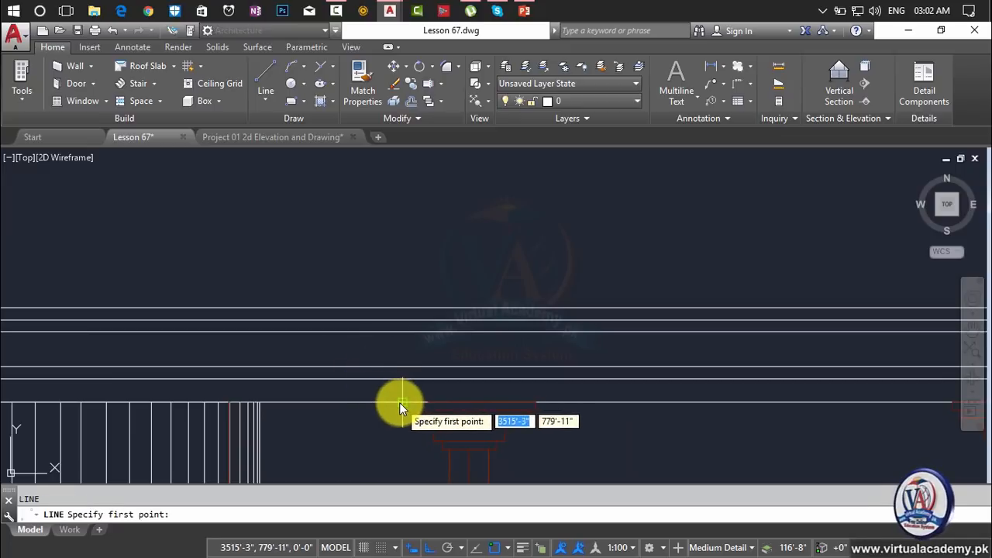
left_click(400, 403)
left_click(399, 306)
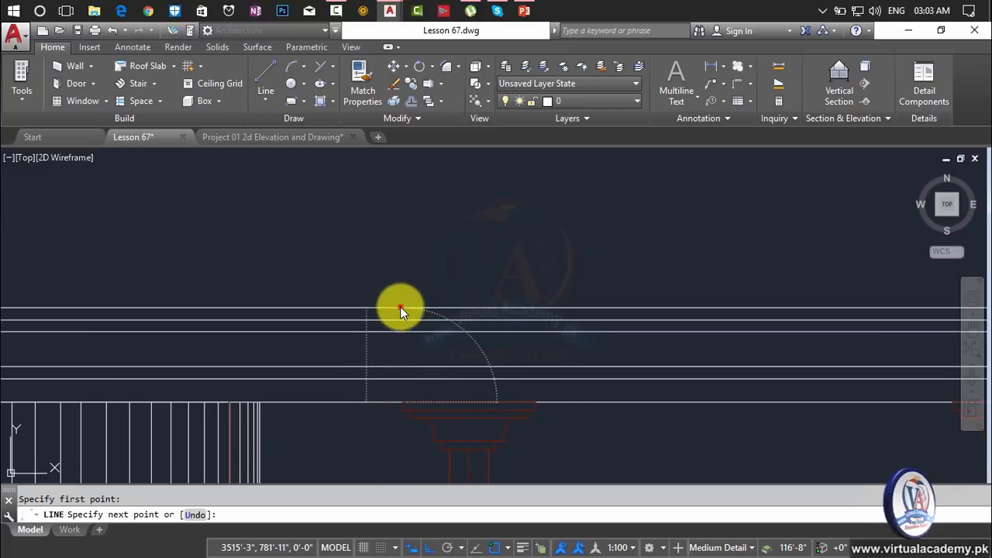
key("Return")
Draw a 2'-0" vertical line from the upper right corner of the right upper-floor column capital to the cornice's top edge
scroll(507, 289, "down", 3)
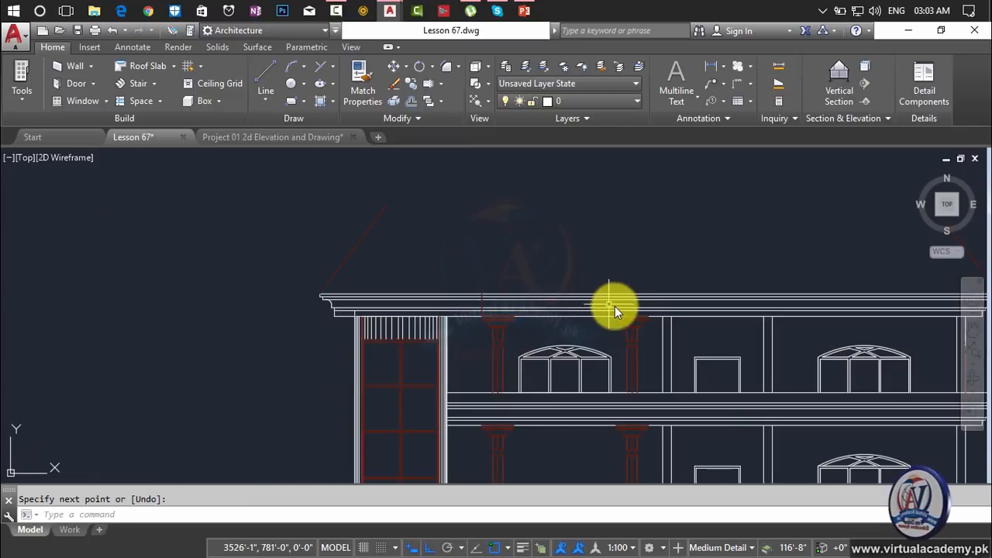
scroll(644, 310, "up", 2)
scroll(645, 310, "up", 2)
key("Return")
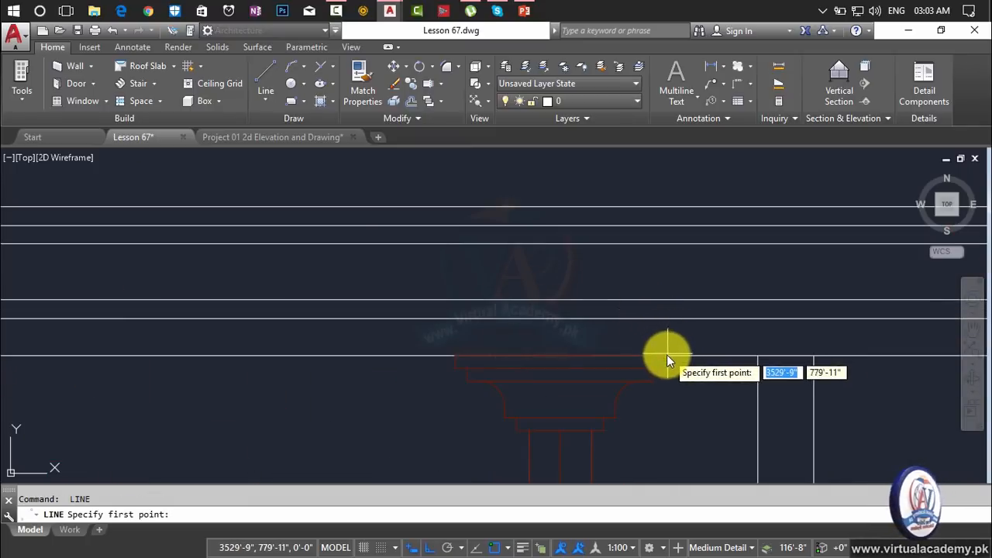
left_click(665, 356)
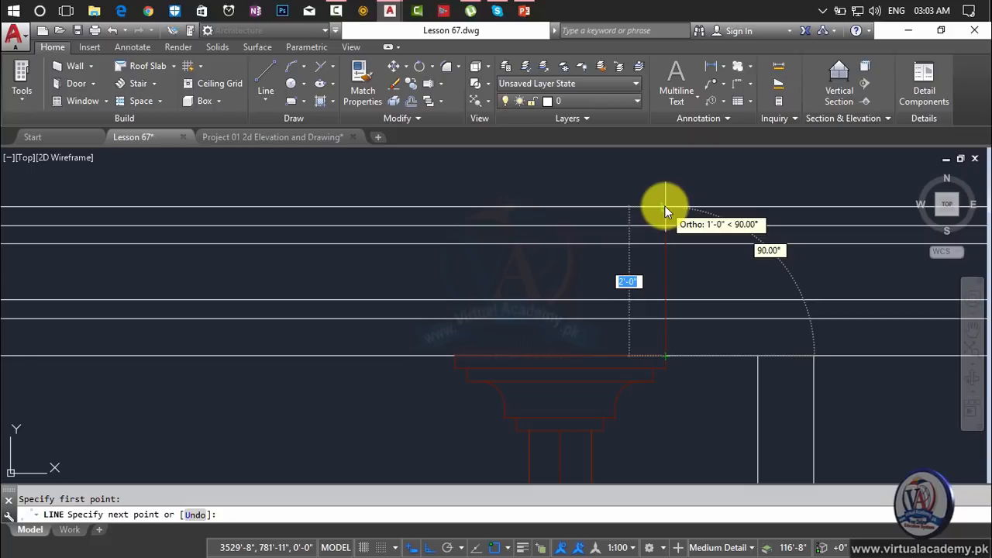
key("Escape")
scroll(659, 291, "down", 2)
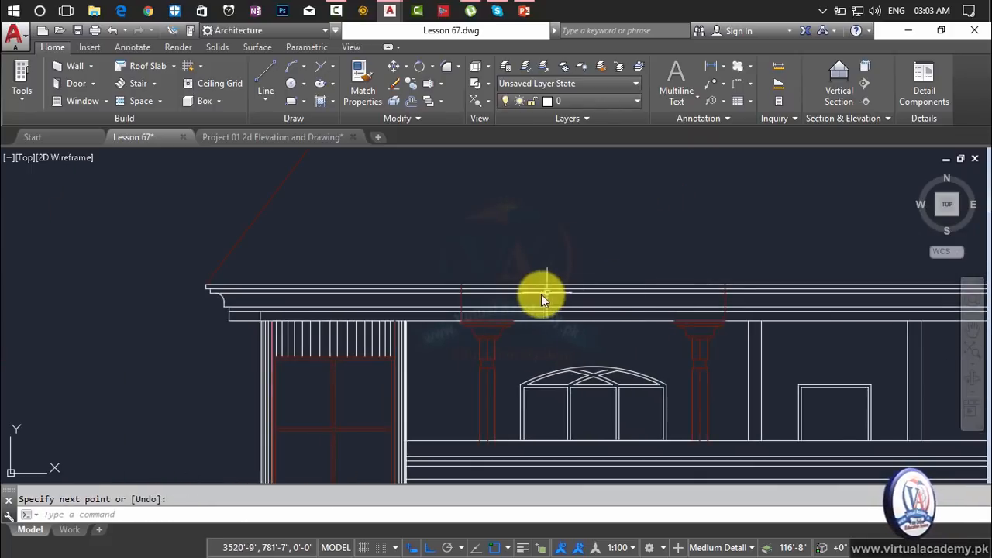
Draw a gable slope line about 13'-0" long at about 62° from the top of the vertical line above the left column
type("l")
key("Return")
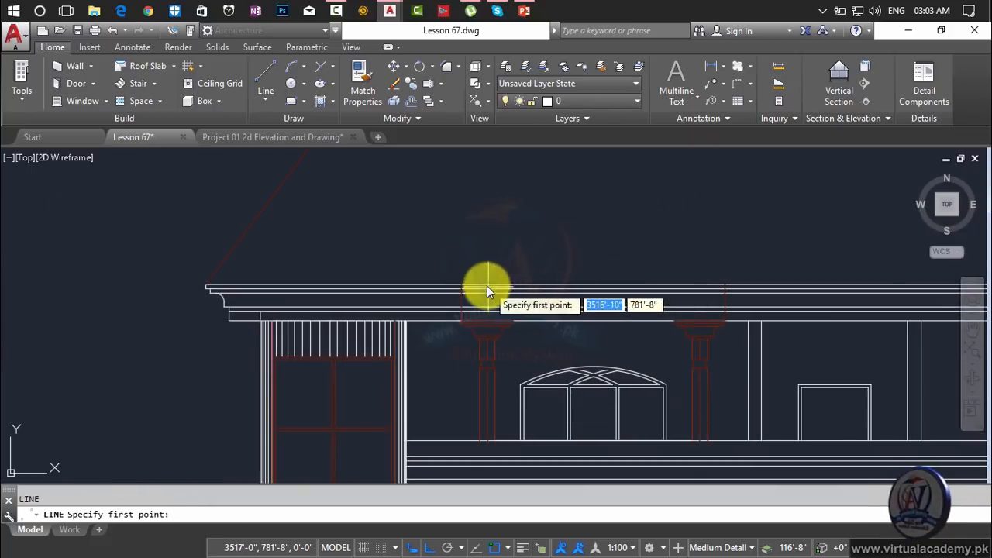
left_click(462, 285)
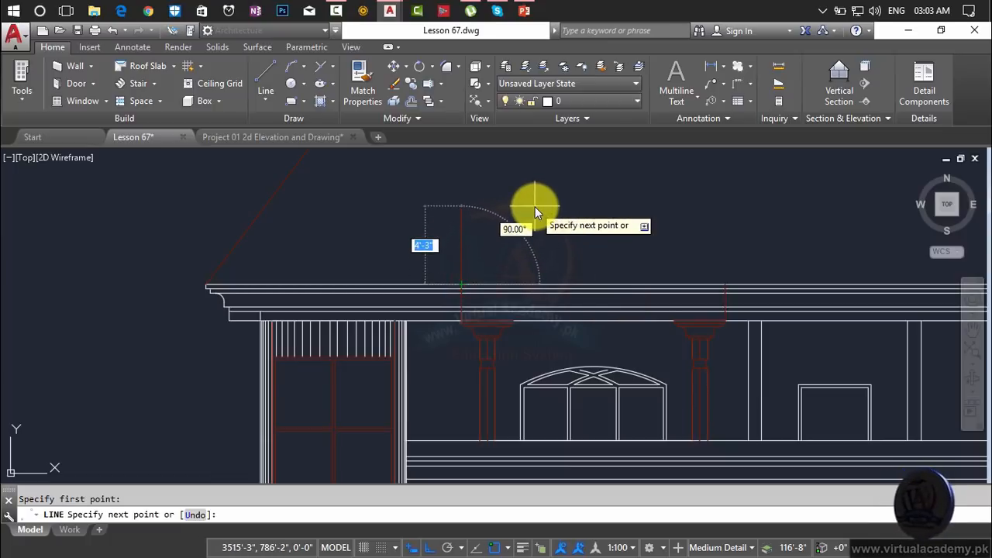
key("F8")
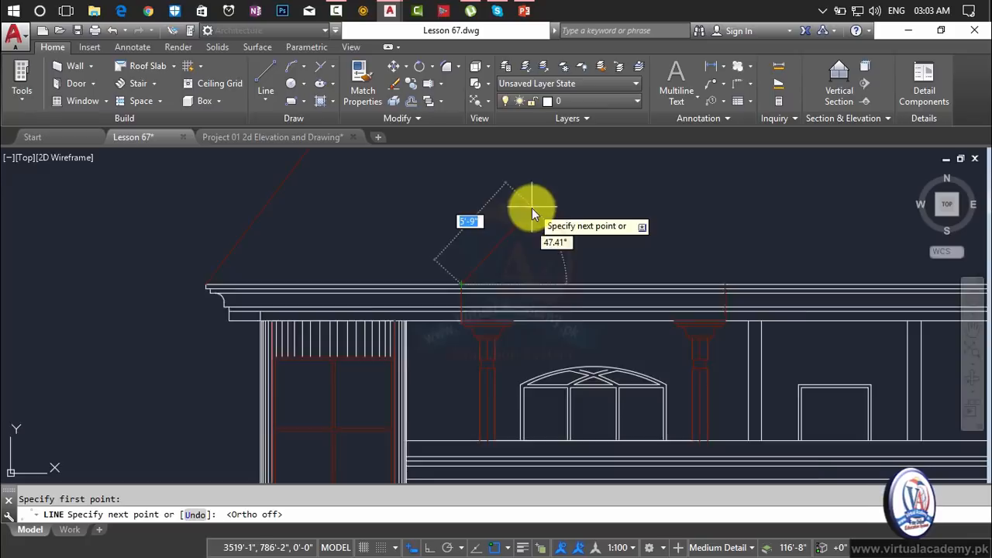
scroll(519, 224, "down", 2)
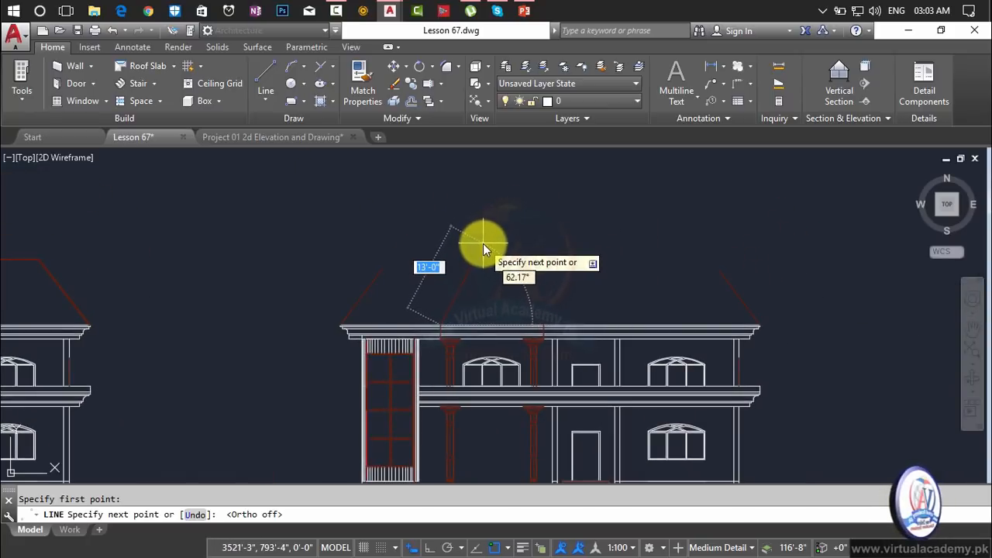
left_click(483, 244)
key("Return")
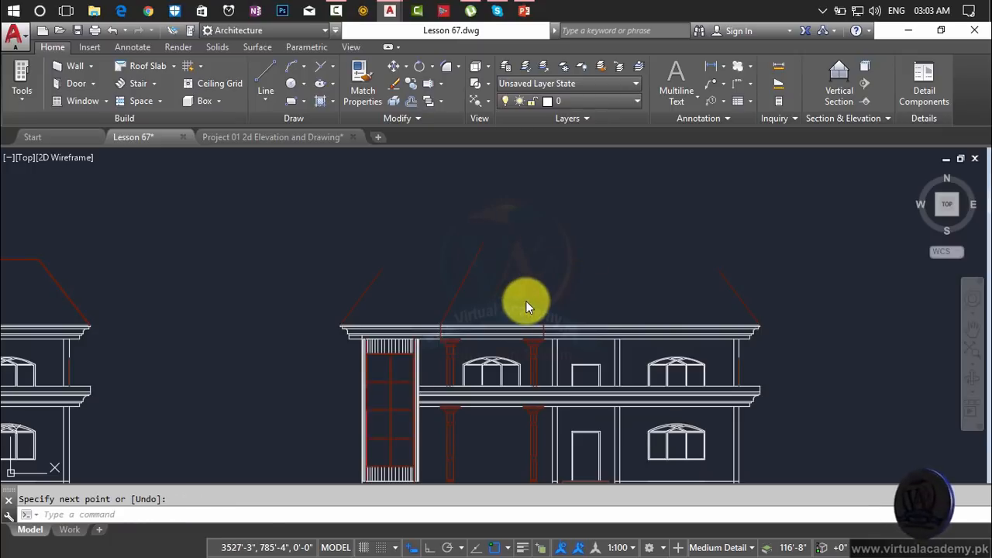
key("Escape")
type("mi")
key("Return")
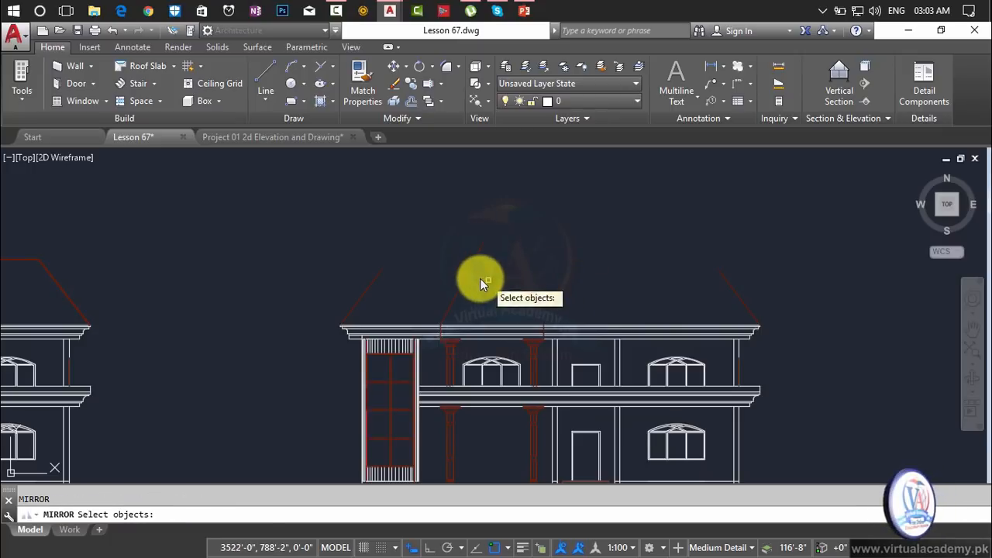
scroll(435, 329, "up", 4)
key("Escape")
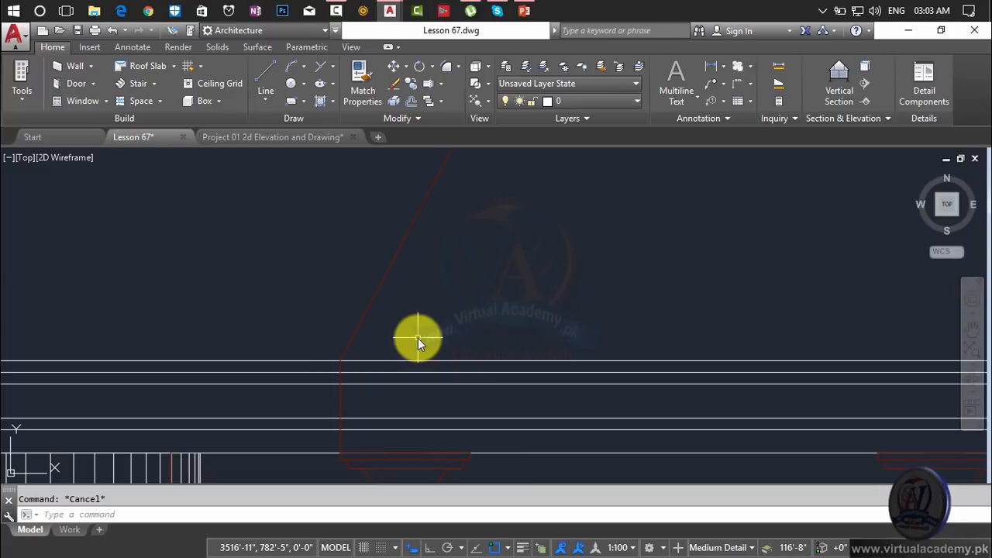
Draw a horizontal line along the cornice's top edge between the tops of the two vertical lines above the entrance columns
type("l")
key("Return")
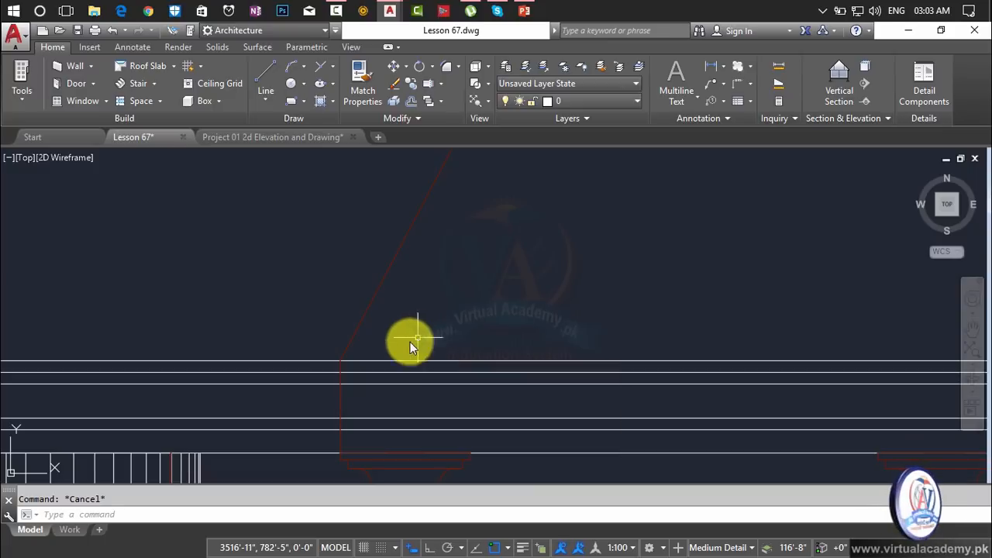
left_click(341, 358)
scroll(441, 349, "down", 3)
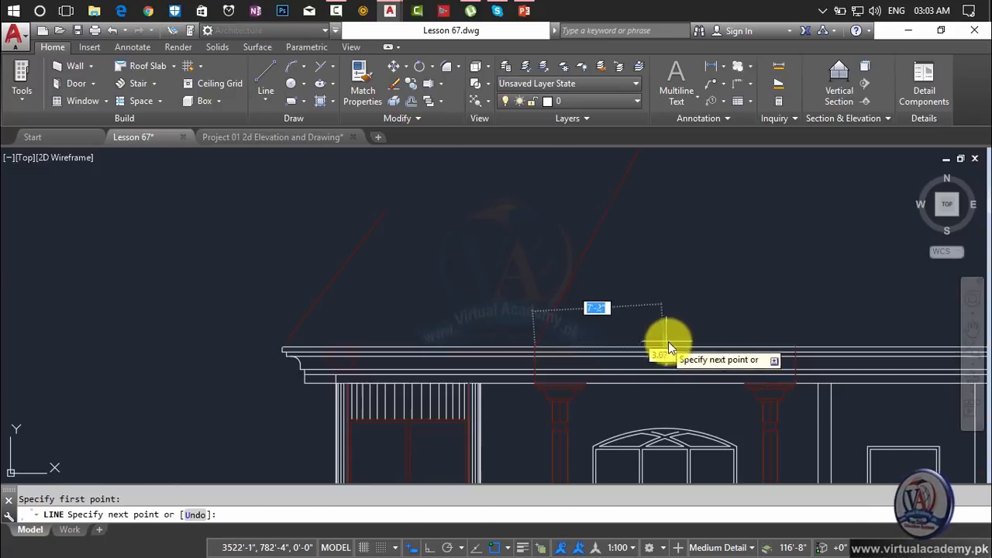
scroll(344, 352, "up", 5)
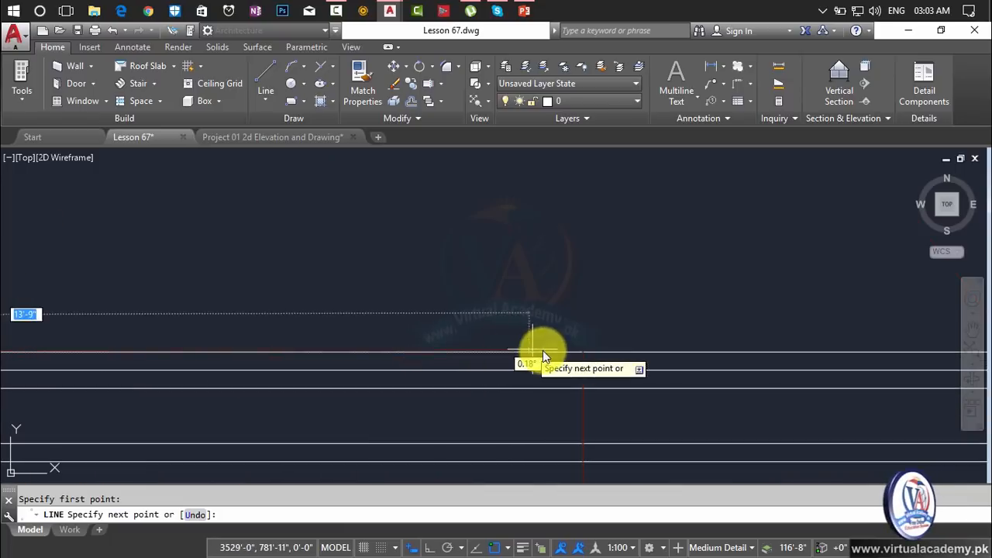
left_click(583, 352)
key("Return")
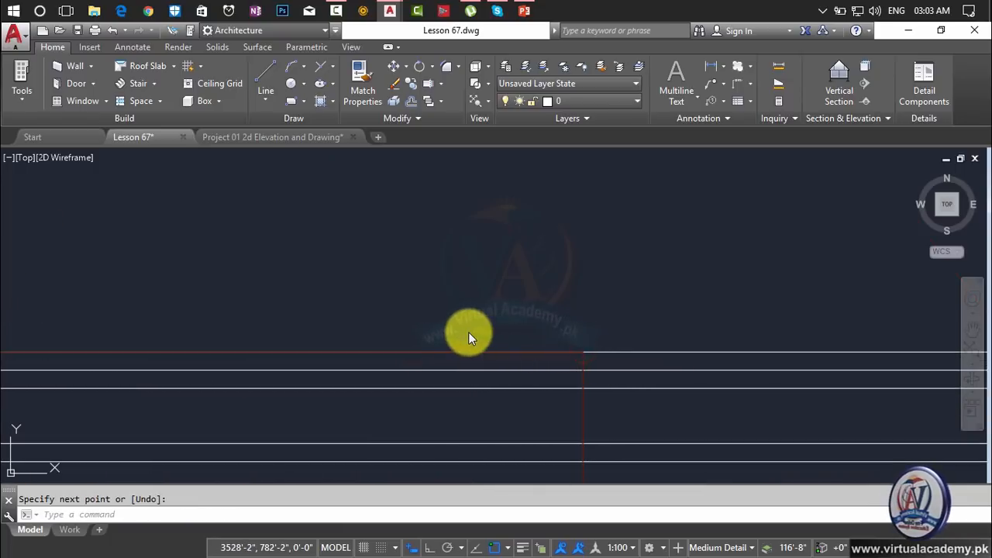
key("Escape")
Mirror the left gable slope about a vertical axis through the midpoint of the gable's base line, keeping the original
type("EXT")
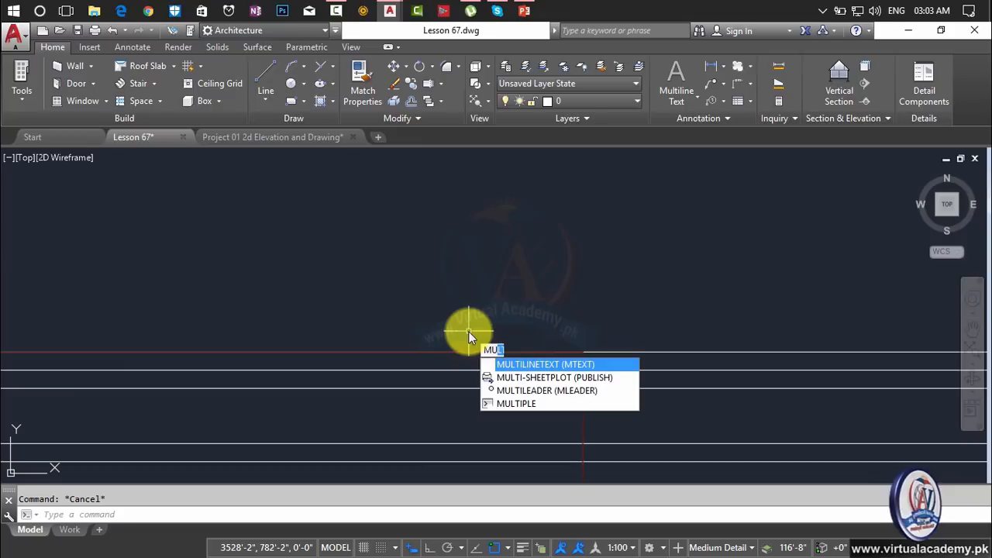
key("BackSpace")
key("BackSpace")
key("BackSpace")
type("M")
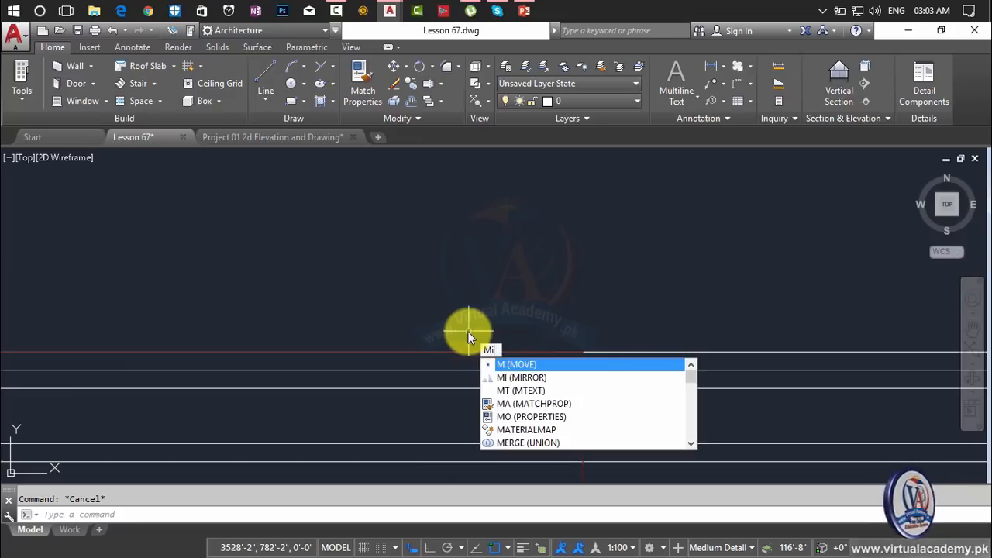
type("I")
key("Return")
scroll(469, 332, "up", 3)
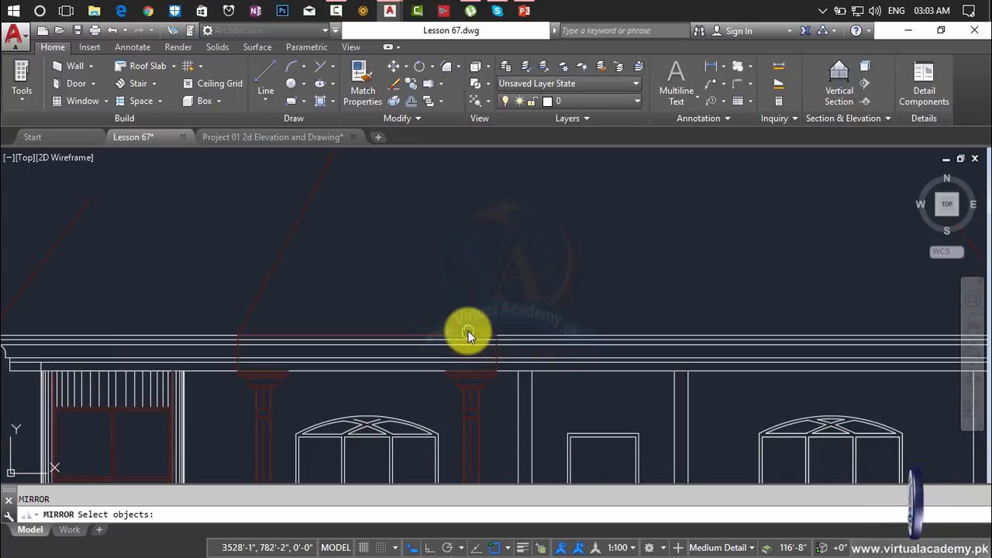
left_click(278, 266)
key("Return")
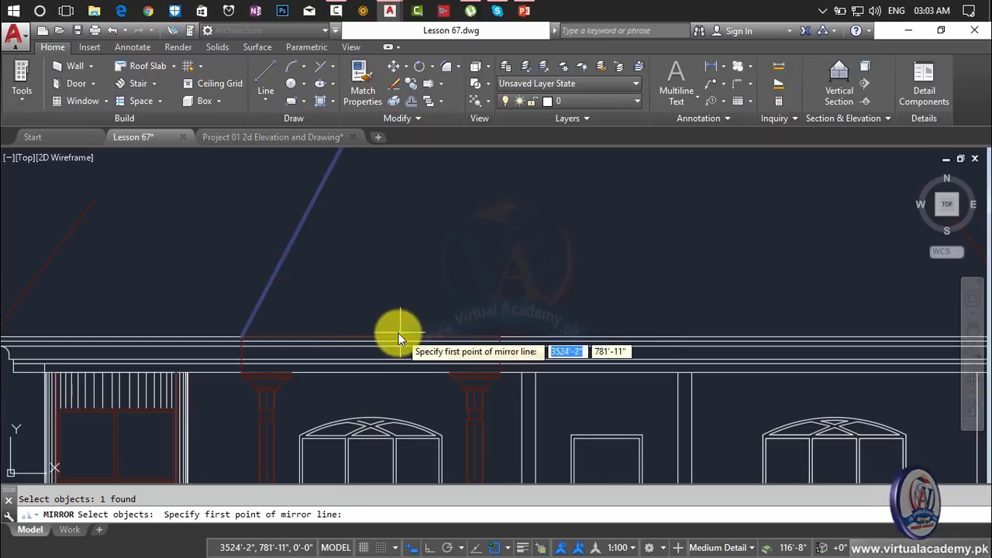
left_click(373, 336)
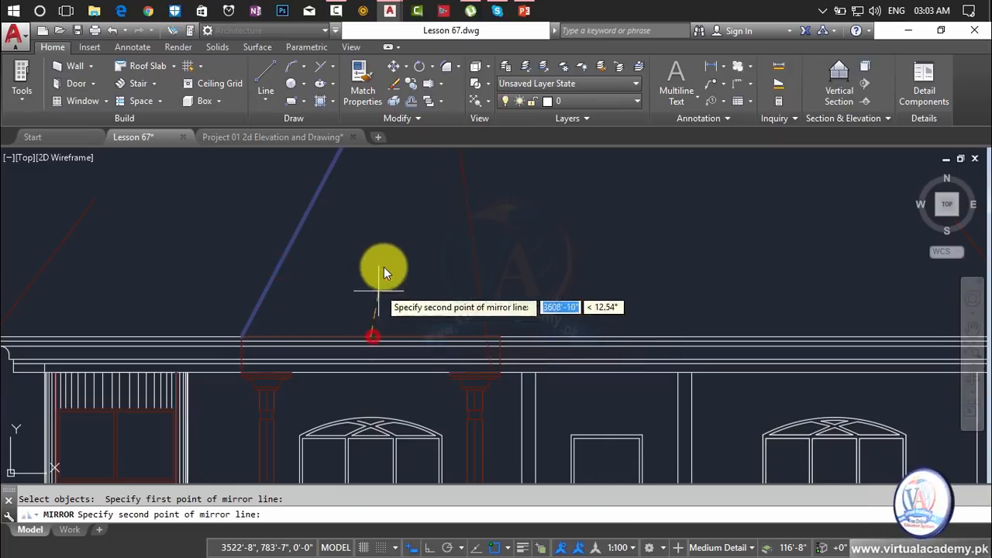
key("F8")
left_click(374, 199)
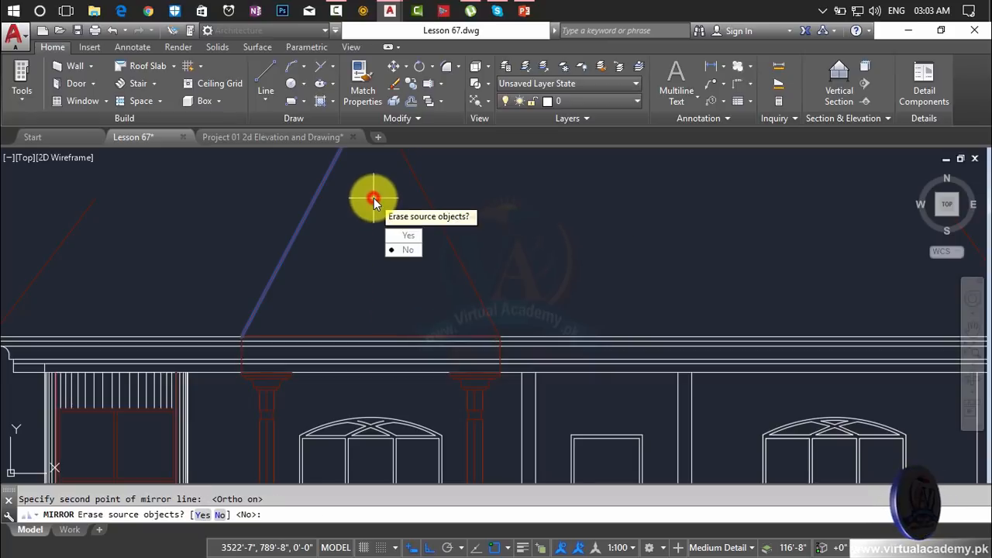
key("Return")
Draw a horizontal ridge line connecting the upper ends of the main roof's left and right slope lines
scroll(388, 271, "down", 4)
scroll(374, 270, "up", 5)
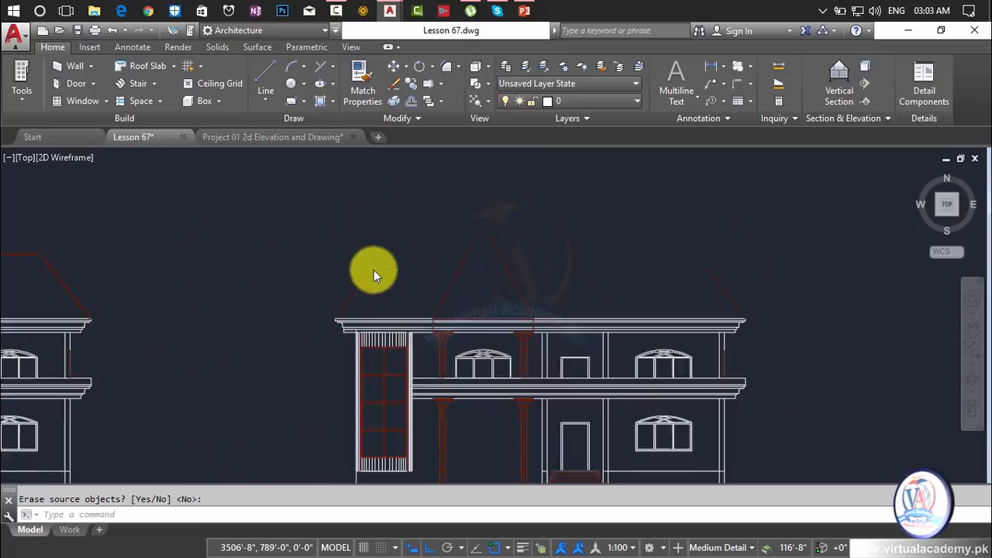
left_click(373, 270)
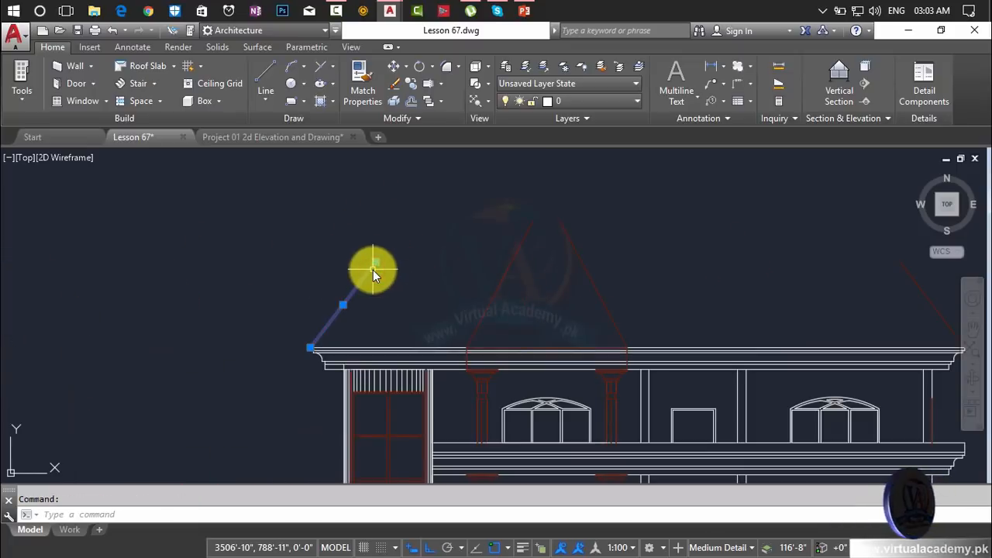
type("l")
key("Return")
left_click(379, 259)
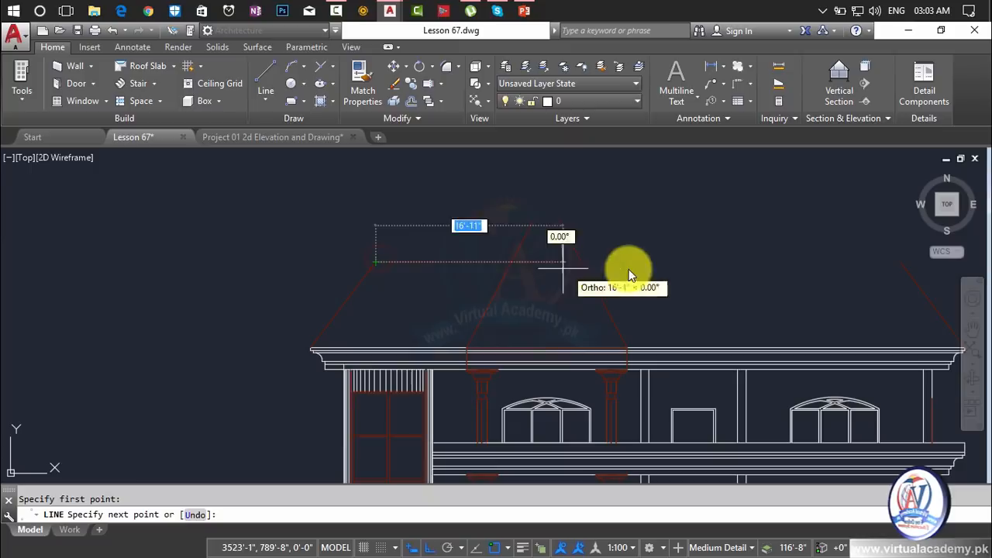
middle_click_drag(788, 251, 581, 276)
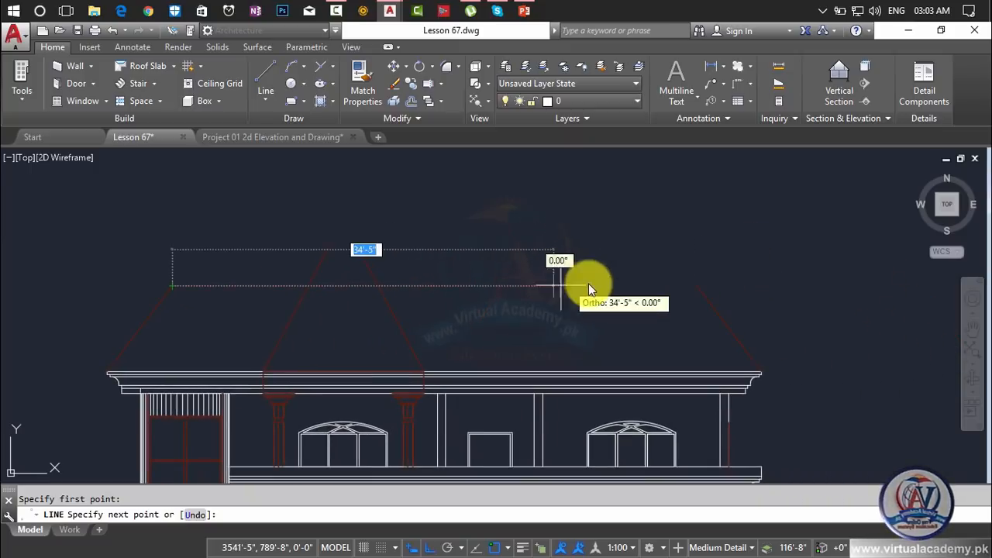
left_click(698, 285)
key("Return")
middle_click_drag(478, 292, 529, 296)
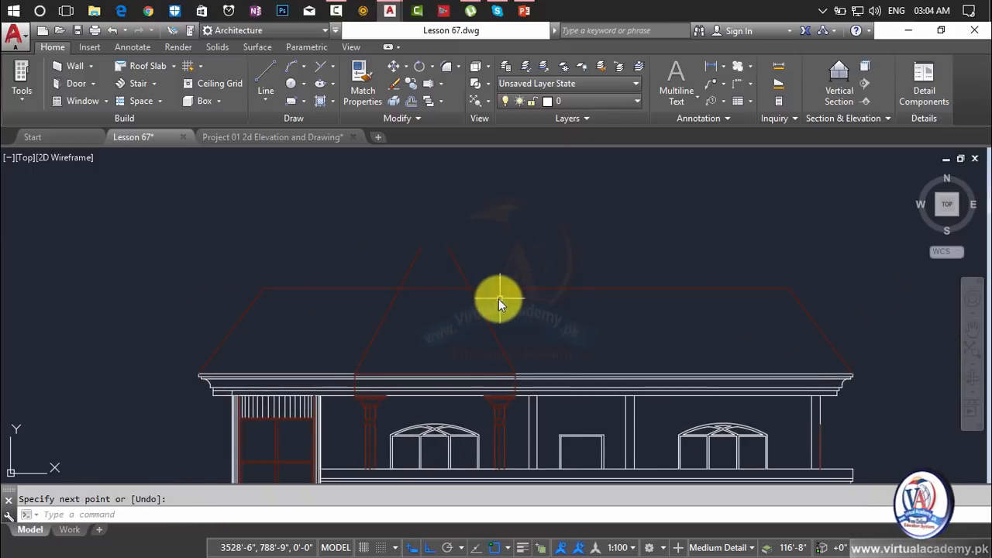
key("Escape")
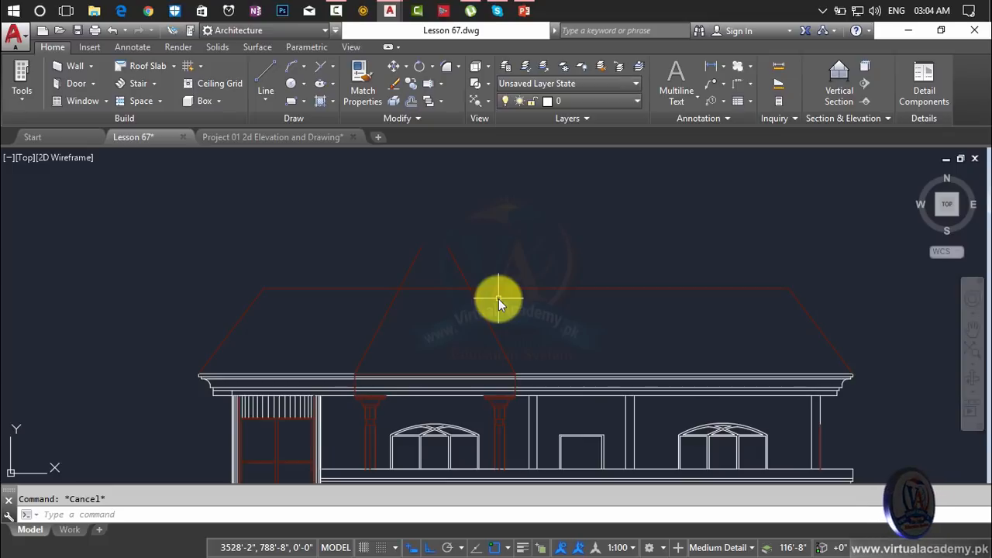
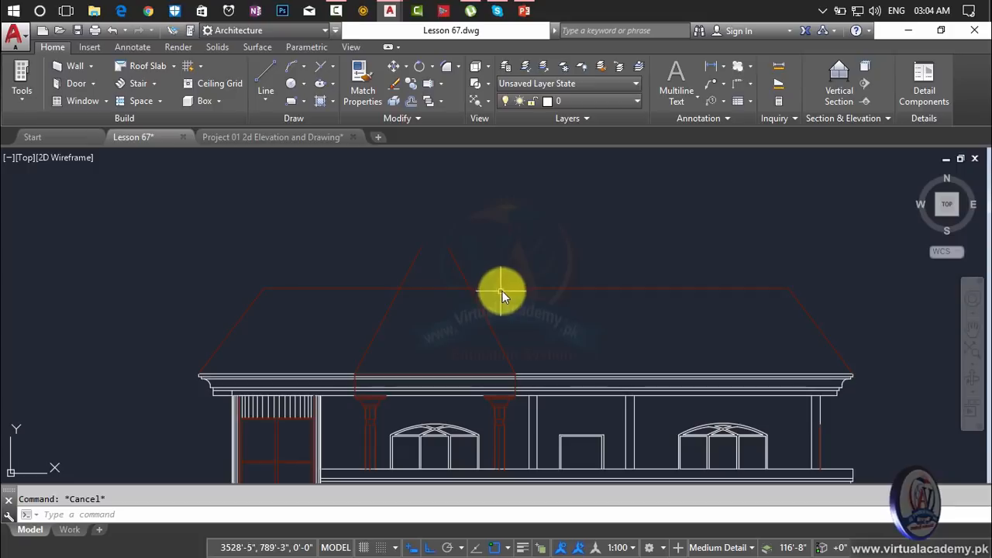
Move the main roof's ridge line straight down by about 2'-4"
left_click(504, 289)
left_click(528, 288)
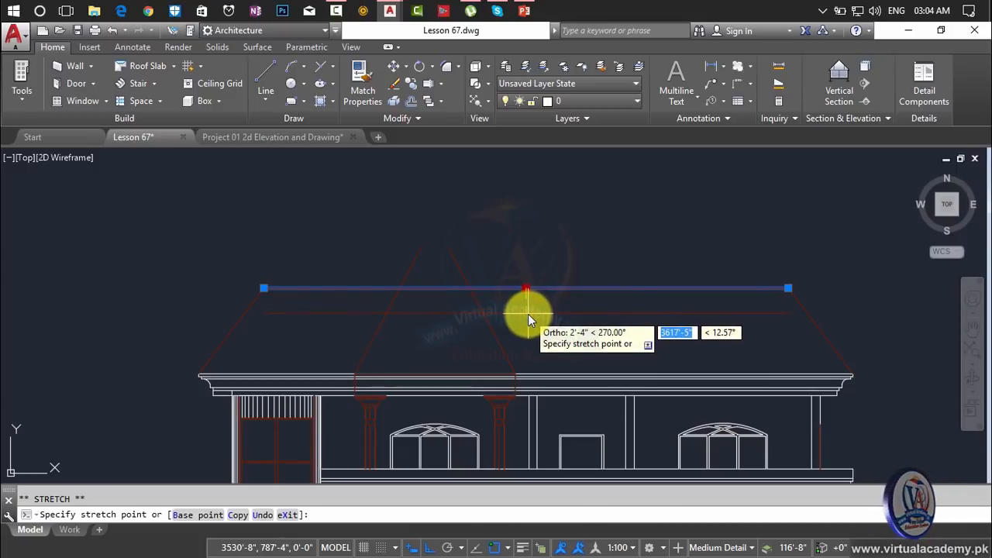
left_click(528, 313)
key("Escape")
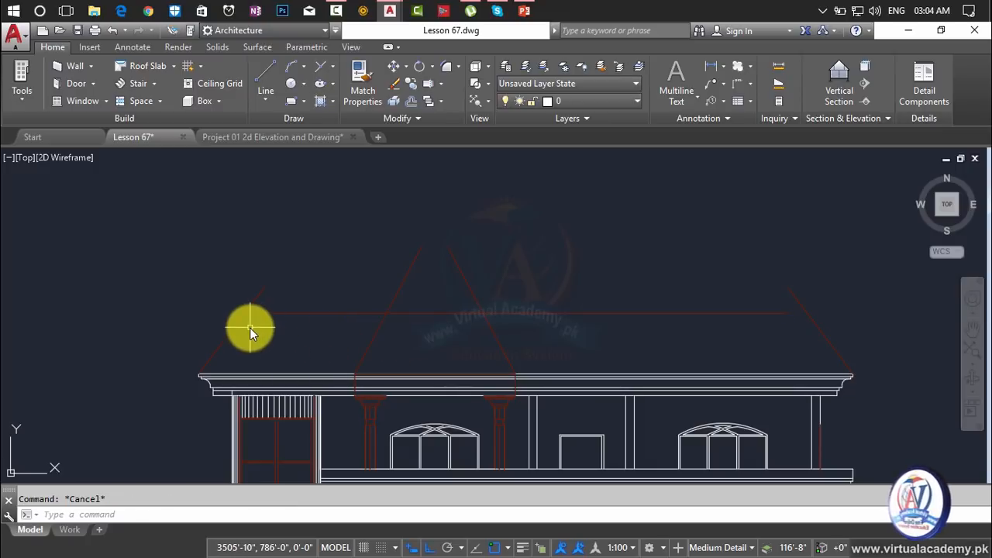
Fillet both ends of the lowered ridge line to the main roof's slope lines with radius 0
key("Return")
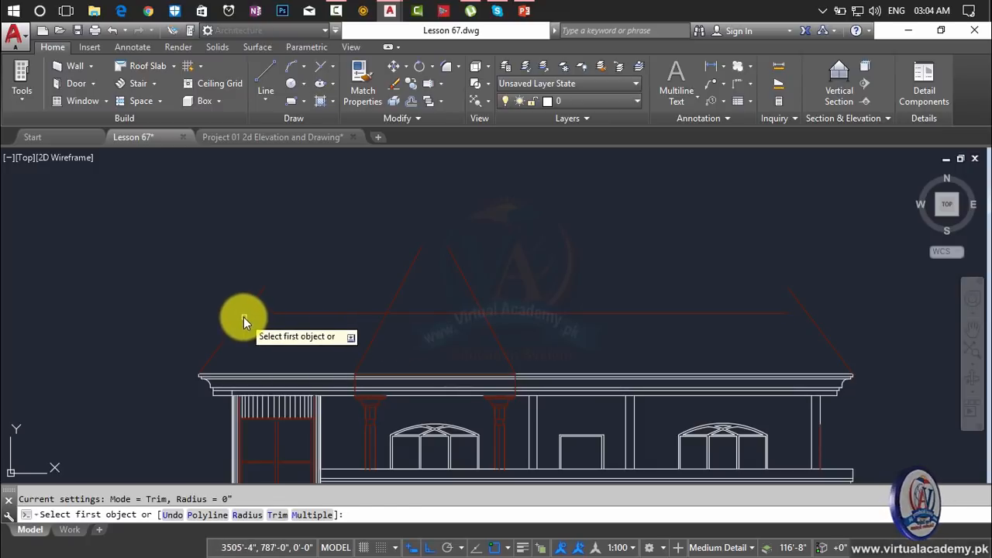
left_click(243, 317)
left_click(289, 313)
key("Return")
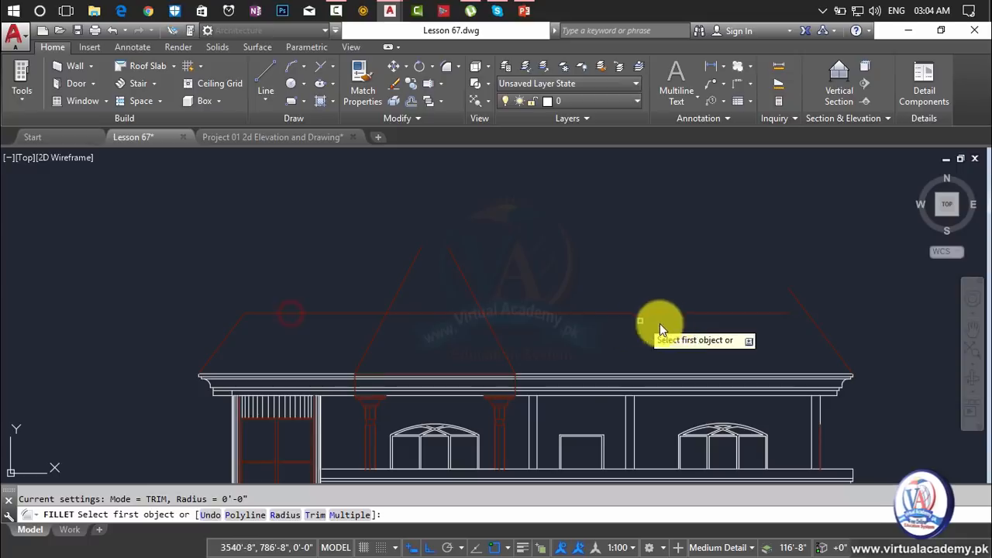
left_click(717, 314)
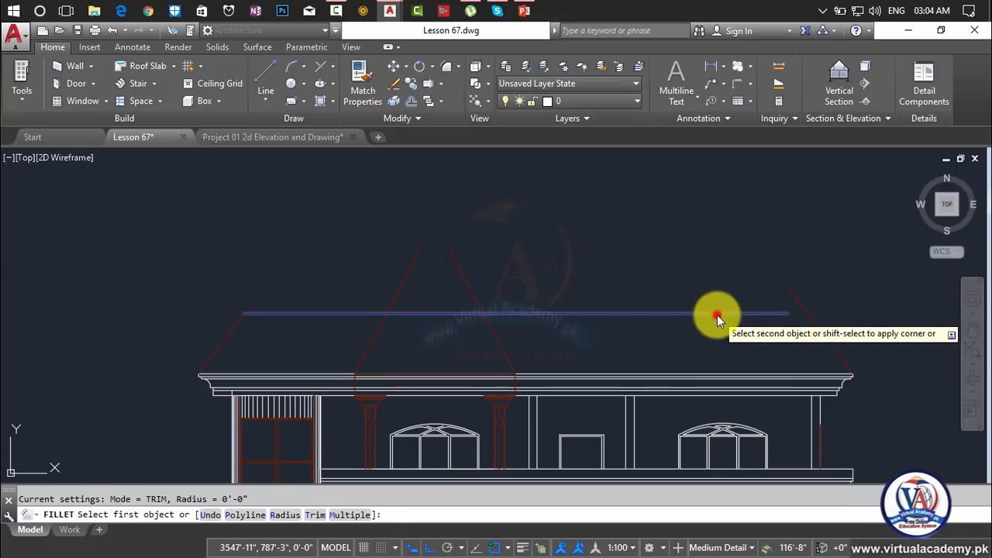
left_click(816, 326)
key("Return")
key("Escape")
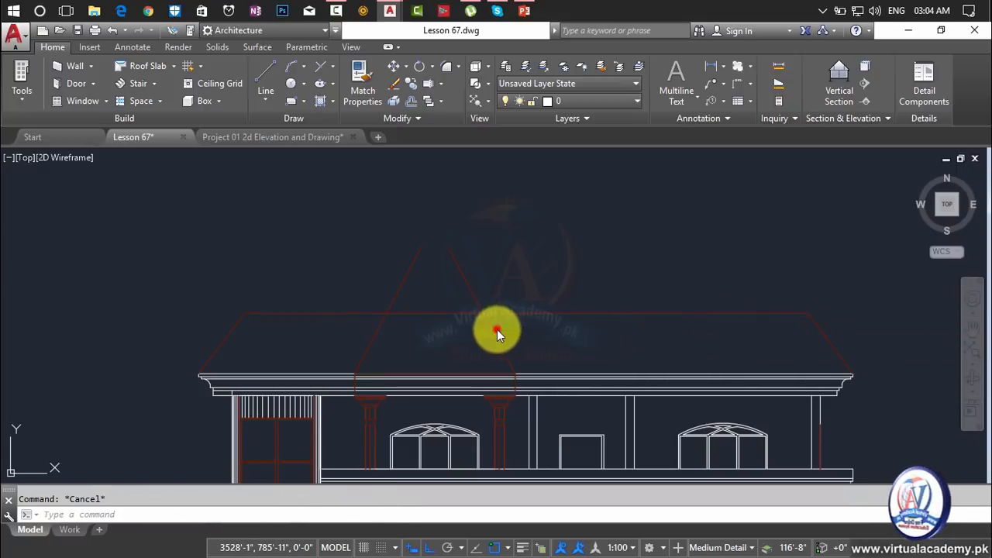
left_click(496, 331)
left_click(488, 330)
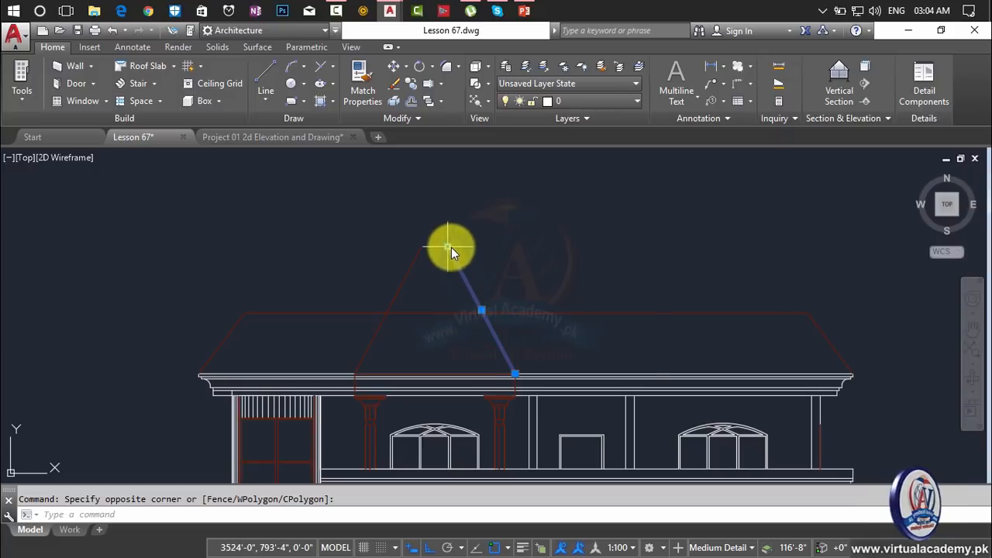
mouse_move(449, 247)
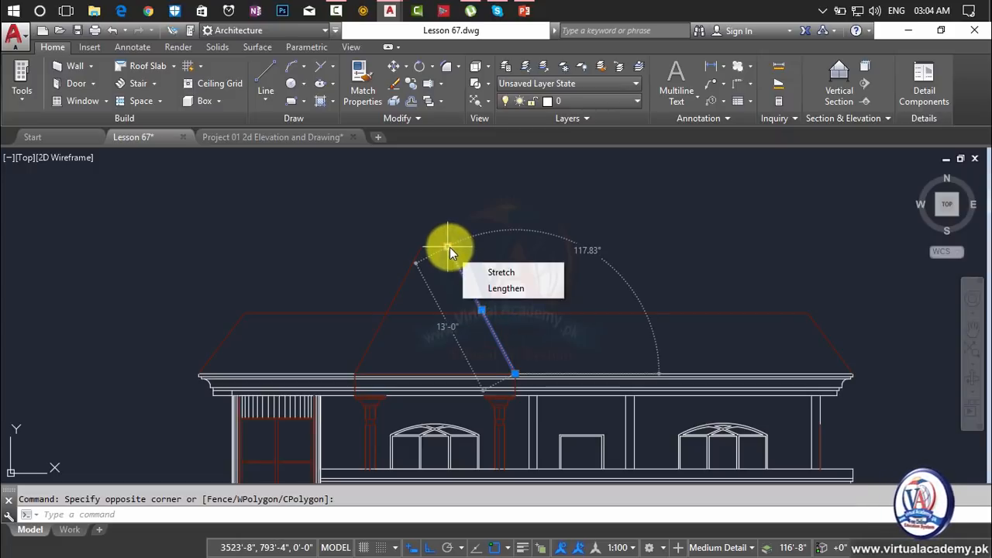
key("Escape")
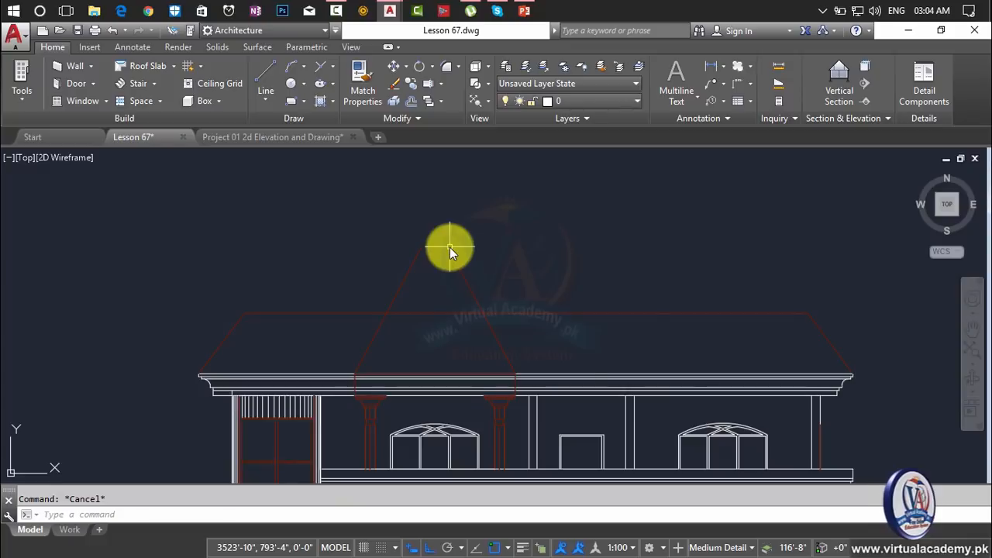
Draw a horizontal line across the gable from its right slope to its left slope, between the main ridge and the slopes' upper ends
scroll(450, 247, "down", 4)
middle_click_drag(466, 261, 632, 304)
scroll(628, 307, "up", 2)
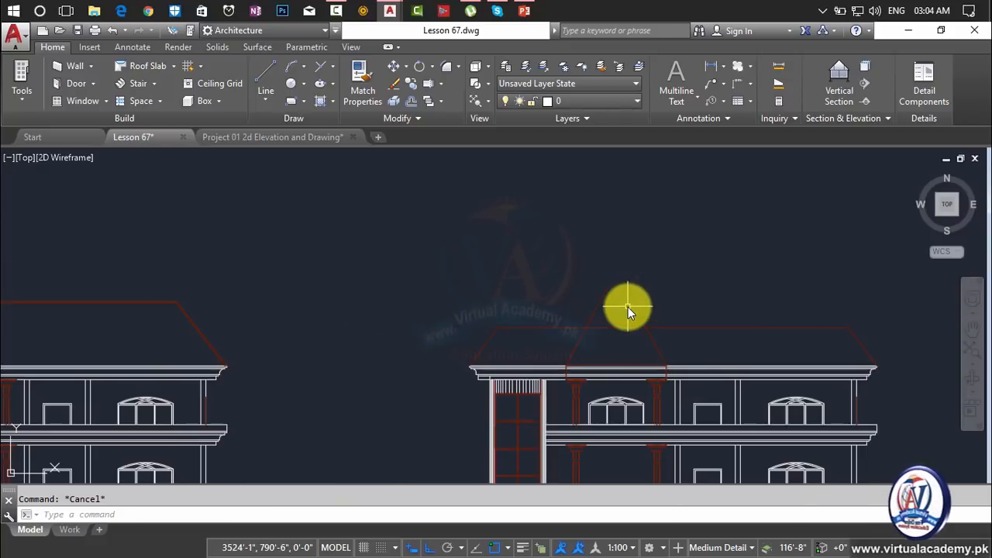
scroll(628, 307, "up", 1)
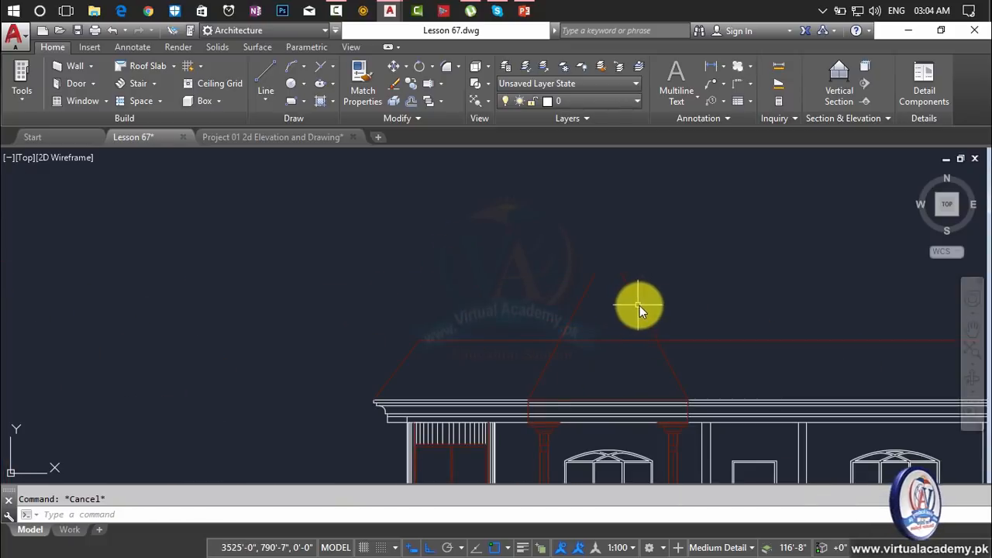
scroll(638, 307, "up", 1)
type("l")
key("Return")
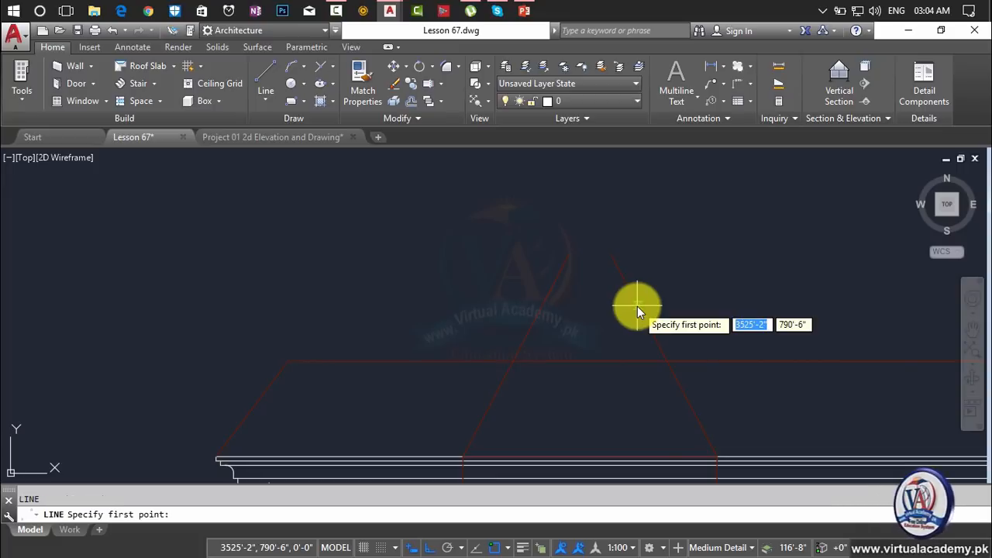
left_click(637, 306)
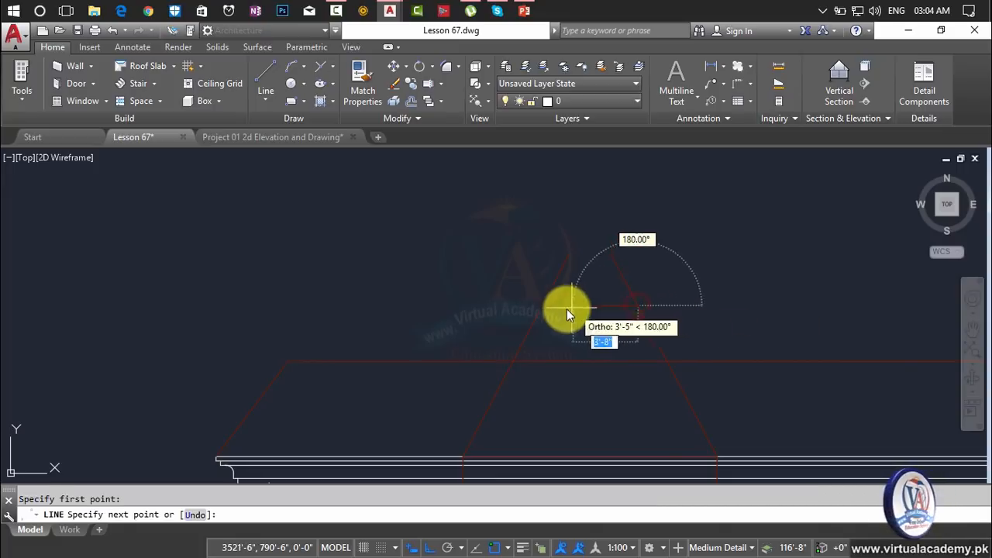
key("Escape")
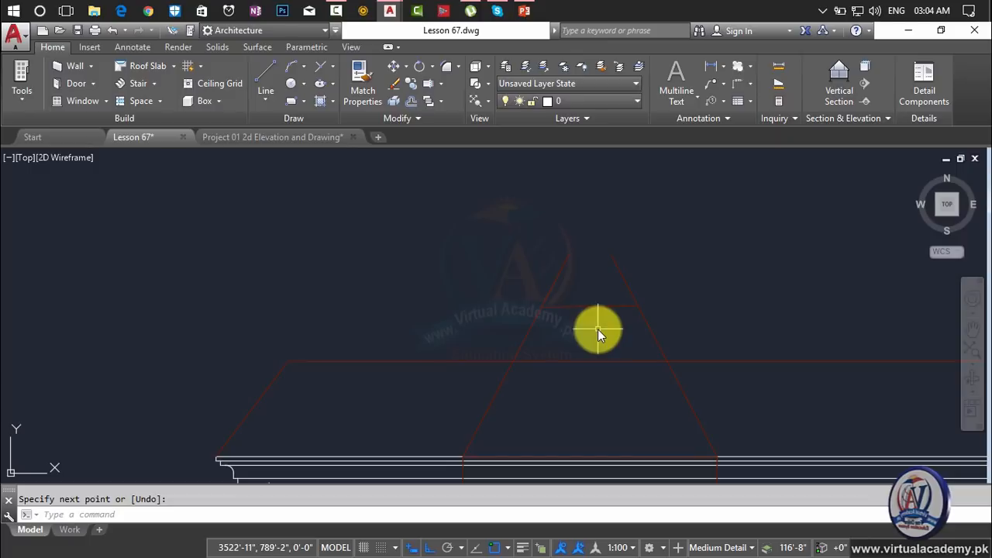
key("Escape")
Trim both gable slope lines above the new horizontal line to form a flat-topped gable
type("tr")
key("Return")
key("Return")
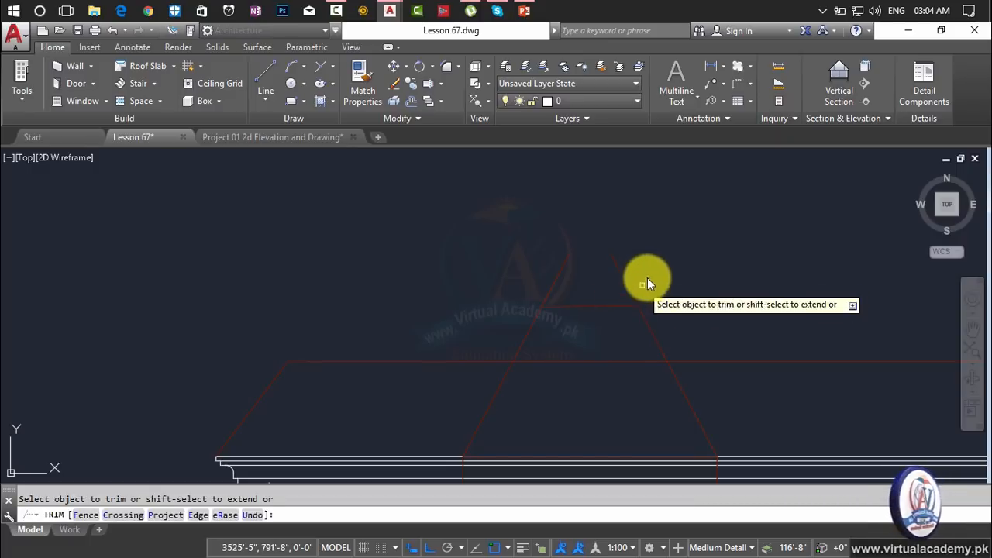
left_click(646, 280)
left_click(527, 285)
scroll(585, 325, "down", 4)
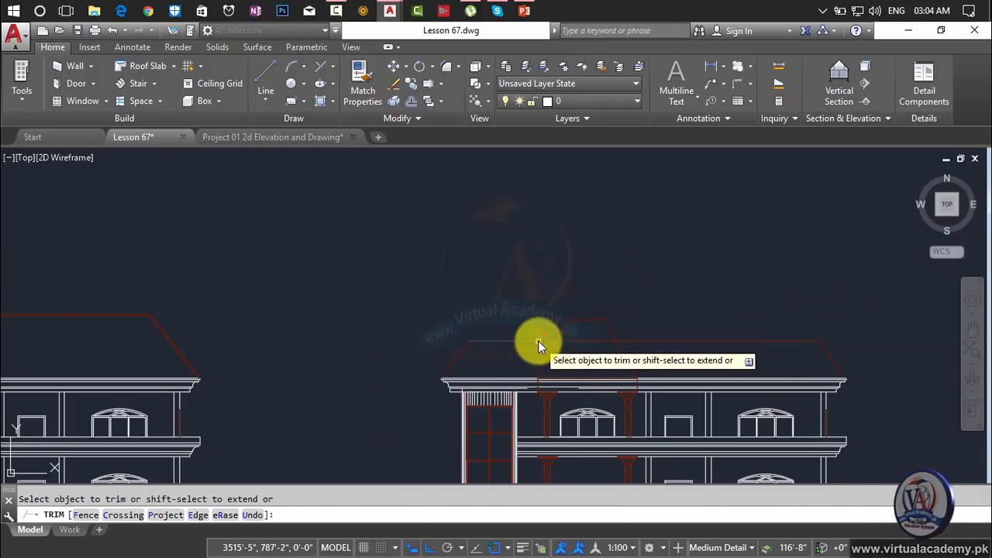
Examine the lowered roof and the flat-topped gable against the neighbouring elevation
scroll(630, 368, "down", 2)
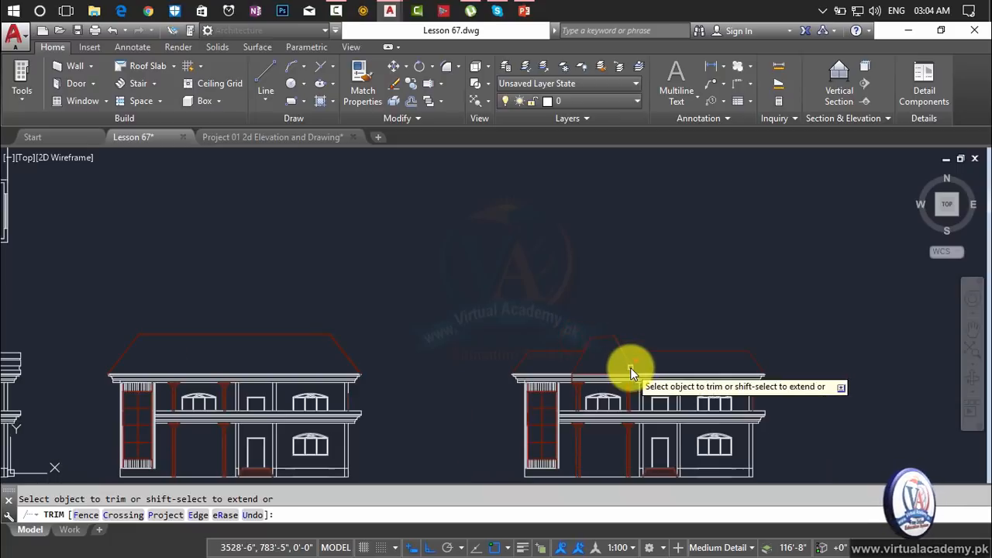
scroll(577, 376, "up", 4)
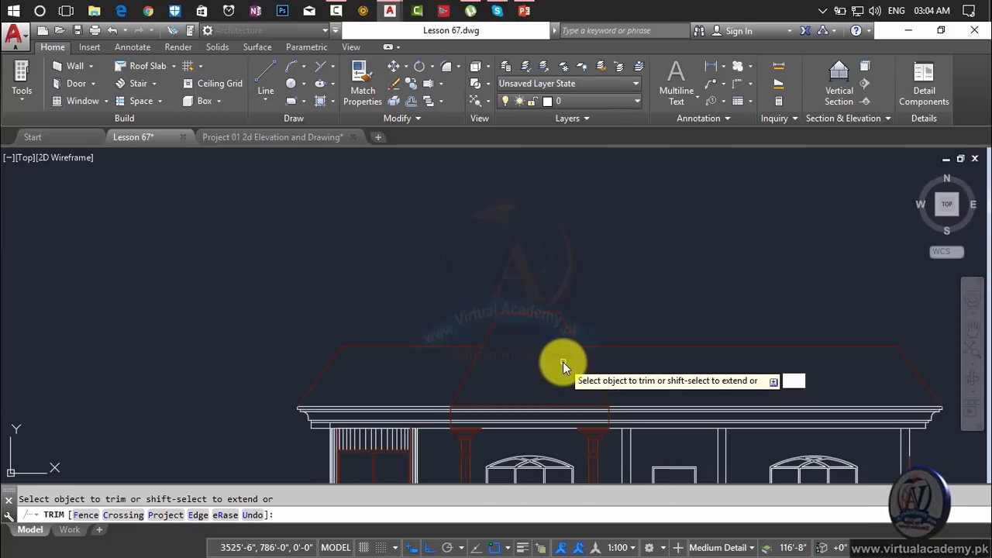
scroll(563, 362, "down", 4)
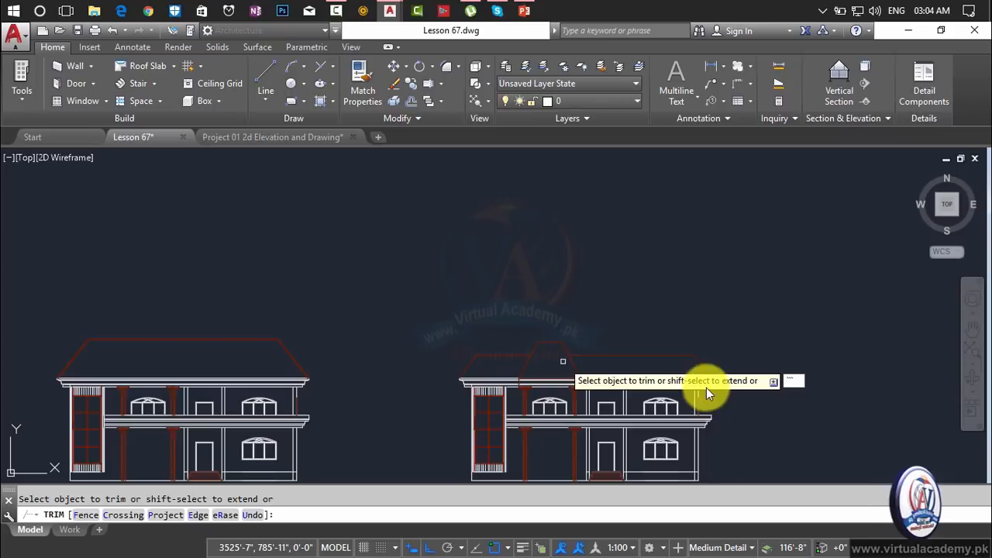
key("Escape")
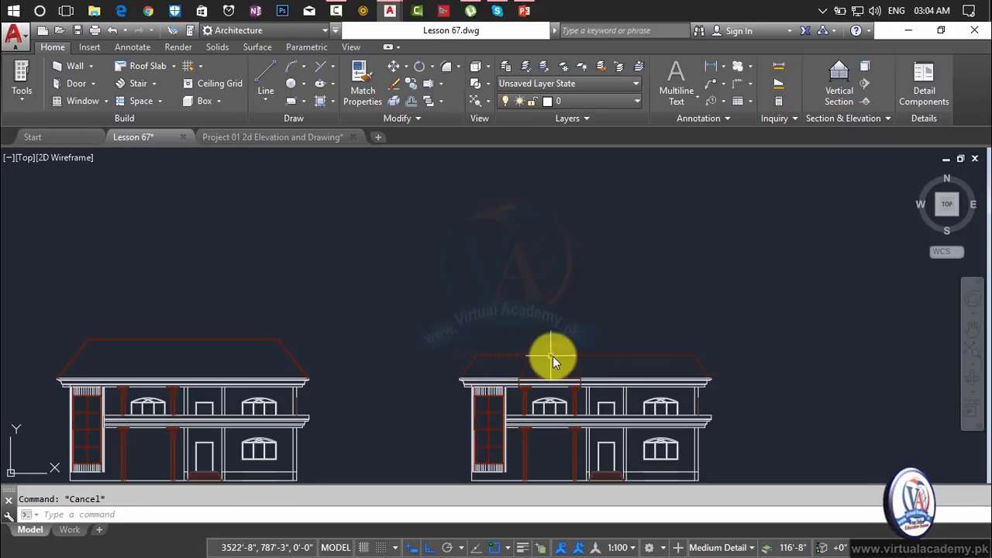
scroll(554, 356, "up", 3)
scroll(554, 356, "down", 3)
middle_click_drag(553, 356, 552, 334)
Offset the main roof's ridge line and its left slope line inward by 2"
scroll(496, 345, "up", 5)
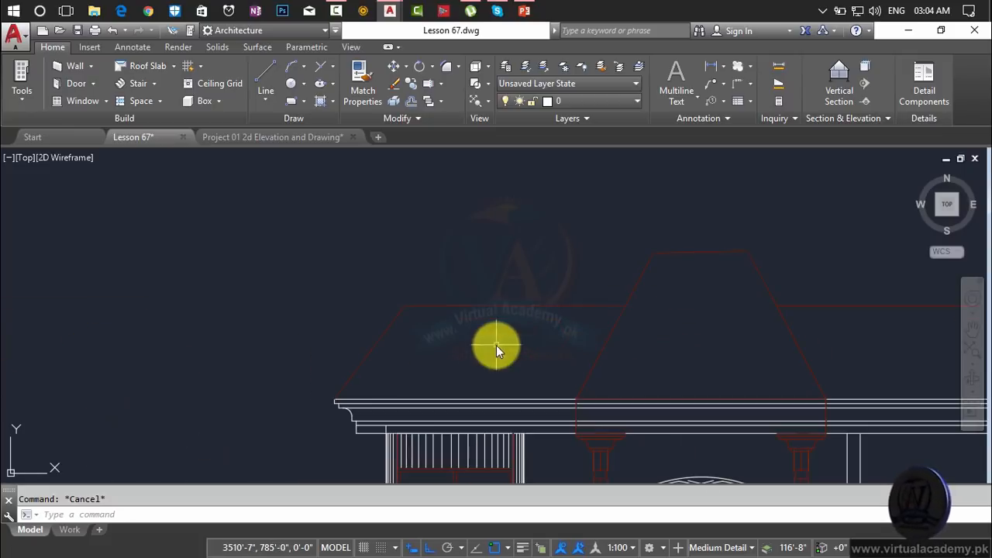
type("o")
key("Return")
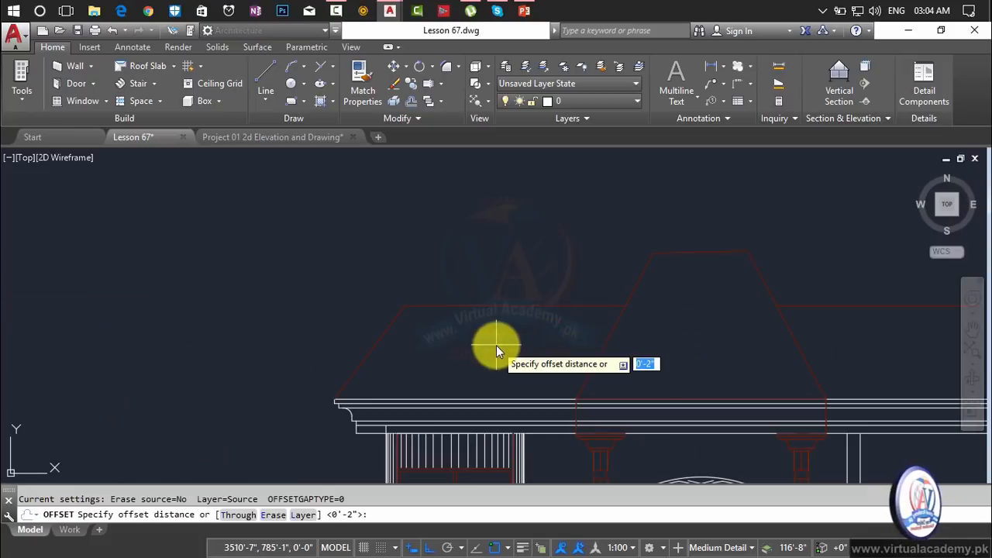
type("2")
key("Return")
left_click(497, 307)
left_click(458, 329)
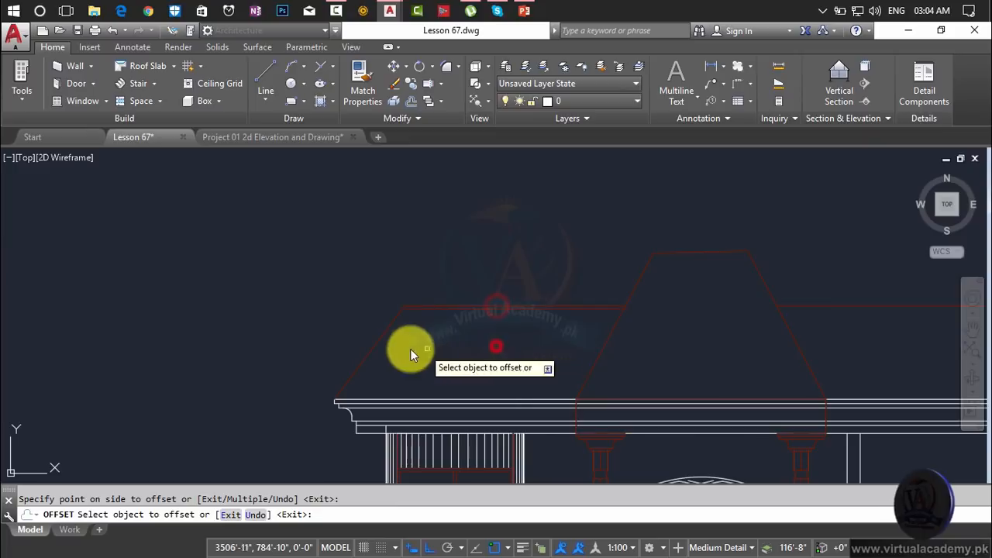
left_click(380, 342)
left_click(421, 354)
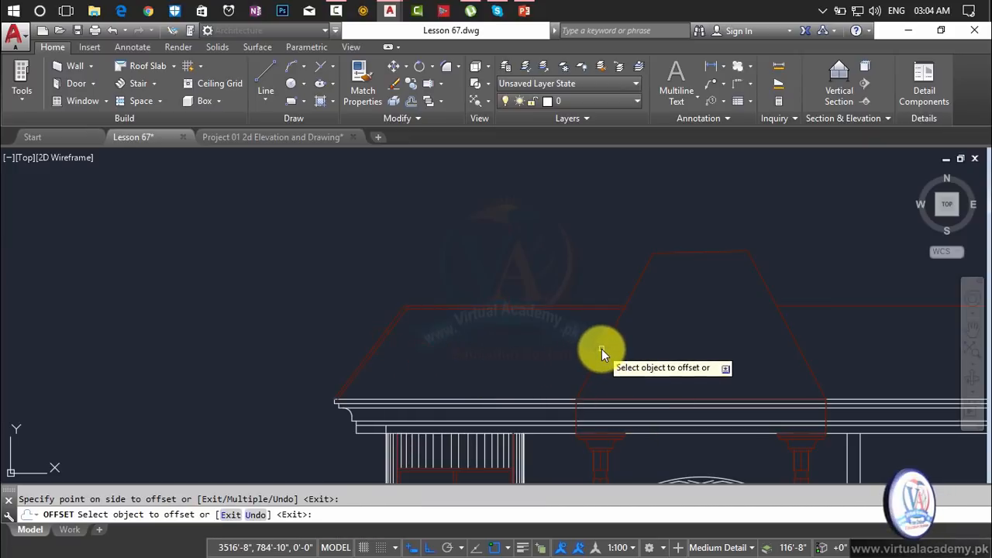
Offset the gable's two slope lines and its flat top line inward by 2"
left_click(602, 349)
left_click(659, 358)
left_click(688, 253)
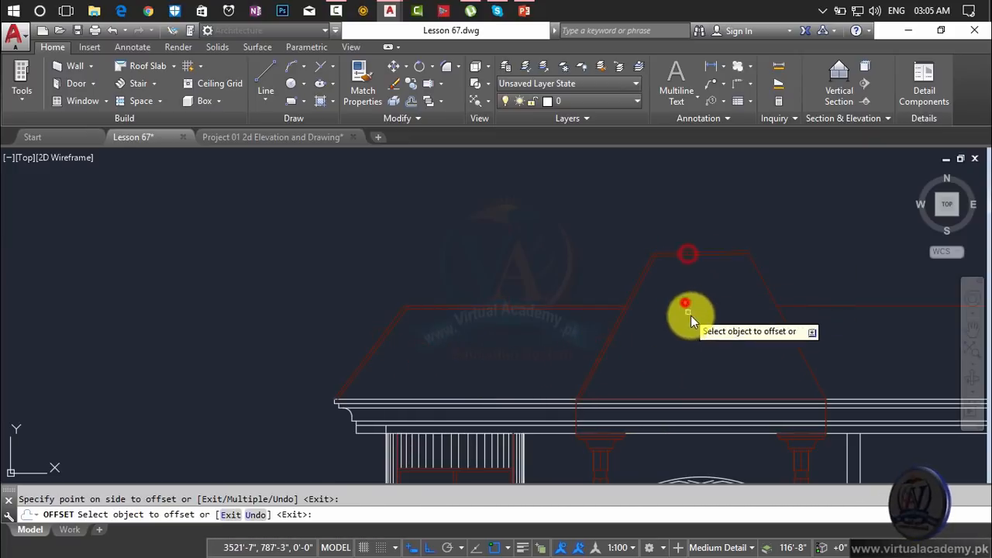
left_click(687, 309)
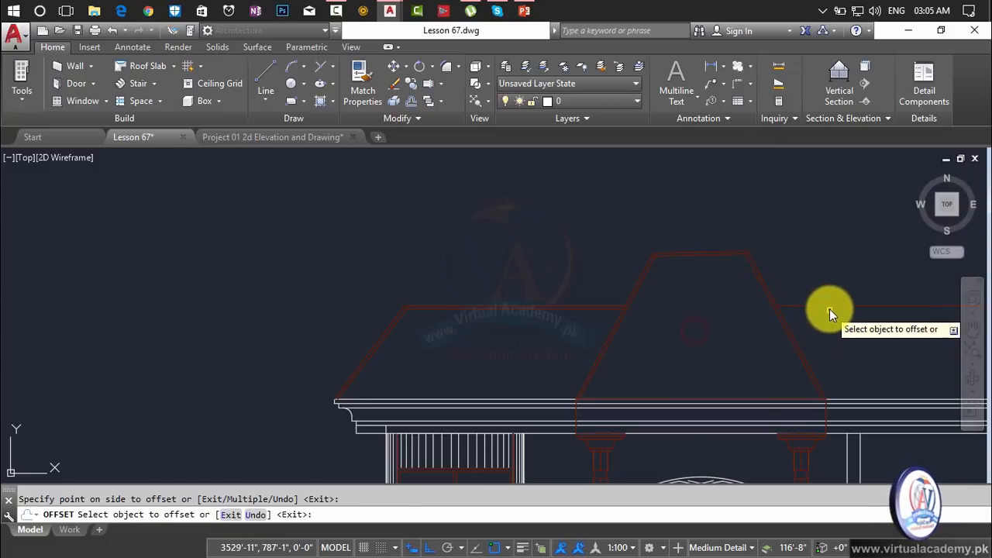
Offset the ridge segment to the right of the gable and the main roof's right slope line inward by 2"
left_click(829, 306)
left_click(837, 332)
middle_click_drag(881, 360, 349, 355)
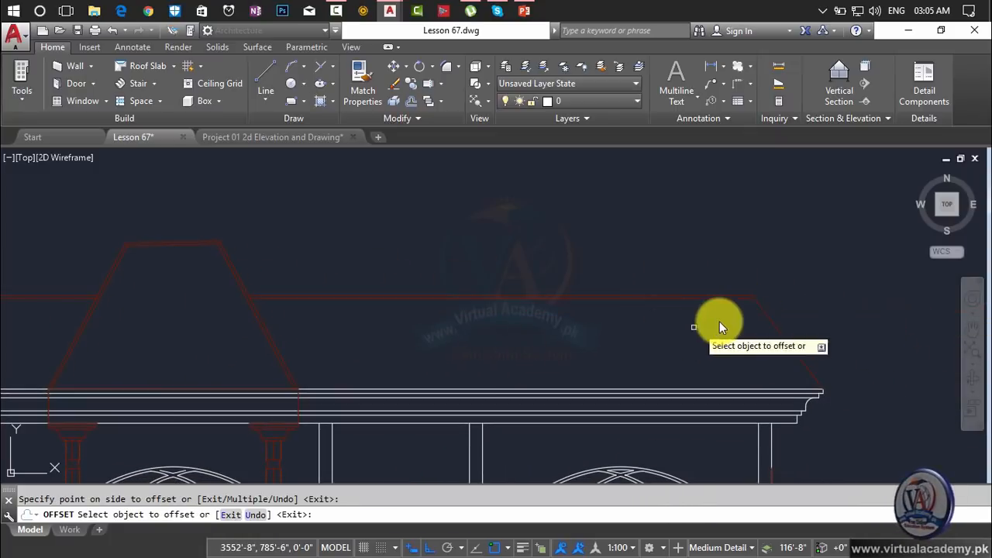
scroll(644, 335, "down", 5)
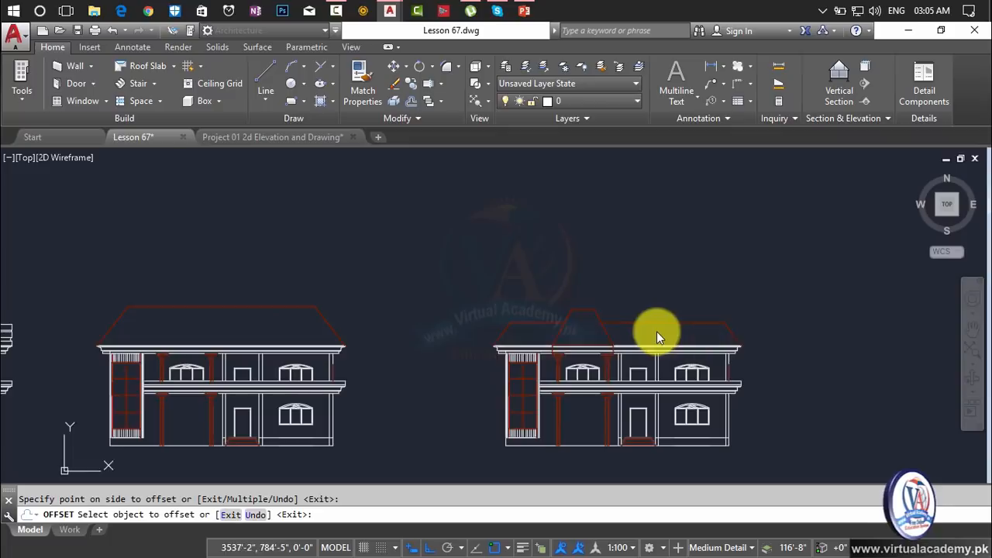
scroll(525, 317, "up", 5)
scroll(526, 317, "up", 4)
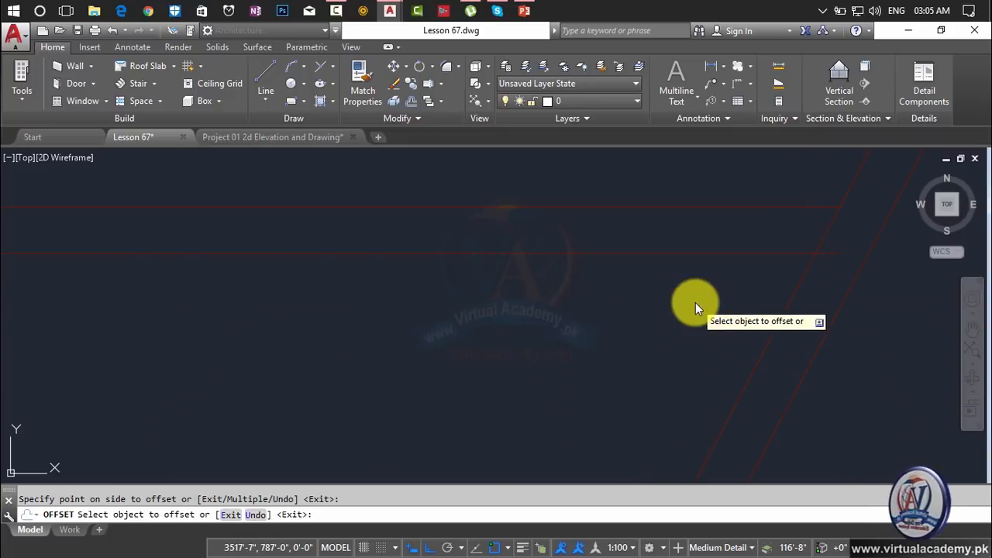
Trim the offset ridge line where it overruns the gable's left outer slope
key("Escape")
type("tr")
key("Return")
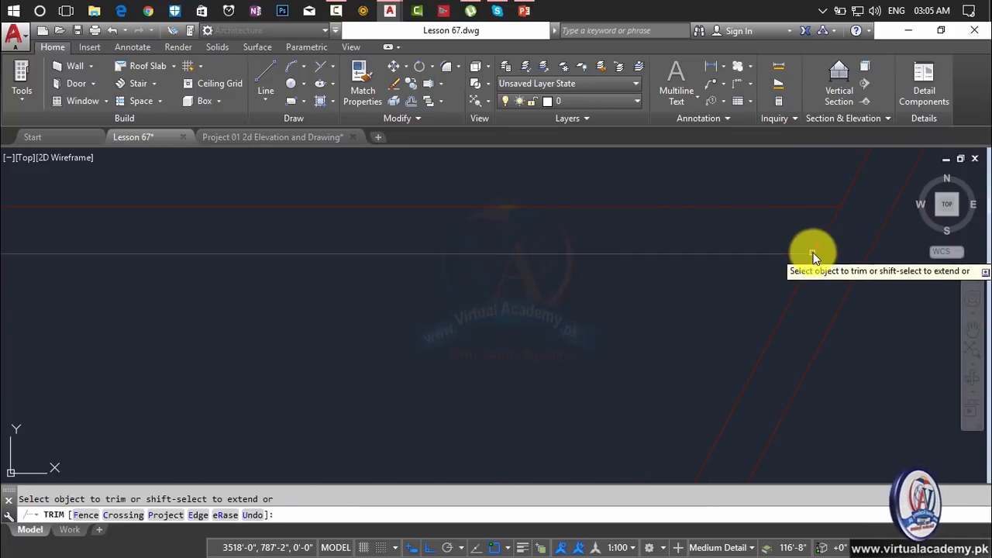
left_click(821, 258)
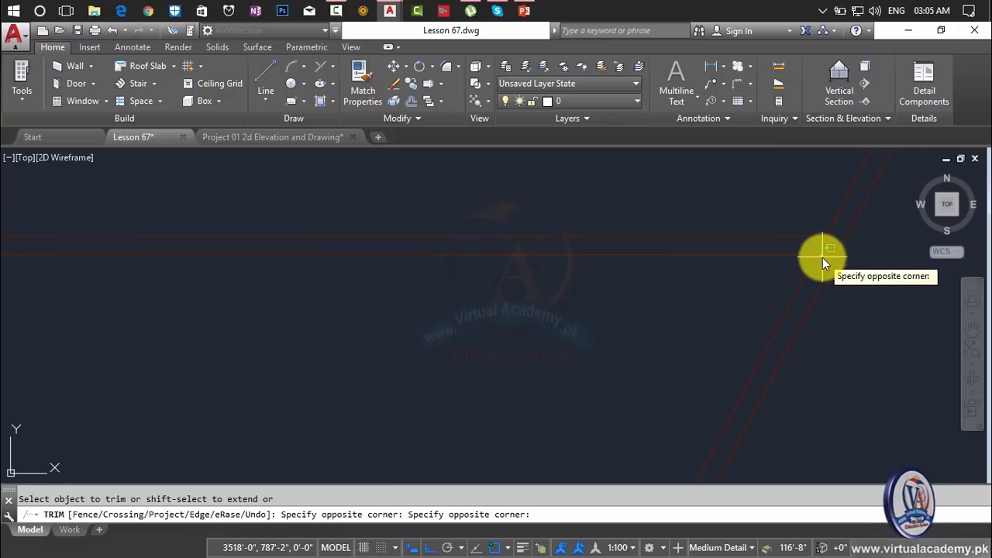
left_click(822, 257)
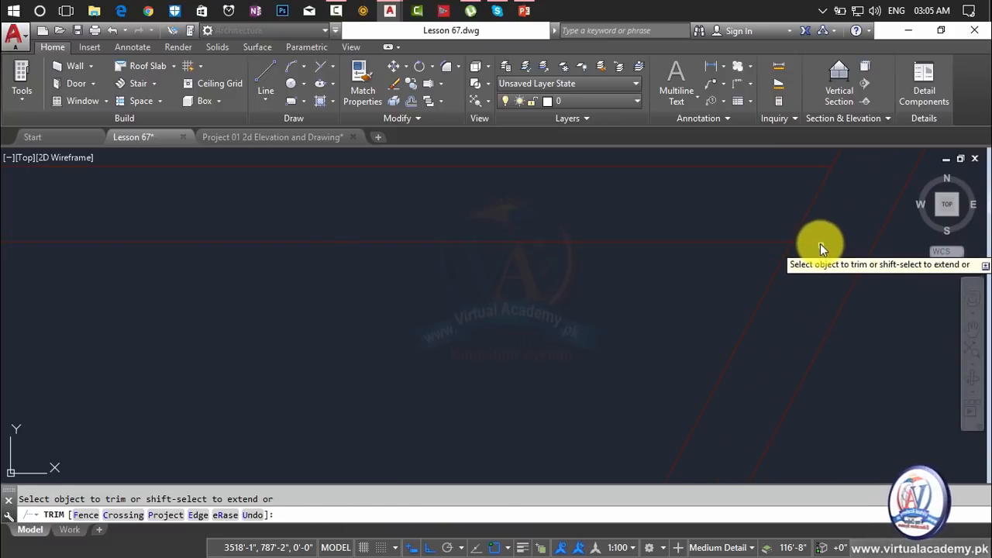
middle_click_drag(822, 258, 766, 250)
scroll(766, 252, "down", 3)
scroll(775, 266, "up", 2)
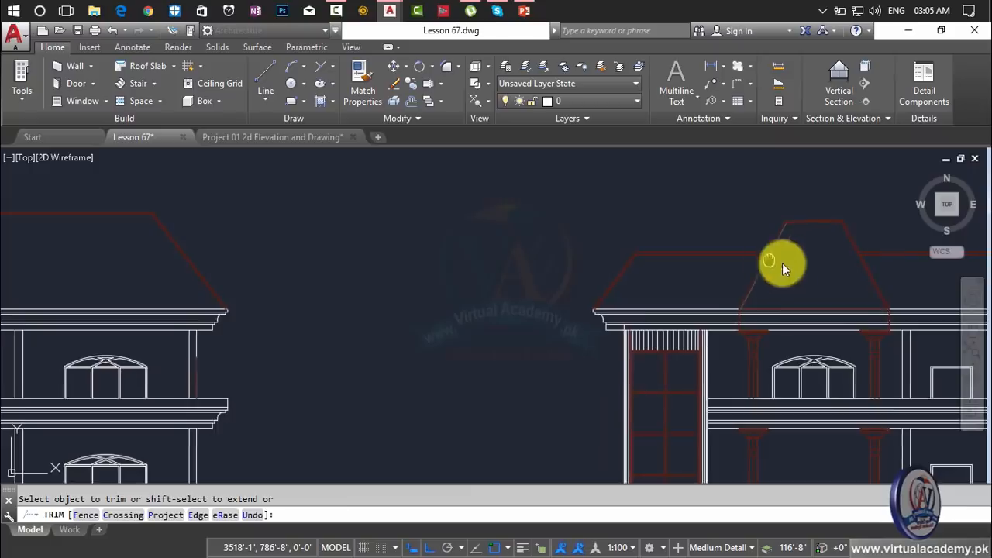
Trim the crossing ends of the offset ridge and slope lines at the main roof's upper left corner
scroll(735, 262, "up", 3)
scroll(740, 248, "up", 3)
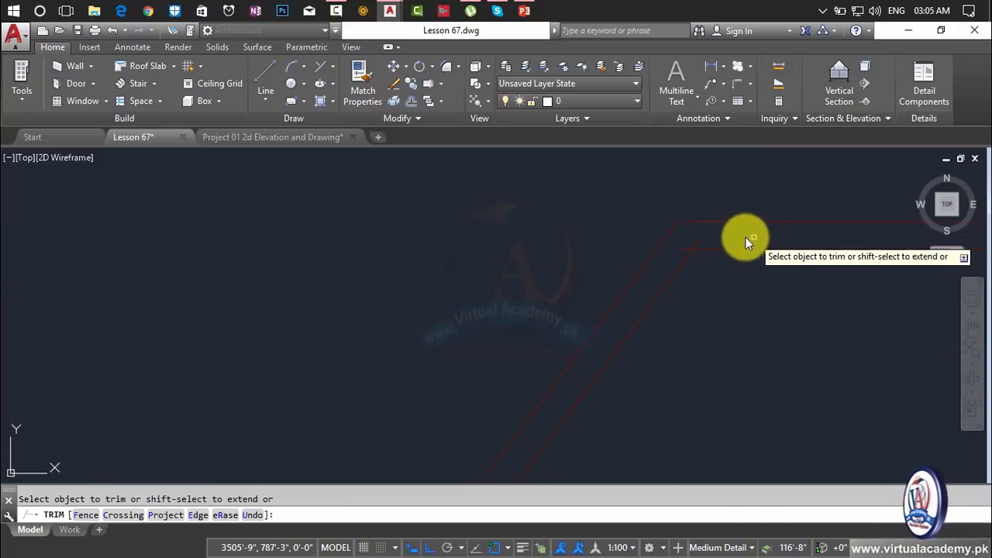
left_click(671, 248)
left_click(578, 253)
left_click(563, 262)
left_click(525, 296)
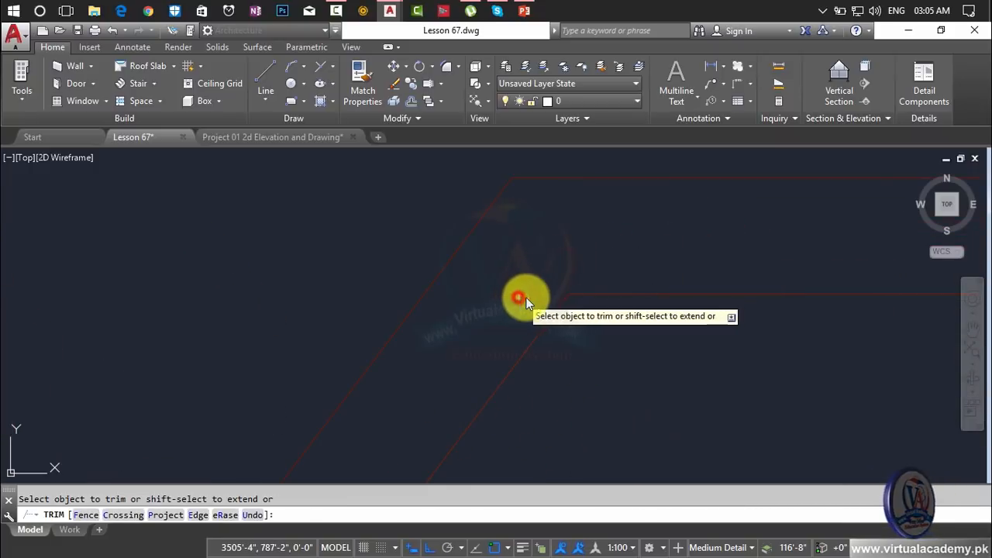
Trim the lower ends of the main roof's left inner slope and the gable's left inner slope at the eaves line
scroll(536, 311, "down", 3)
scroll(481, 353, "up", 5)
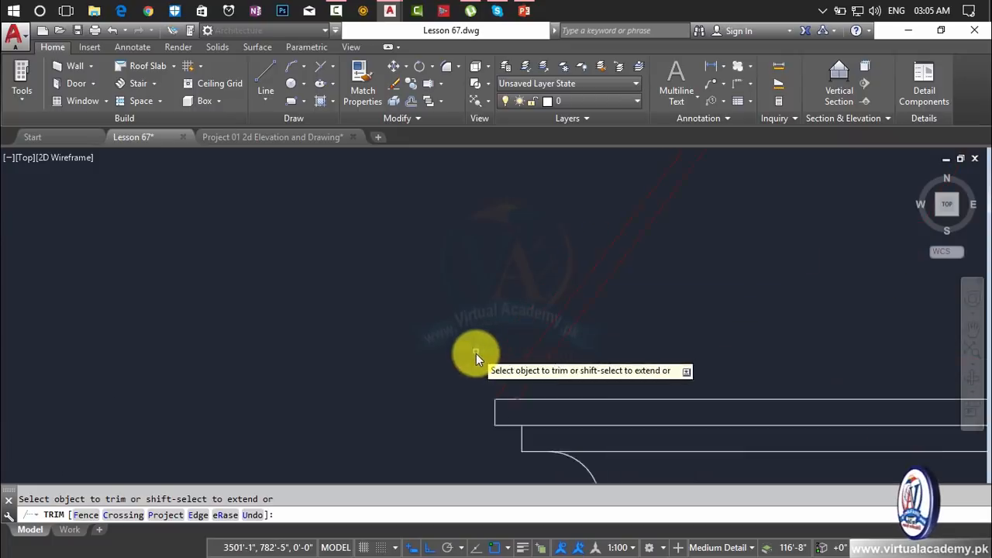
left_click(531, 440)
scroll(742, 350, "down", 5)
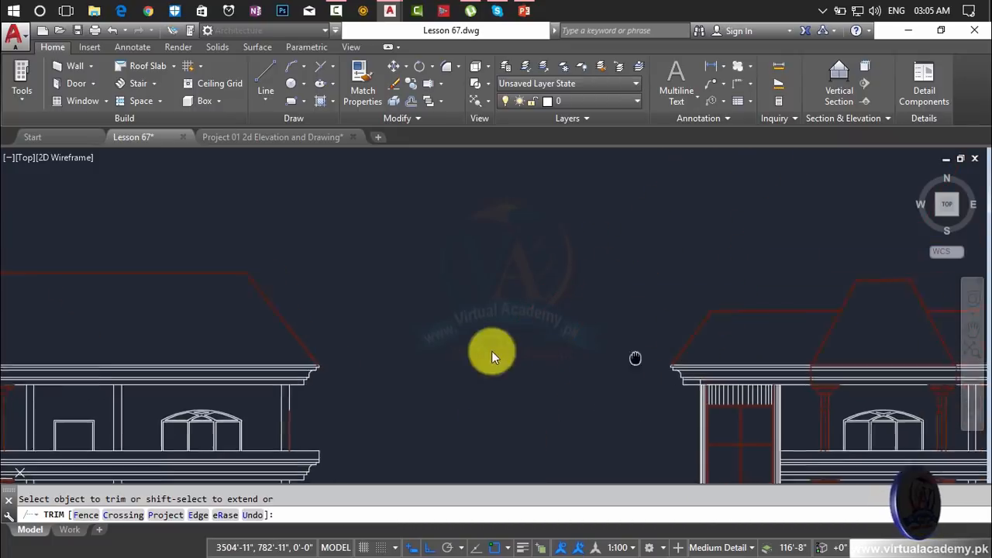
scroll(509, 353, "up", 6)
scroll(473, 294, "up", 1)
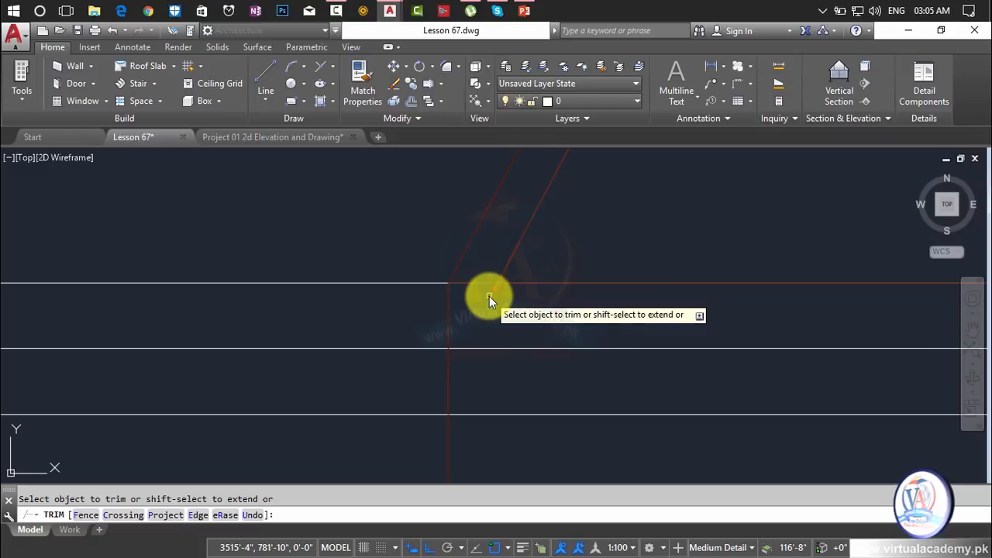
scroll(477, 334, "up", 1)
scroll(489, 341, "down", 4)
key("Escape")
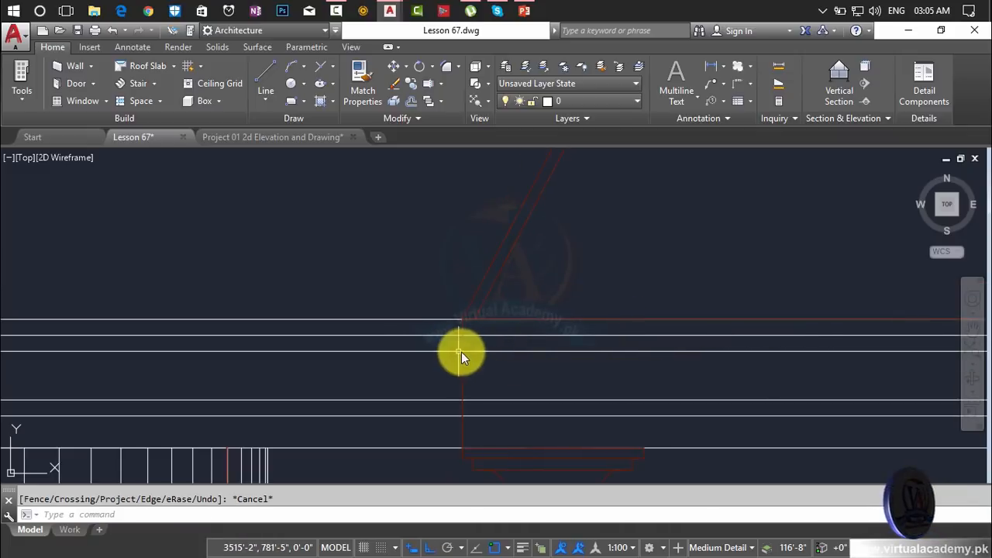
Delete the two vertical lines crossing the cornice between the gable's lower corners and the column capitals
left_click(462, 352)
key("Delete")
scroll(465, 325, "down", 3)
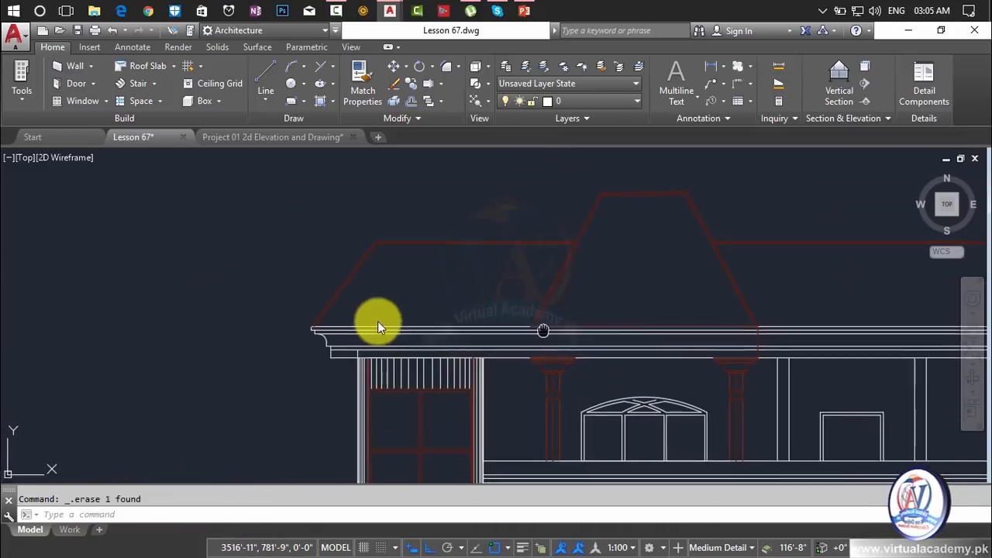
scroll(519, 324, "up", 4)
left_click(652, 350)
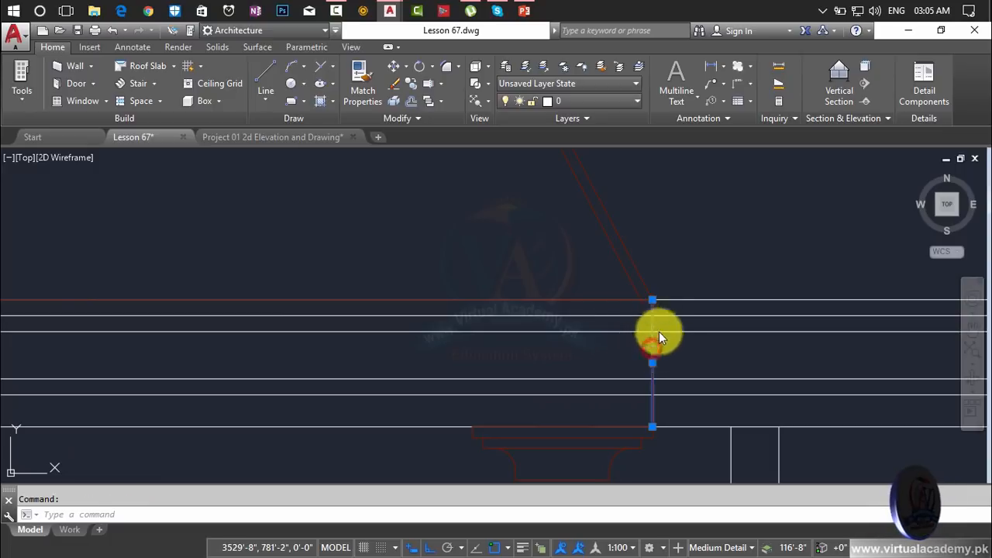
key("Delete")
Trim the offset ridge line where it overruns the gable's right outer slope
scroll(644, 306, "up", 2)
type("tr")
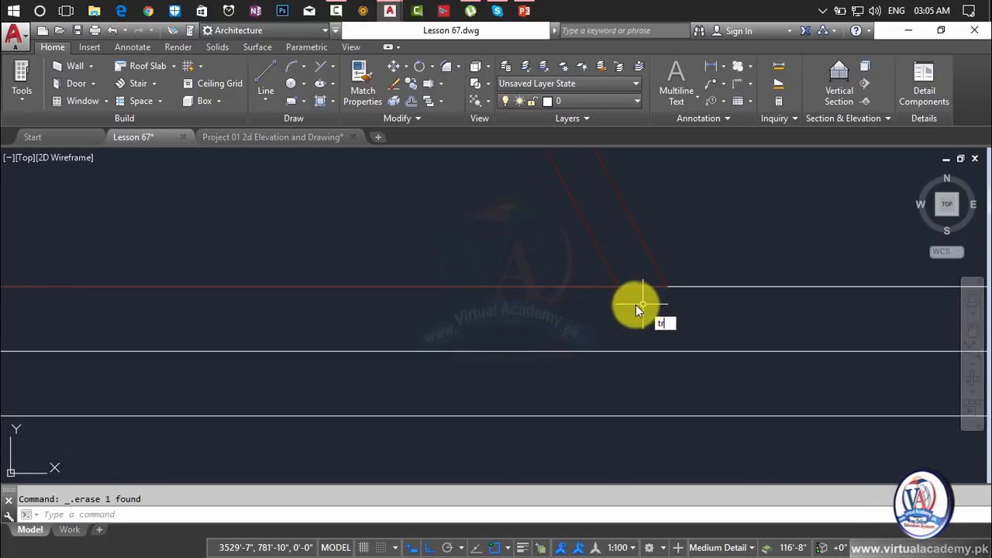
key("Return")
scroll(493, 348, "down", 6)
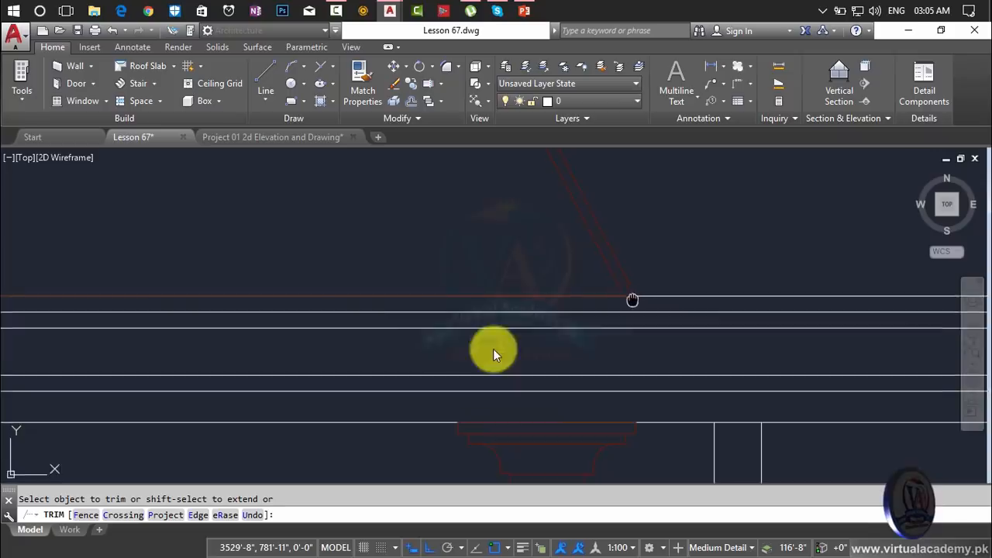
scroll(422, 314, "up", 8)
scroll(350, 268, "up", 5)
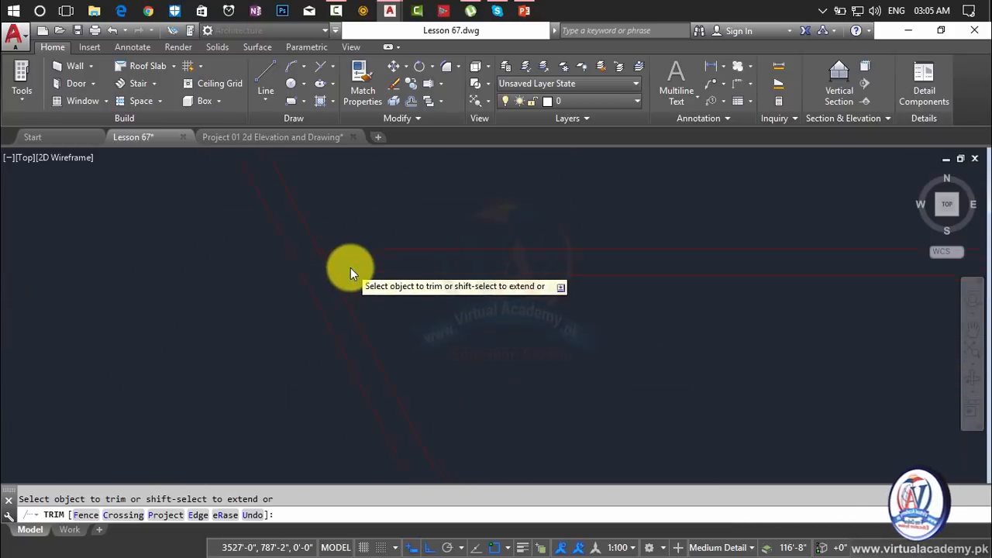
left_click(308, 280)
scroll(589, 289, "down", 5)
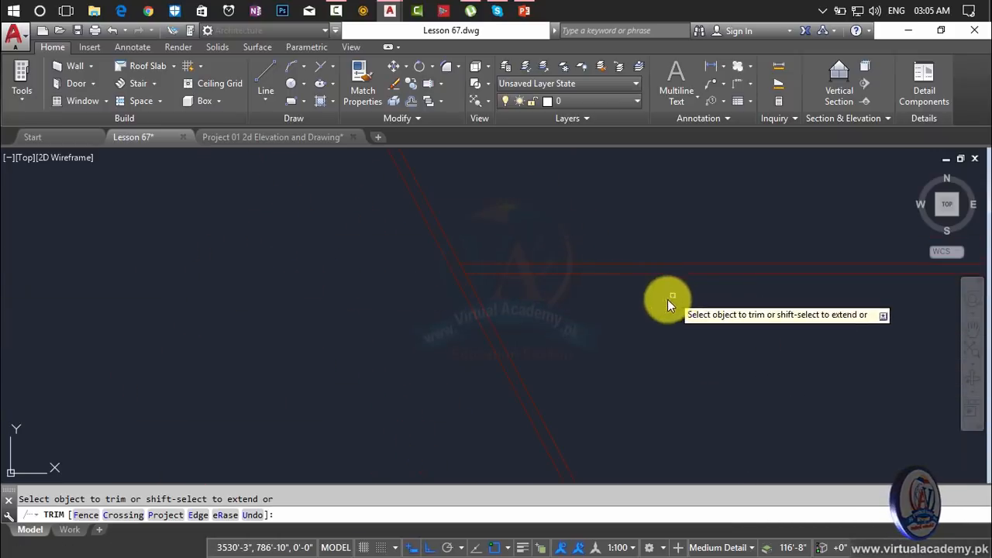
Trim the crossing ends of the offset ridge and slope lines at the main roof's upper right corner
scroll(504, 268, "up", 3)
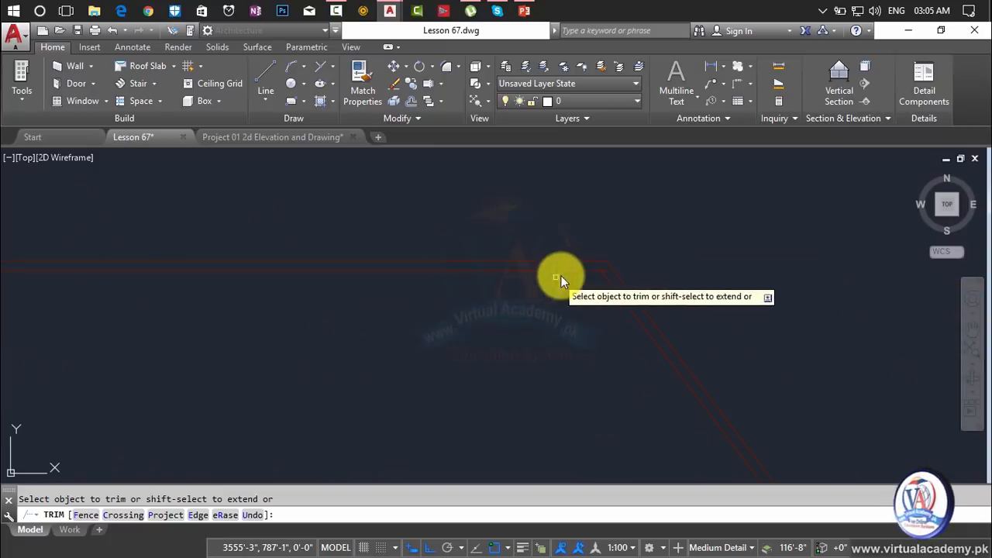
left_click(633, 281)
left_click(635, 298)
left_click(594, 277)
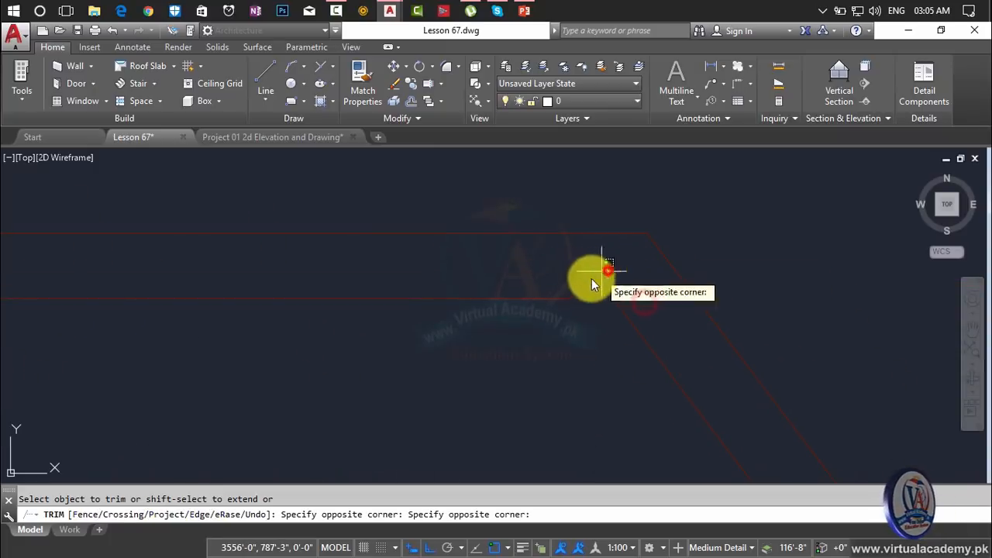
left_click(614, 282)
scroll(459, 224, "down", 3)
scroll(485, 251, "up", 5)
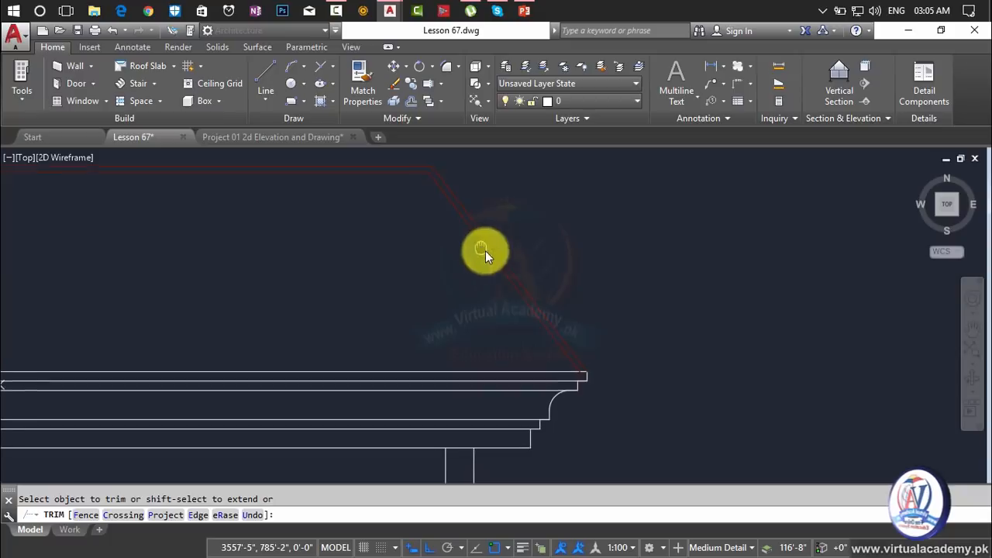
scroll(585, 363, "down", 5)
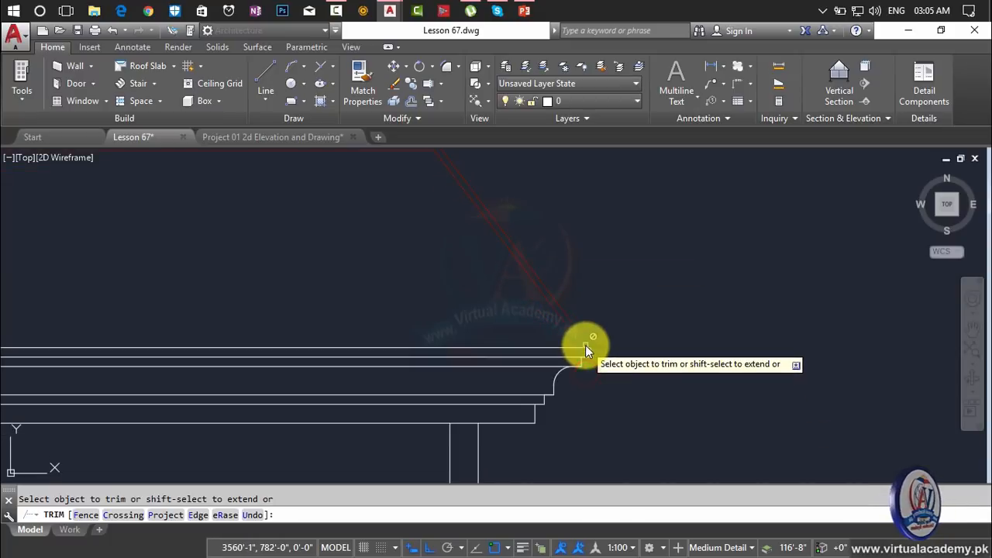
key("Escape")
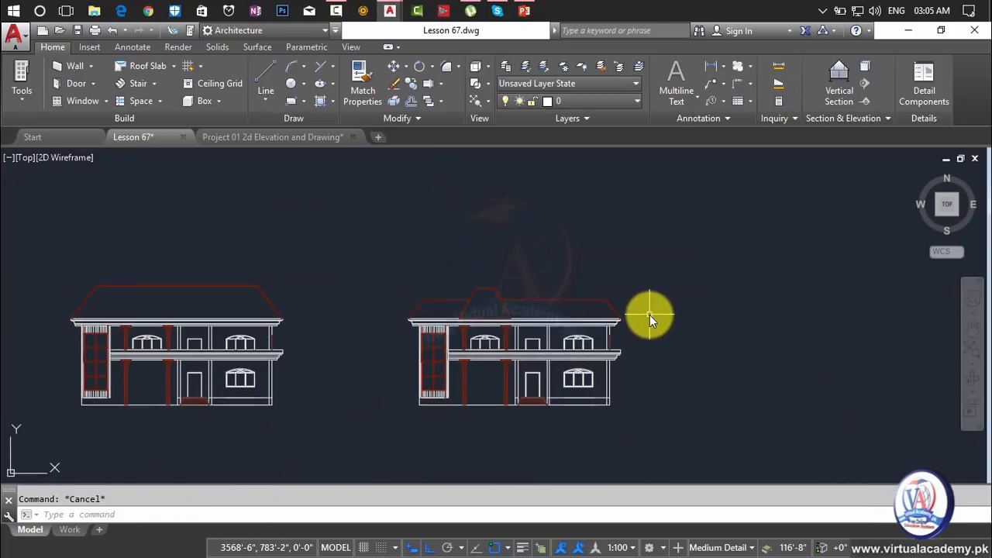
type("CP")
left_click(679, 260)
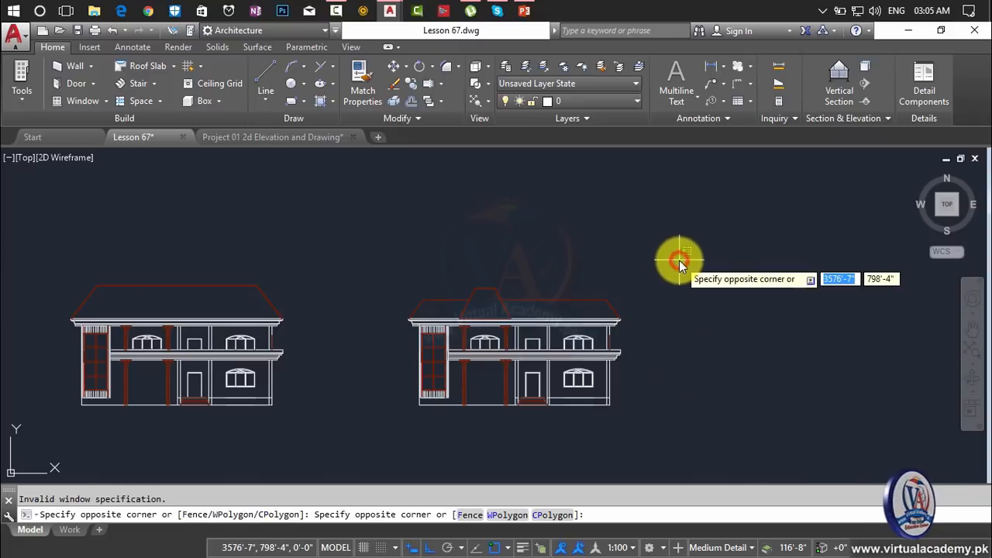
key("Escape")
Copy the whole elevation with the flat-topped gable into the empty space on its right, using its lower-left corner as base point
type("CP")
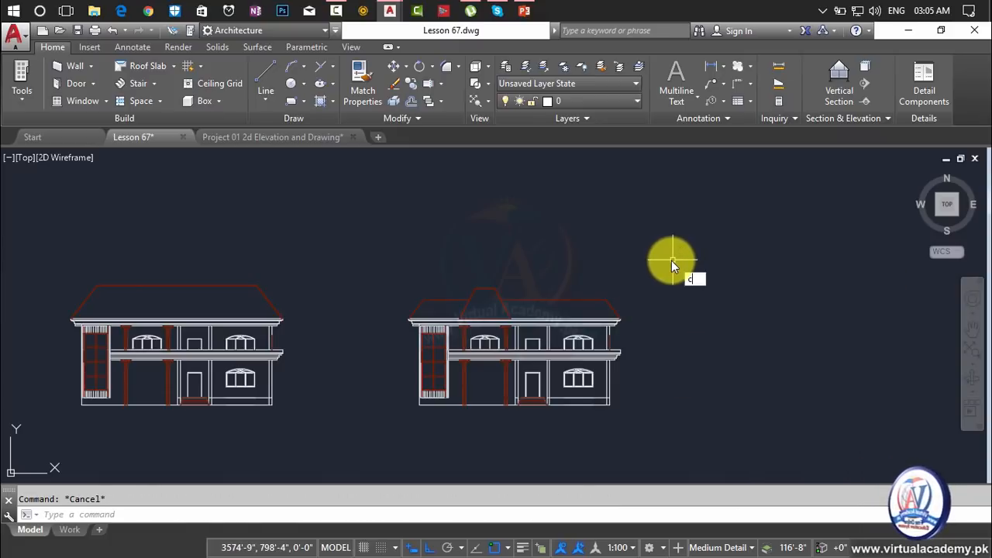
key("Return")
left_click(671, 260)
left_click(441, 398)
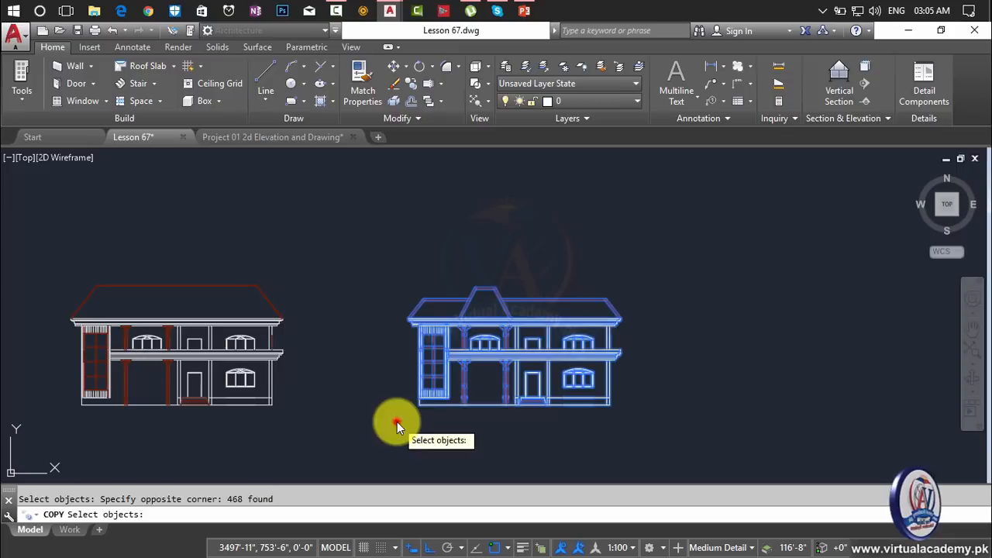
key("Return")
left_click(420, 404)
left_click(692, 399)
key("Escape")
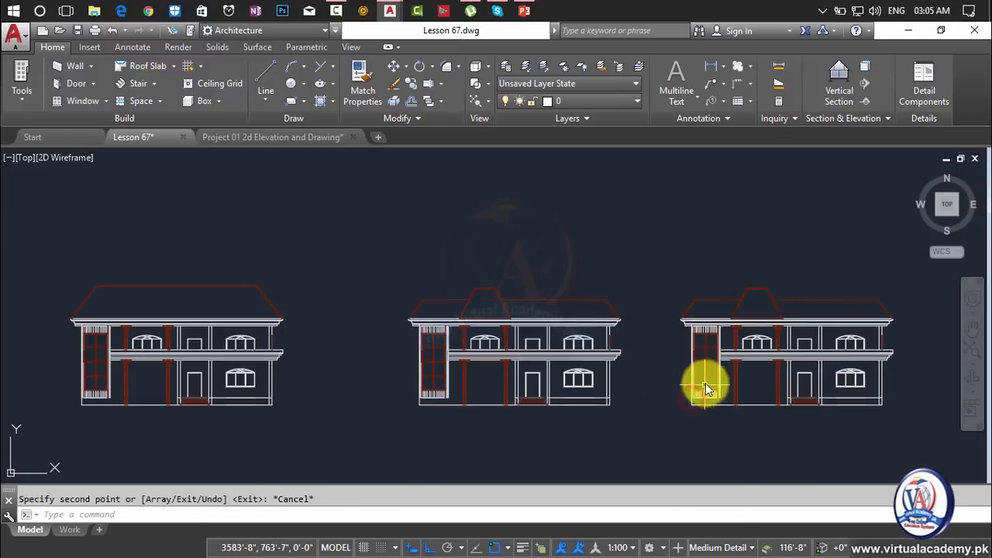
scroll(480, 365, "up", 5)
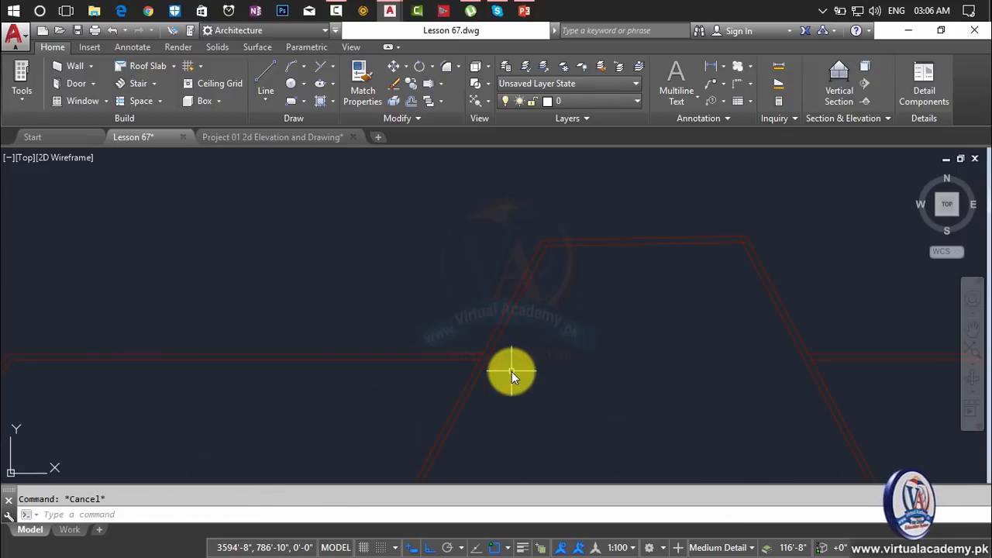
scroll(504, 360, "down", 3)
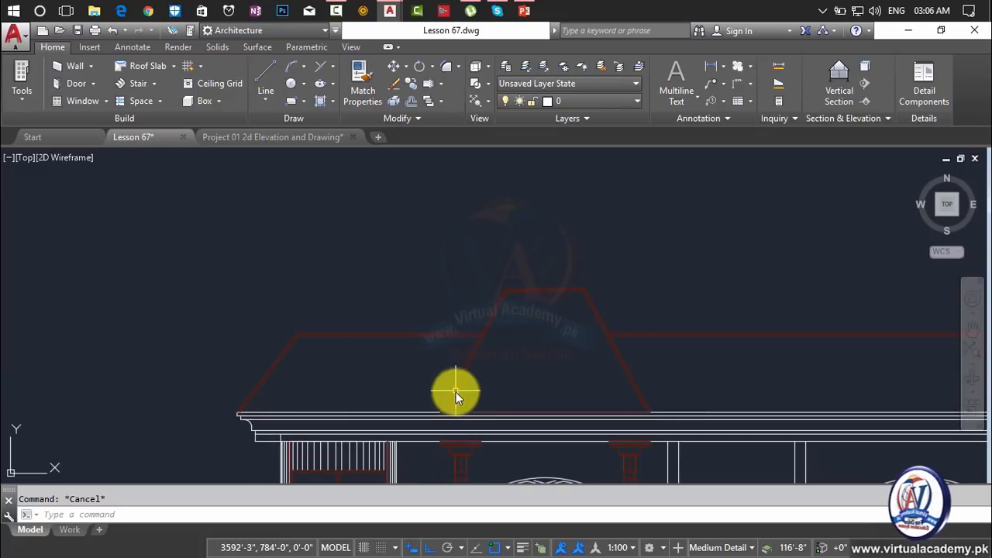
scroll(454, 398, "up", 5)
type("m")
key("Return")
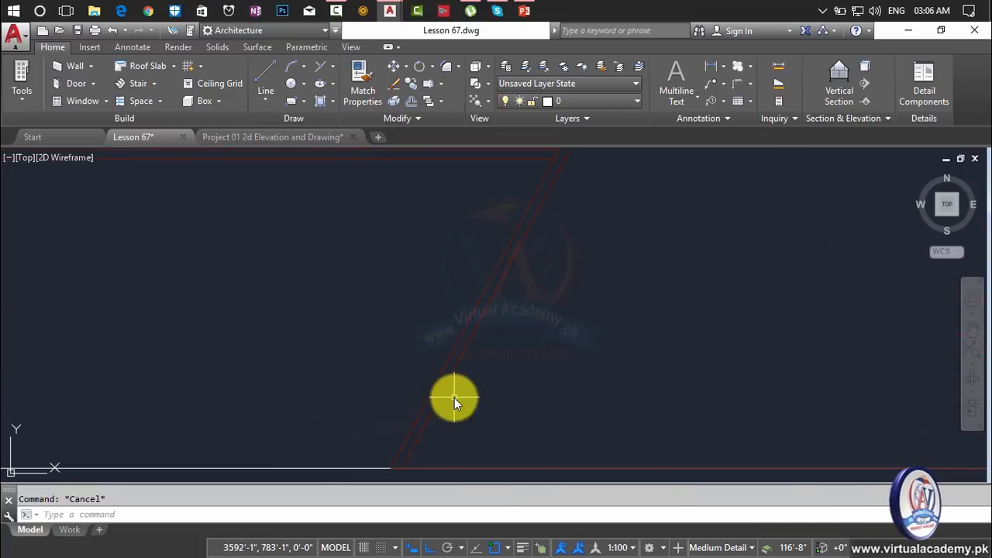
scroll(541, 377, "down", 3)
scroll(565, 338, "up", 4)
key("Escape")
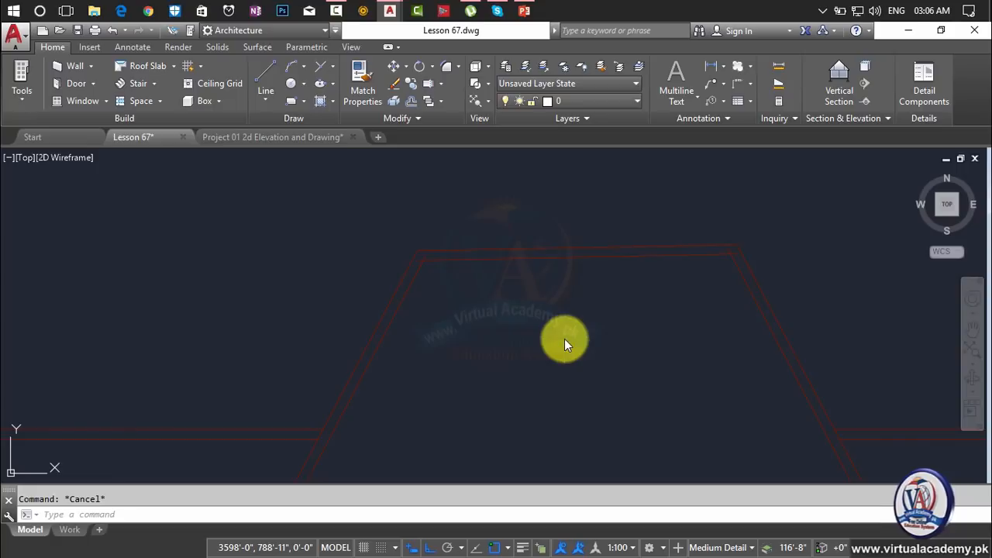
Draw a short vertical guide line down from the midpoint of the new copy's inner gable top line
type("l")
key("Return")
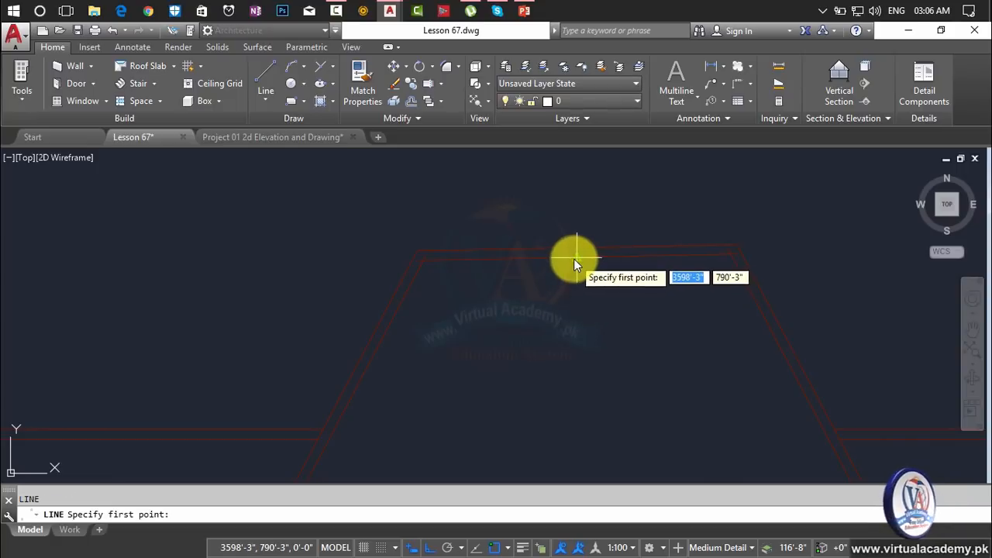
left_click(574, 259)
left_click(573, 357)
middle_click_drag(573, 255, 557, 324)
scroll(557, 324, "down", 4)
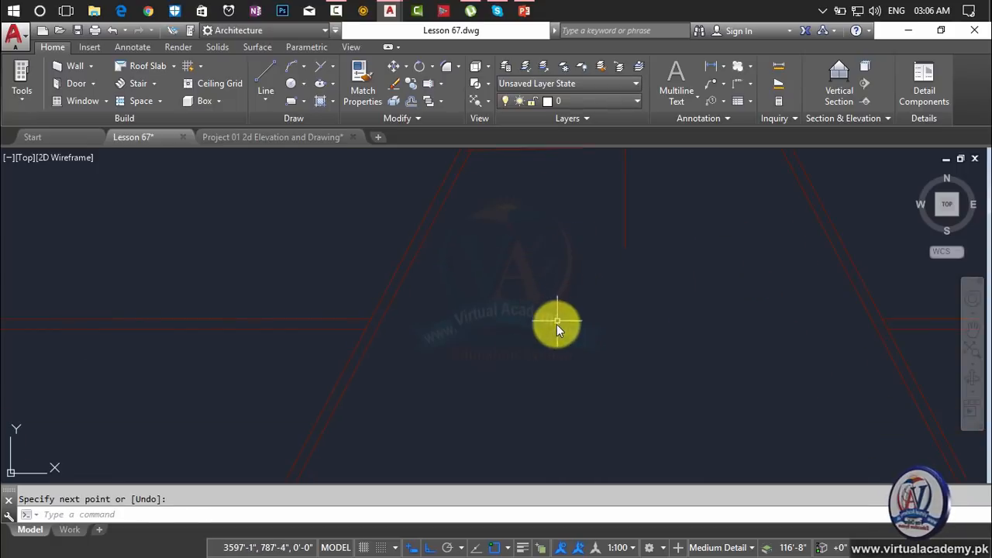
key("Escape")
Draw a sloping line from the gable's lower-left inner corner at the eaves to the midpoint of its inner top line
type("l")
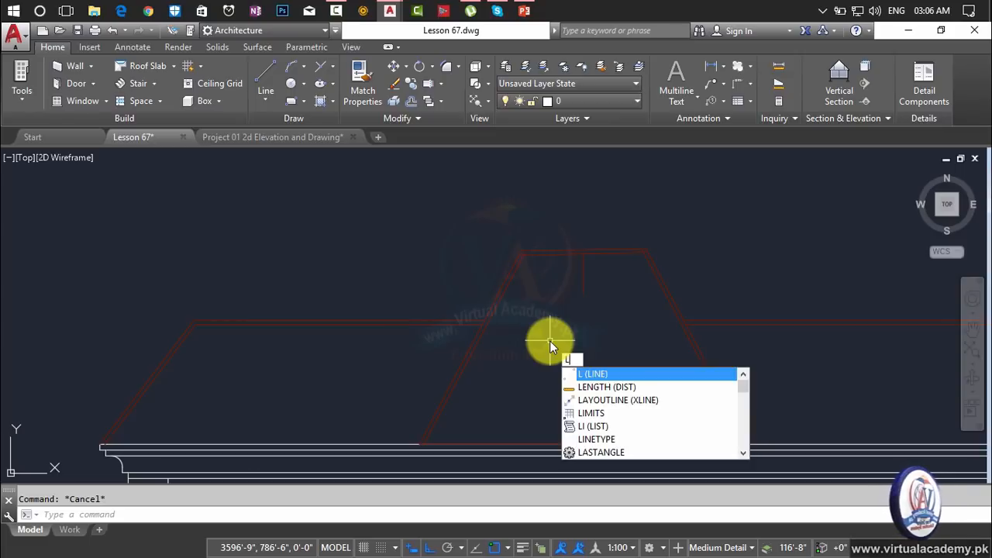
key("Return")
scroll(431, 439, "up", 3)
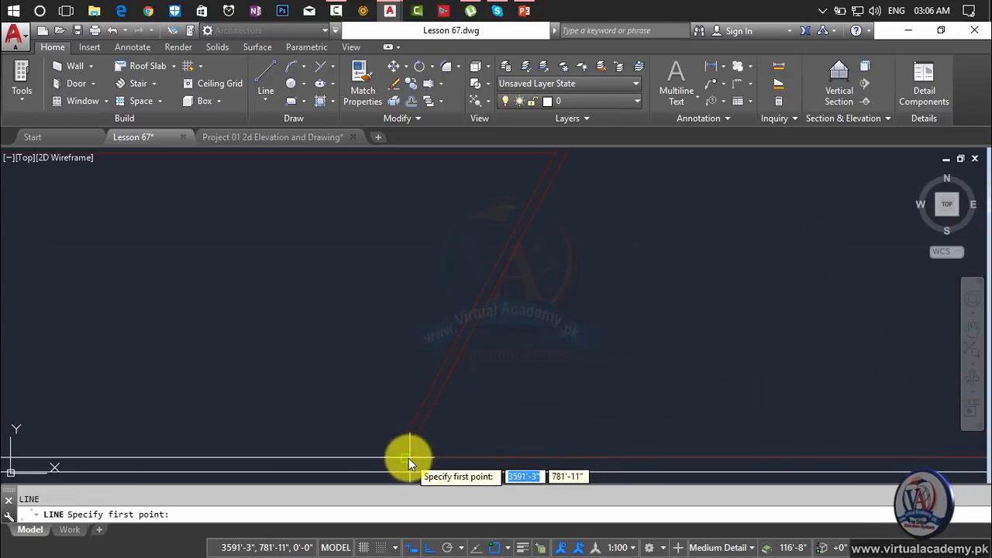
left_click(408, 458)
scroll(559, 334, "down", 3)
scroll(566, 347, "up", 3)
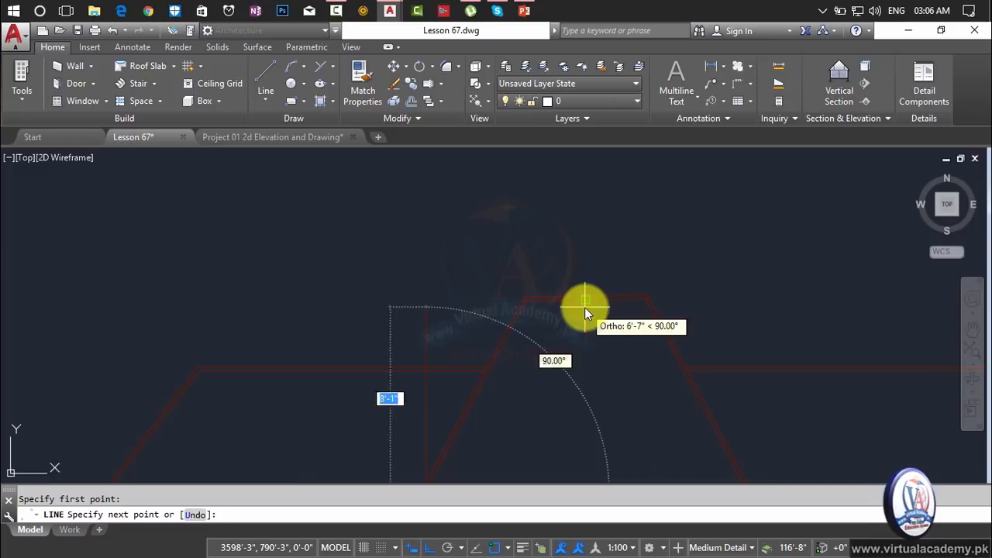
scroll(585, 307, "up", 3)
left_click(580, 280)
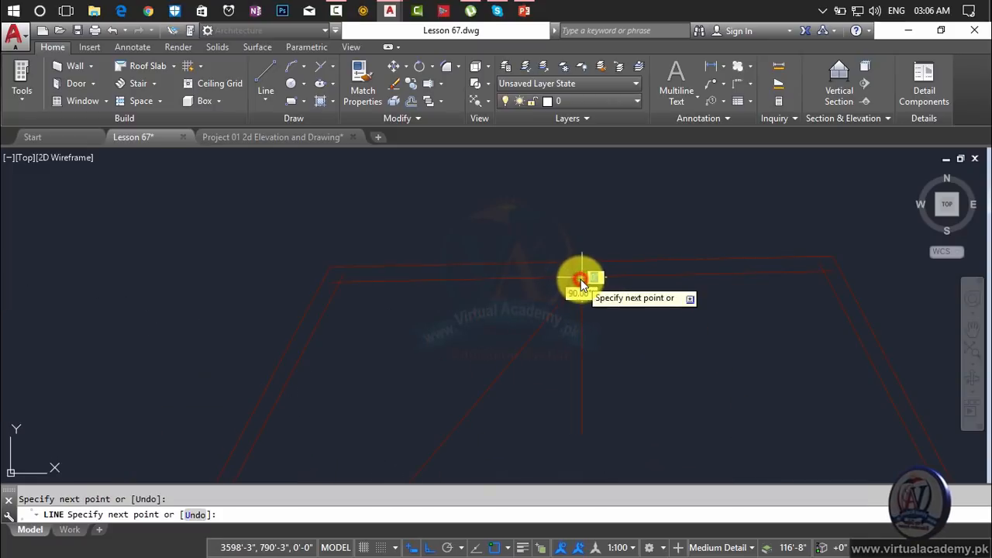
key("Return")
Mirror the new sloping line about the vertical guide line, keeping the source line
type("mi")
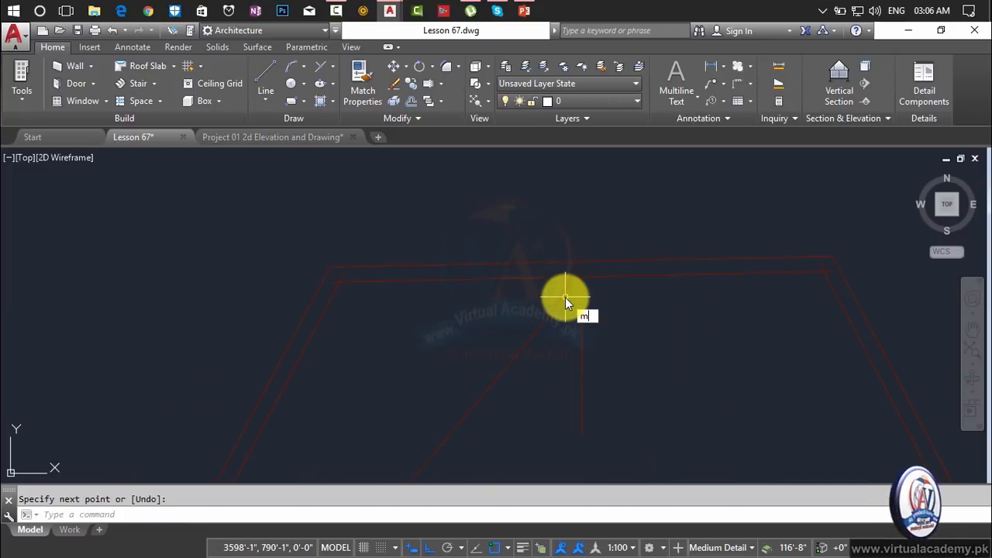
key("Return")
left_click(564, 297)
key("Return")
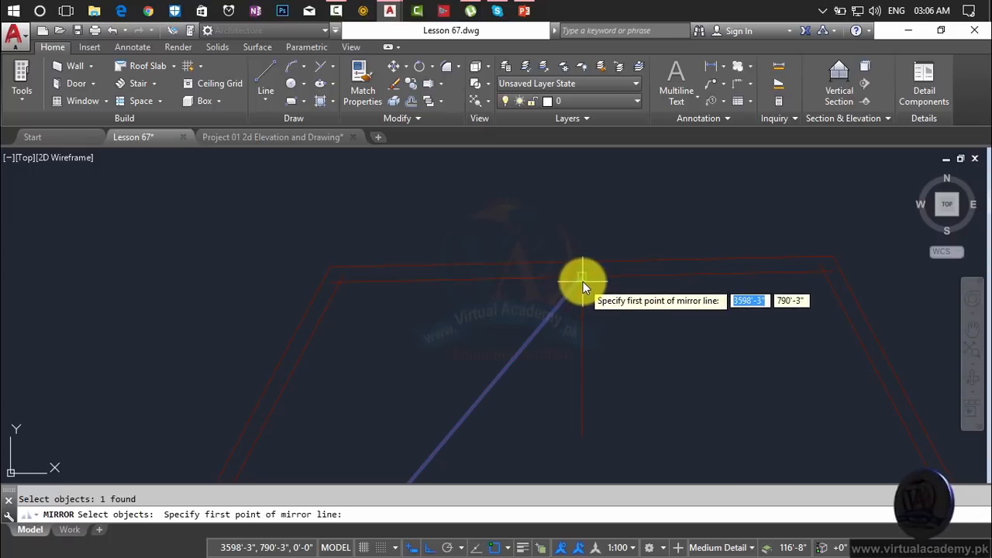
left_click(582, 281)
left_click(582, 427)
key("Return")
scroll(628, 354, "down", 4)
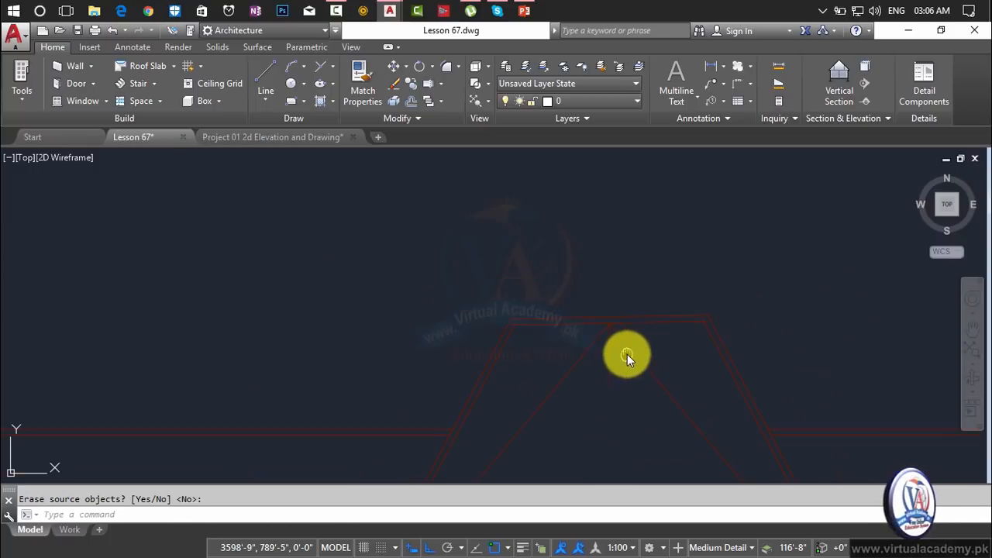
Delete the old double slope lines on both sides of the flat-topped gable
scroll(548, 303, "up", 5)
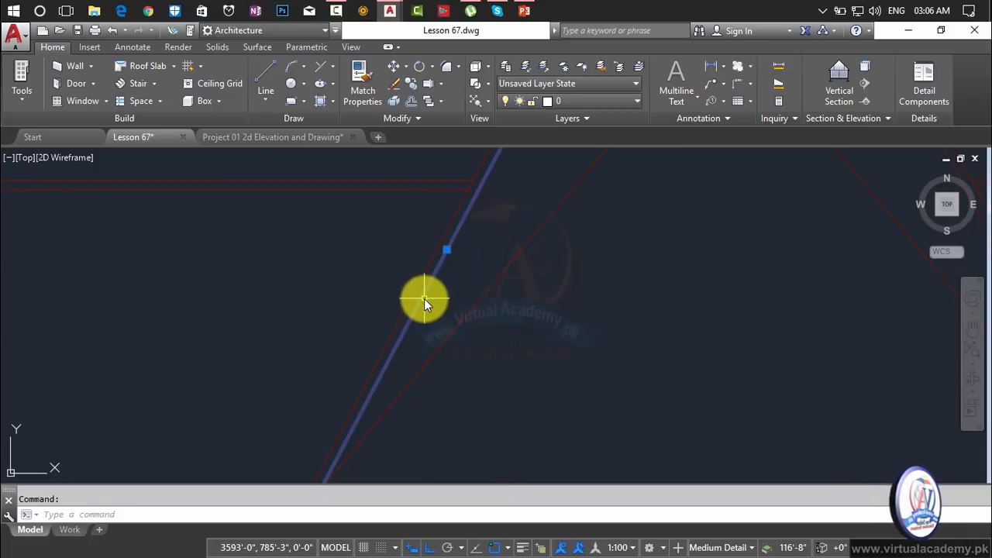
key("Delete")
left_click(417, 297)
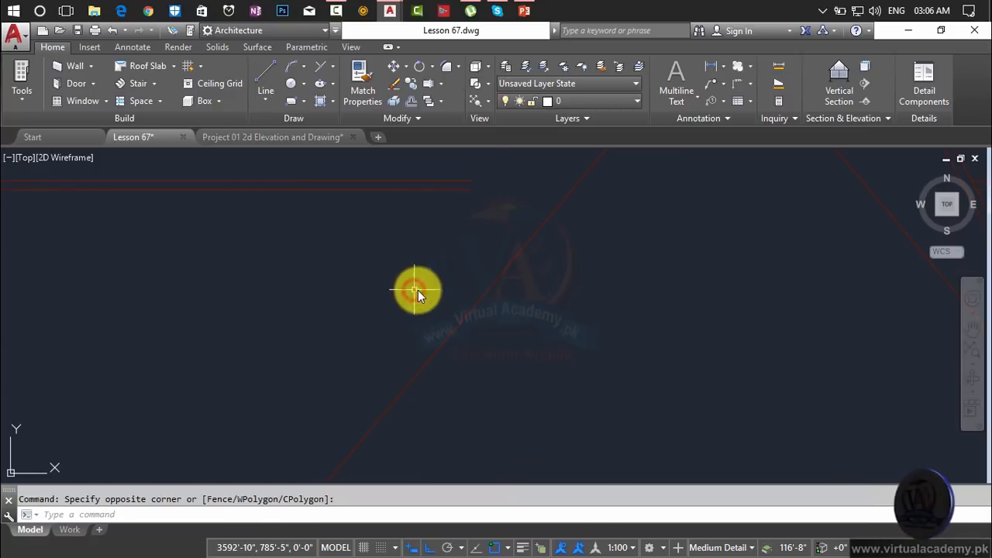
scroll(465, 295, "down", 3)
scroll(497, 286, "up", 5)
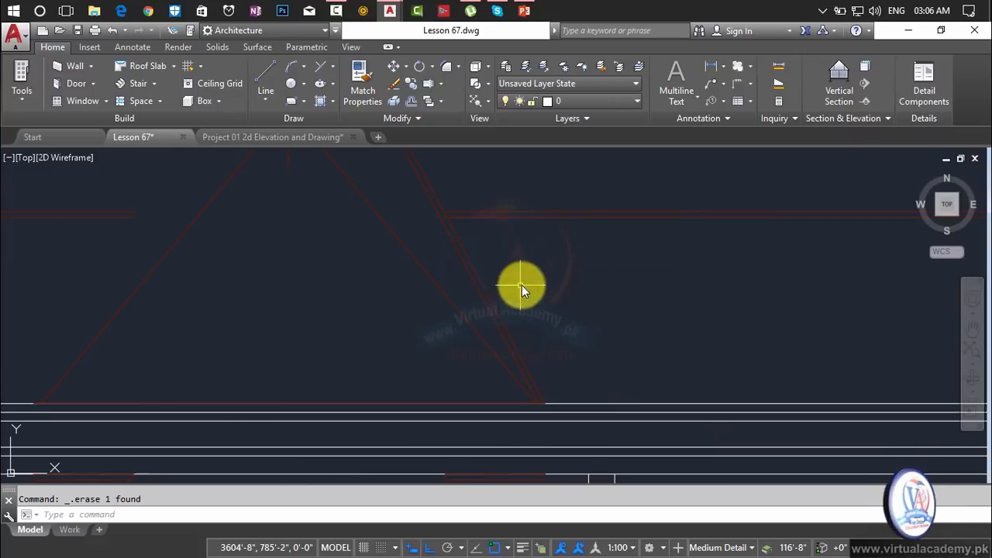
left_click(481, 298)
key("Delete")
middle_click_drag(480, 295, 570, 387)
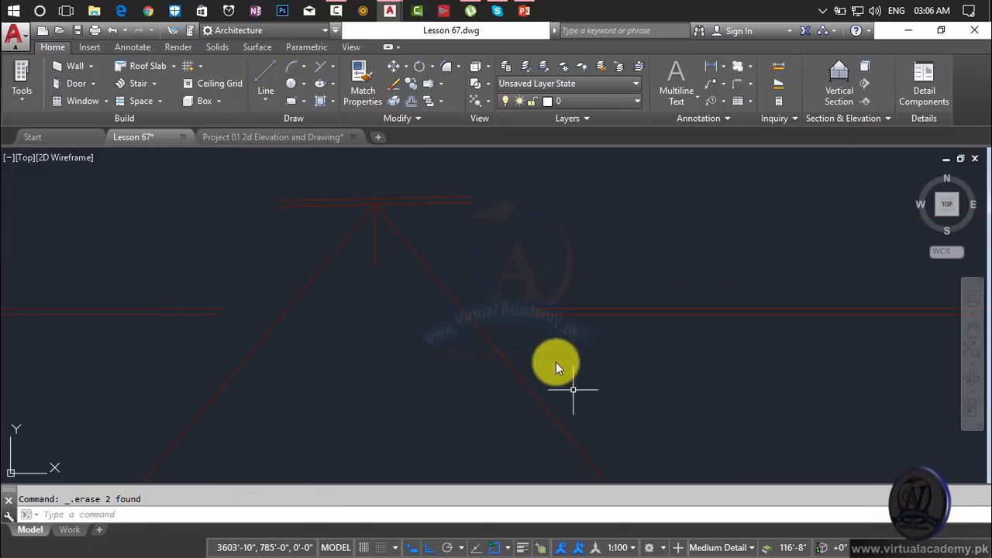
Delete the gable's two flat top lines and the vertical guide line below the new apex
left_click(437, 217)
key("Delete")
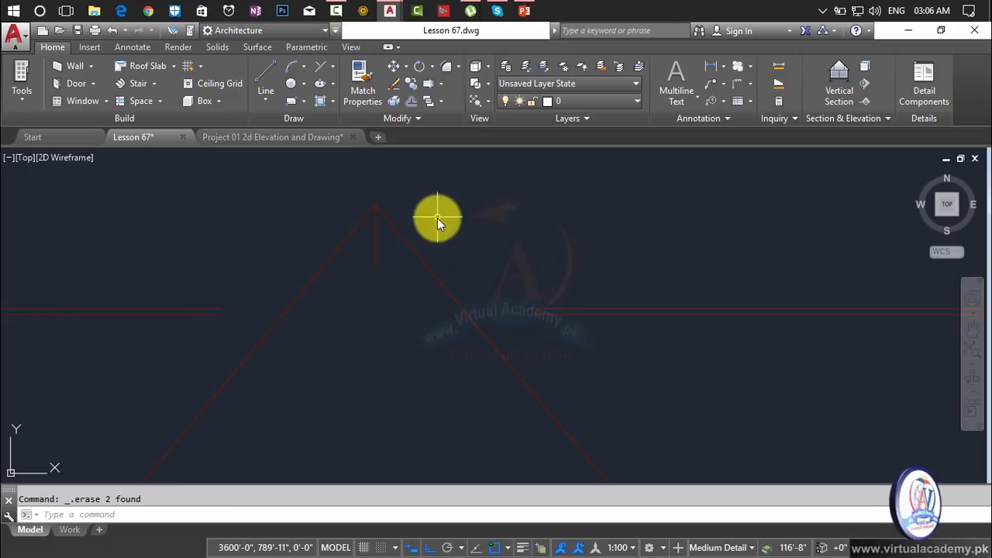
scroll(445, 220, "down", 3)
key("Escape")
left_click(428, 228)
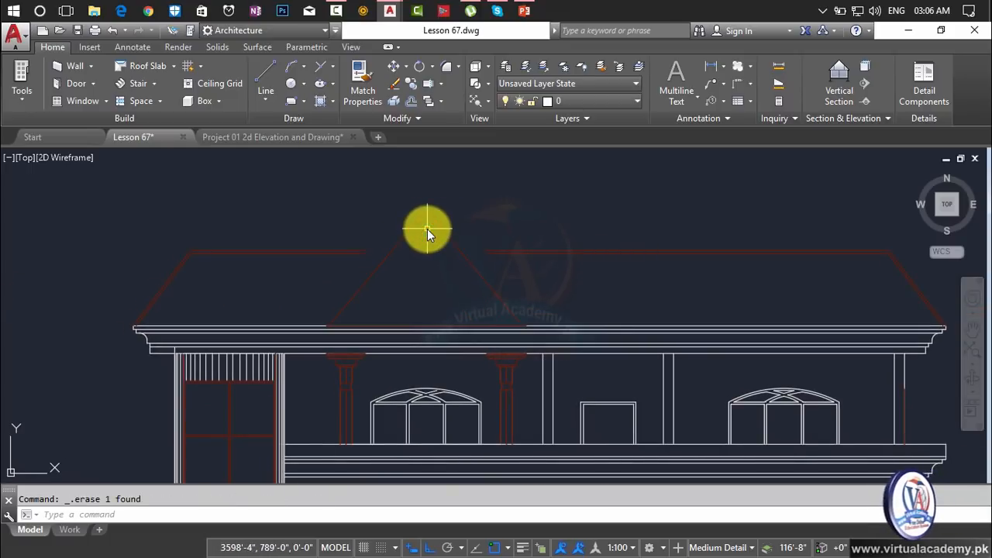
Offset both slopes of the new pointed gable outward by 2 inches
scroll(427, 229, "up", 2)
type("o")
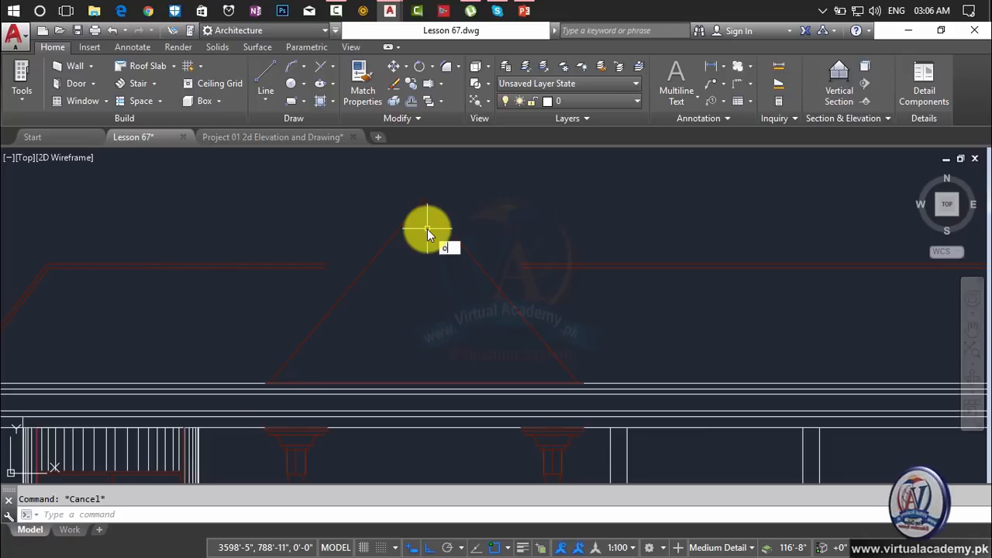
key("Return")
type("2")
key("Return")
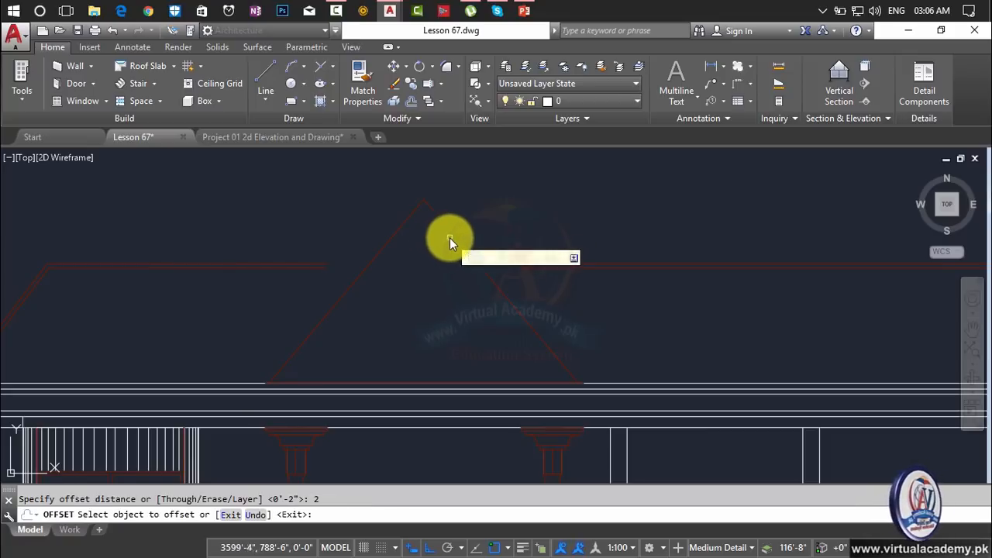
left_click(453, 235)
left_click(486, 243)
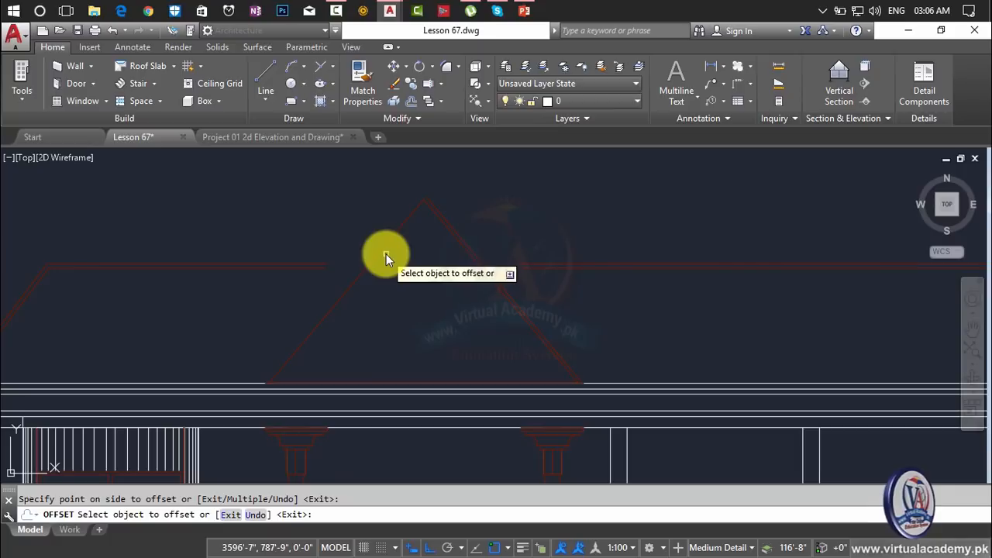
left_click(361, 232)
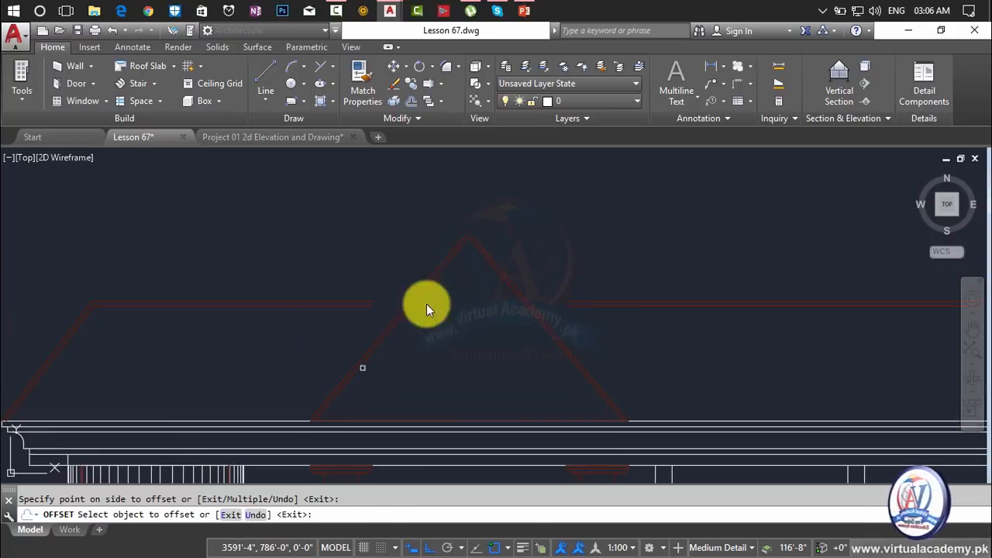
scroll(457, 237, "up", 3)
key("Escape")
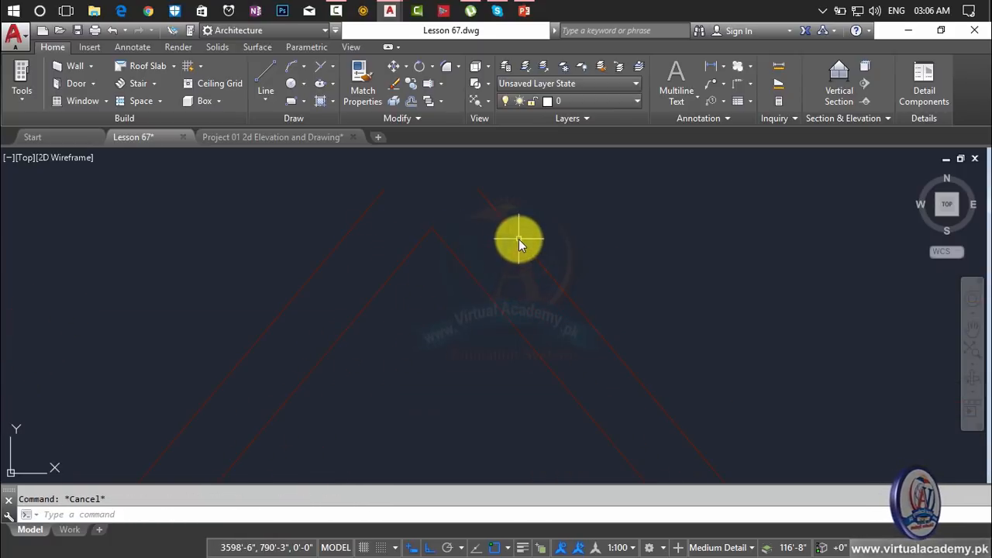
Fillet the gable's two outer slope lines so they meet in a sharp point at the apex
type("f")
key("Return")
left_click(517, 234)
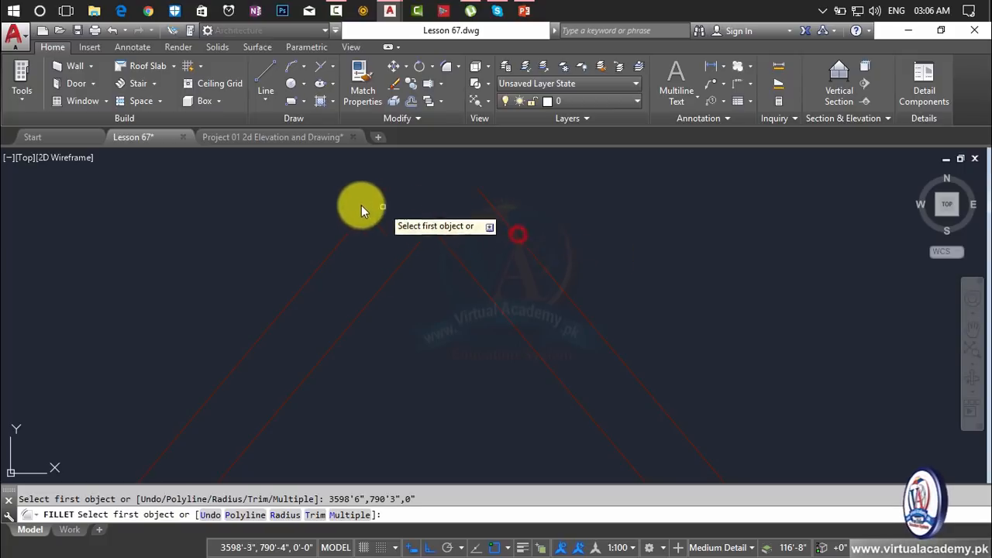
left_click(490, 206)
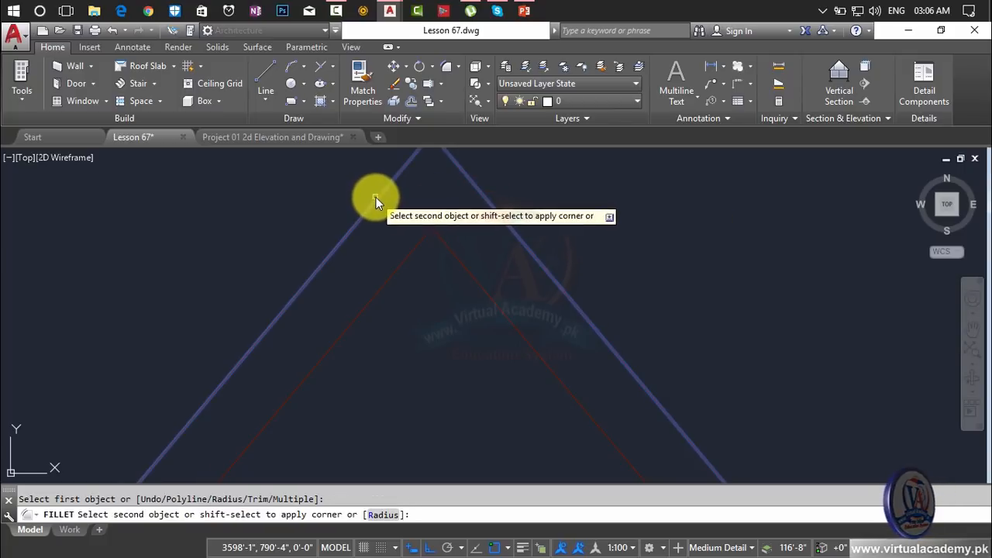
scroll(444, 253, "down", 6)
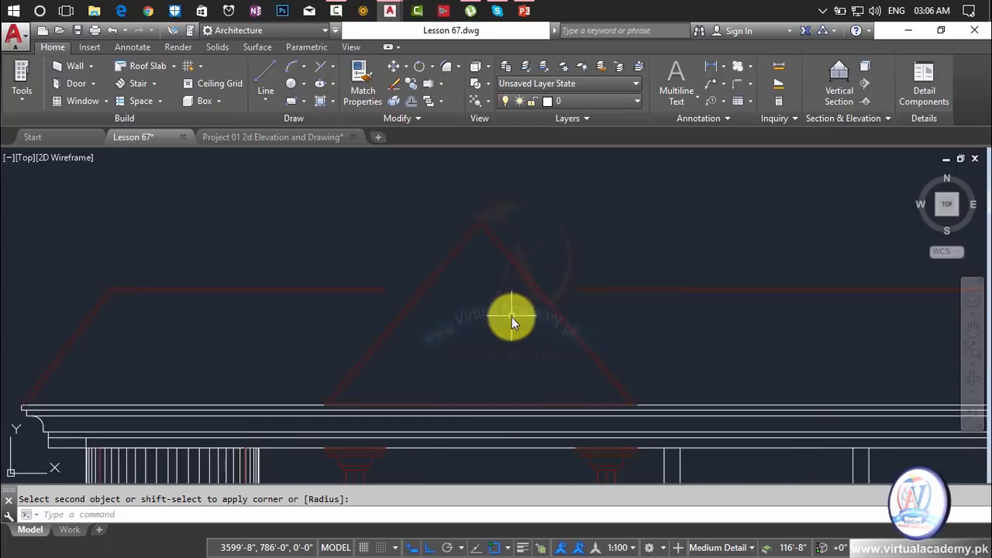
Extend the lower ends of the gable's left and right outer slope lines down to the eaves line
scroll(496, 234, "up", 10)
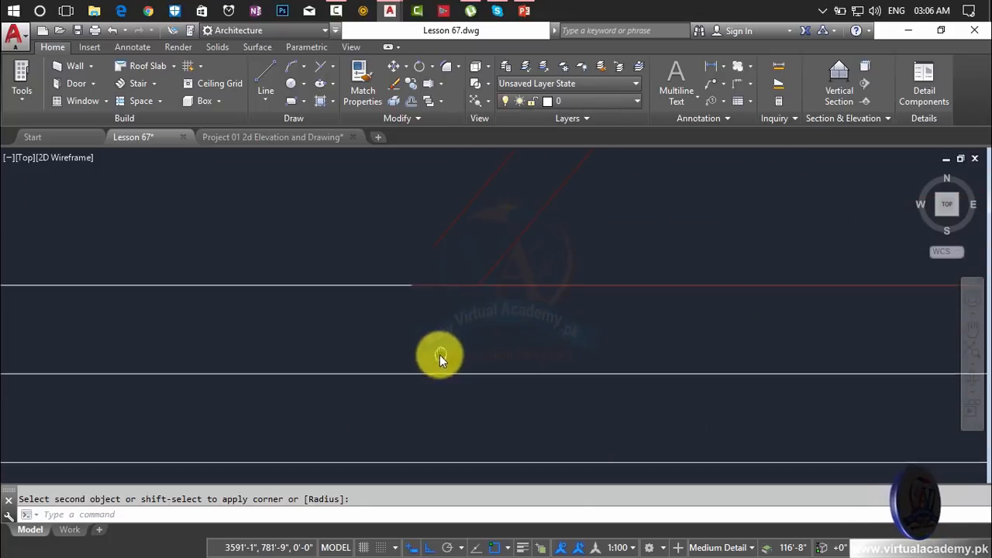
key("Escape")
type("ex")
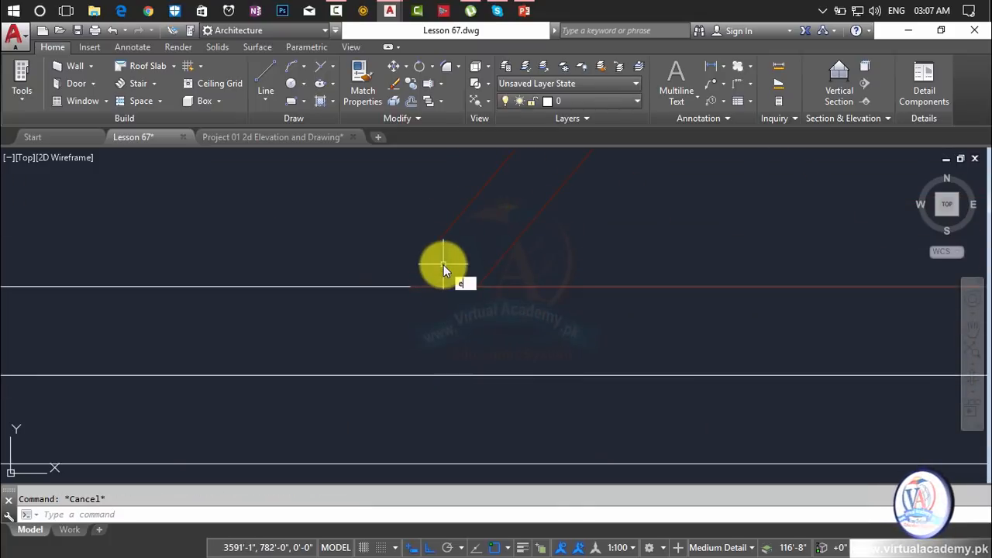
key("Return")
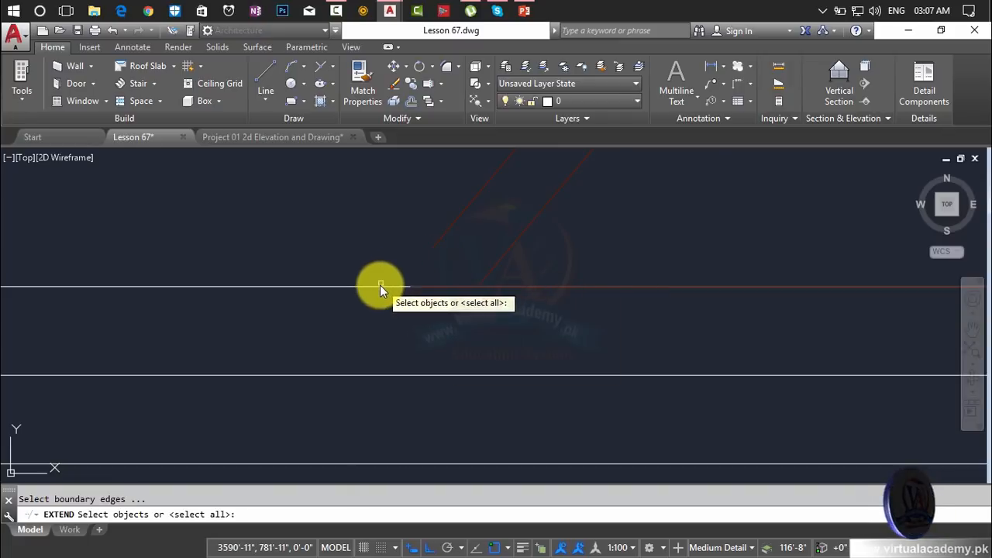
left_click(381, 286)
key("Return")
left_click(441, 243)
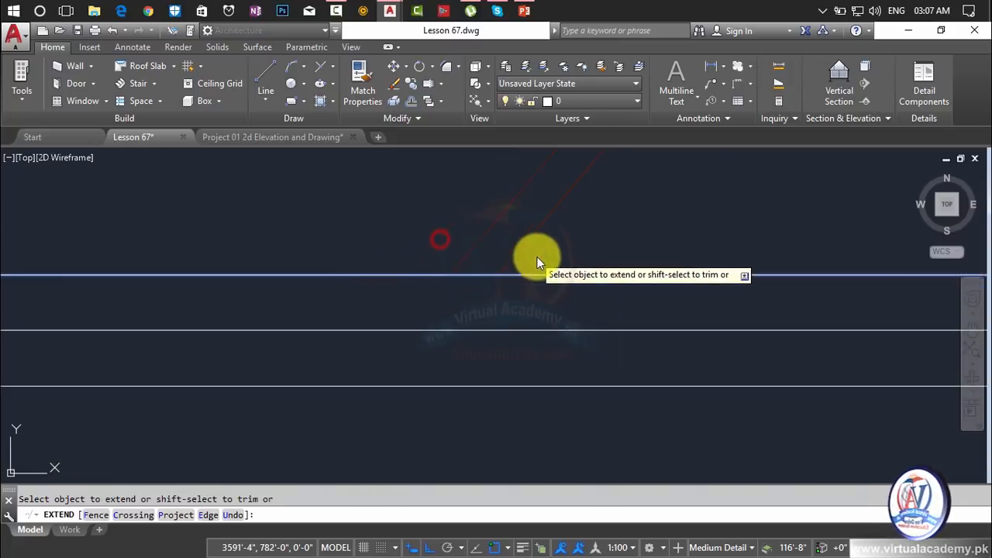
scroll(184, 365, "down", 3)
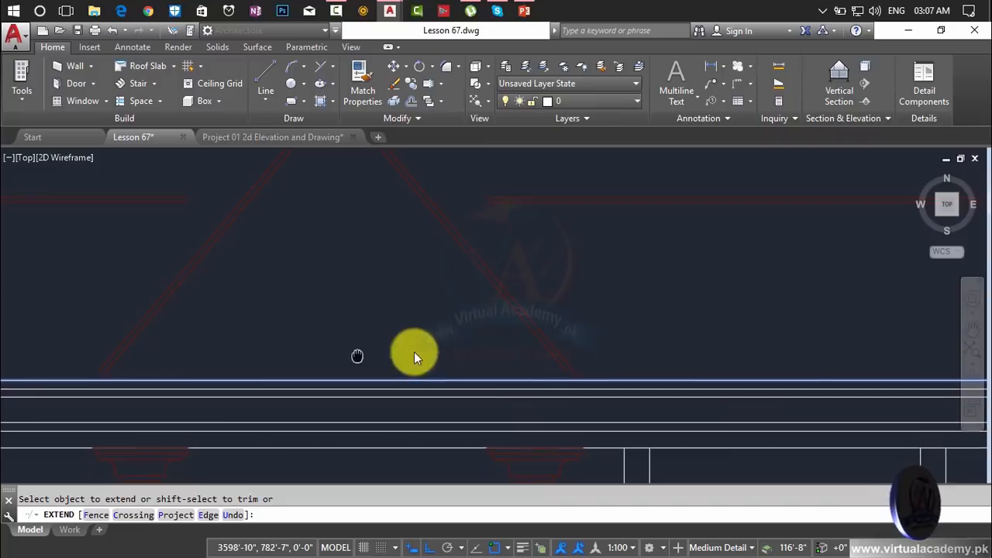
scroll(538, 365, "up", 3)
left_click(721, 364)
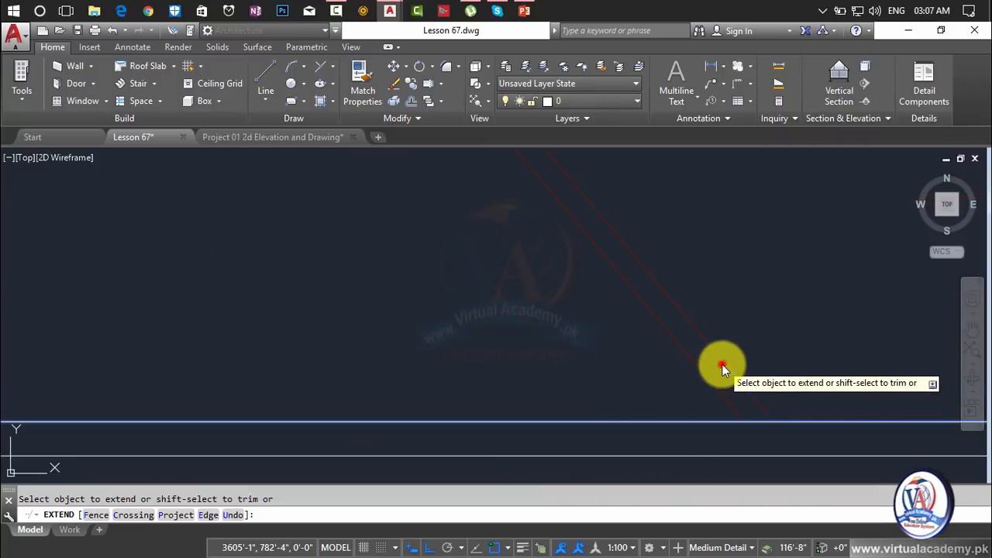
key("Return")
scroll(649, 350, "down", 3)
scroll(552, 339, "down", 3)
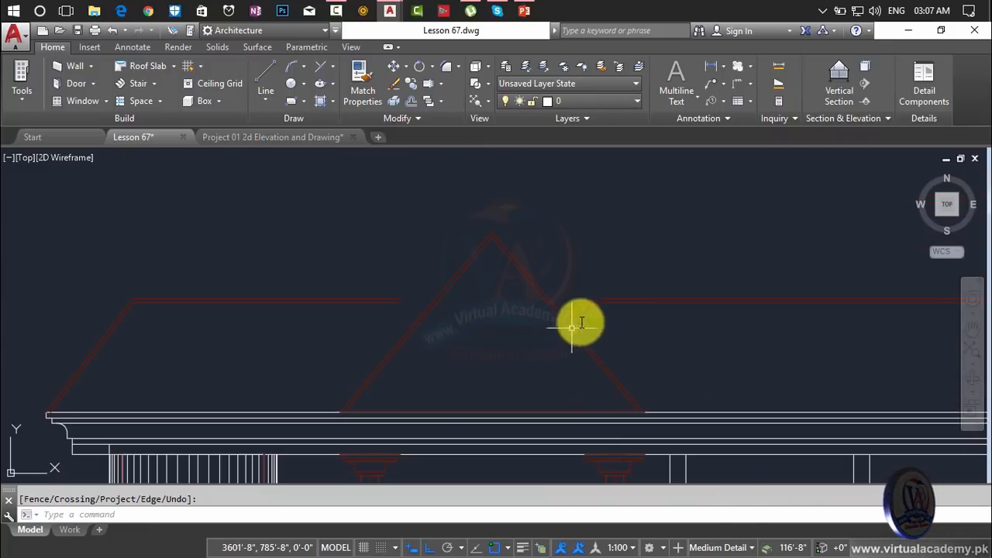
Extend the main roof's horizontal ridge lines from both sides to the outer right slope line of the central gable
key("Return")
scroll(574, 318, "up", 4)
left_click(501, 335)
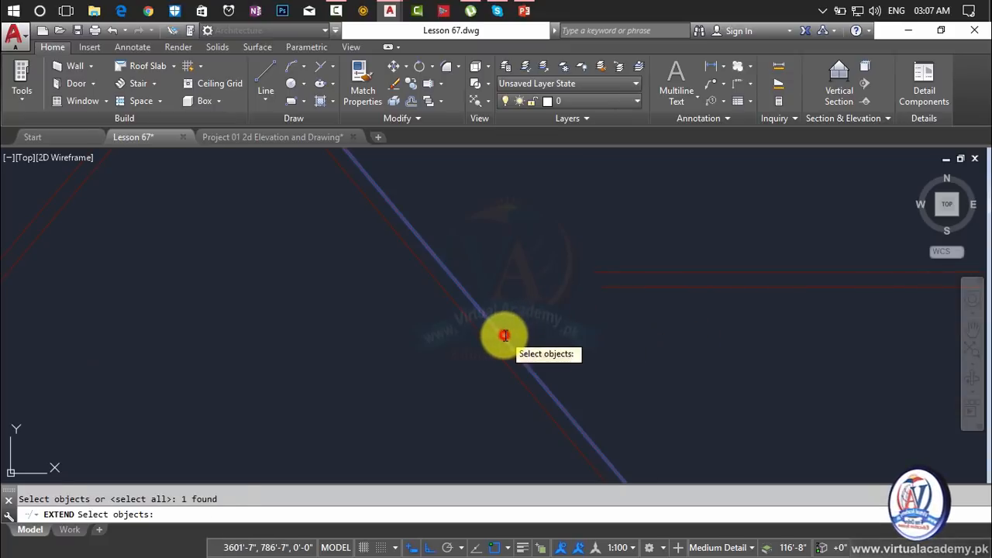
key("Return")
left_click(644, 255)
scroll(476, 292, "down", 5)
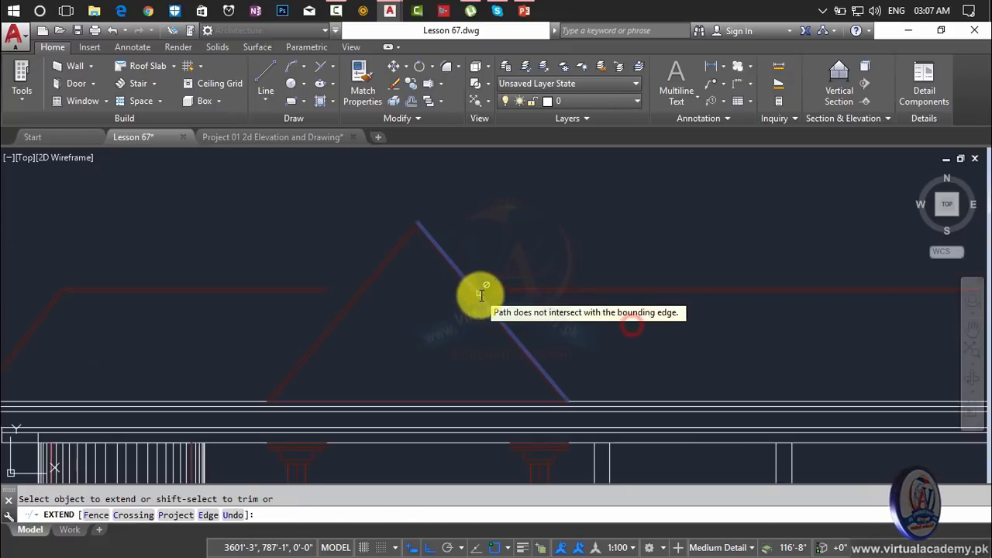
left_click(540, 291)
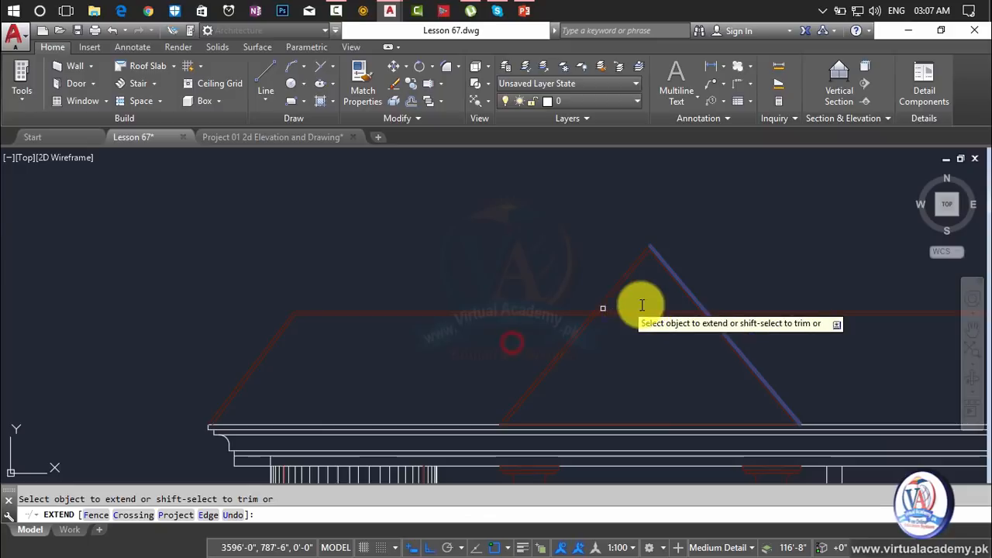
scroll(642, 305, "up", 5)
key("Escape")
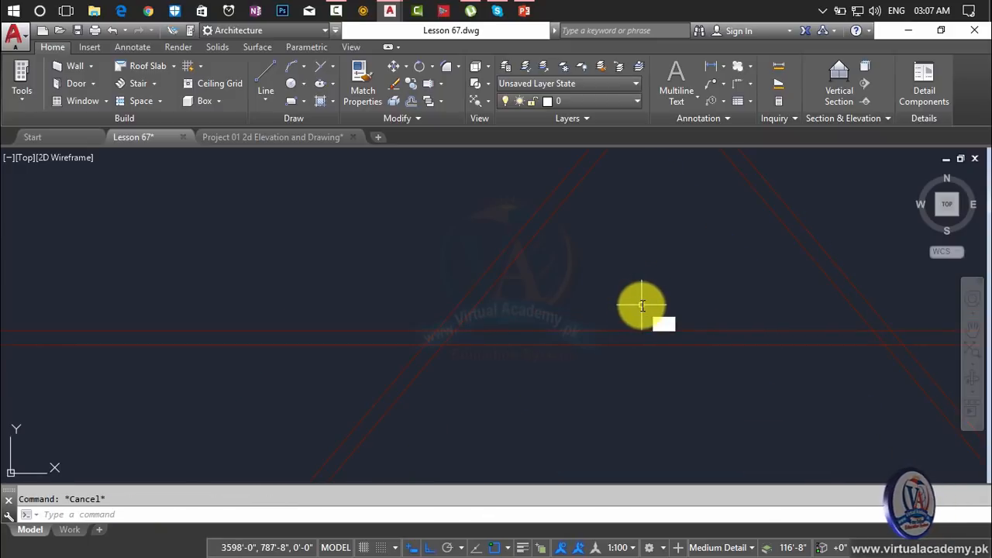
Trim away the portions of the two ridge lines that cross the inside of the central gable
type("tr")
key("Return")
key("Return")
left_click(642, 306)
left_click(605, 371)
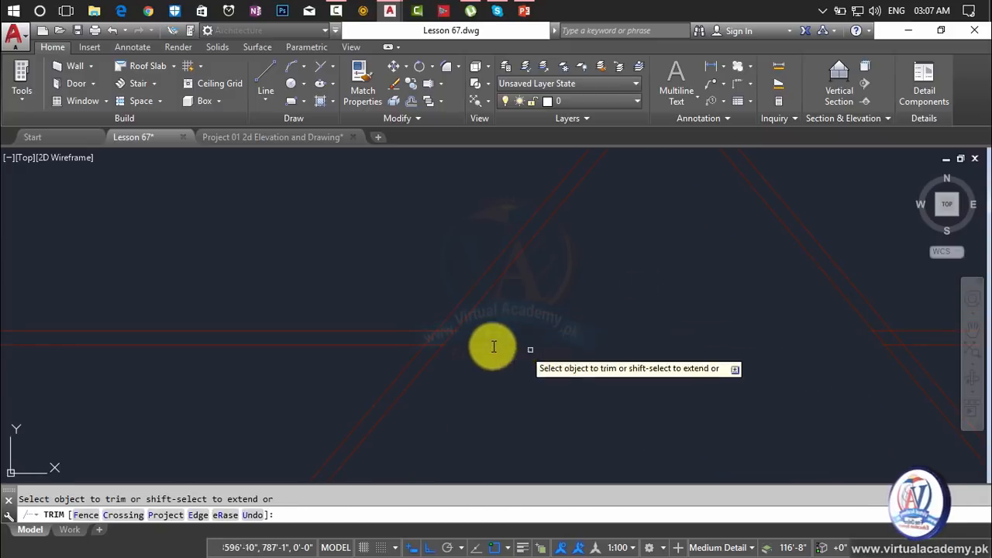
Trim the ridge line ends that run between the double lines of the gable's left slope
left_click(401, 268)
left_click(390, 286)
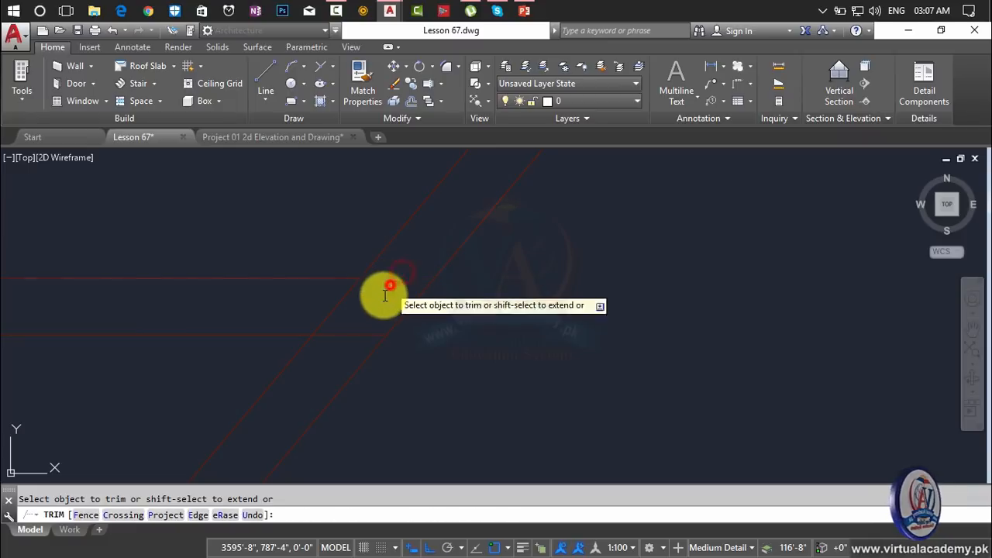
left_click(361, 321)
left_click(337, 336)
middle_click_drag(427, 326, 664, 321)
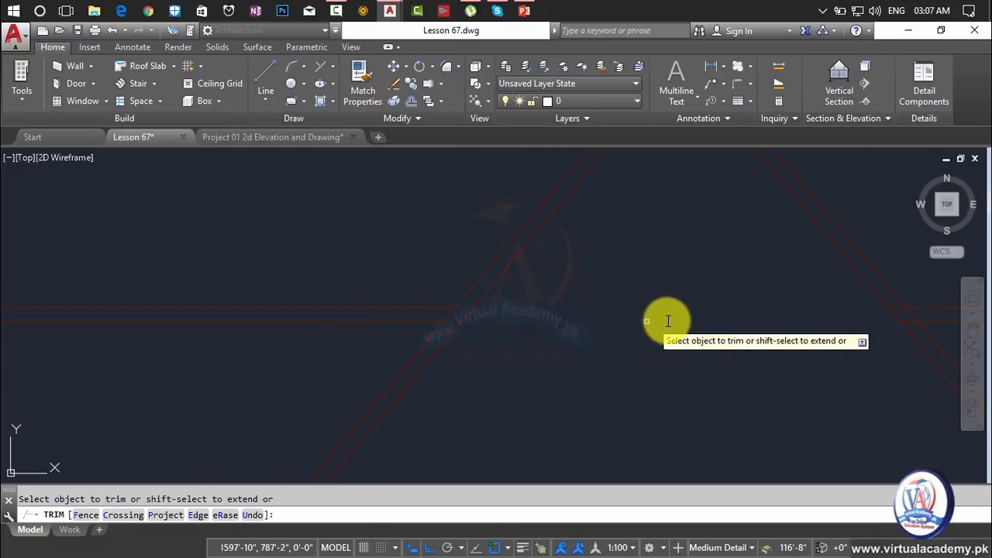
Trim the ridge line ends between the double lines of the gable's right slope and erase the leftover segment
left_click(404, 282)
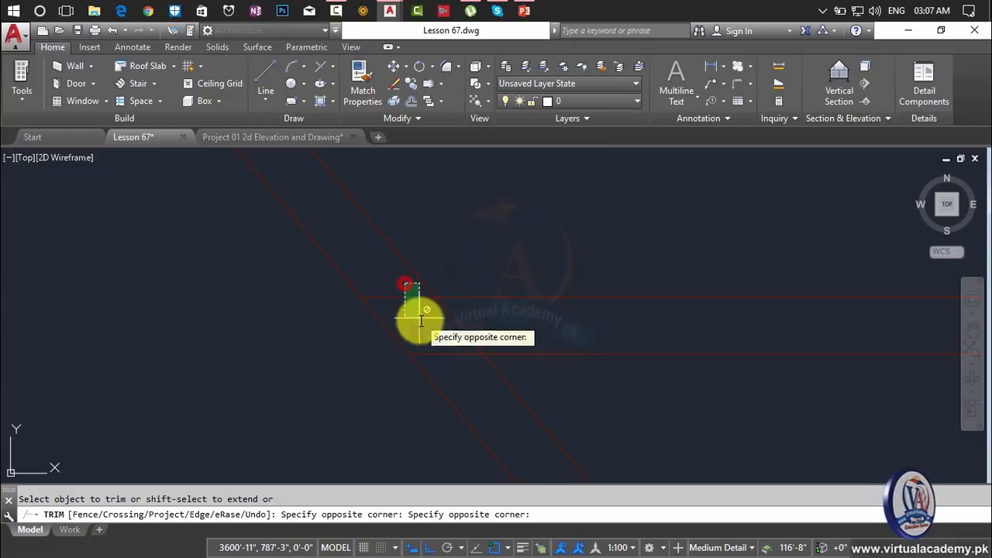
left_click(420, 321)
left_click(443, 354)
key("Escape")
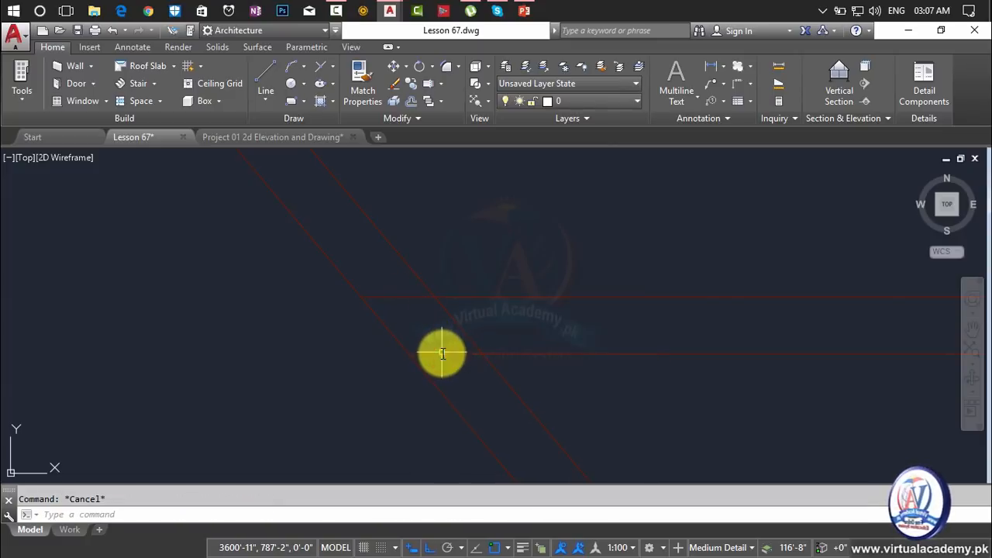
key("Delete")
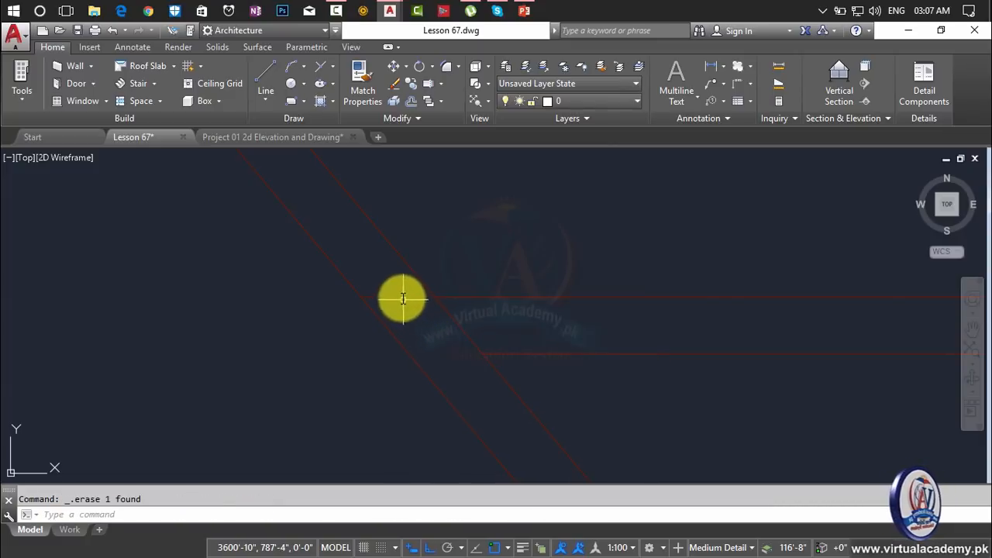
Examine the roof variants across the row of elevations and the gable junctions of the rightmost elevation
scroll(411, 326, "down", 8)
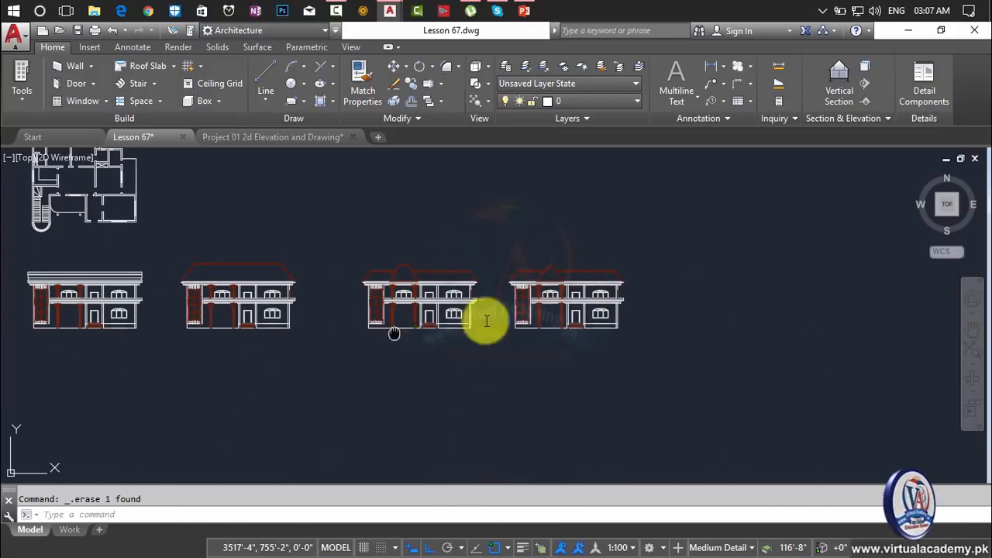
middle_click_drag(394, 333, 505, 319)
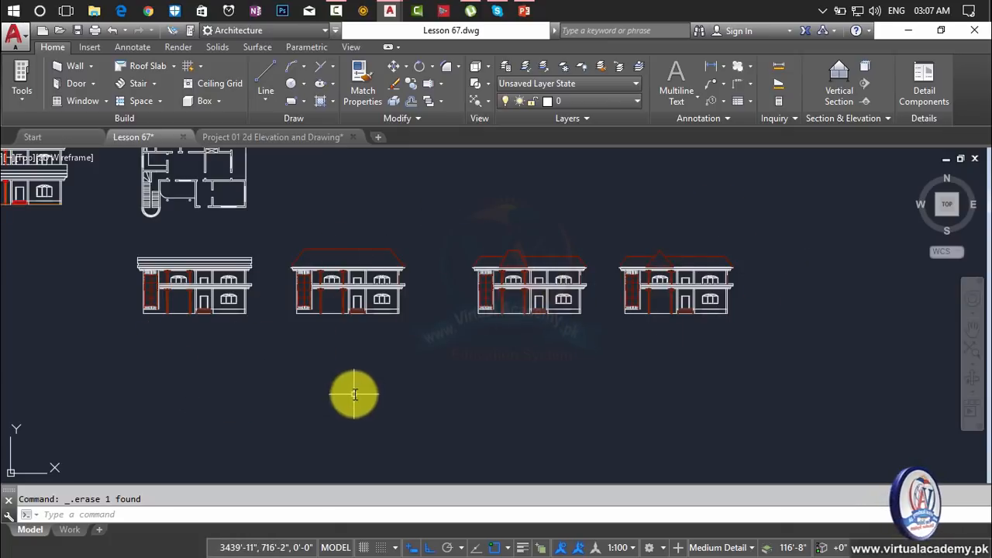
scroll(659, 331, "up", 6)
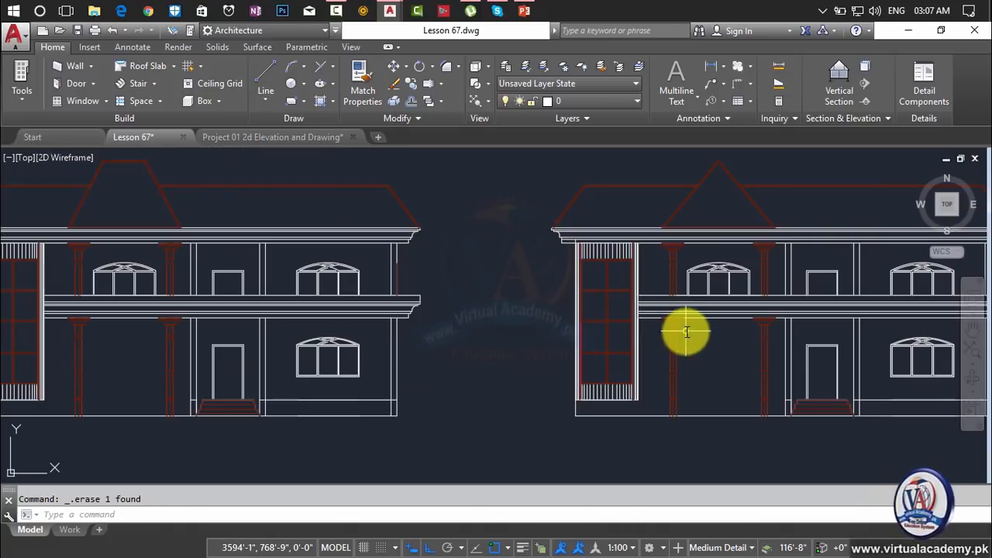
scroll(687, 332, "down", 5)
scroll(525, 336, "up", 2)
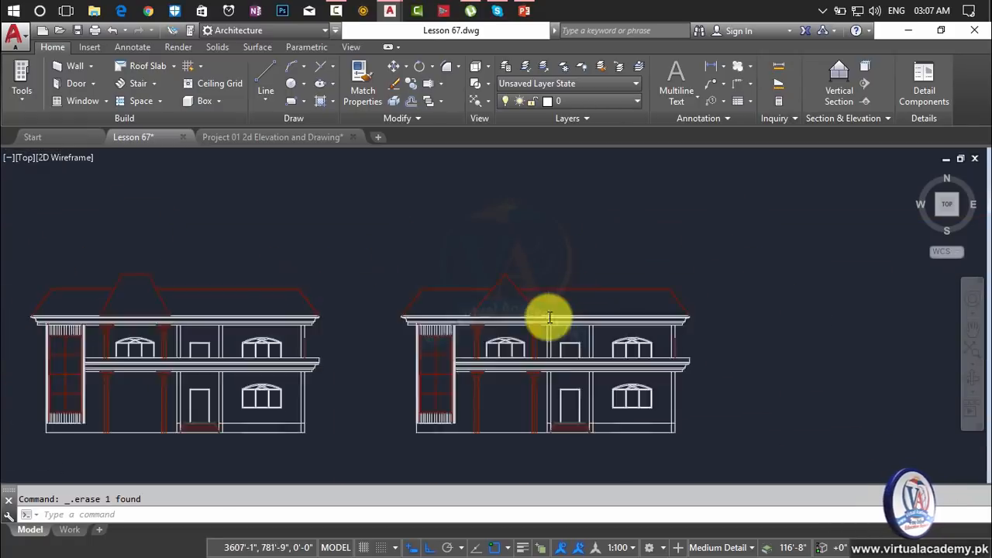
scroll(549, 317, "up", 5)
scroll(543, 317, "down", 2)
scroll(398, 317, "up", 4)
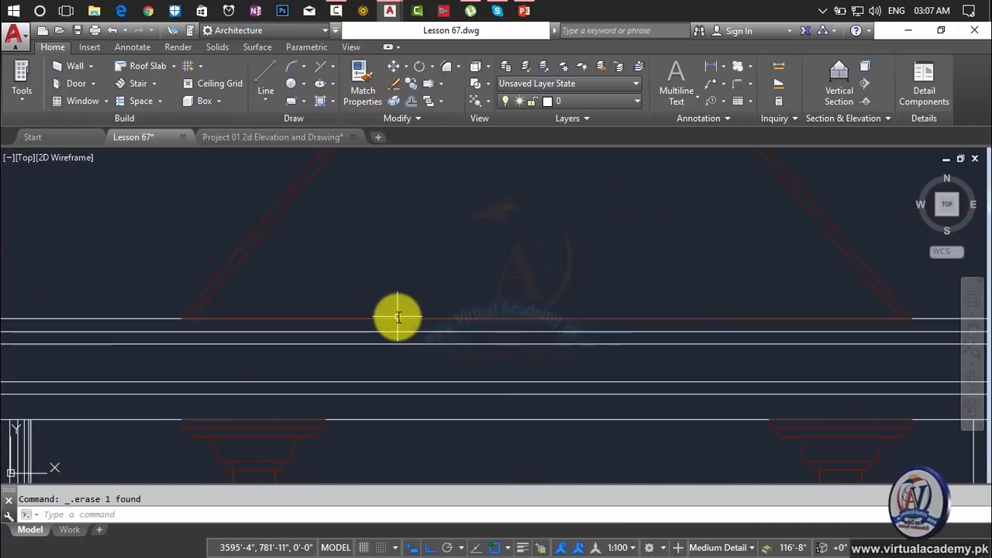
scroll(398, 317, "down", 3)
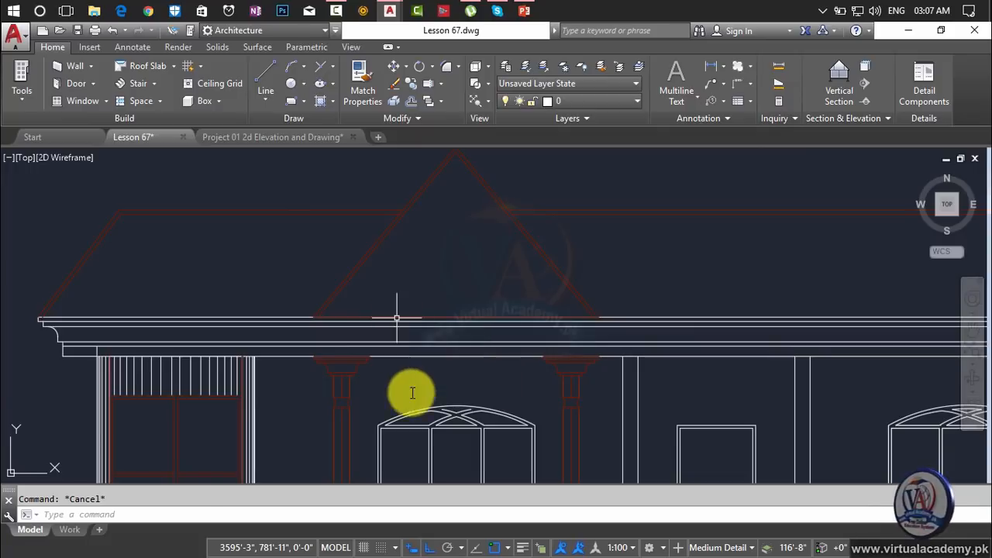
scroll(418, 410, "down", 3)
middle_click_drag(418, 410, 440, 293)
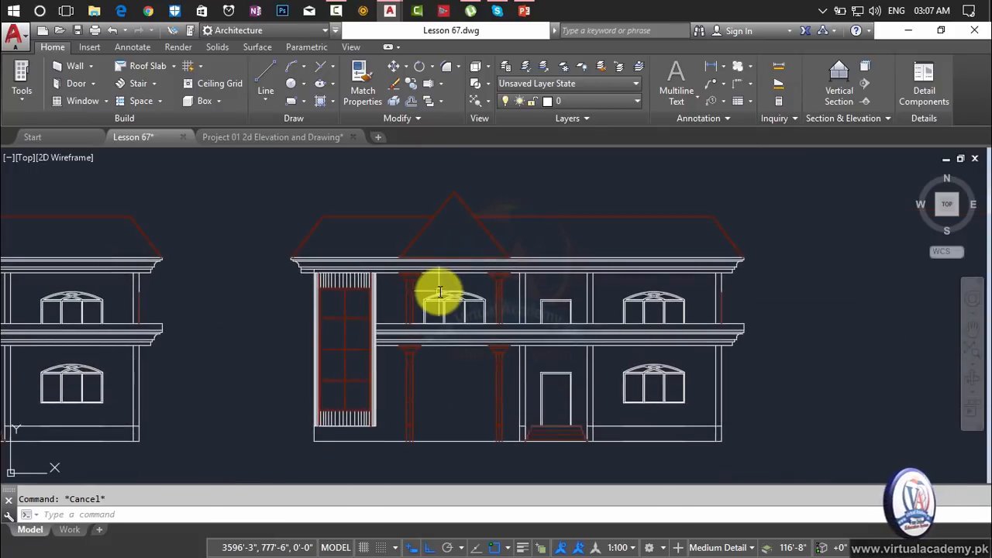
Hatch the left roof part, right roof part and central gable of the rightmost elevation with the ANGLE pattern
key("Return")
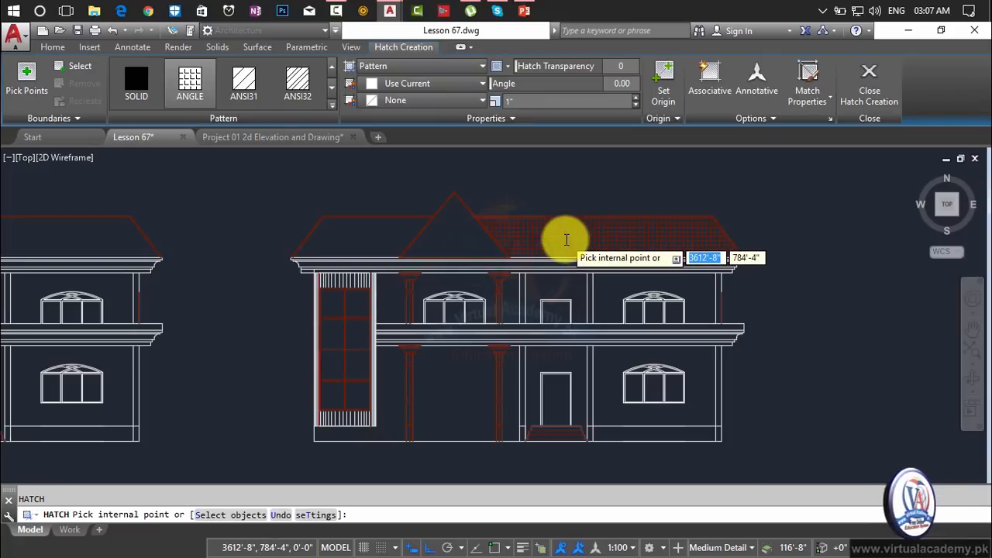
scroll(566, 241, "up", 2)
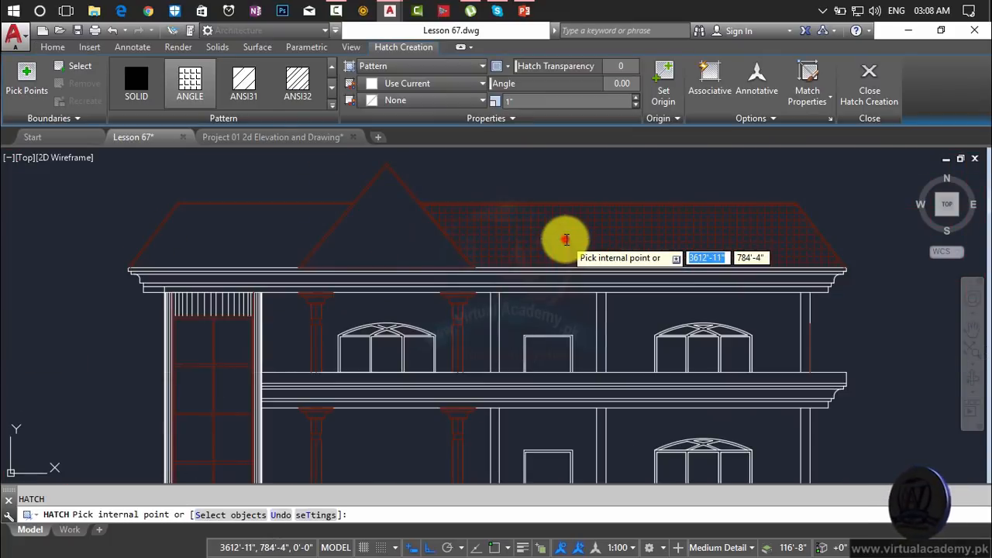
left_click(566, 239)
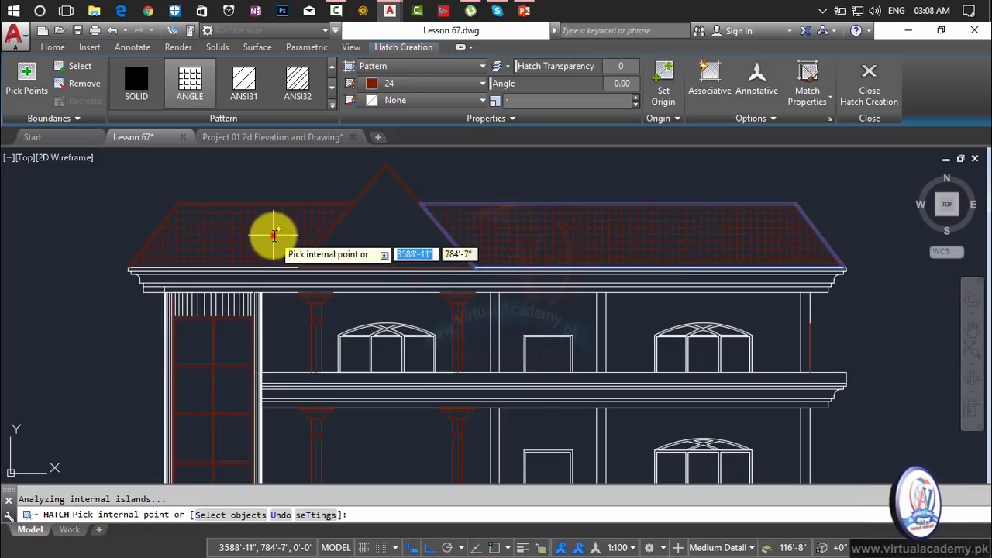
left_click(274, 235)
left_click(345, 236)
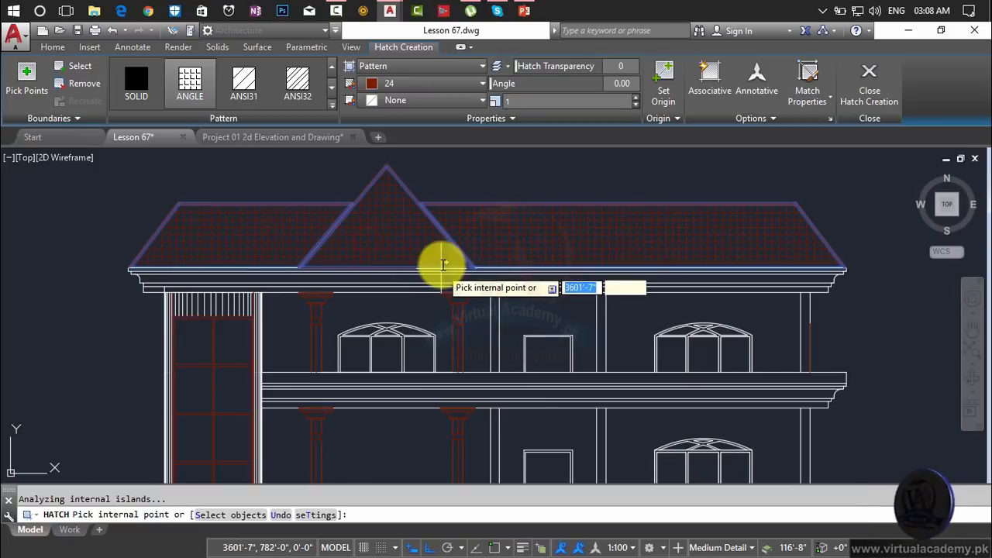
key("Return")
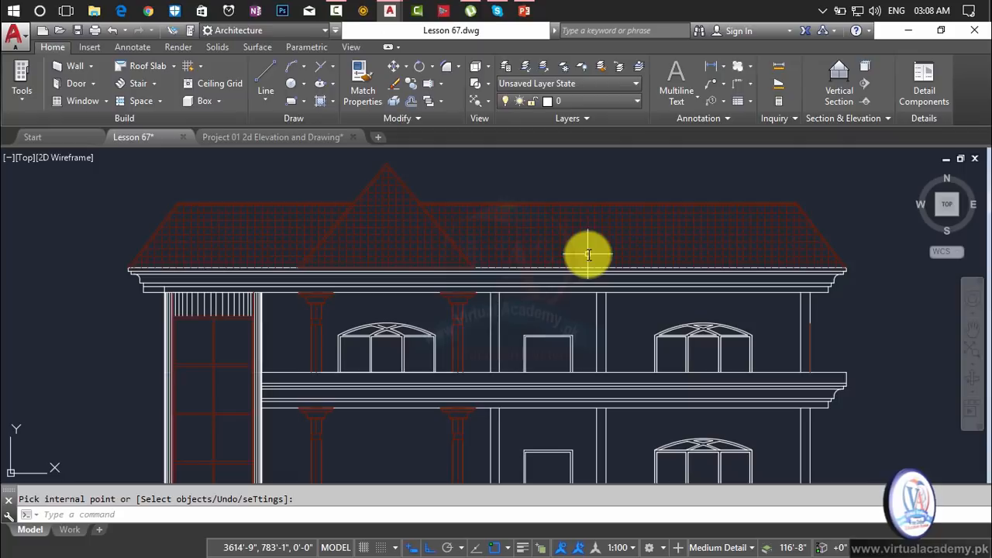
Hatch the capital mouldings of the left ground-floor column with the ANGLE pattern
scroll(565, 256, "down", 5)
scroll(569, 264, "up", 7)
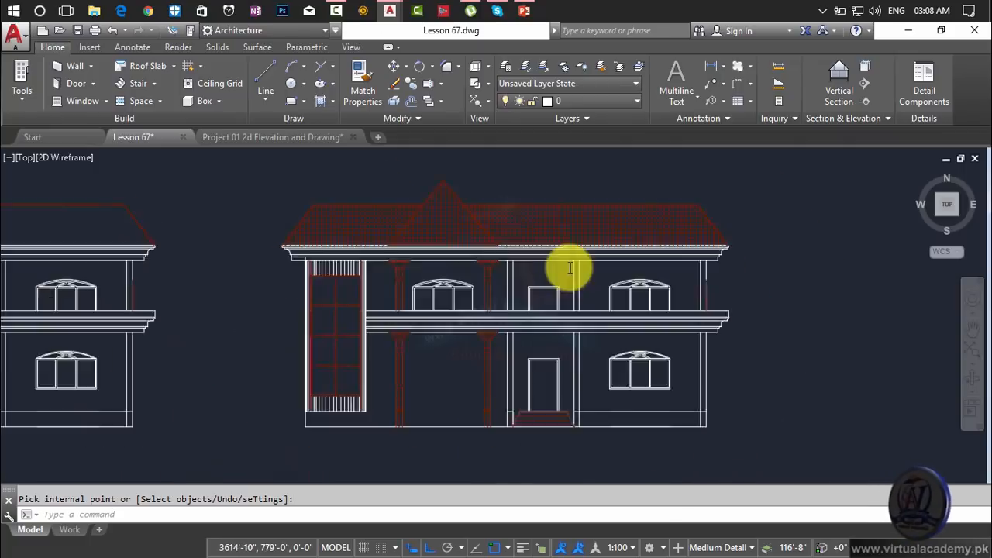
scroll(535, 318, "down", 4)
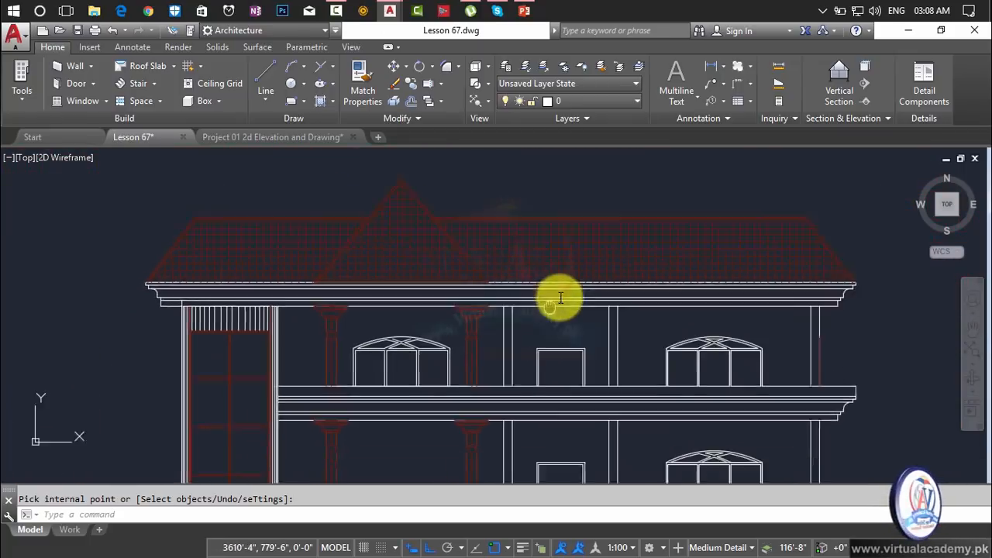
middle_click_drag(565, 306, 587, 199)
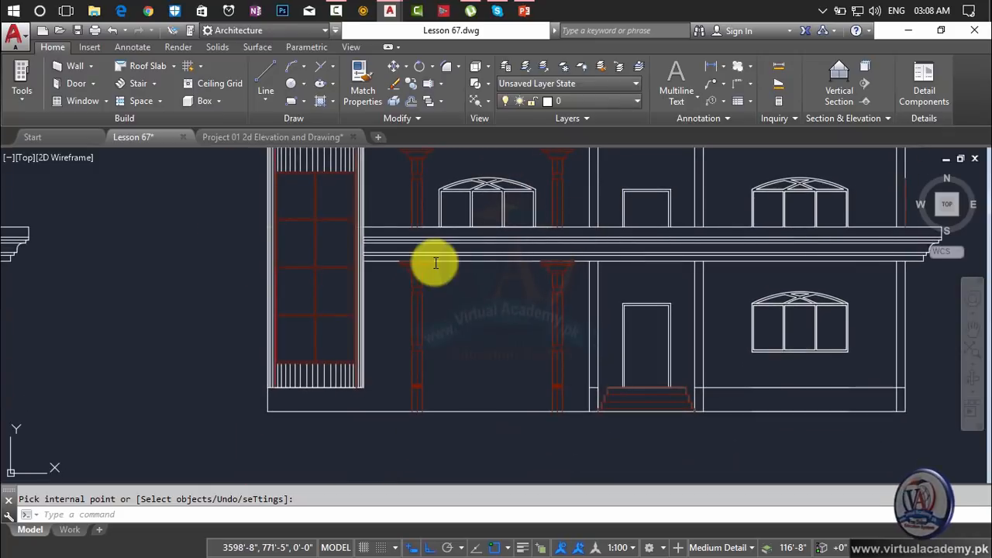
scroll(412, 268, "up", 5)
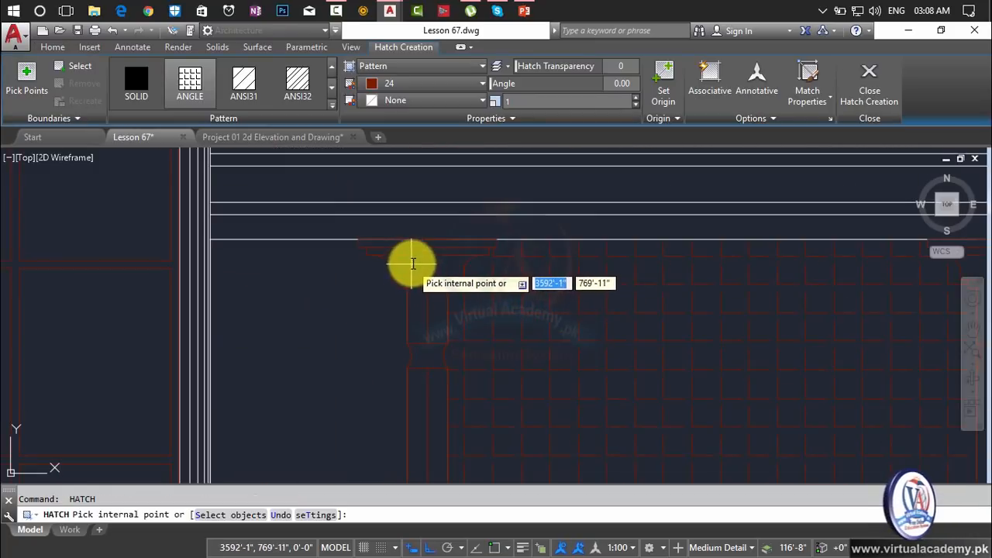
scroll(407, 265, "up", 5)
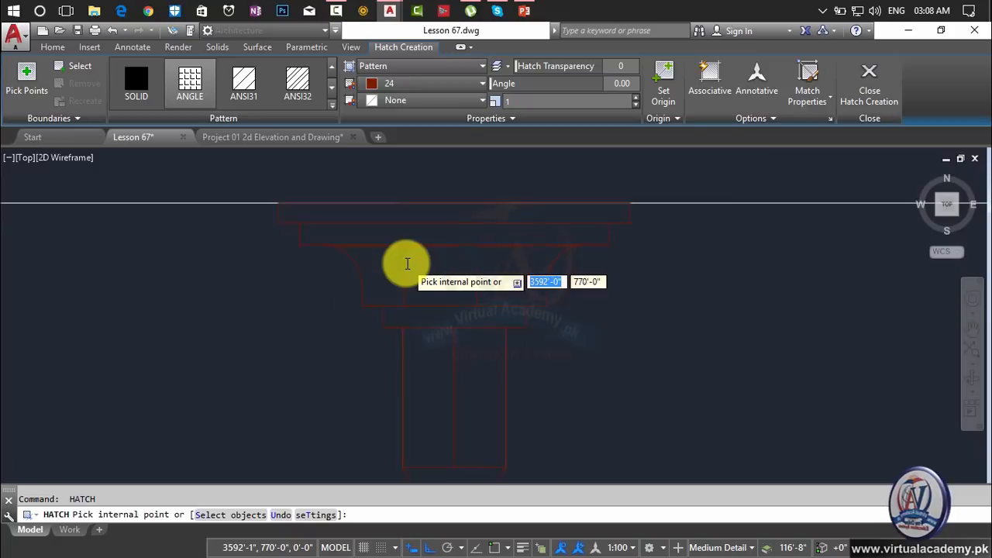
left_click(432, 218)
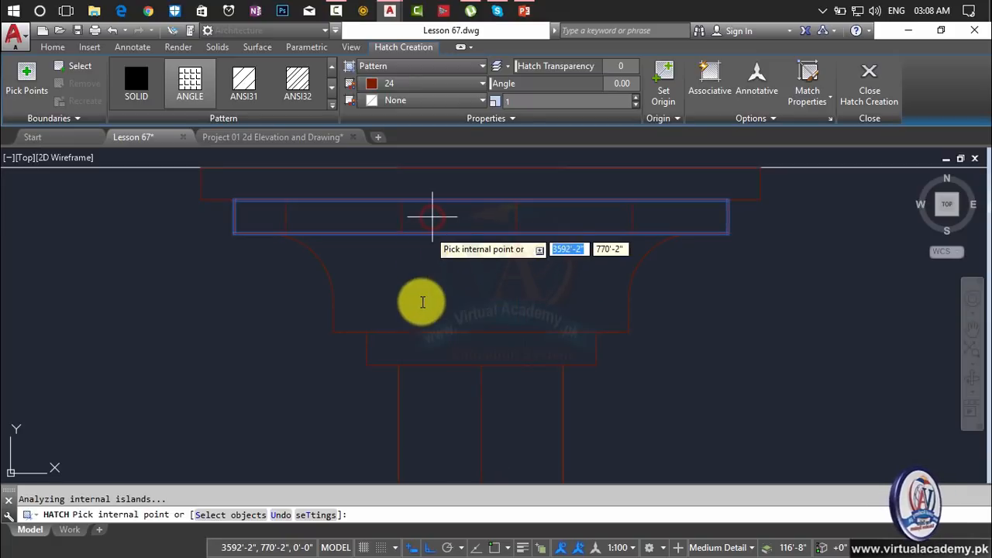
scroll(425, 303, "down", 3)
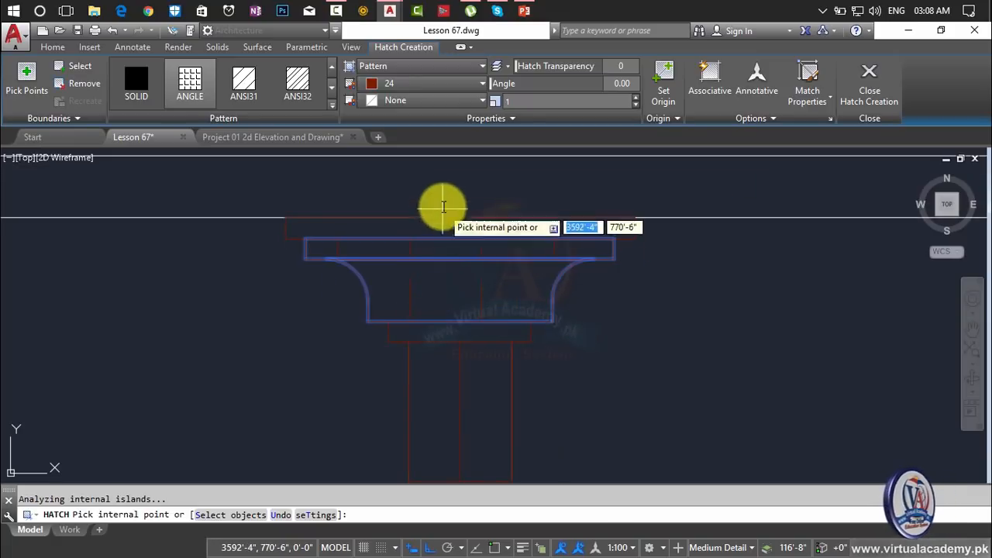
middle_click_drag(443, 204, 450, 129)
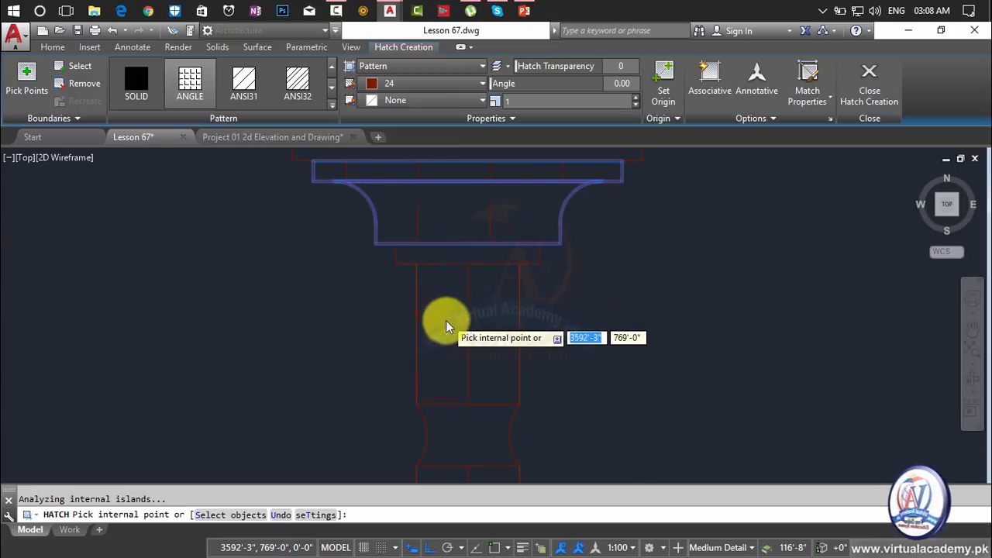
middle_click_drag(446, 326, 450, 173)
Hatch the capital mouldings of the right ground-floor column with the ANGLE pattern
scroll(442, 300, "down", 5)
middle_click_drag(492, 281, 334, 328)
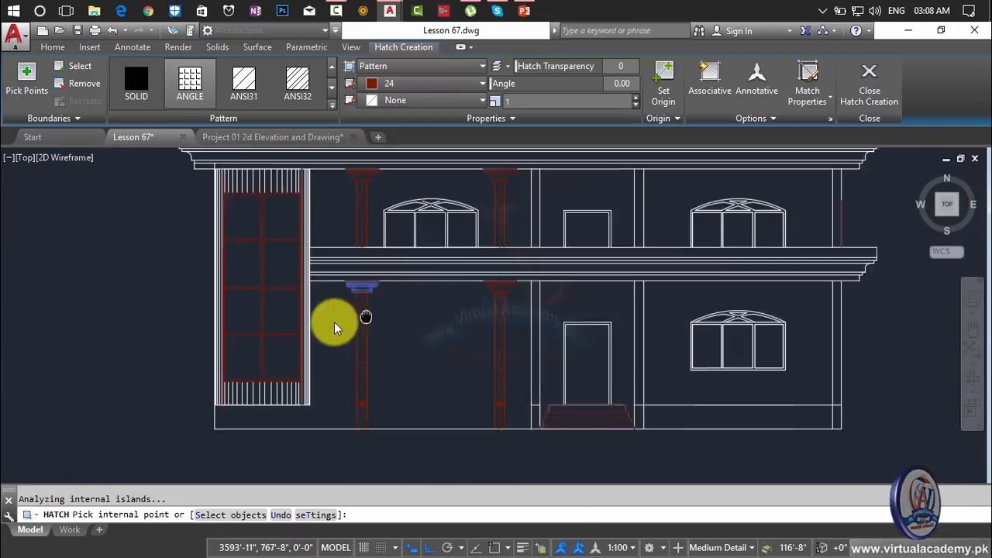
scroll(450, 295, "up", 3)
scroll(454, 281, "up", 3)
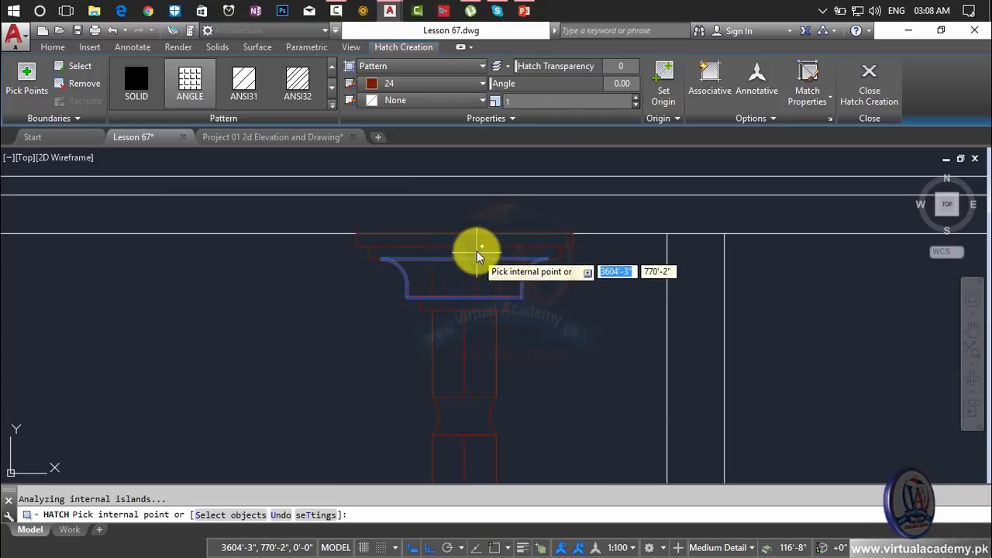
key("Escape")
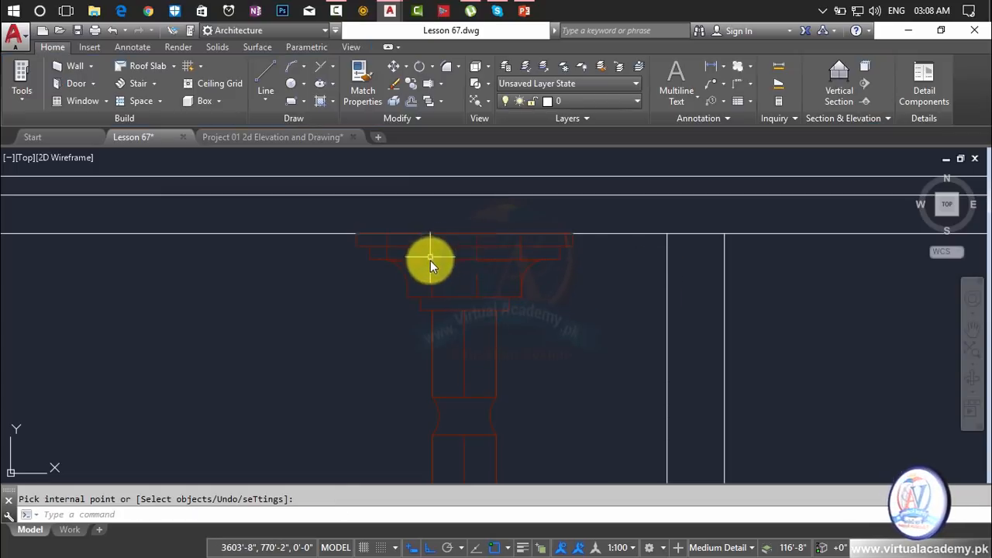
scroll(430, 260, "down", 3)
middle_click_drag(458, 263, 661, 271)
scroll(459, 291, "down", 5)
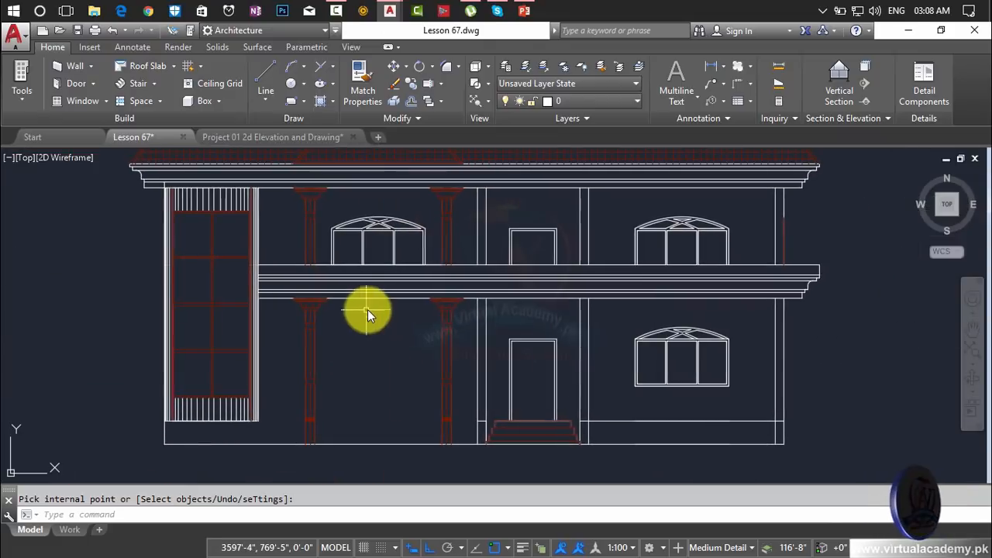
scroll(458, 266, "down", 3)
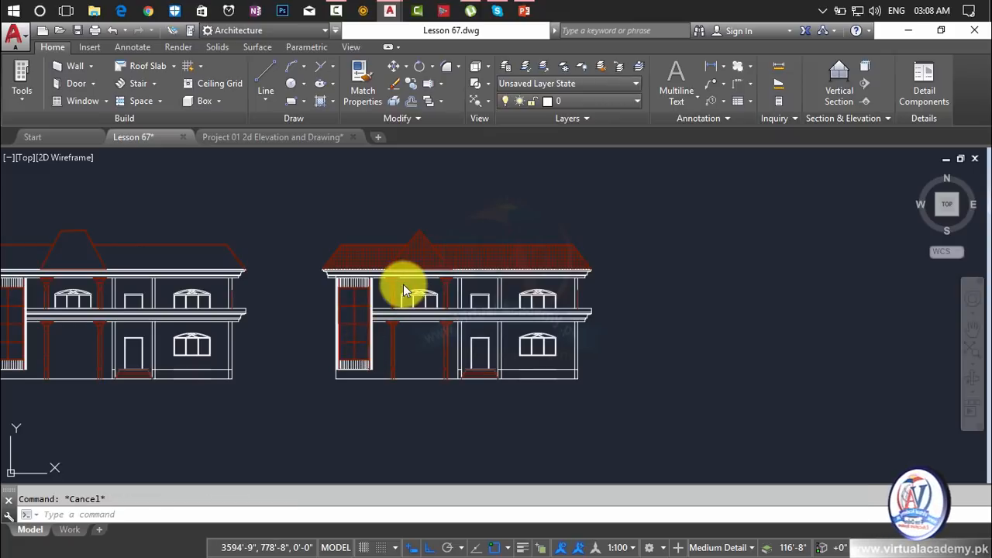
Start a hatch in the plinth panel below the ground-floor right window with the AR-CONC pattern and colour 8
type("h")
key("Return")
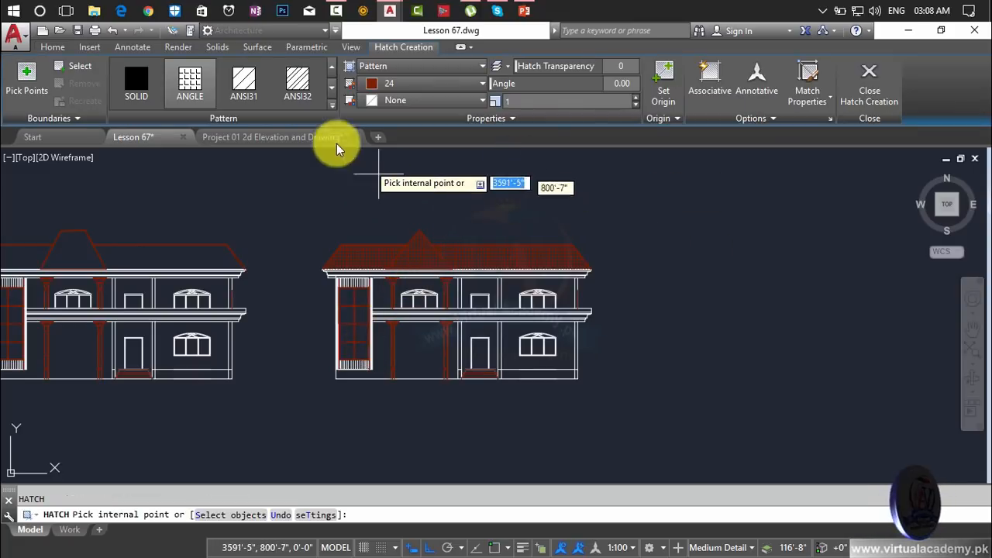
left_click(332, 102)
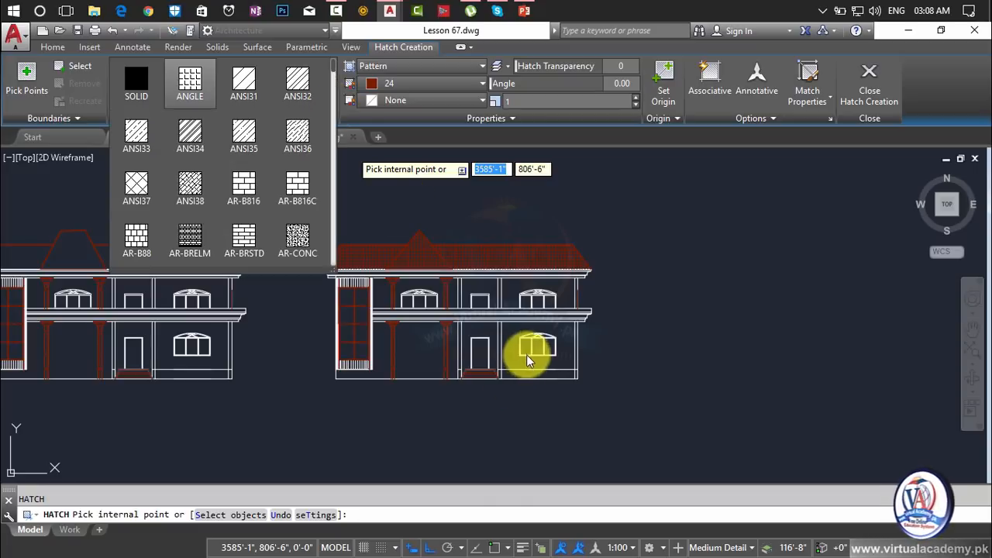
left_click(293, 231)
scroll(529, 380, "up", 5)
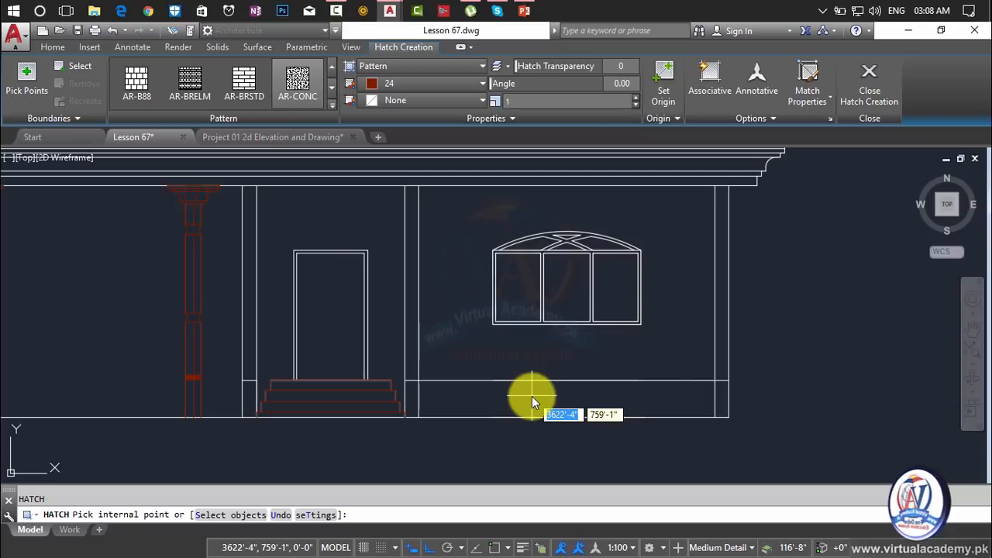
left_click(531, 398)
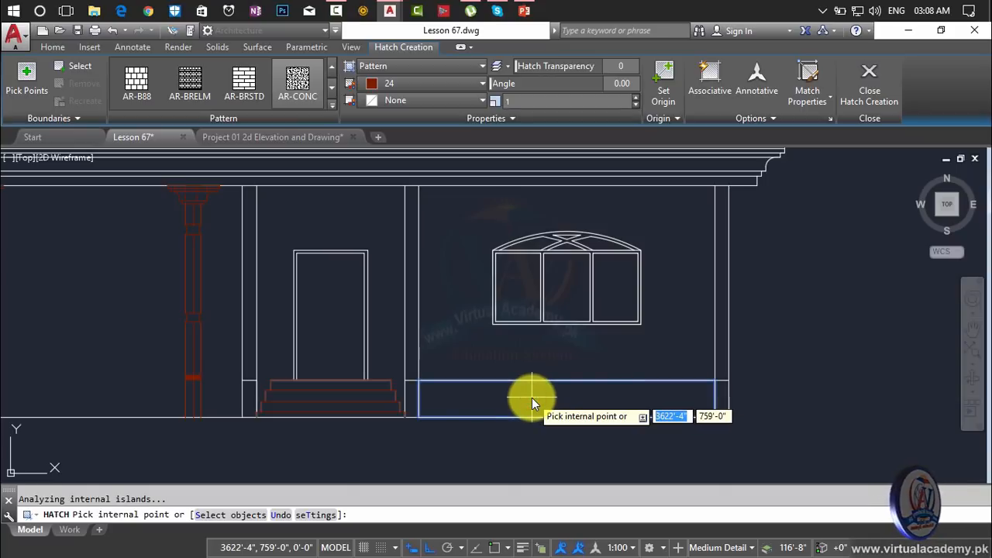
left_click(430, 84)
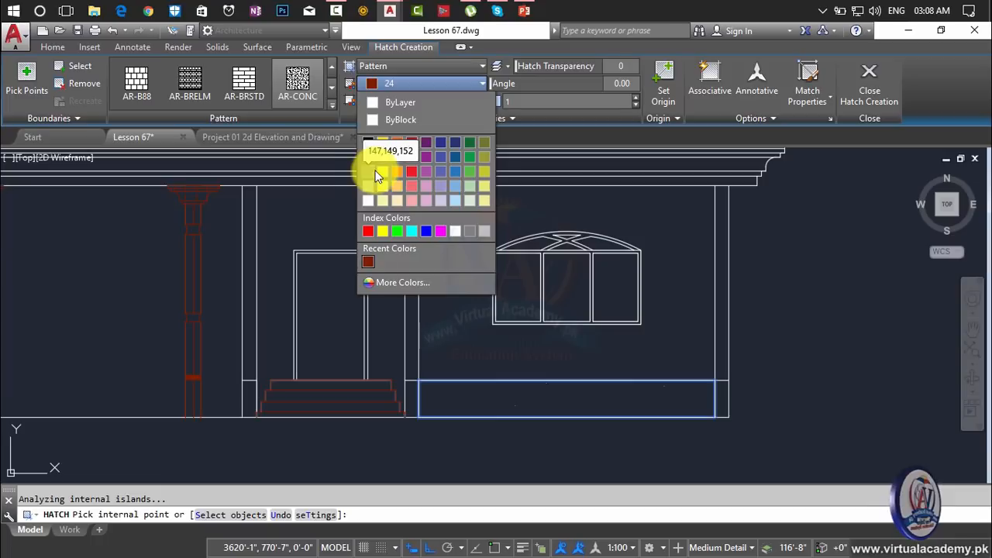
left_click(474, 232)
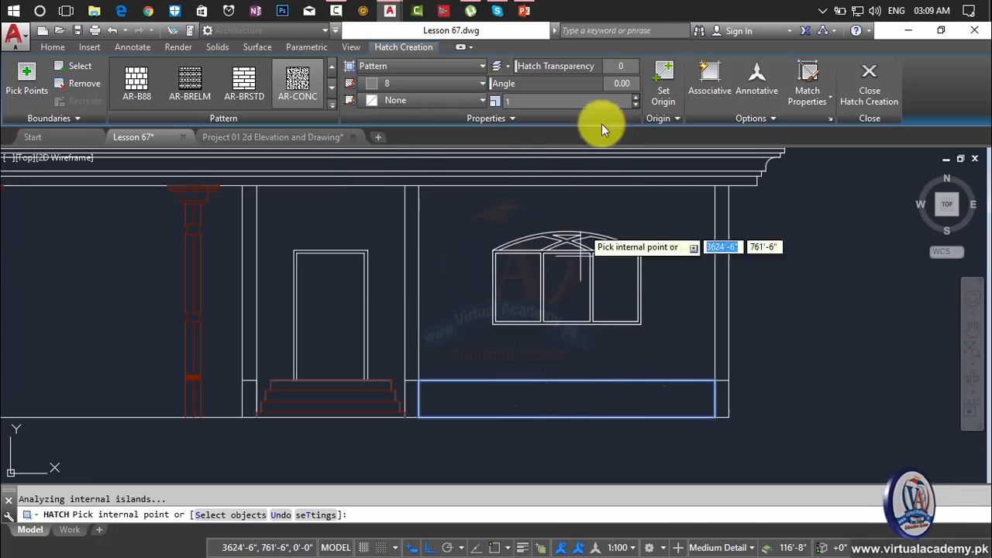
Try scales of 20 and 80 on the AR-CONC plinth hatch
left_click(532, 103)
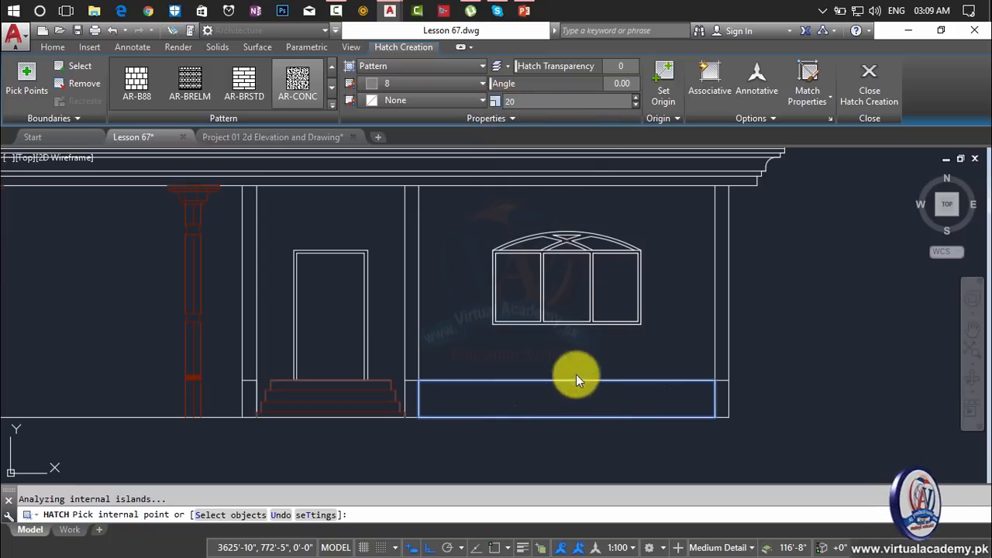
left_click(581, 400)
left_click(580, 399)
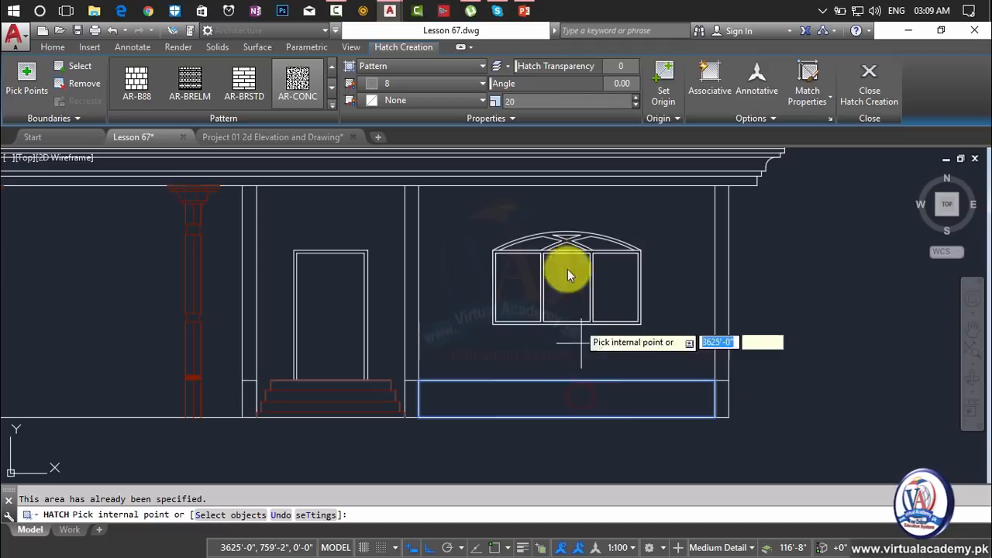
left_click(502, 102)
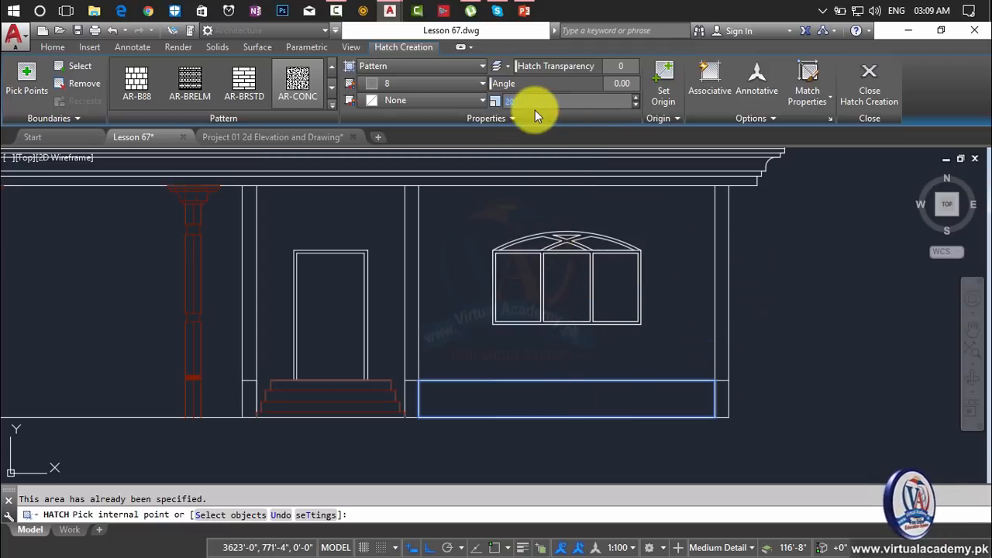
type("80")
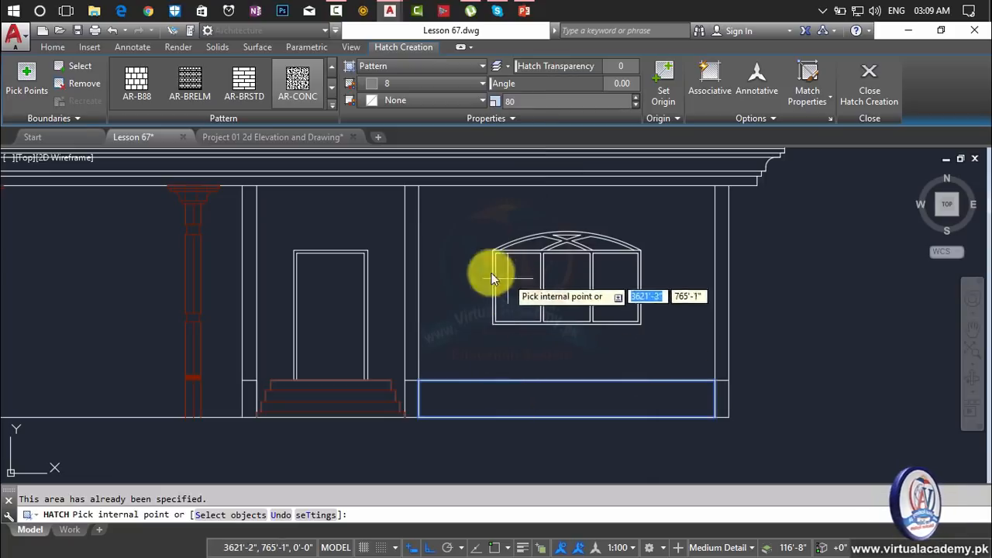
Change the plinth hatch pattern to BRICK and set its scale to 5
left_click(191, 91)
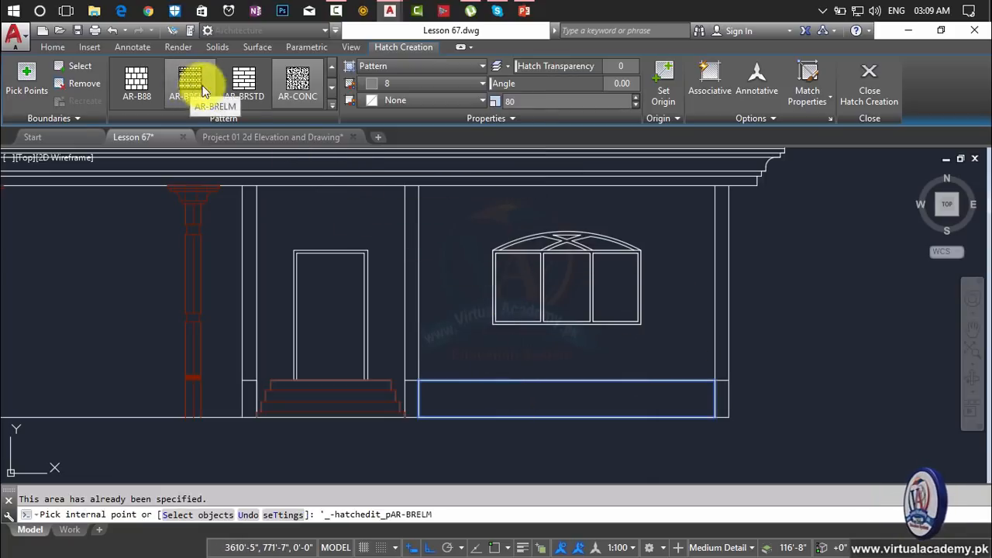
left_click(251, 92)
left_click(298, 89)
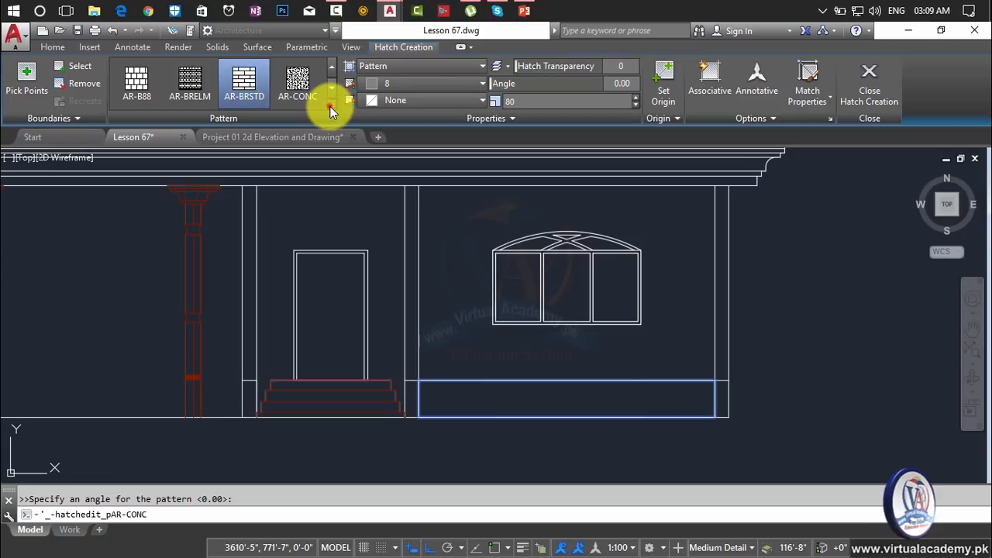
left_click(331, 108)
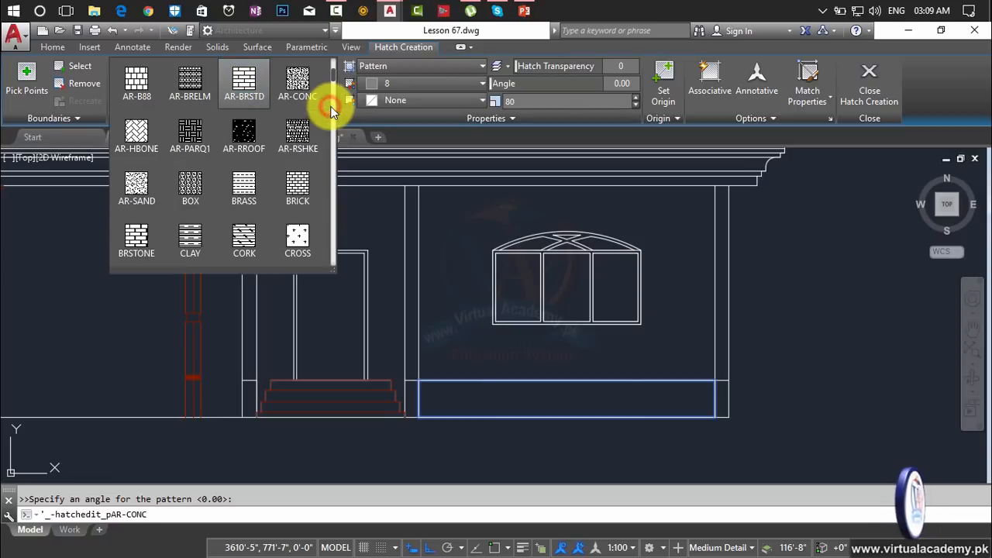
left_click(302, 190)
left_click(514, 103)
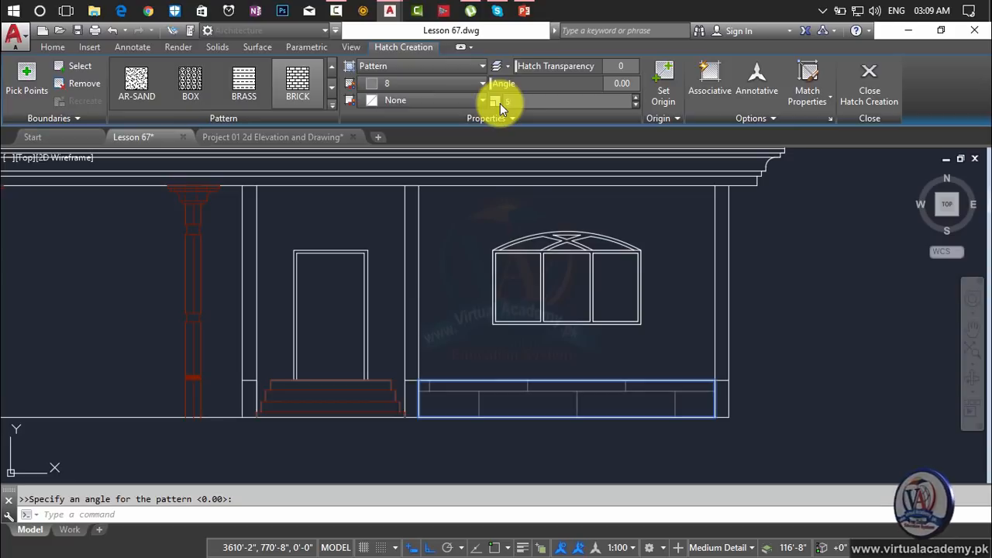
left_click(531, 101)
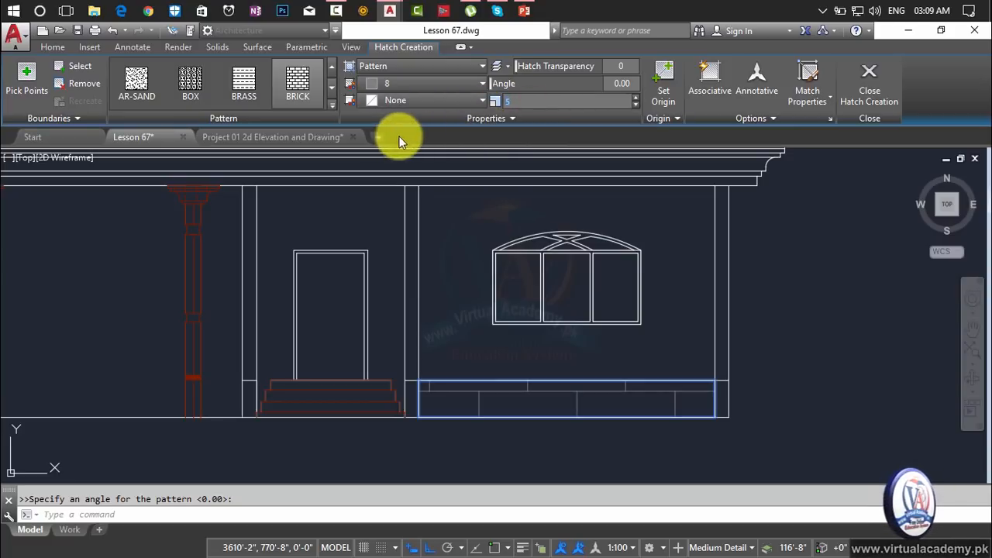
Preview alternative patterns on the plinth panel, from the brass, sand, roof and clay types to the brick and GENERAL sets
left_click(304, 98)
left_click(237, 97)
left_click(200, 86)
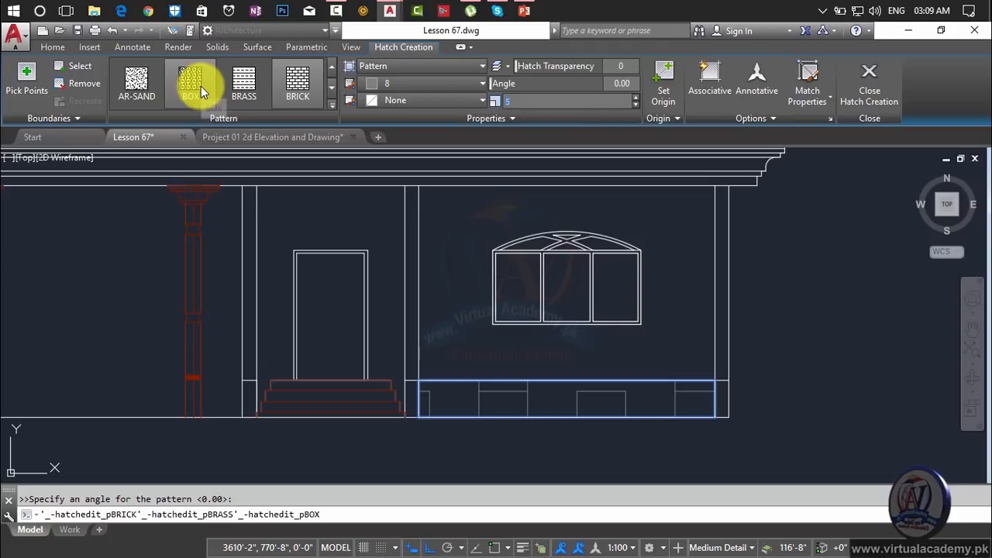
left_click(146, 85)
left_click(260, 108)
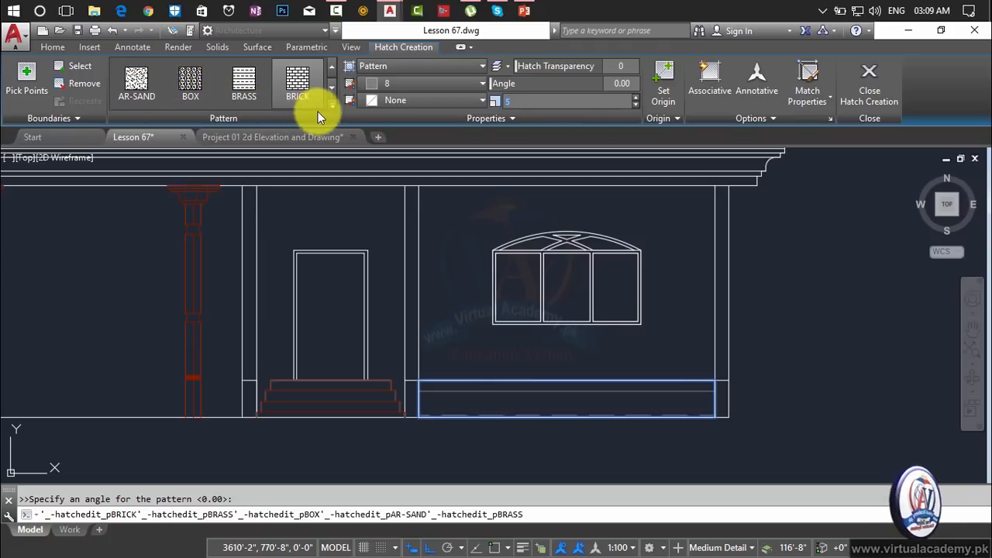
left_click(332, 105)
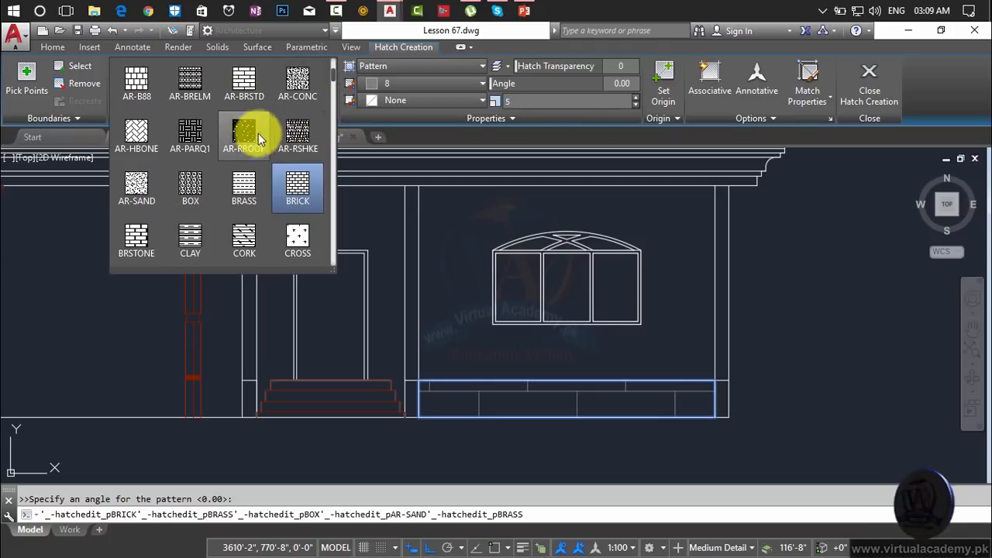
left_click(296, 95)
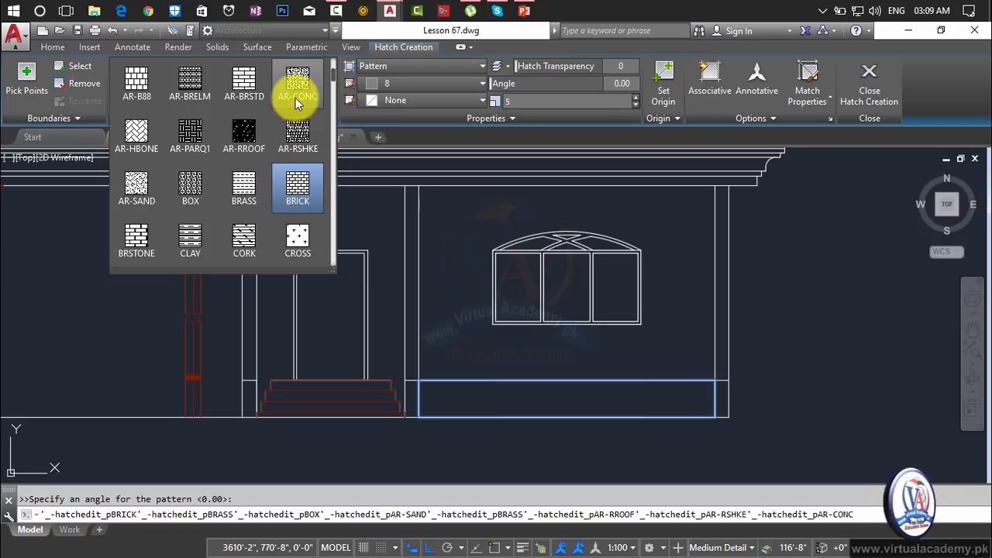
left_click(240, 85)
left_click(189, 86)
left_click(137, 84)
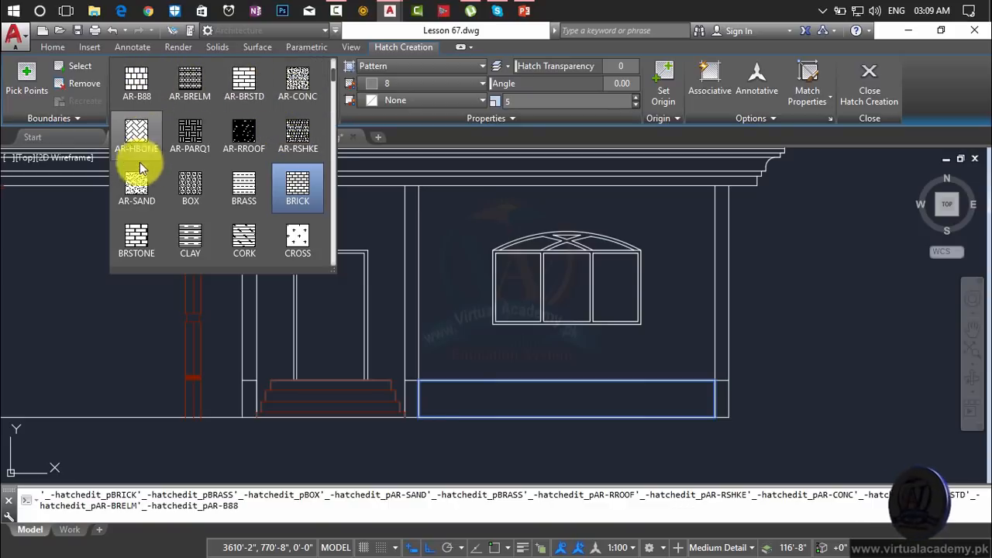
left_click(143, 236)
left_click(191, 242)
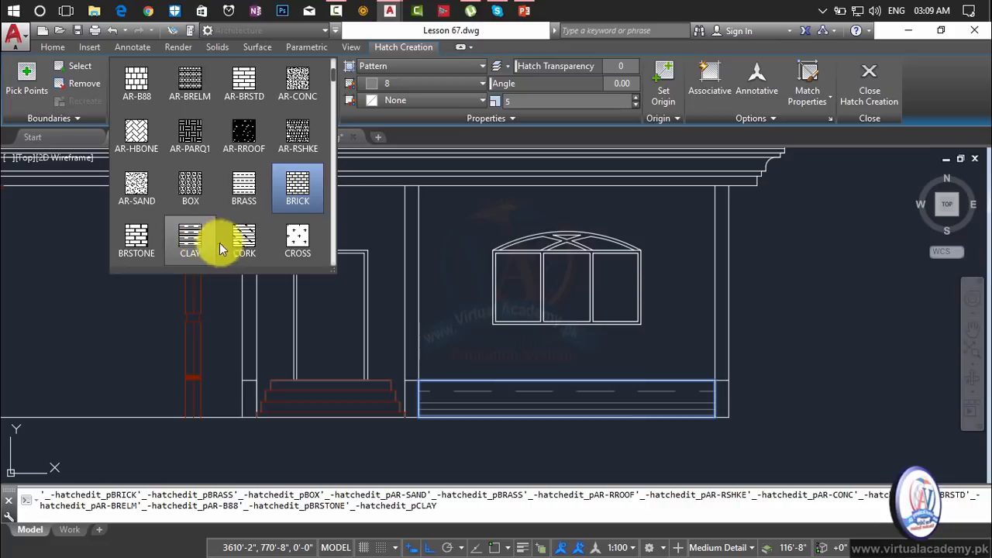
left_click(241, 242)
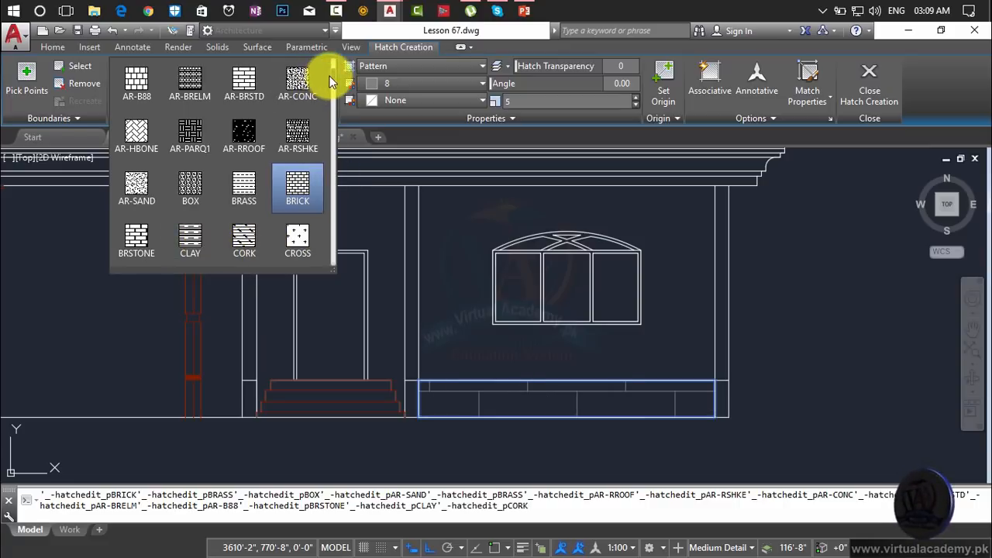
scroll(331, 76, "down", 10)
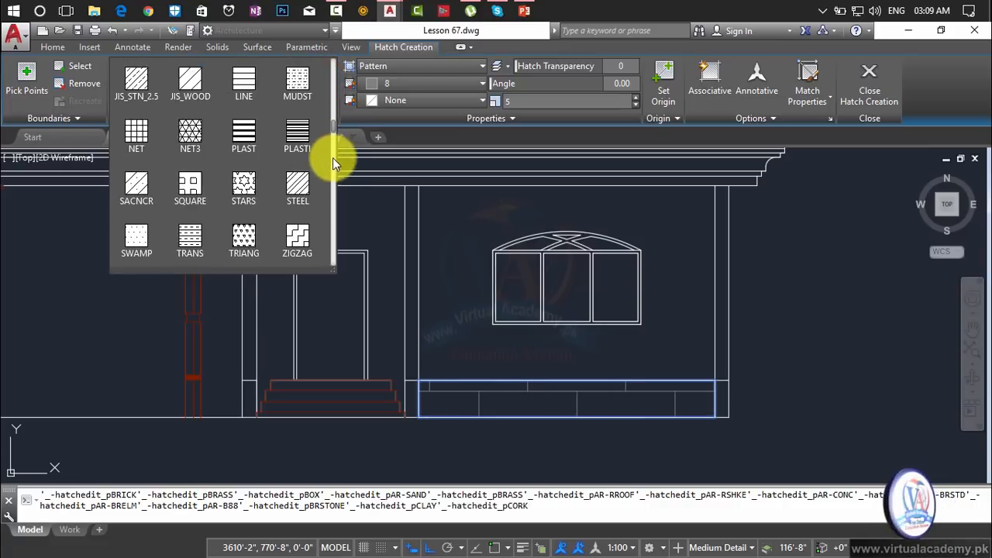
scroll(333, 162, "up", 10)
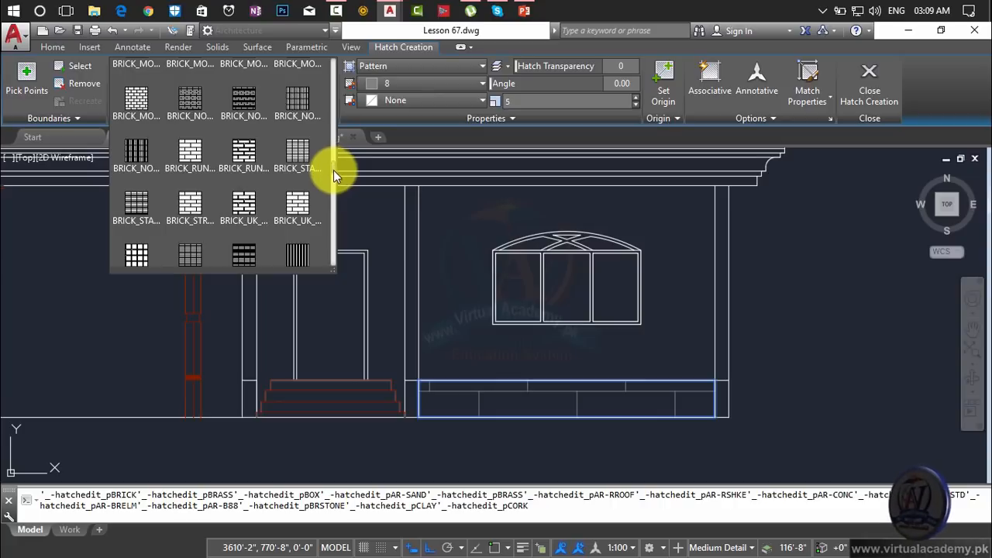
scroll(334, 178, "down", 5)
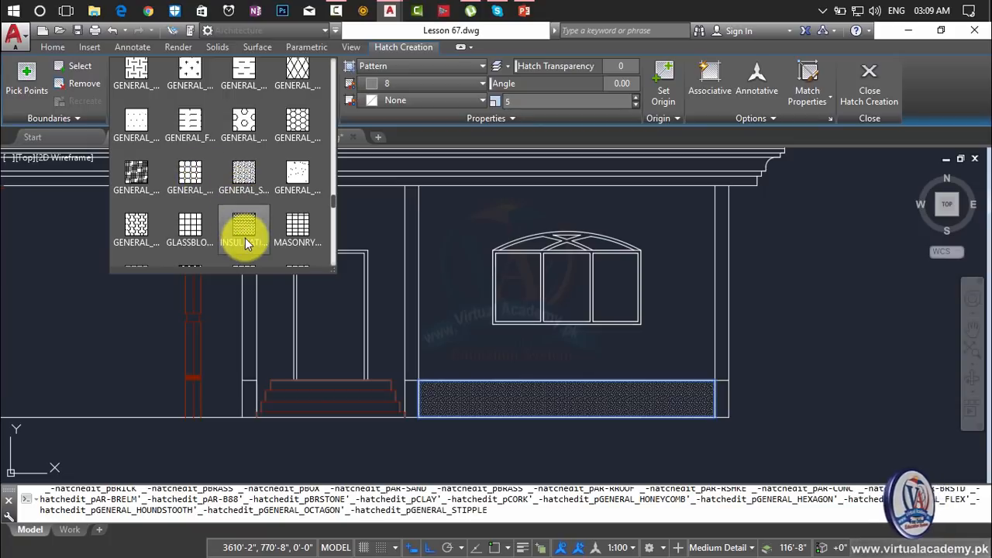
Apply the irregular-stone SITEWORK pattern to the plinth hatch and add the pillar bases at both ends of the panel
left_click_drag(334, 192, 334, 244)
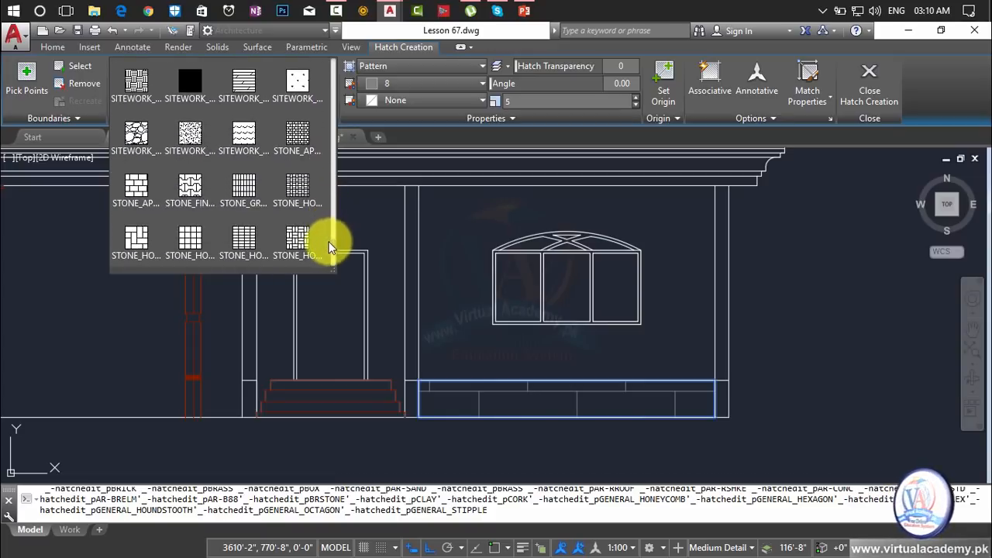
left_click(136, 140)
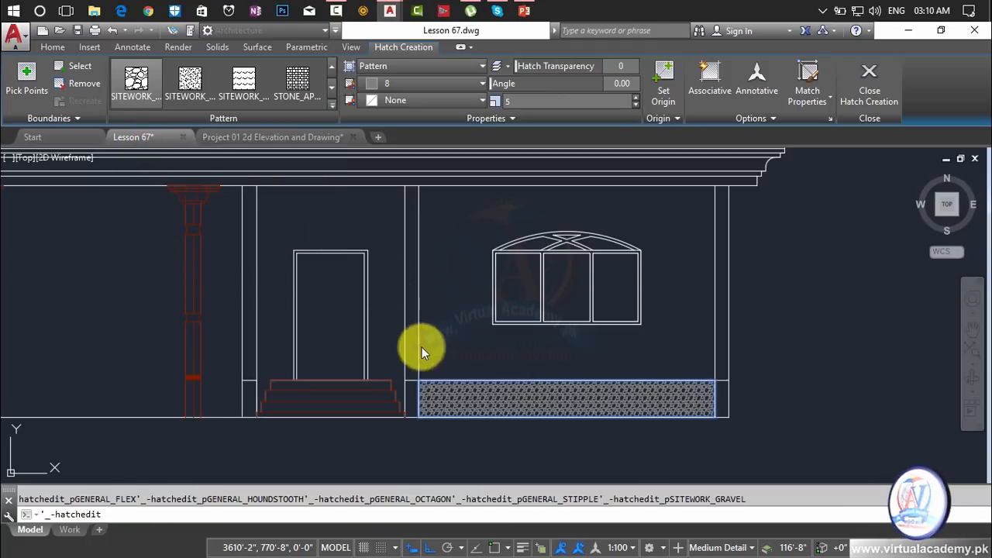
left_click(407, 402)
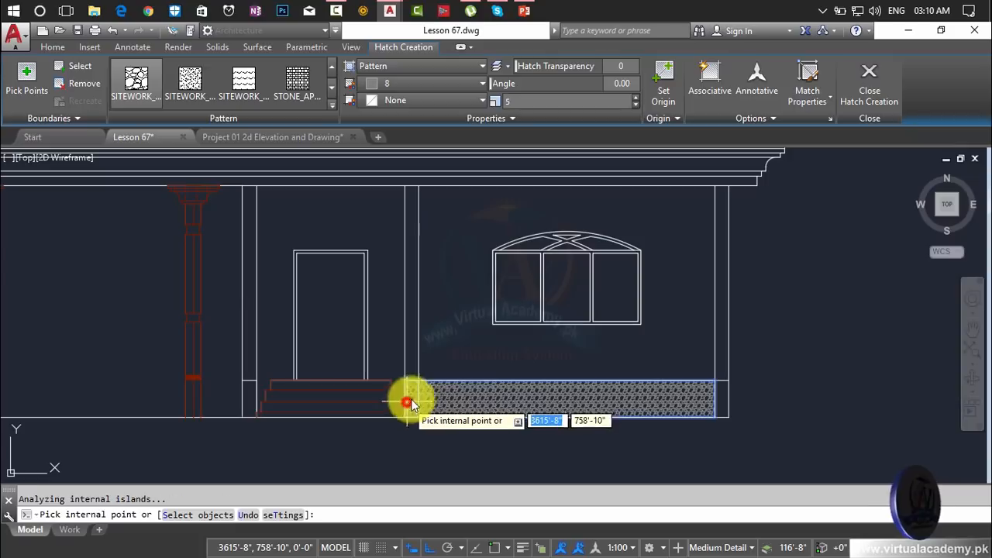
left_click(724, 406)
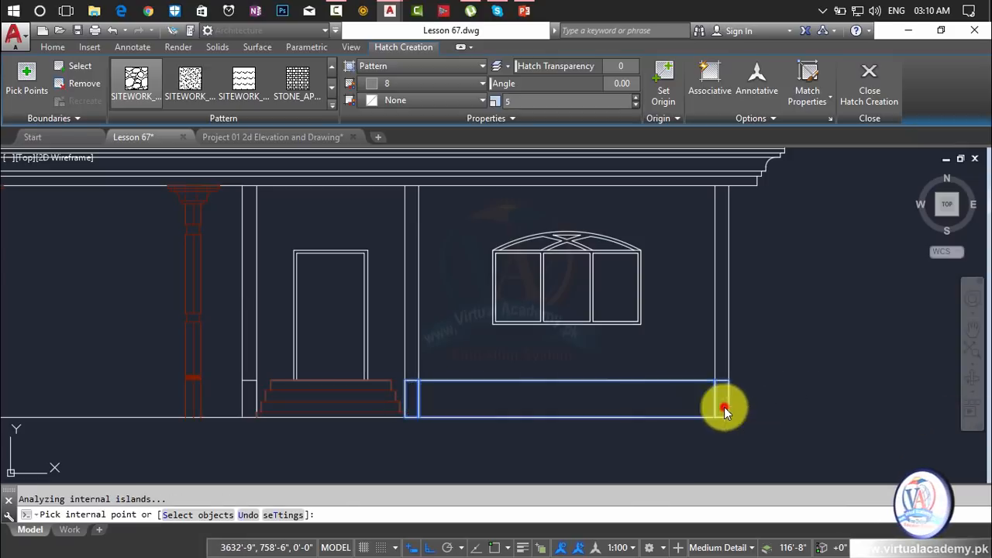
Add the bay between the right ground-floor column and the adjacent wall to the stone hatch and finish the hatch
left_click(214, 400)
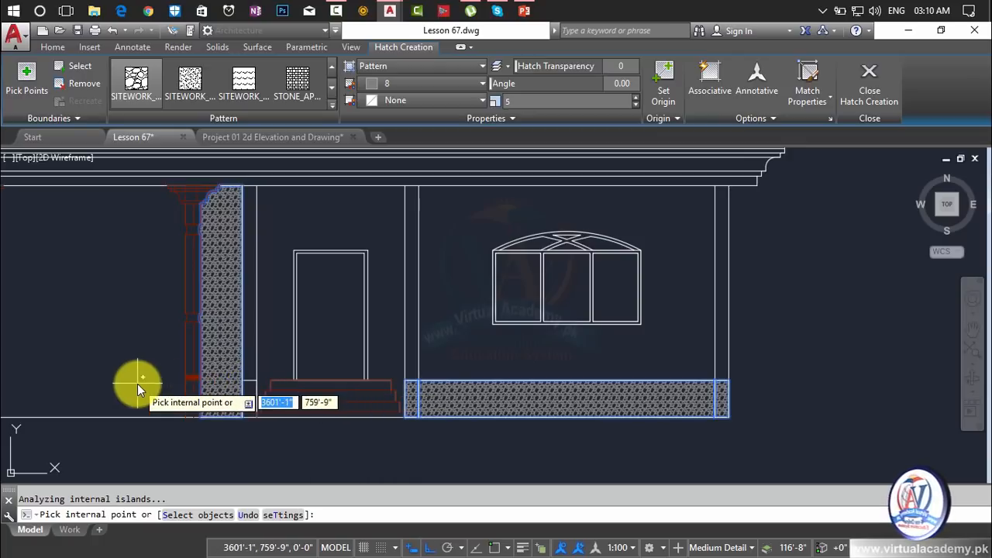
scroll(137, 382, "down", 4)
middle_click_drag(136, 381, 339, 354)
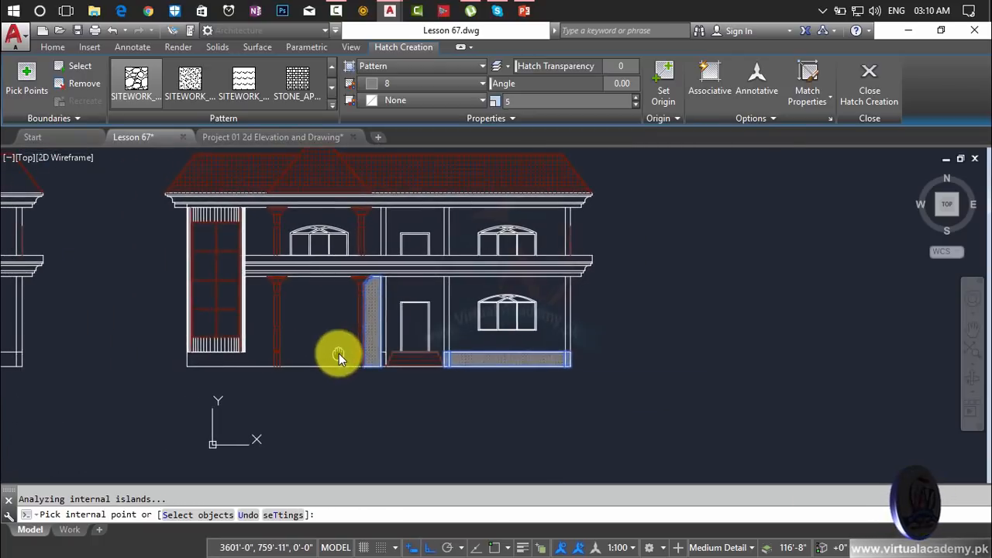
scroll(340, 352, "up", 5)
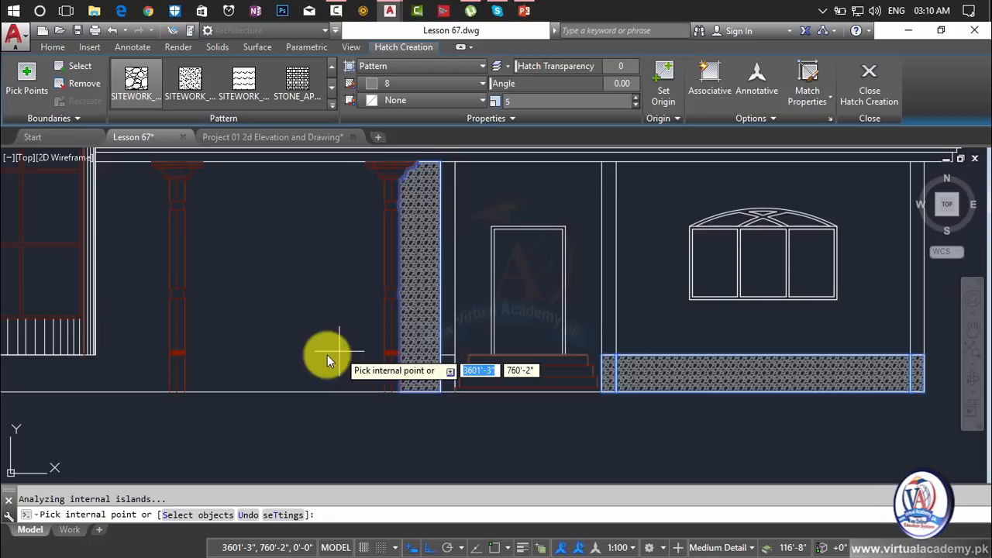
scroll(198, 378, "down", 5)
middle_click_drag(198, 377, 250, 366)
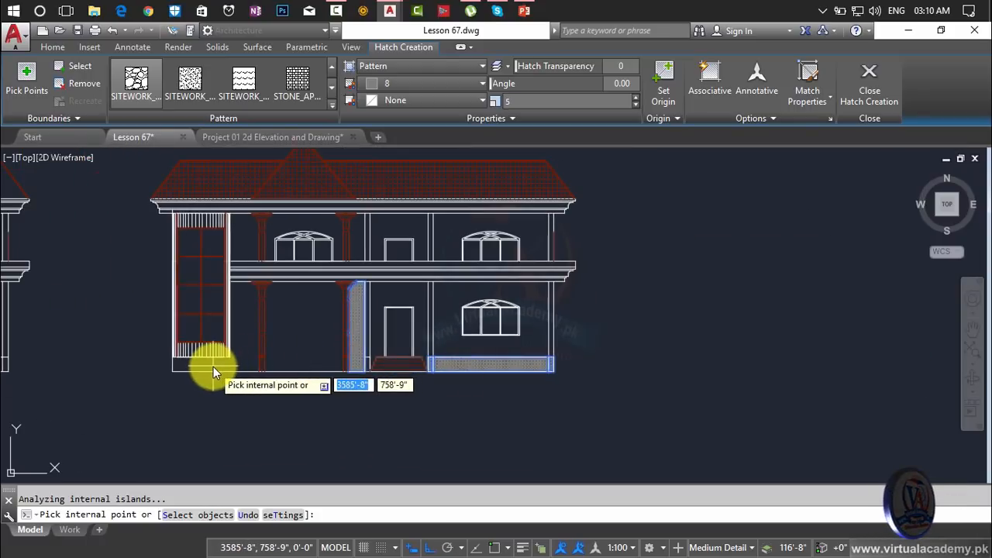
key("Escape")
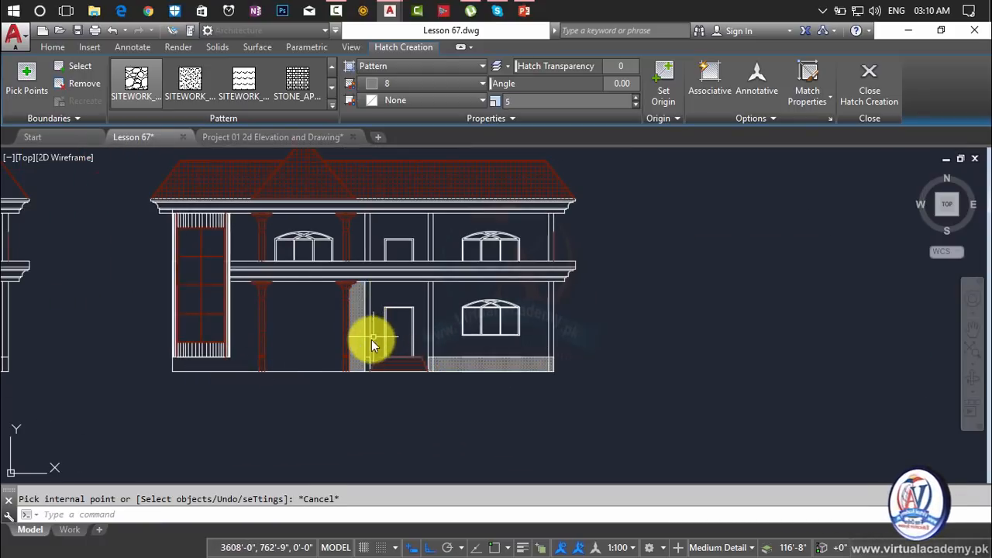
Delete the stone hatch that covers the plinth panel, the pillar bases and the bay beside the ground-floor column
left_click(357, 359)
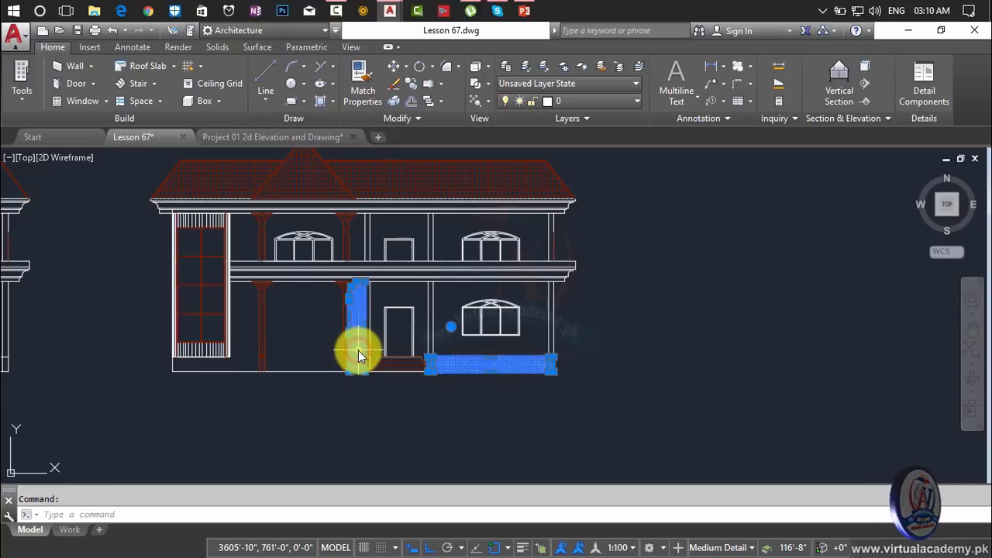
double_click(372, 339)
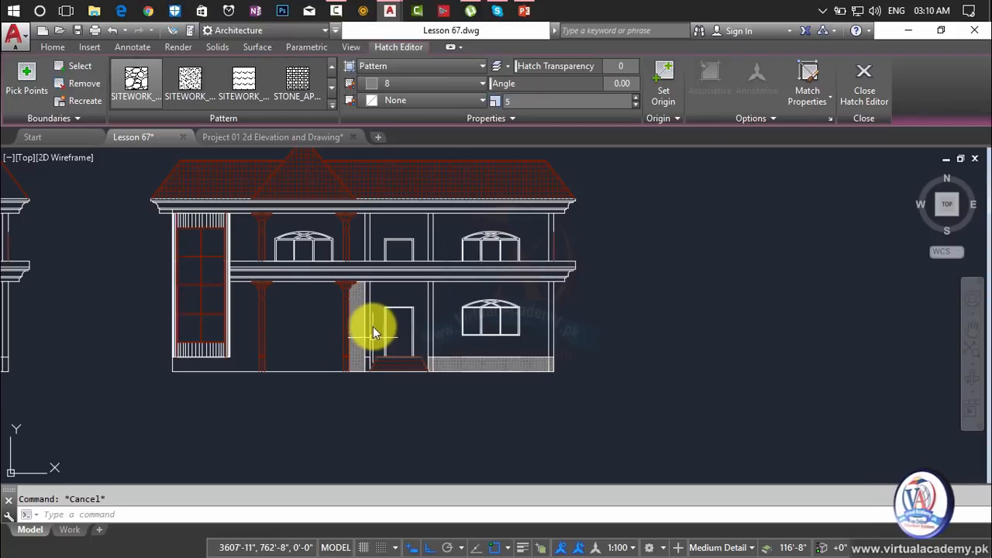
key("Escape")
scroll(356, 330, "up", 5)
left_click(347, 344)
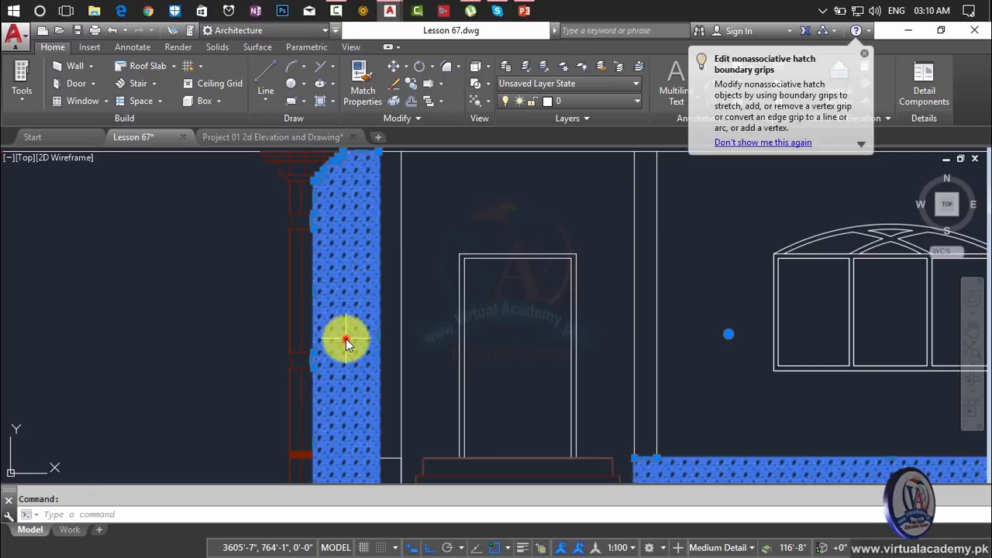
key("Delete")
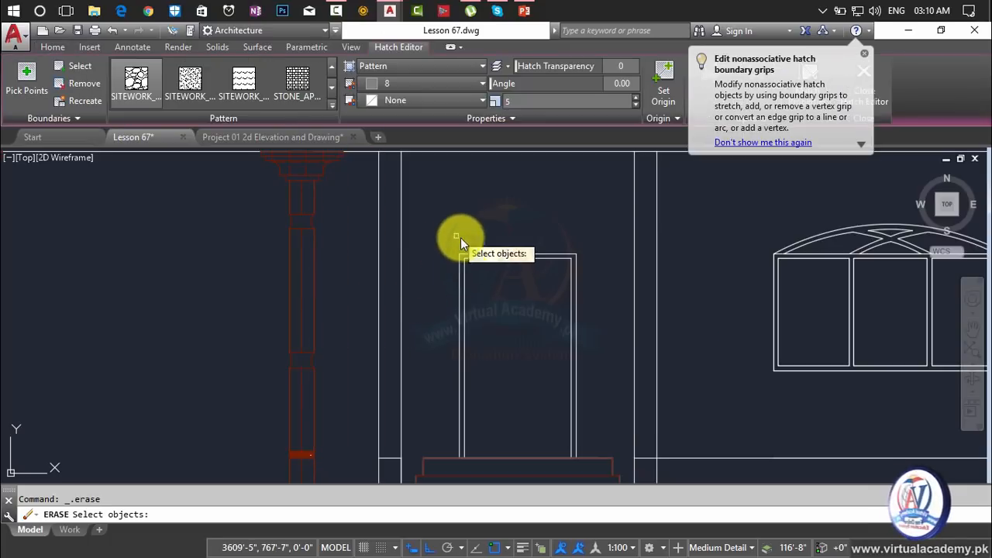
scroll(476, 284, "down", 2)
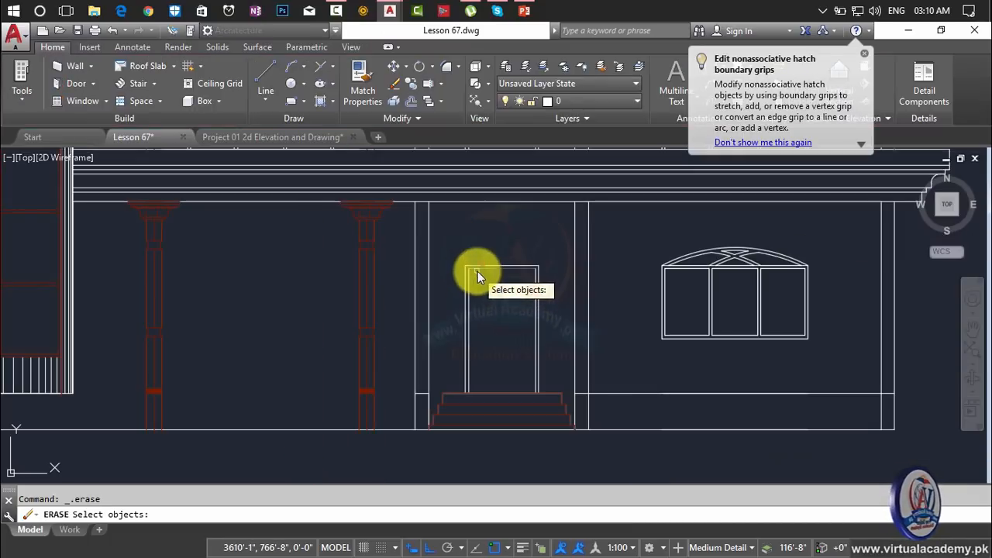
key("Escape")
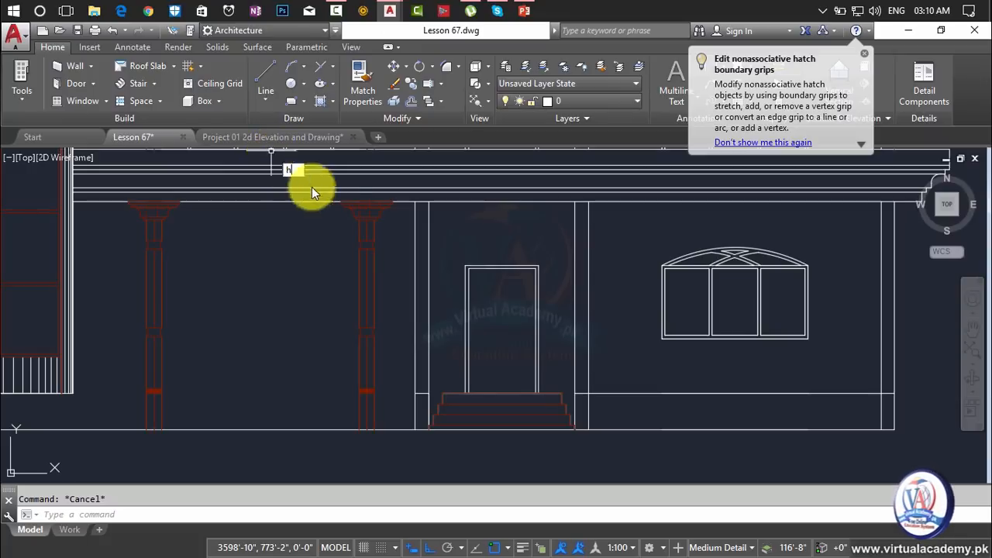
Hatch the plinth below the ground-floor window, its outer pillar base and the pillar base left of the entrance steps with the SITEWORK stone pattern
type("h")
key("Return")
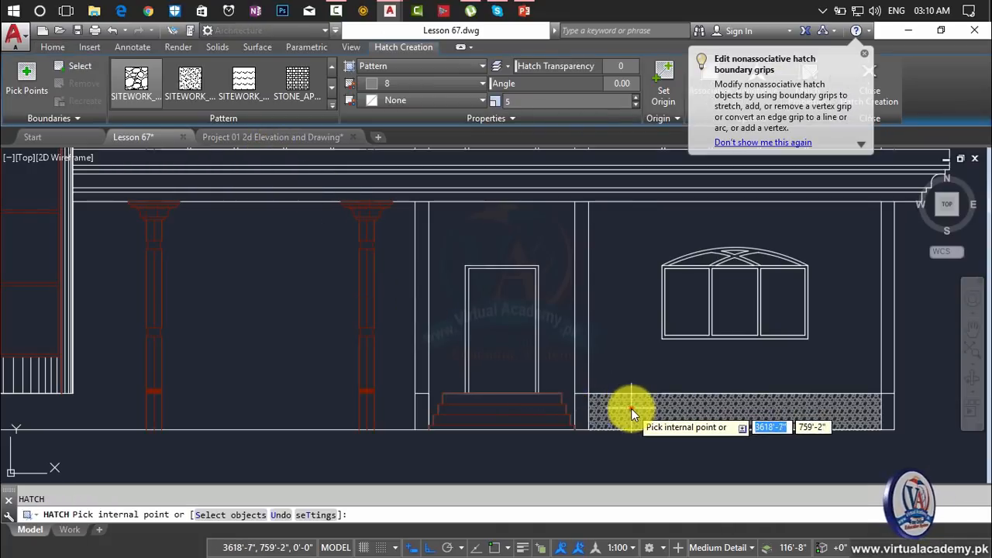
left_click(630, 411)
scroll(904, 414, "up", 4)
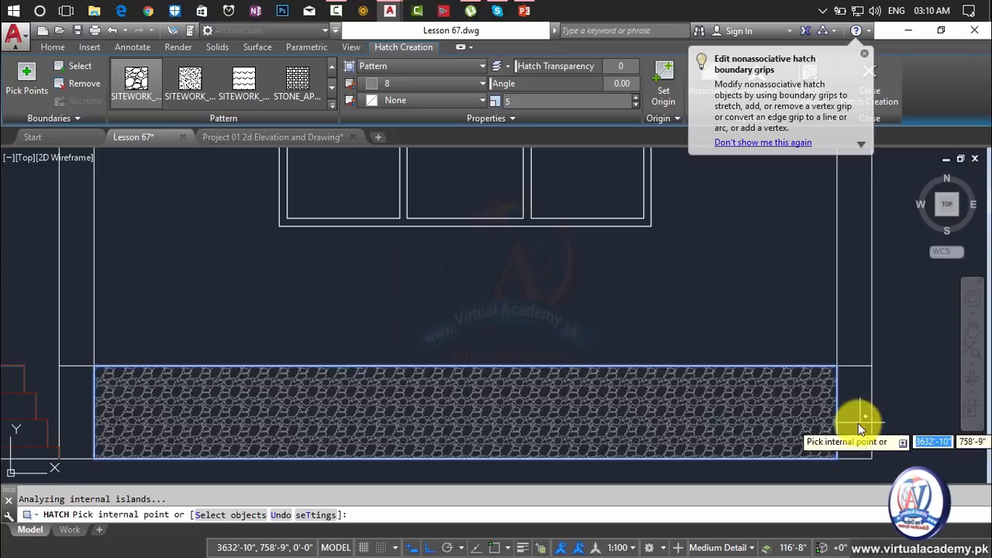
left_click(857, 423)
scroll(945, 401, "down", 3)
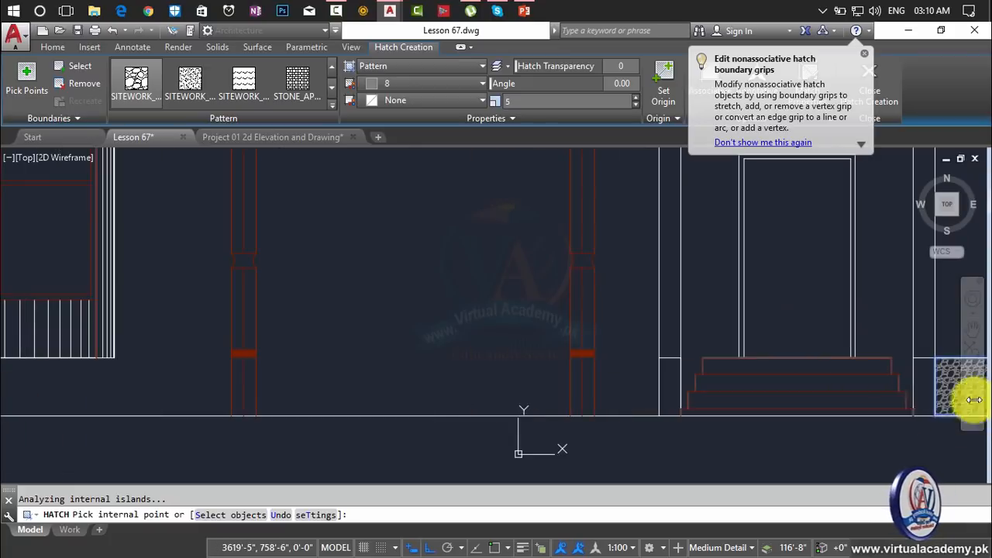
left_click(677, 391)
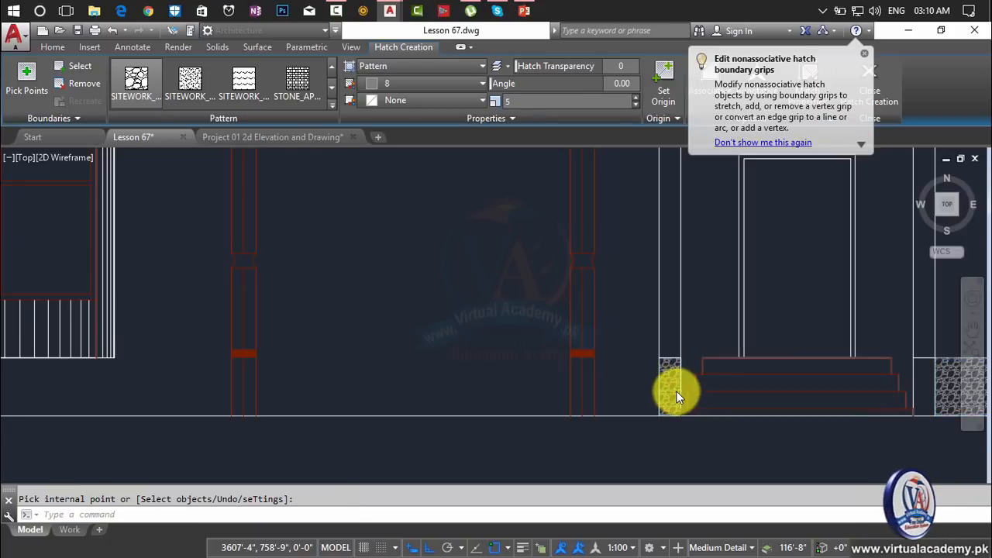
key("Return")
Hatch the pillar base right of the entrance steps with the same SITEWORK stone pattern
scroll(622, 403, "down", 4)
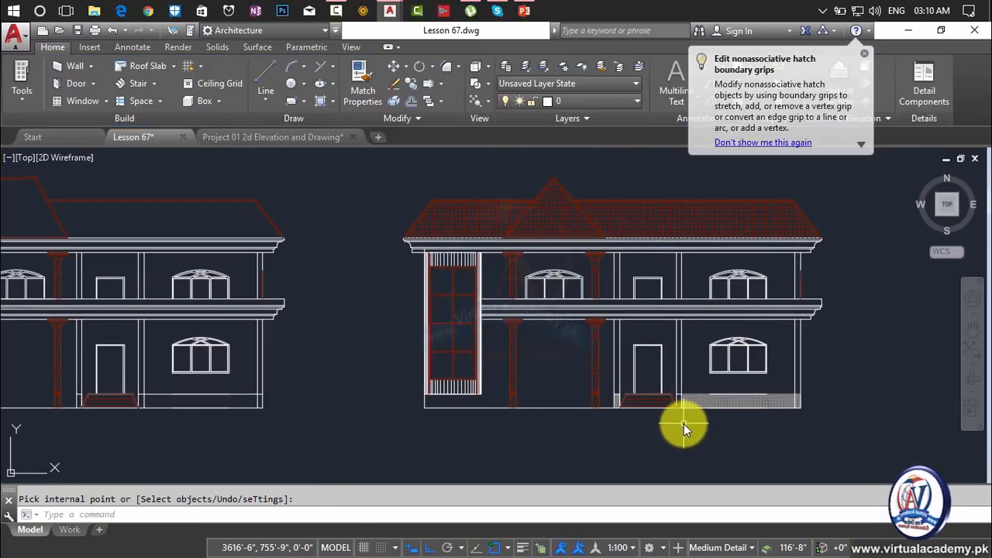
scroll(680, 403, "up", 5)
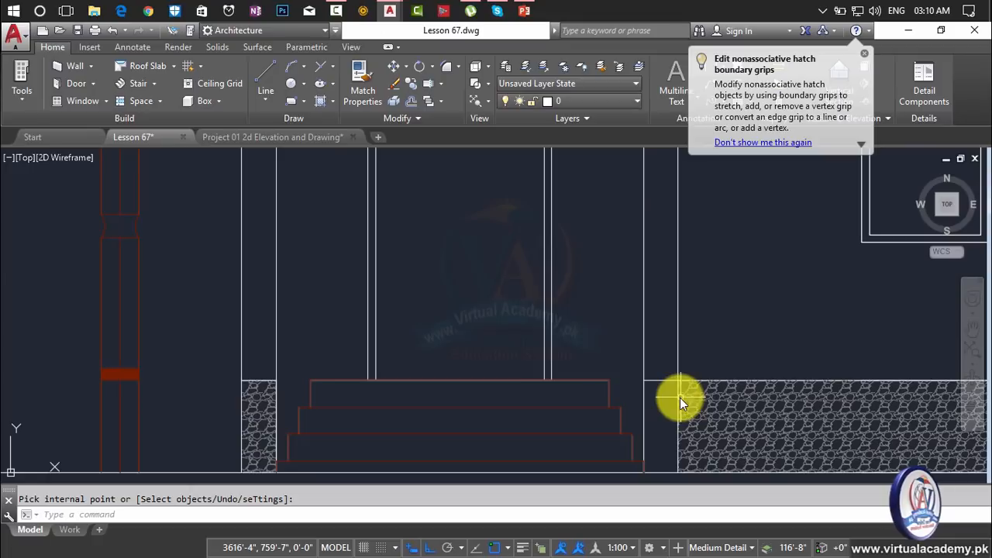
key("Return")
left_click(653, 420)
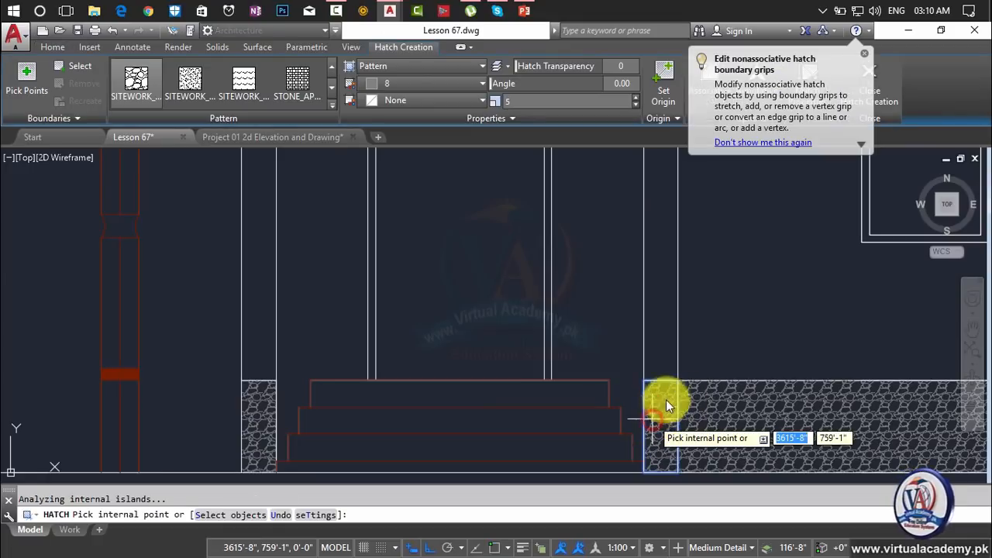
key("Return")
Draw a horizontal line from the lower right corner of the tall glazed bay to the left column at plinth height
scroll(690, 375, "down", 5)
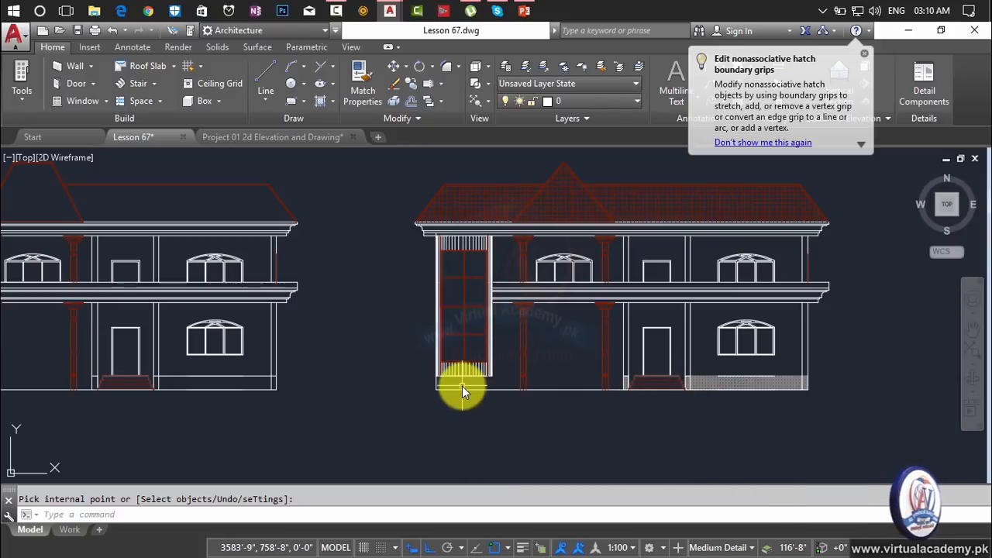
scroll(474, 380, "up", 6)
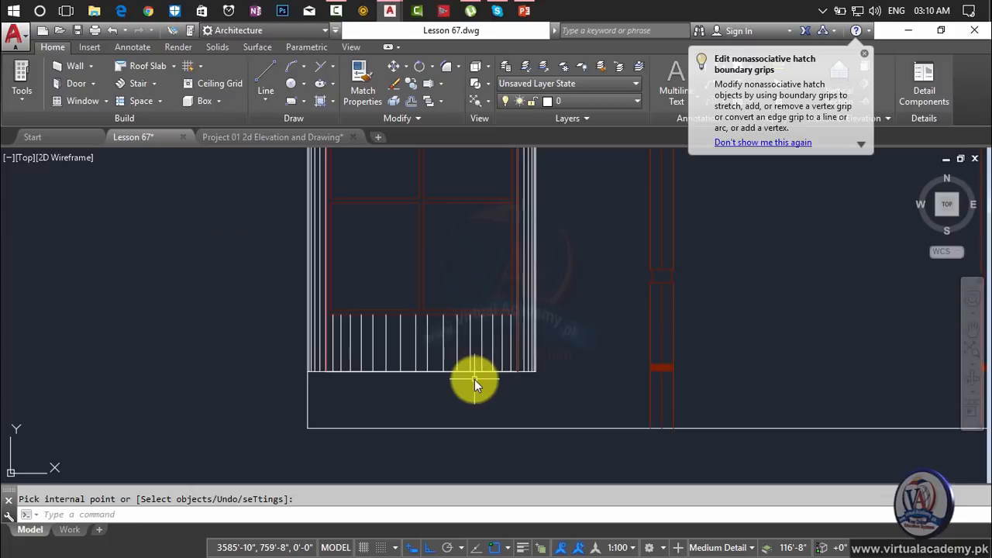
type("l")
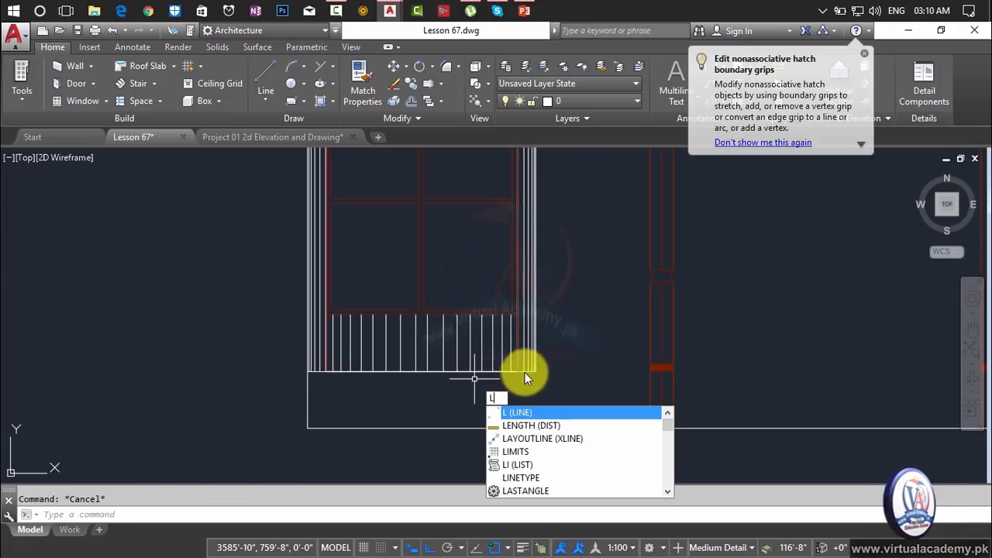
key("Return")
left_click(535, 371)
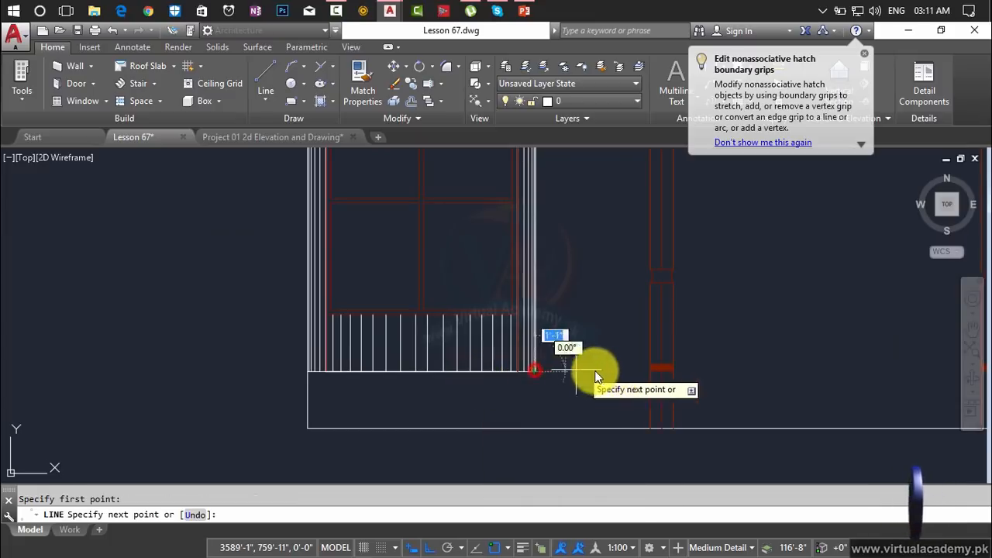
left_click(650, 372)
key("Return")
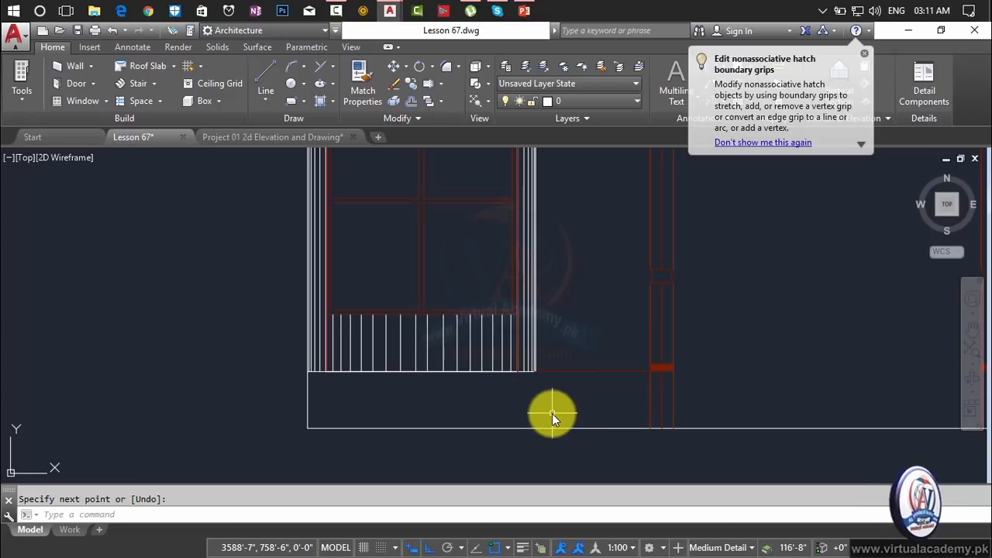
Hatch the plinth strip from below the glazed bay to the left column with stone and try adding the opening between the columns
type("h")
key("Return")
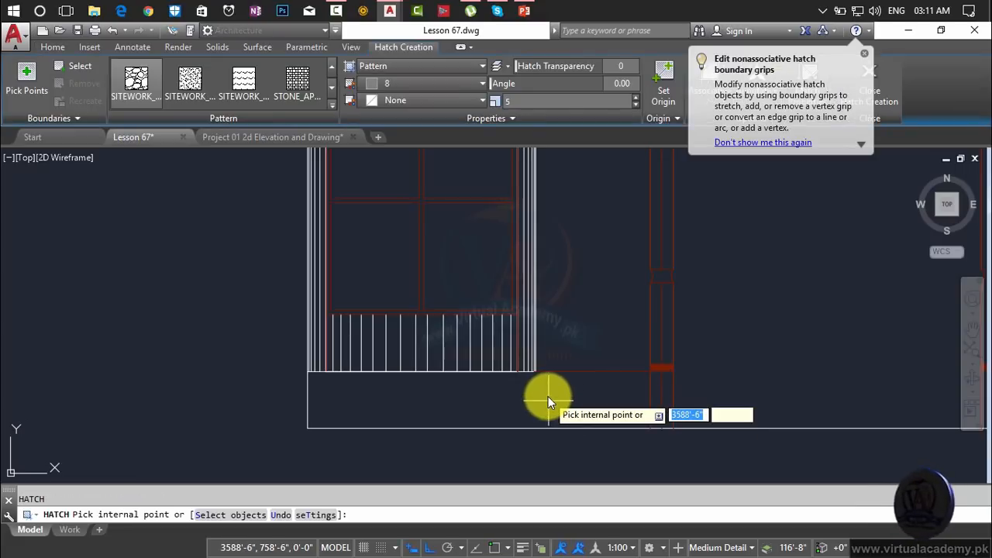
left_click(548, 396)
scroll(422, 377, "down", 2)
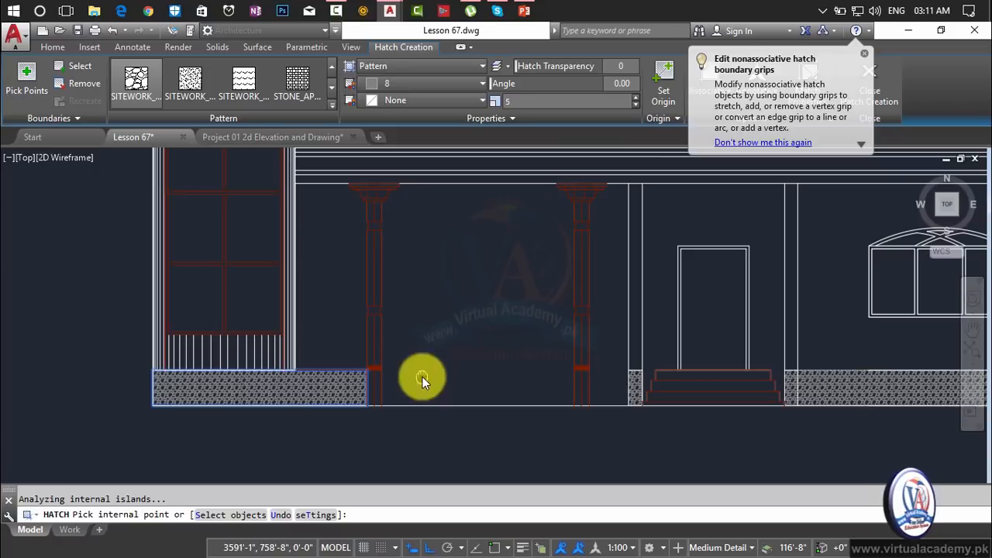
left_click(533, 383)
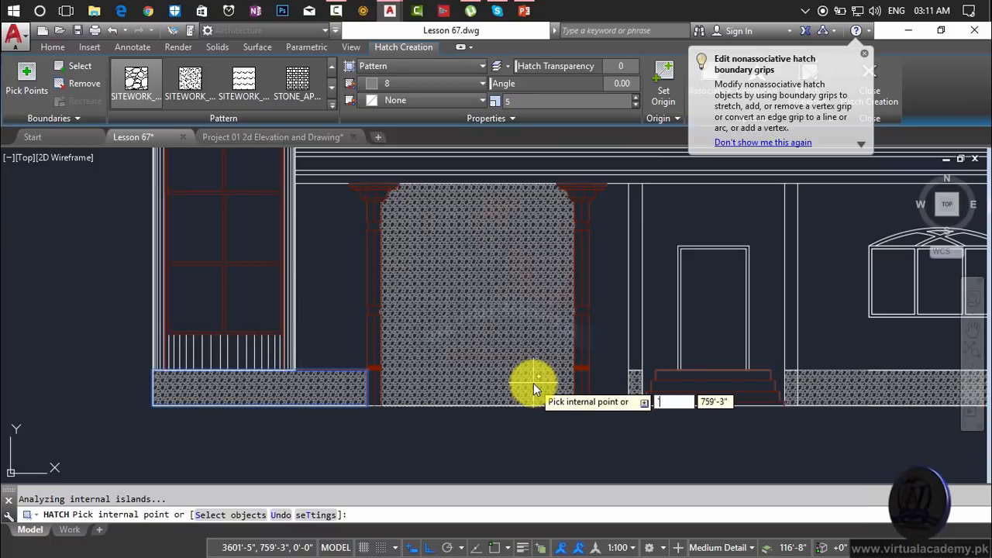
key("Escape")
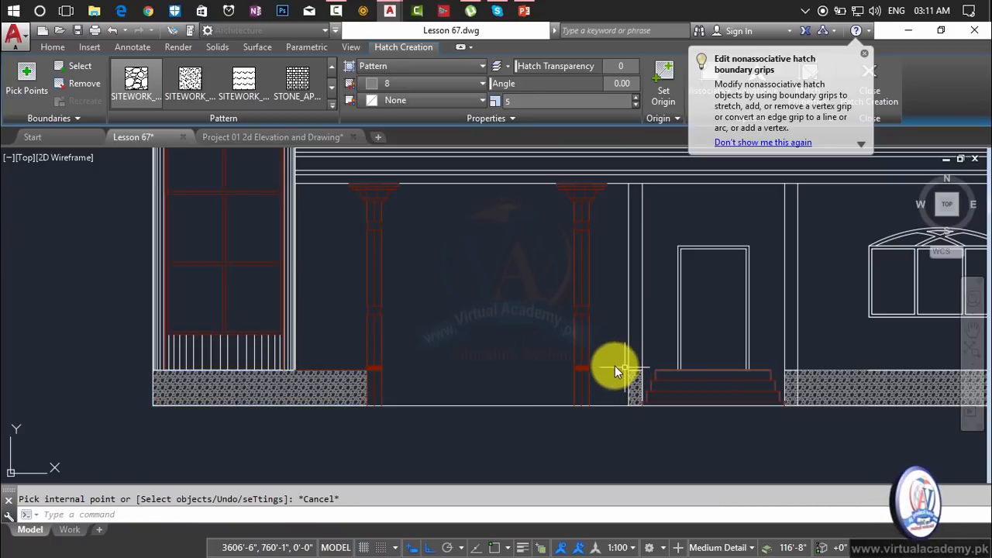
Draw a horizontal line at plinth height from the pillar left of the entrance steps to the right column
type("l")
key("Return")
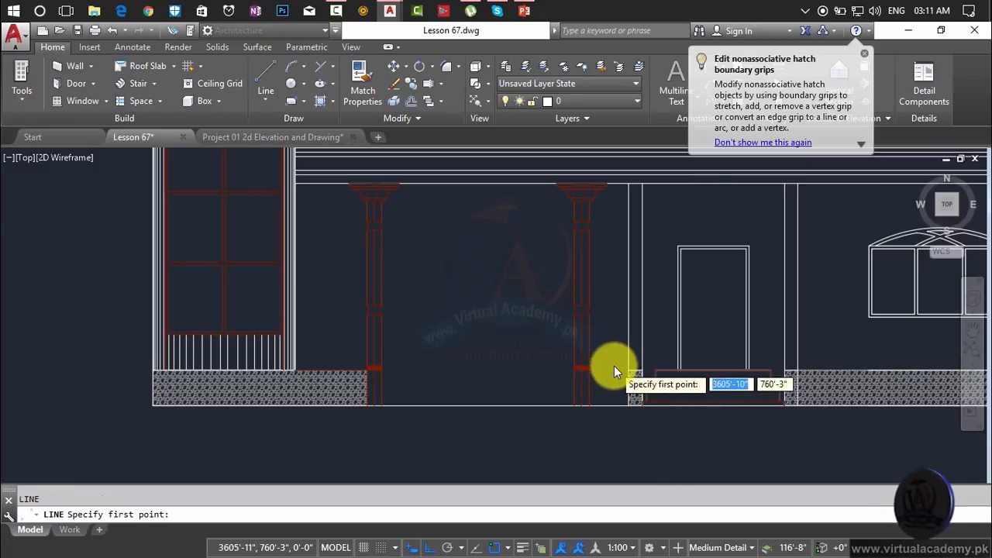
scroll(620, 376, "up", 4)
left_click(699, 405)
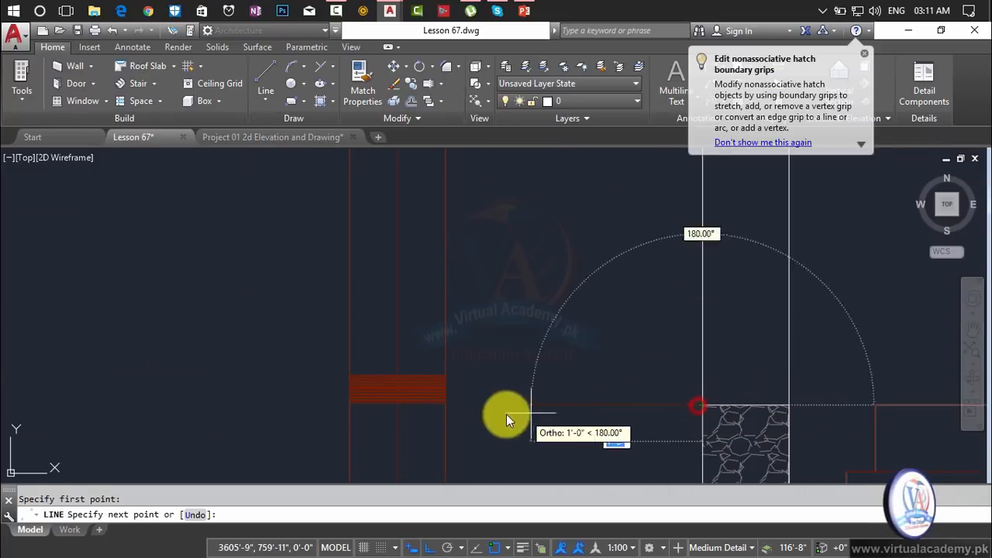
left_click(346, 405)
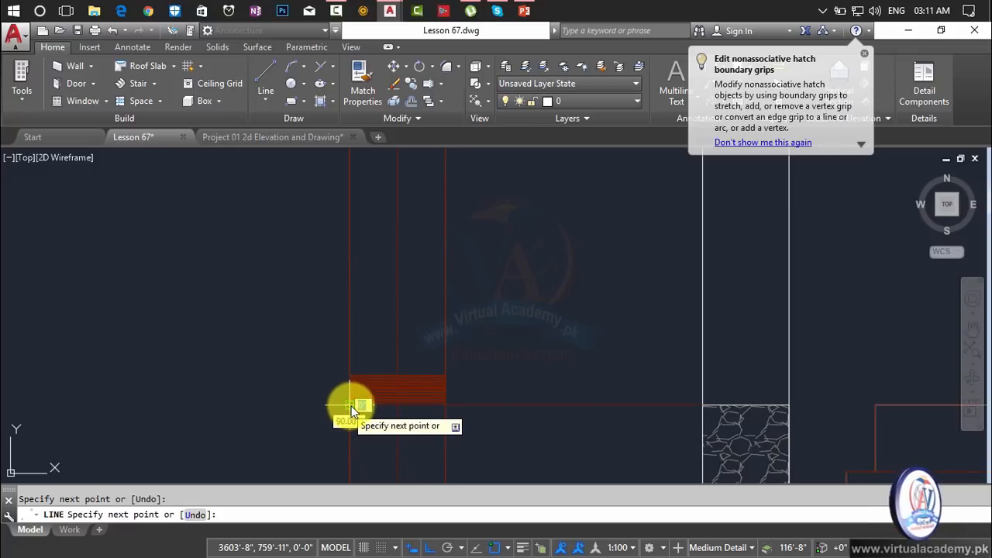
key("Return")
Extend the plinth top line from the left entrance pillar over to the top step and on to the pillar beyond the steps
scroll(681, 418, "down", 4)
middle_click_drag(677, 418, 571, 348)
key("Return")
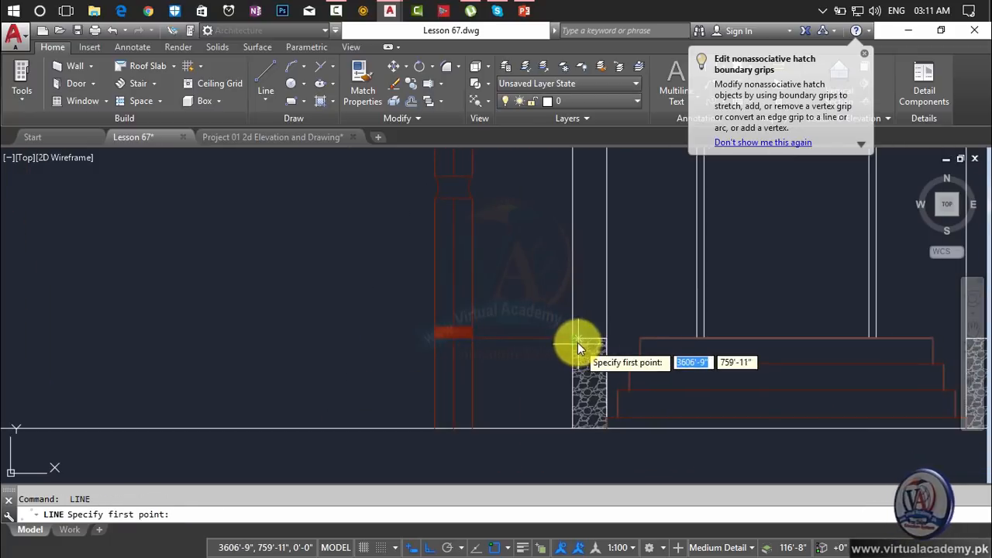
left_click(580, 339)
left_click(639, 339)
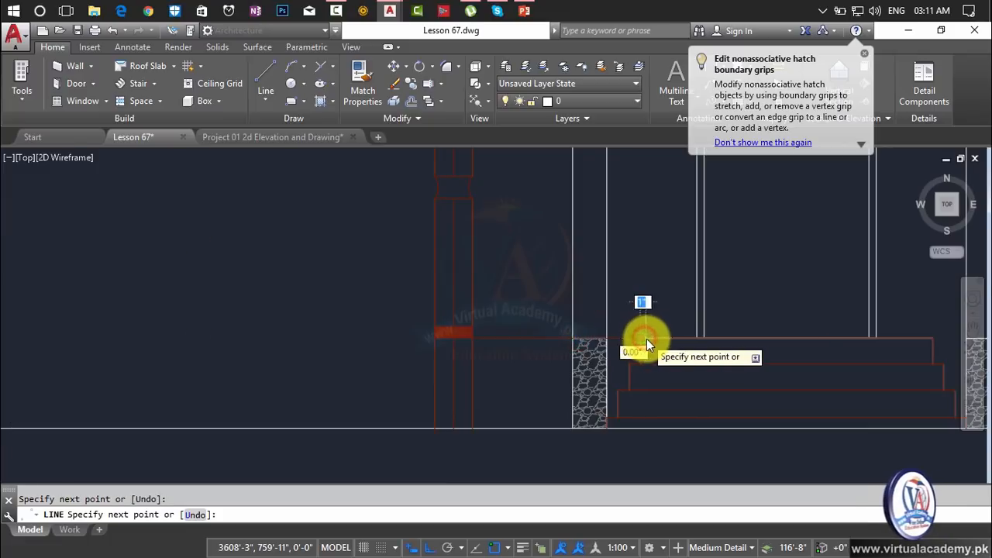
scroll(587, 339, "down", 3)
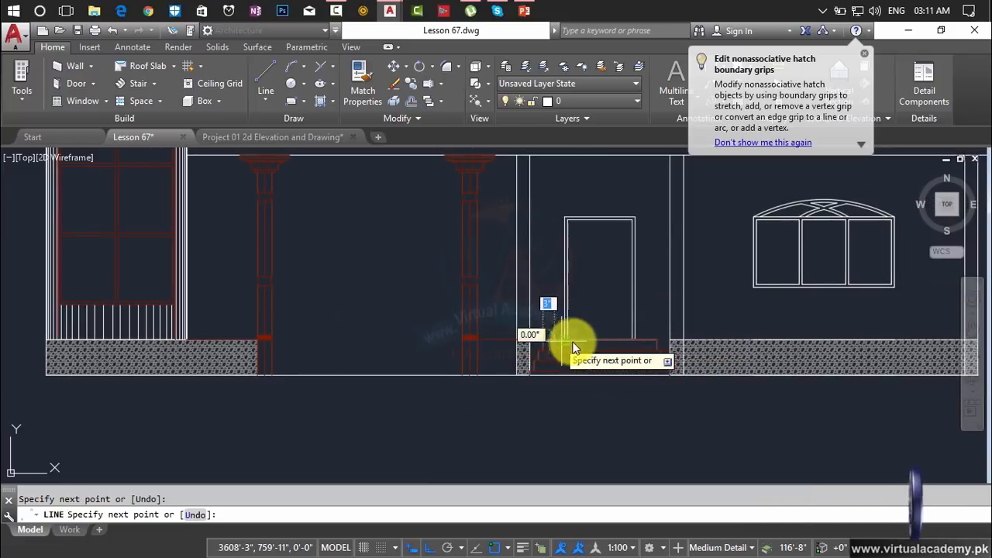
left_click(675, 338)
key("Escape")
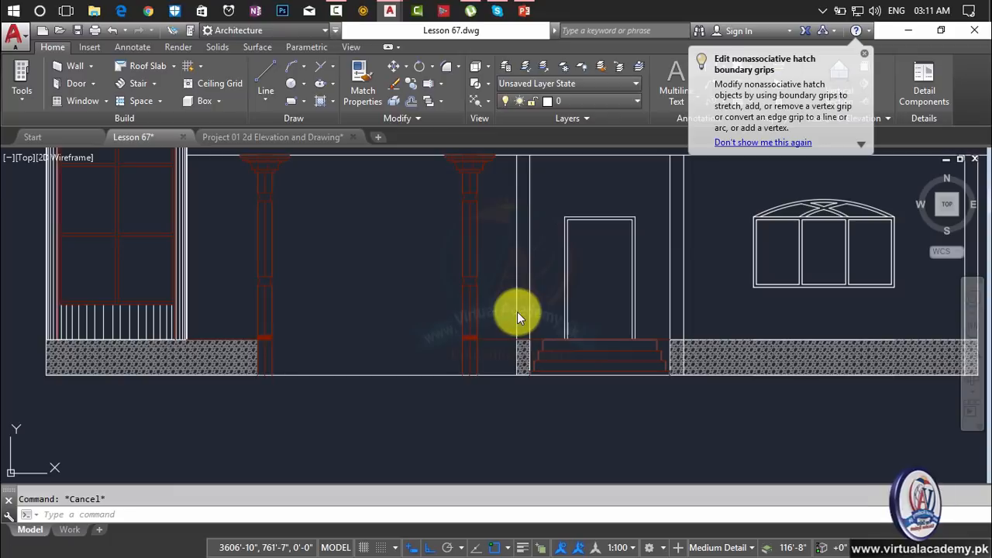
Hatch the plinth between the right column and the entrance pillar and the gaps on both sides of the steps with stone
type("h")
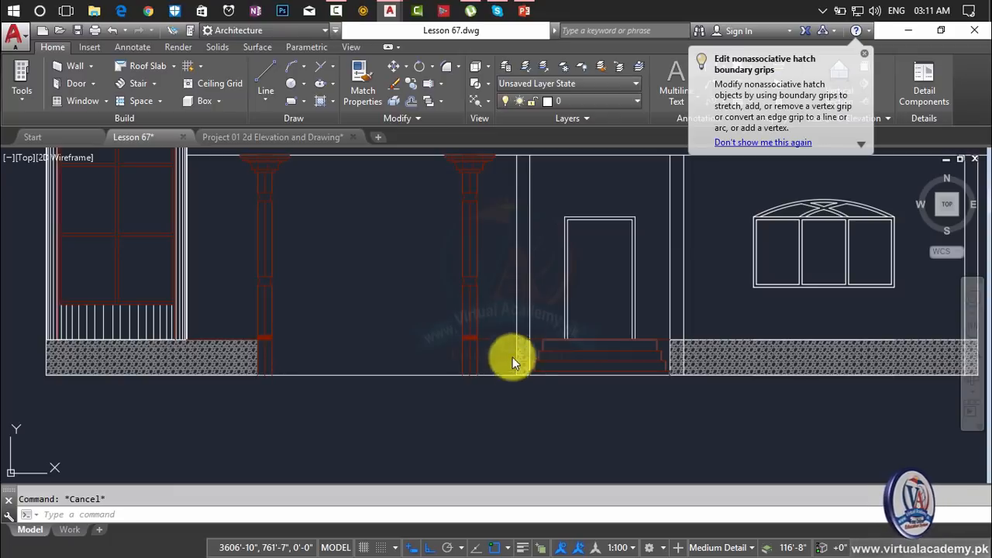
key("Return")
left_click(495, 364)
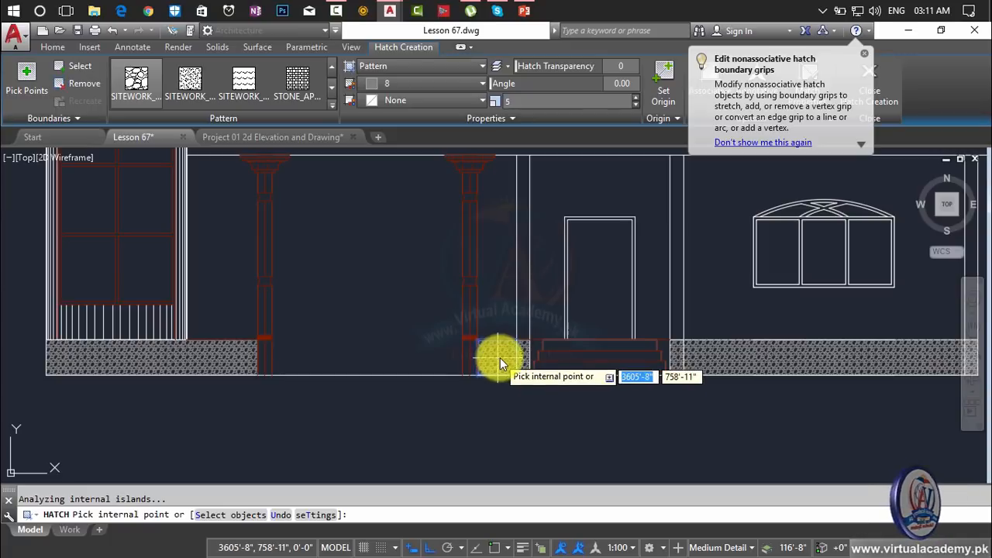
scroll(500, 358, "up", 5)
left_click(610, 318)
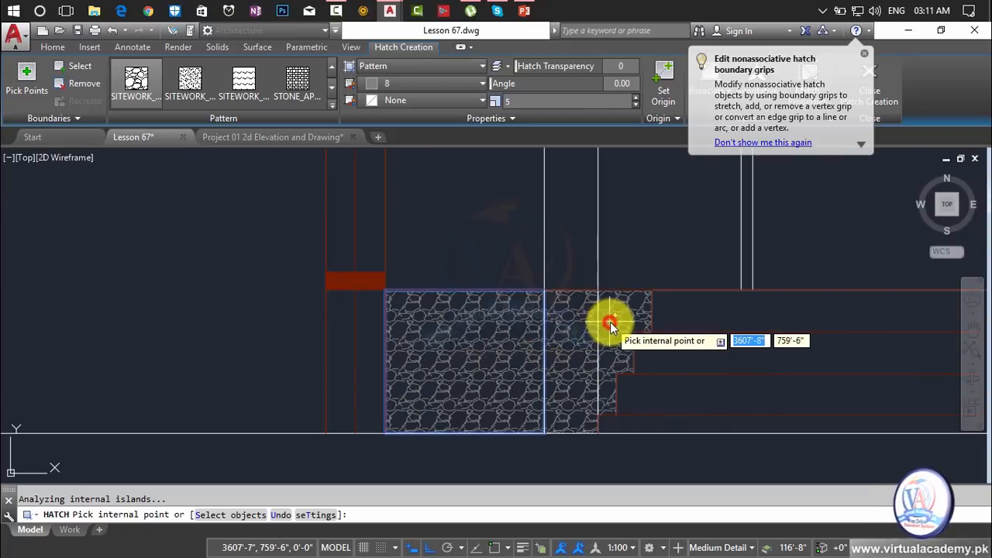
scroll(411, 354, "down", 2)
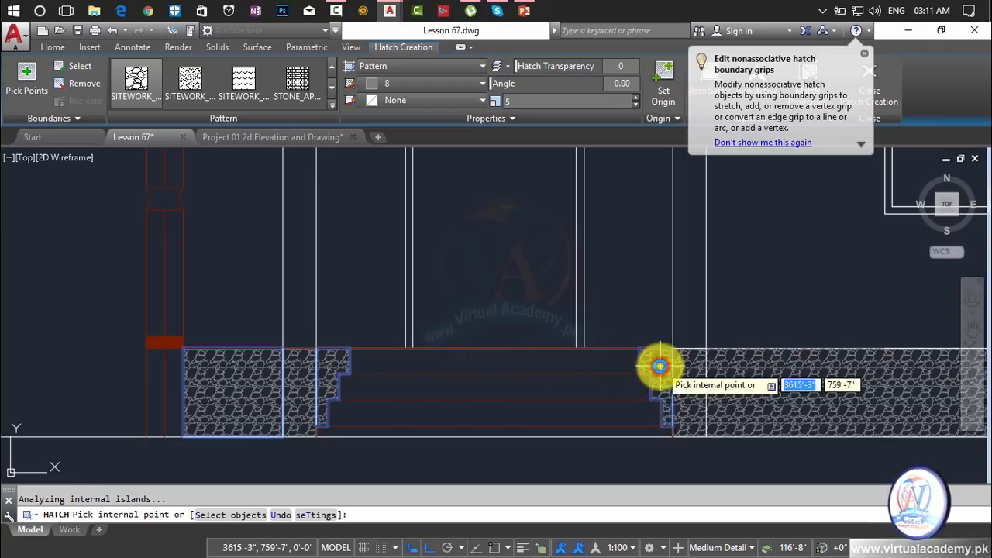
key("Return")
scroll(659, 310, "down", 5)
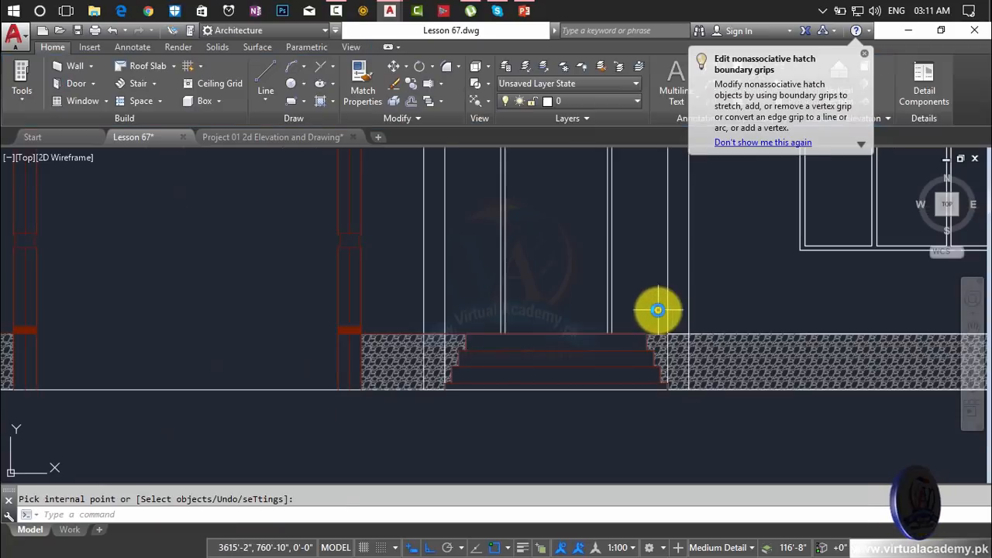
middle_click_drag(672, 289, 665, 336)
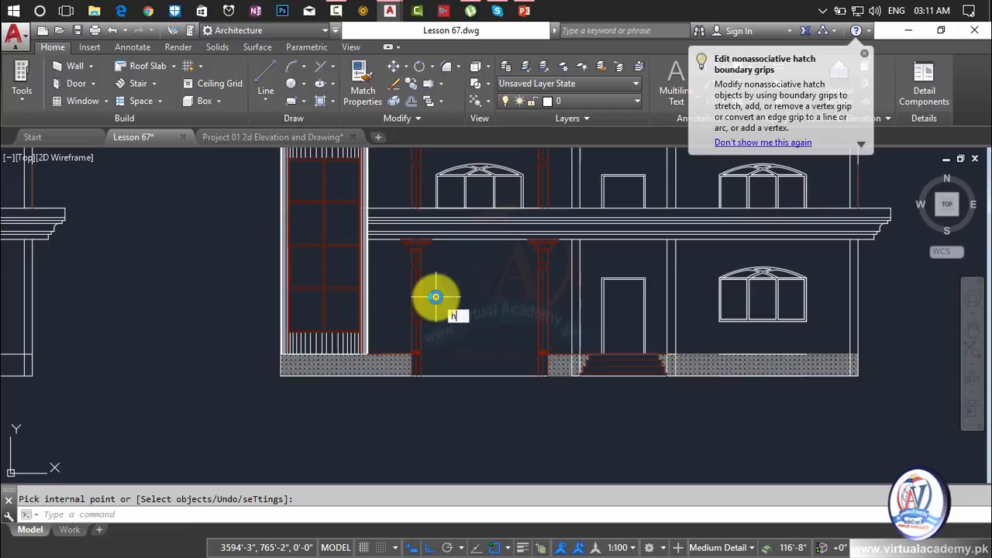
Hatch the ground-floor wall around the arched window with the BRSTONE pattern at scale 1
key("Return")
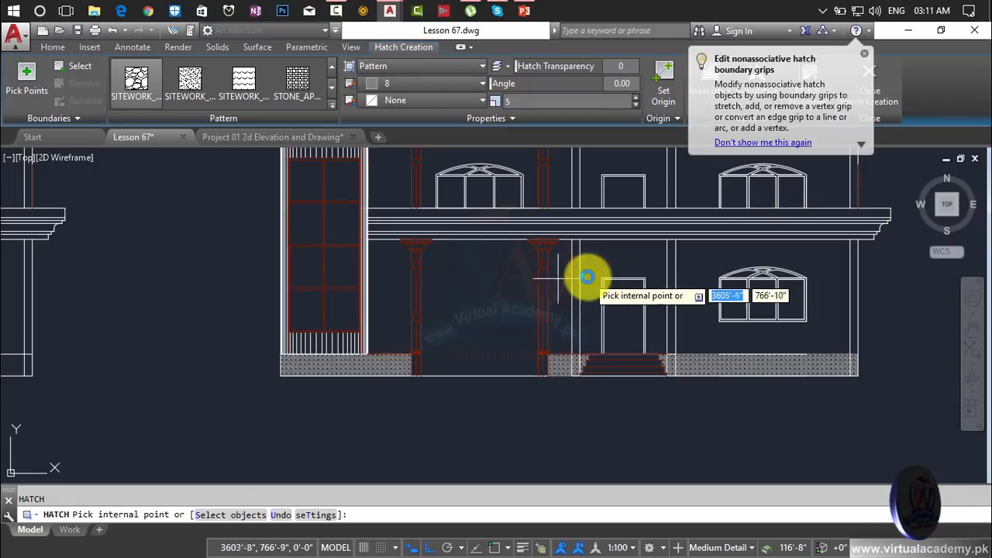
left_click(332, 88)
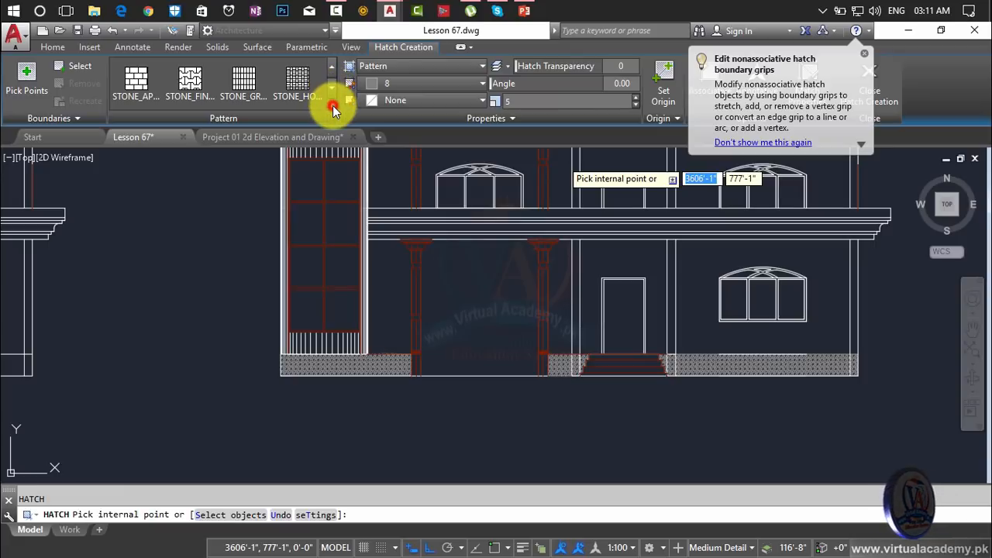
left_click(332, 106)
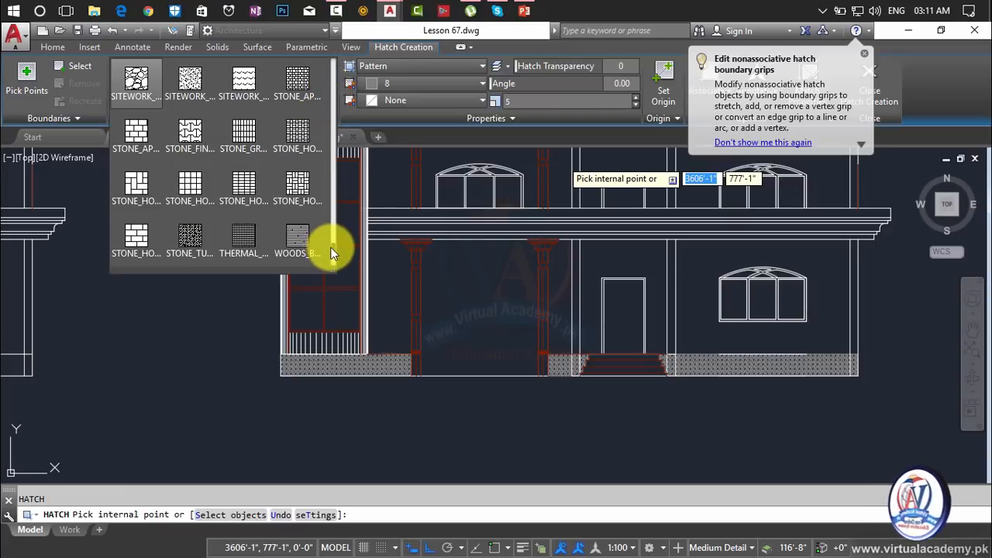
scroll(333, 199, "up", 10)
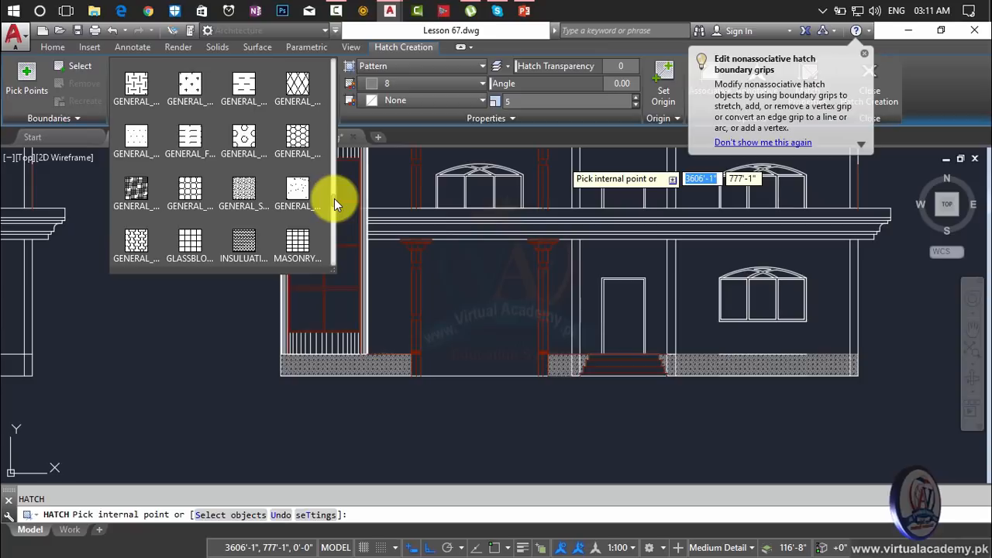
mouse_move(334, 196)
left_mouse_down()
mouse_move(328, 65)
mouse_move(330, 76)
left_mouse_up()
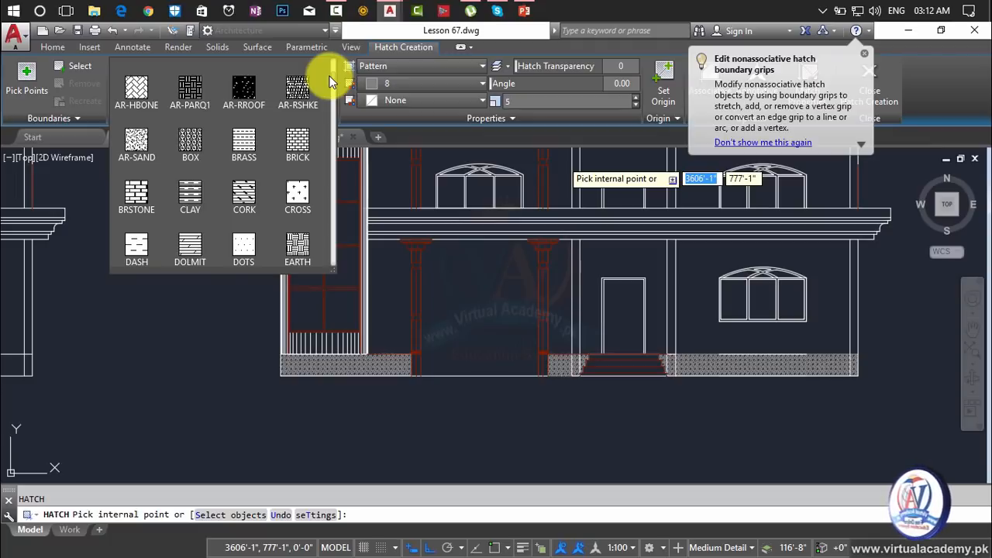
left_click(138, 198)
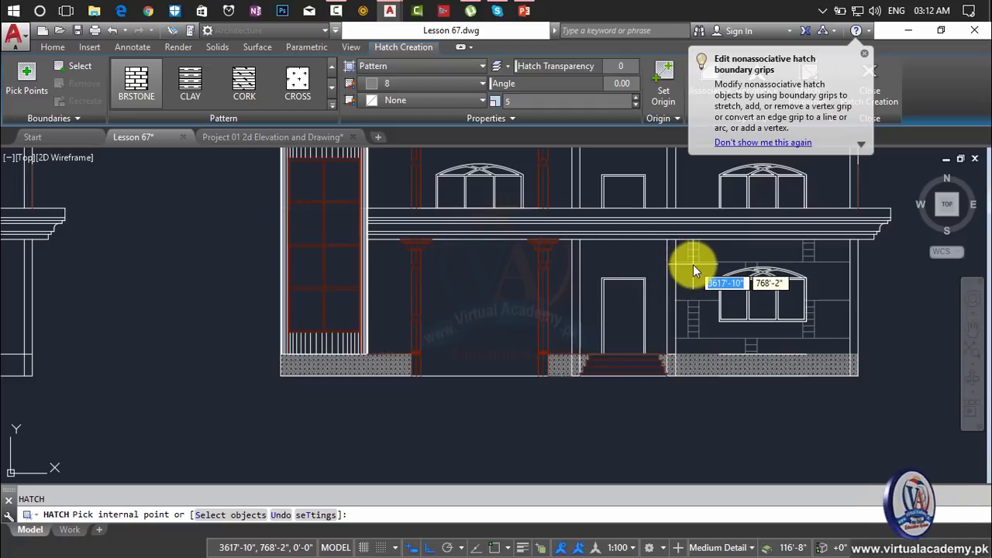
left_click(617, 98)
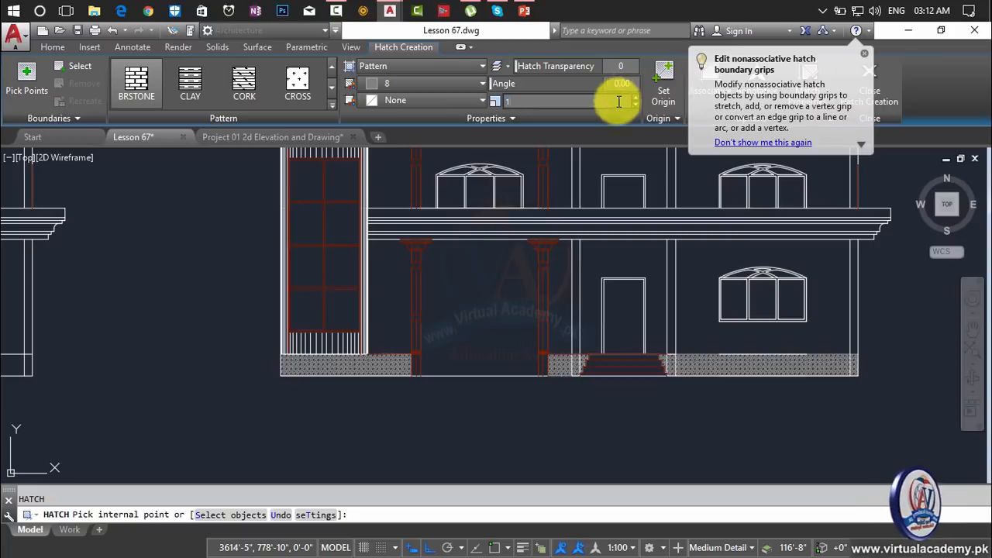
type("1")
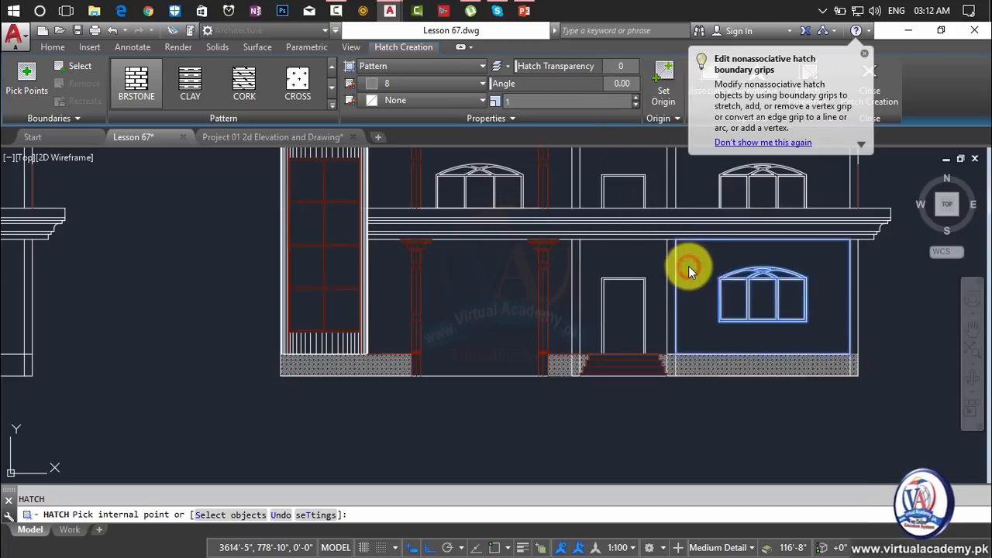
left_click(688, 266)
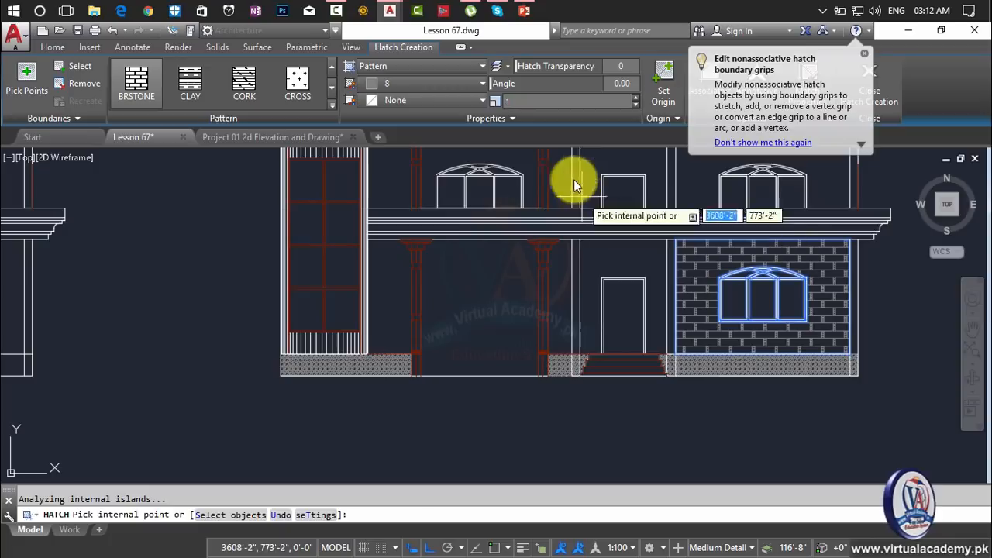
Add the ground-floor wall around the door and the wall strips on the outer sides of both columns to the BRSTONE hatch
left_click(533, 101)
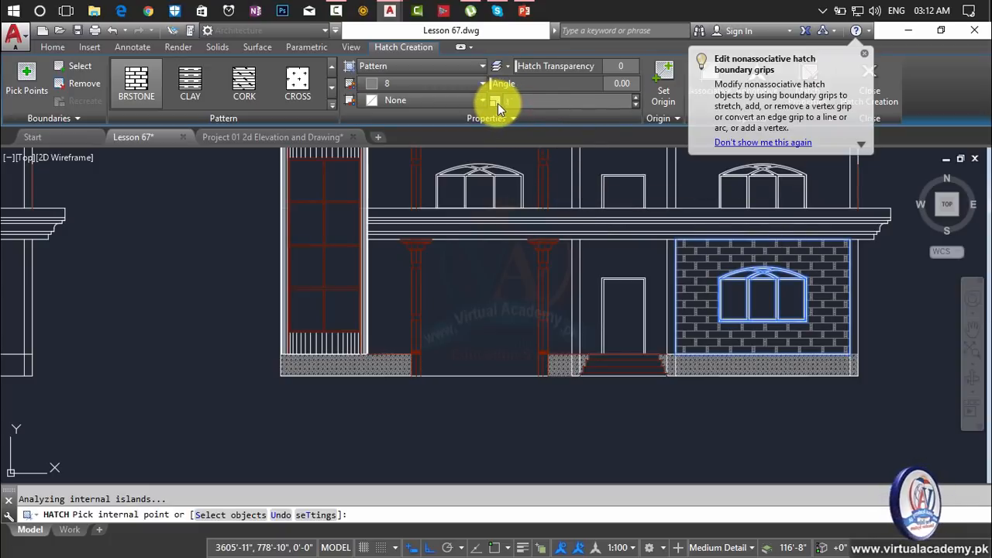
left_click(643, 261)
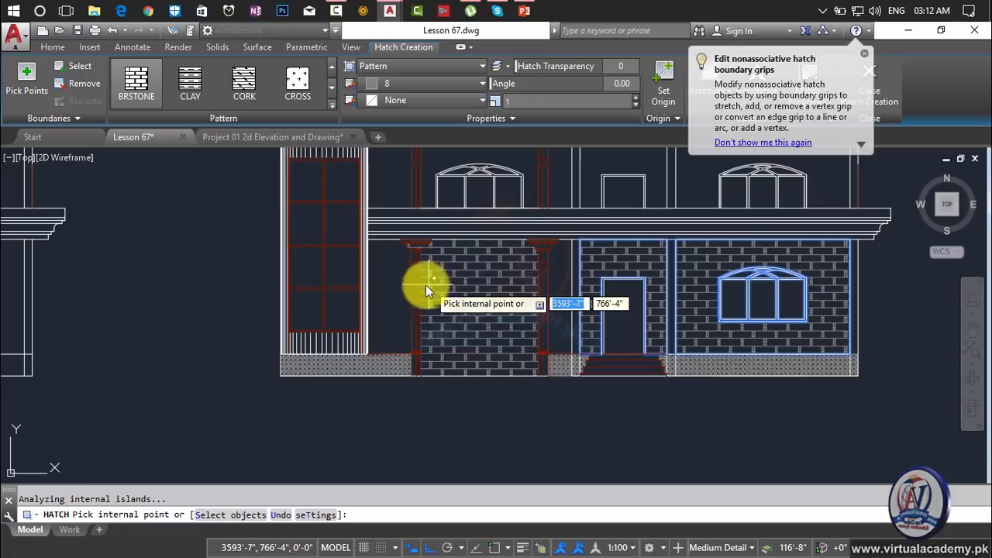
left_click(401, 283)
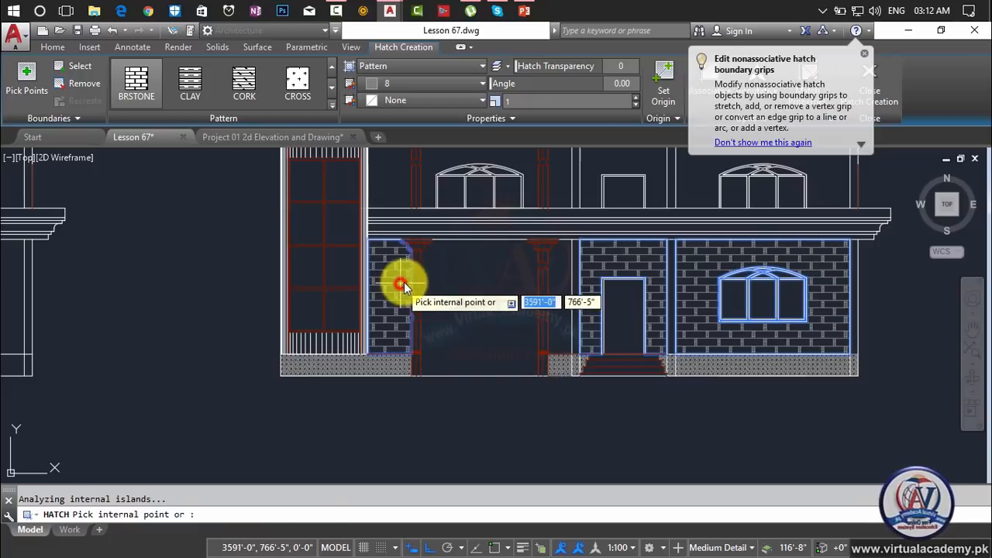
left_click(561, 286)
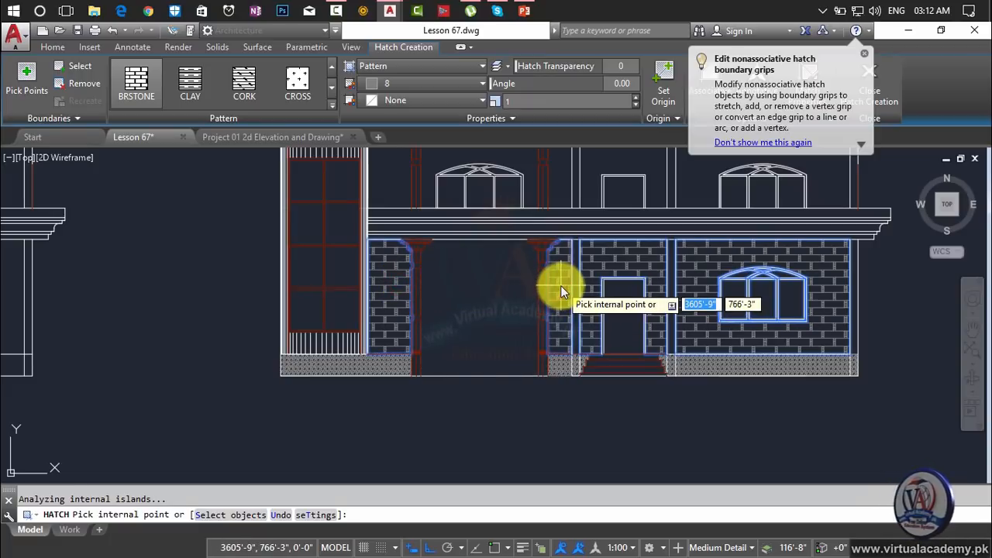
Extend the BRSTONE hatch to all upper-floor wall areas between the pillars and columns, and finish the hatch
scroll(561, 285, "down", 3)
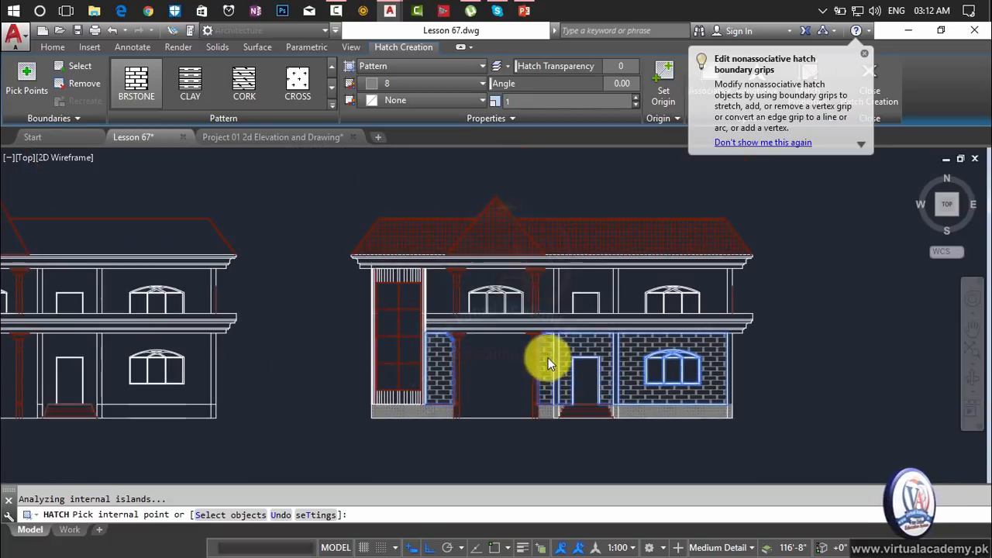
left_click(706, 282)
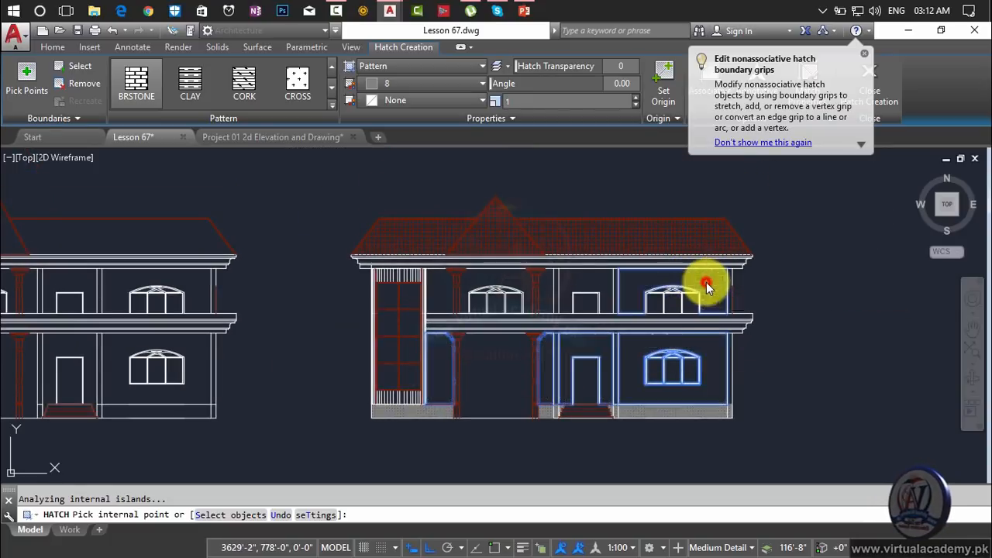
left_click(596, 284)
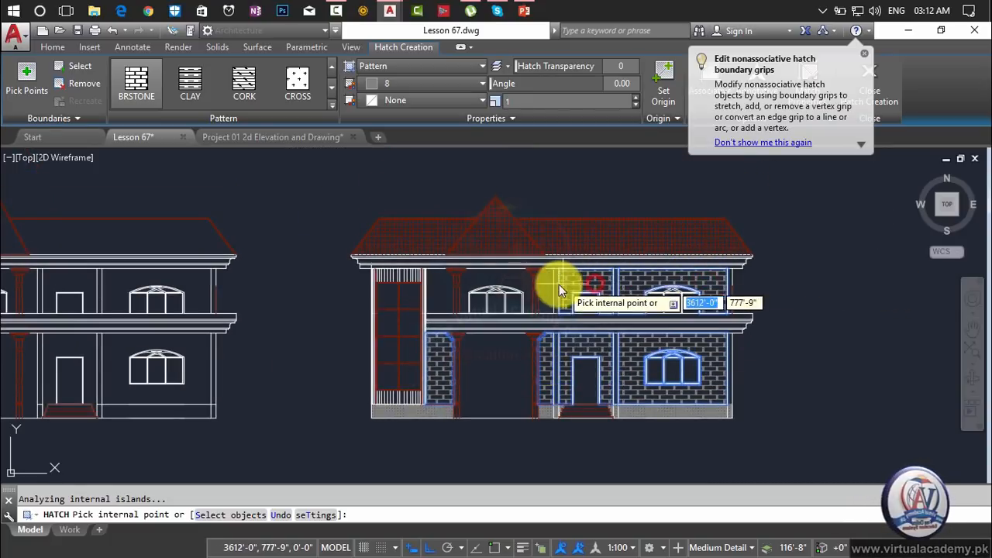
left_click(514, 284)
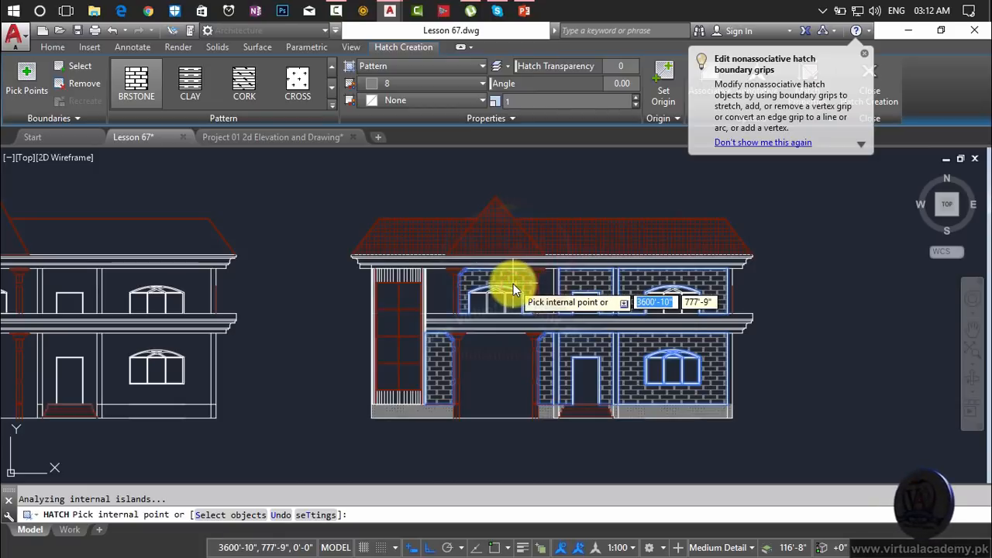
left_click(543, 287)
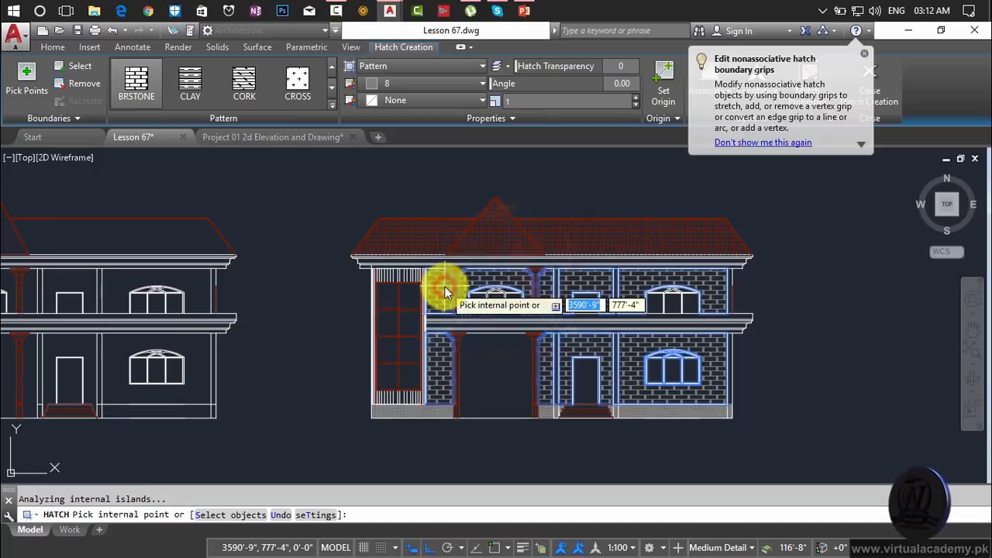
key("Return")
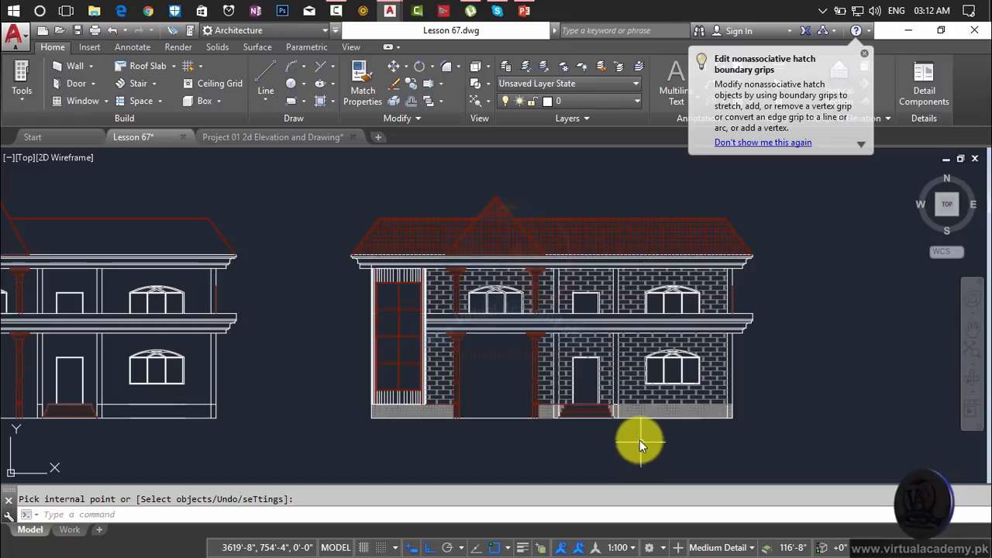
Hatch the three upper-floor pillars with the CLAY pattern in colour 153,27,30
scroll(733, 288, "up", 4)
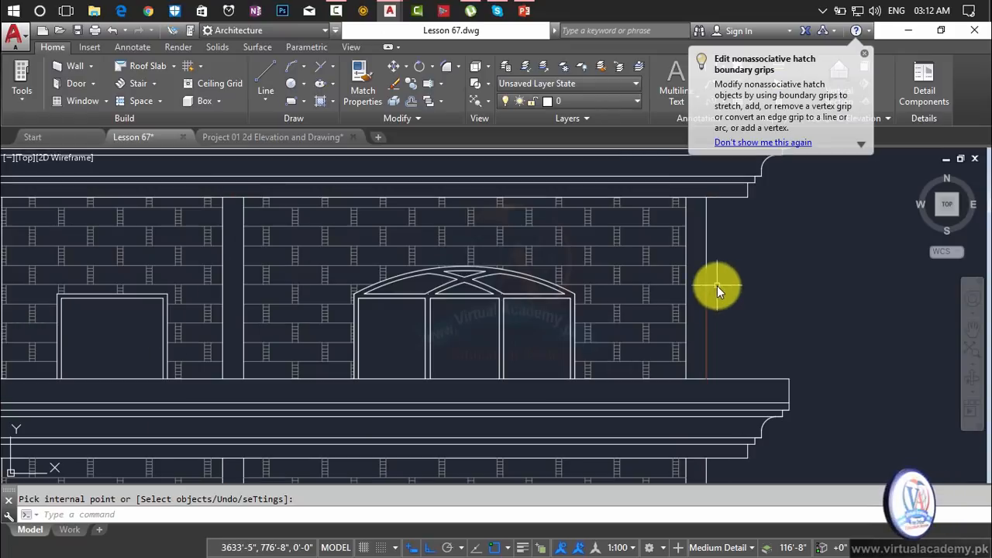
scroll(681, 296, "down", 4)
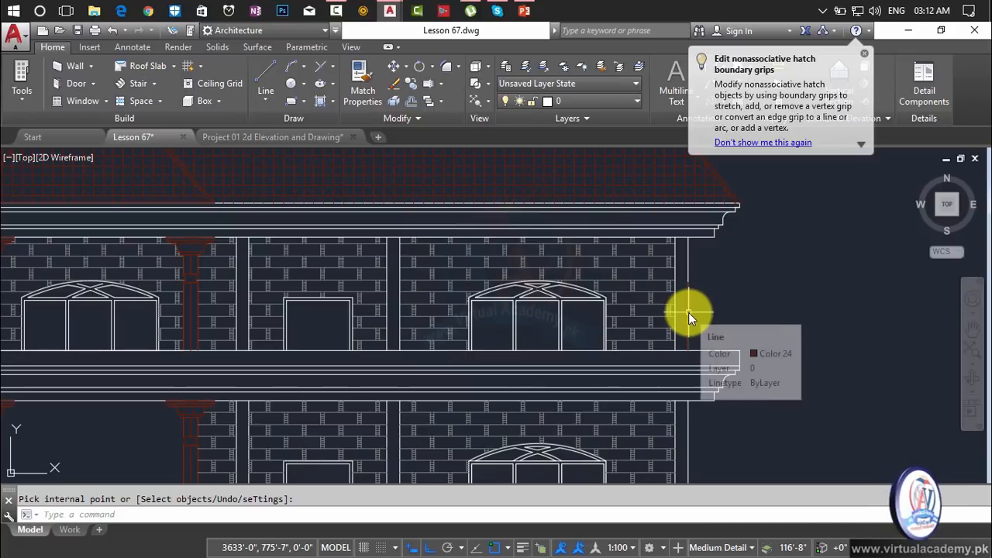
type("h")
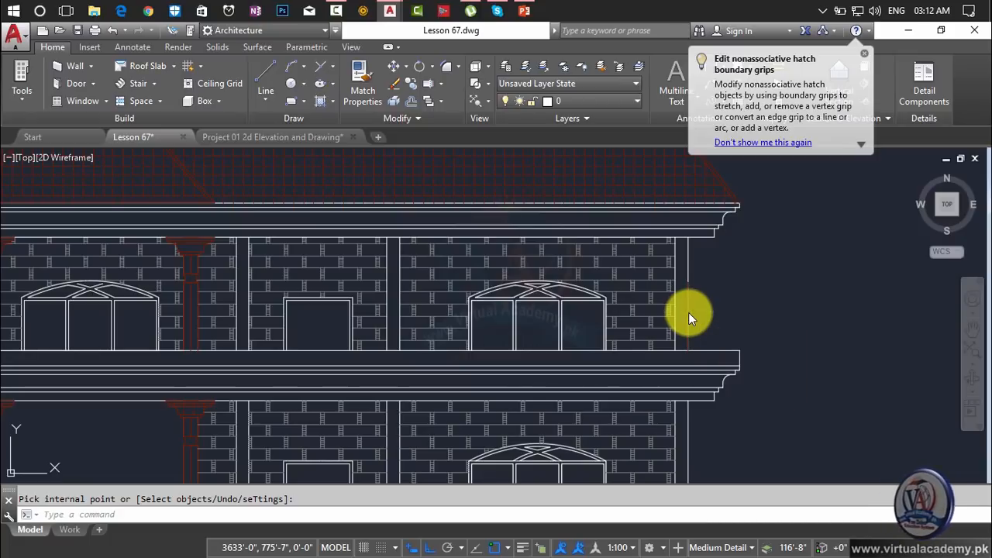
key("Return")
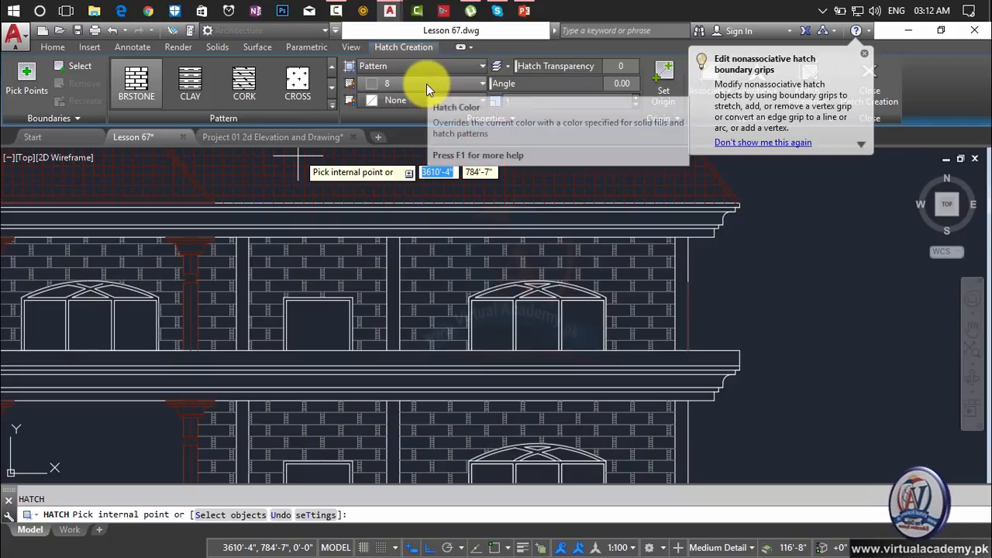
left_click(427, 84)
left_click(412, 160)
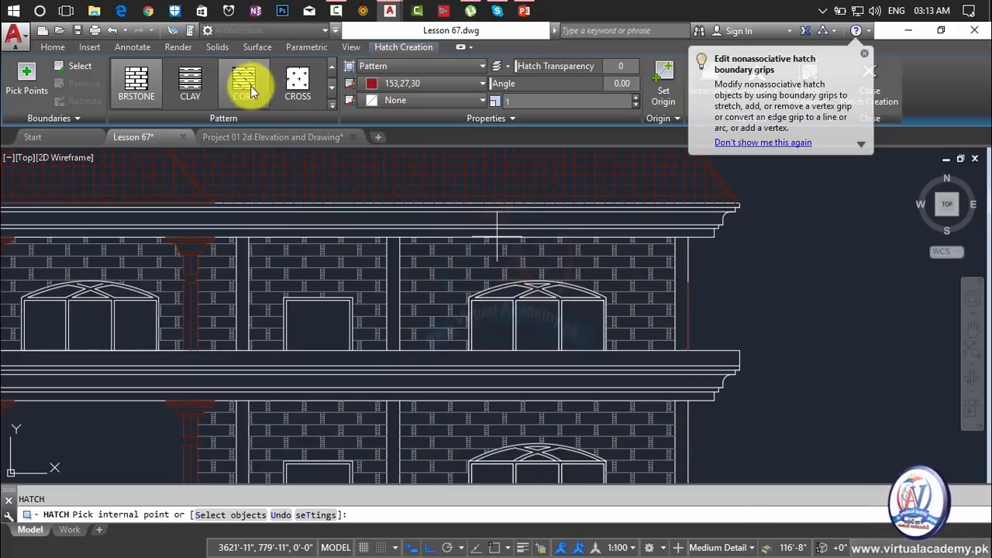
left_click(194, 87)
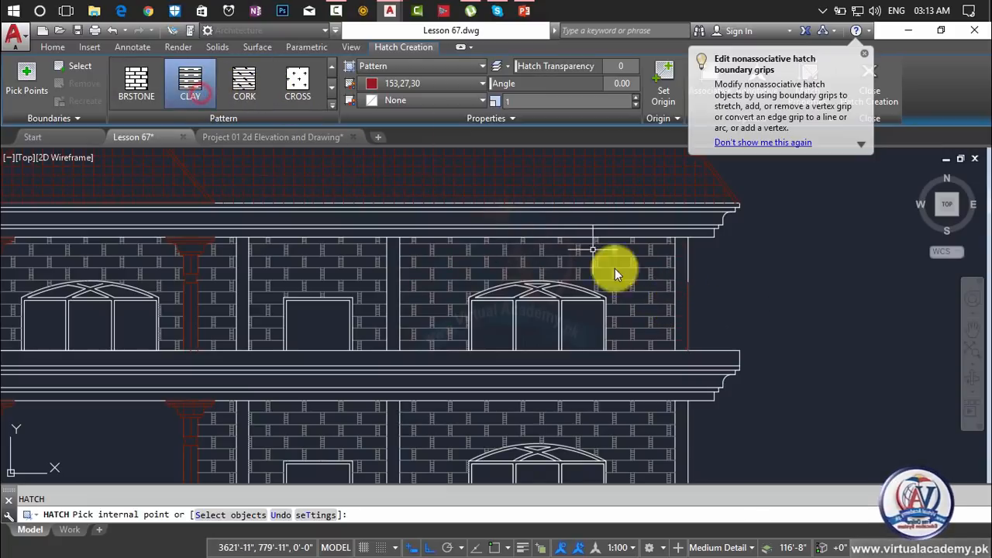
left_click(680, 300)
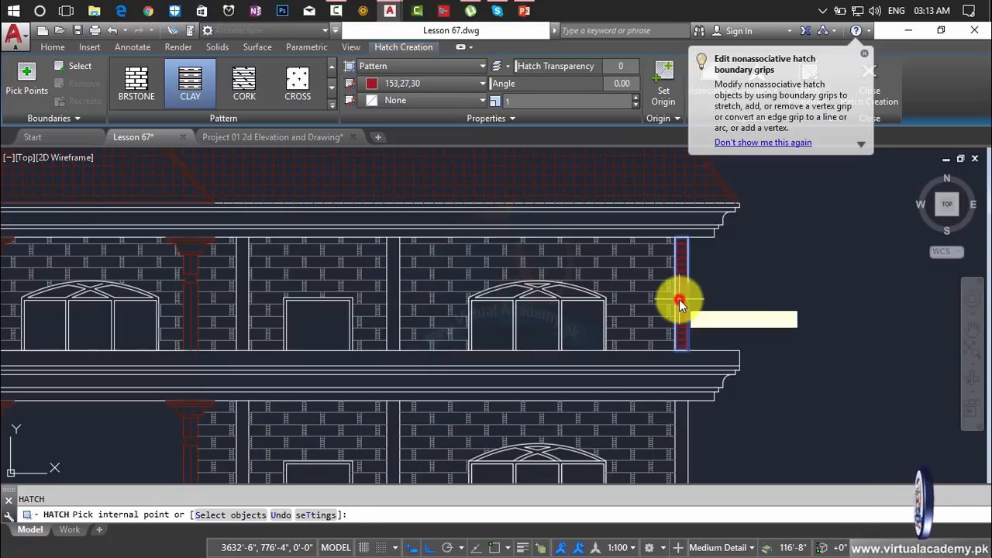
left_click(393, 277)
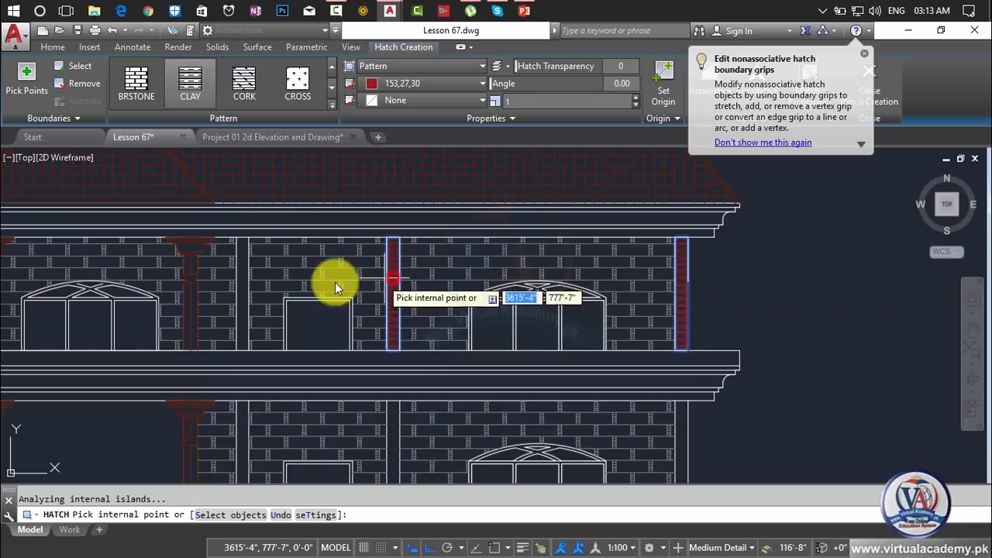
left_click(242, 284)
Add the three ground-floor pillars above the plinth to the red CLAY hatch and finish it
middle_click_drag(252, 292, 406, 153)
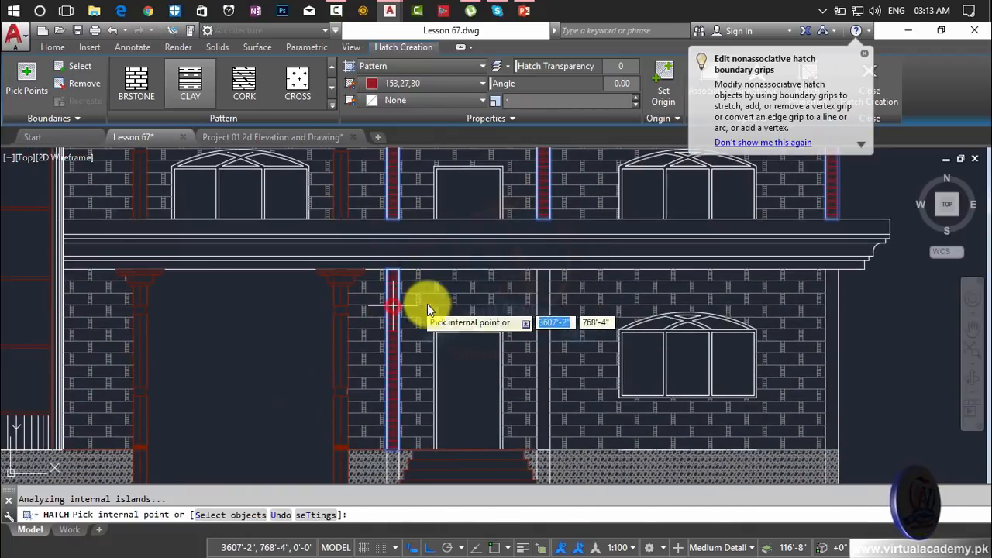
left_click(545, 330)
scroll(548, 332, "down", 4)
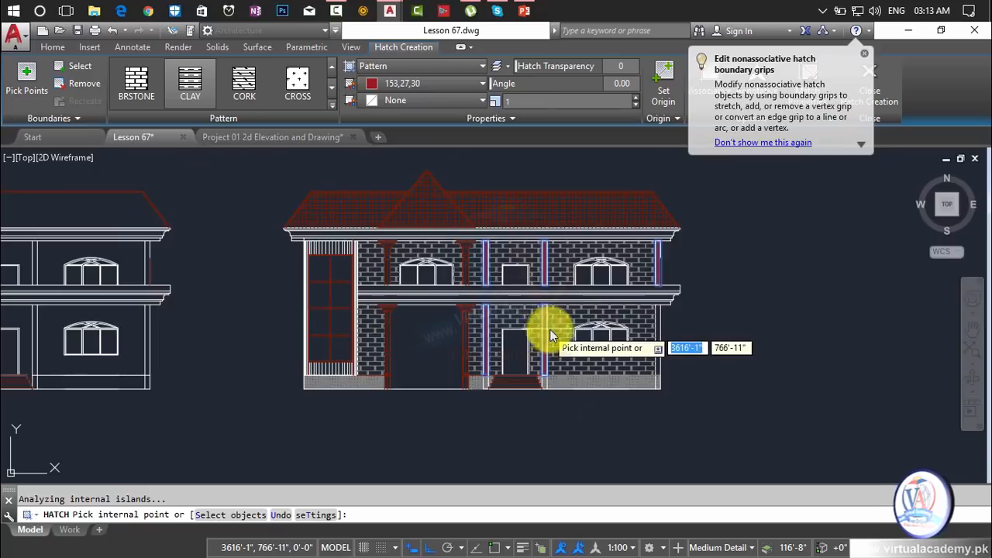
scroll(671, 340, "up", 3)
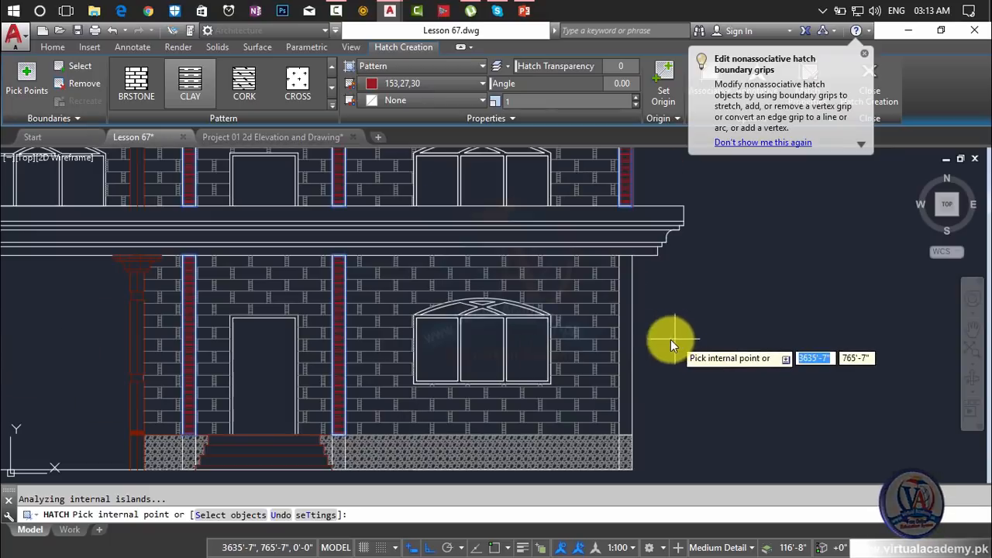
left_click(628, 348)
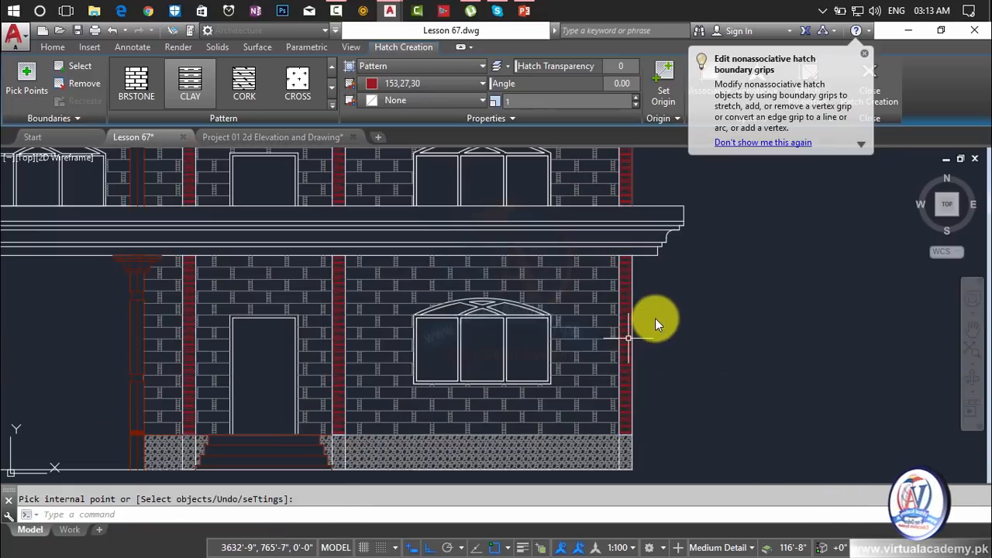
key("Return")
Hatch all the entrance step risers below the door with the CLAY pattern in colour 153,27,30 and finish the hatch
key("Return")
scroll(737, 276, "down", 3)
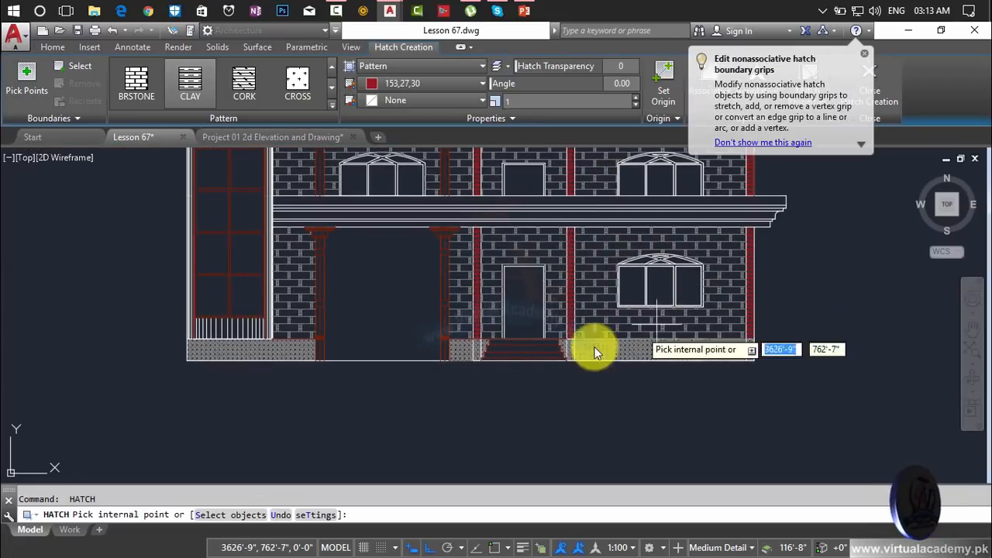
key("Return")
scroll(548, 349, "up", 5)
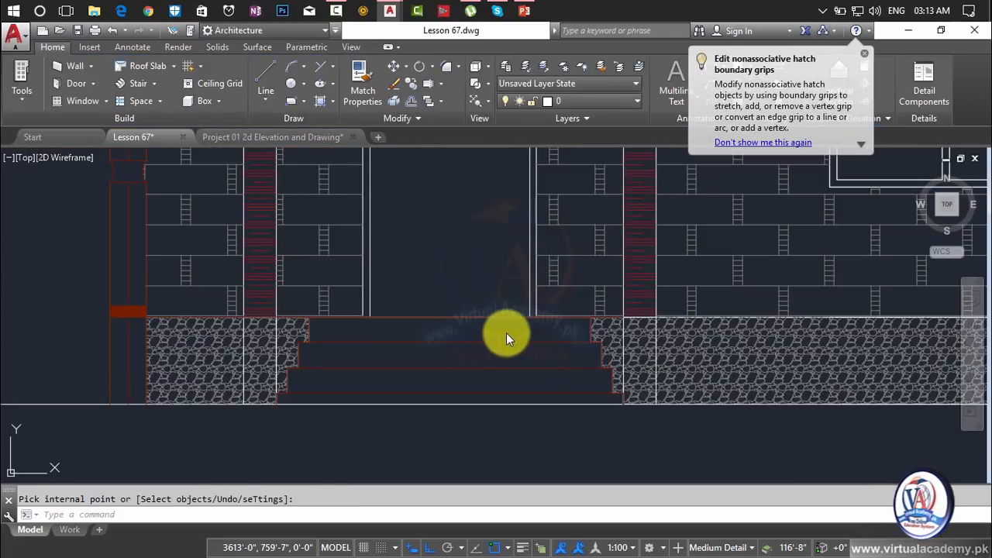
key("Return")
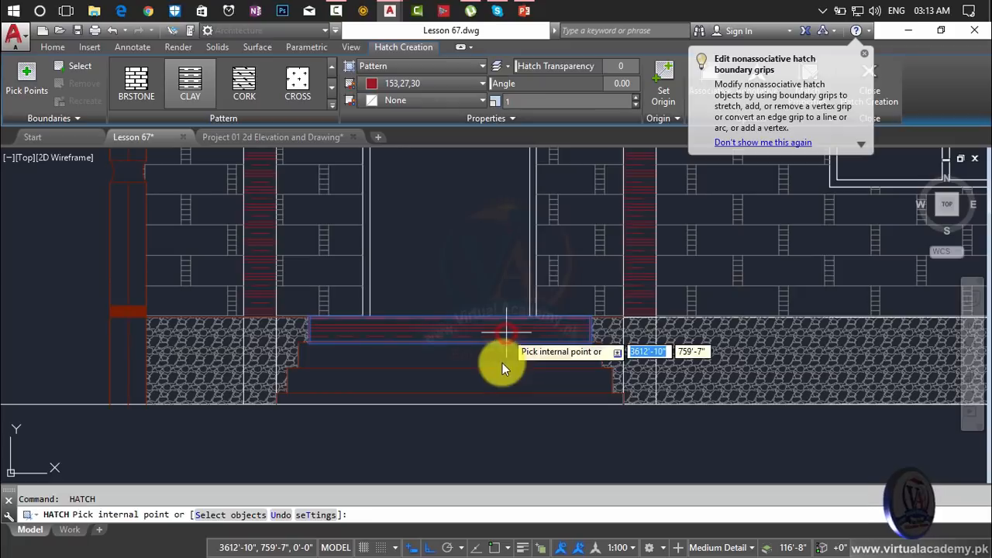
left_click(502, 364)
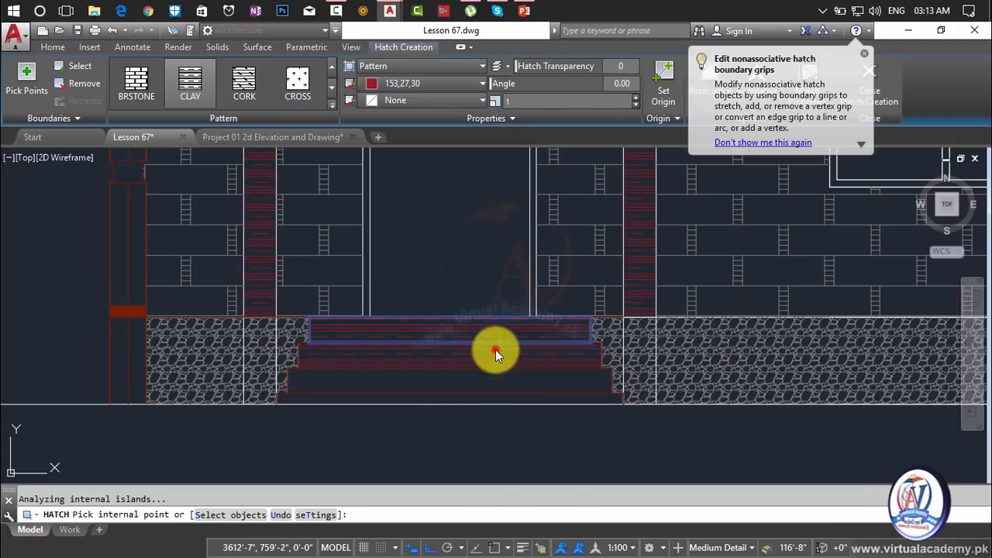
left_click(493, 382)
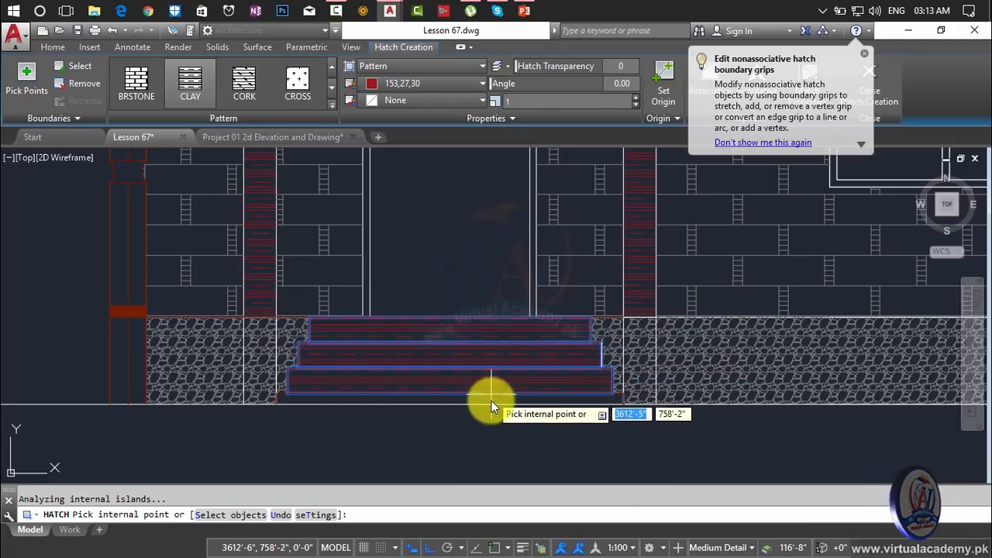
scroll(490, 398, "up", 4)
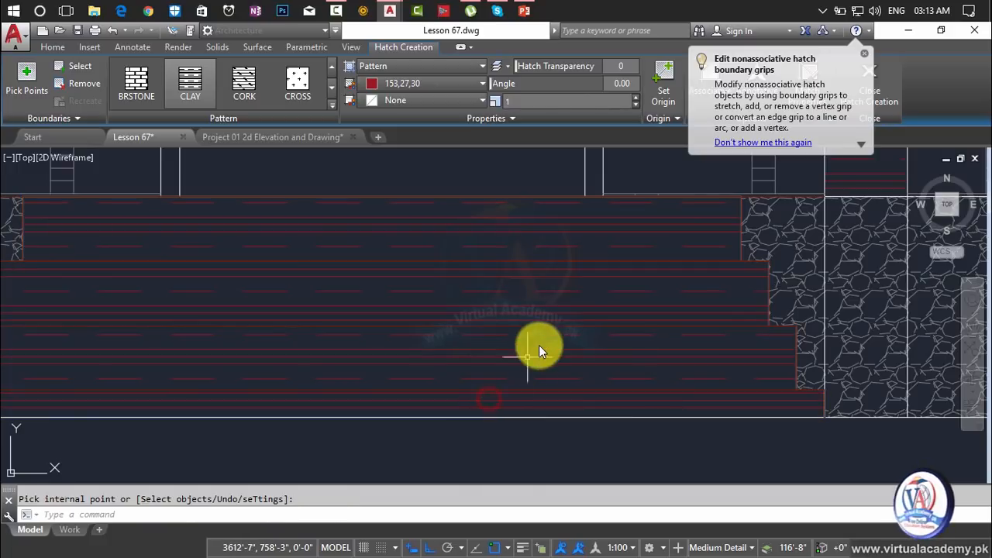
scroll(541, 345, "down", 5)
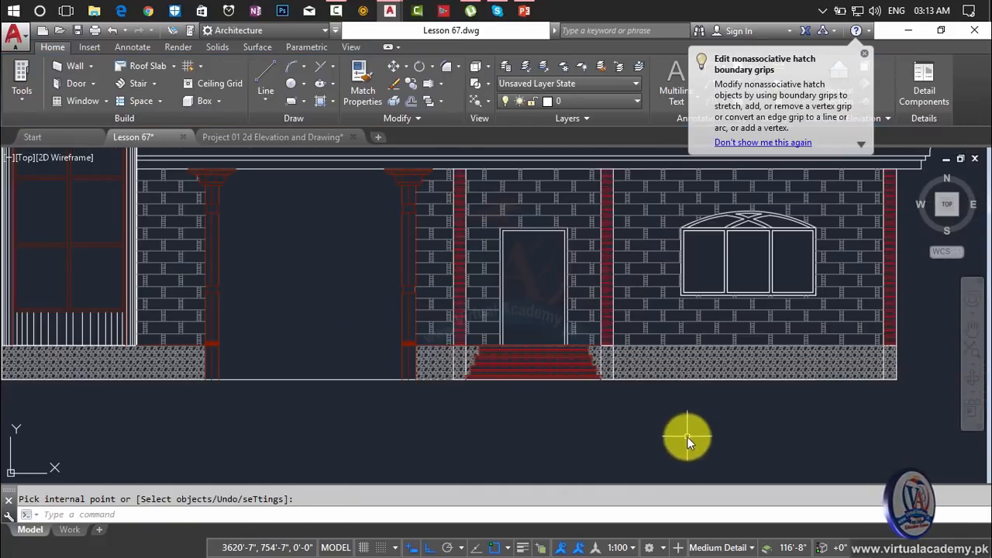
scroll(671, 418, "down", 3)
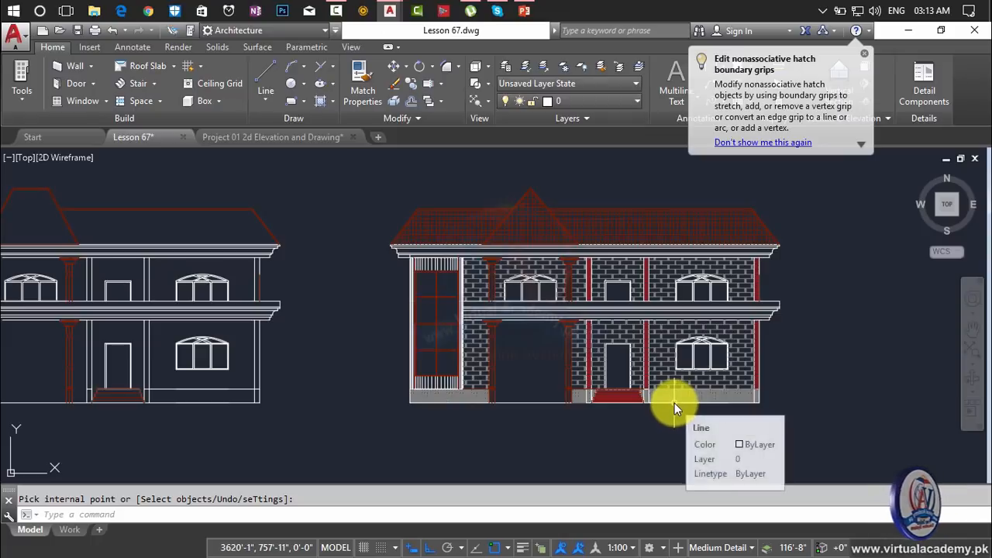
Hatch the horizontal bands of the cornice between the two floors with the JIS_STN_1E pattern in colour 153,27,30
scroll(741, 317, "up", 6)
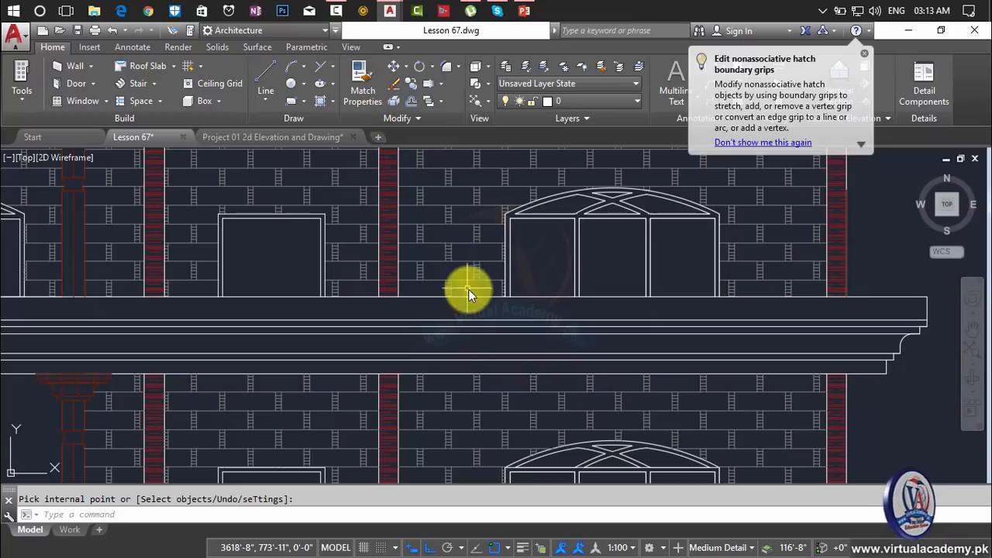
type("h")
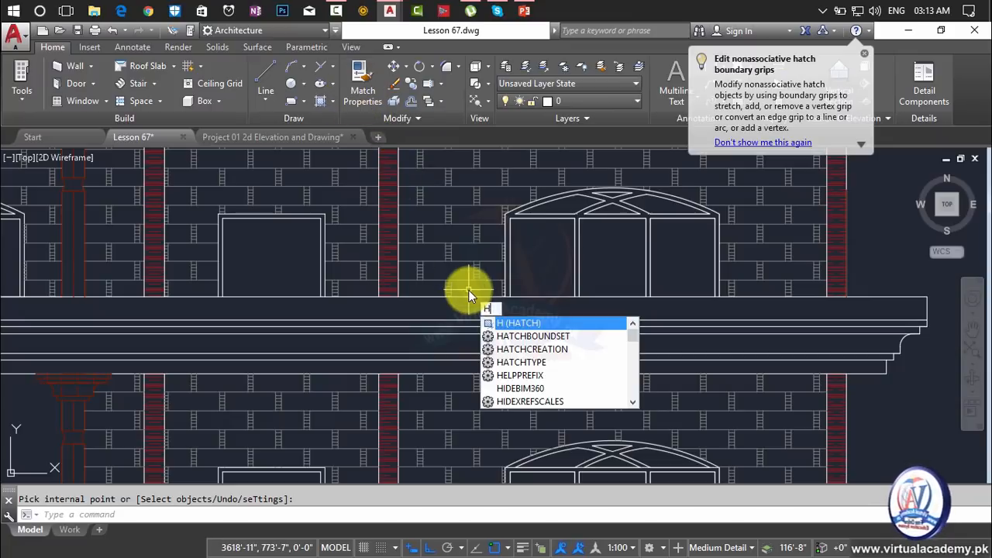
key("Return")
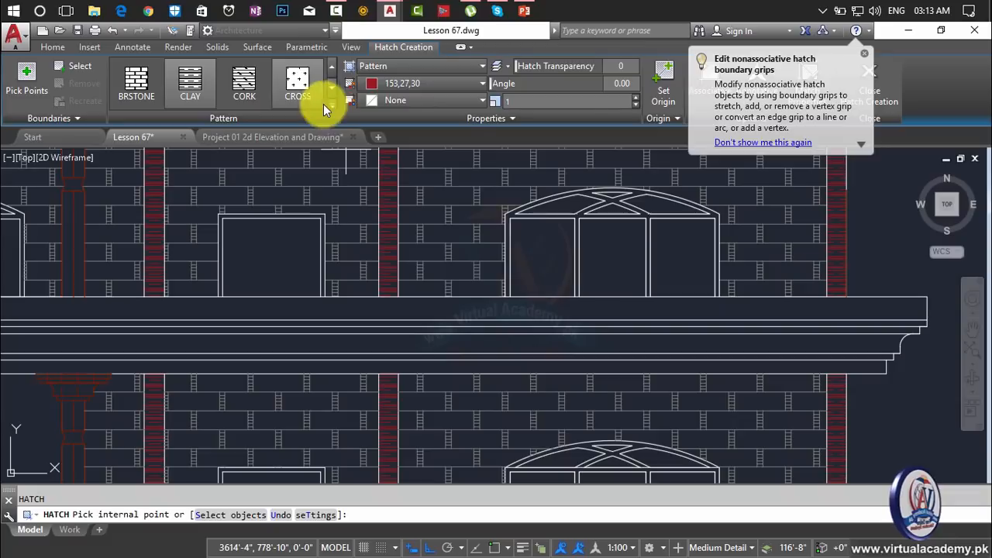
left_click(330, 107)
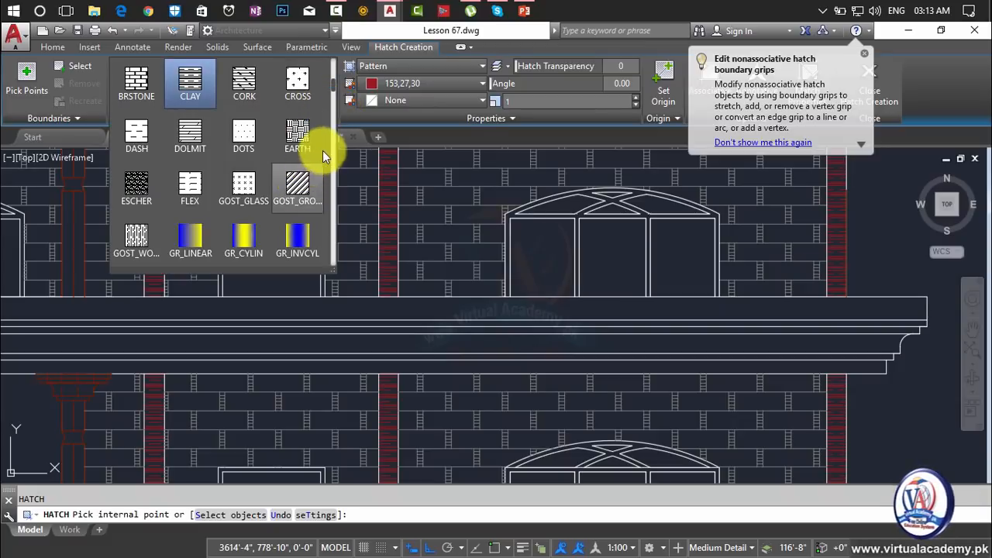
left_click_drag(332, 91, 332, 117)
scroll(285, 185, "down", 1)
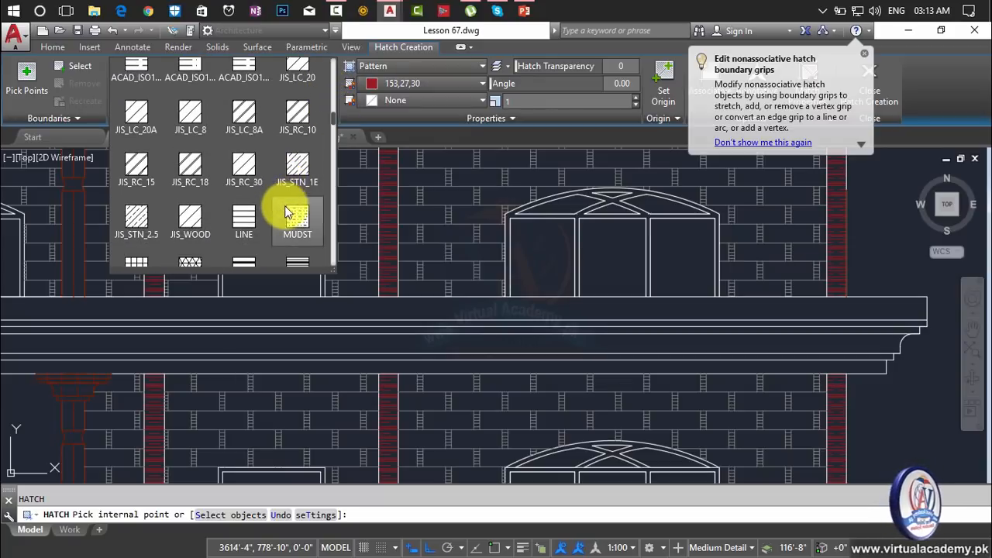
left_click(293, 179)
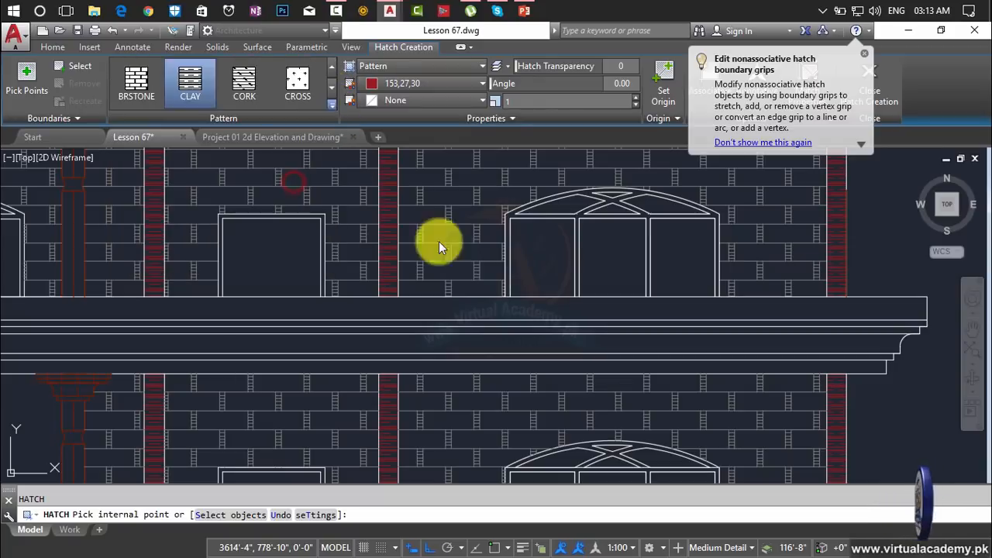
left_click(441, 310)
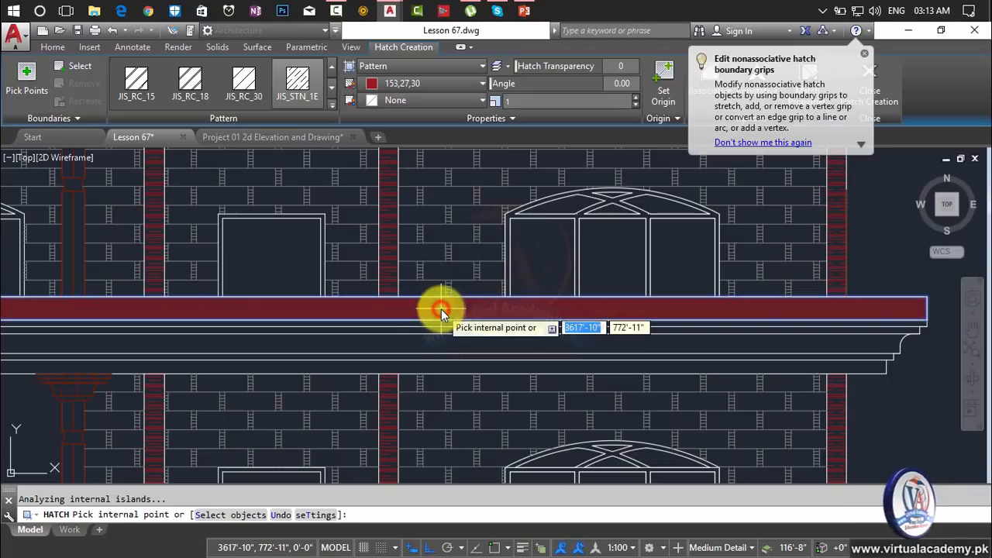
left_click(440, 342)
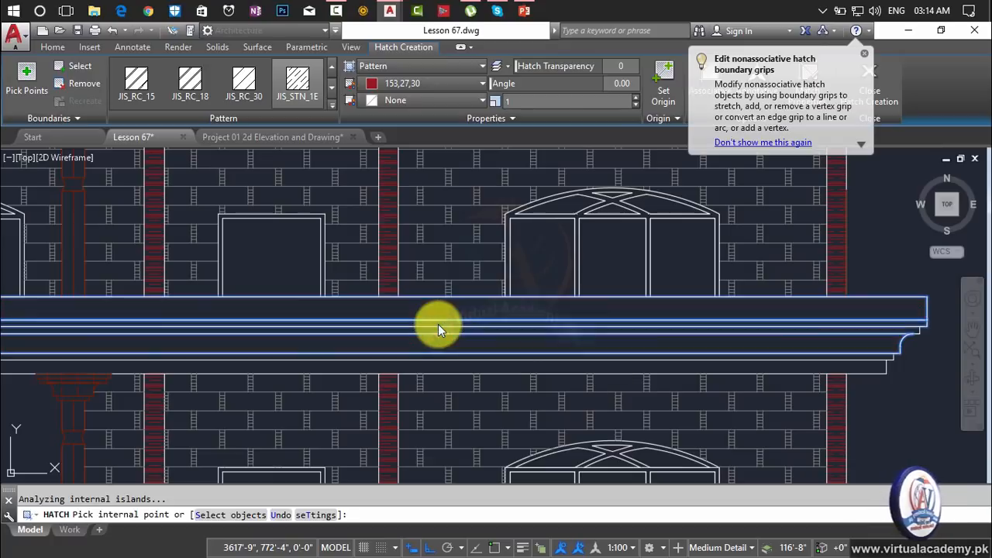
scroll(438, 325, "up", 4)
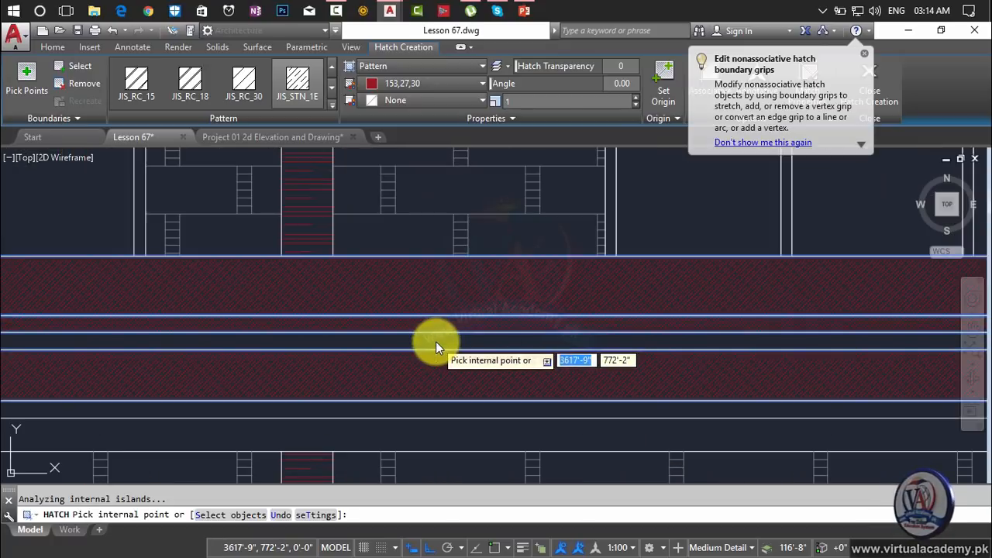
left_click(432, 434)
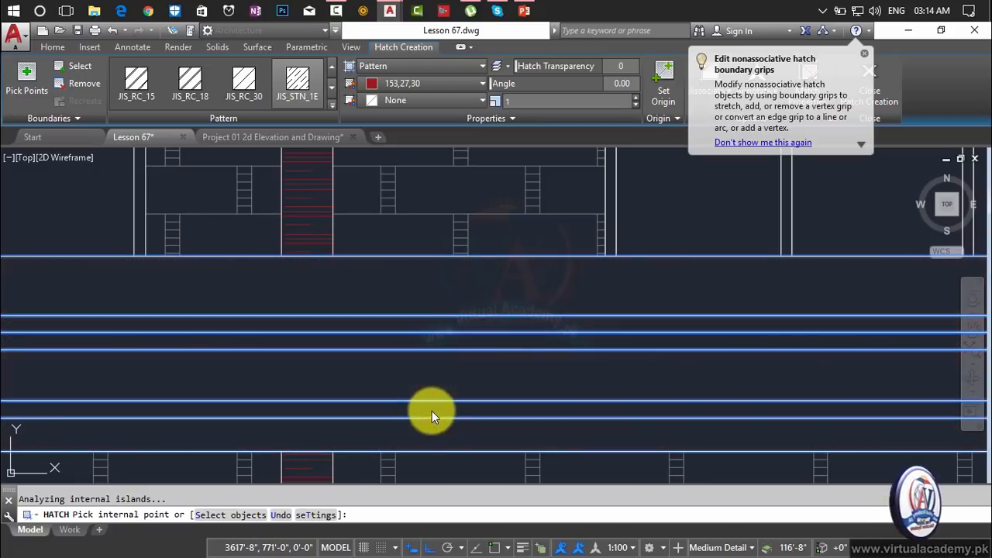
Add the roof cornice's wide middle band to the JIS_STN_1E hatch, try to include the narrow bands above it, and finish the hatch
scroll(443, 379, "up", 4)
scroll(443, 379, "down", 4)
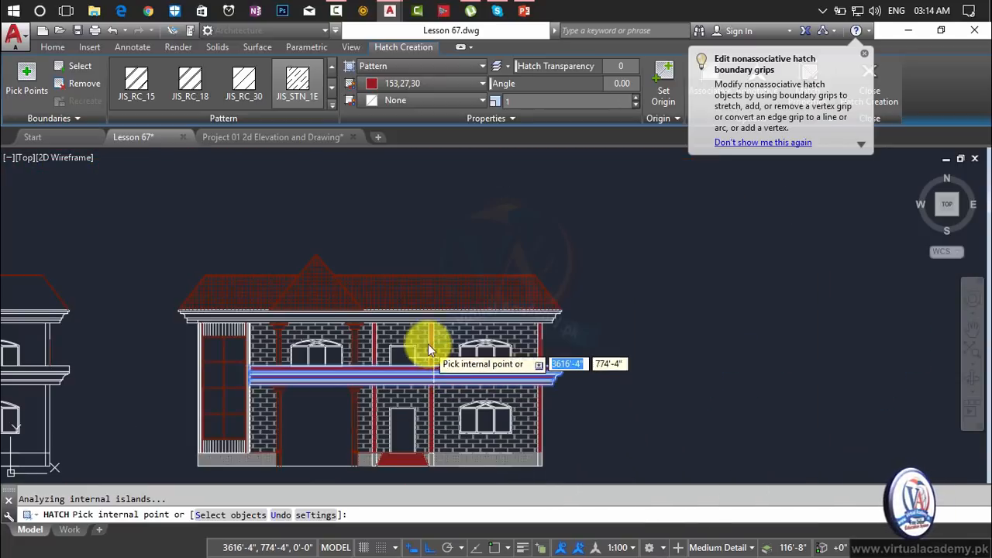
scroll(422, 318, "up", 4)
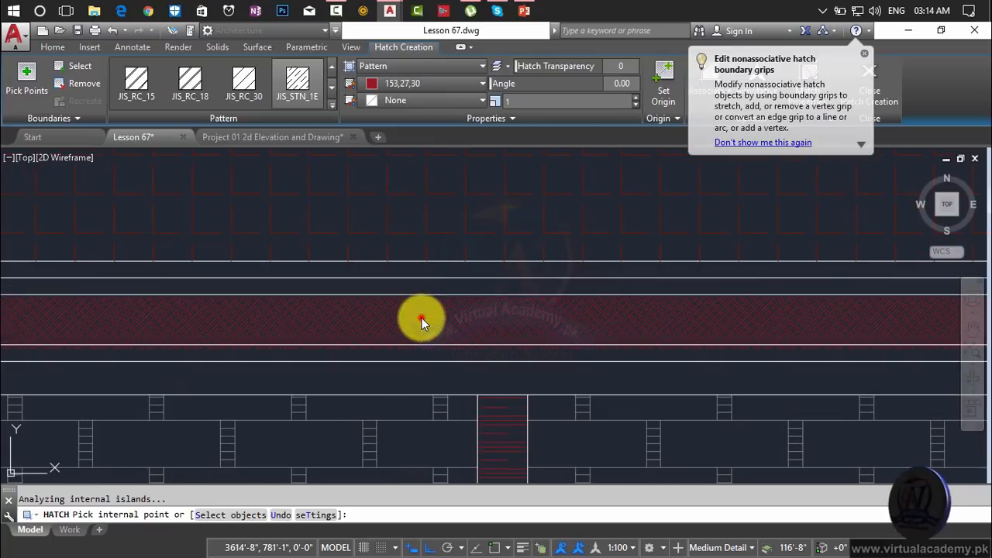
left_click(418, 259)
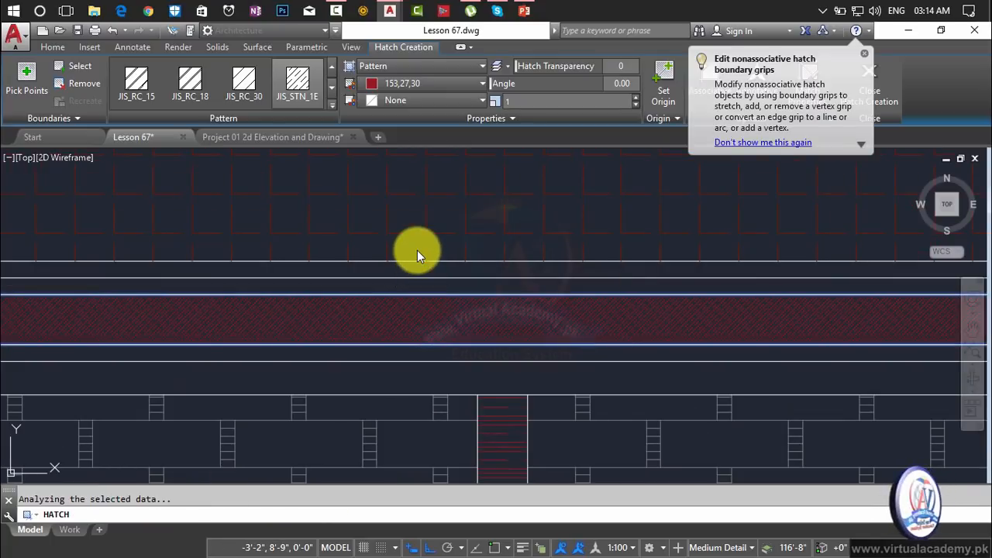
left_click(606, 313)
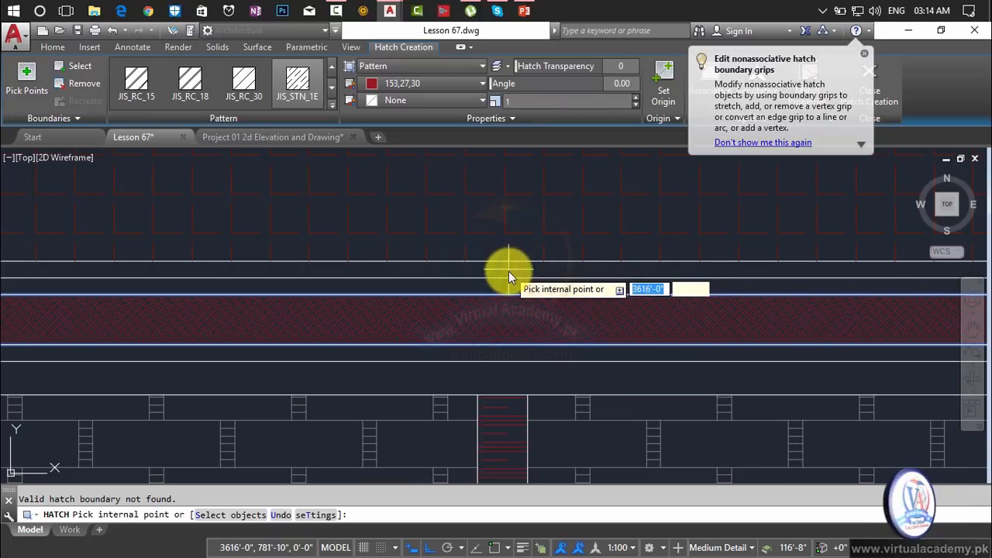
left_click(510, 274)
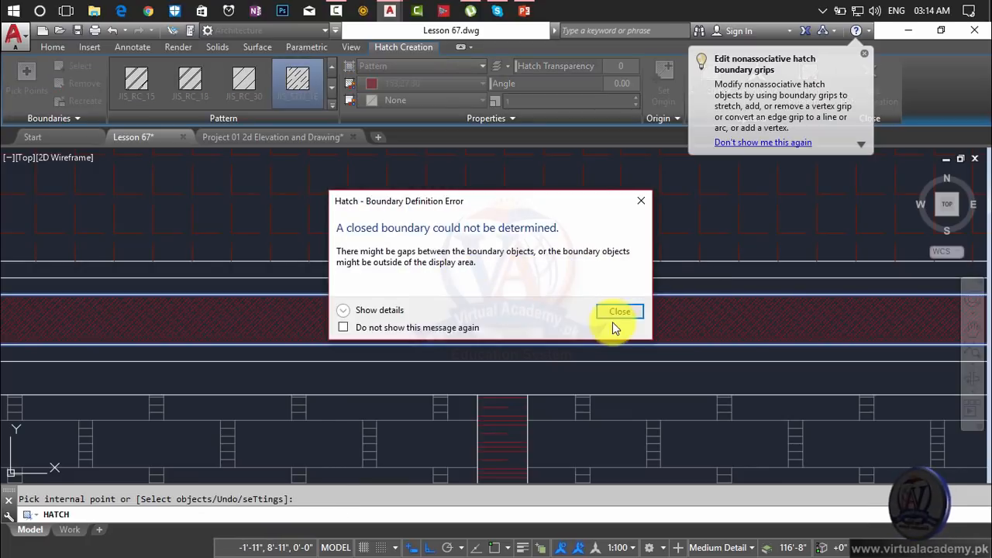
left_click(619, 310)
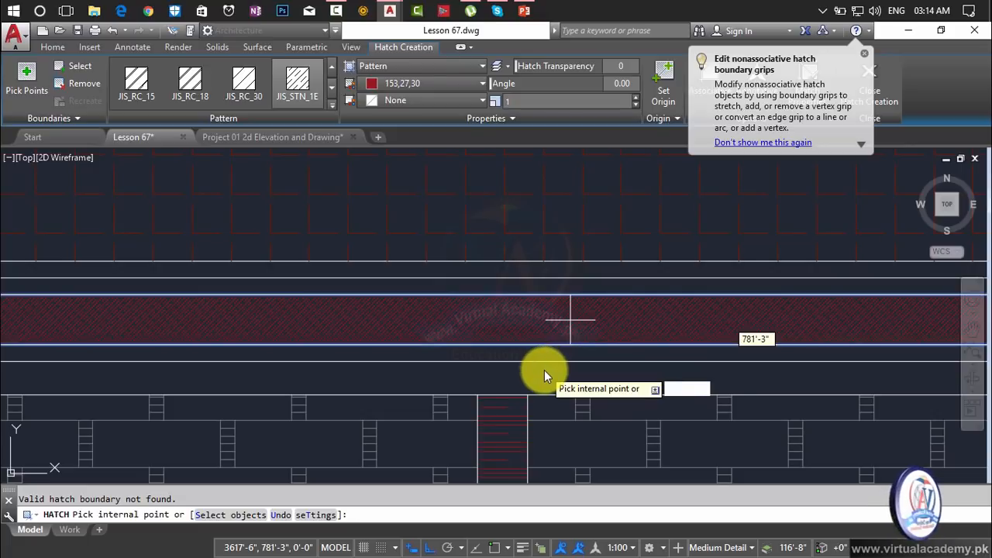
key("Return")
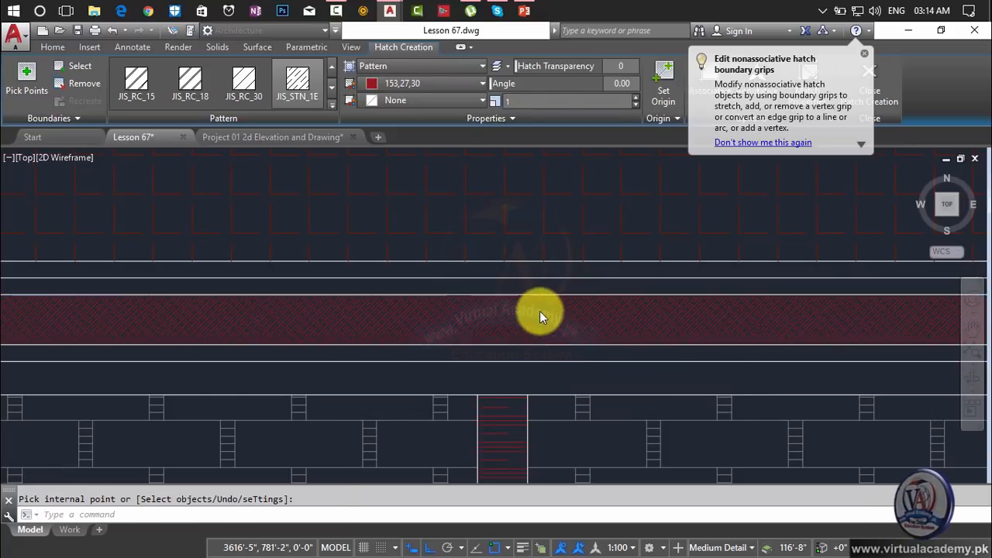
scroll(540, 310, "down", 6)
key("Escape")
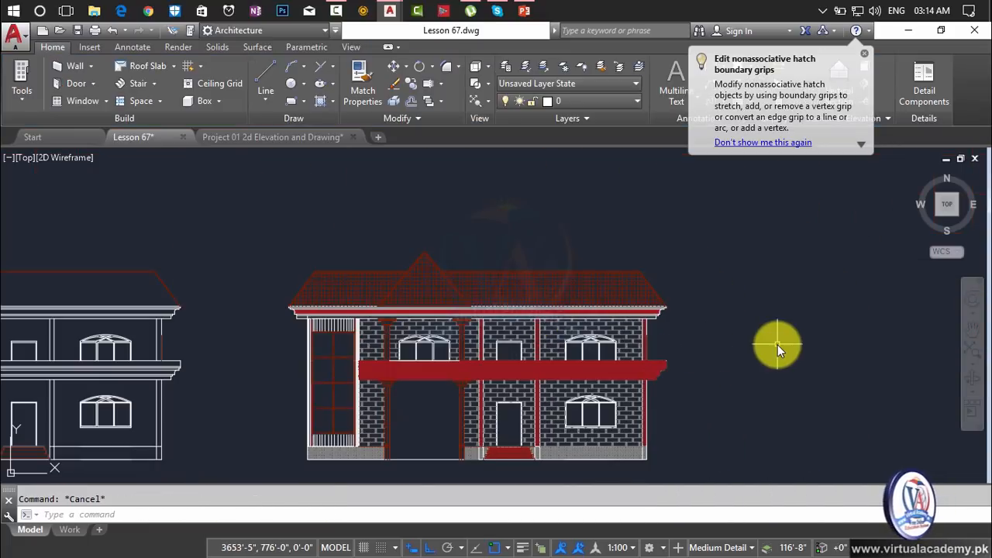
Erase the line segment between the two columns along the base of the upper-floor arched window
scroll(438, 358, "up", 5)
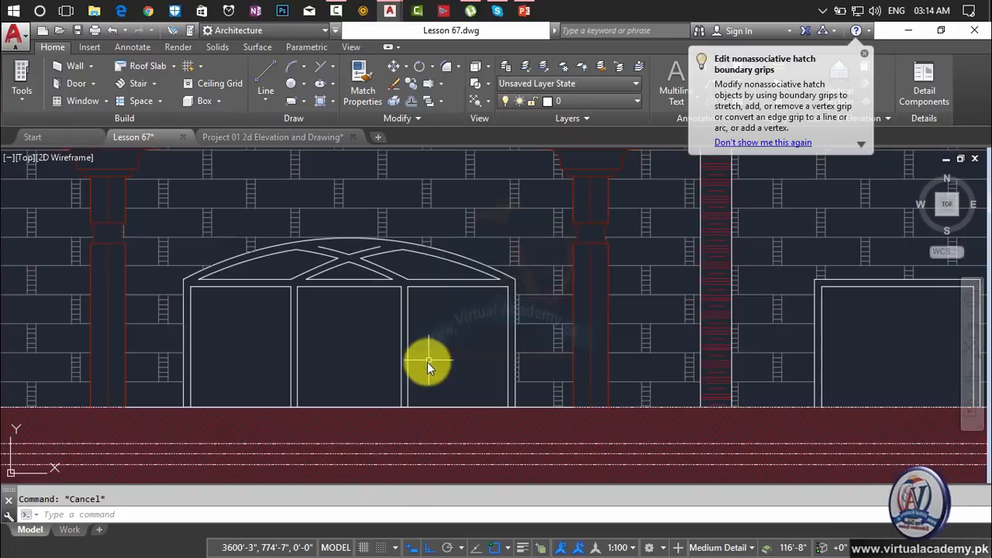
left_click(424, 408)
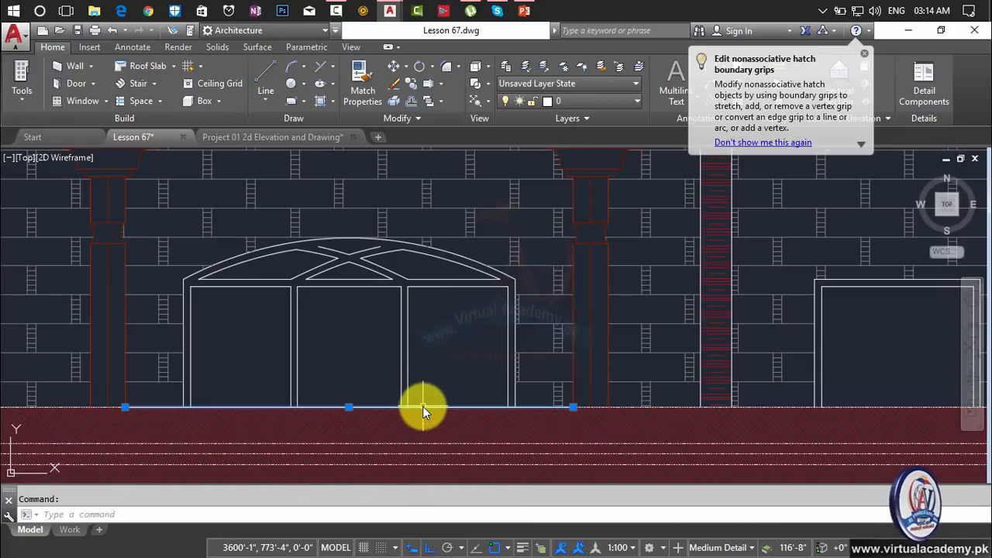
key("Delete")
scroll(483, 377, "down", 5)
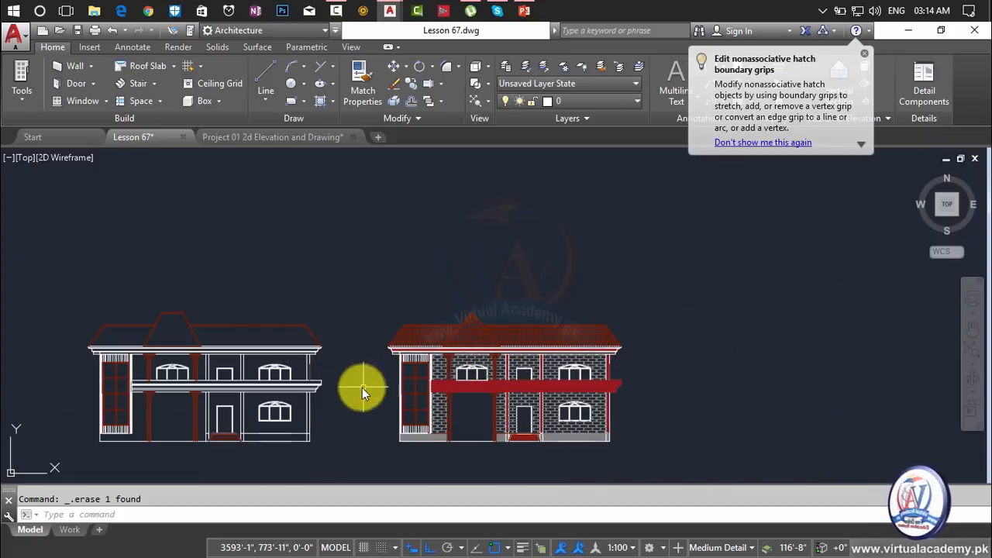
Start a new hatch and set its fill type to Gradient
scroll(466, 407, "up", 5)
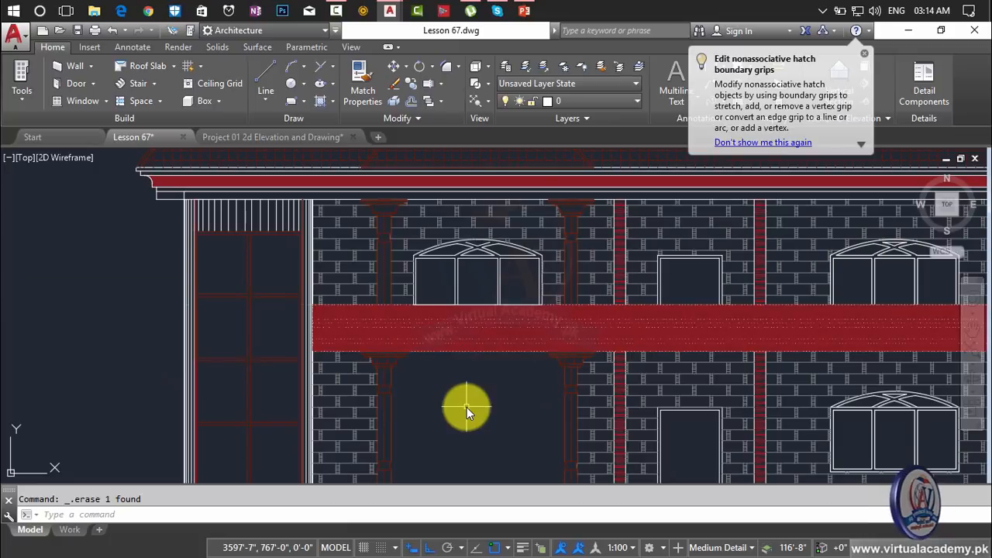
key("Escape")
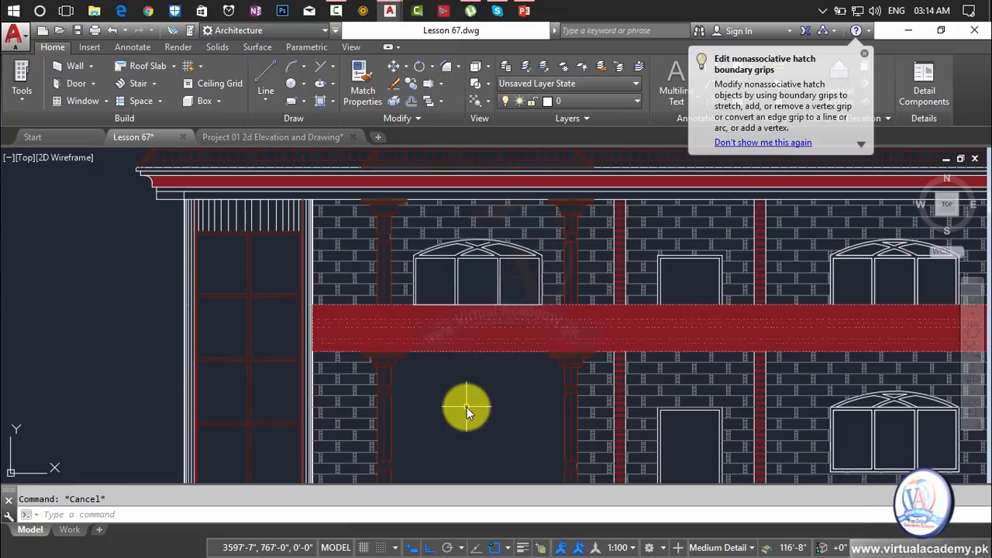
type("h")
key("Return")
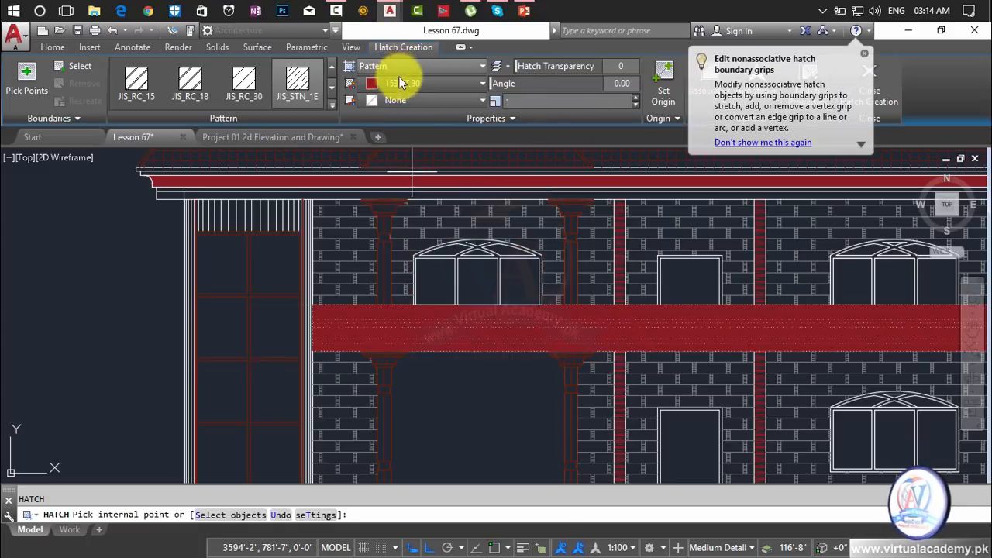
left_click(401, 83)
left_click(402, 85)
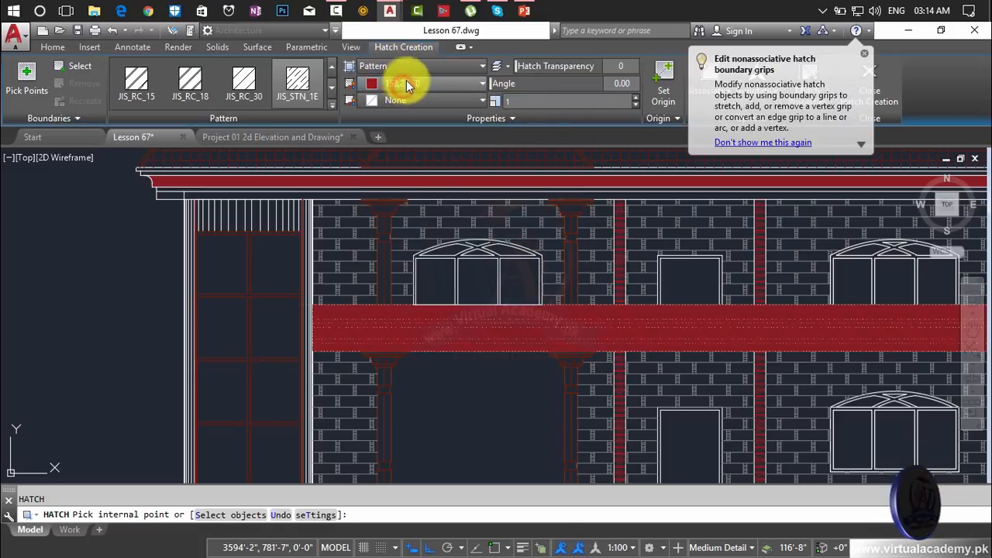
left_click(407, 67)
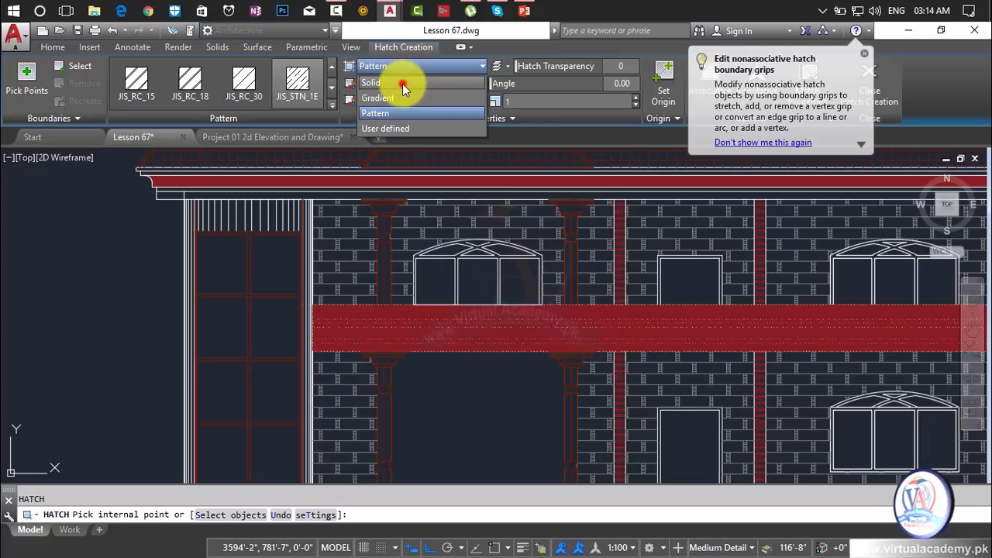
left_click(403, 84)
left_click(414, 84)
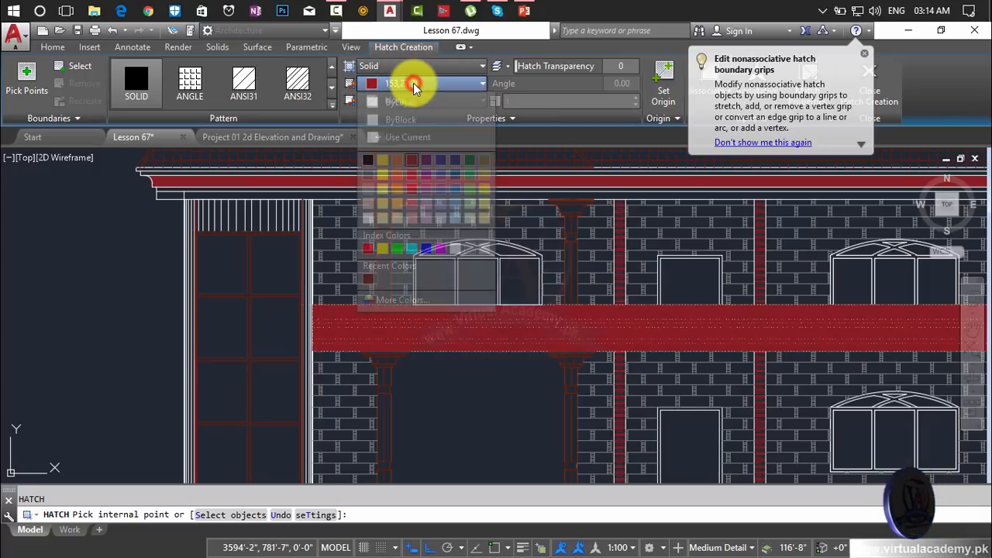
left_click(413, 78)
left_click(413, 68)
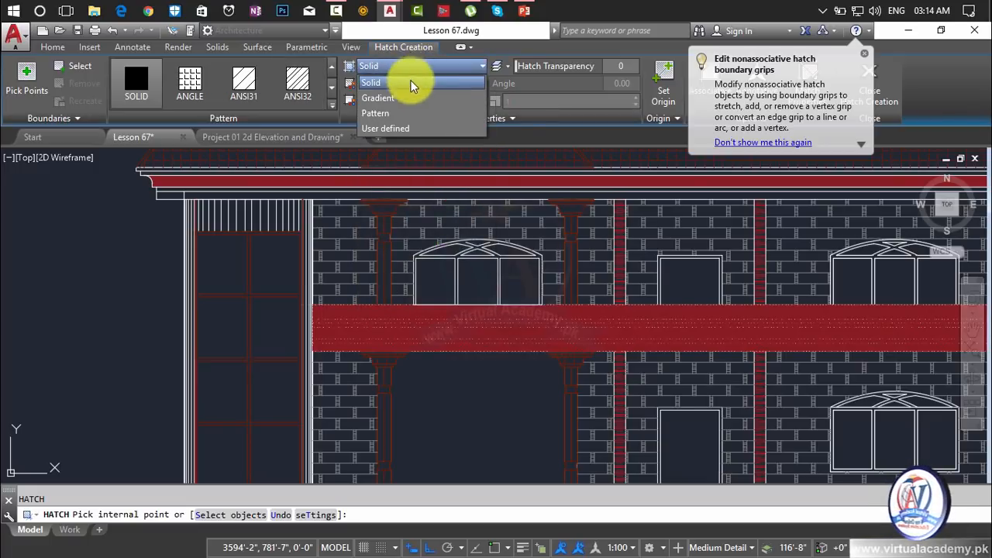
left_click(398, 96)
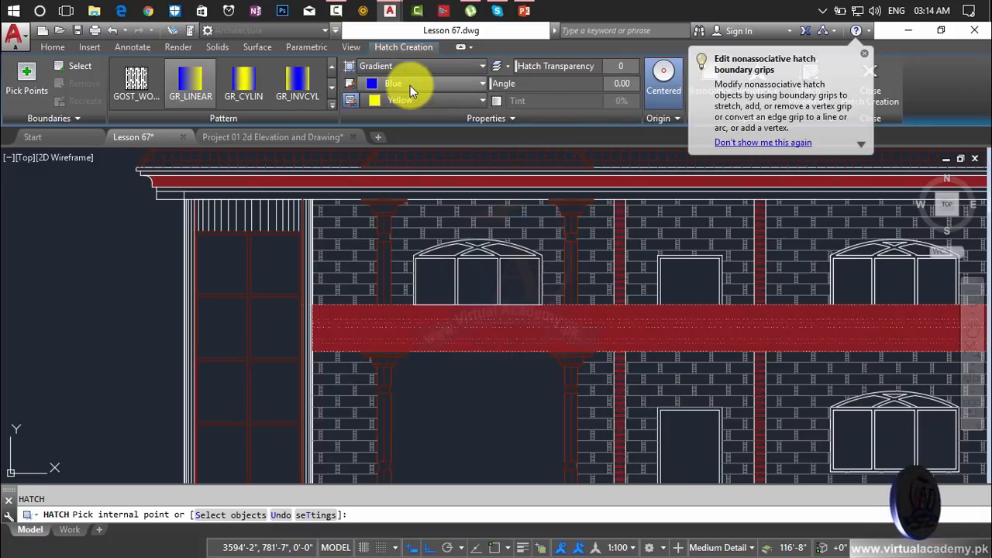
Choose the GR_INVCUR gradient pattern and set its first colour to 153,27,30
left_click(330, 91)
left_click(331, 98)
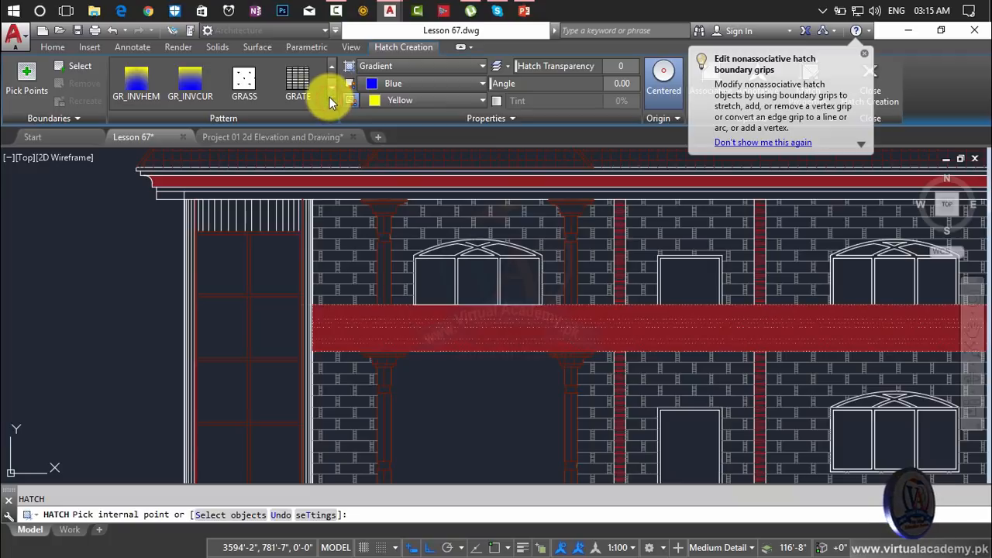
left_click(197, 85)
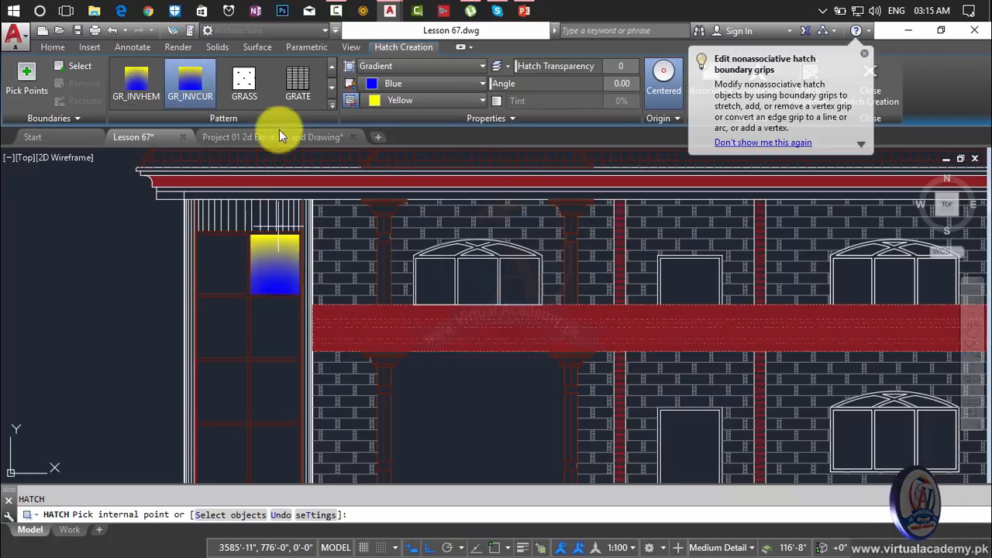
left_click(374, 84)
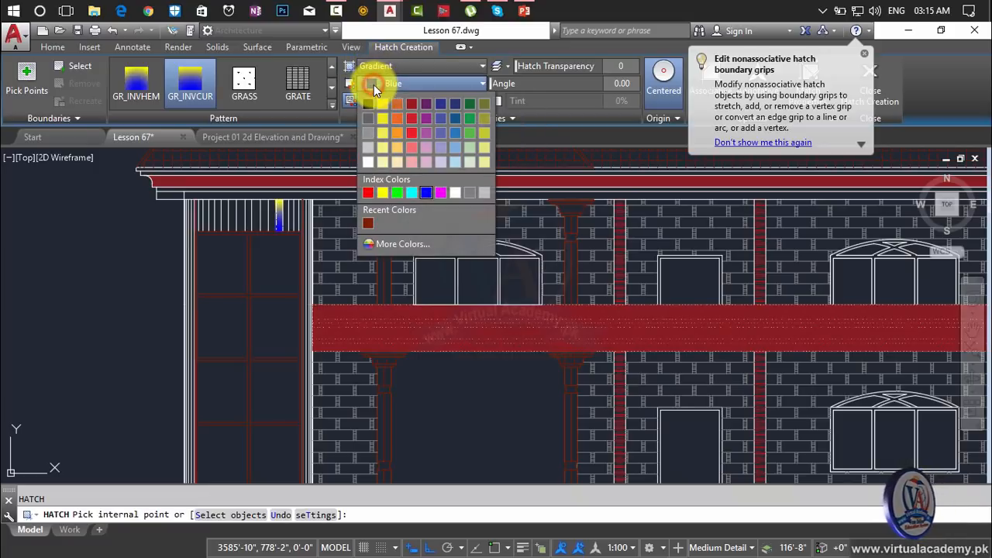
left_click(409, 103)
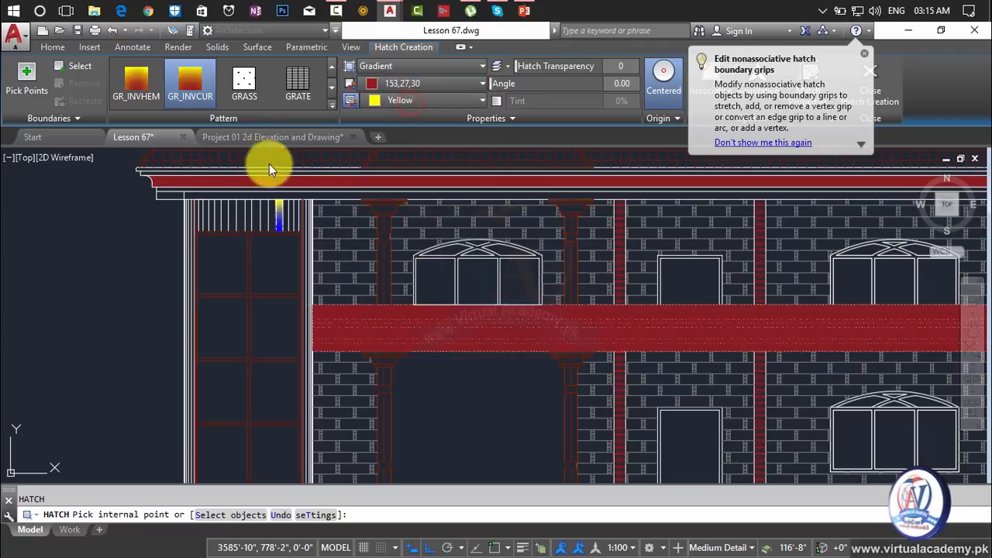
Fill all eight glass panes of the tall window at the elevation's left end with the red-yellow gradient
left_click(273, 264)
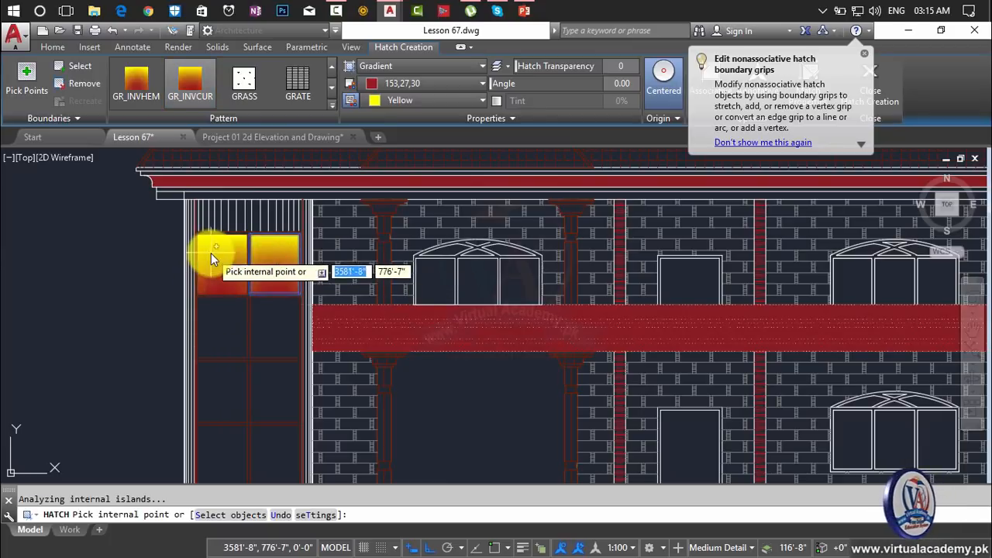
left_click(210, 252)
left_click(217, 341)
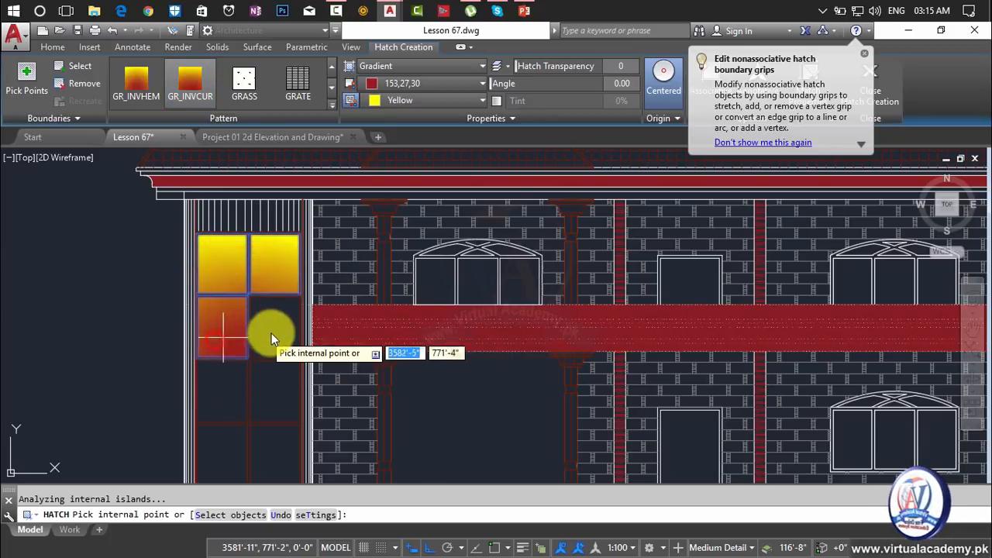
left_click(277, 331)
mouse_move(279, 330)
middle_mouse_down()
mouse_move(279, 295)
mouse_move(344, 155)
middle_mouse_up()
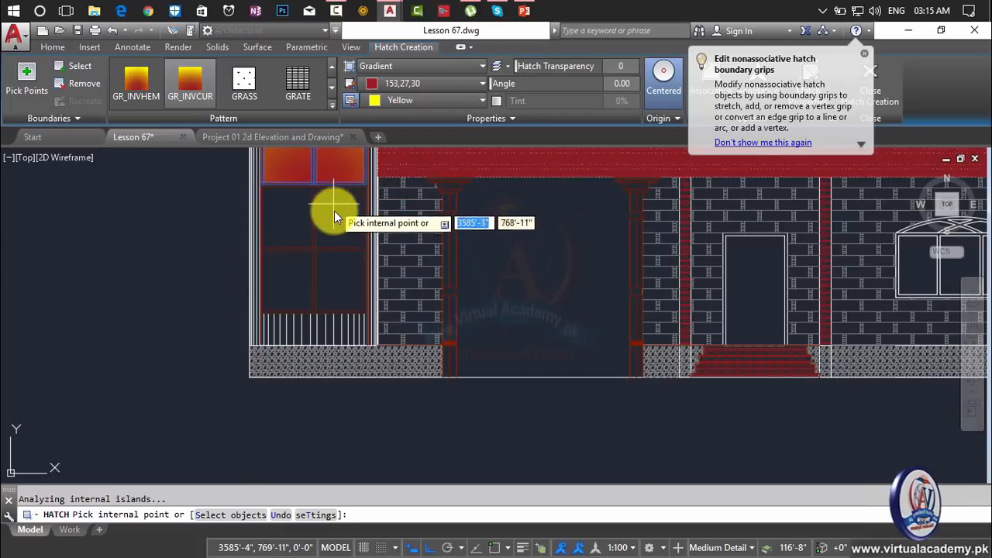
left_click(294, 276)
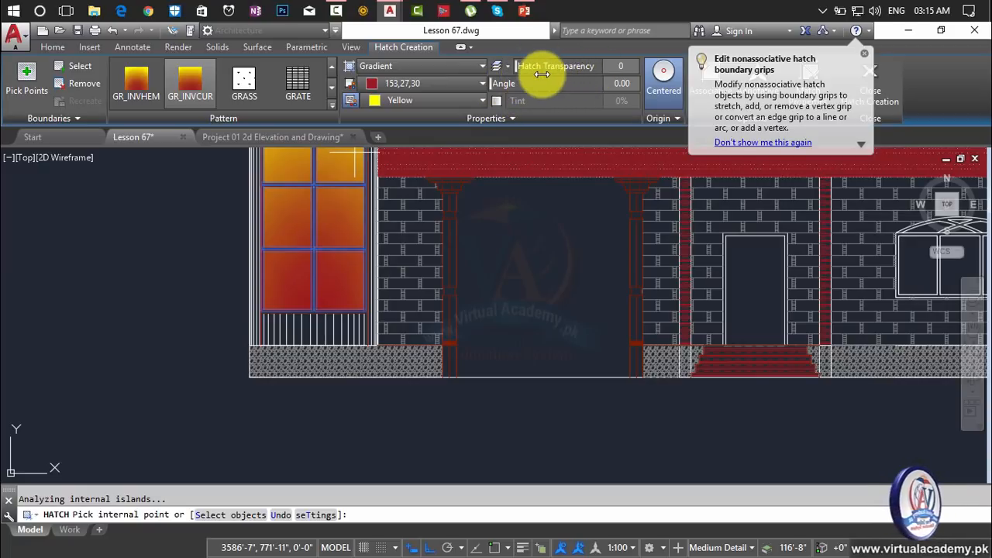
Add the three panes of the upper-floor arched window between the columns to the gradient fill and finish the hatch
scroll(420, 233, "down", 3)
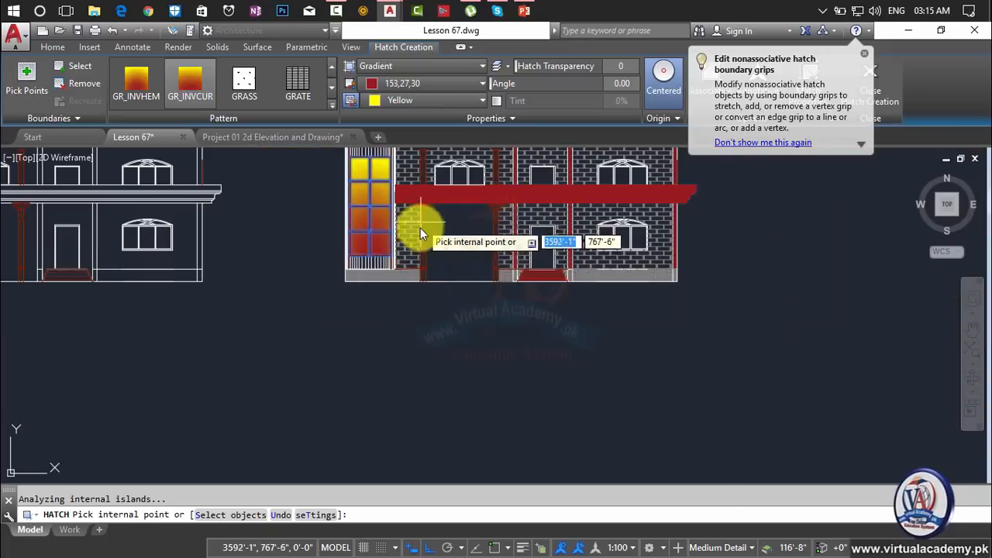
scroll(420, 228, "up", 8)
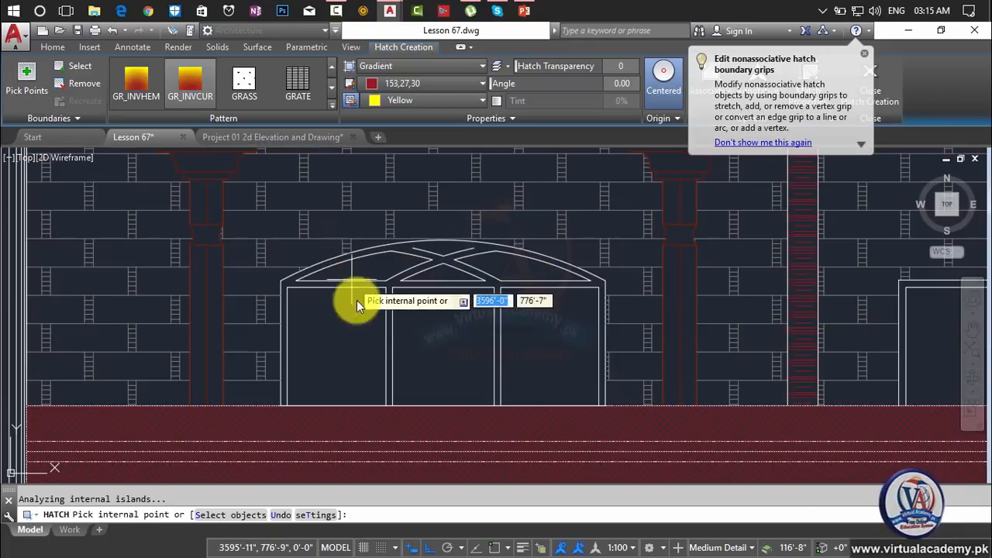
left_click(361, 318)
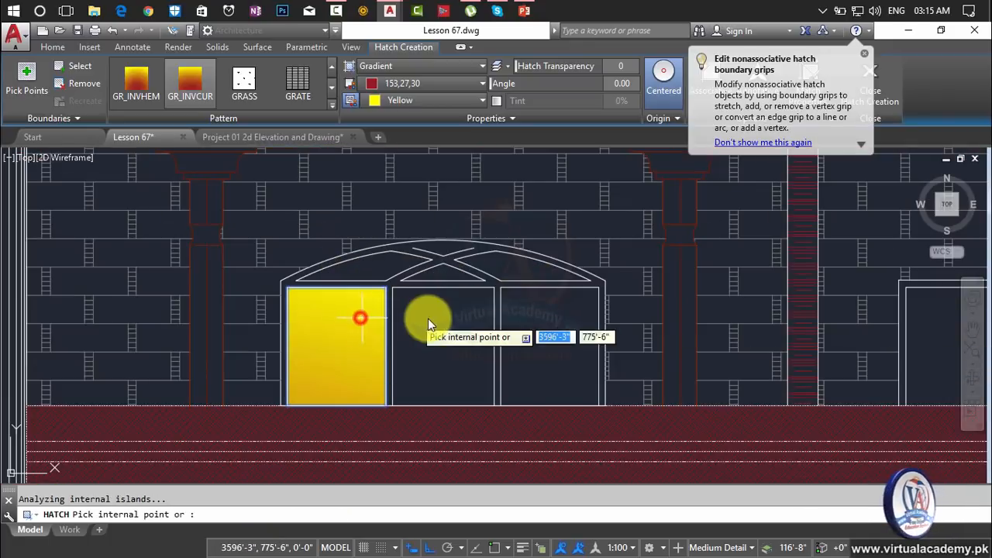
left_click(434, 319)
left_click(542, 322)
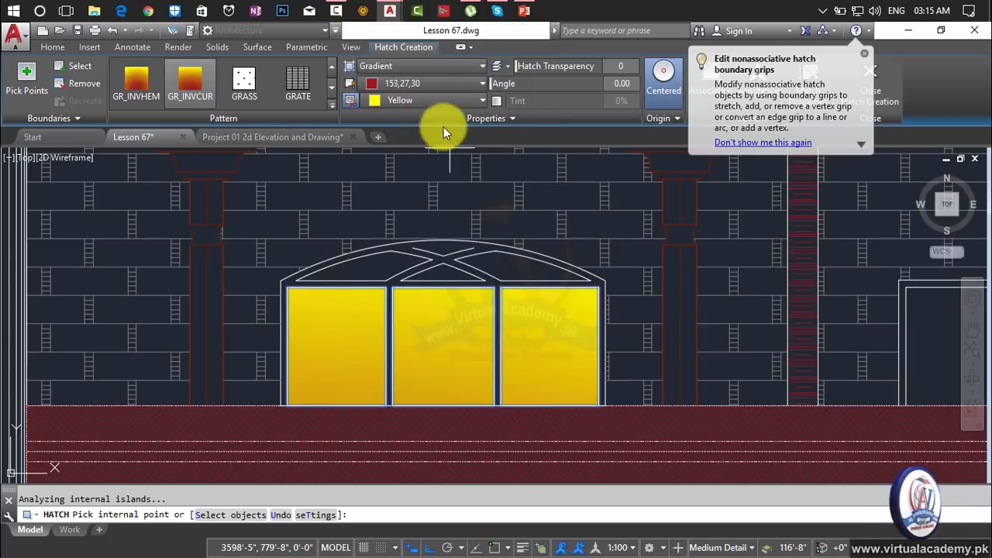
left_click(439, 100)
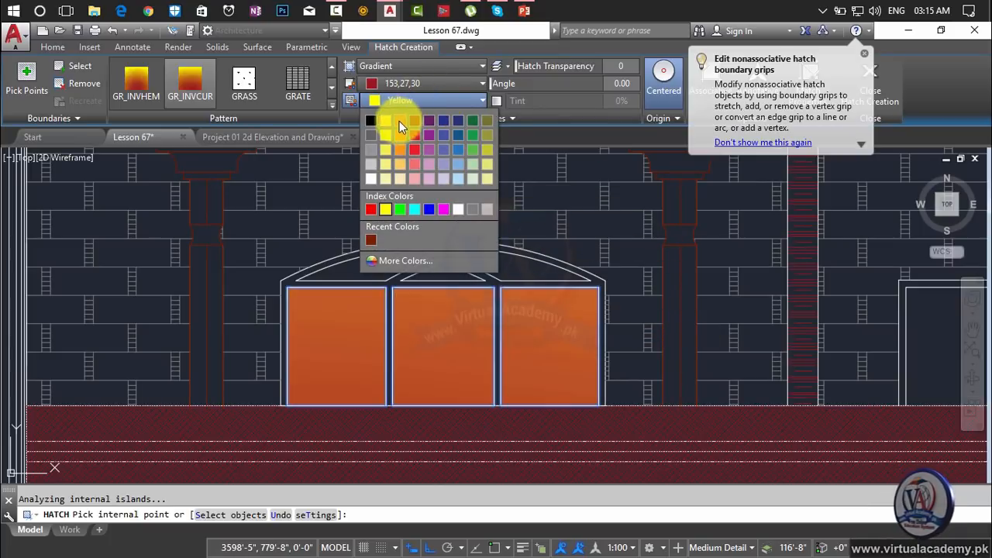
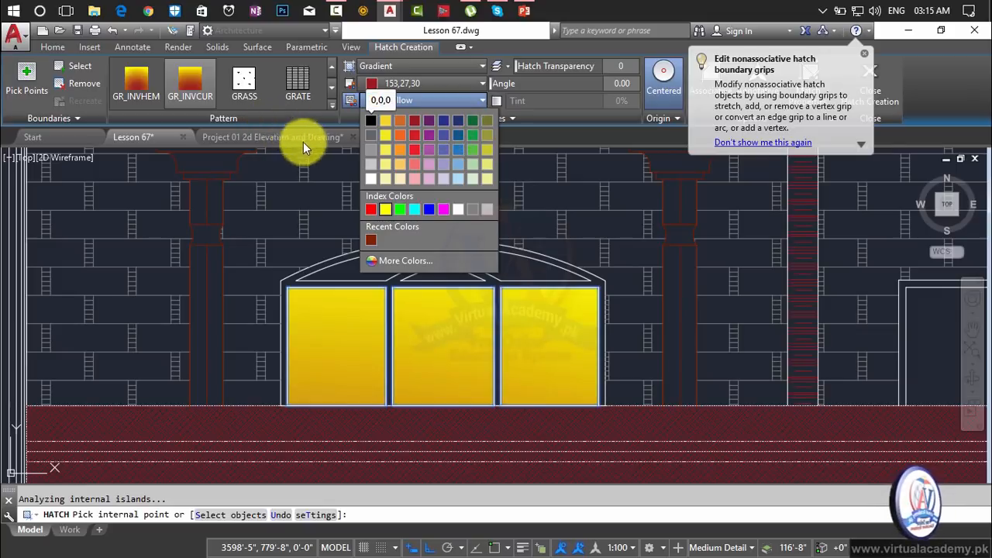
left_click(333, 155)
scroll(395, 210, "down", 5)
key("Escape")
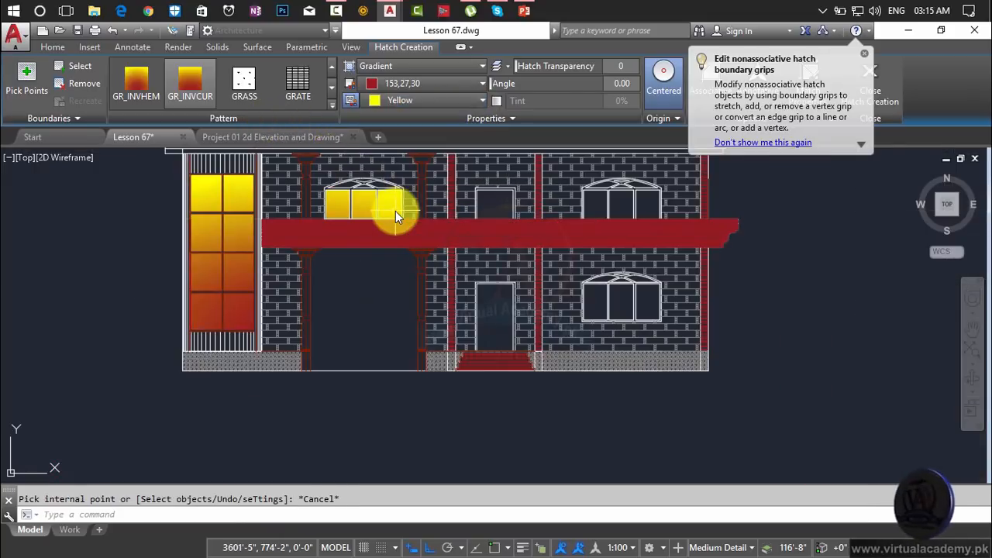
left_click_drag(395, 211, 391, 205)
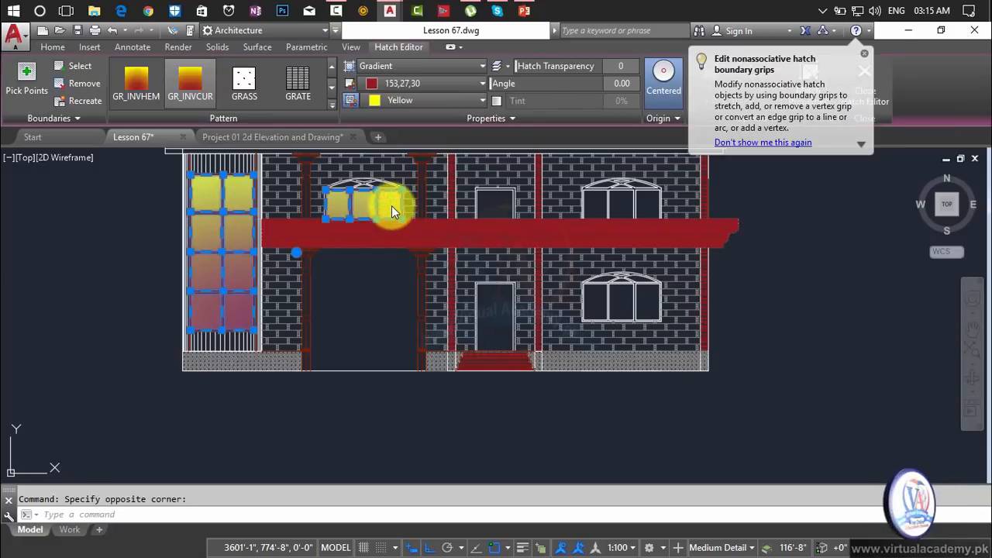
key("Escape")
Start a solid hatch in colour 153,27,30 and fill the three panes of the arched window between the columns
type("h")
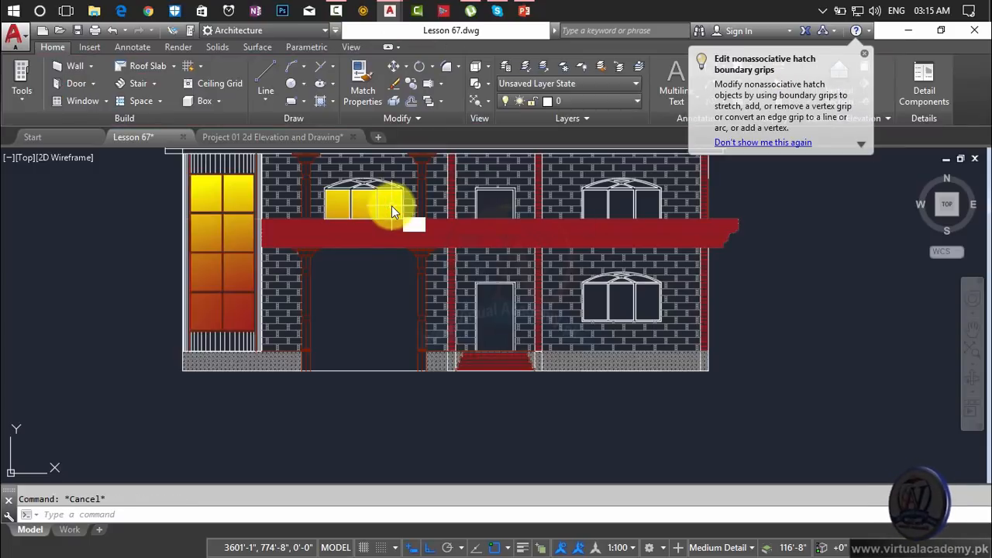
key("Return")
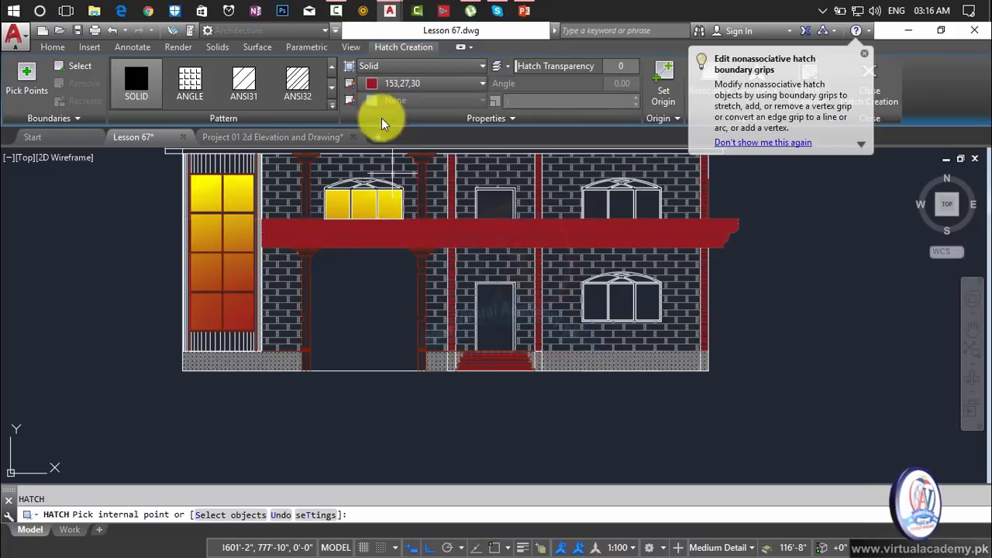
left_click(384, 84)
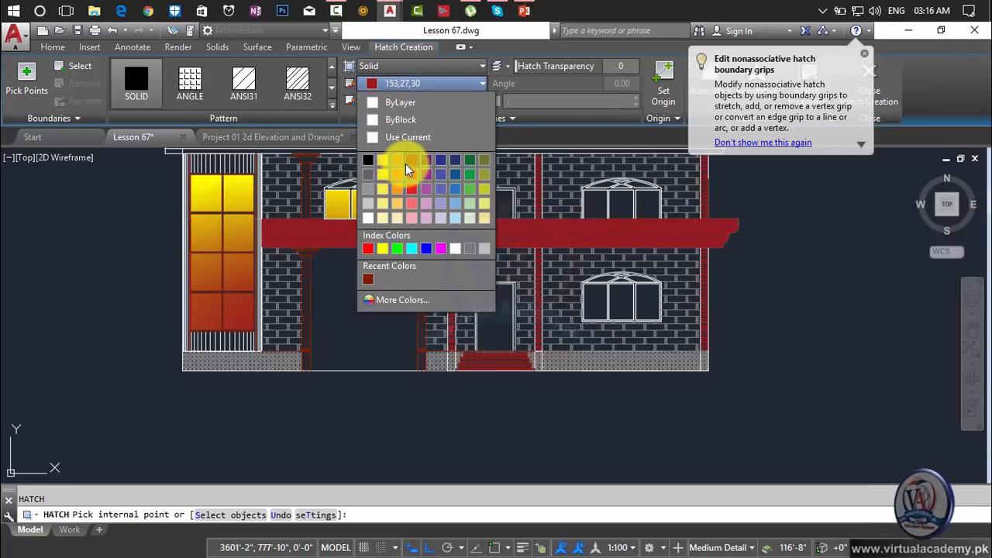
key("Escape")
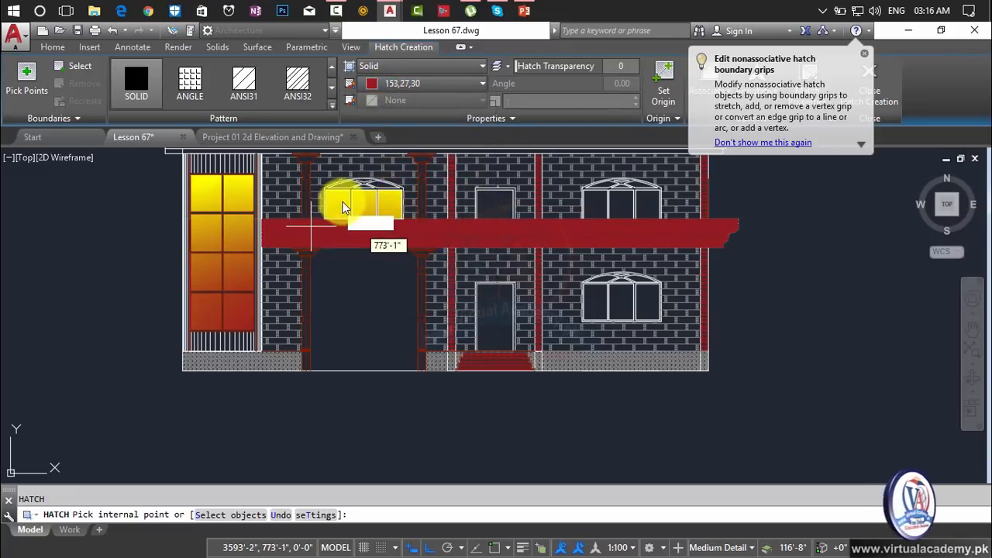
left_click(339, 206)
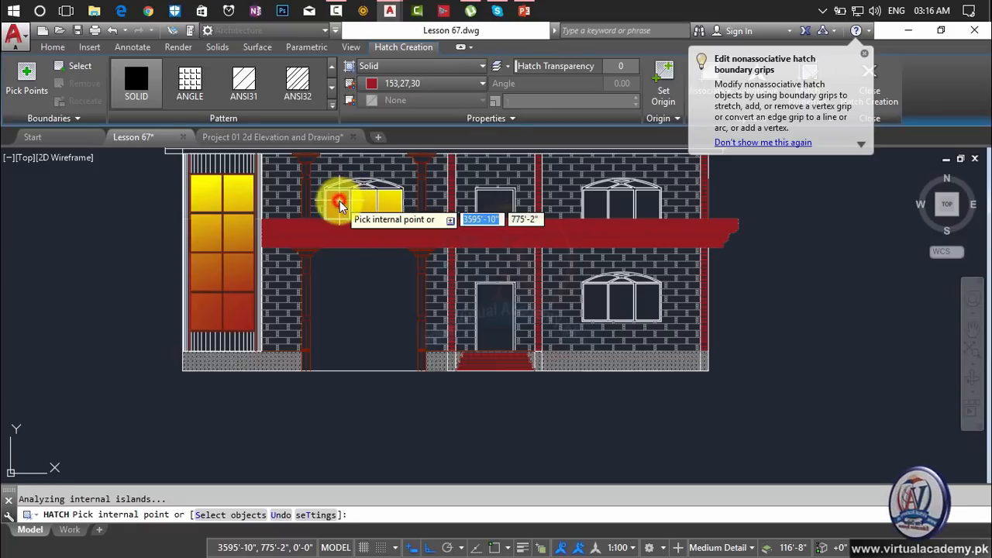
left_click(366, 206)
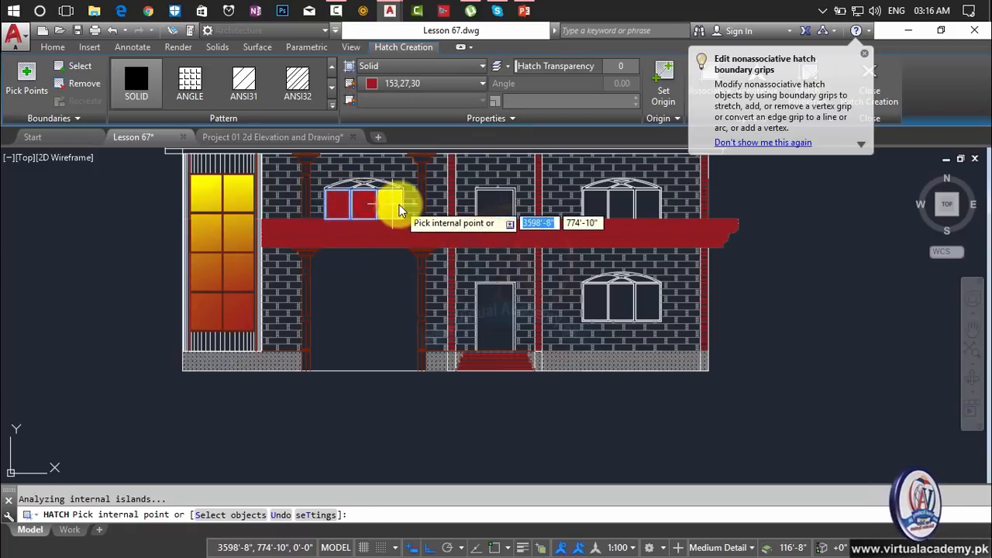
left_click(398, 207)
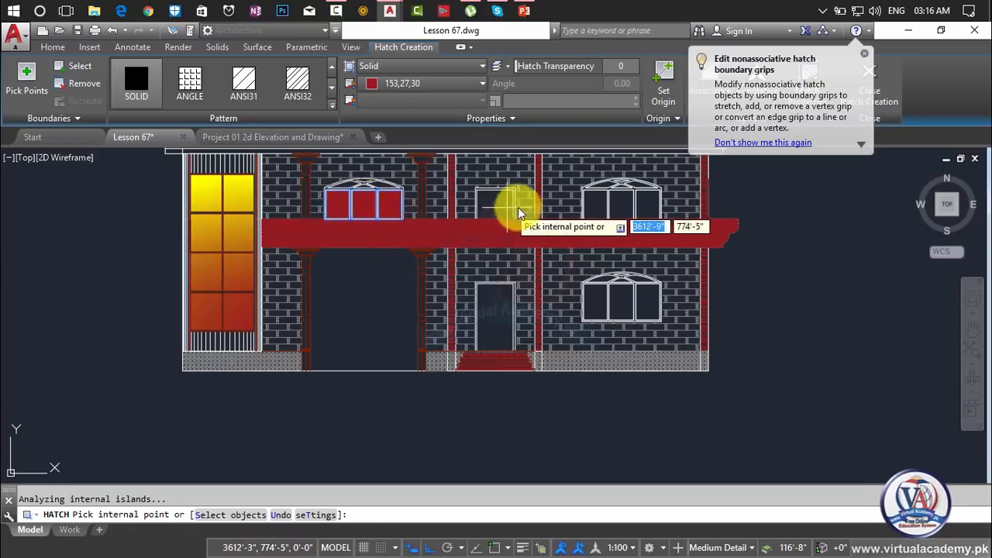
Add the panes of the upper and lower arched windows in the right wall bay to the solid fill and finish the hatch
left_click(596, 205)
left_click(626, 210)
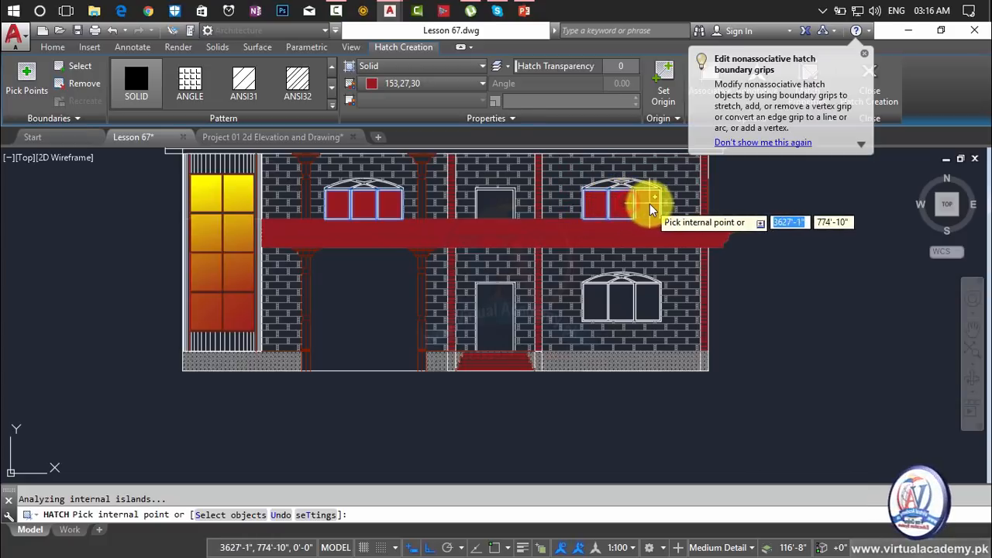
left_click(649, 209)
left_click(648, 302)
left_click(624, 303)
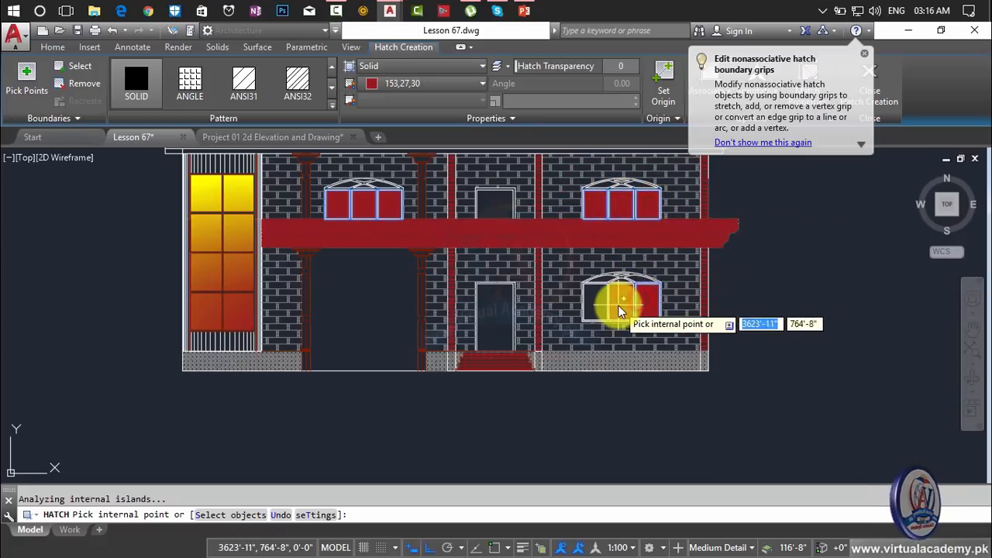
left_click(590, 310)
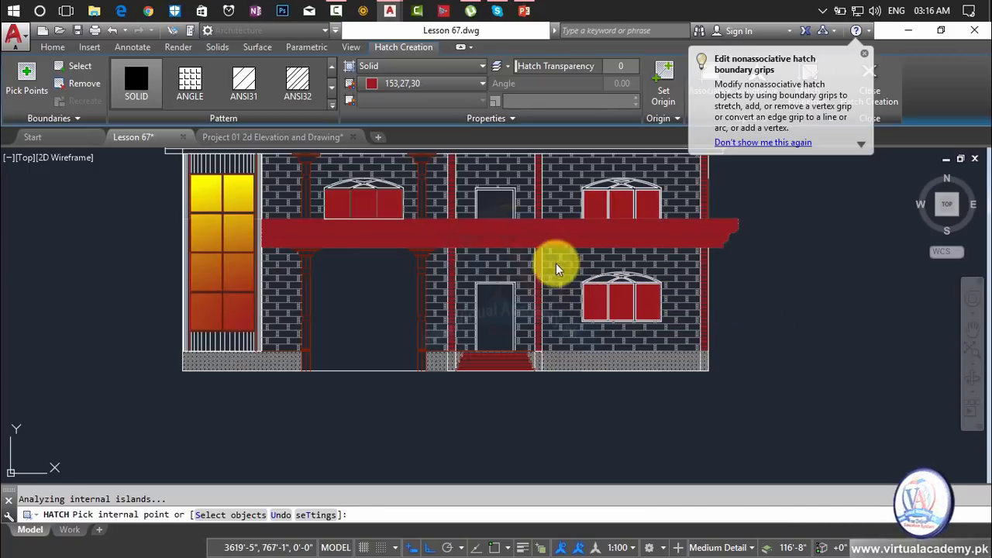
key("Return")
scroll(358, 179, "up", 6)
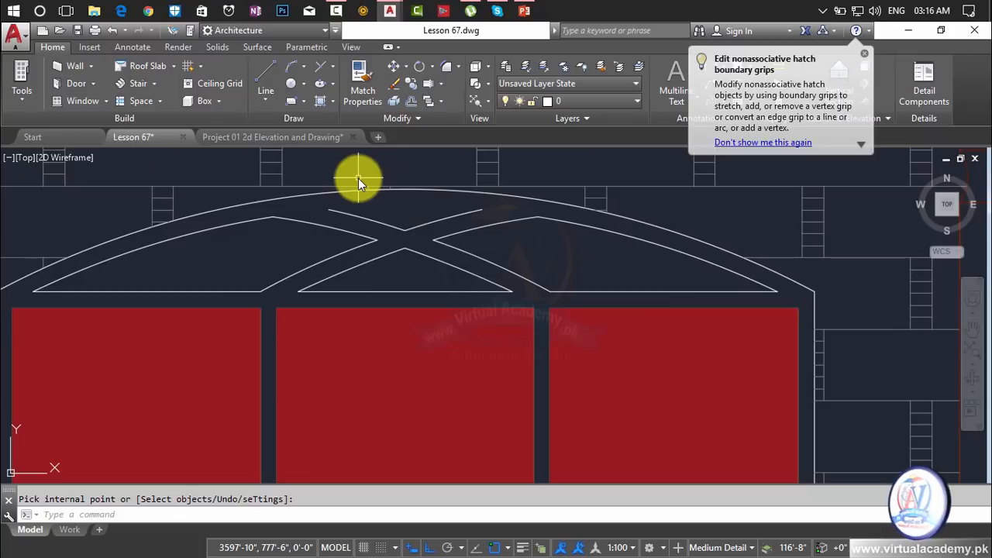
Fill the frame of the upper-floor arched window between the columns with a solid hatch in colour 169,83,160
key("Return")
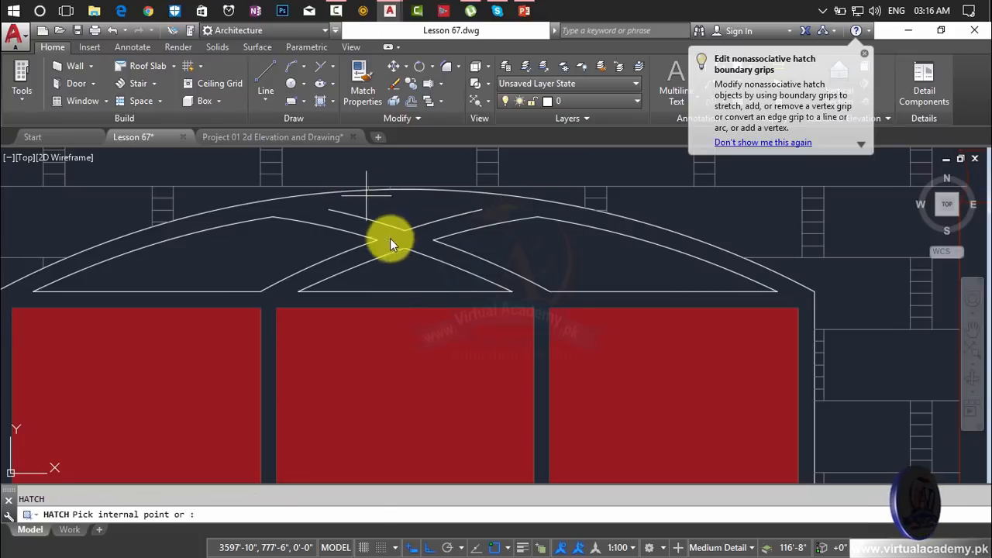
left_click(314, 257)
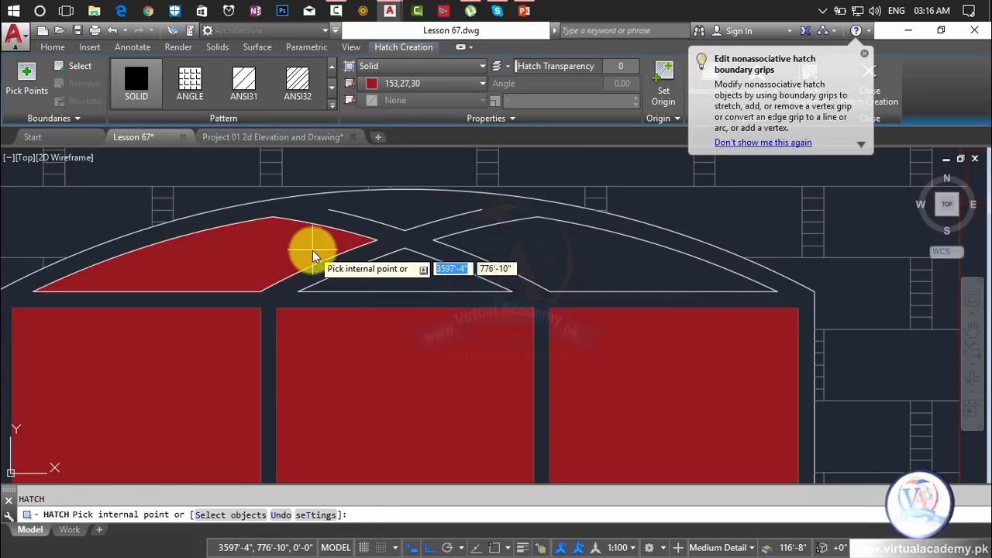
left_click(393, 83)
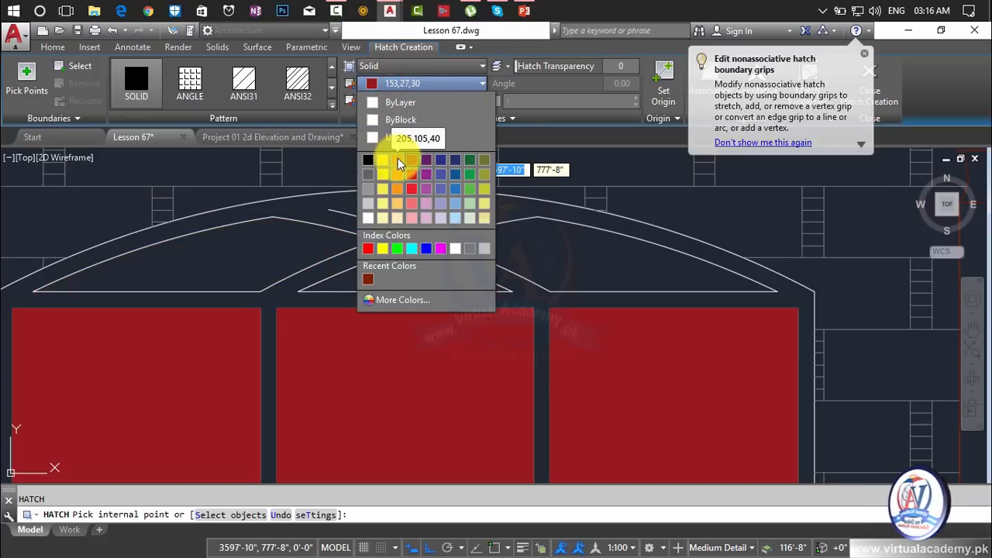
left_click(426, 189)
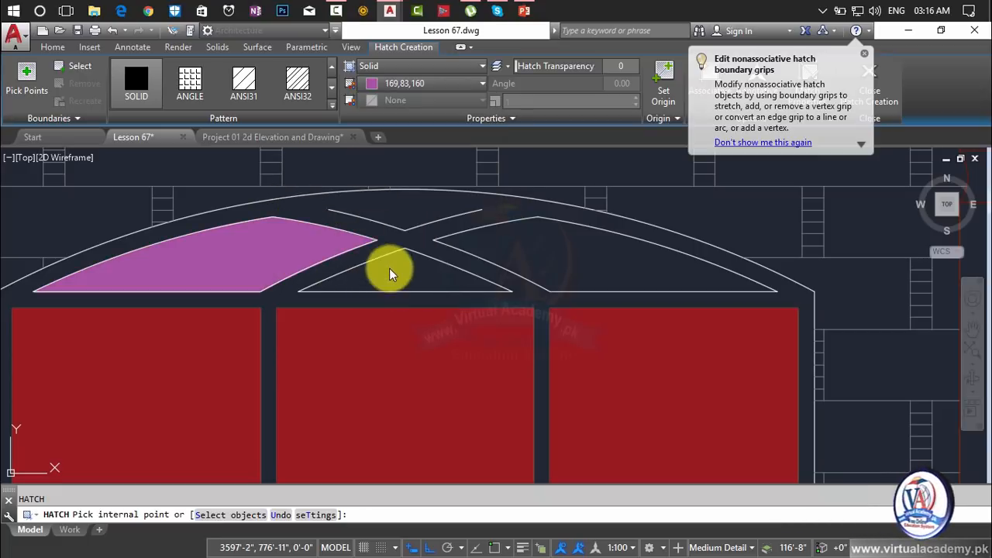
left_click(374, 218)
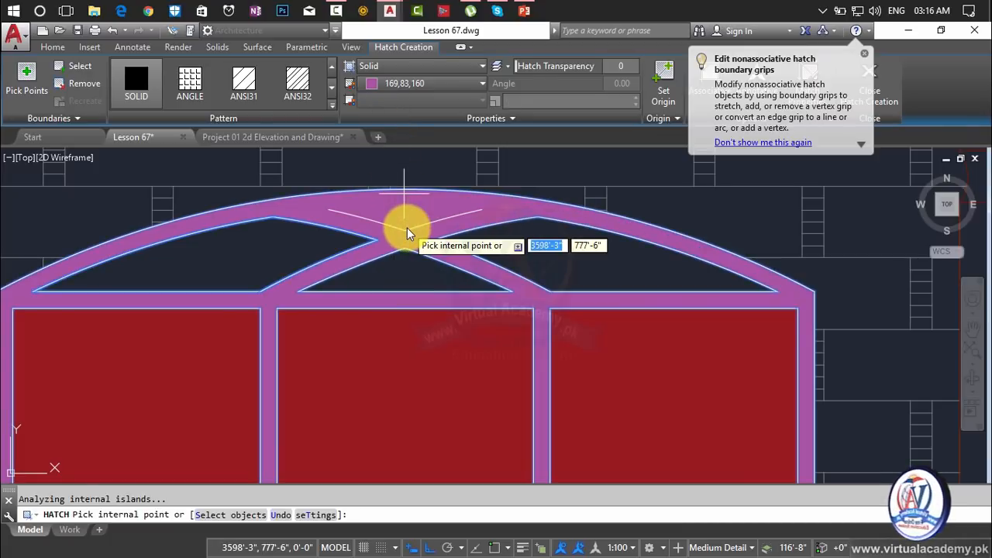
left_click(463, 217)
key("Return")
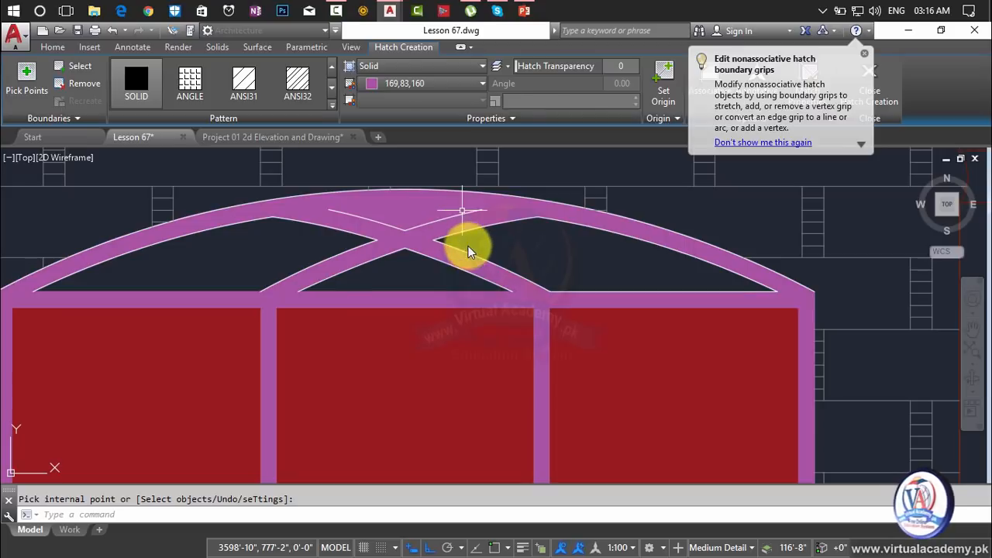
Start another solid 169,83,160 hatch and fill the centre and left arch panes of the upper window in the right wall bay
scroll(468, 246, "down", 5)
middle_click_drag(501, 285, 322, 249)
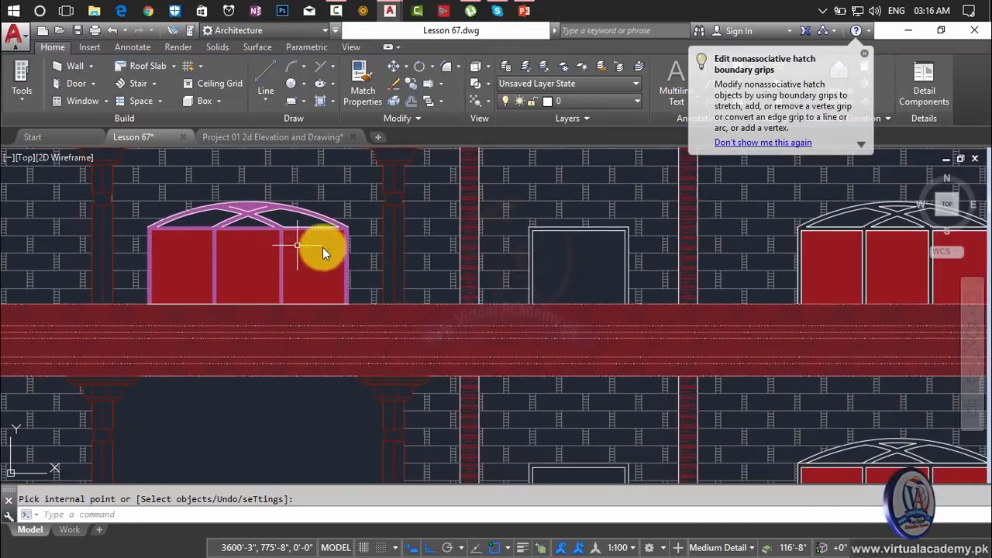
middle_click_drag(475, 267, 278, 256)
scroll(461, 200, "up", 6)
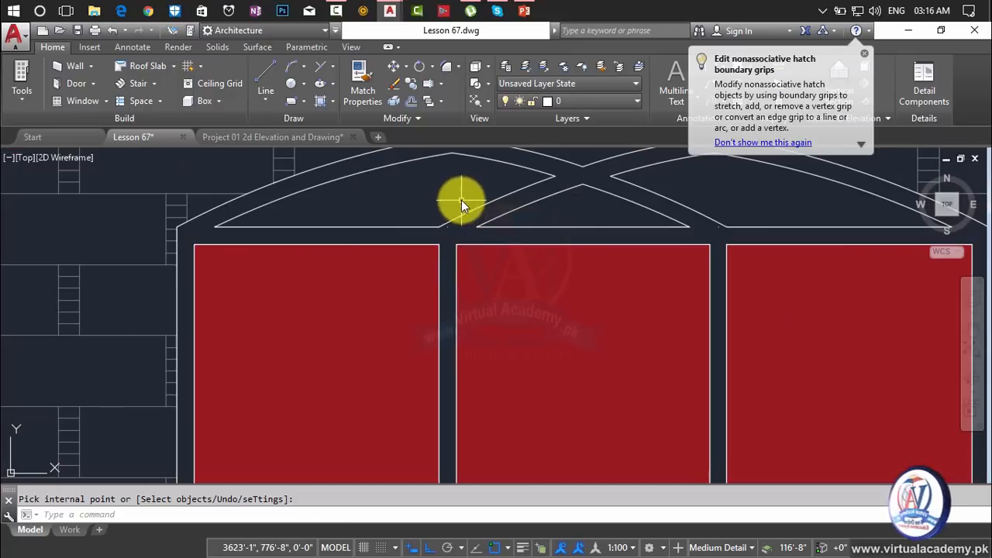
left_click(461, 200)
left_click(565, 210)
left_click(565, 210)
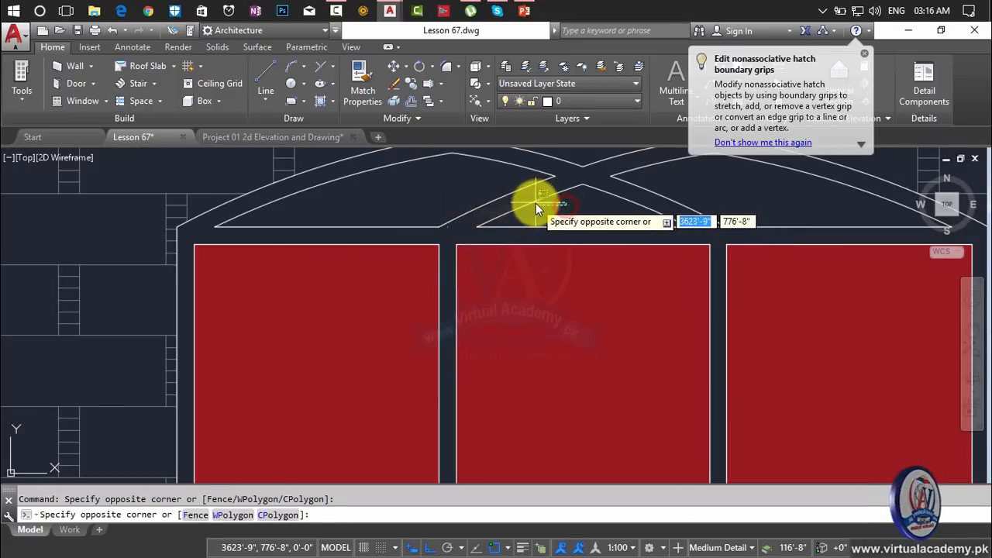
left_click(565, 214)
type("h")
key("Return")
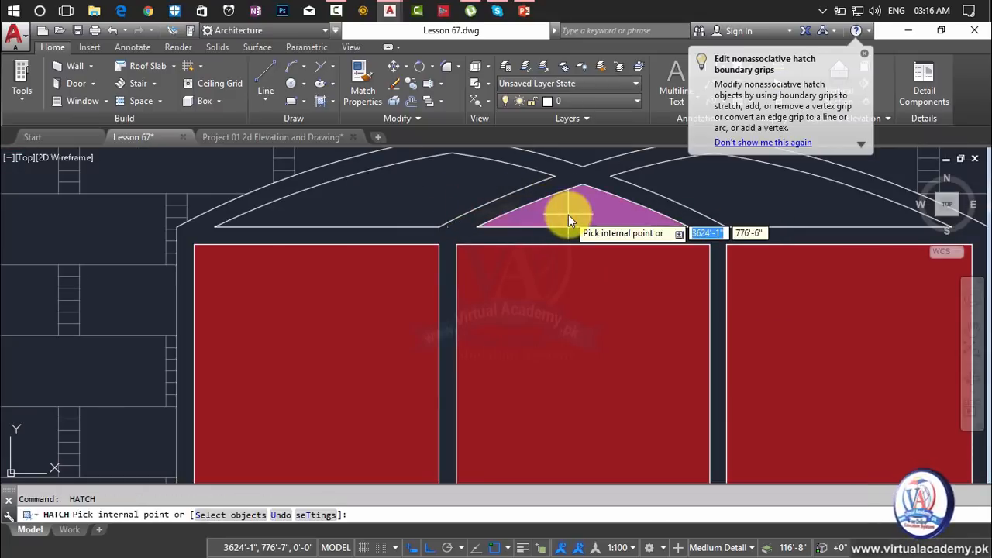
left_click(568, 215)
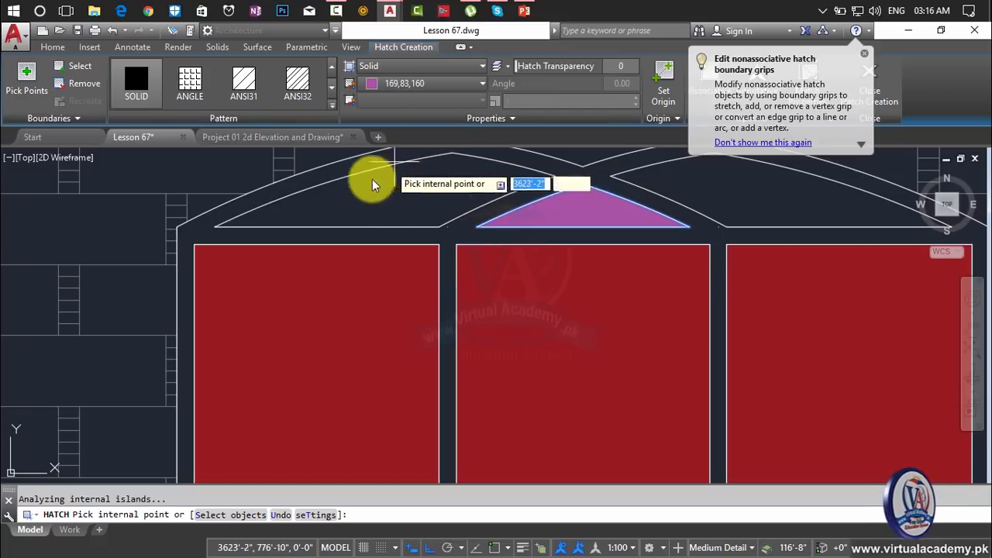
left_click(423, 194)
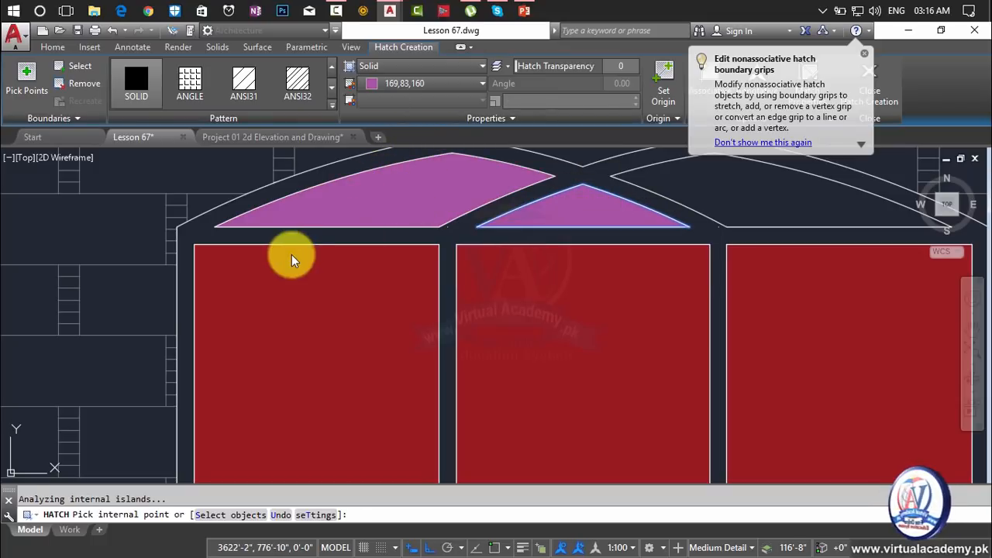
Add the right arch pane and the small top triangle of the same upper window to the solid fill and finish the hatch
scroll(275, 260, "down", 2)
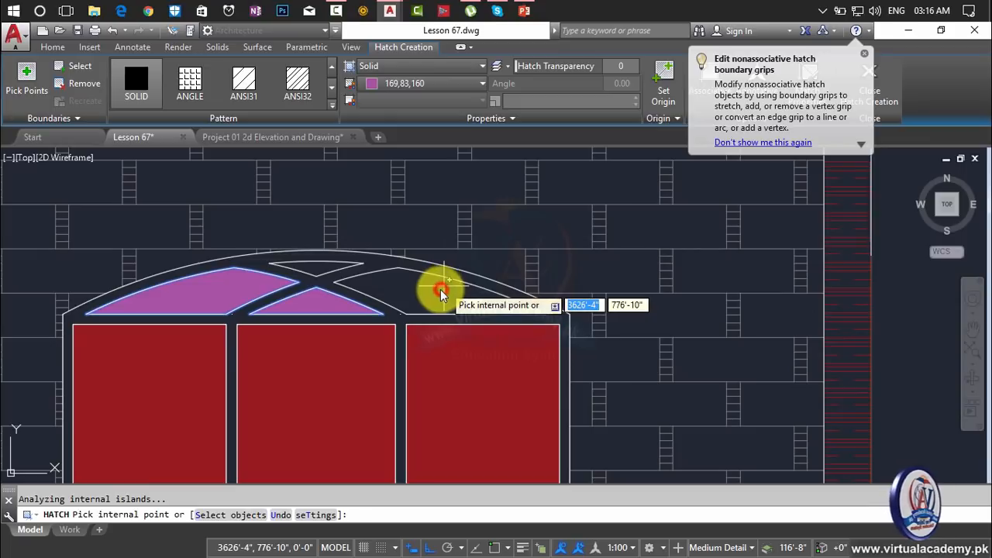
left_click(417, 290)
scroll(303, 258, "up", 2)
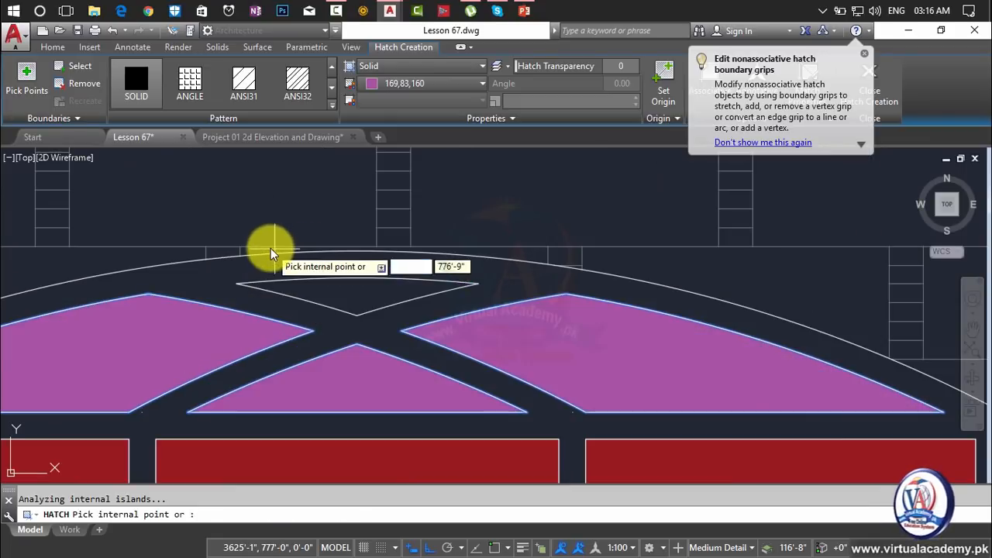
left_click(291, 271)
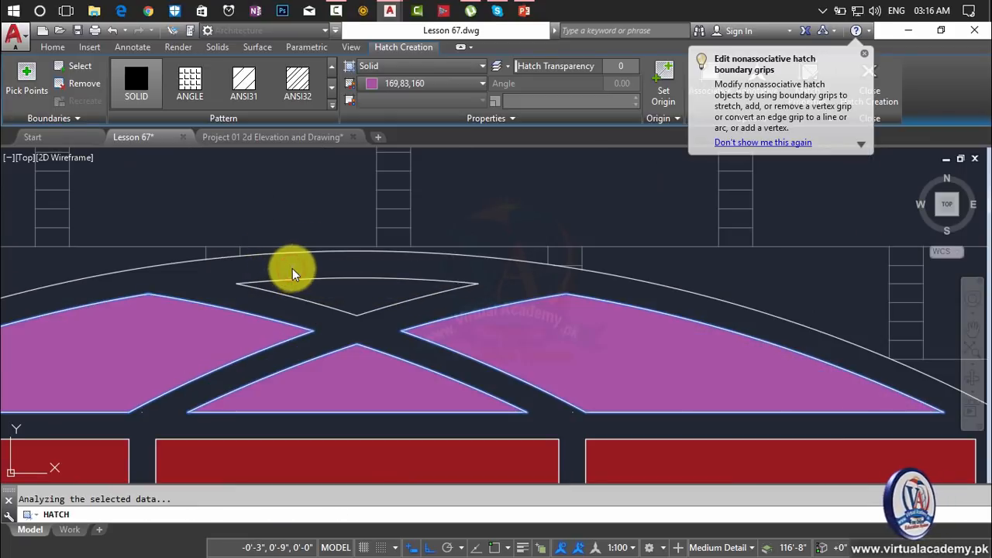
left_click(605, 329)
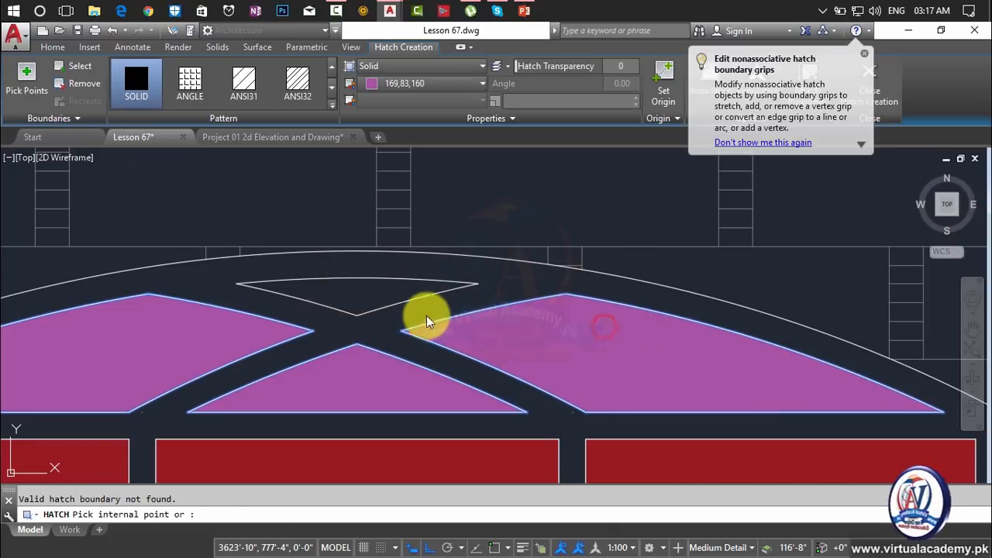
left_click(355, 288)
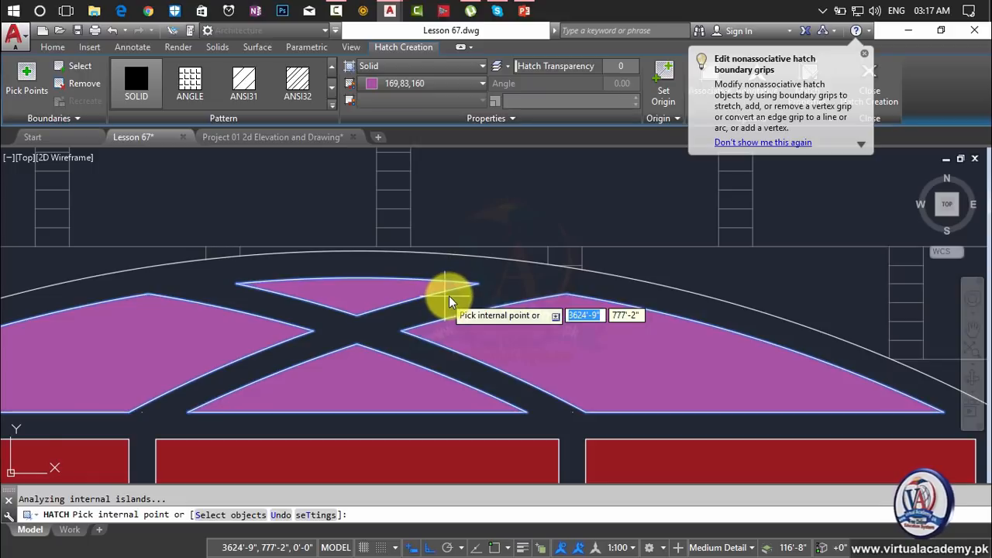
scroll(449, 295, "down", 5)
key("Return")
Fill the left, right and top arch panes of the lower window in the right wall bay with the solid 169,83,160 hatch
scroll(593, 176, "down", 3)
scroll(593, 176, "up", 5)
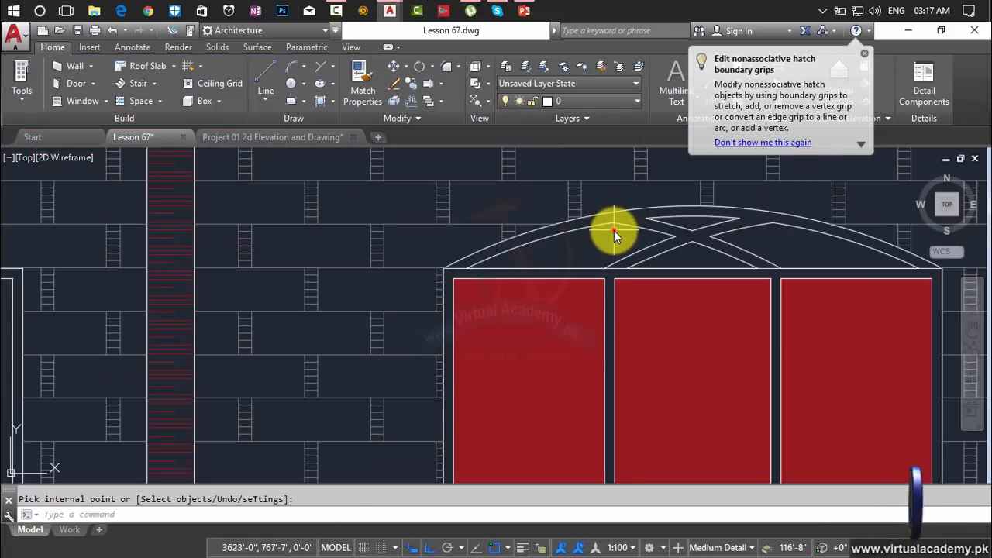
left_click(614, 230)
left_click(624, 242)
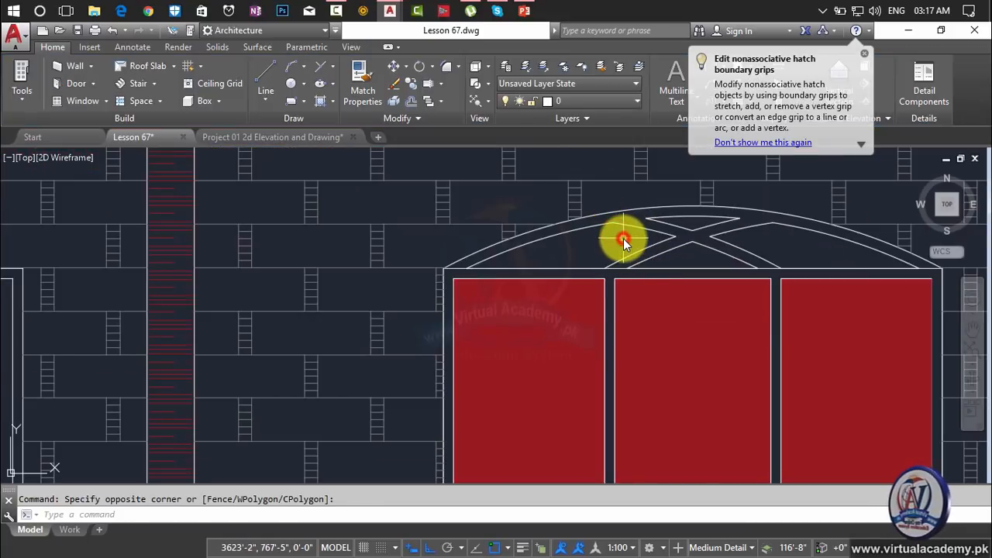
type("h")
key("Return")
left_click(612, 245)
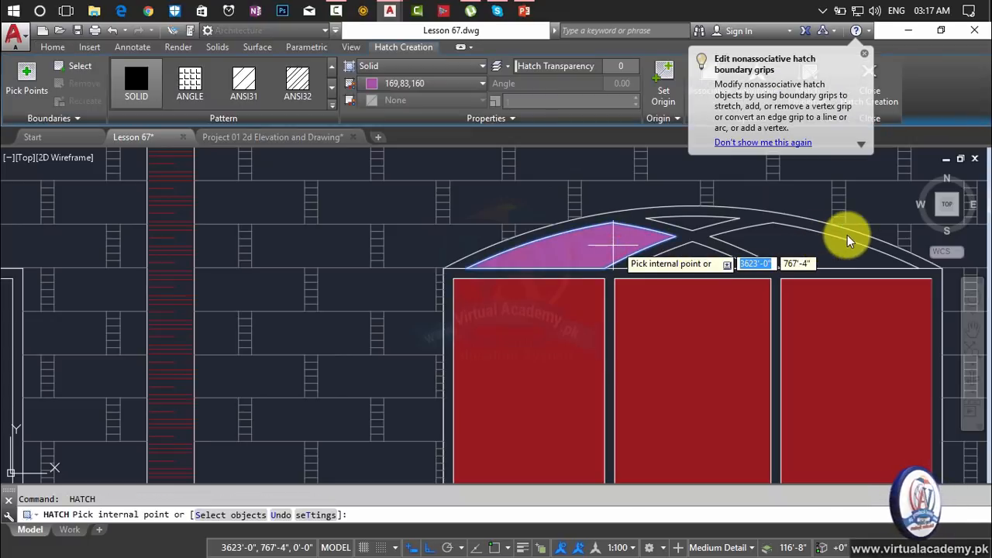
left_click(814, 251)
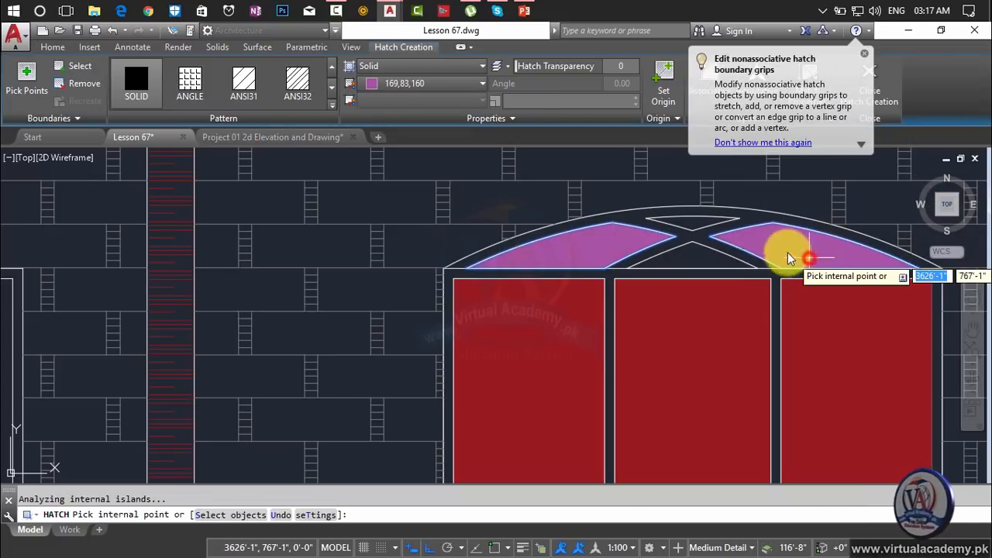
left_click(698, 222)
key("Return")
scroll(702, 256, "down", 5)
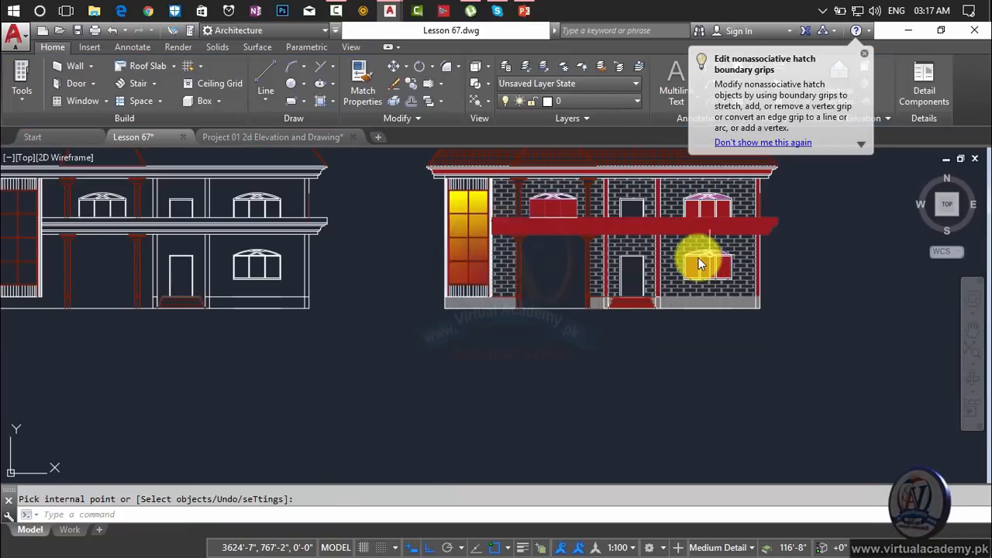
scroll(648, 250, "up", 4)
key("Escape")
scroll(651, 245, "down", 4)
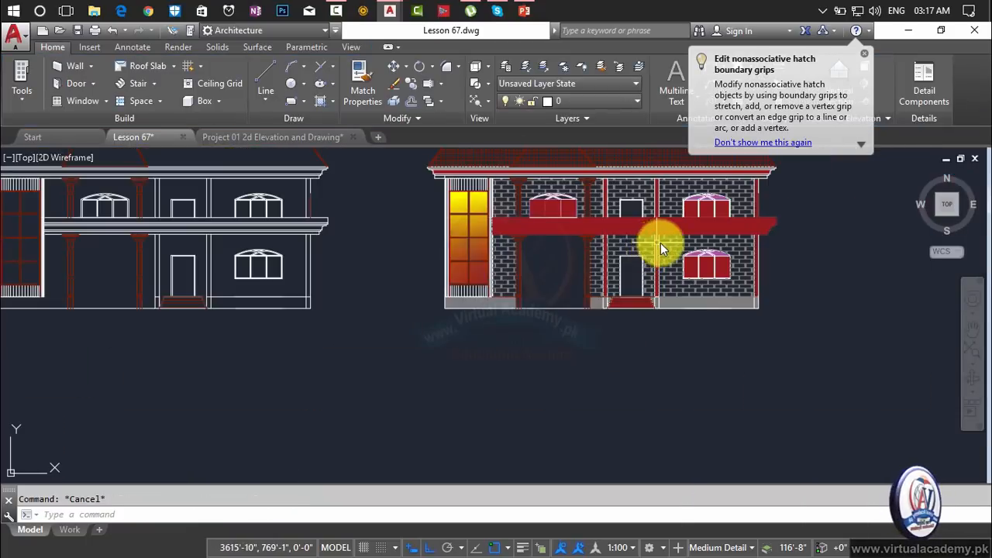
Hatch the entrance door and the small window above it with the PLAST pattern in colour 114,116,48
type("h")
key("Return")
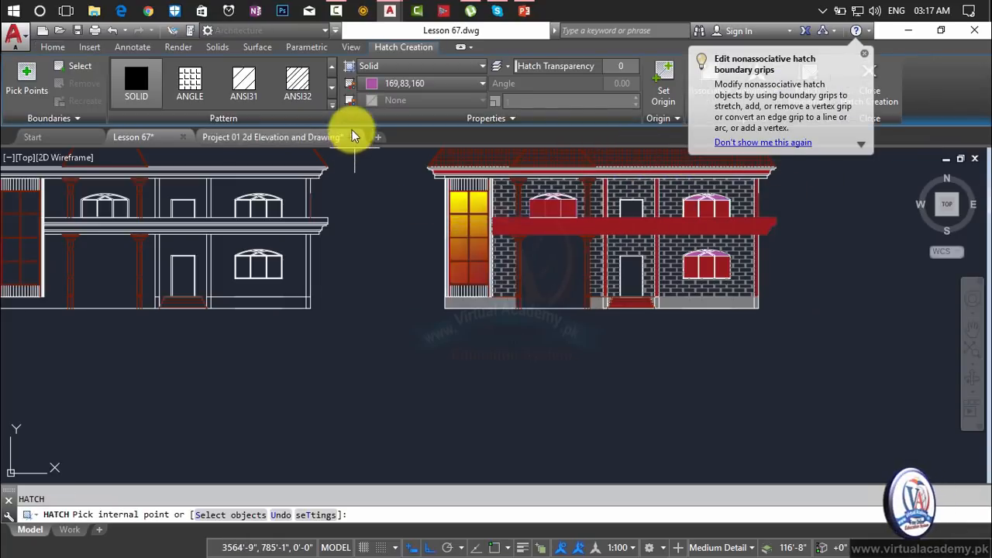
left_click(334, 107)
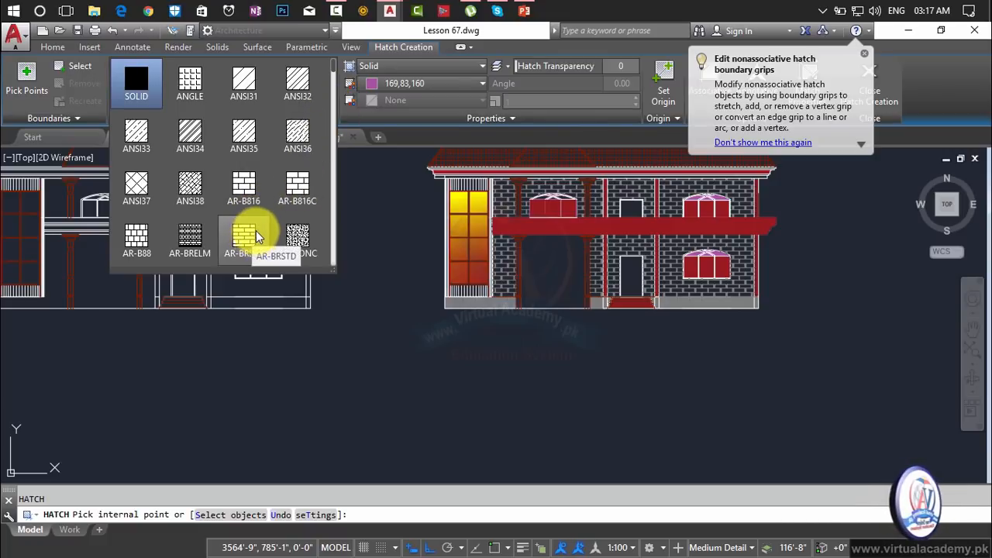
left_click_drag(331, 68, 333, 114)
scroll(332, 115, "down", 5)
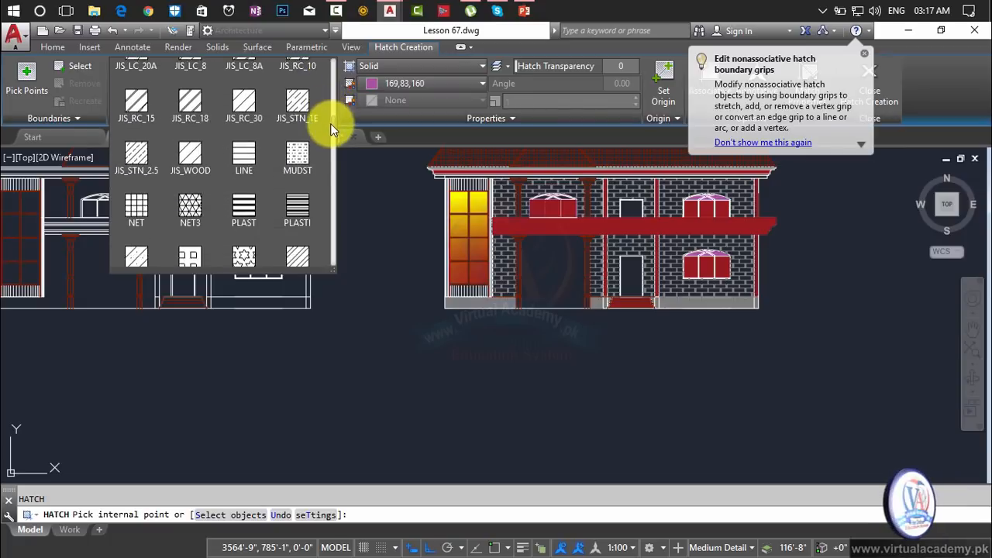
left_click(239, 171)
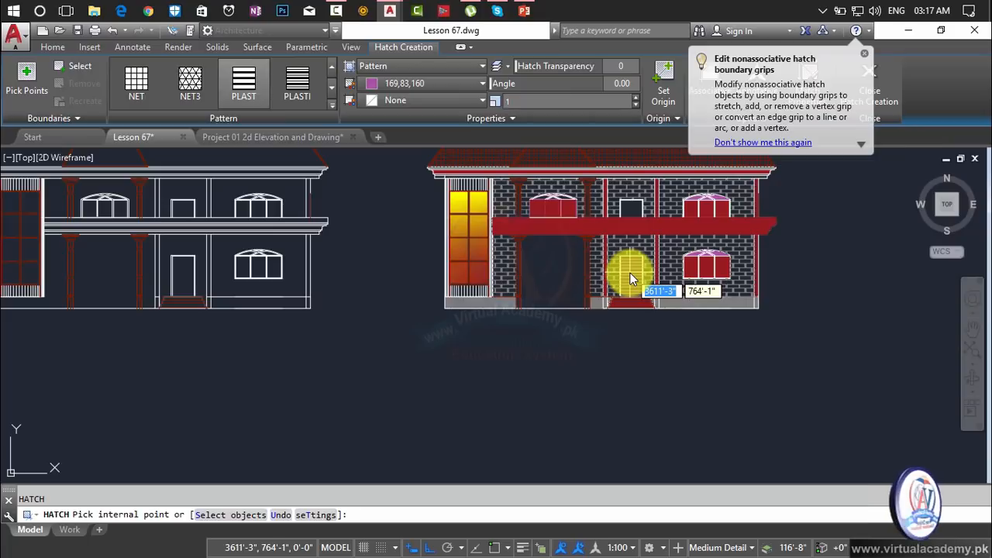
left_click(444, 84)
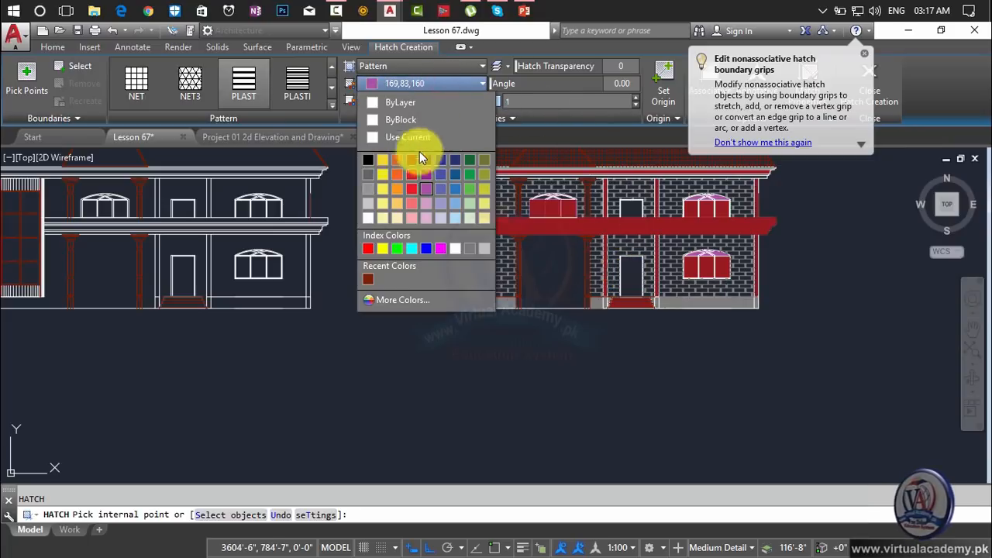
left_click(480, 161)
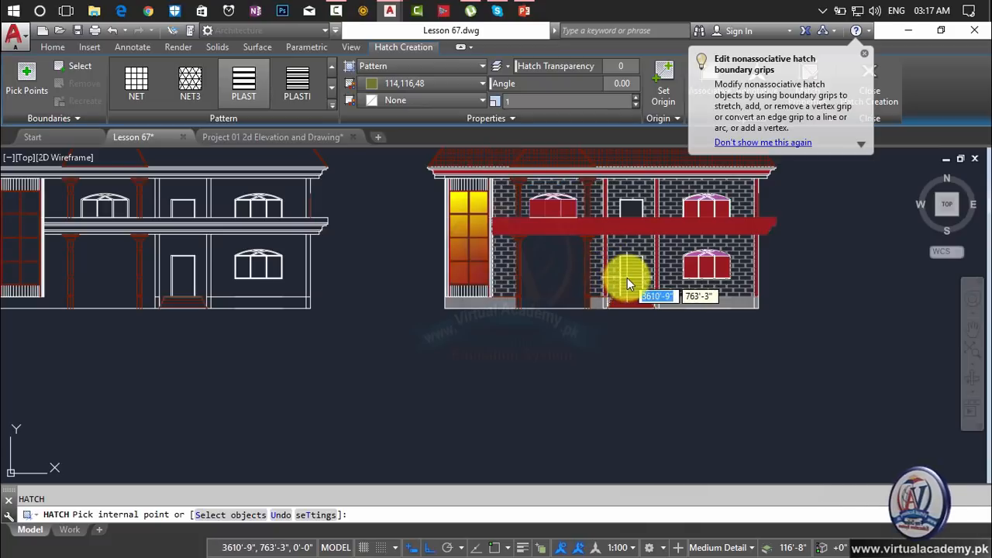
left_click(628, 284)
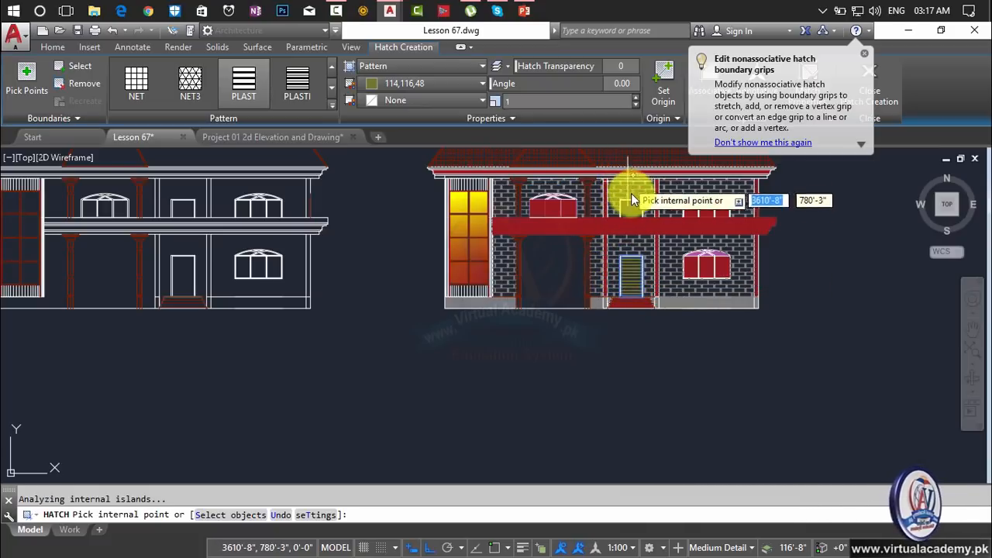
left_click(632, 210)
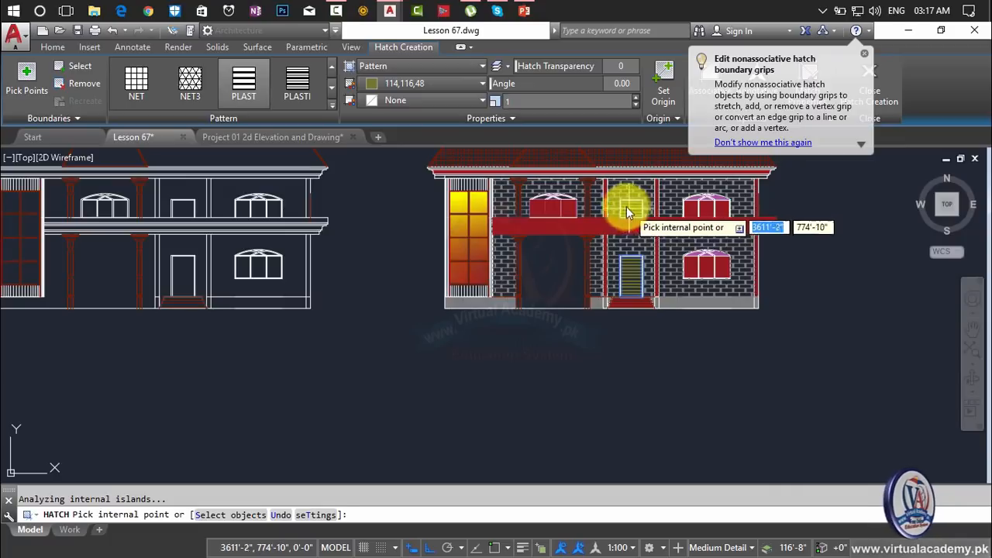
key("Return")
Erase the horizontal line along the bottom edge of the upper-floor arched window between the columns
scroll(576, 214, "up", 5)
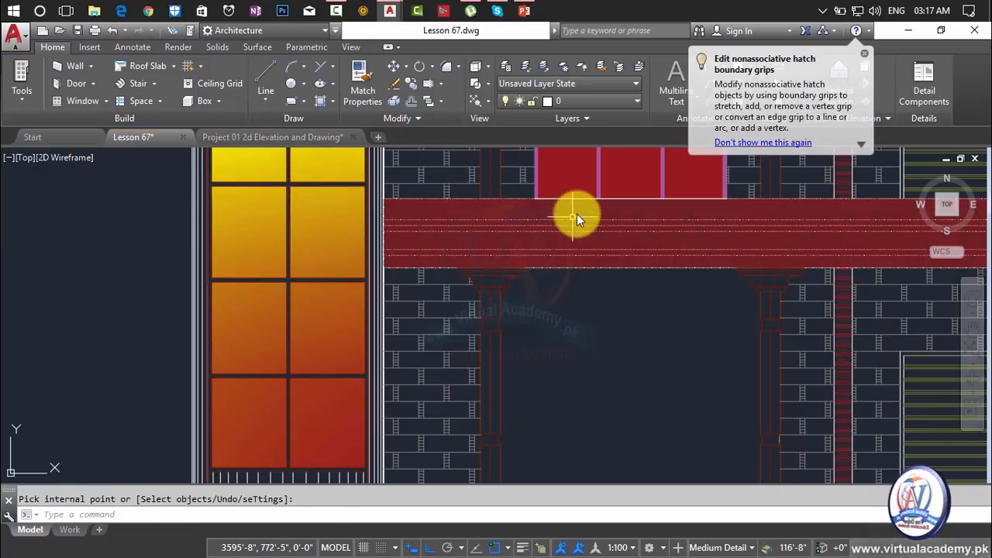
scroll(586, 213, "up", 2)
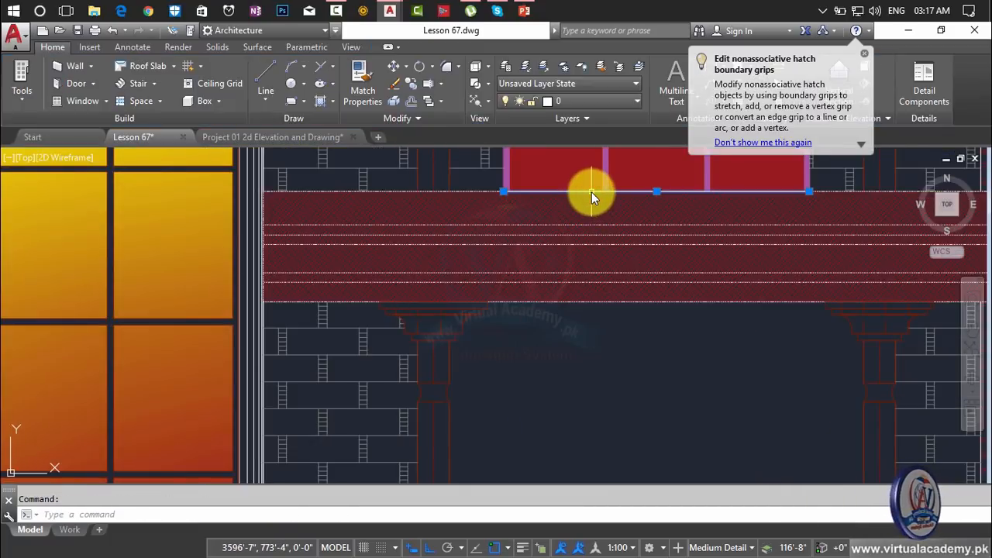
key("Delete")
scroll(592, 192, "down", 8)
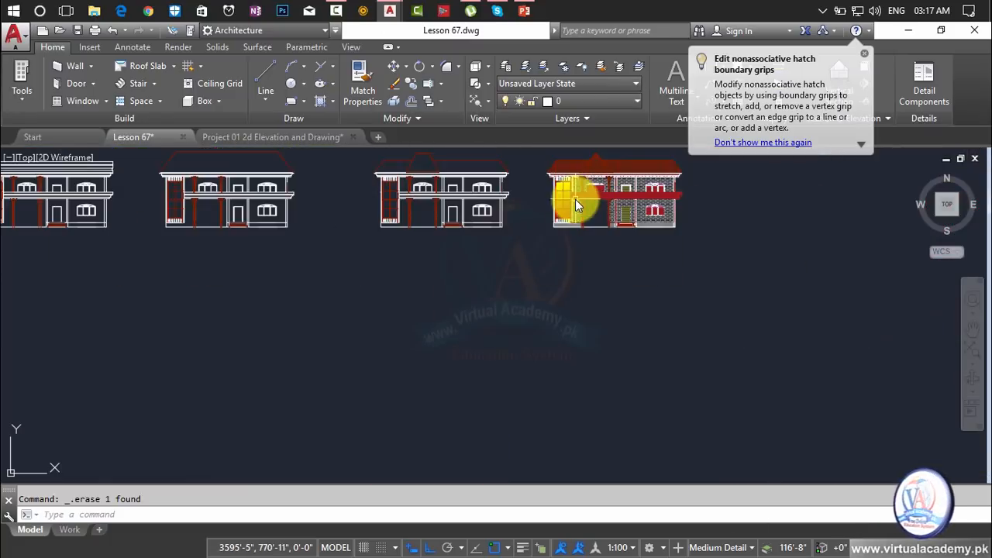
scroll(490, 249, "up", 8)
key("Escape")
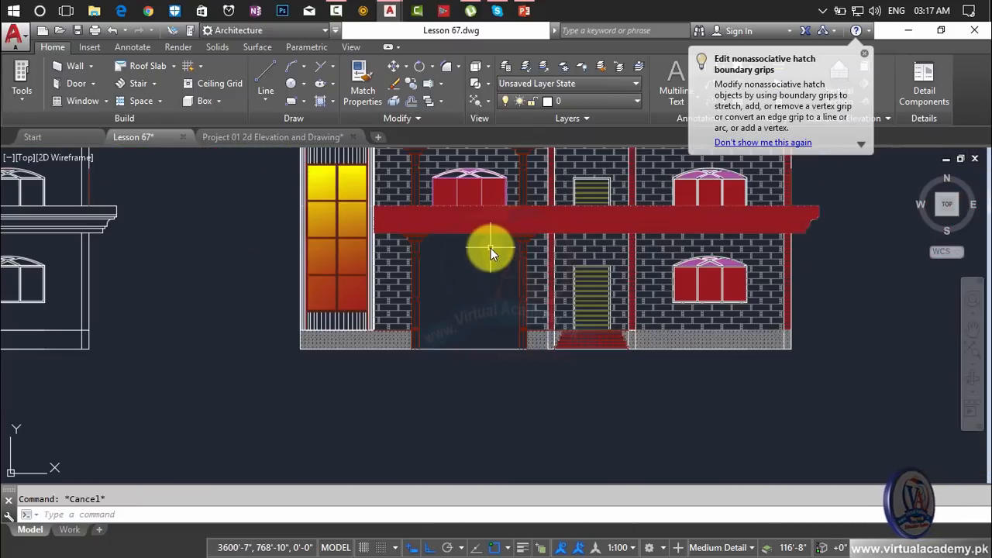
Draw a three-segment slanted lawn outline below the hatched house, from its lower-left corner out and back to its lower-right corner
scroll(491, 248, "down", 2)
middle_click_drag(491, 248, 490, 226)
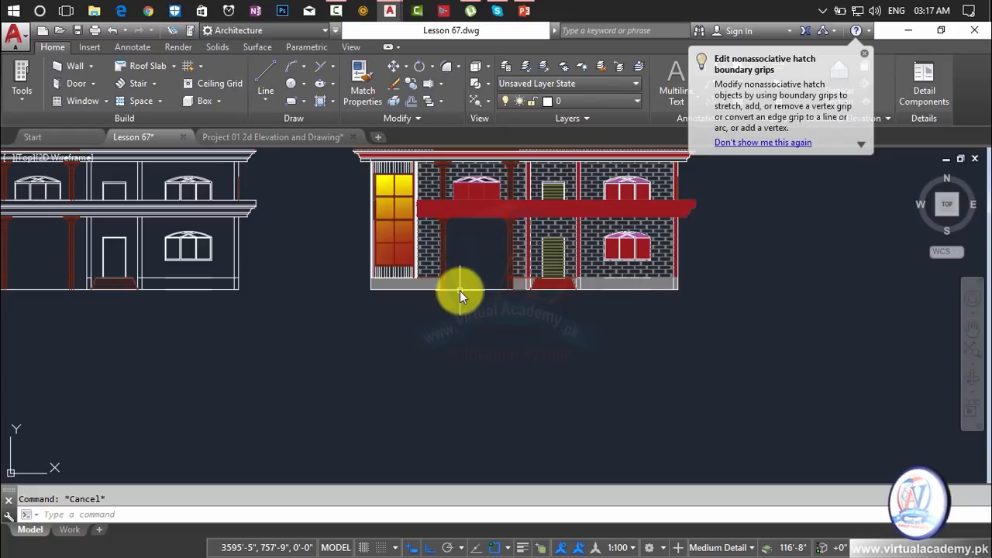
type("REC")
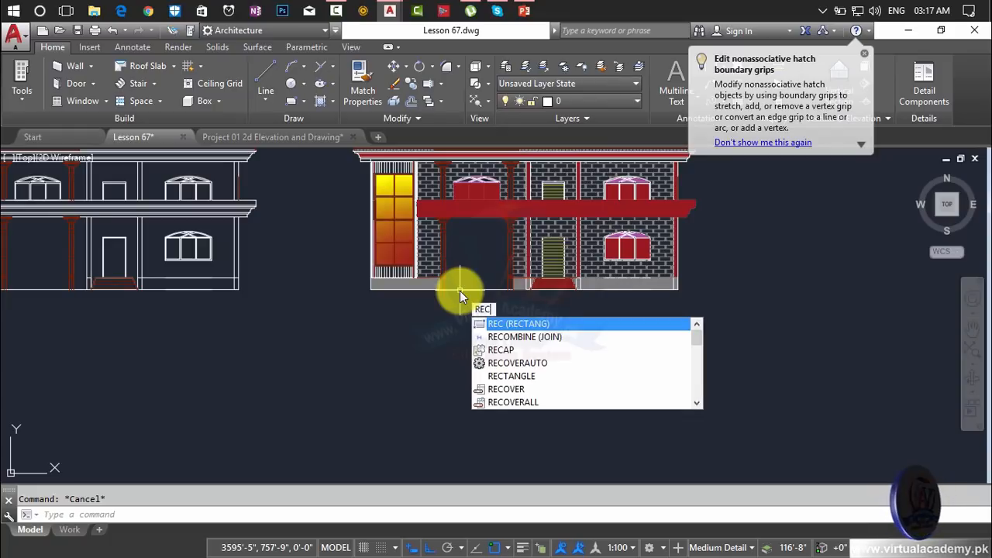
key("Escape")
type("L")
key("Return")
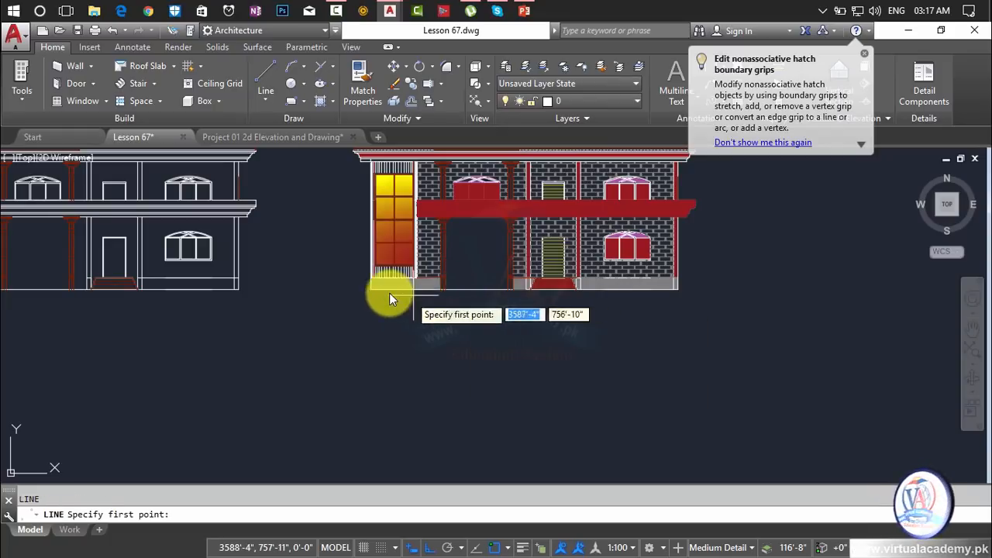
left_click(371, 289)
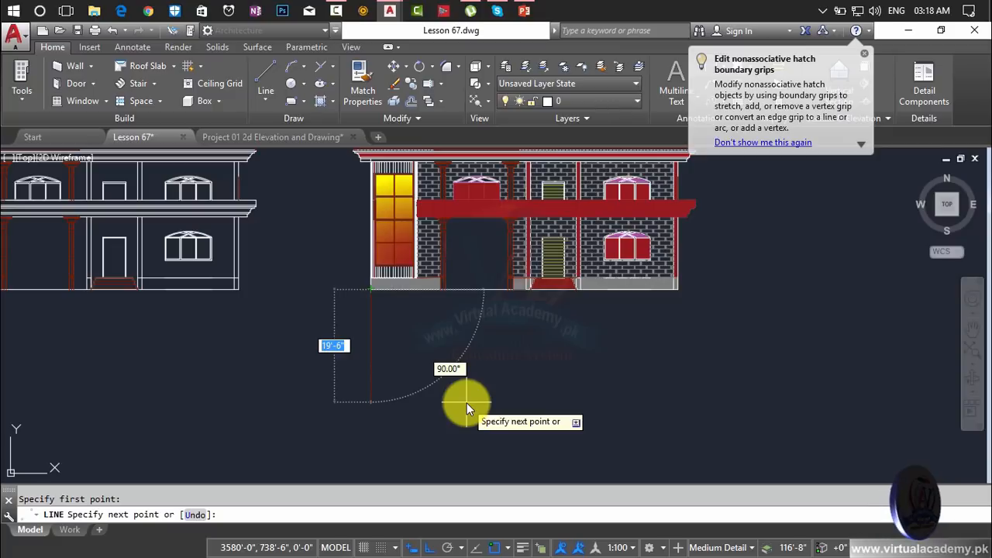
key("F8")
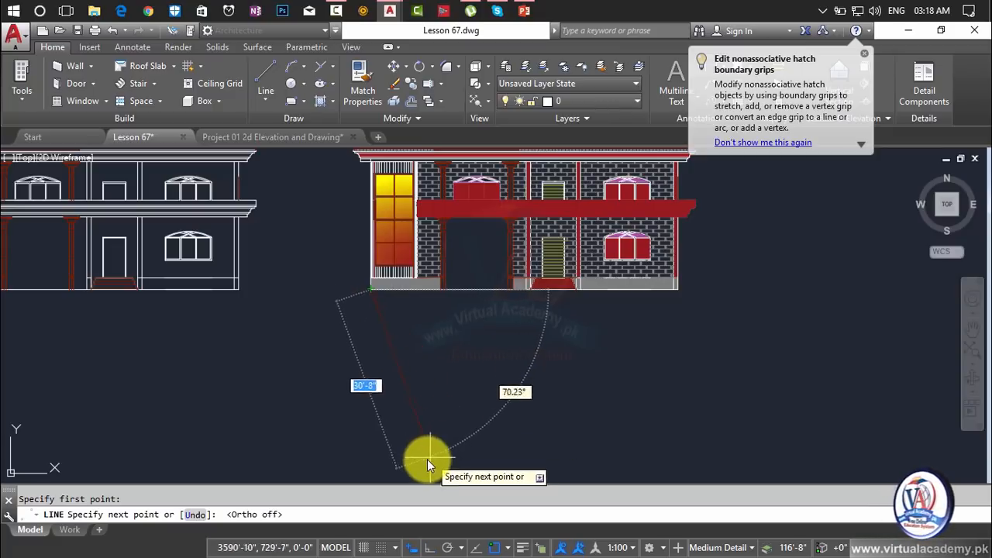
middle_click_drag(402, 446, 410, 348)
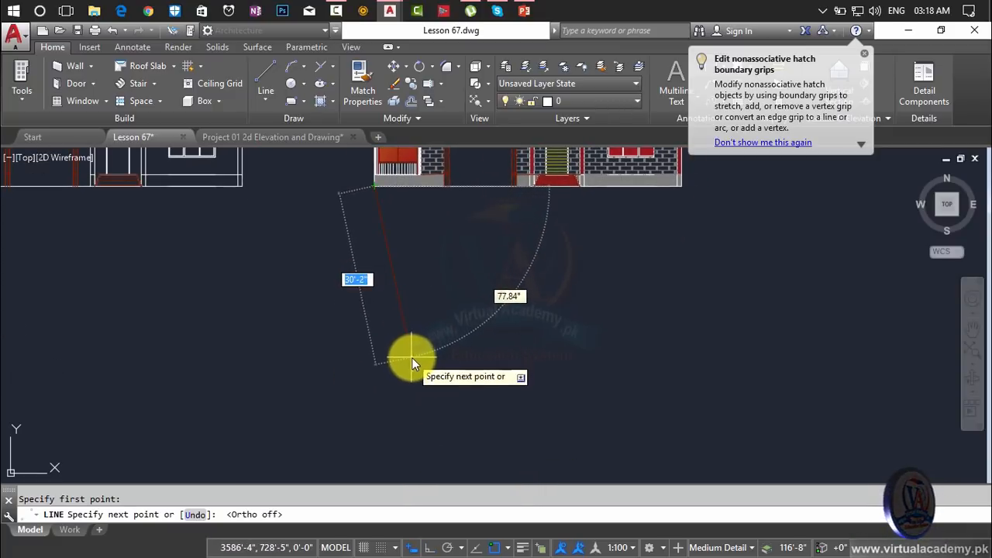
left_click(416, 347)
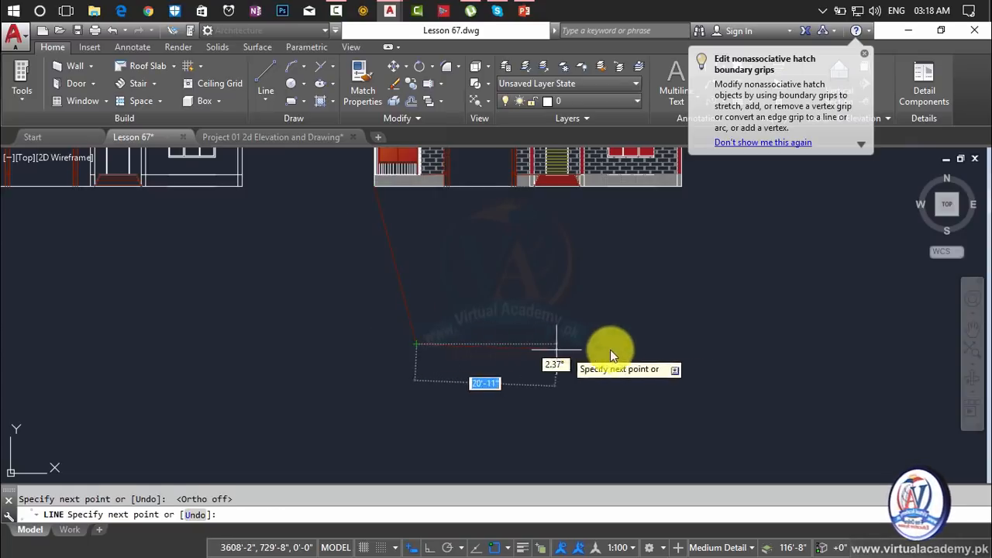
left_click(853, 343)
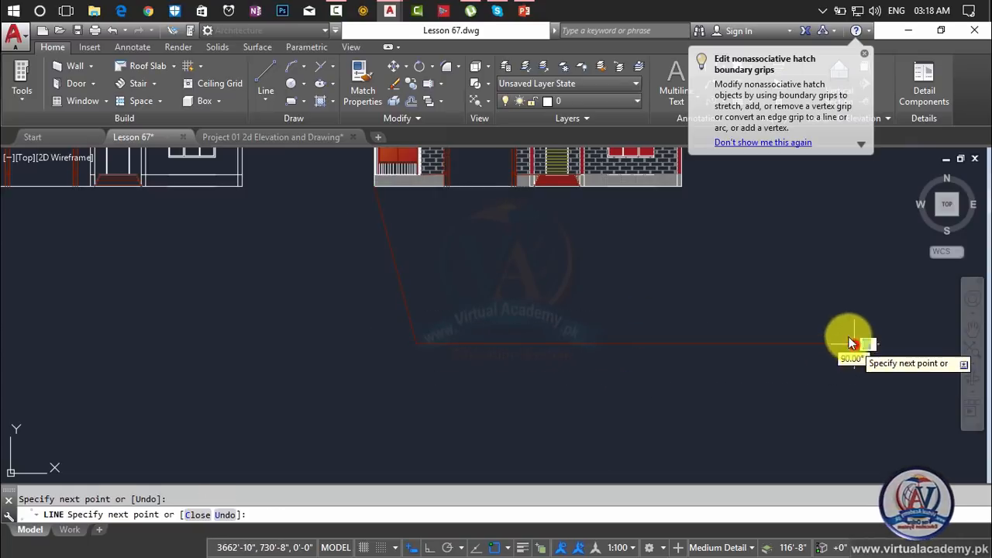
left_click(684, 190)
key("Return")
scroll(671, 297, "down", 3)
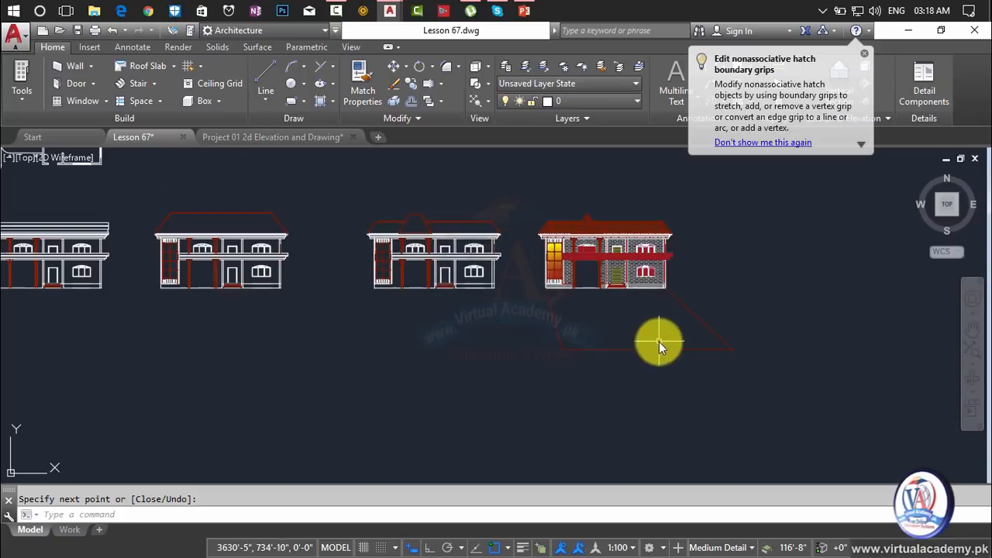
Fill the lawn area in front of the house with a solid hatch in colour 19,103,52
scroll(626, 308, "up", 2)
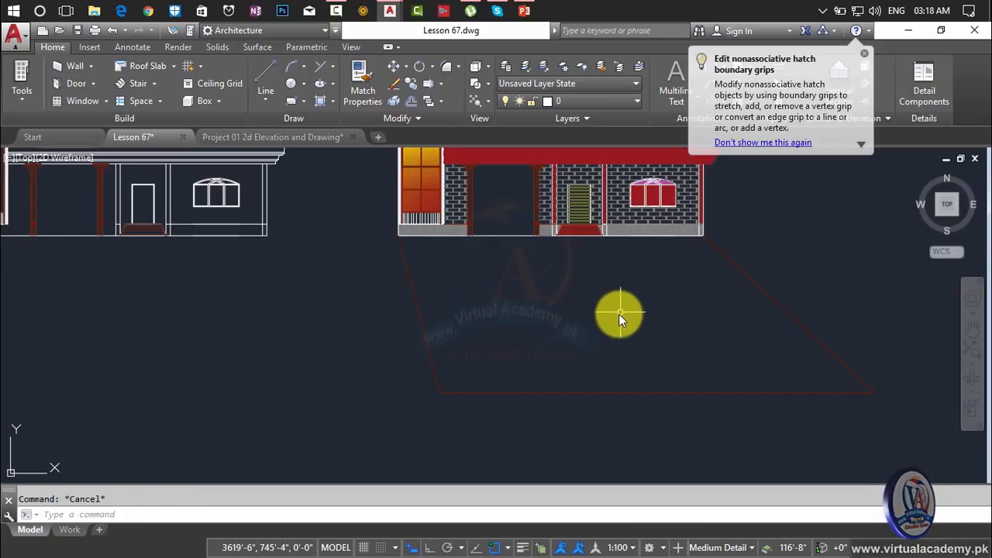
type("h")
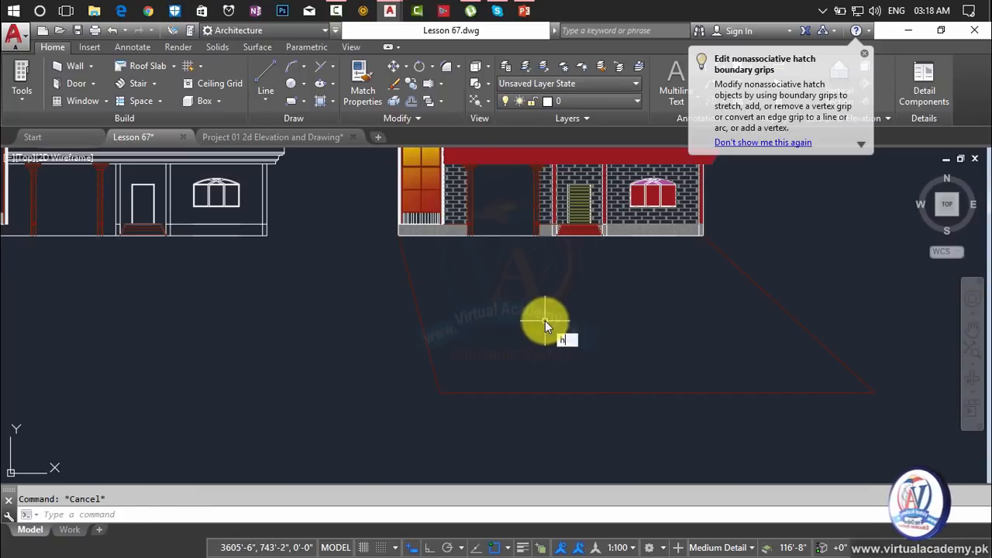
key("Return")
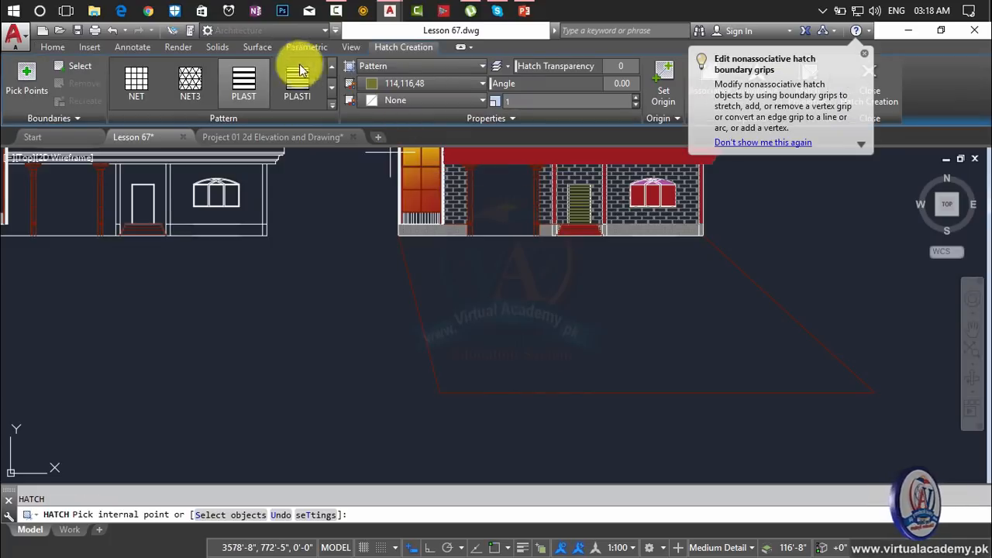
left_click(387, 72)
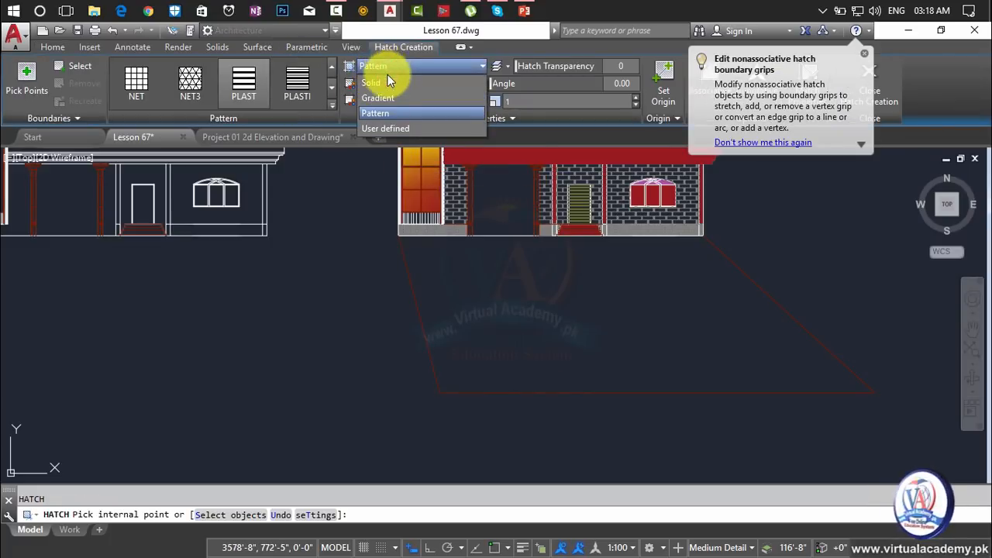
left_click(387, 83)
left_click(412, 84)
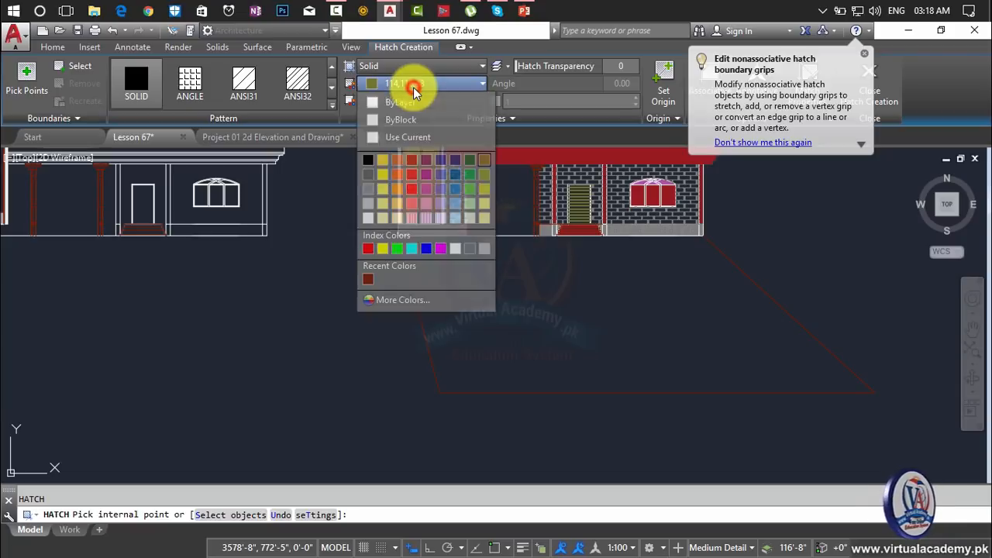
left_click(470, 172)
left_click(558, 325)
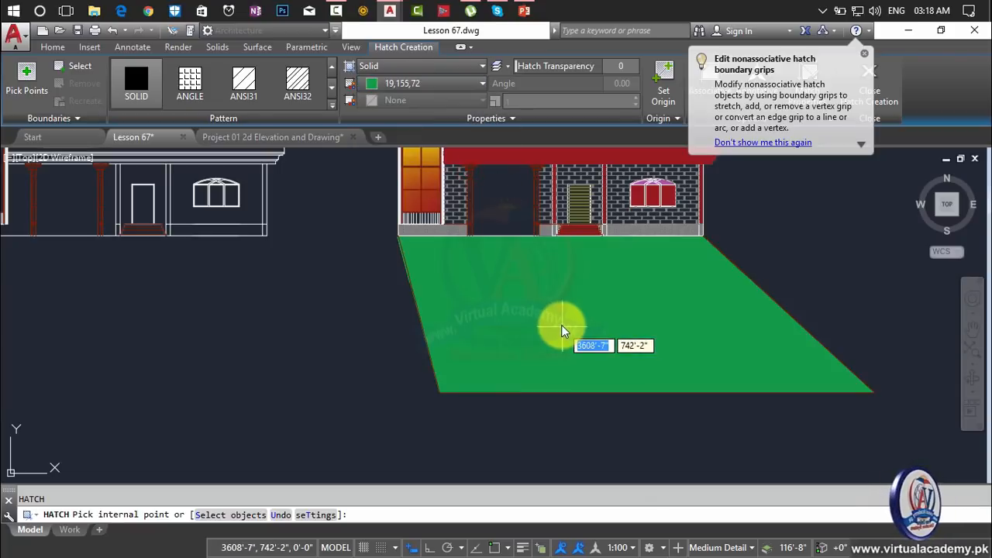
left_click(434, 83)
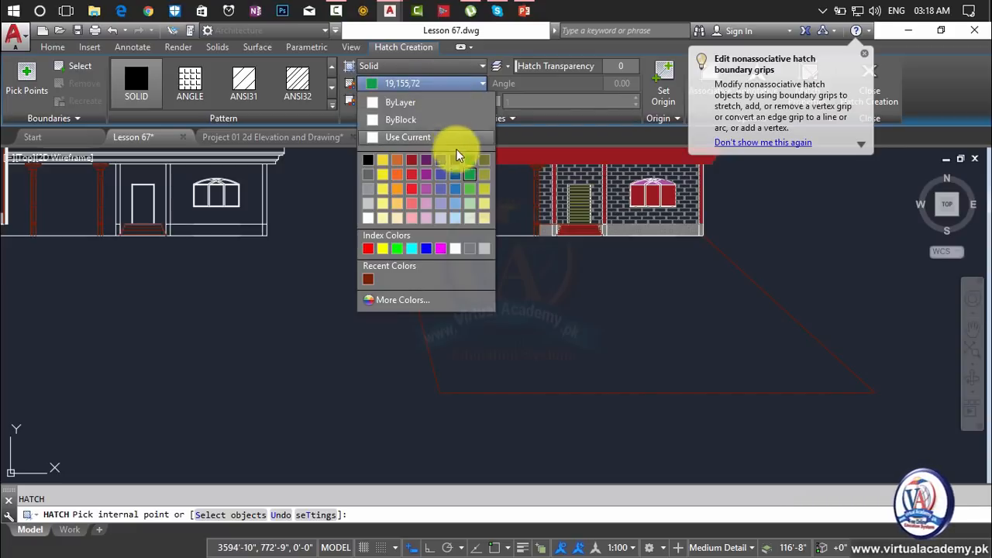
left_click(469, 161)
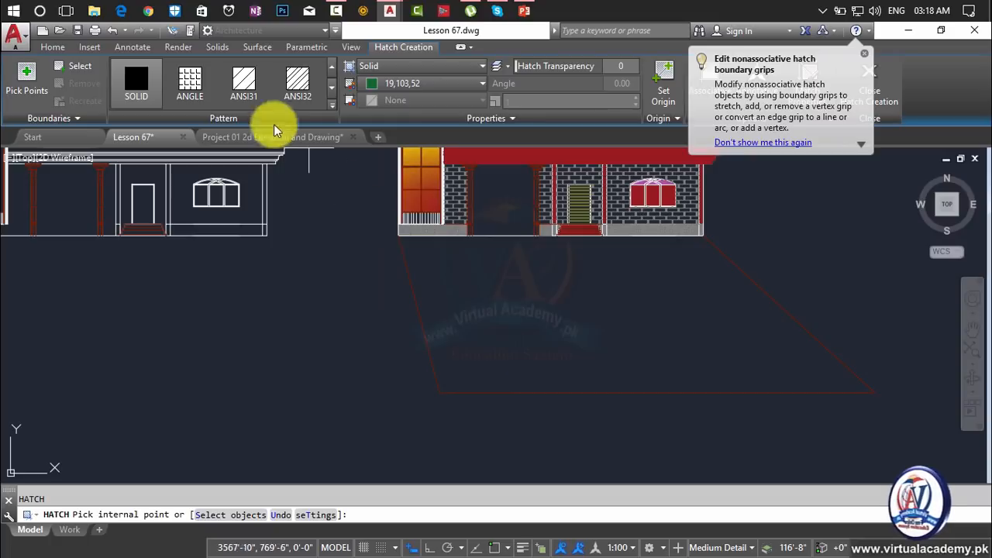
left_click(493, 290)
key("Escape")
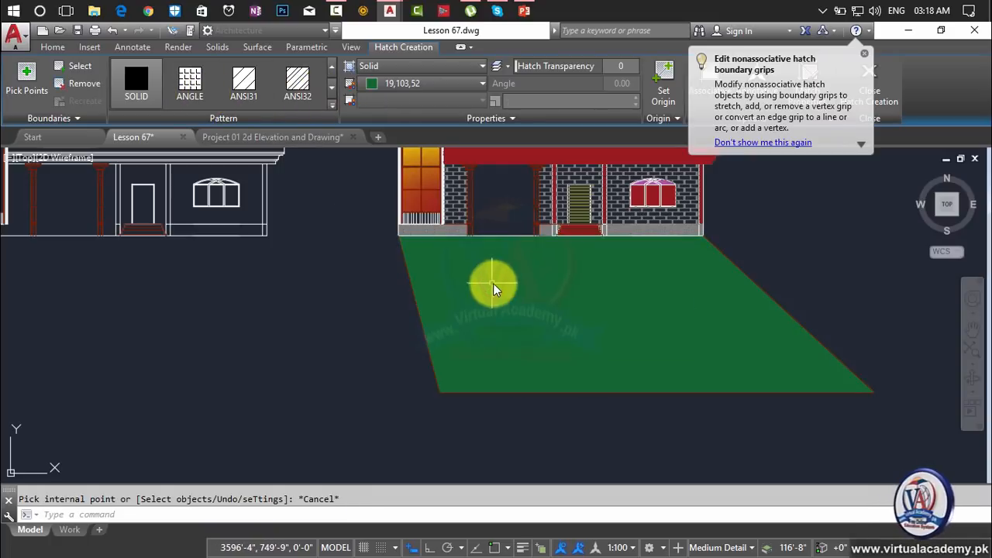
Switch to the Project 01 2d Elevation and Drawing file and copy its palm trees, front-view car and pickup truck
scroll(458, 325, "down", 3)
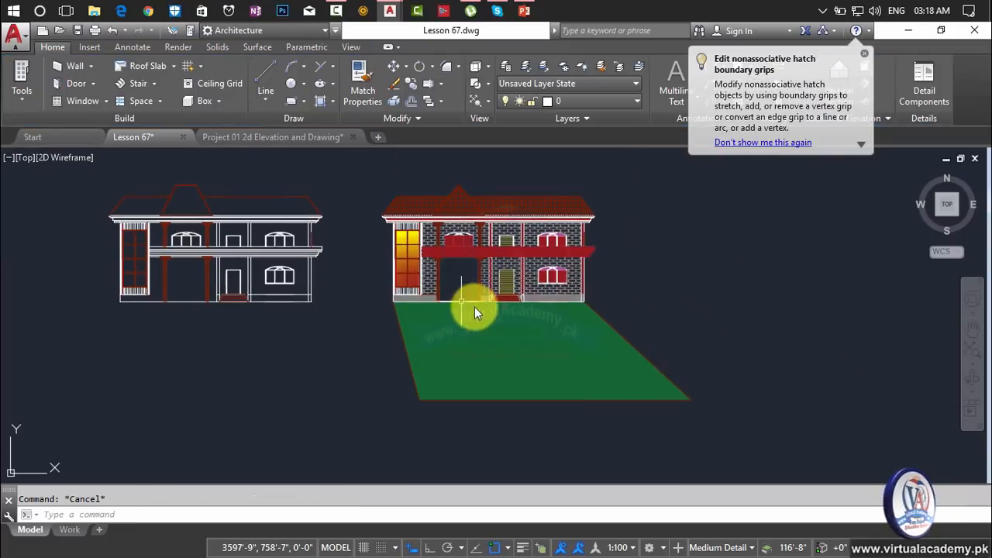
left_click(226, 136)
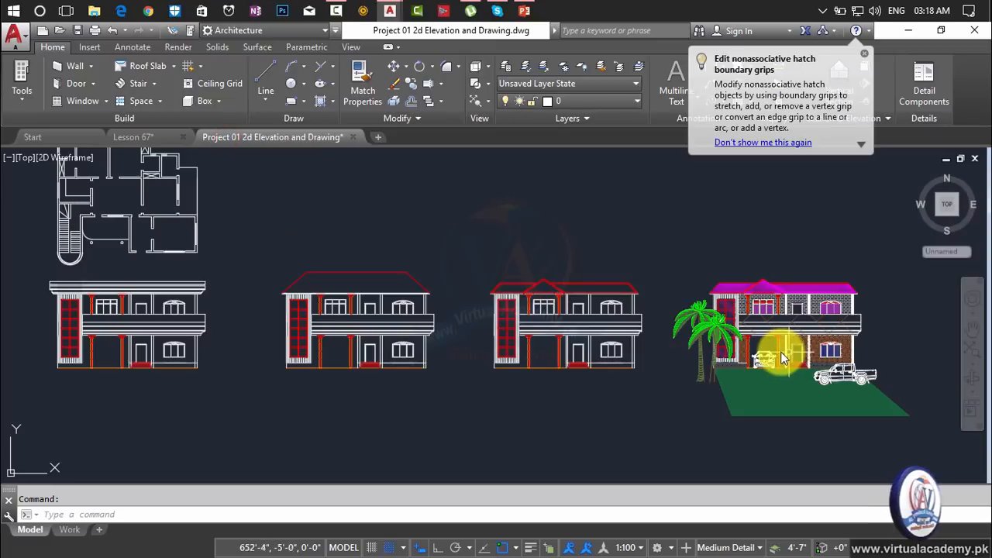
scroll(775, 352, "up", 5)
scroll(780, 358, "down", 1)
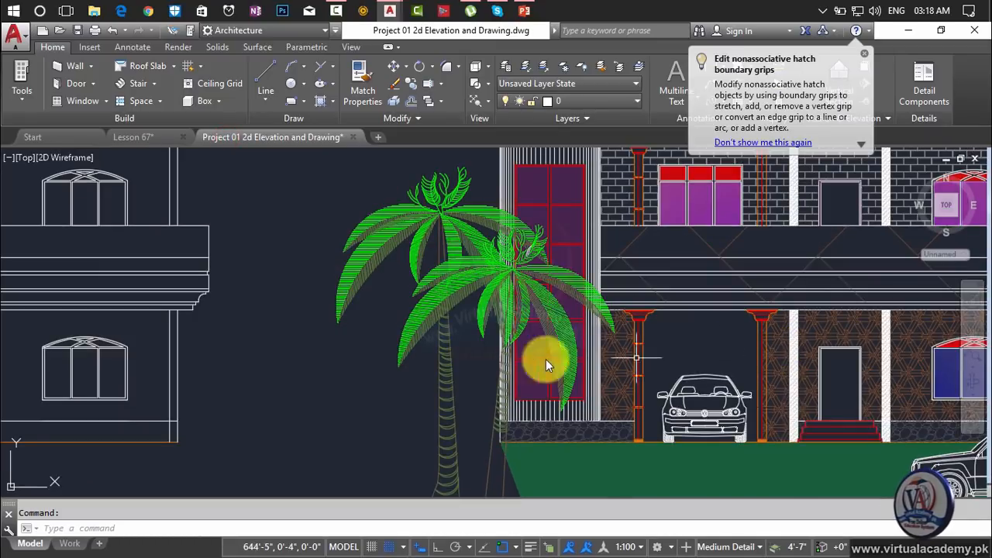
left_click(491, 283)
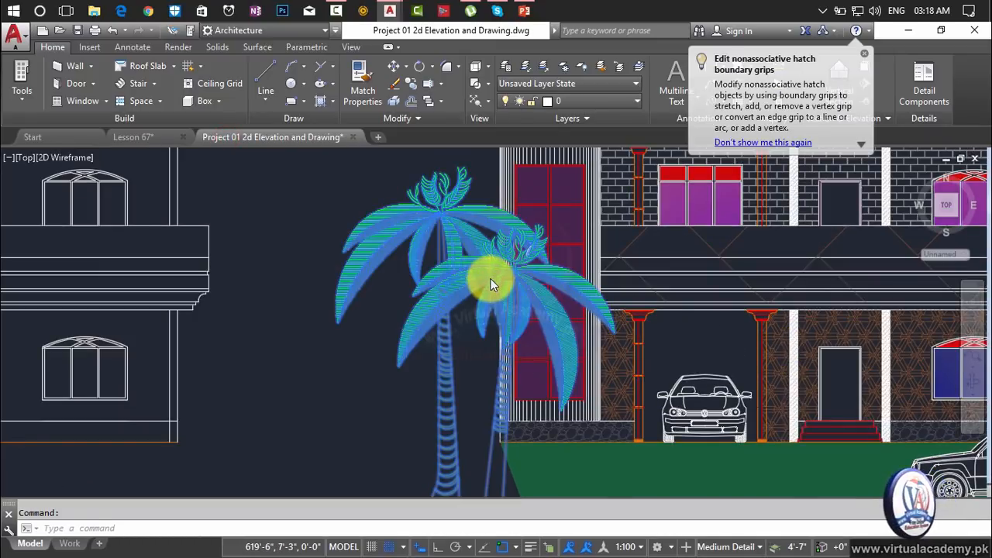
scroll(490, 278, "down", 2)
key("Escape")
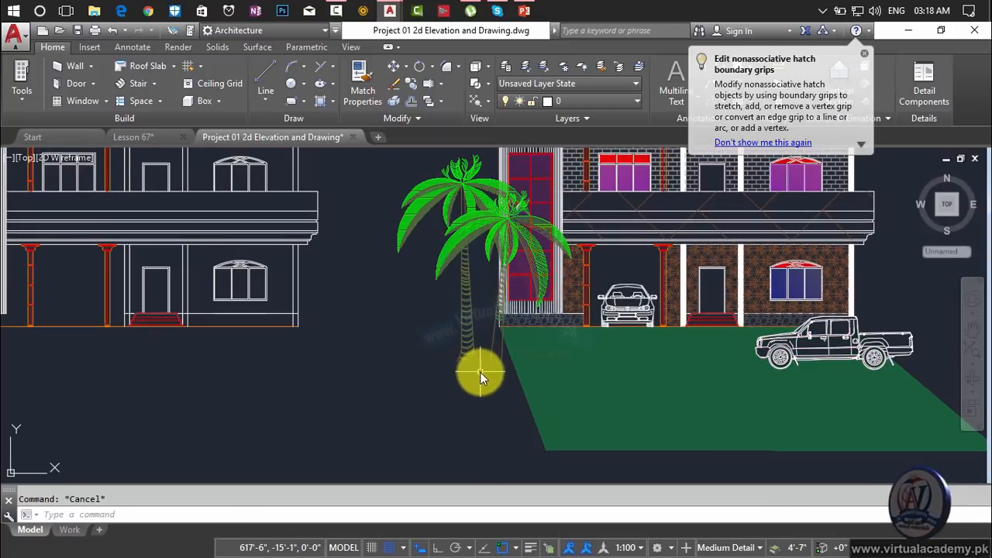
left_click(475, 350)
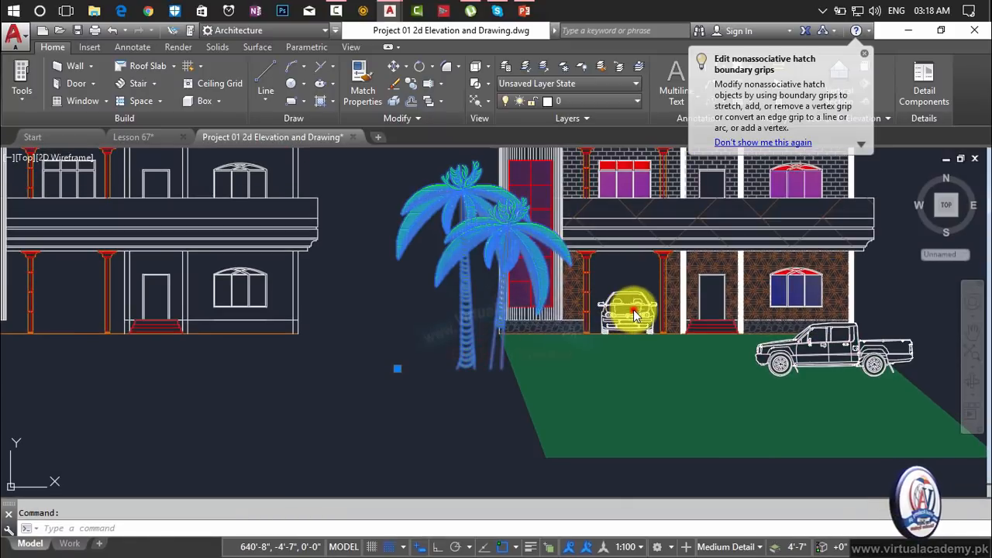
left_click(634, 313)
key("Escape")
left_click(629, 314)
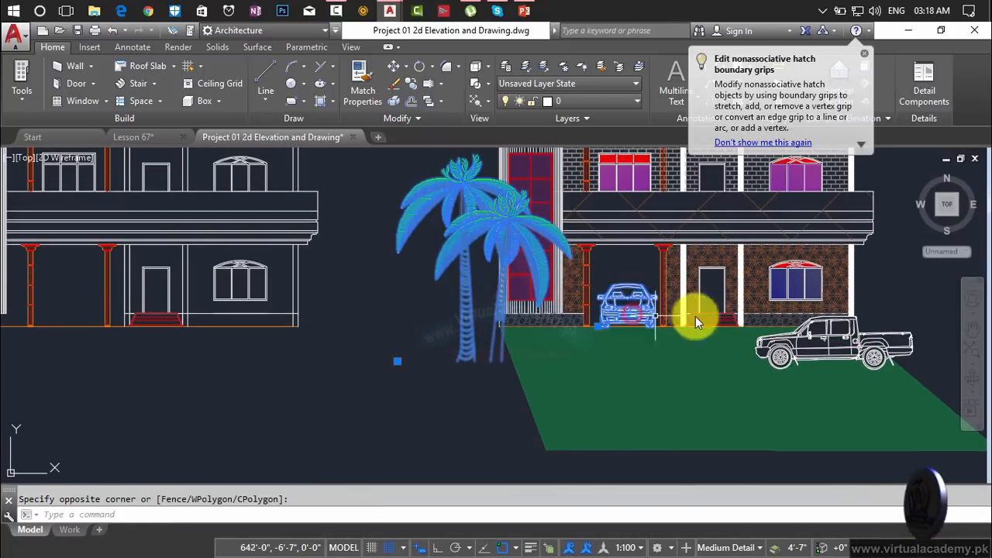
left_click(791, 345)
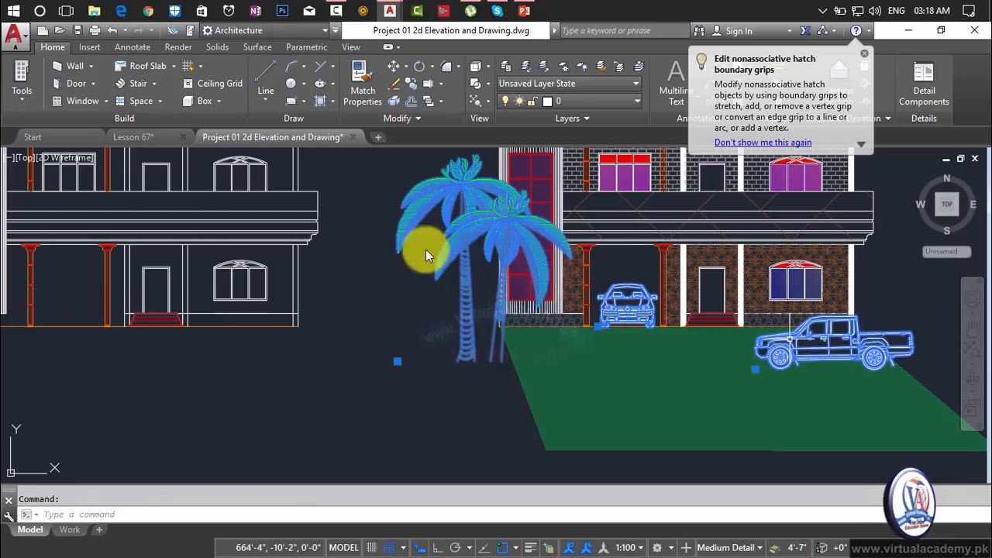
key("ctrl+c")
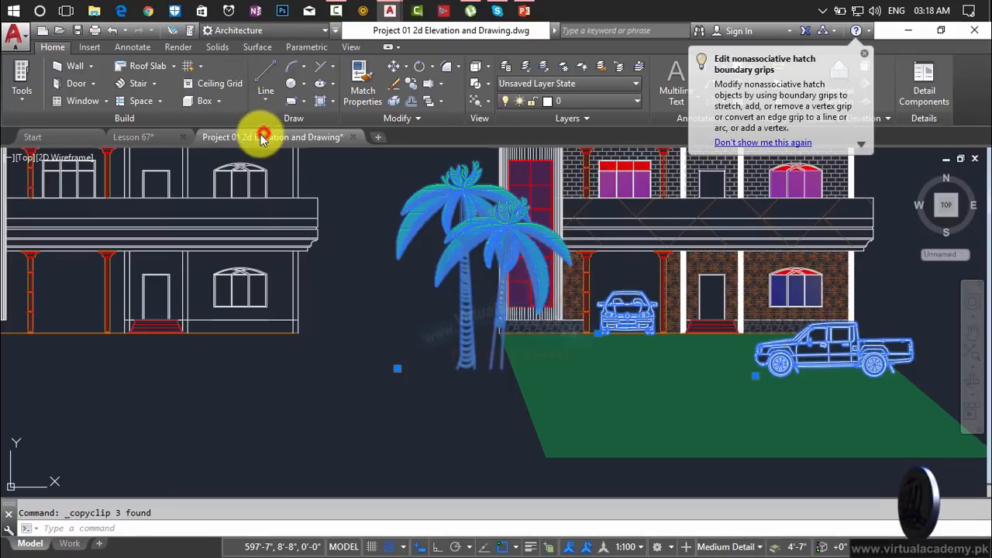
Paste the copied objects into Lesson 67, with the palms at the hatched house's left corner and the car between the porch columns
left_click(160, 138)
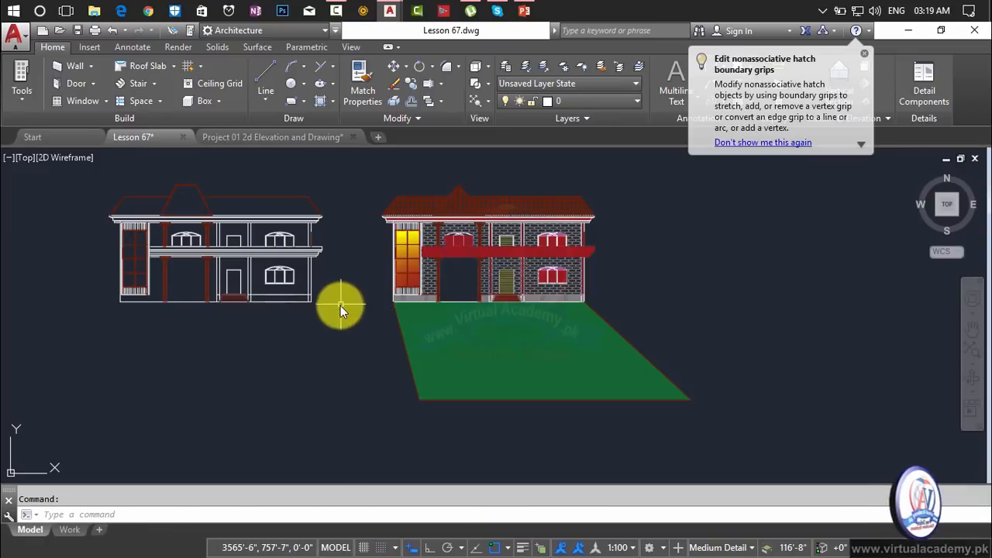
key("ctrl+v")
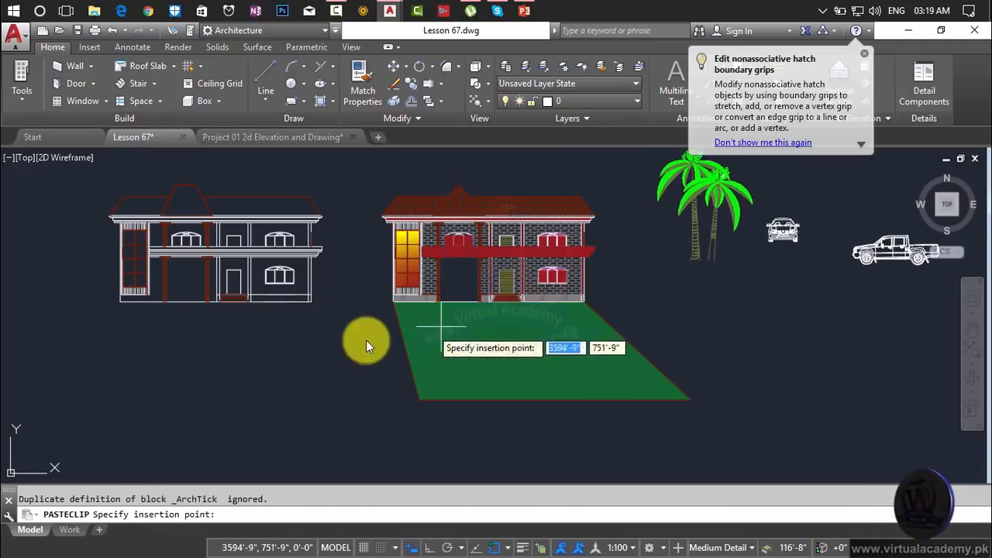
left_click(116, 400)
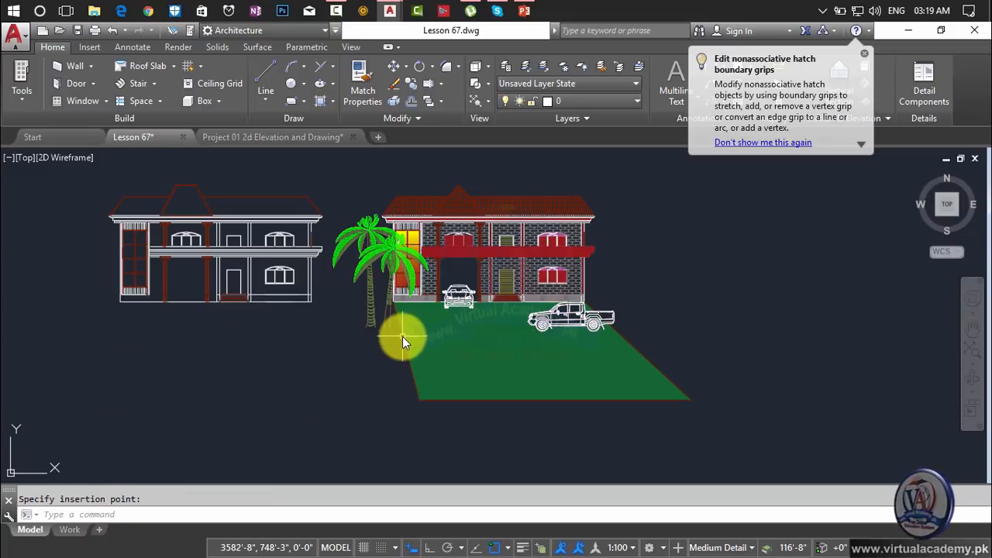
scroll(399, 335, "down", 3)
scroll(390, 307, "up", 4)
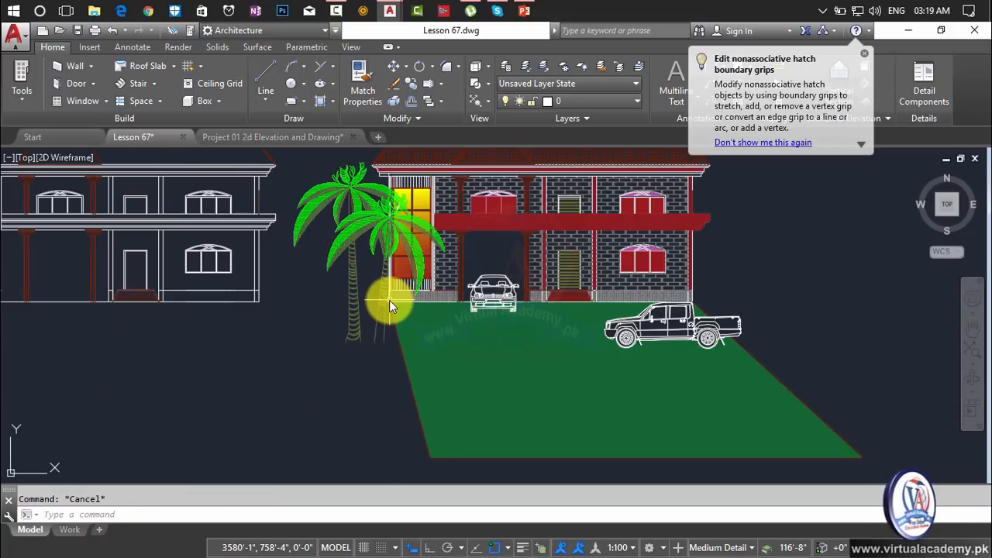
scroll(390, 306, "down", 2)
left_click(395, 262)
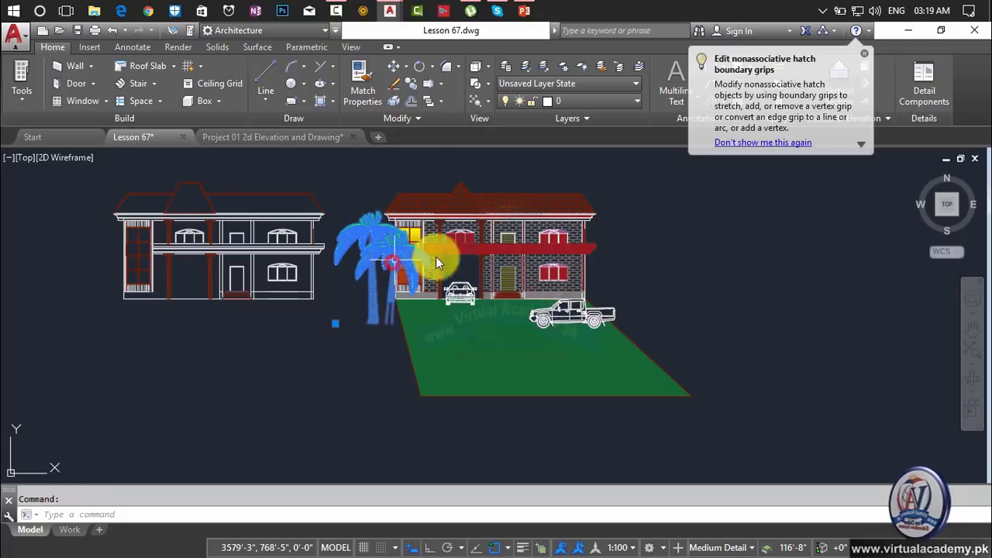
left_click(587, 305)
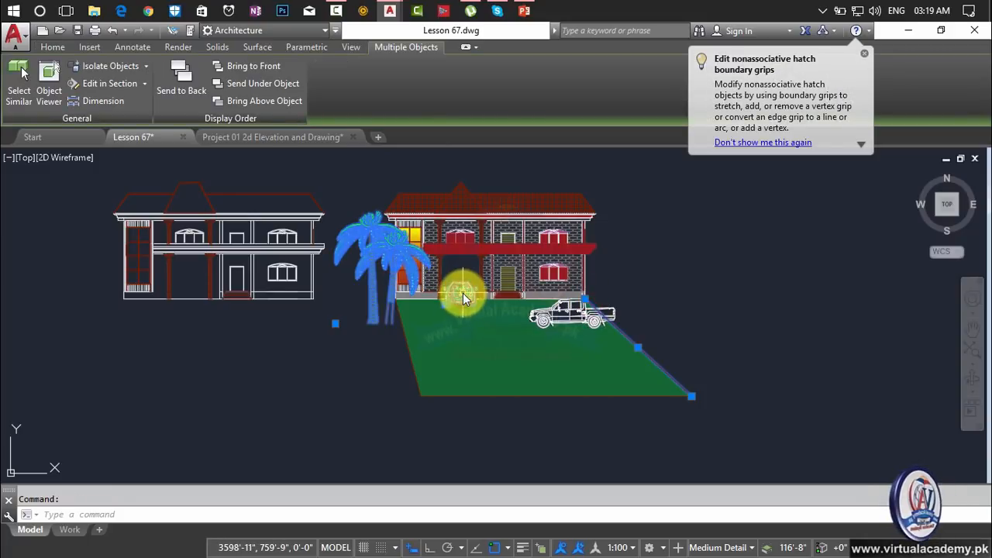
key("Escape")
left_click(550, 307)
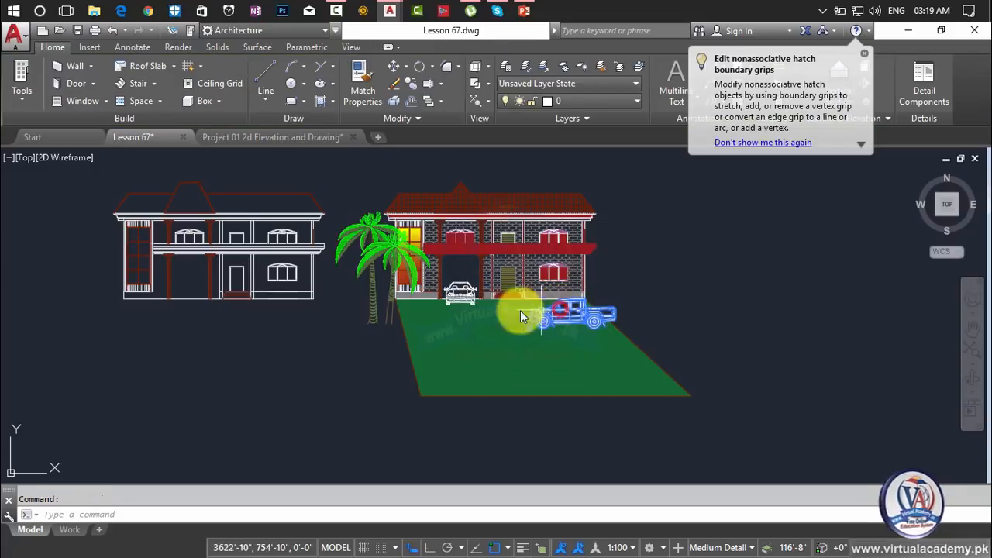
left_click(463, 295)
key("Escape")
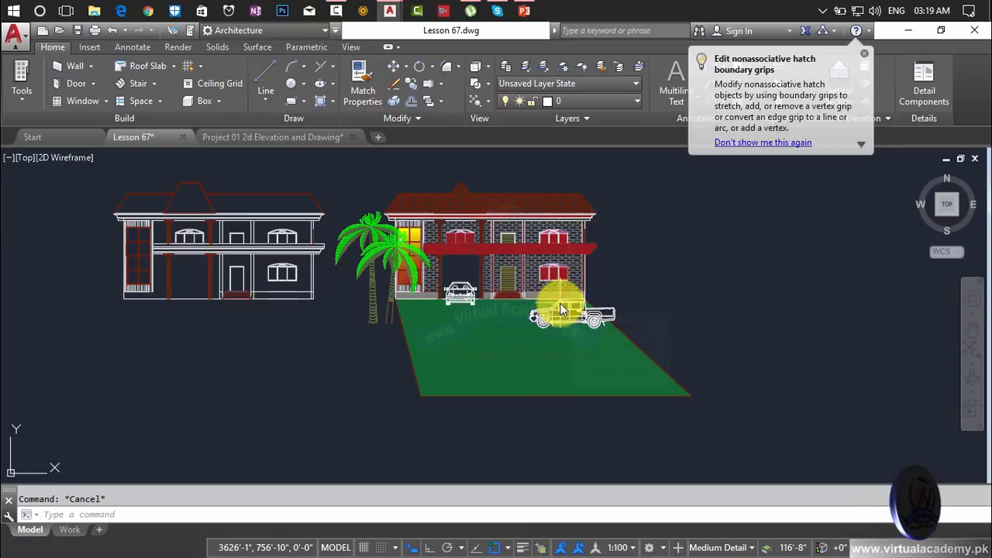
Examine the finished hatched front elevation with its palms, vehicles and lawn, including the arched upper-floor window between the porch columns
mouse_move(562, 310)
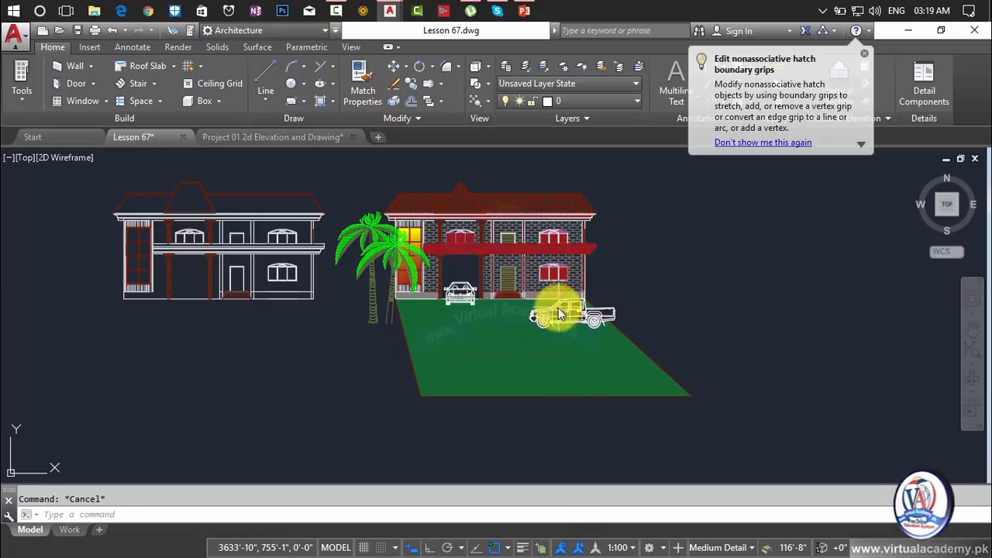
mouse_move(564, 331)
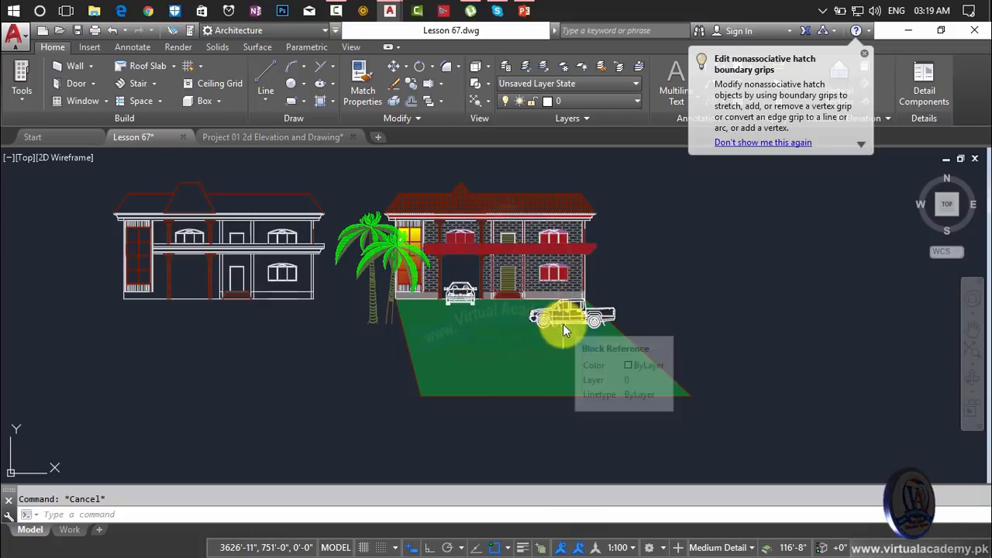
scroll(561, 317, "down", 3)
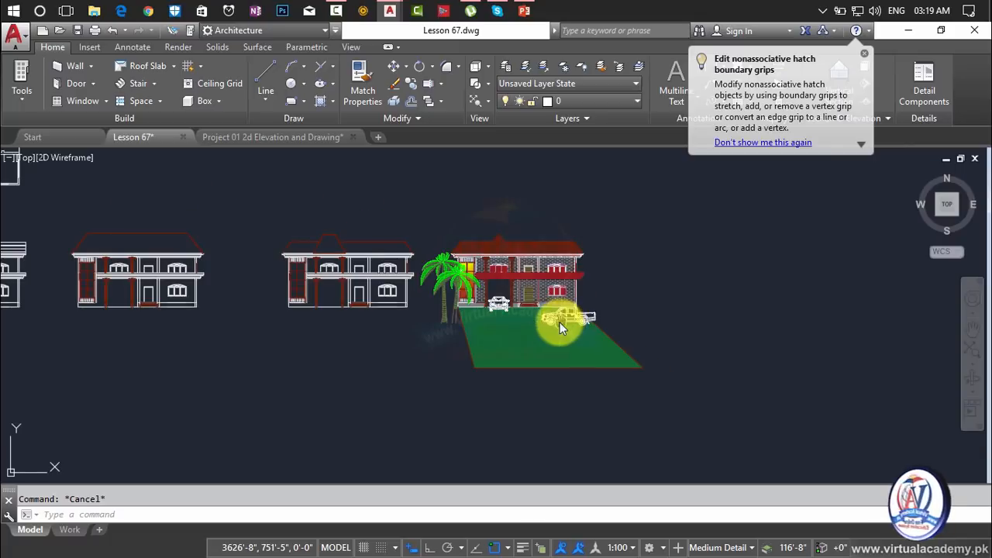
scroll(476, 297, "up", 8)
middle_click_drag(478, 297, 566, 292)
scroll(546, 302, "down", 2)
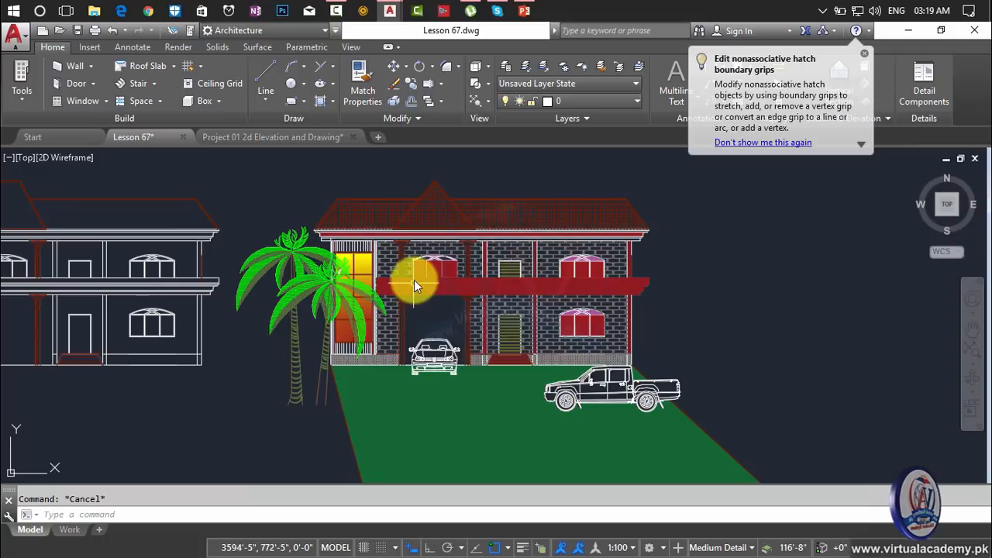
scroll(424, 262, "up", 2)
scroll(424, 262, "up", 2)
scroll(424, 263, "up", 6)
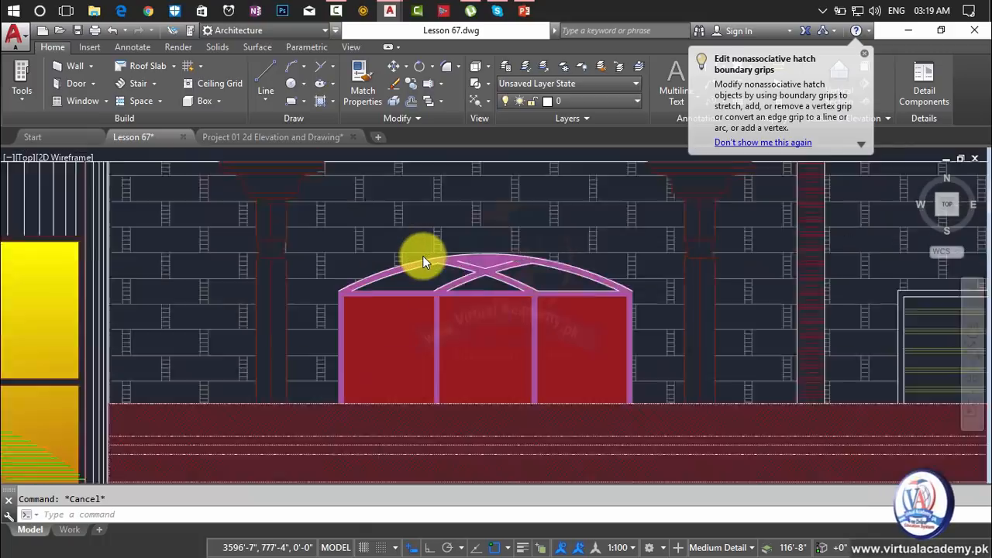
scroll(424, 267, "down", 8)
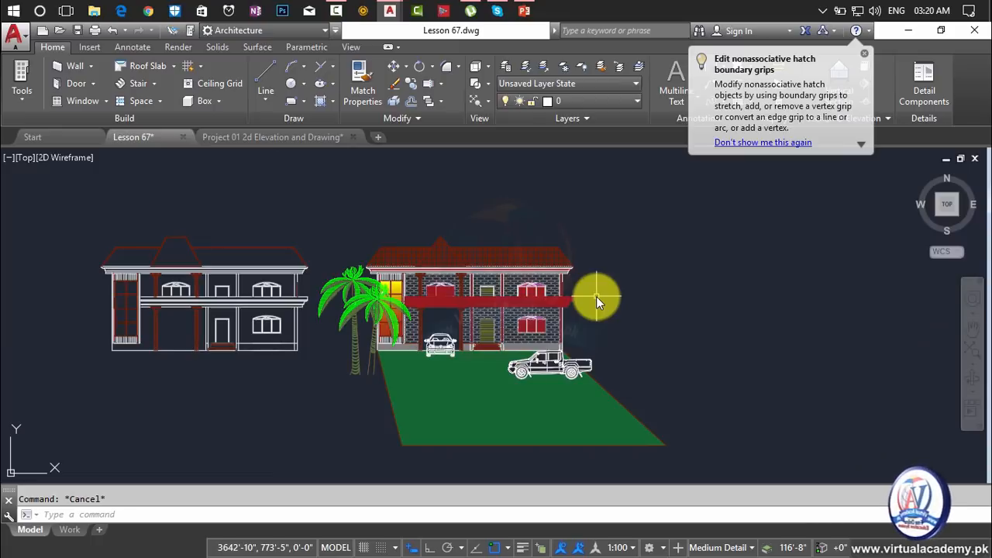
Review the floor plan and the row of elevation variants, ending with the coloured gable-roof elevation
scroll(596, 301, "down", 4)
scroll(410, 255, "up", 5)
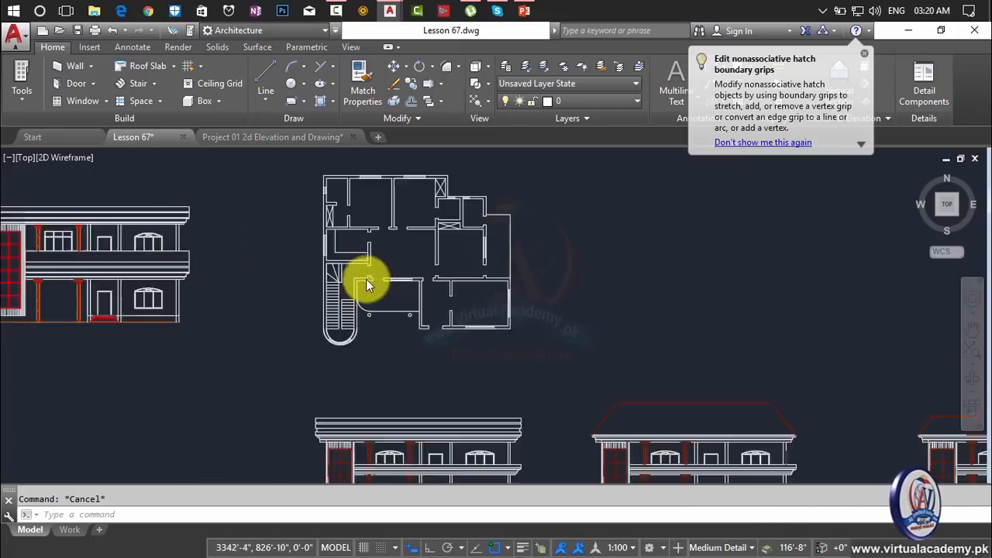
scroll(364, 282, "up", 3)
scroll(365, 281, "down", 3)
middle_click_drag(366, 282, 369, 359)
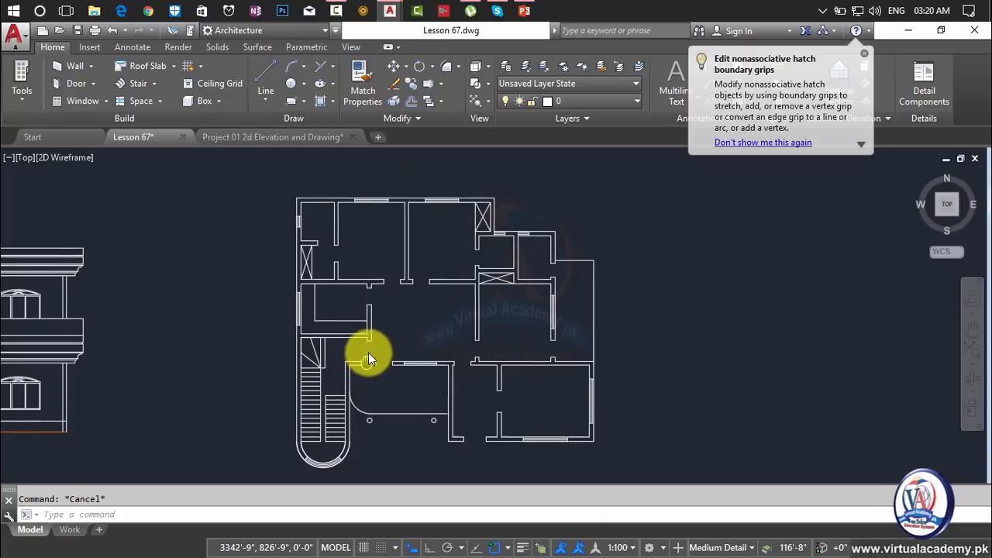
scroll(370, 357, "down", 4)
scroll(371, 347, "down", 3)
middle_click_drag(338, 317, 221, 284)
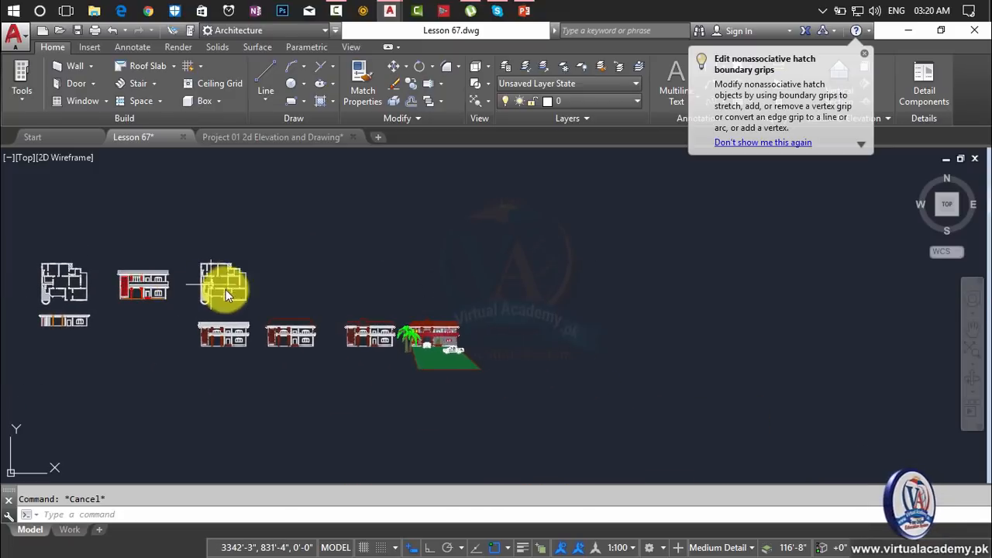
scroll(405, 344, "up", 2)
scroll(463, 332, "up", 5)
scroll(336, 395, "up", 3)
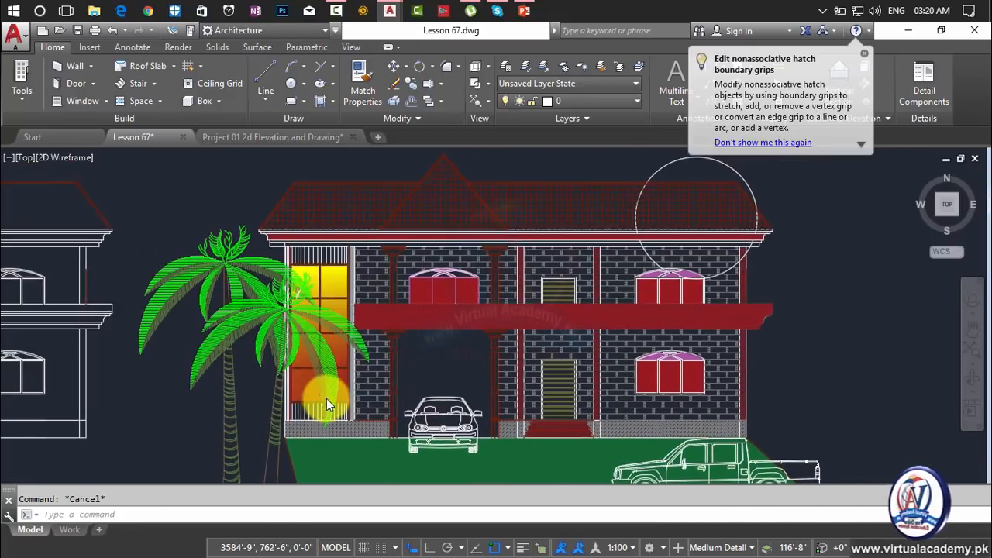